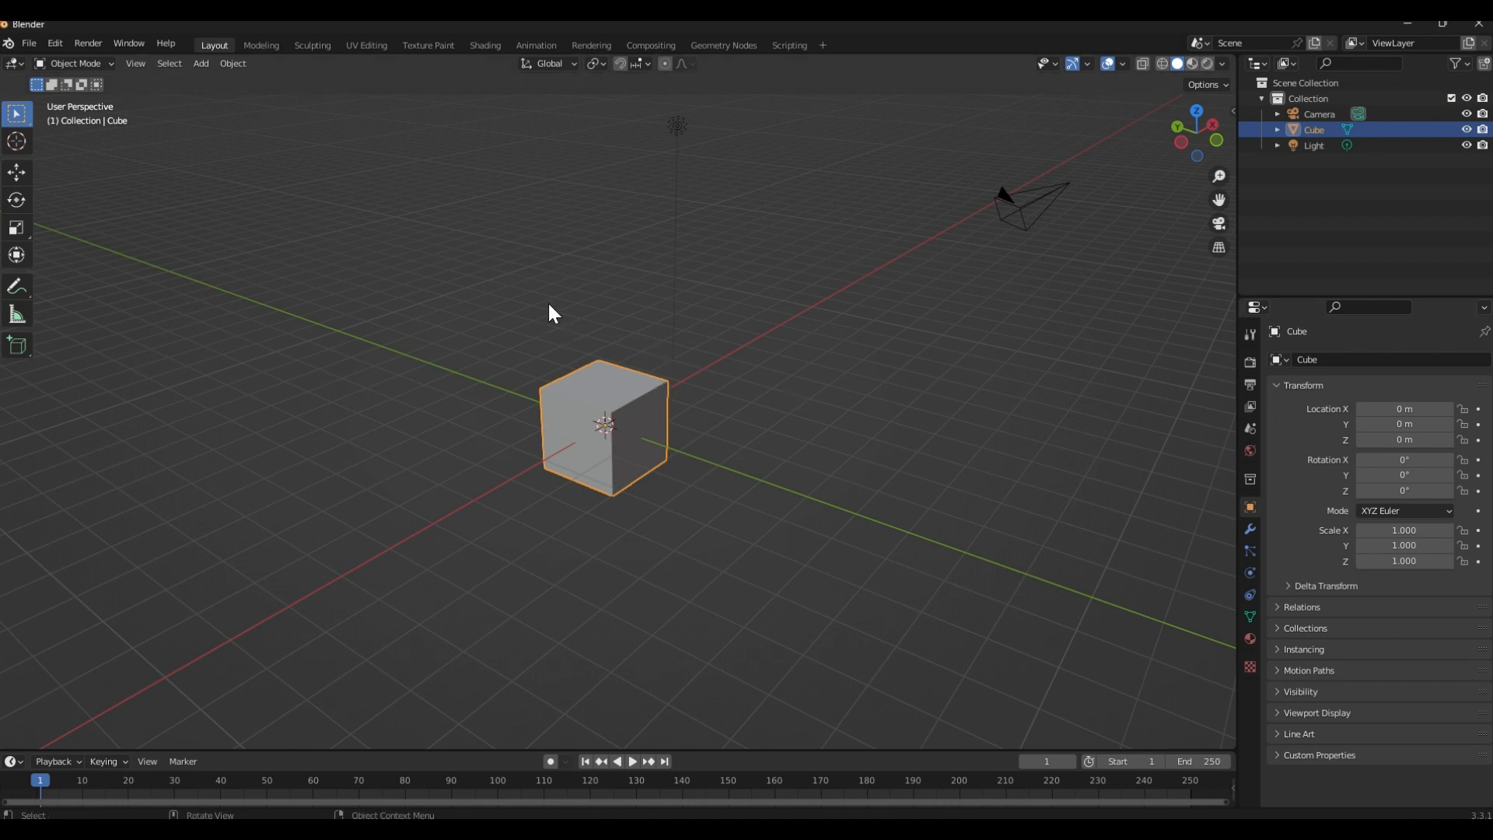
pyautogui.moveTo(549, 307); pyautogui.dragTo(620, 347, button='middle')
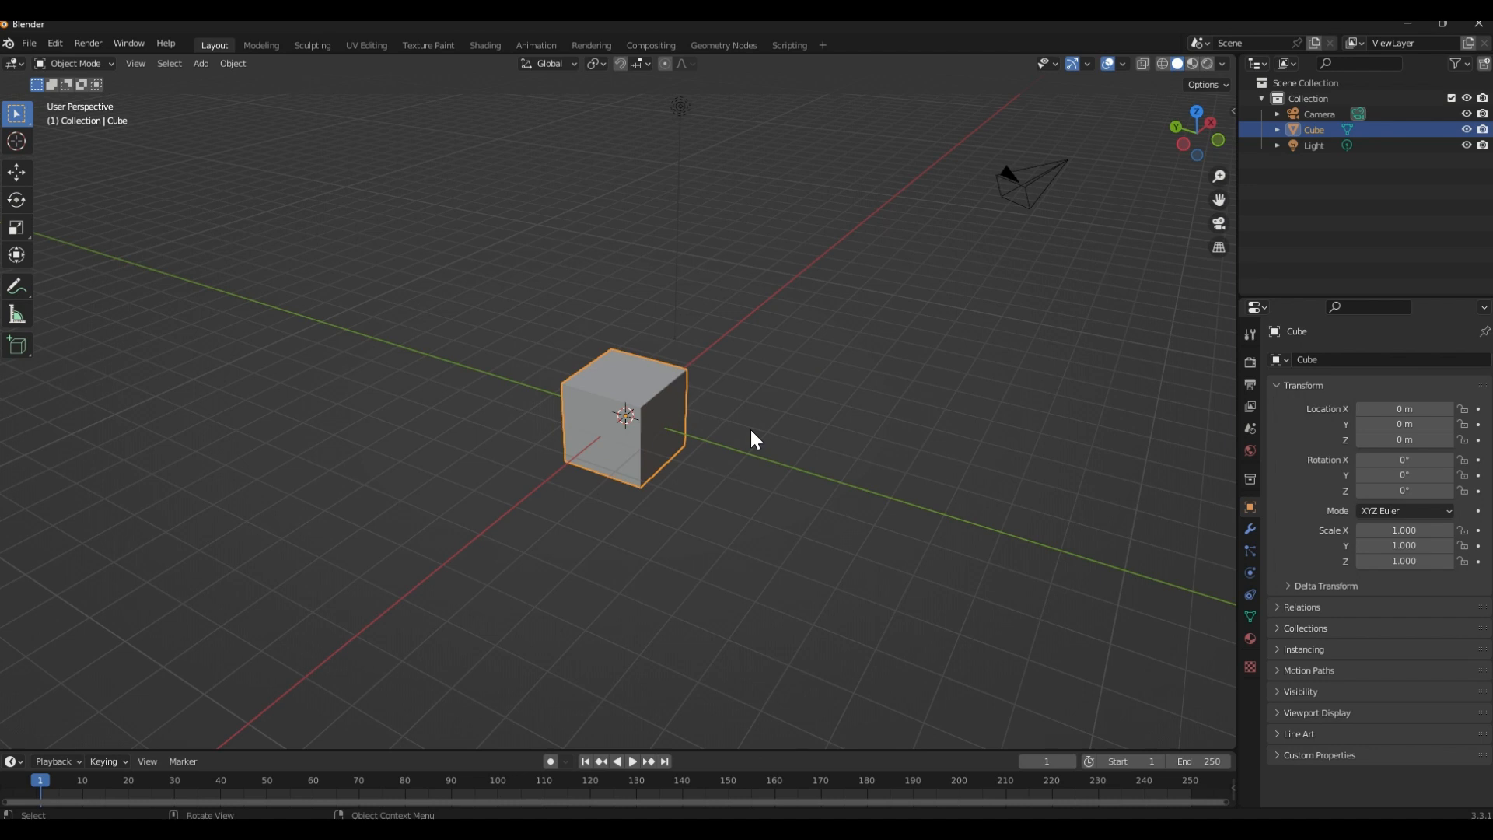
pyautogui.moveTo(798, 425); pyautogui.dragTo(767, 369, button='middle')
pyautogui.scroll(2, 532, 342)
pyautogui.moveTo(532, 342); pyautogui.dragTo(615, 332, button='middle')
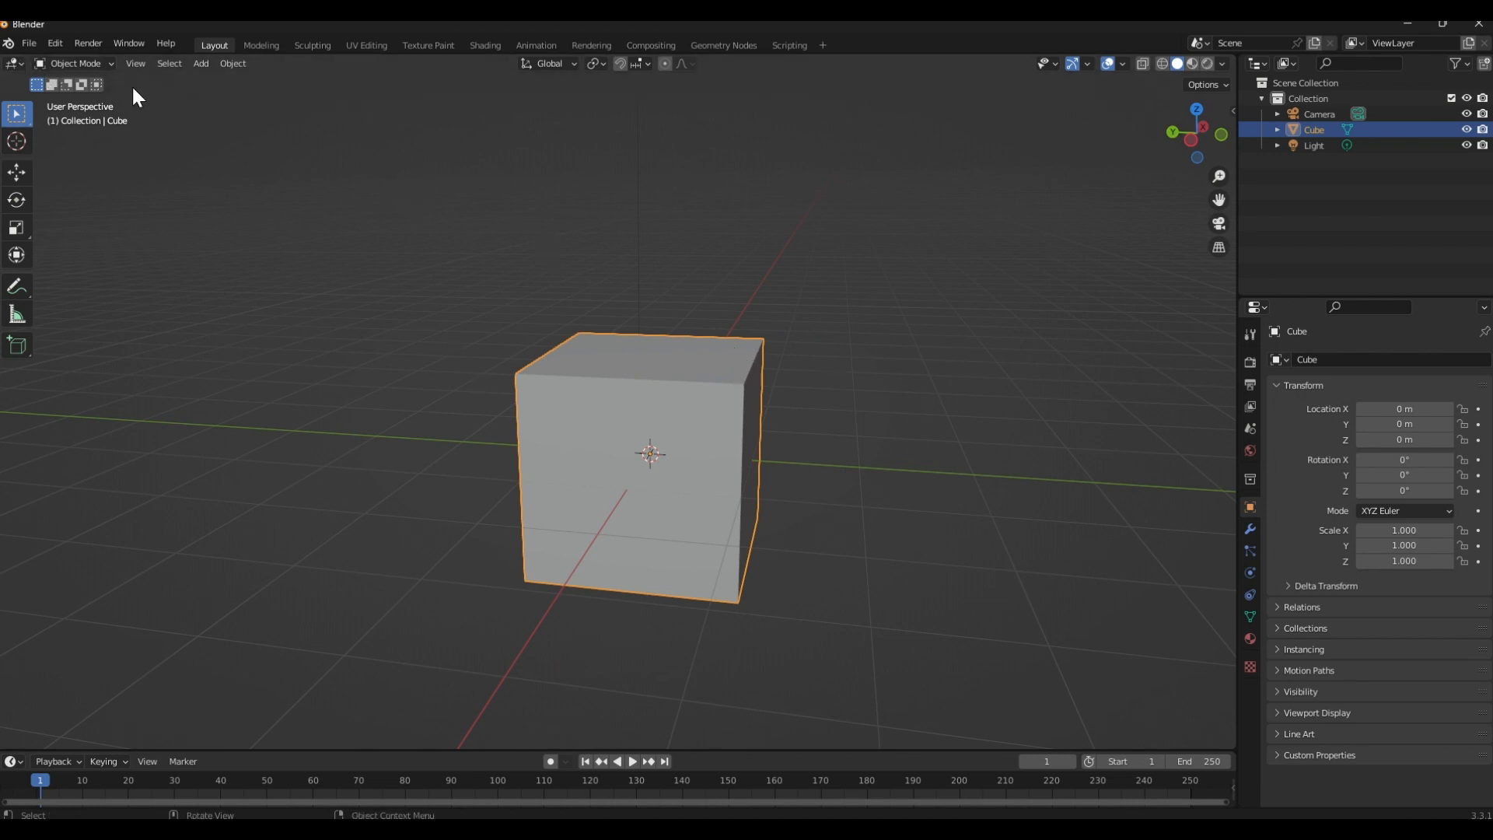
# Import the Wavefront OBJ file to Rig.obj from the Blender\New\Blender Rigging Tutorial\Blender Asset folder
pyautogui.click(35, 45)
pyautogui.click(28, 45)
pyautogui.moveTo(85, 254)
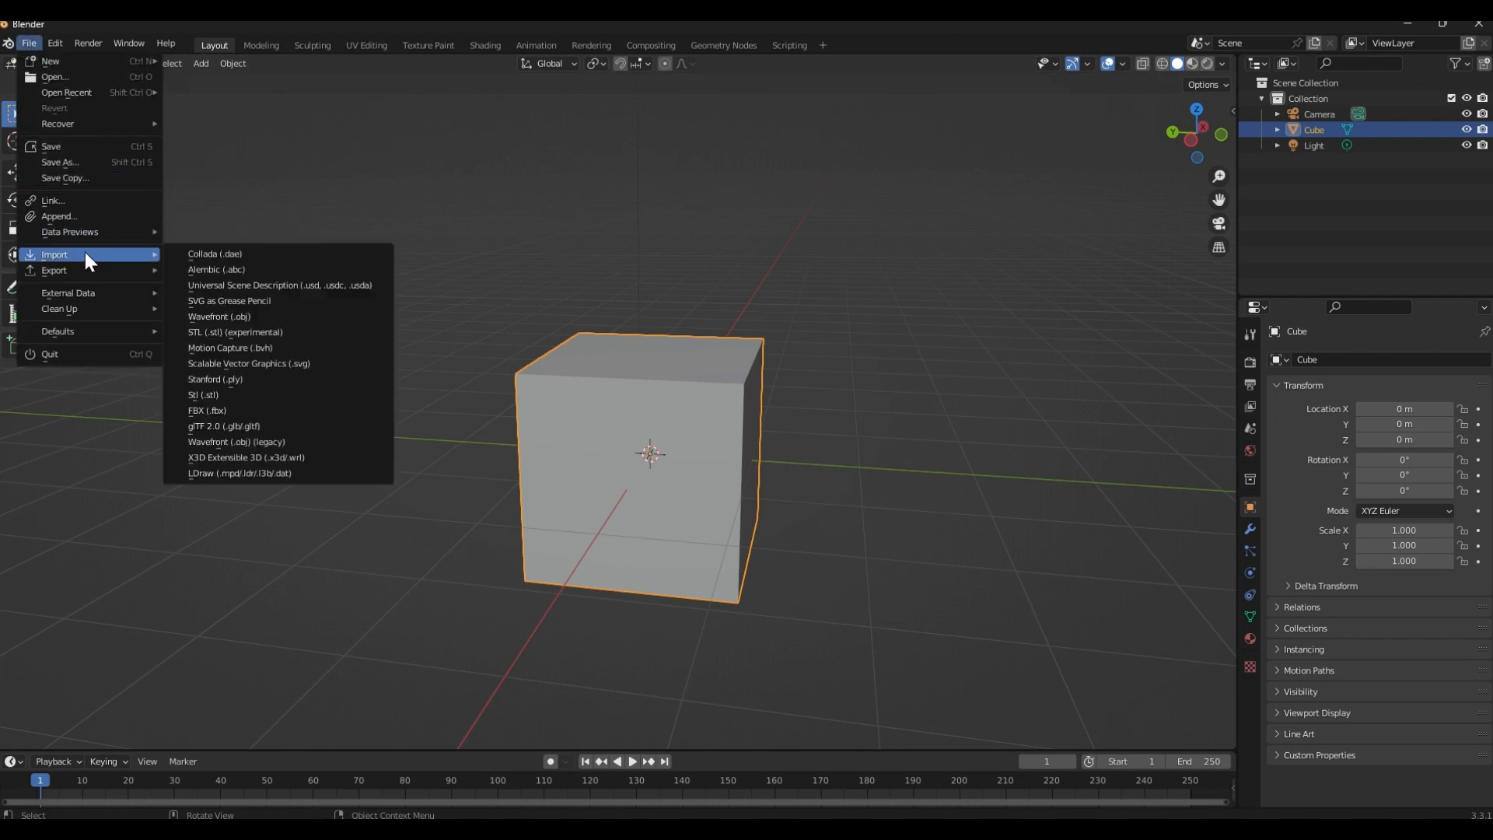
pyautogui.click(243, 315)
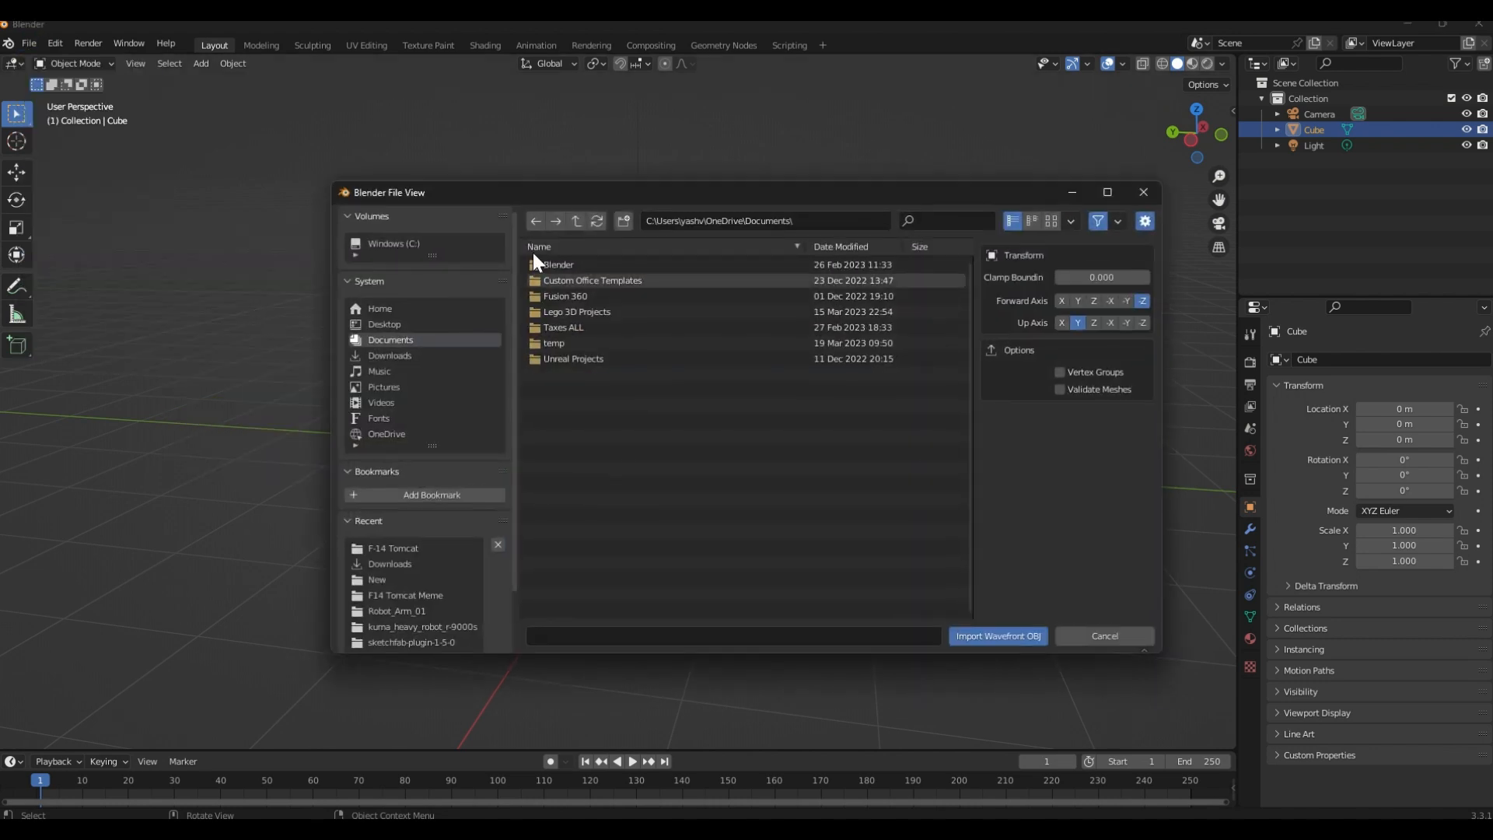
pyautogui.doubleClick(558, 265)
pyautogui.doubleClick(567, 264)
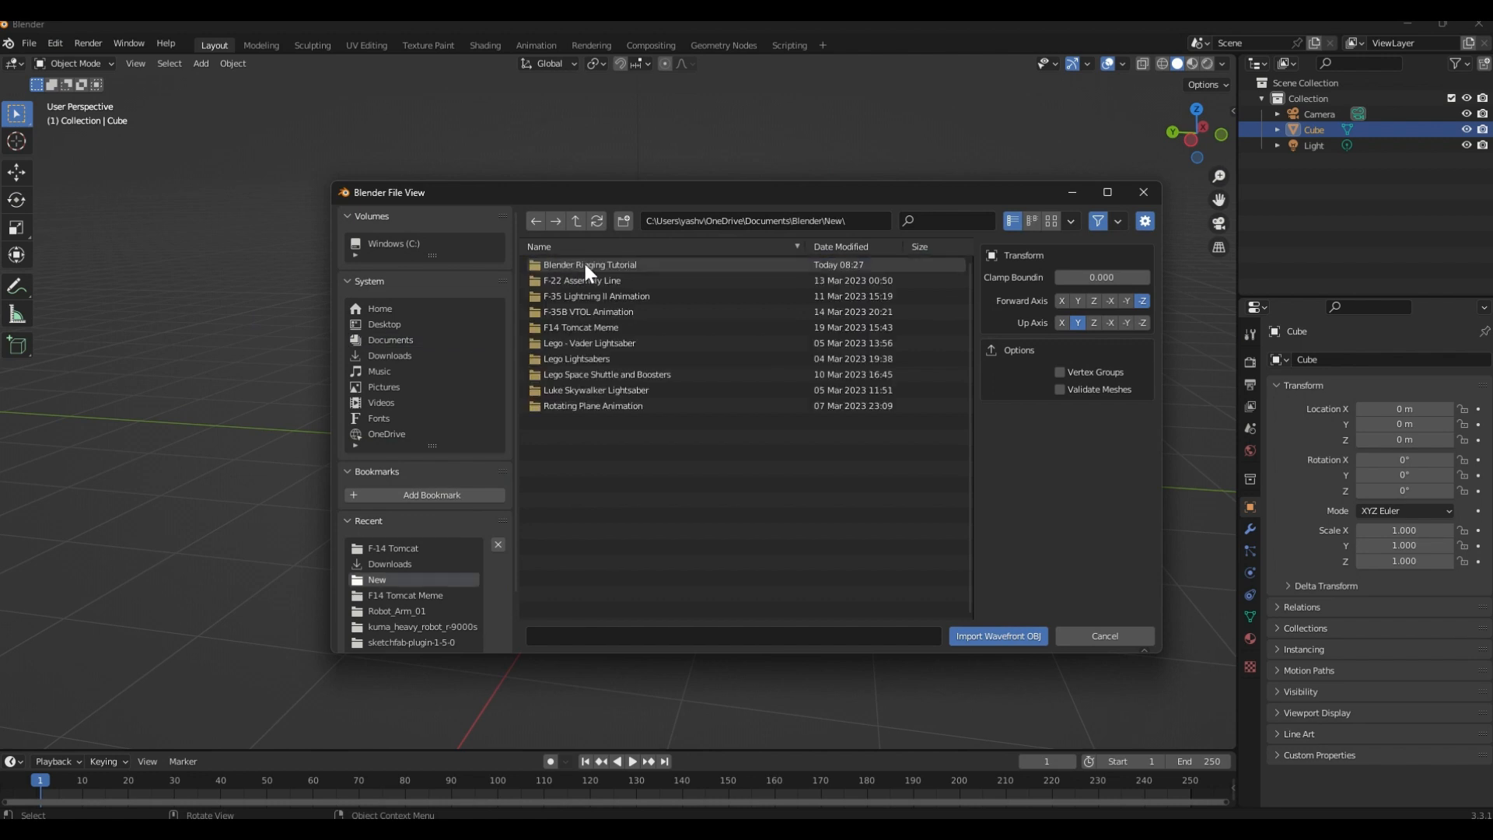
pyautogui.click(585, 263)
pyautogui.doubleClick(587, 266)
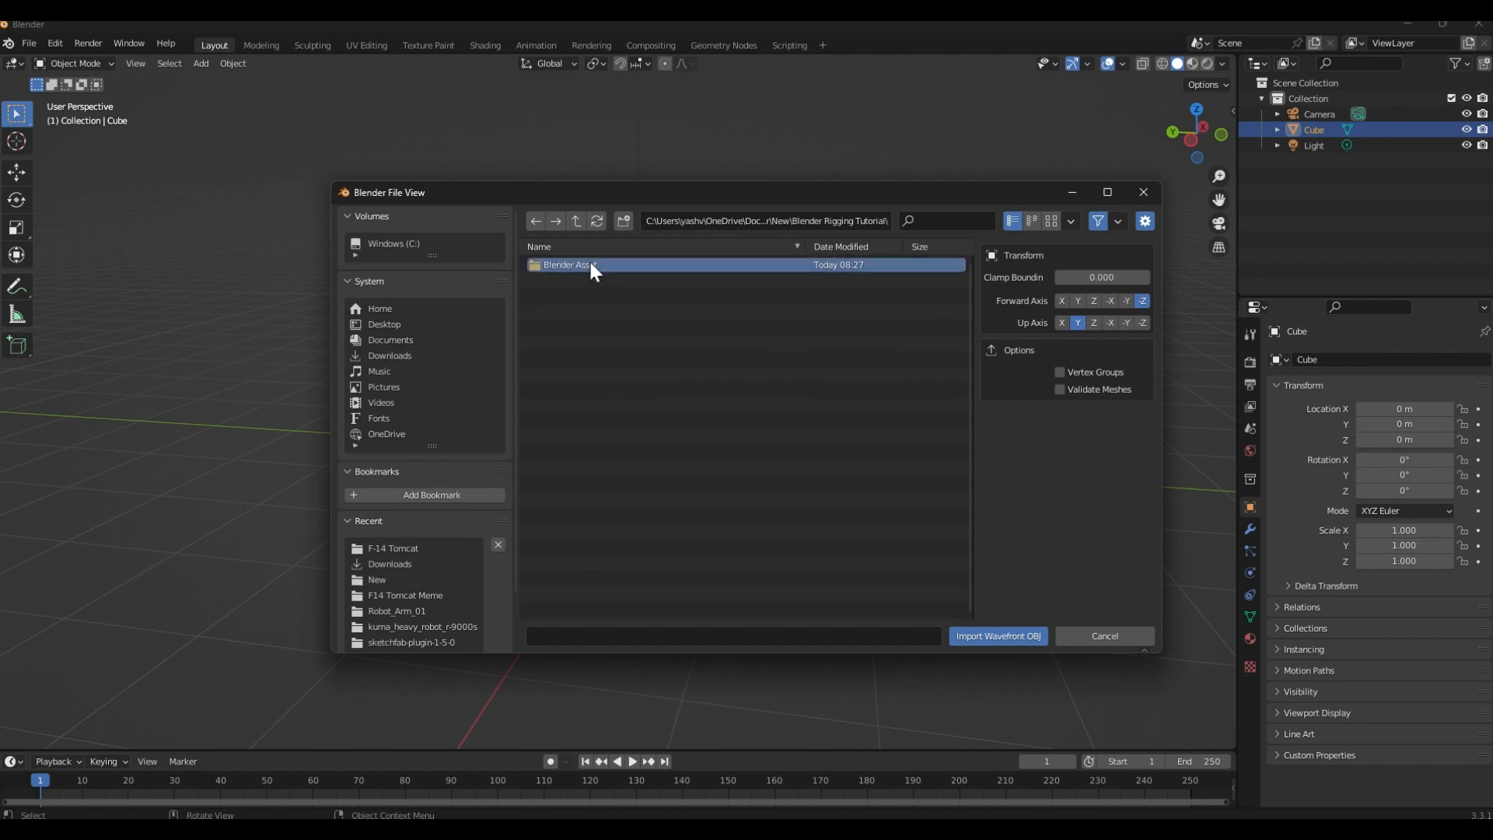
pyautogui.doubleClick(589, 264)
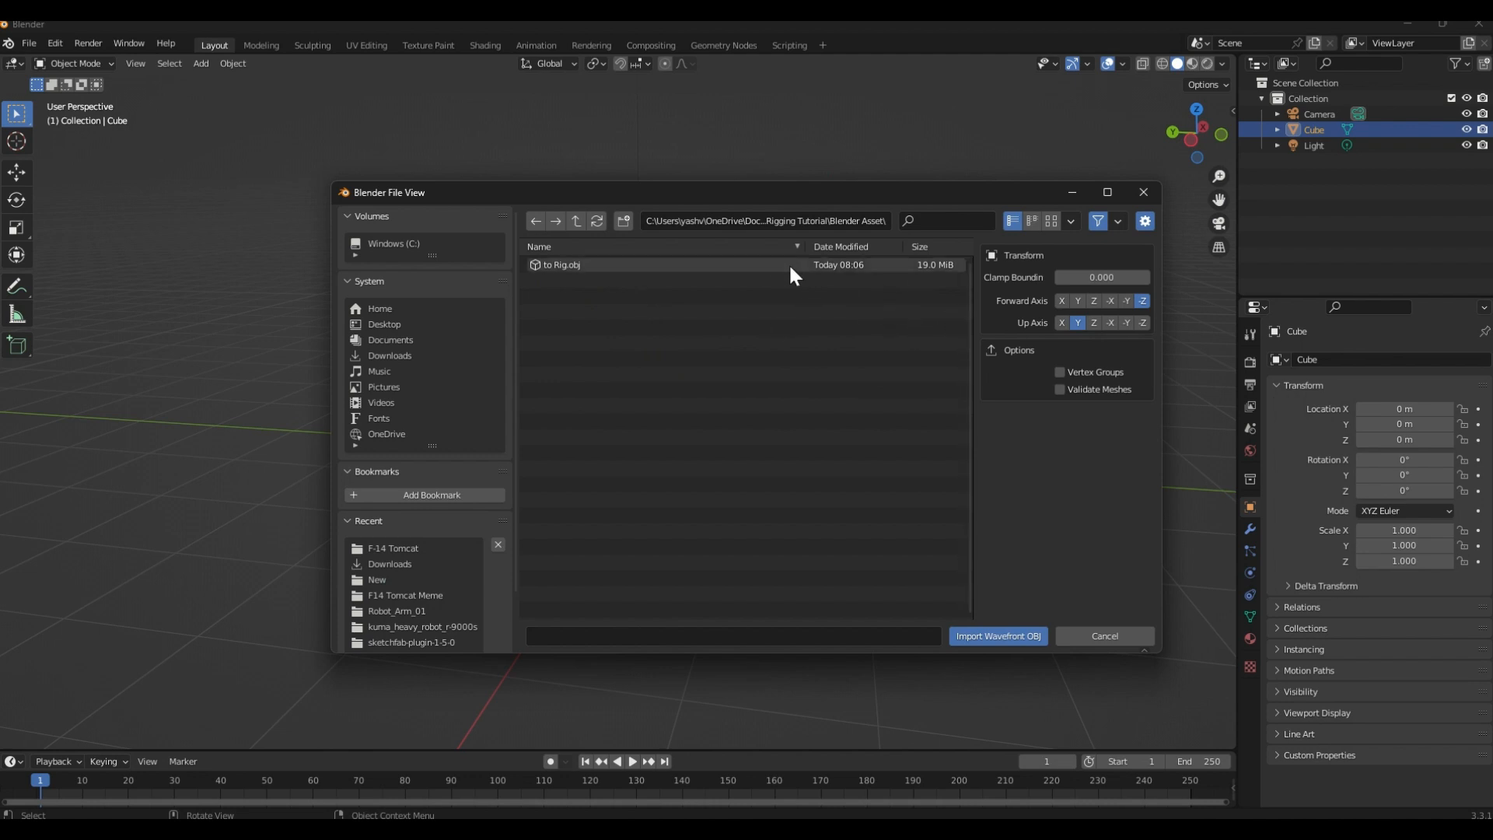
pyautogui.doubleClick(579, 264)
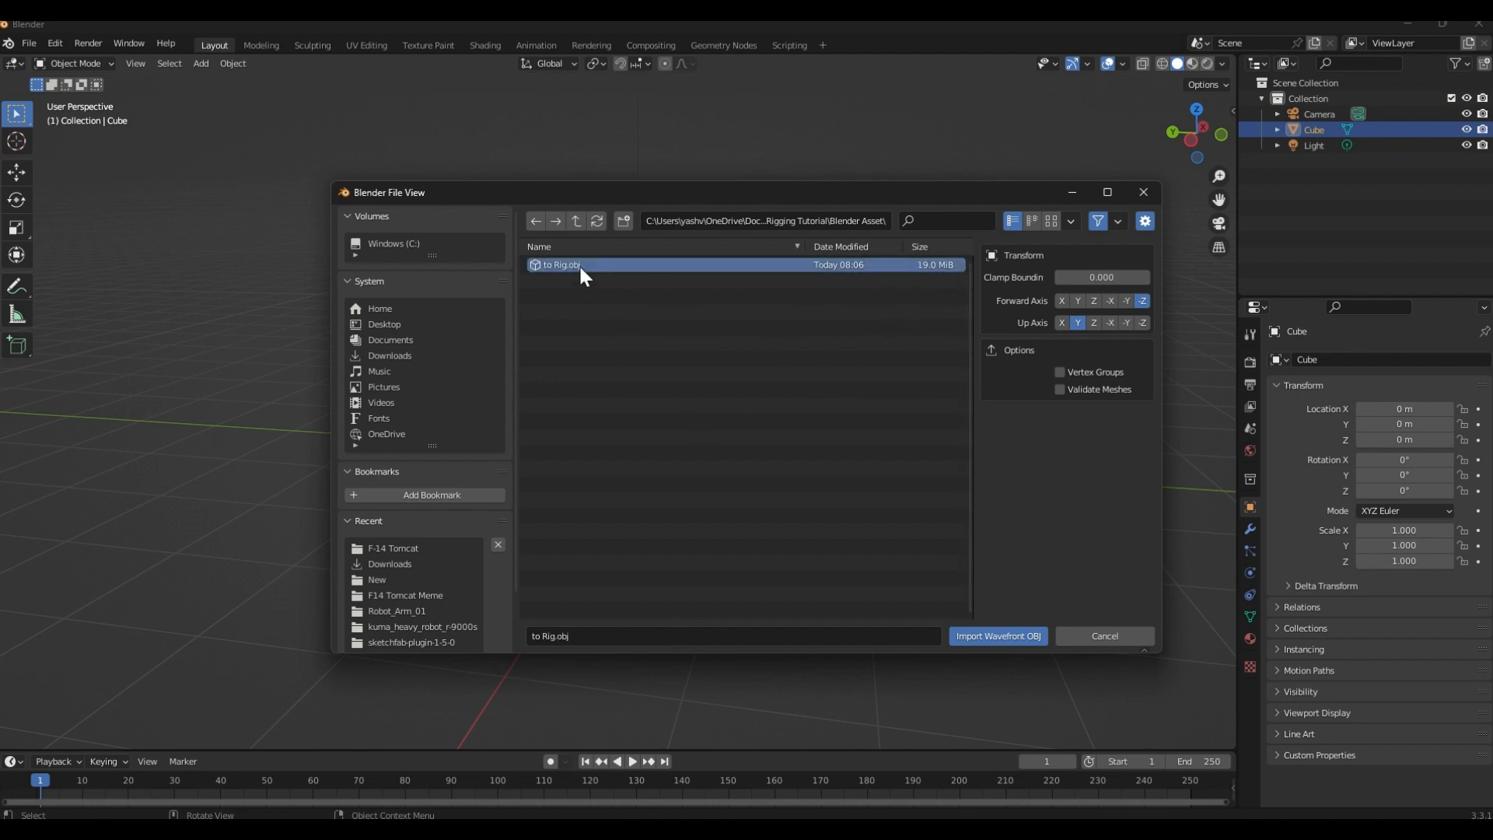
# Delete the default cube from the scene
pyautogui.scroll(-3, 562, 294)
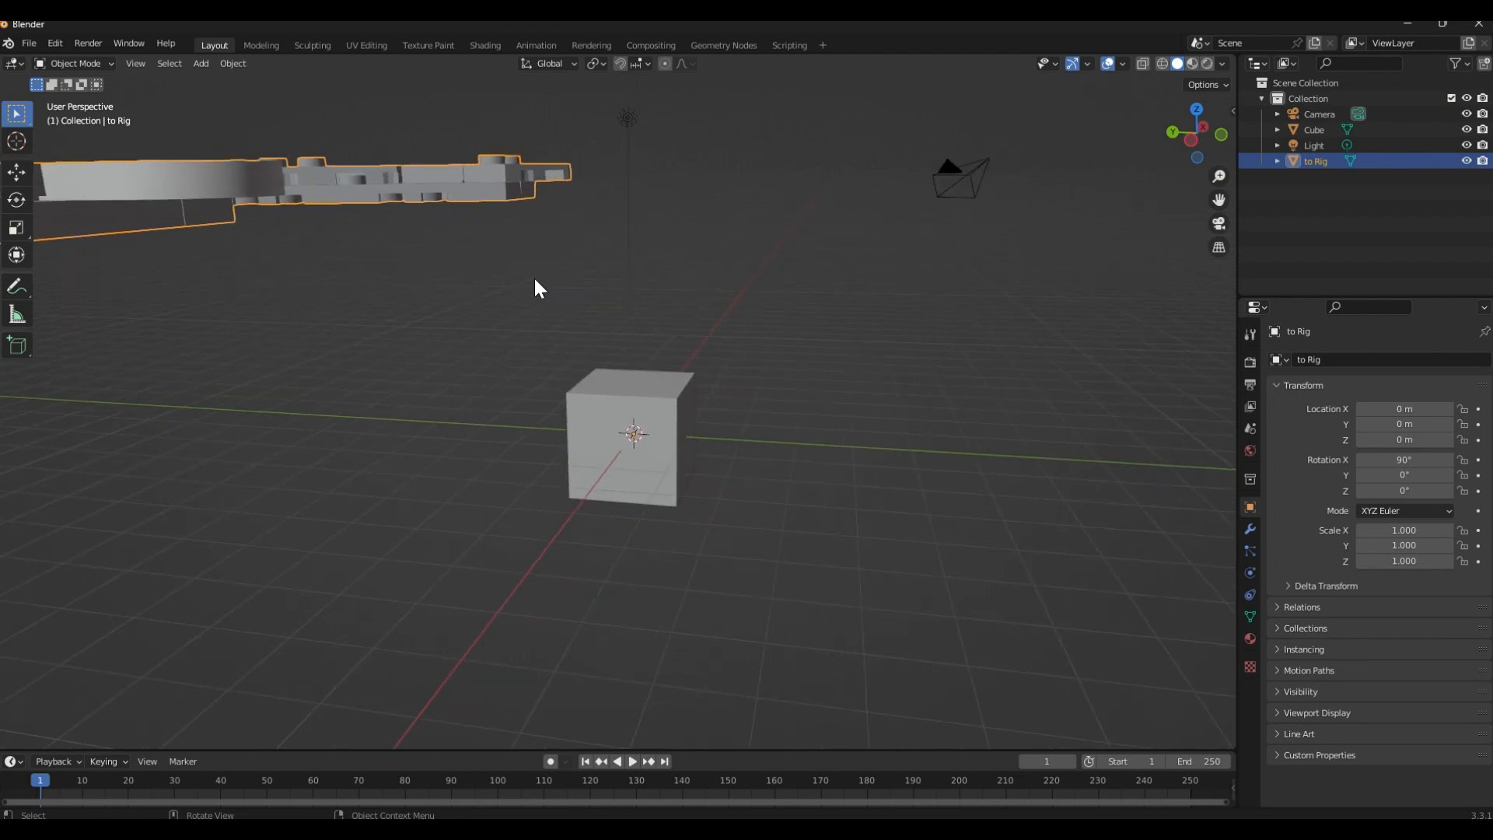
pyautogui.moveTo(535, 280); pyautogui.dragTo(472, 286, button='middle')
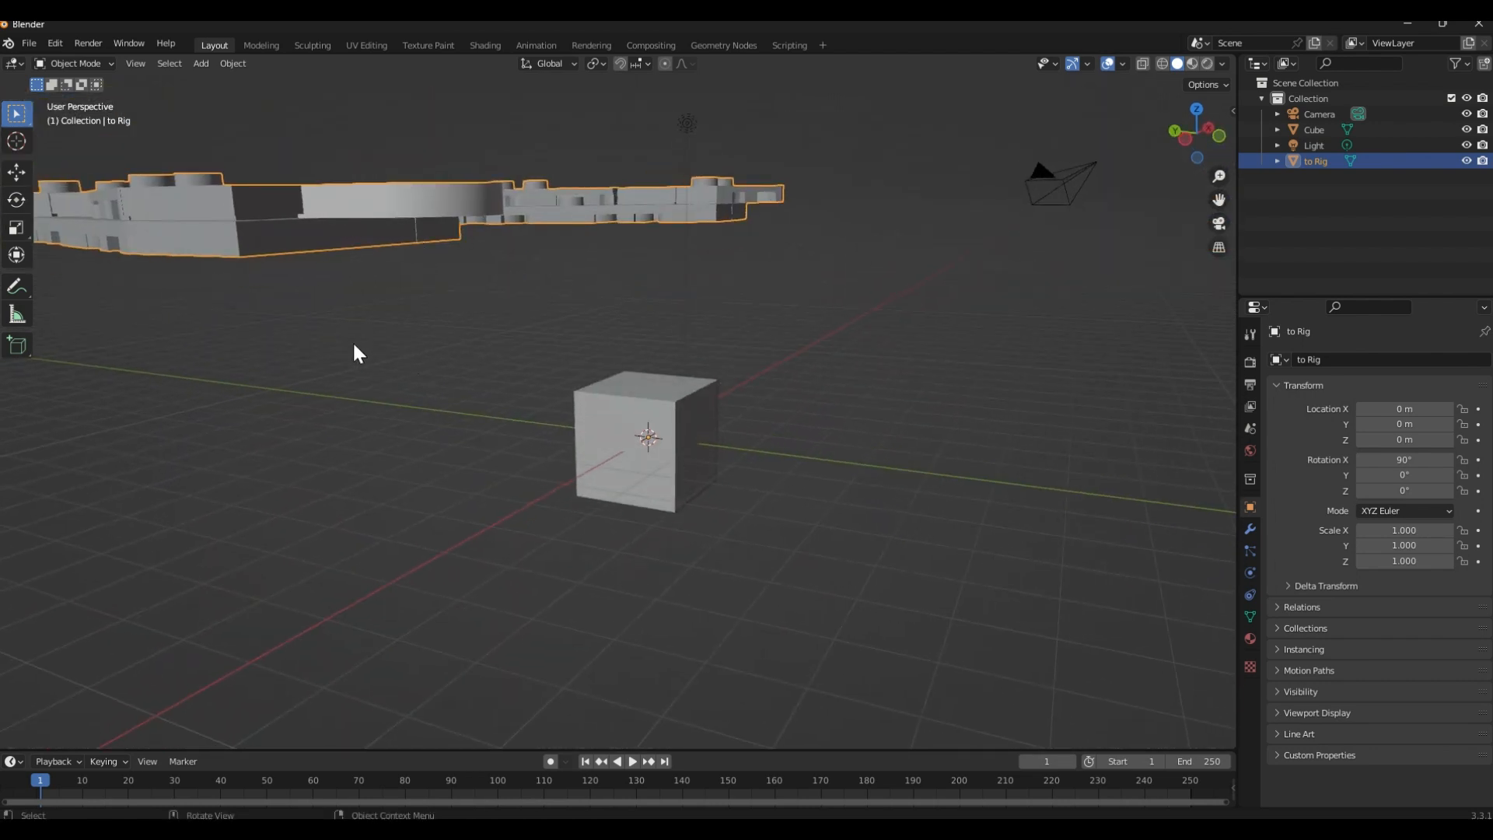
pyautogui.click(626, 424)
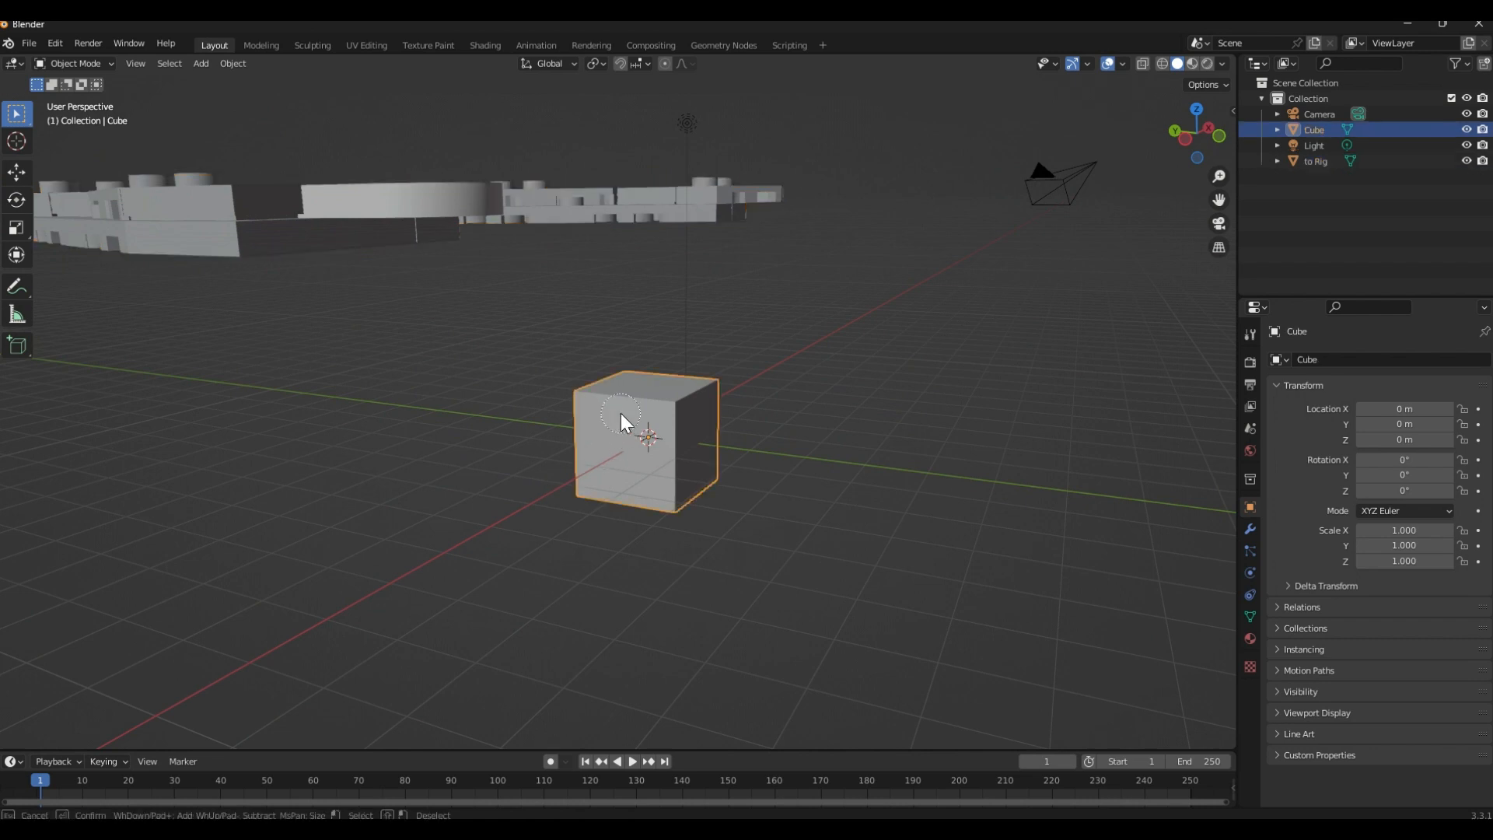
pyautogui.press('x')
pyautogui.click(620, 413)
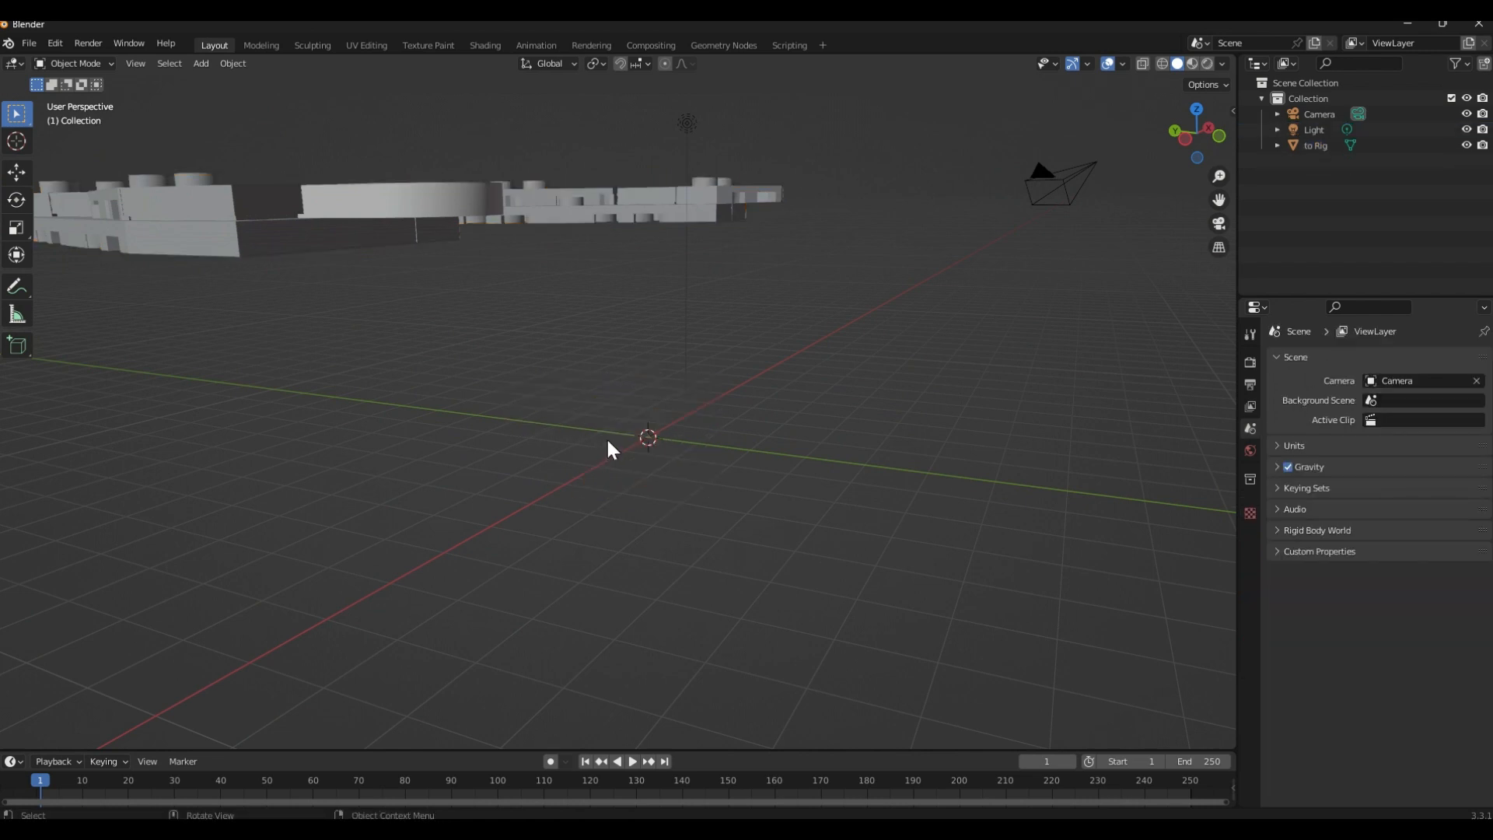
# Scale the imported jet model down uniformly to about 0.014
pyautogui.moveTo(591, 428); pyautogui.dragTo(615, 409, button='middle')
pyautogui.click(999, 502)
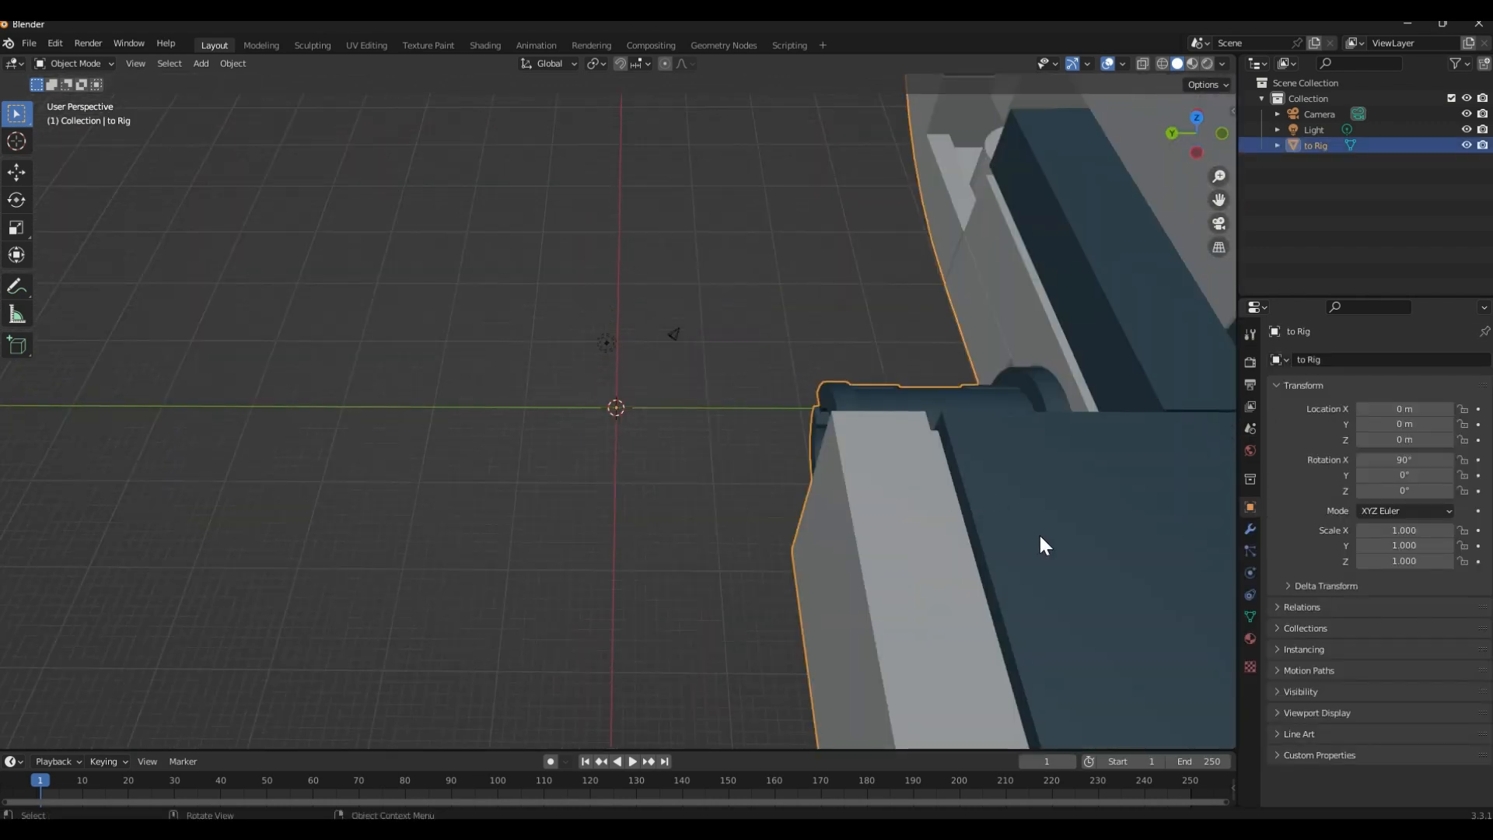
pyautogui.press('s')
pyautogui.click(1014, 521)
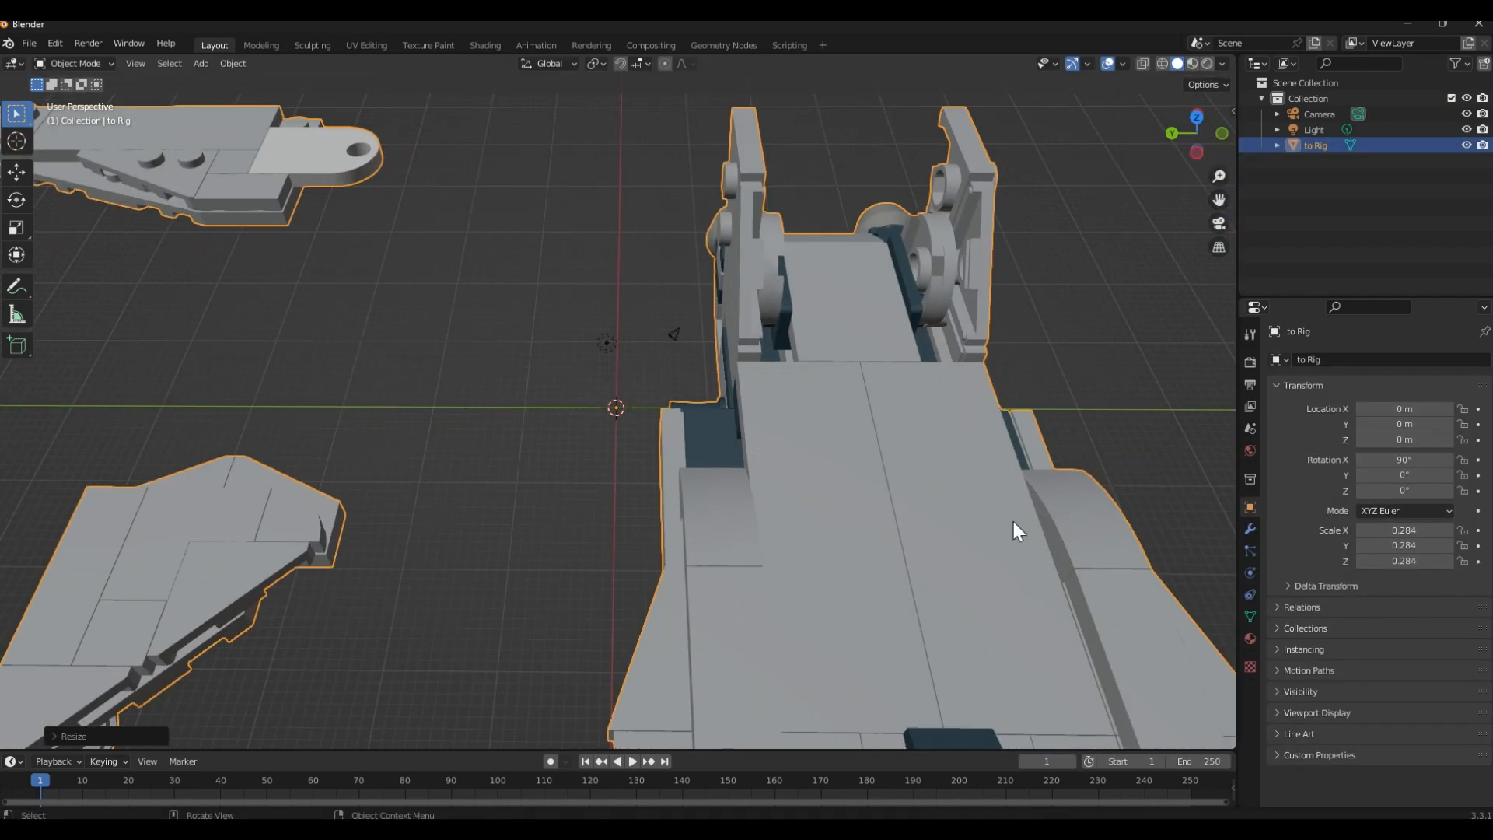
pyautogui.press('s')
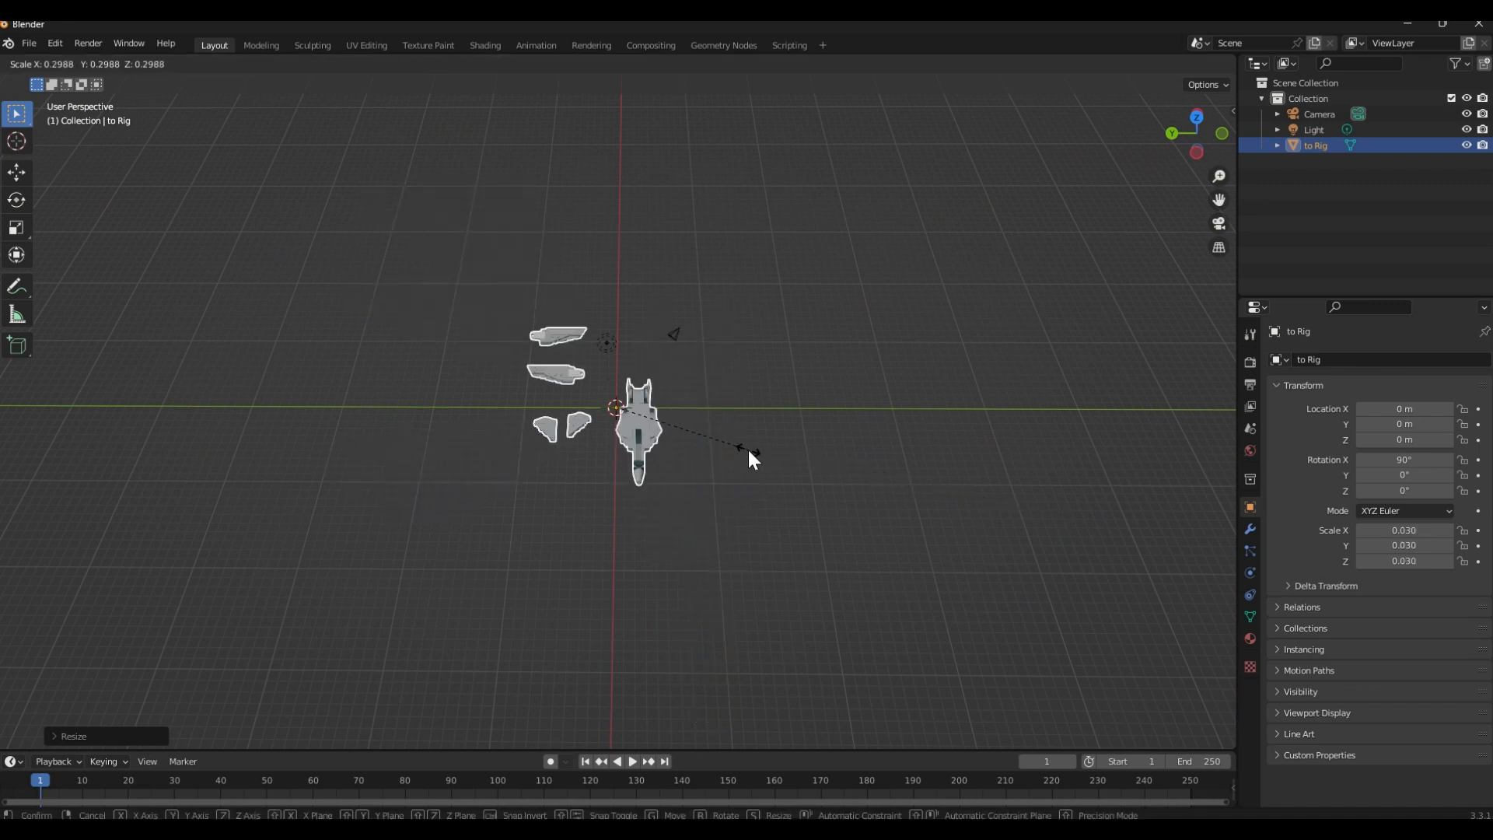
pyautogui.click(677, 453)
pyautogui.scroll(9, 614, 459)
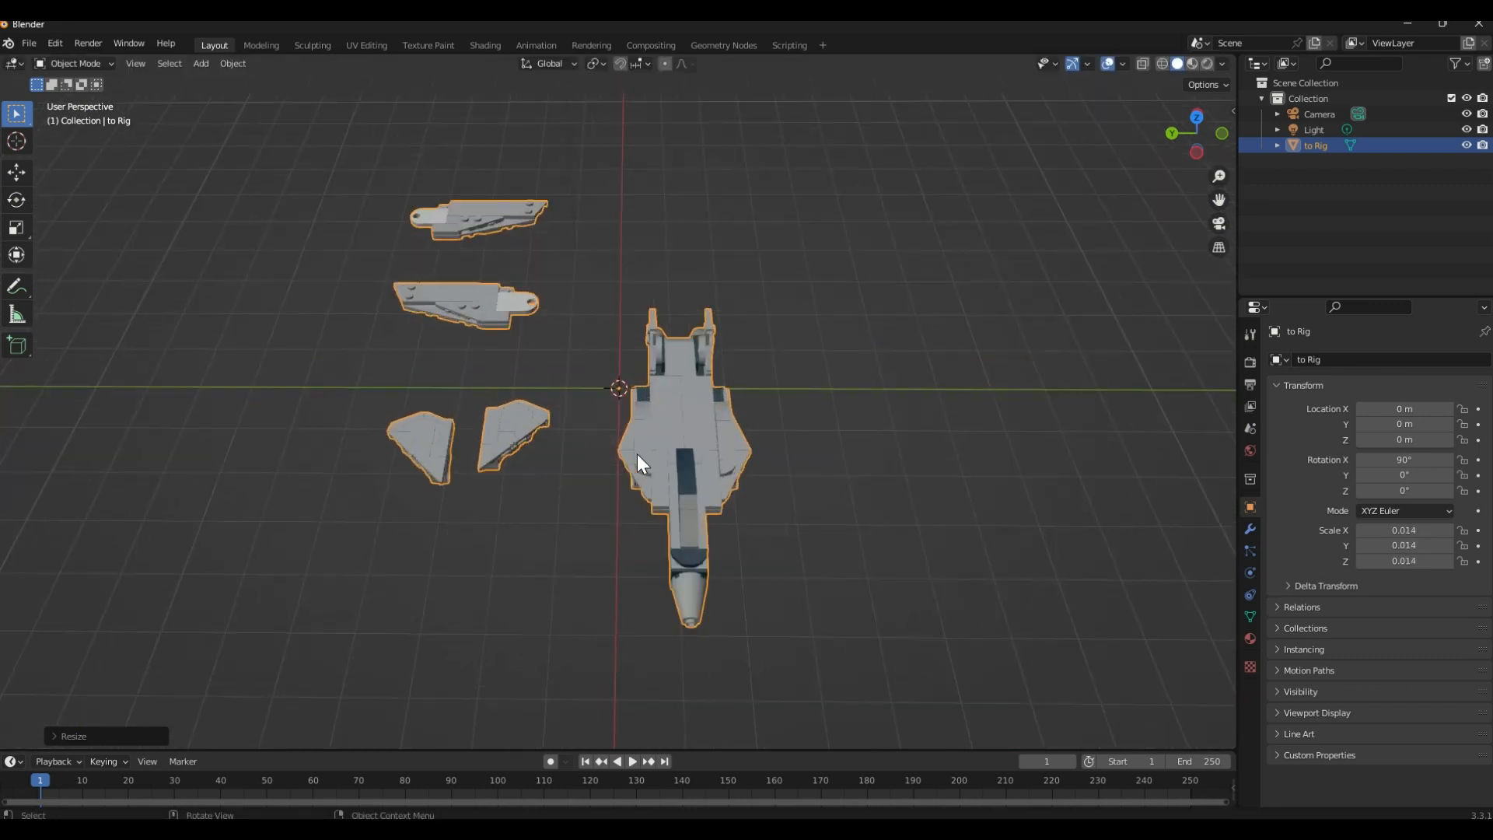
pyautogui.moveTo(638, 454); pyautogui.dragTo(595, 475, button='middle')
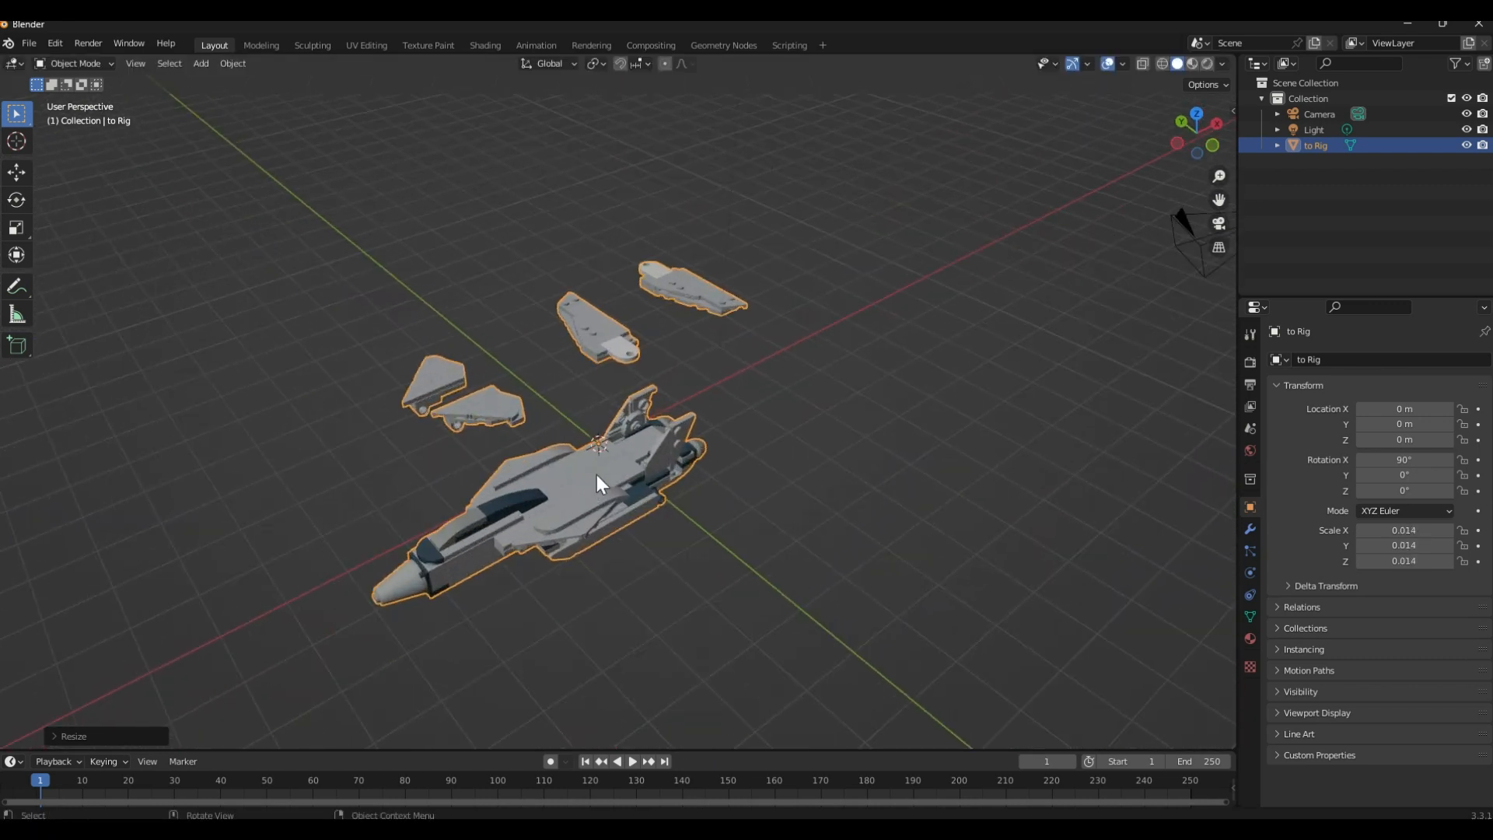
# Shrink the jet model further to a uniform scale of about 0.008
pyautogui.scroll(1, 596, 474)
pyautogui.press('s')
pyautogui.click(899, 578)
pyautogui.scroll(1, 747, 517)
pyautogui.keyDown('shift'); pyautogui.moveTo(725, 508); pyautogui.dragTo(809, 521, button='middle'); pyautogui.keyUp('shift')
pyautogui.moveTo(840, 519); pyautogui.dragTo(507, 372, button='middle')
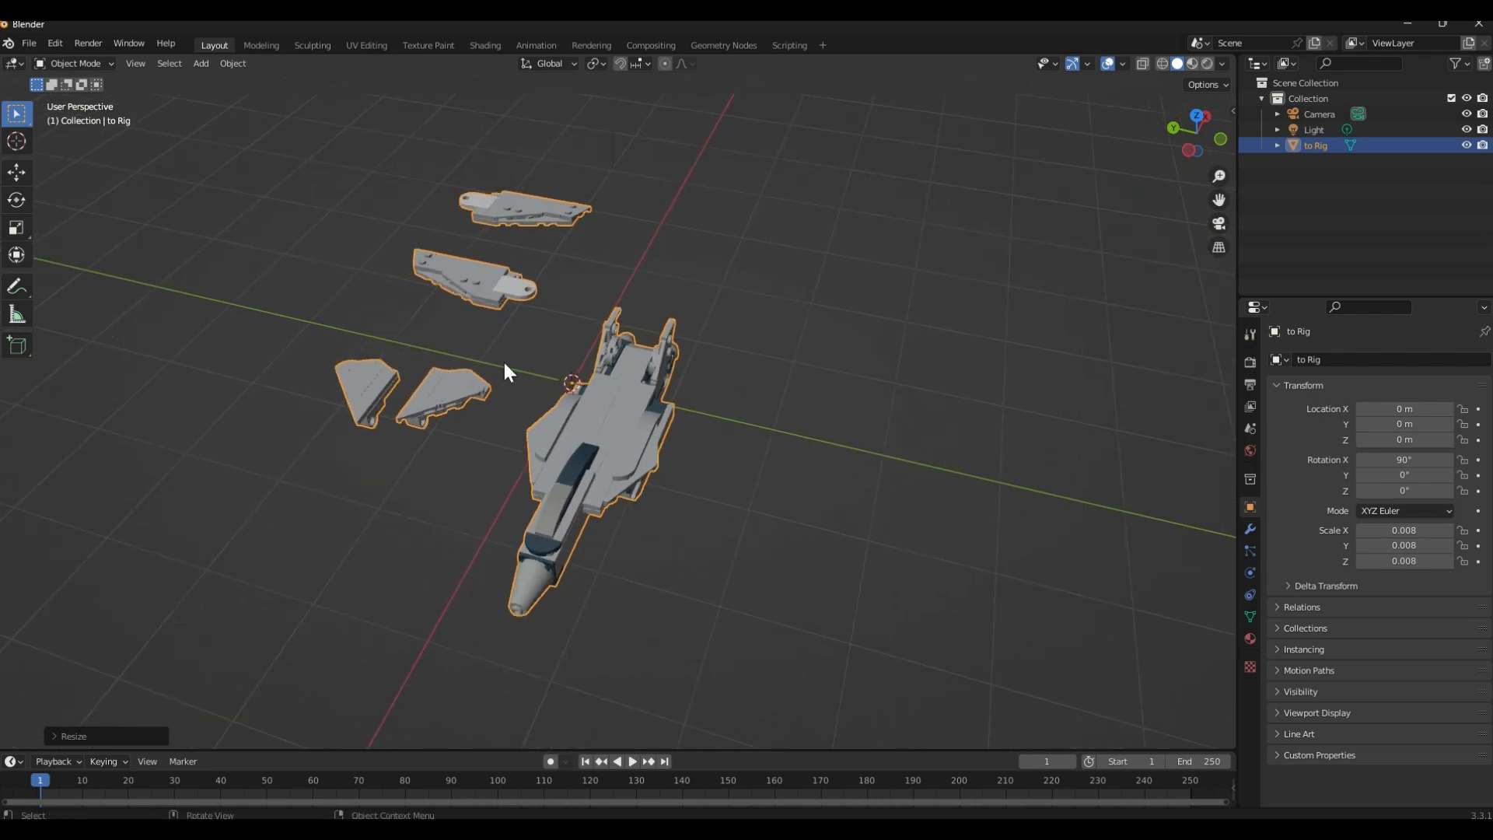
# Try Auto Smooth in the normals settings of the jet model's mesh data
pyautogui.click(669, 393)
pyautogui.moveTo(669, 395)
pyautogui.mouseDown(button='middle')
pyautogui.moveTo(666, 448)
pyautogui.moveTo(685, 386)
pyautogui.moveTo(670, 423)
pyautogui.moveTo(682, 415)
pyautogui.moveTo(649, 404)
pyautogui.mouseUp(button='middle')
pyautogui.scroll(2, 682, 415)
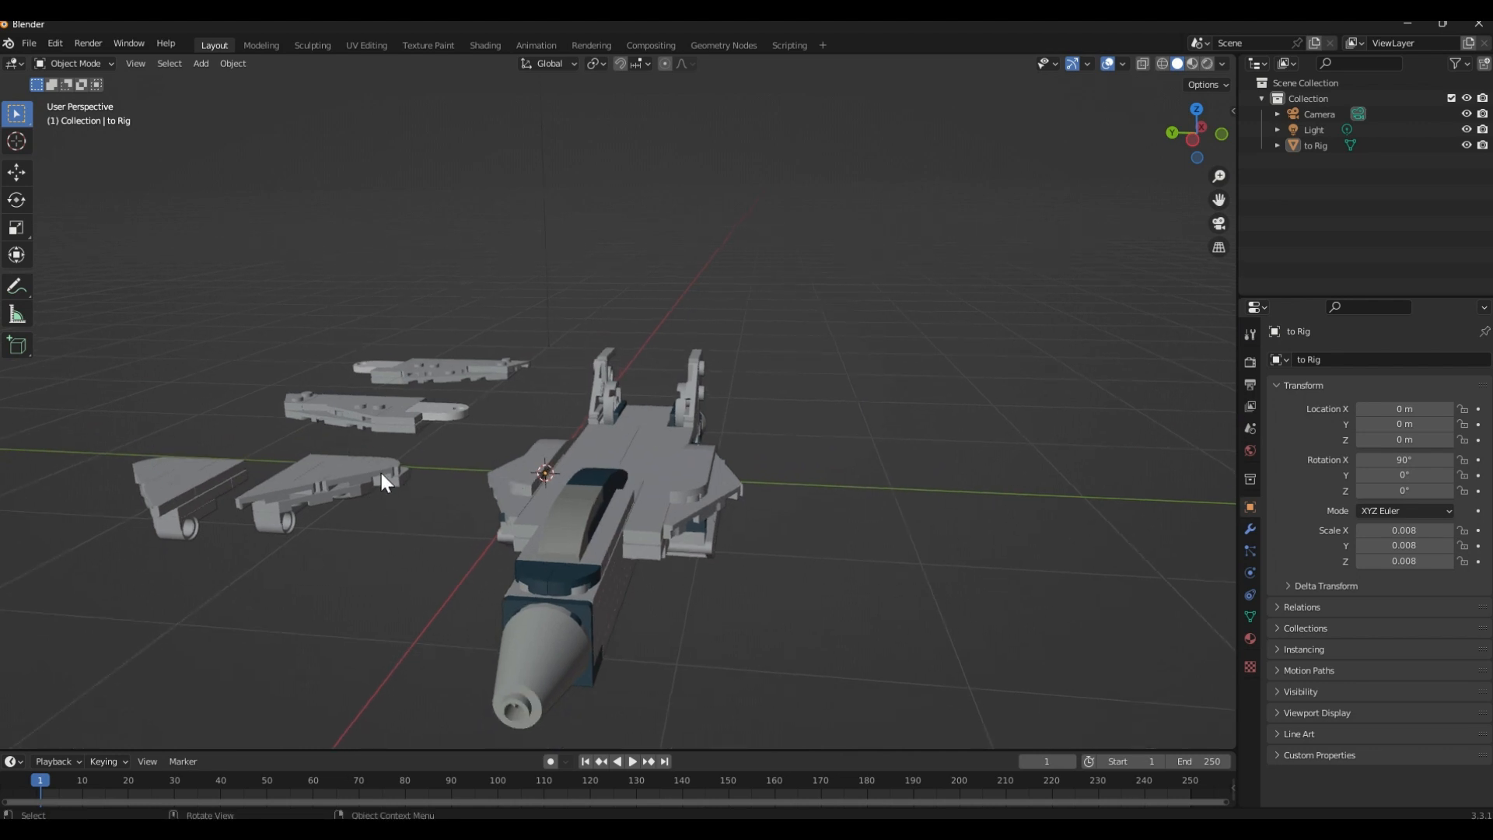
pyautogui.click(657, 483)
pyautogui.click(1249, 614)
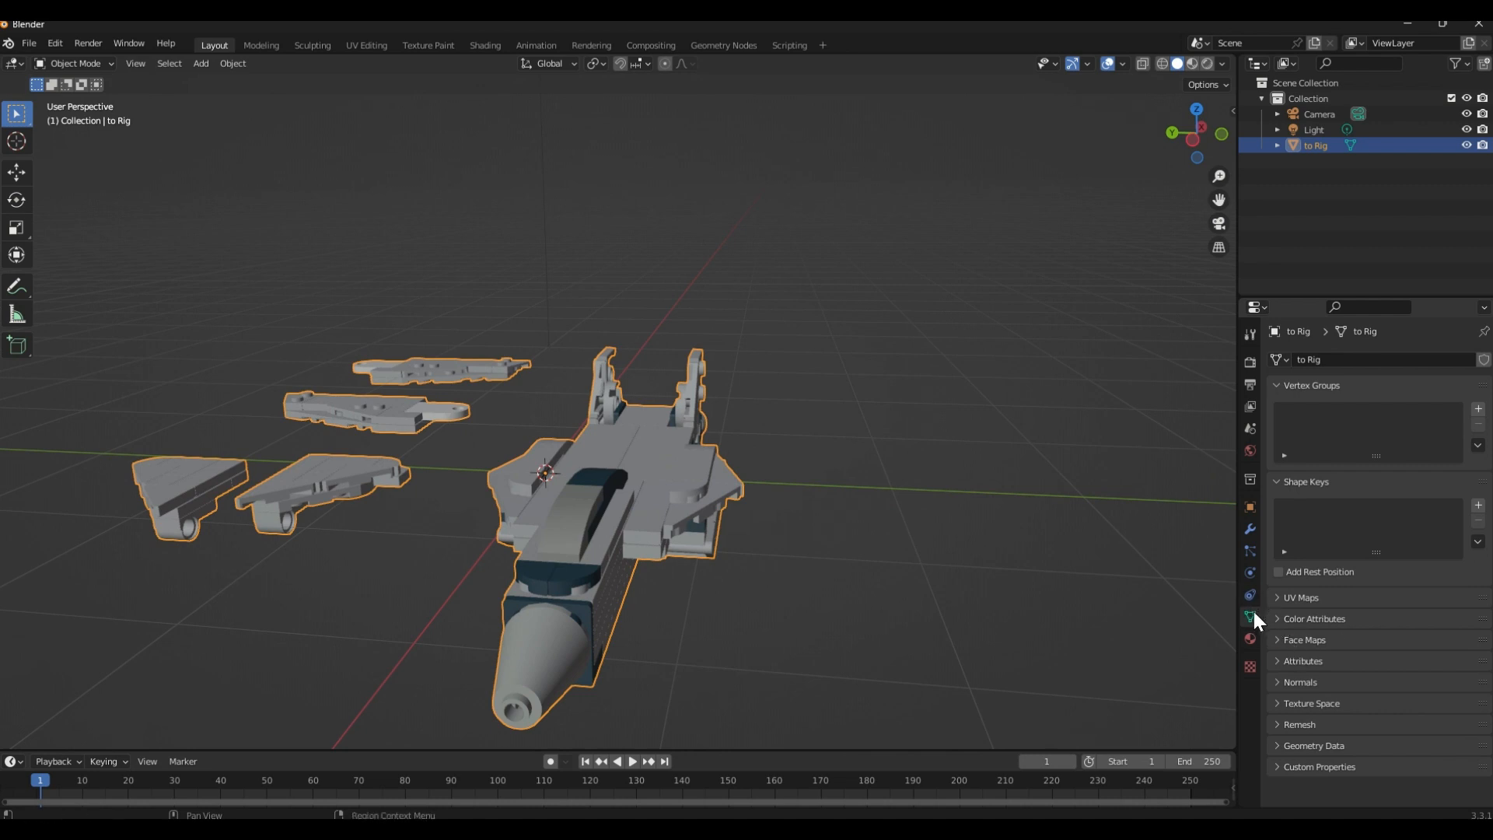
pyautogui.click(1300, 683)
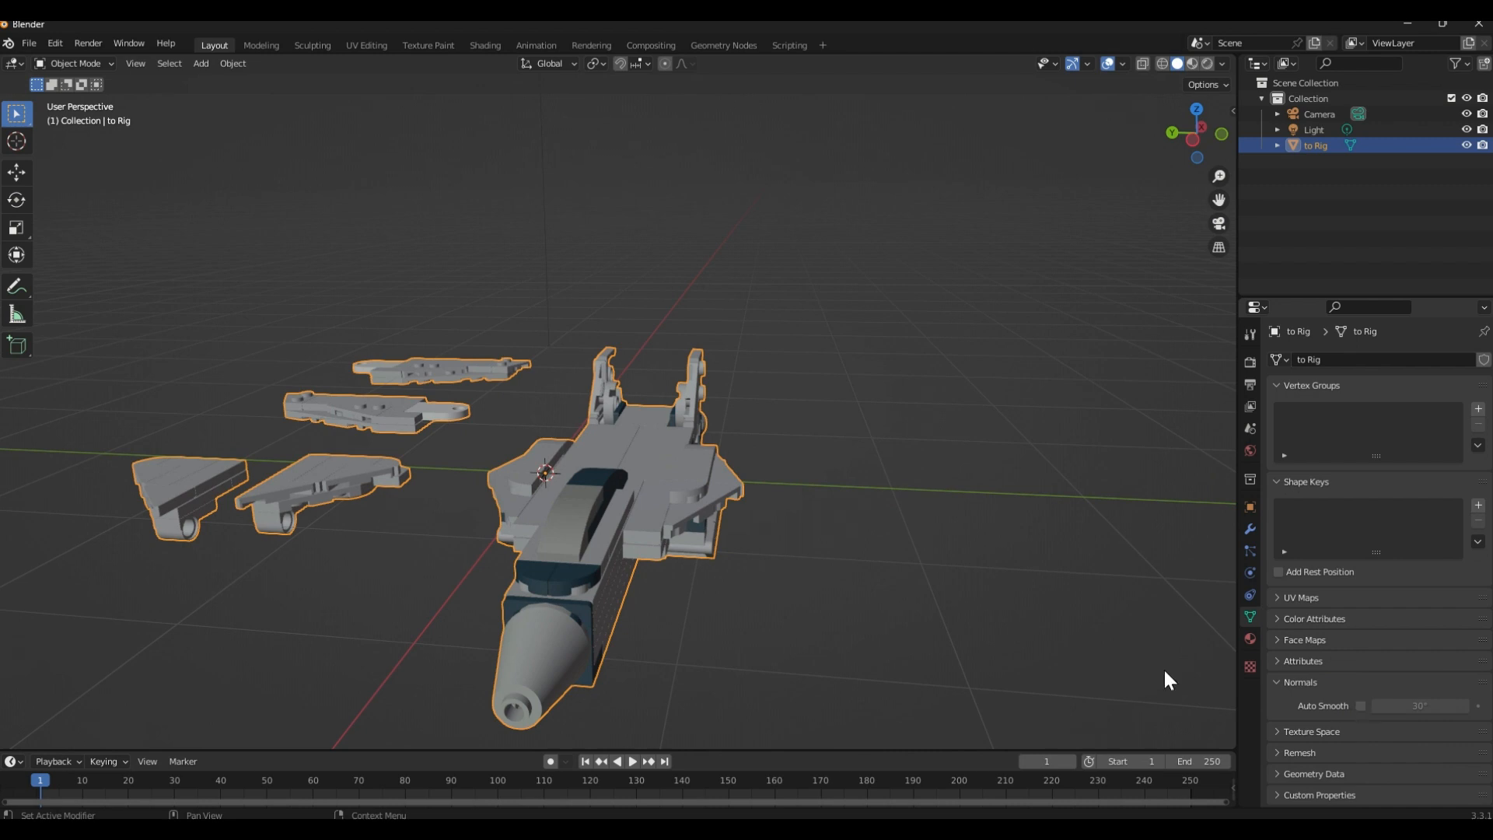
pyautogui.click(1361, 705)
pyautogui.moveTo(861, 584); pyautogui.dragTo(585, 572, button='middle')
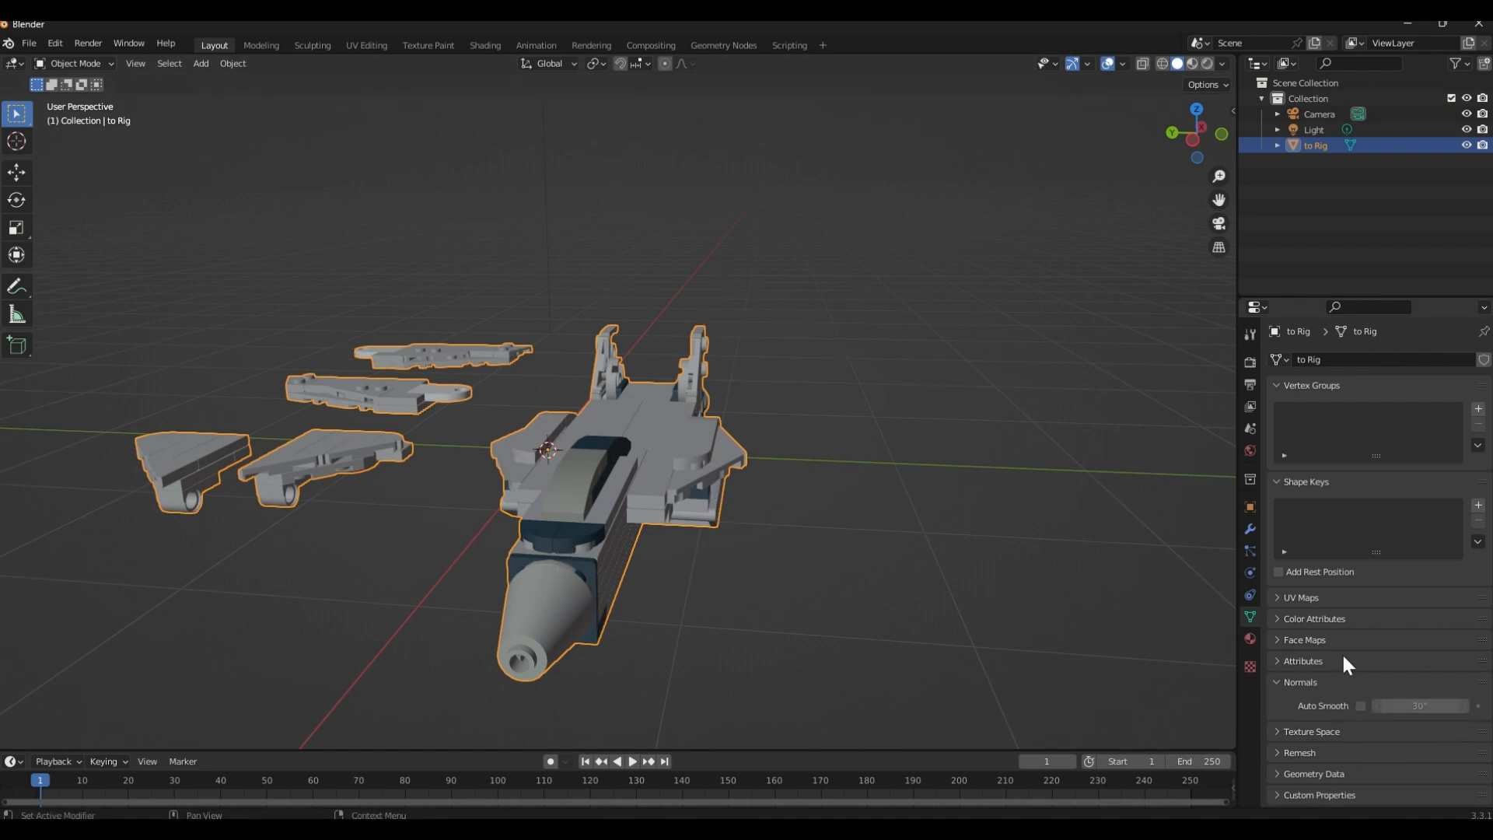
# Show the jet and its separate wing pieces from the top in wireframe display
pyautogui.moveTo(361, 465); pyautogui.dragTo(666, 567, button='middle')
pyautogui.click(1197, 129)
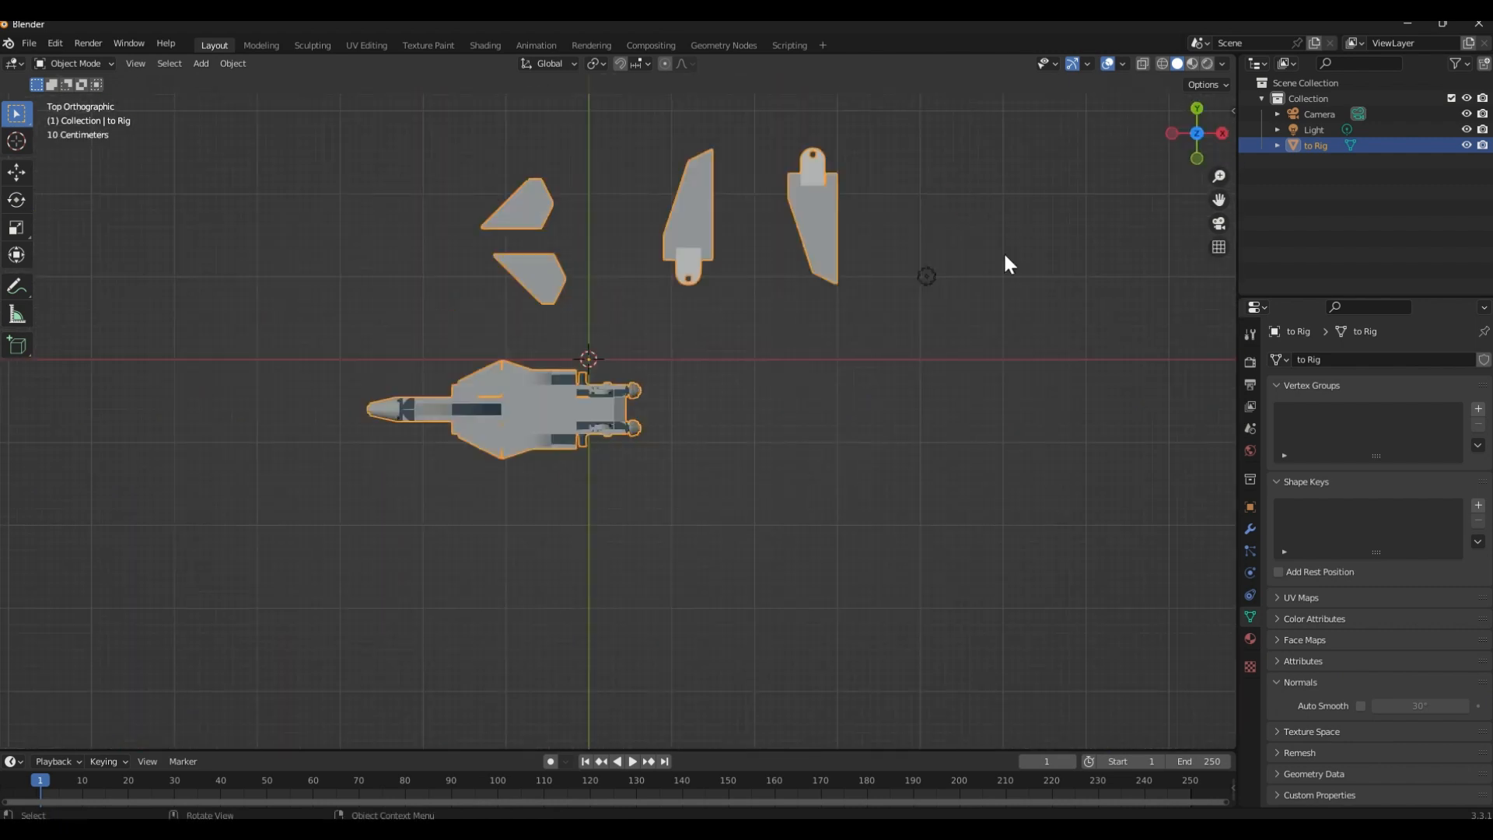
pyautogui.keyDown('shift'); pyautogui.moveTo(521, 316); pyautogui.dragTo(503, 339, button='middle'); pyautogui.keyUp('shift')
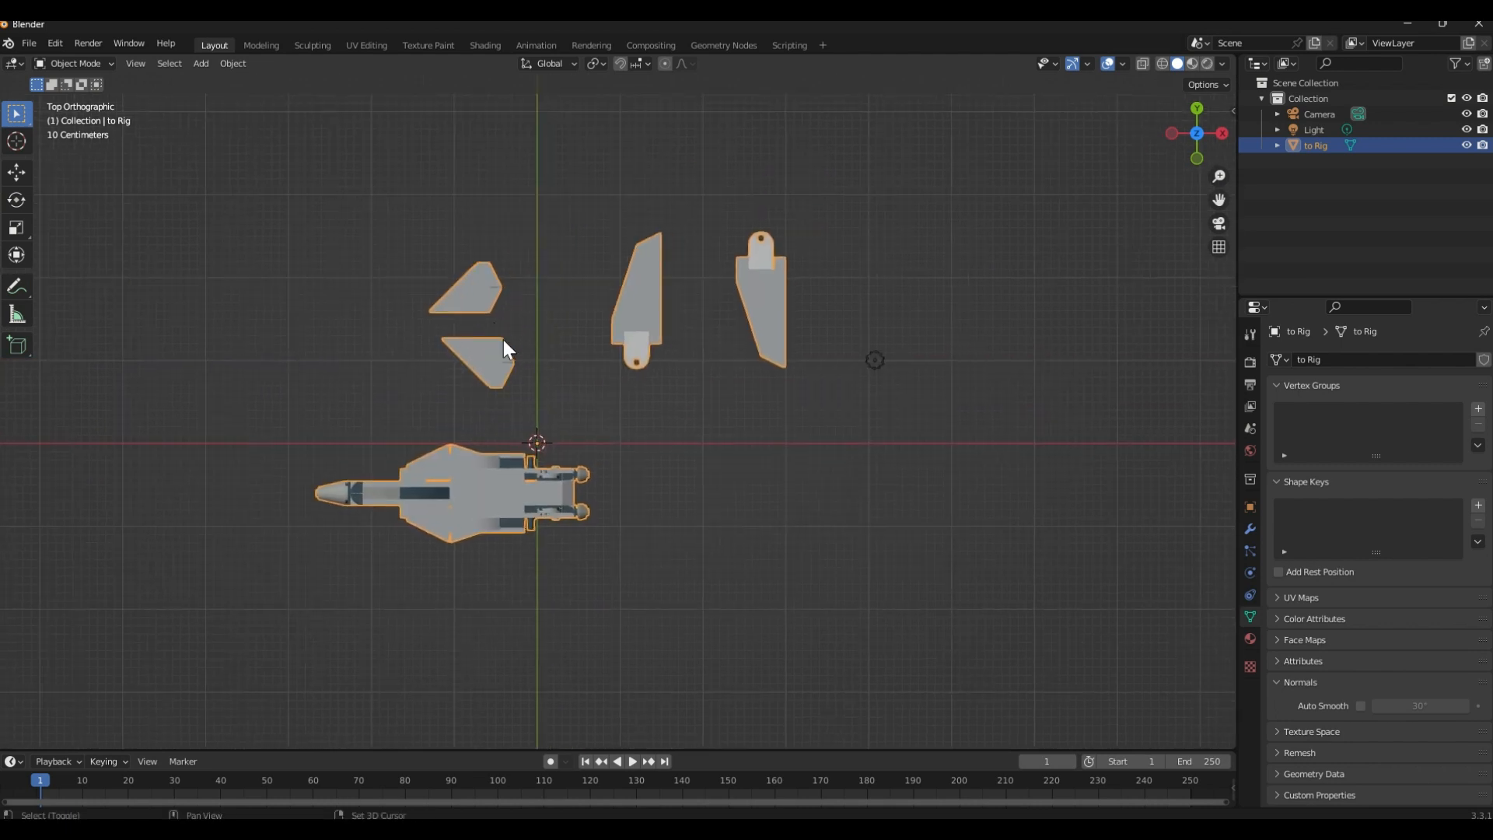
pyautogui.keyDown('shift'); pyautogui.moveTo(650, 457); pyautogui.dragTo(666, 512, button='middle'); pyautogui.keyUp('shift')
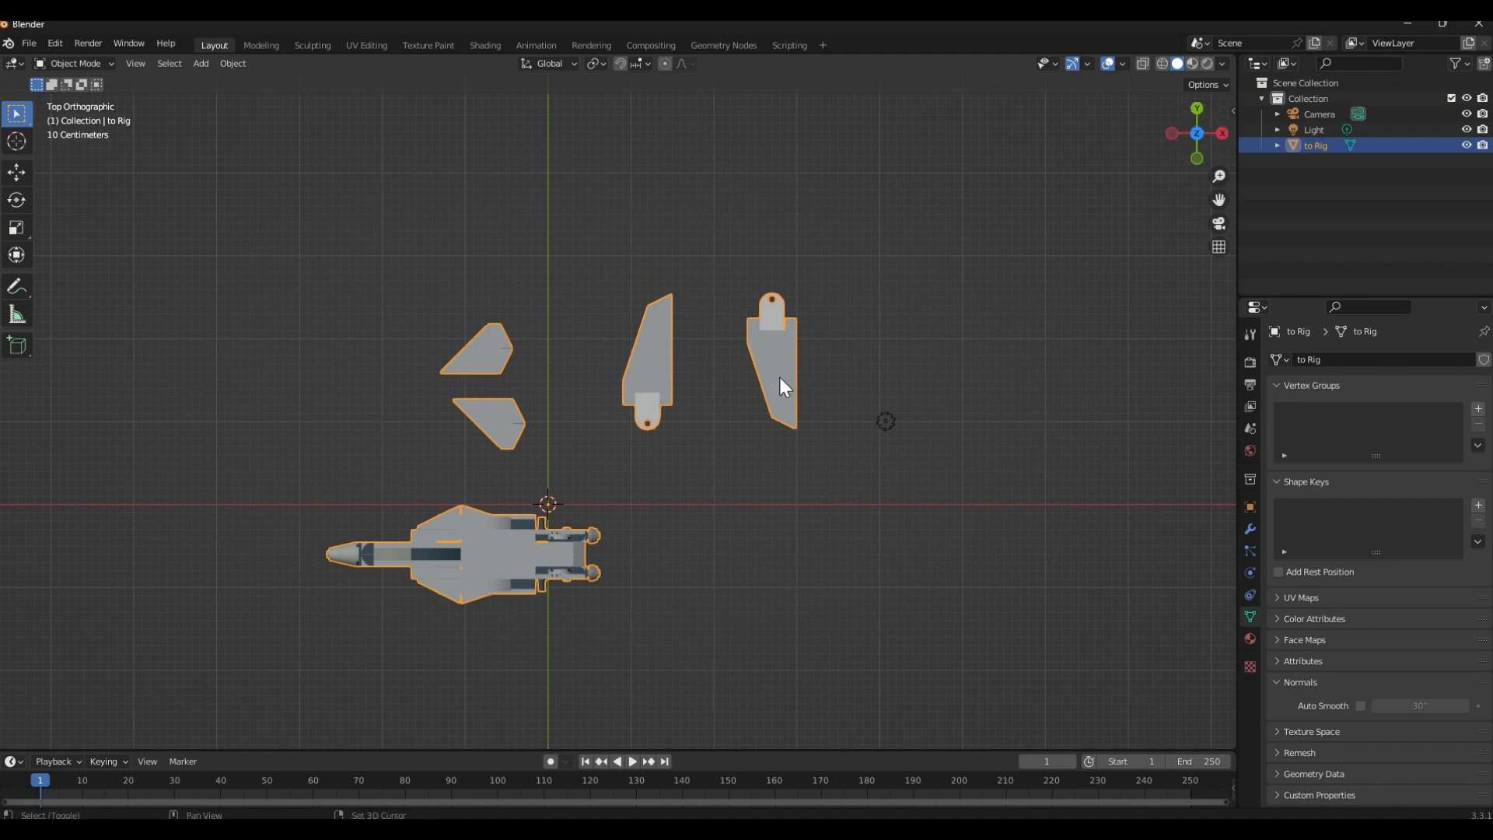
pyautogui.keyDown('shift'); pyautogui.moveTo(684, 401); pyautogui.dragTo(704, 414, button='middle'); pyautogui.keyUp('shift')
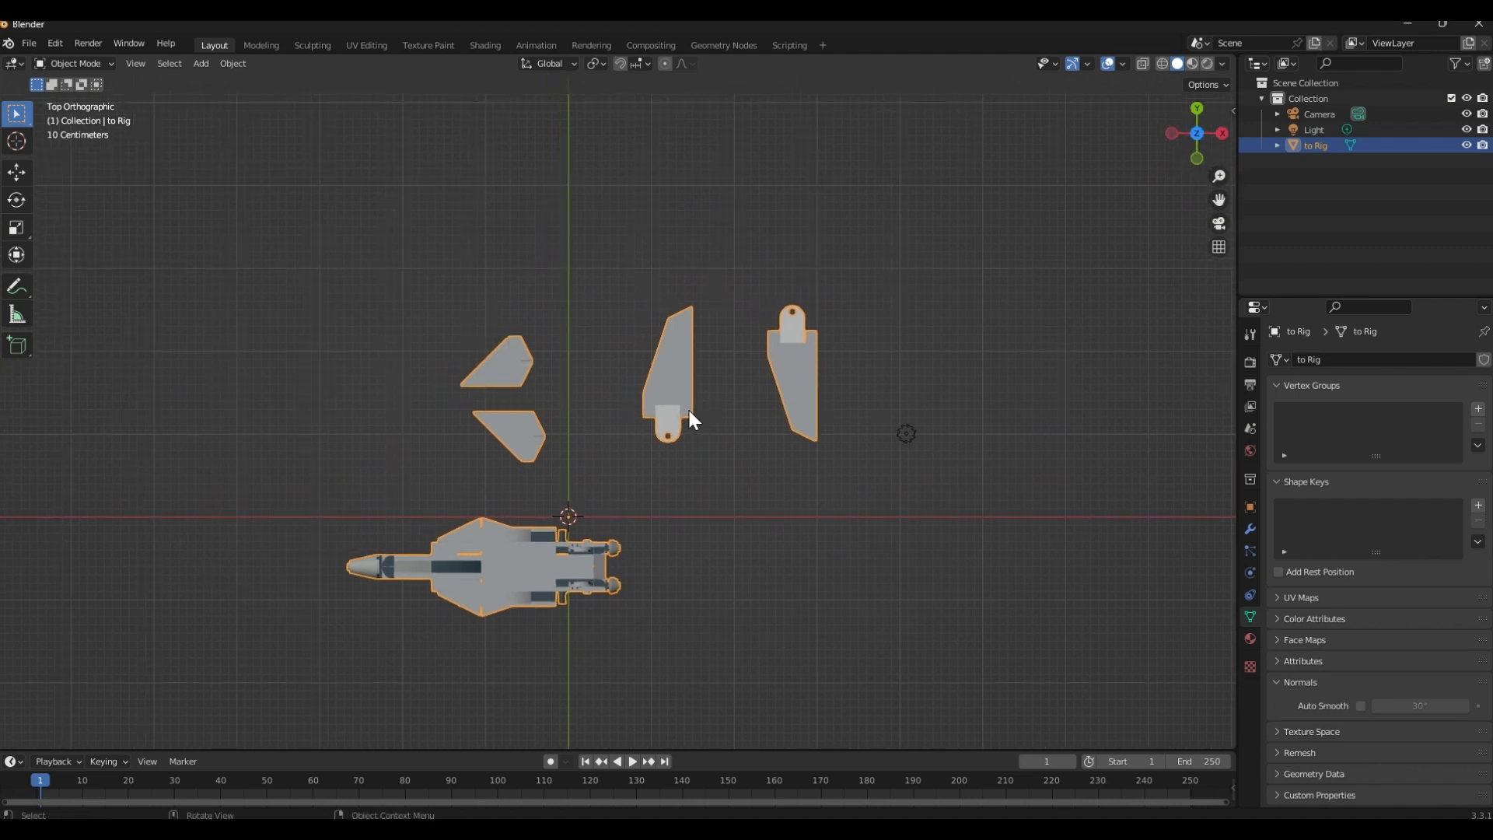
pyautogui.hotkey('shift', 'z')
pyautogui.keyDown('shift'); pyautogui.moveTo(674, 422); pyautogui.dragTo(669, 440, button='middle'); pyautogui.keyUp('shift')
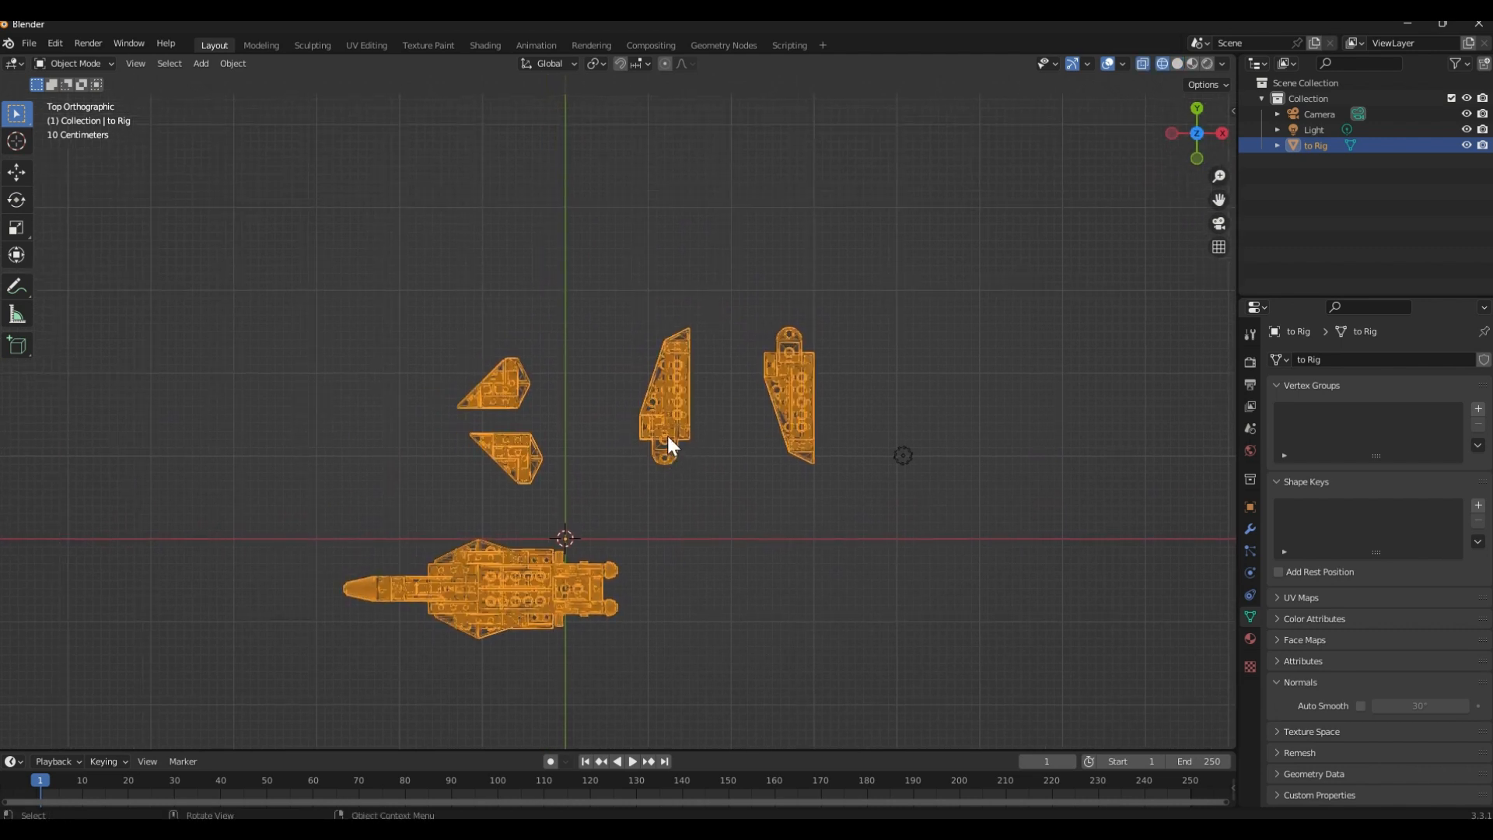
# Enter Edit Mode on the jet mesh and set the selection mode to faces
pyautogui.press('Tab')
pyautogui.scroll(2, 523, 413)
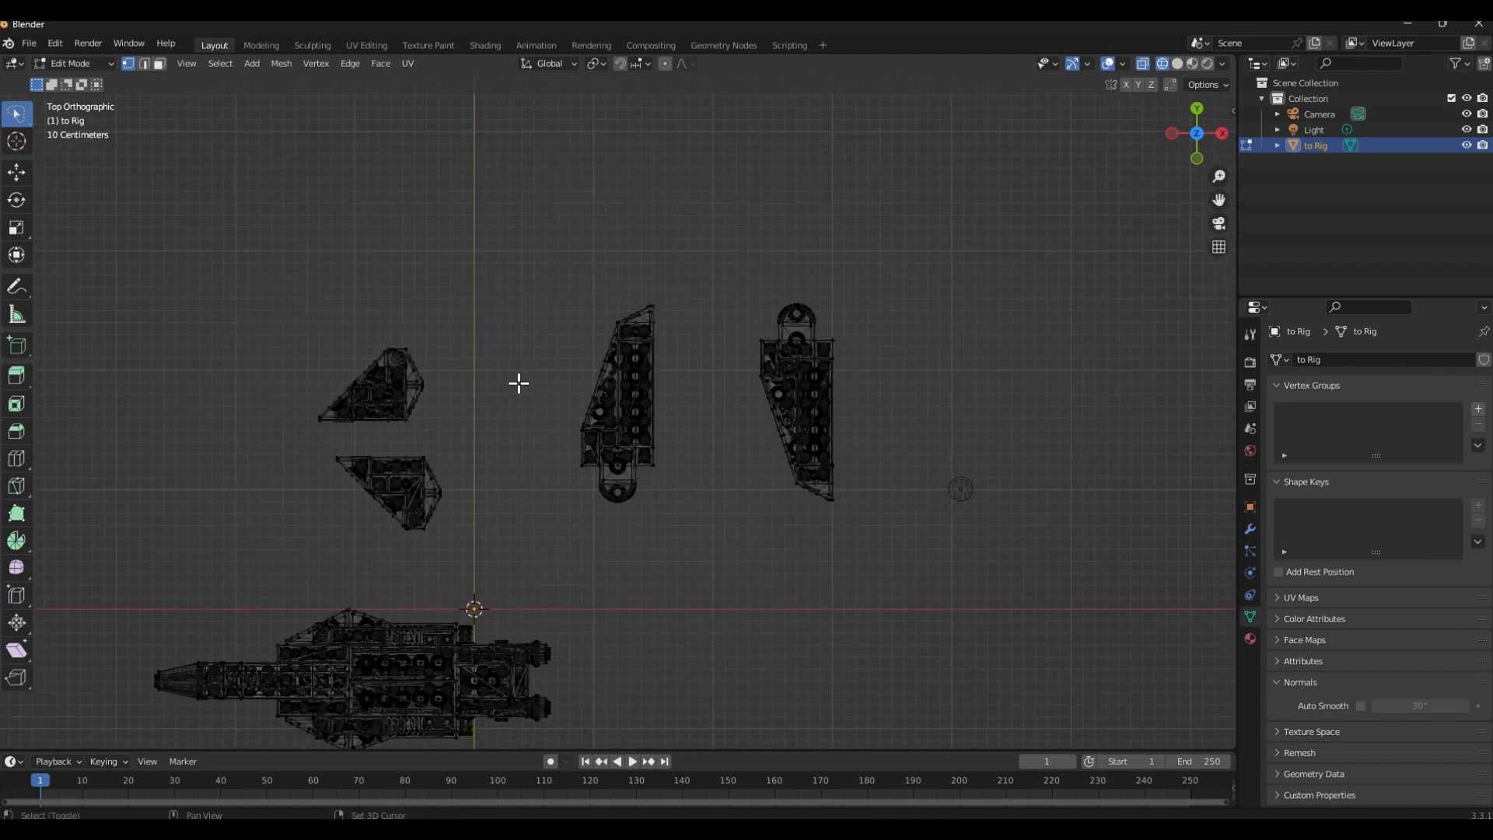
pyautogui.keyDown('shift'); pyautogui.moveTo(519, 383); pyautogui.dragTo(490, 379, button='middle'); pyautogui.keyUp('shift')
pyautogui.press('3')
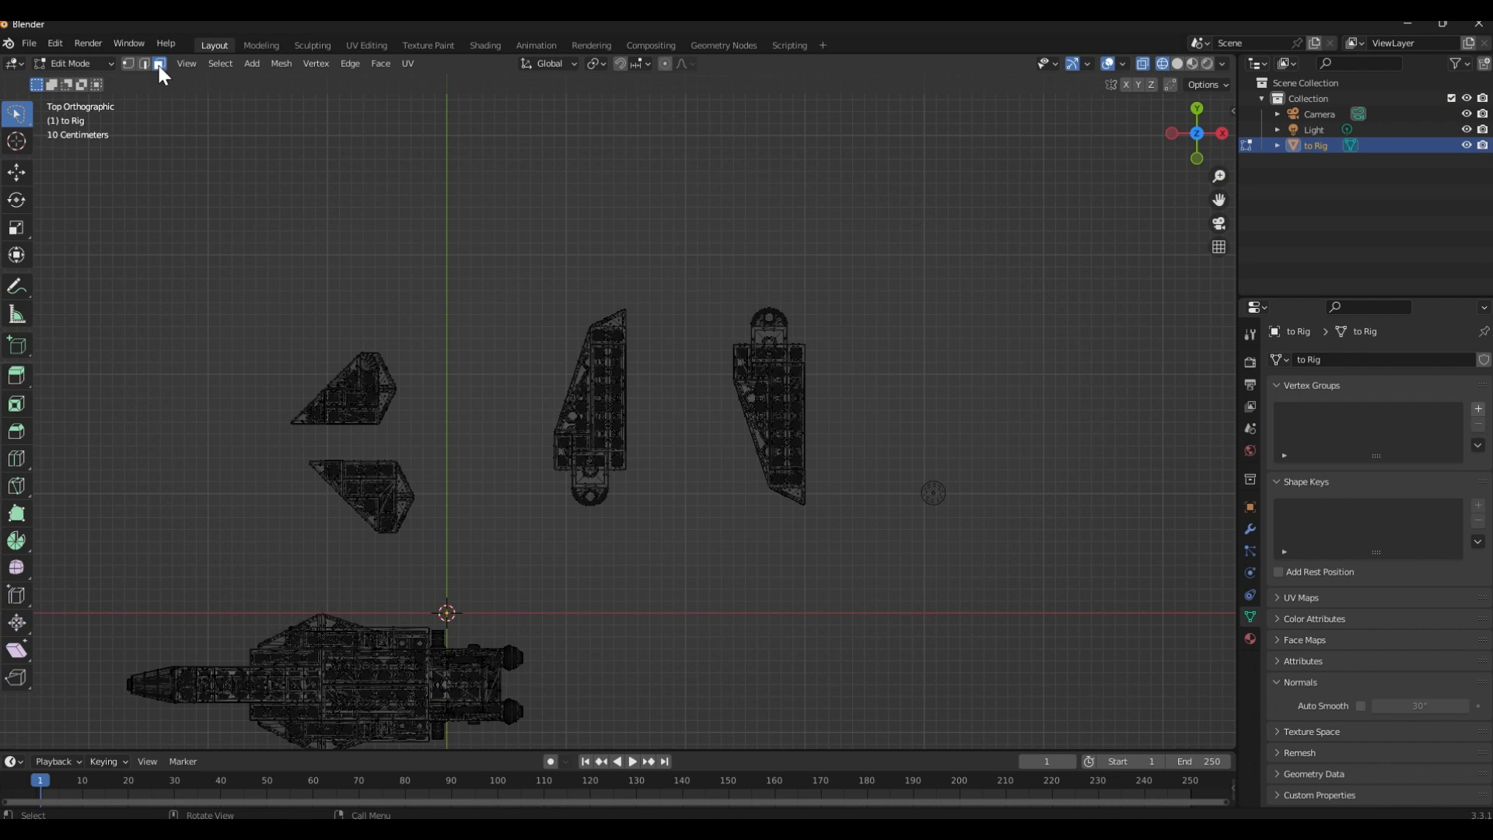
pyautogui.keyDown('shift'); pyautogui.moveTo(559, 344); pyautogui.dragTo(692, 323, button='middle'); pyautogui.keyUp('shift')
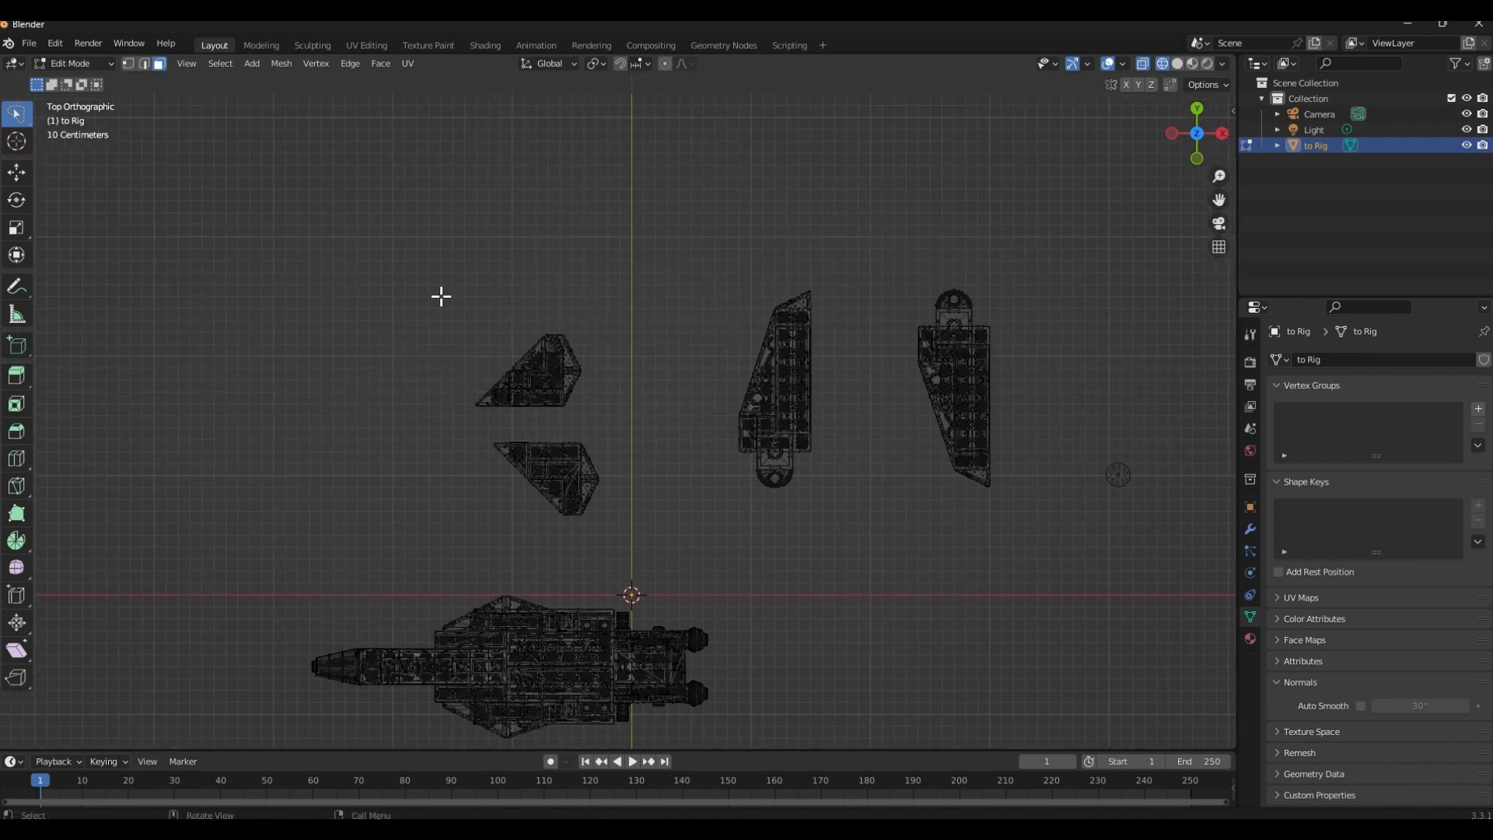
# Select all faces of the upper of the two small tail wing pieces and separate them into their own object
pyautogui.moveTo(424, 291); pyautogui.dragTo(677, 431)
pyautogui.press('w')
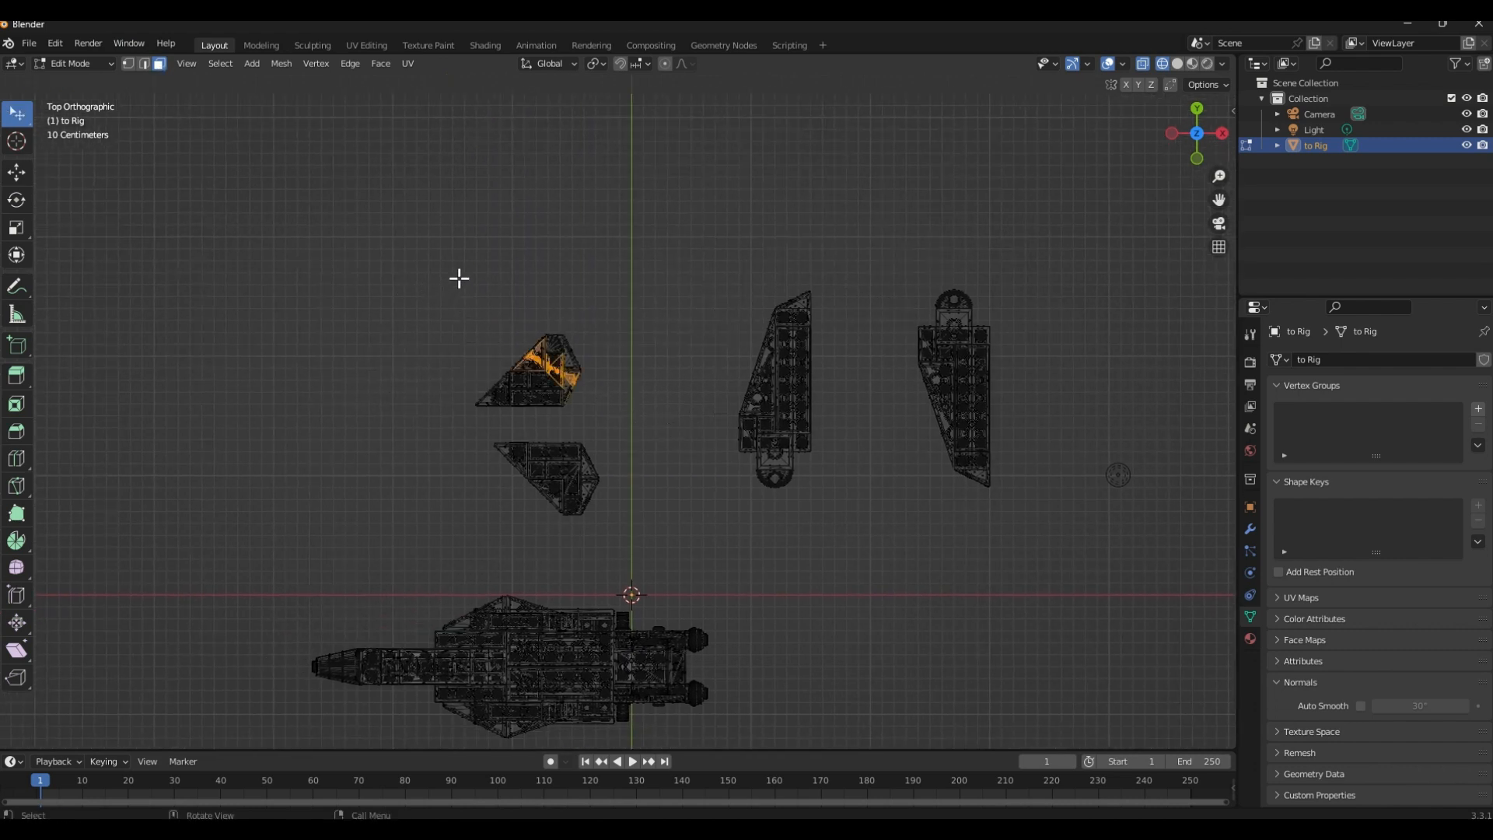
pyautogui.press('w')
pyautogui.click(400, 271)
pyautogui.moveTo(400, 271); pyautogui.dragTo(640, 420)
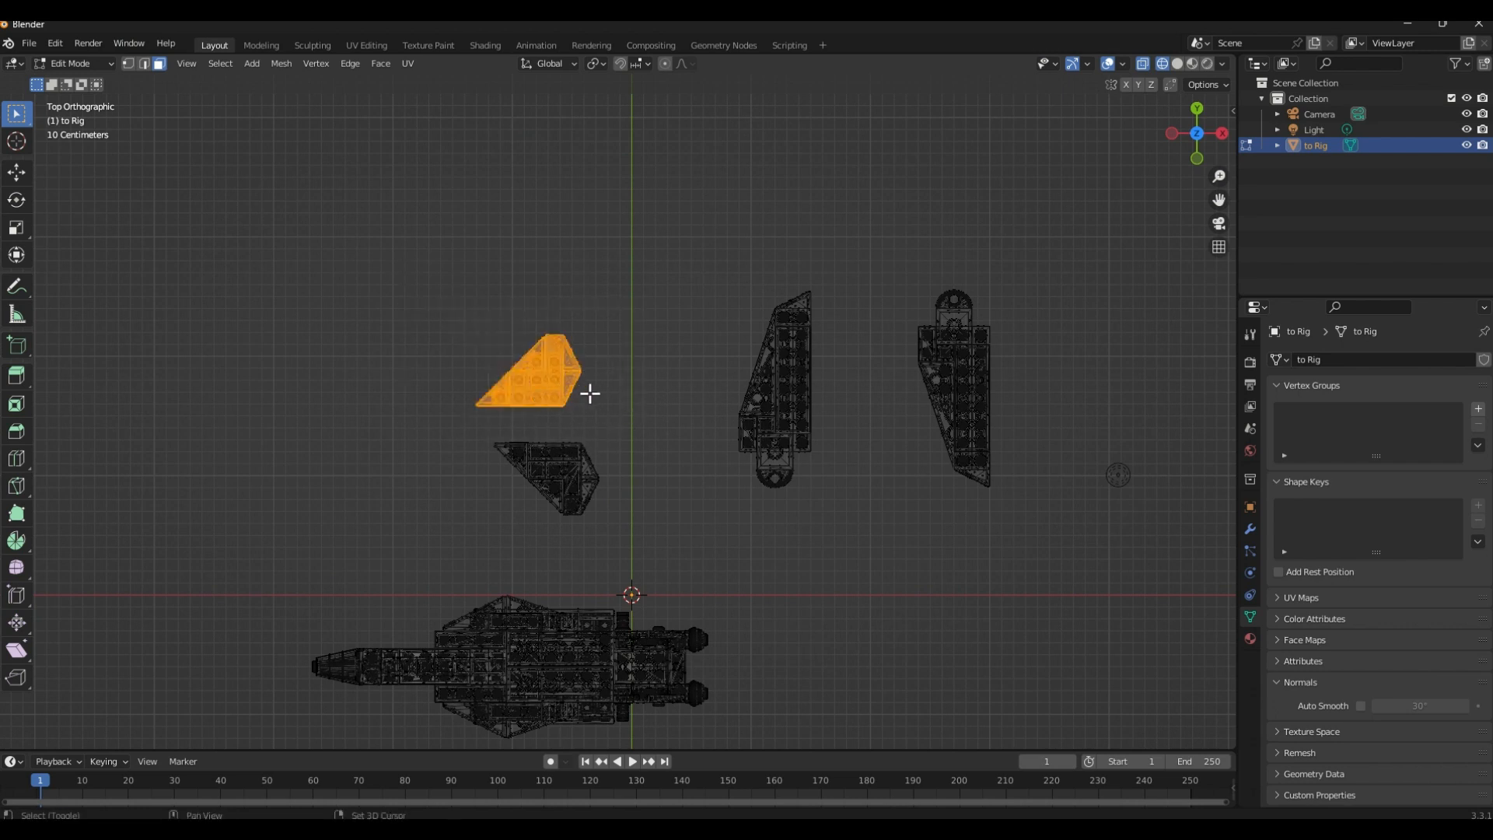
pyautogui.scroll(3, 599, 420)
pyautogui.scroll(1, 605, 443)
pyautogui.keyDown('shift'); pyautogui.moveTo(580, 479); pyautogui.dragTo(666, 446, button='middle'); pyautogui.keyUp('shift')
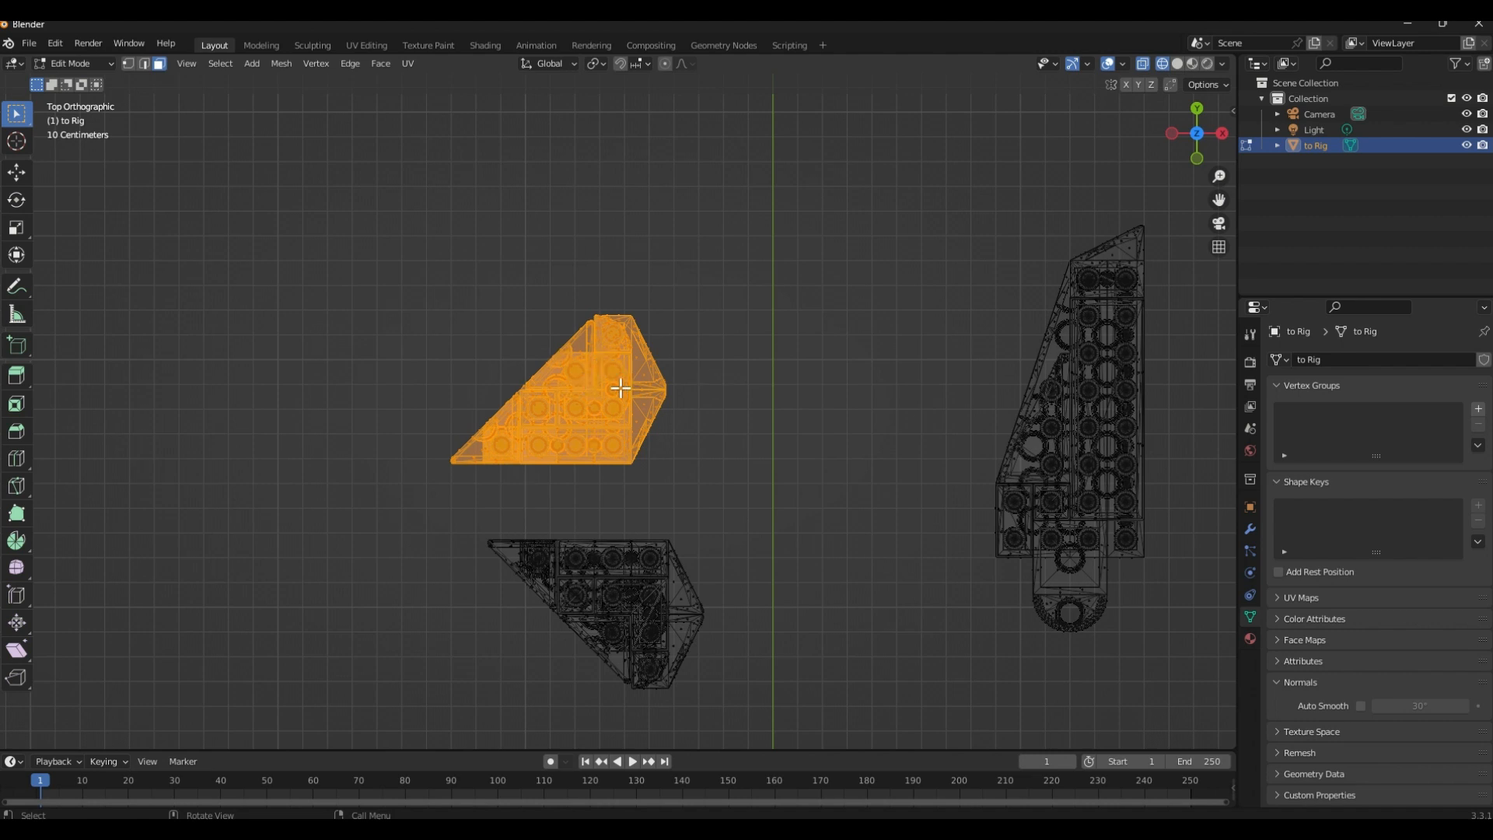
pyautogui.rightClick(611, 409)
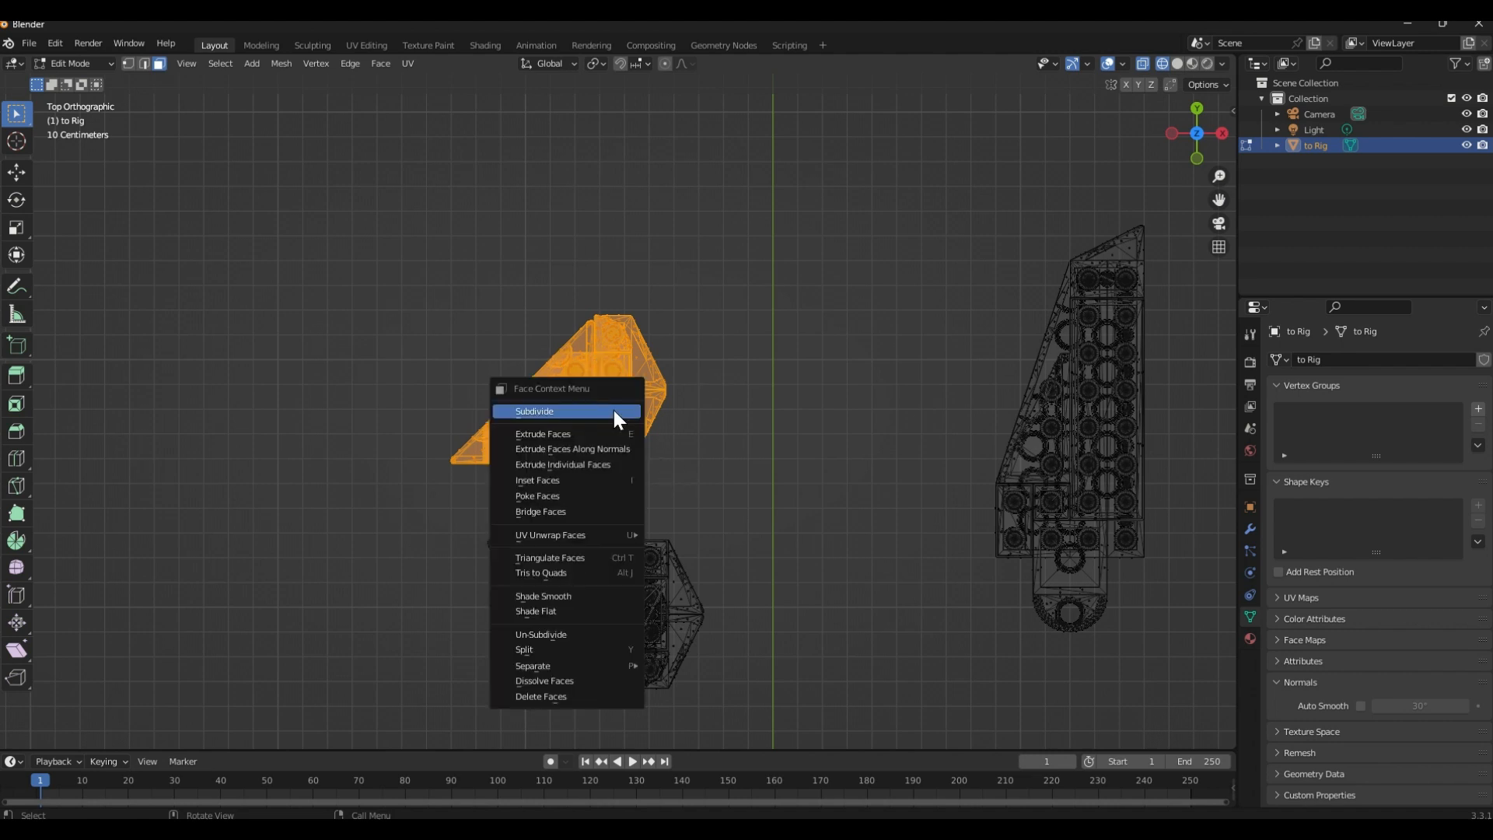
pyautogui.moveTo(620, 667)
pyautogui.click(681, 665)
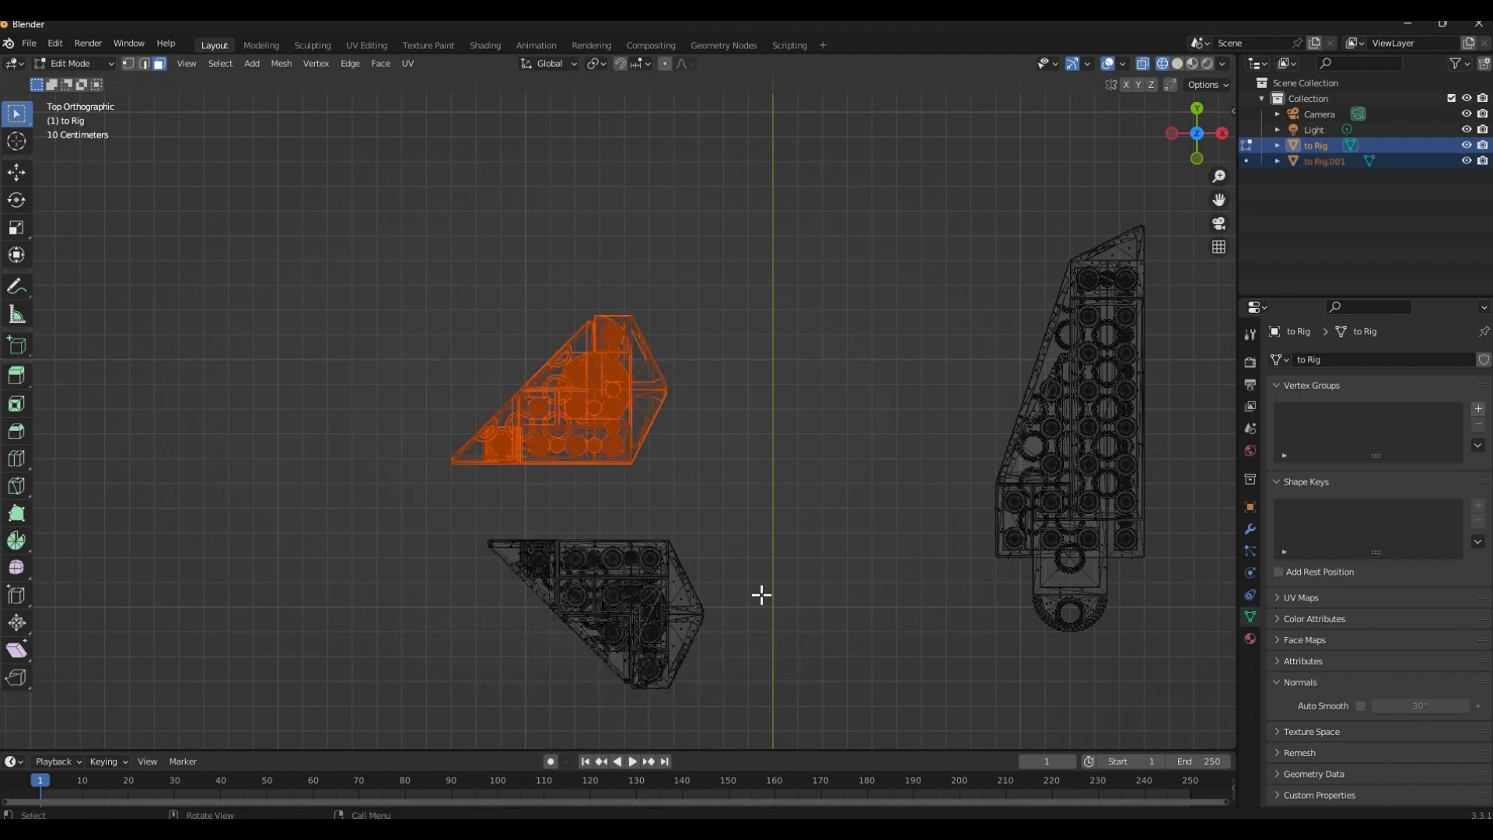
# Select all faces of the lower small tail wing piece and separate them into their own object
pyautogui.keyDown('shift'); pyautogui.moveTo(781, 580); pyautogui.dragTo(632, 507, button='middle'); pyautogui.keyUp('shift')
pyautogui.moveTo(297, 446); pyautogui.dragTo(649, 656)
pyautogui.rightClick(590, 577)
pyautogui.moveTo(614, 577)
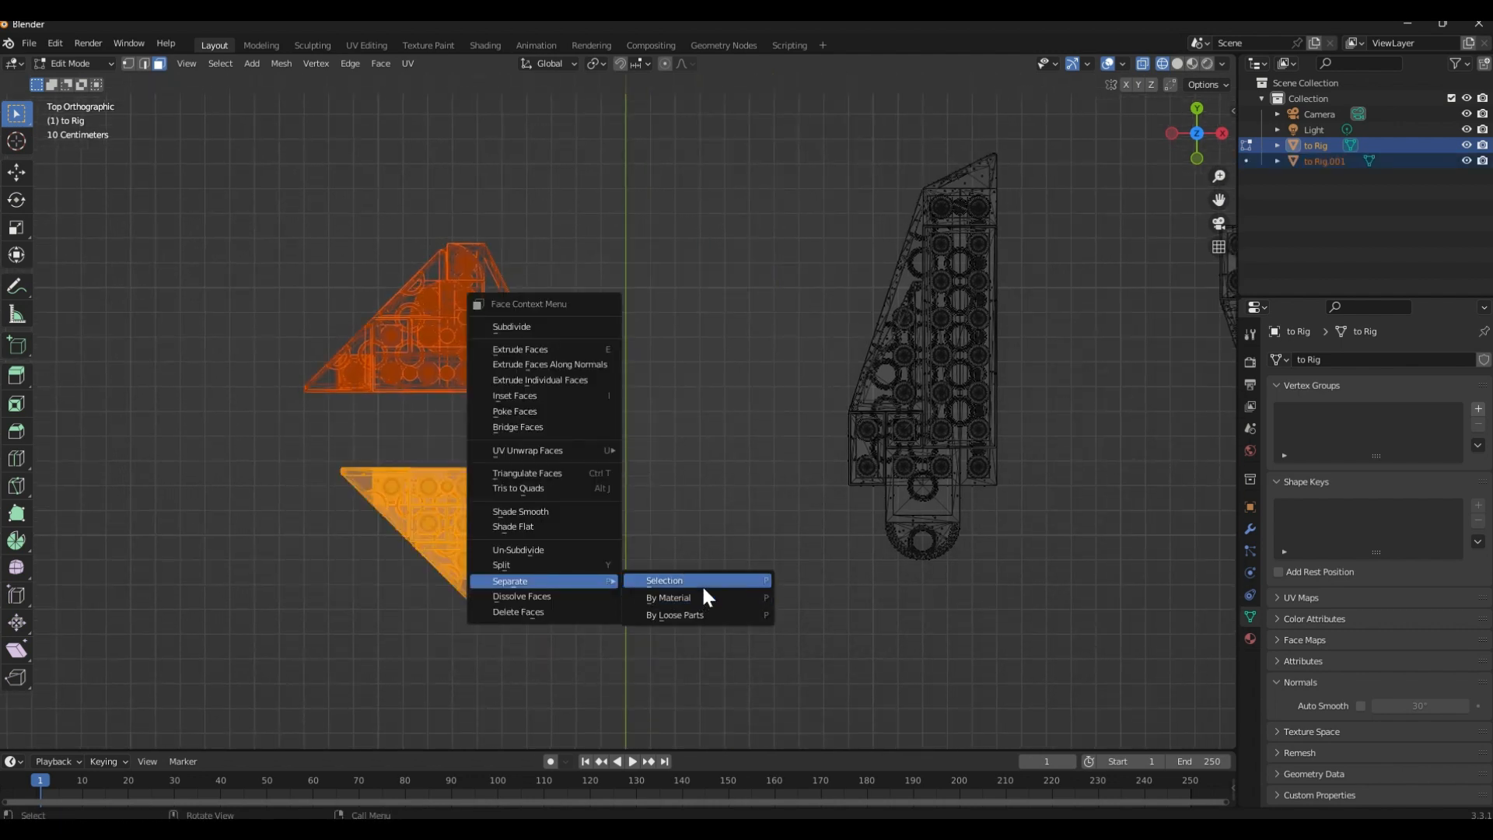
pyautogui.click(702, 585)
# Select all faces of the large wing nearer to the tail wing pieces and separate them into their own object
pyautogui.keyDown('shift'); pyautogui.moveTo(813, 575); pyautogui.dragTo(557, 587, button='middle'); pyautogui.keyUp('shift')
pyautogui.scroll(-2, 601, 607)
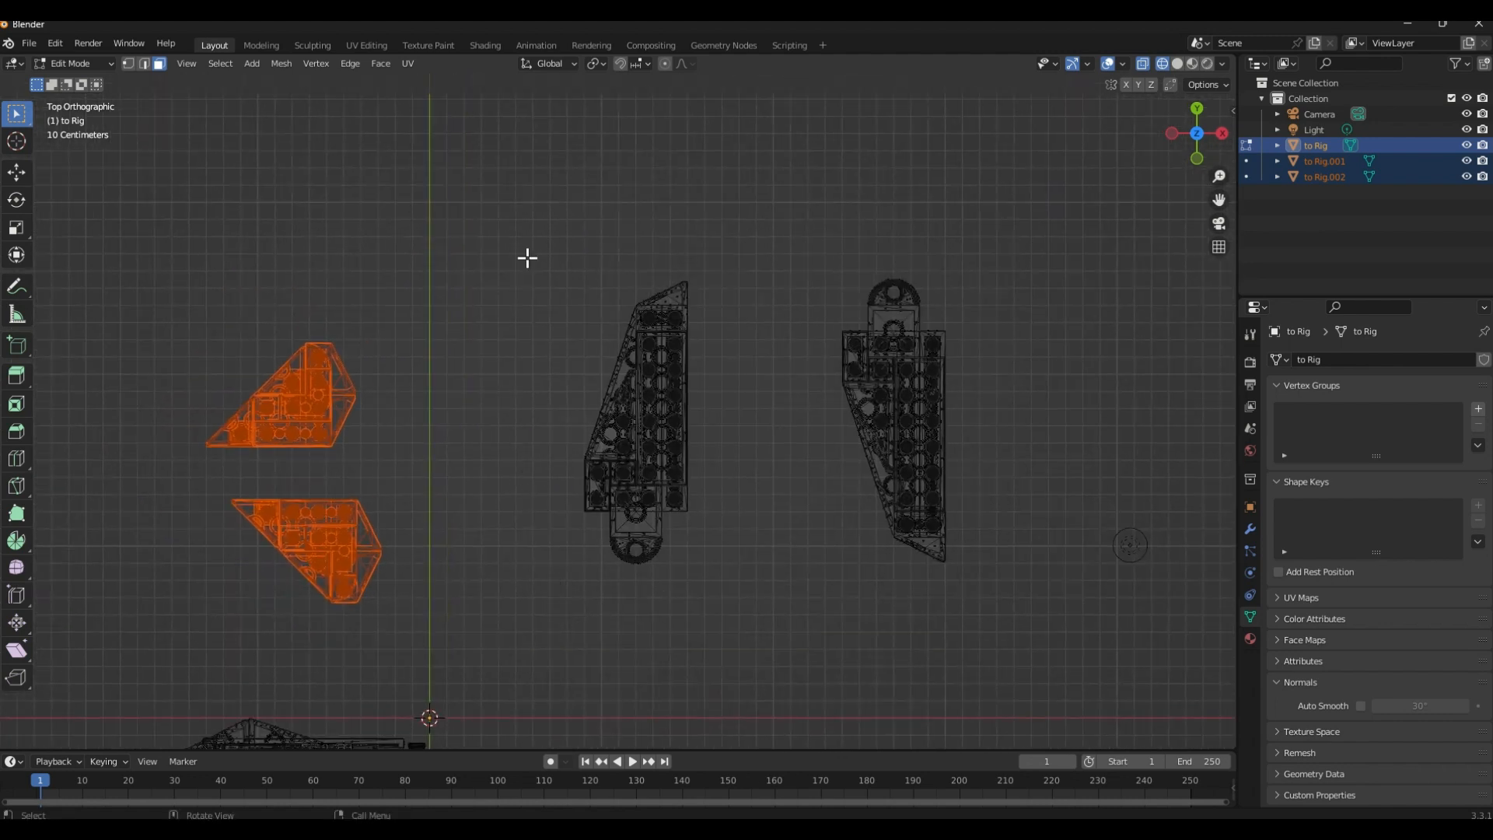
pyautogui.moveTo(527, 256); pyautogui.dragTo(743, 612)
pyautogui.rightClick(743, 612)
pyautogui.click(790, 604)
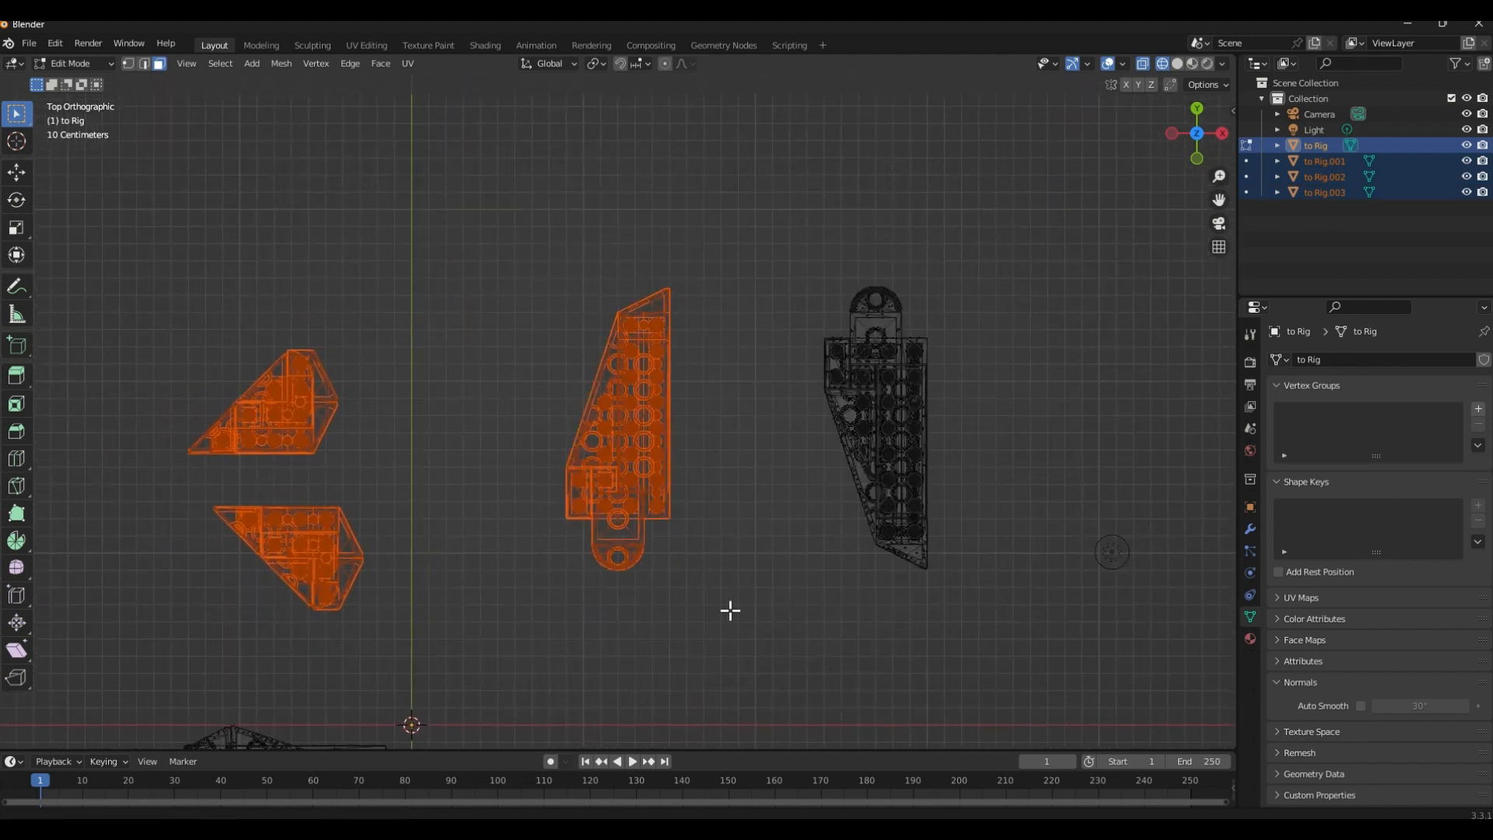
# Separate the faces of the remaining large wing into their own object and return to Object Mode
pyautogui.keyDown('shift'); pyautogui.moveTo(761, 261); pyautogui.dragTo(614, 292, button='middle'); pyautogui.keyUp('shift')
pyautogui.moveTo(670, 265); pyautogui.dragTo(850, 646)
pyautogui.rightClick(849, 610)
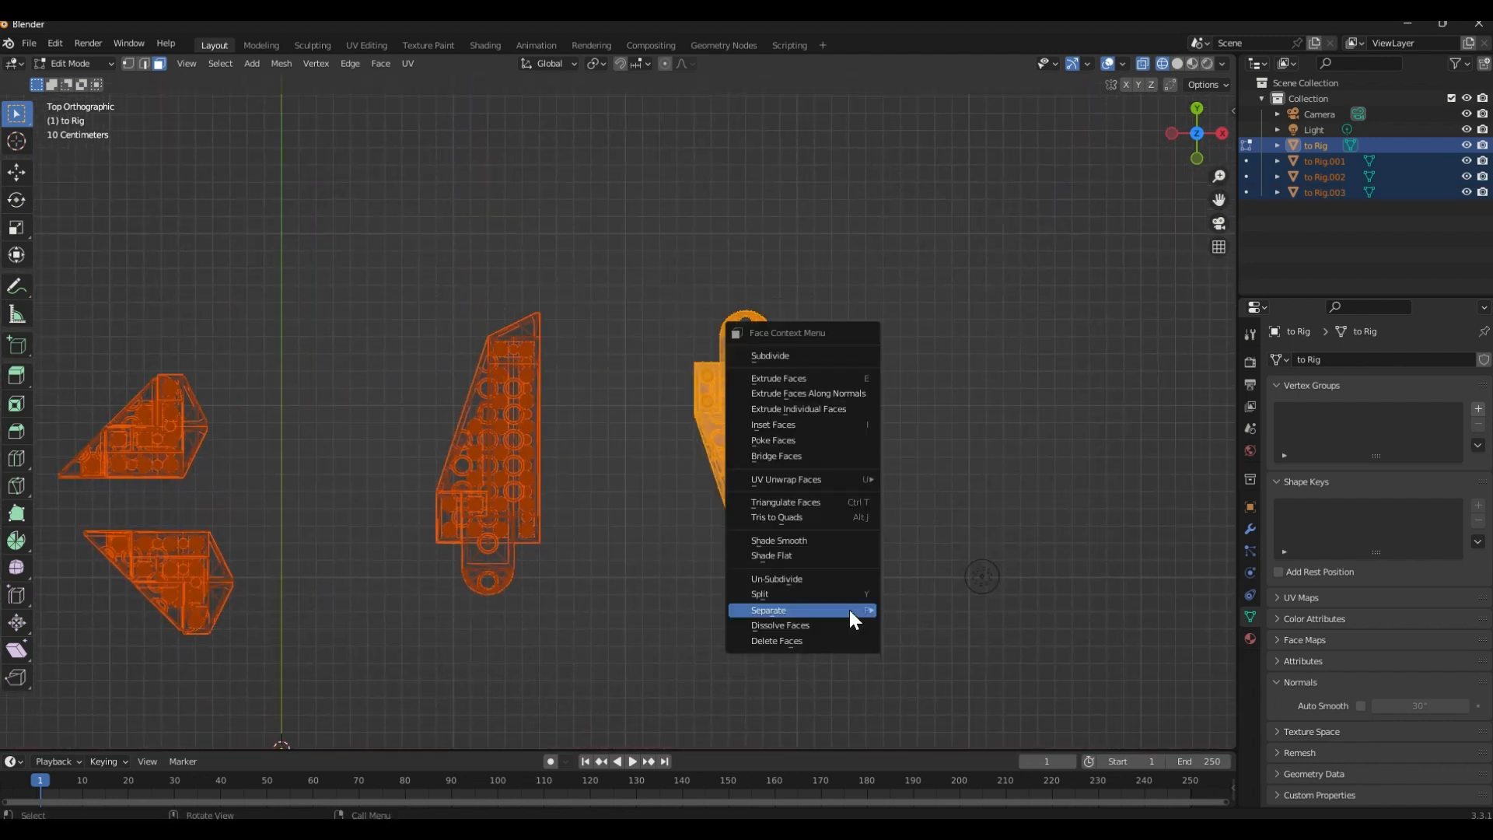
pyautogui.click(893, 610)
pyautogui.scroll(-3, 831, 614)
pyautogui.press('Tab')
# Select the jet body and each separated wing piece in turn to check that they are individual objects
pyautogui.keyDown('shift'); pyautogui.moveTo(605, 632); pyautogui.dragTo(603, 417, button='middle'); pyautogui.keyUp('shift')
pyautogui.click(772, 592)
pyautogui.click(588, 402)
pyautogui.click(551, 378)
pyautogui.click(727, 358)
pyautogui.click(792, 364)
pyautogui.click(790, 451)
pyautogui.click(603, 417)
pyautogui.press('g')
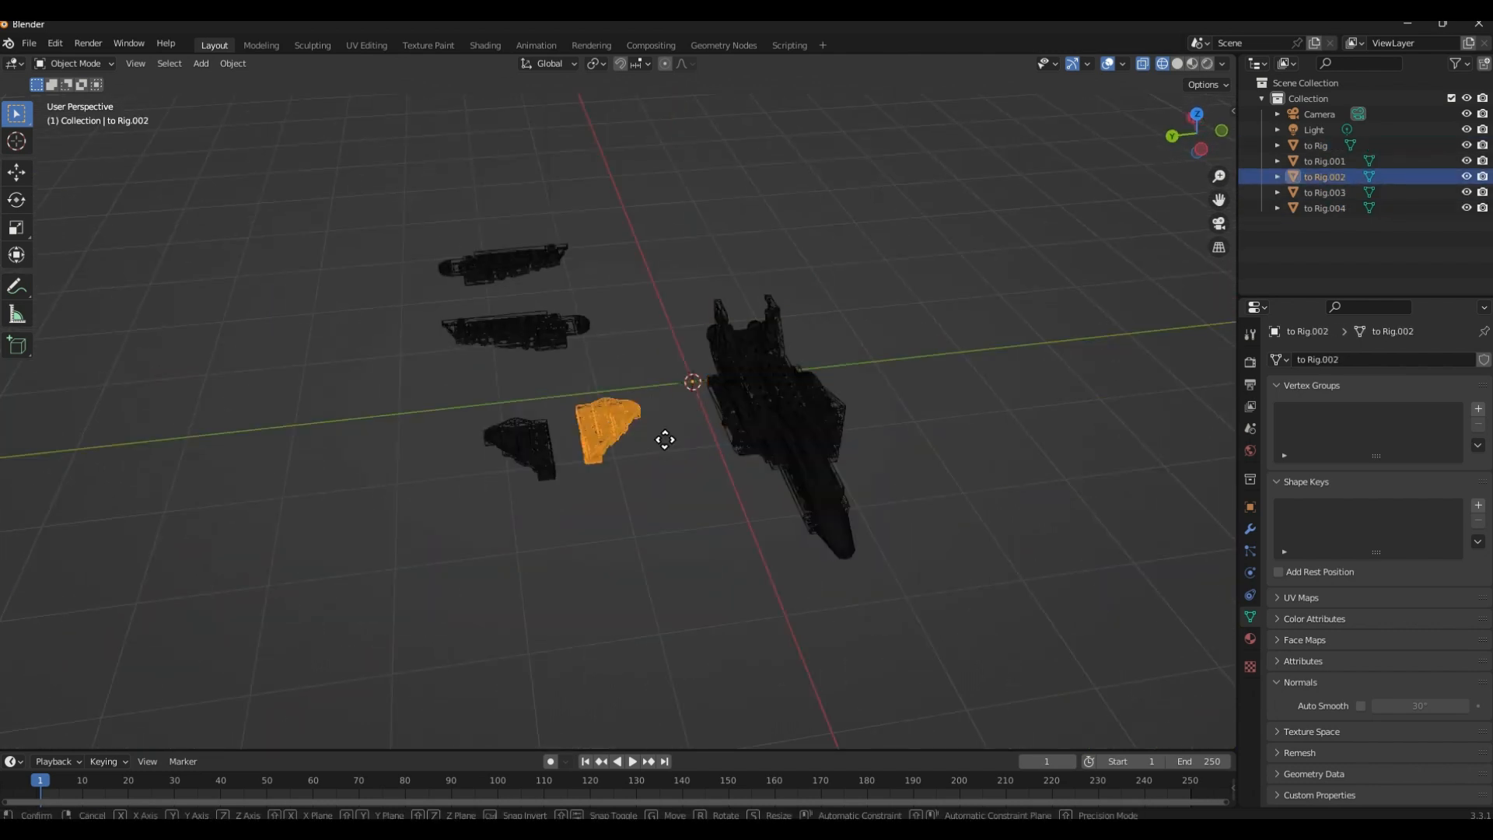
pyautogui.click(661, 486)
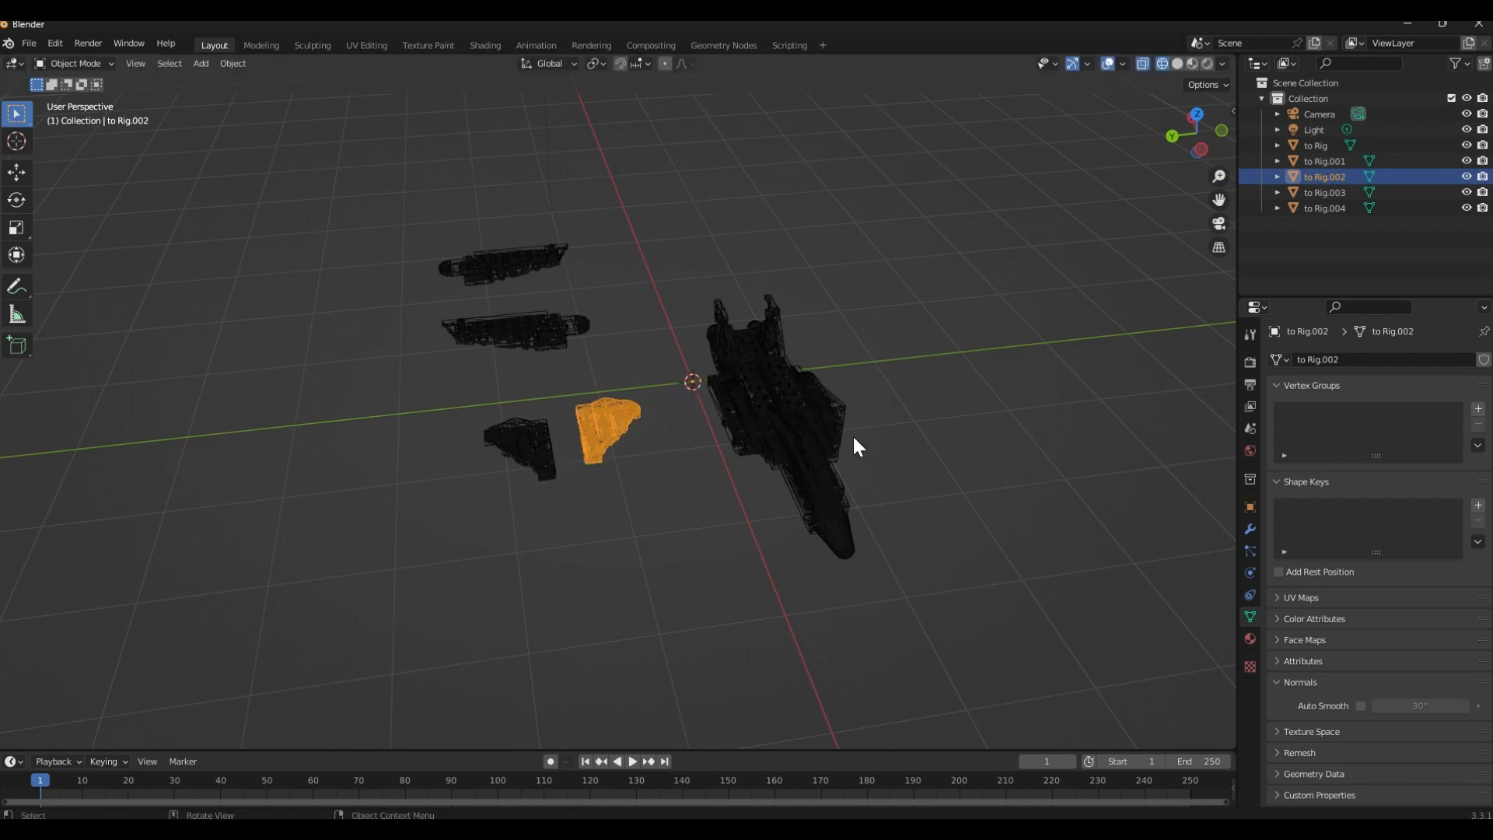
# Move all four separated wing pieces together about 1.95 m along Y, away from the jet body
pyautogui.moveTo(677, 294); pyautogui.dragTo(619, 320, button='middle')
pyautogui.moveTo(440, 185); pyautogui.dragTo(611, 507)
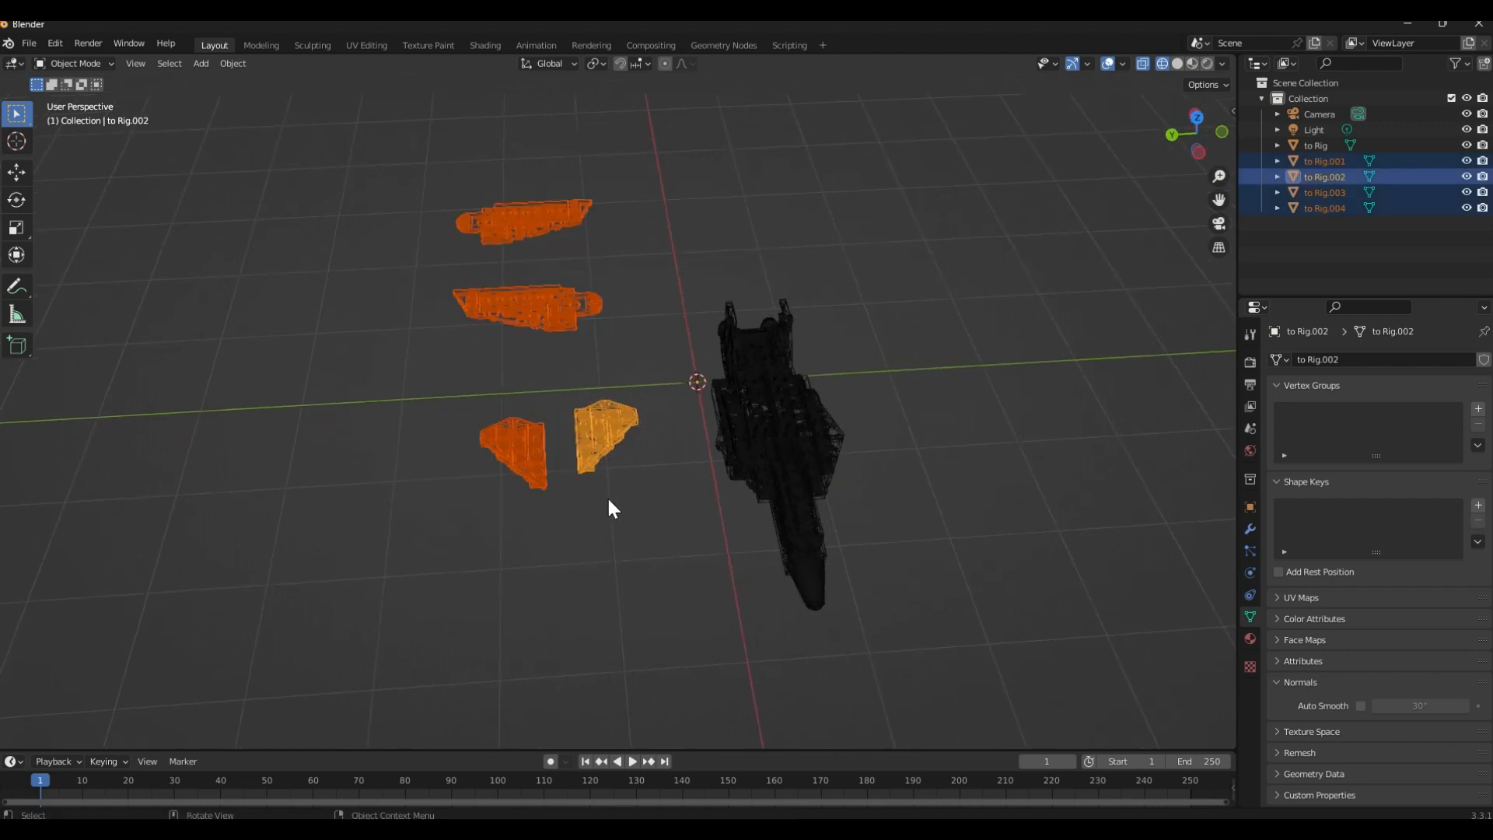
pyautogui.press('g')
pyautogui.click(416, 507)
# Display the scene in solid shading and set the jet body's origin to the centre of its own mesh
pyautogui.click(778, 484)
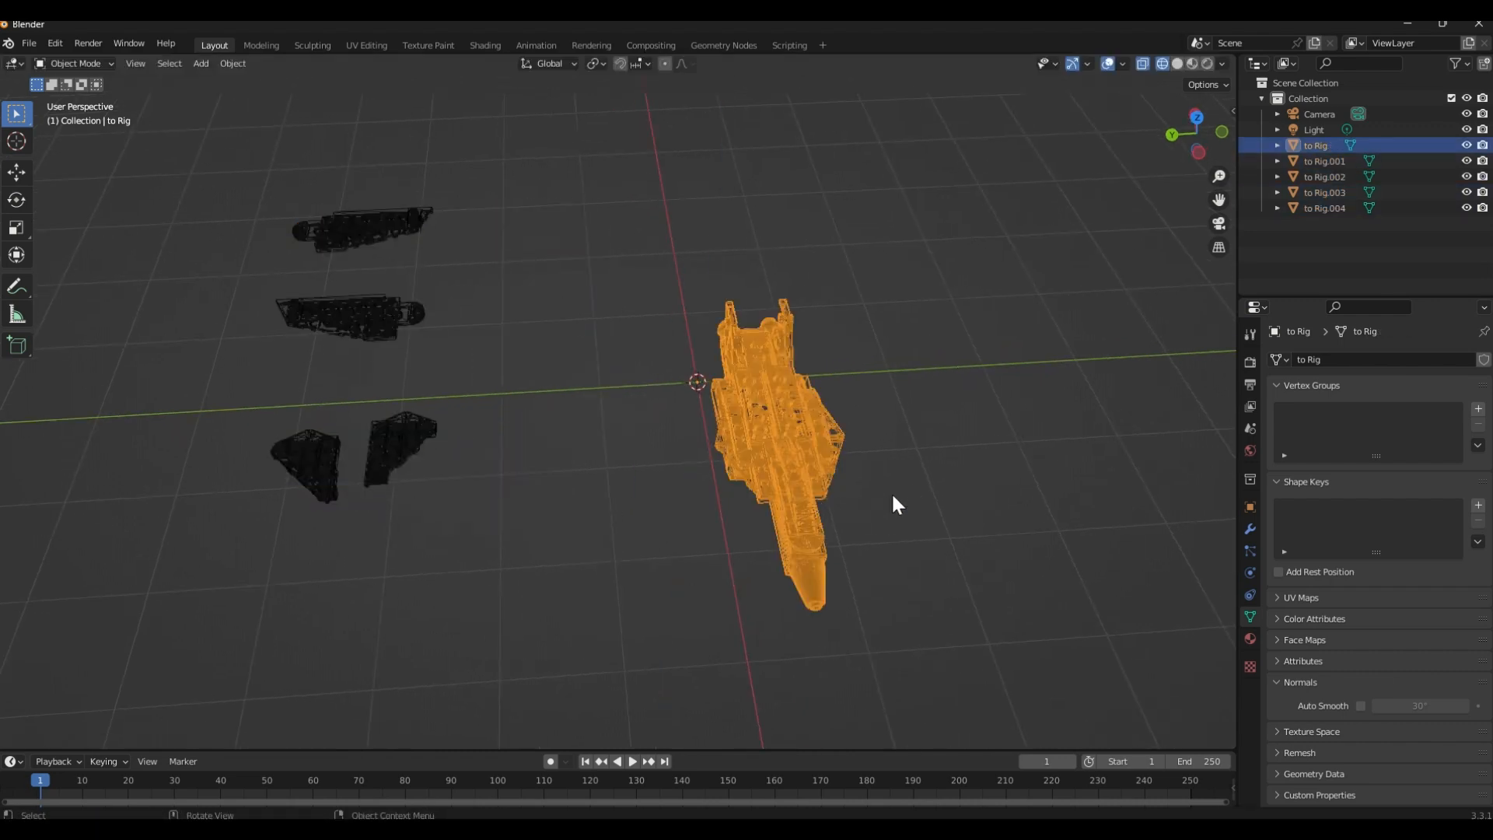
pyautogui.moveTo(892, 492); pyautogui.dragTo(696, 442, button='middle')
pyautogui.scroll(4, 646, 498)
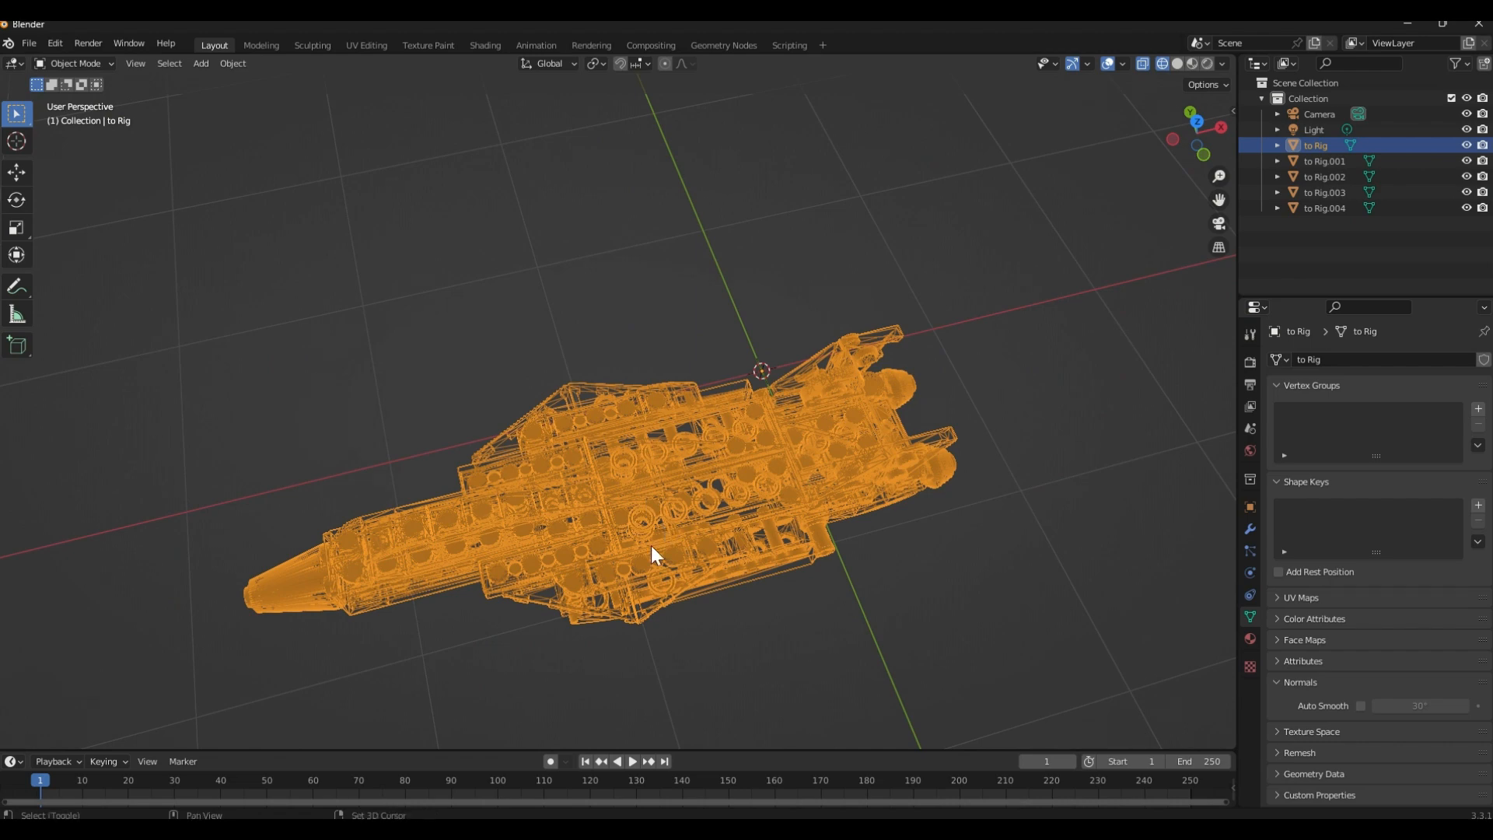
pyautogui.hotkey('shift', 'z')
pyautogui.moveTo(651, 553); pyautogui.dragTo(674, 423, button='middle')
pyautogui.rightClick(674, 423)
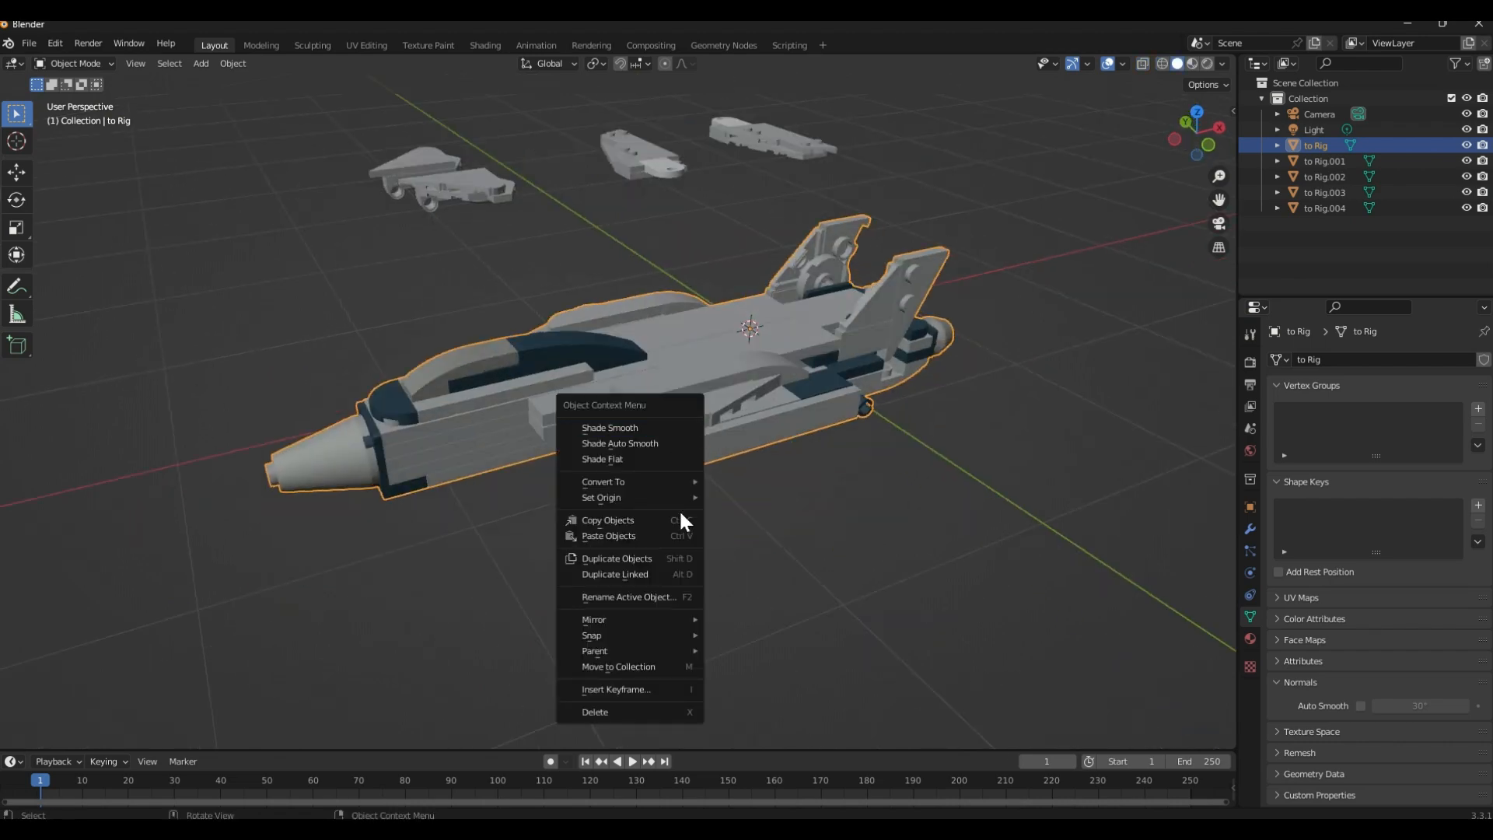
pyautogui.moveTo(685, 497)
pyautogui.click(788, 565)
pyautogui.scroll(-3, 752, 616)
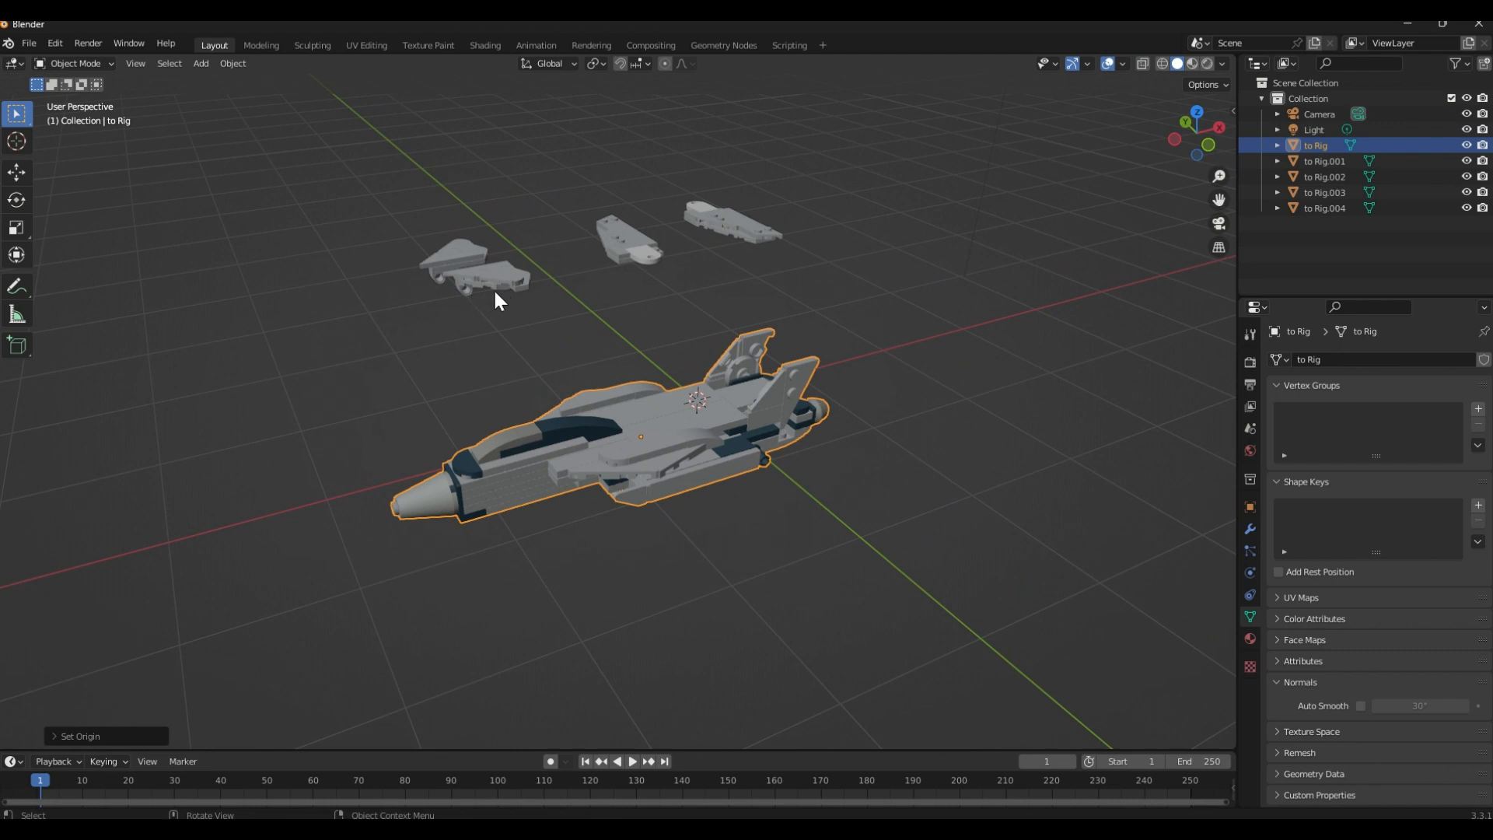
# Set the jet body's X, Y and Z location to 0 m
pyautogui.moveTo(734, 488); pyautogui.dragTo(697, 525, button='middle')
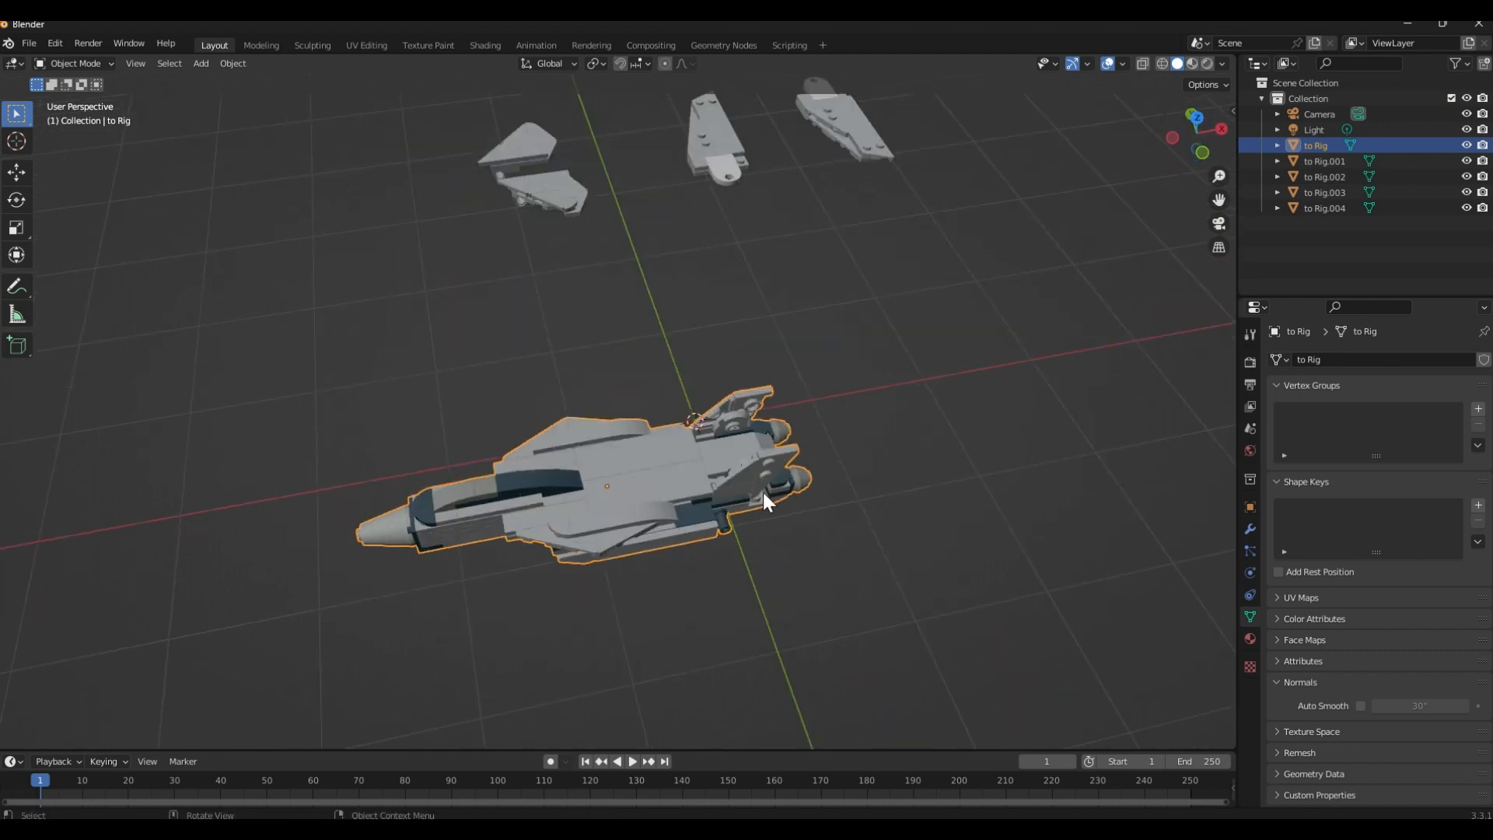
pyautogui.click(1250, 507)
pyautogui.doubleClick(1391, 409)
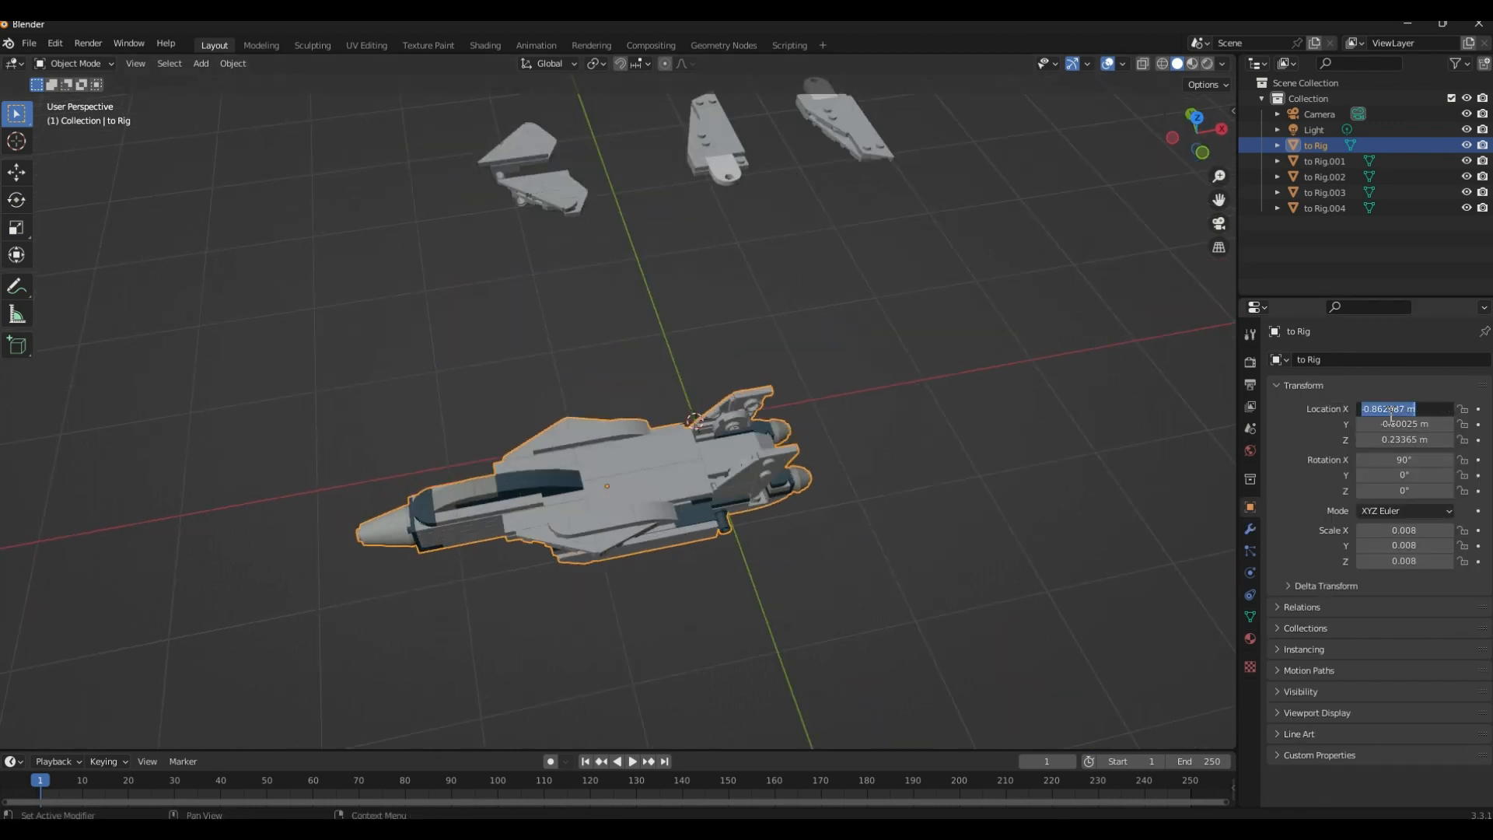
pyautogui.write('0')
pyautogui.press('Tab')
pyautogui.press('Tab')
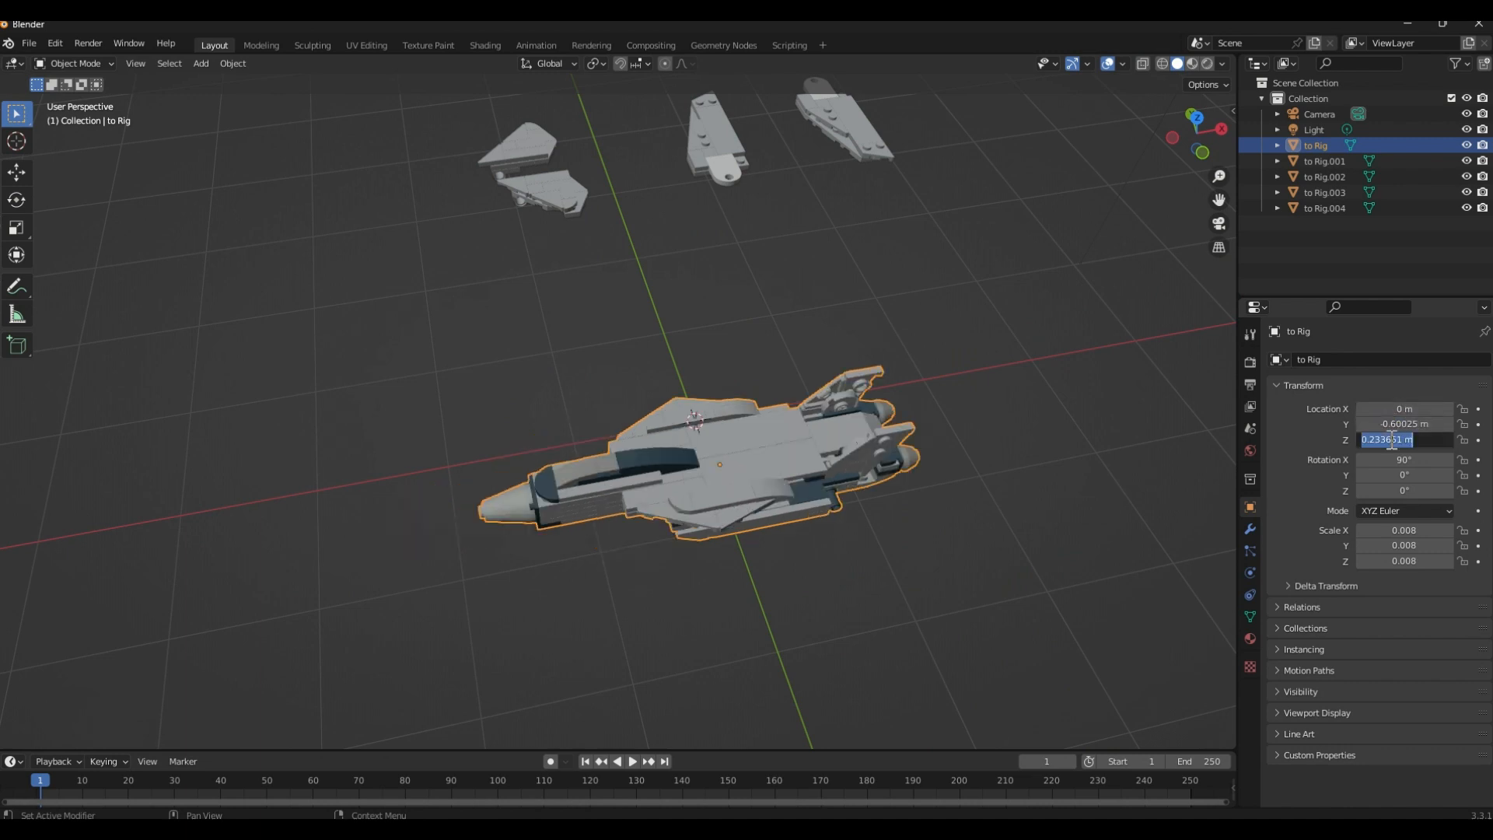
pyautogui.write('0')
pyautogui.press('Return')
pyautogui.doubleClick(1390, 424)
pyautogui.write('0')
pyautogui.press('Return')
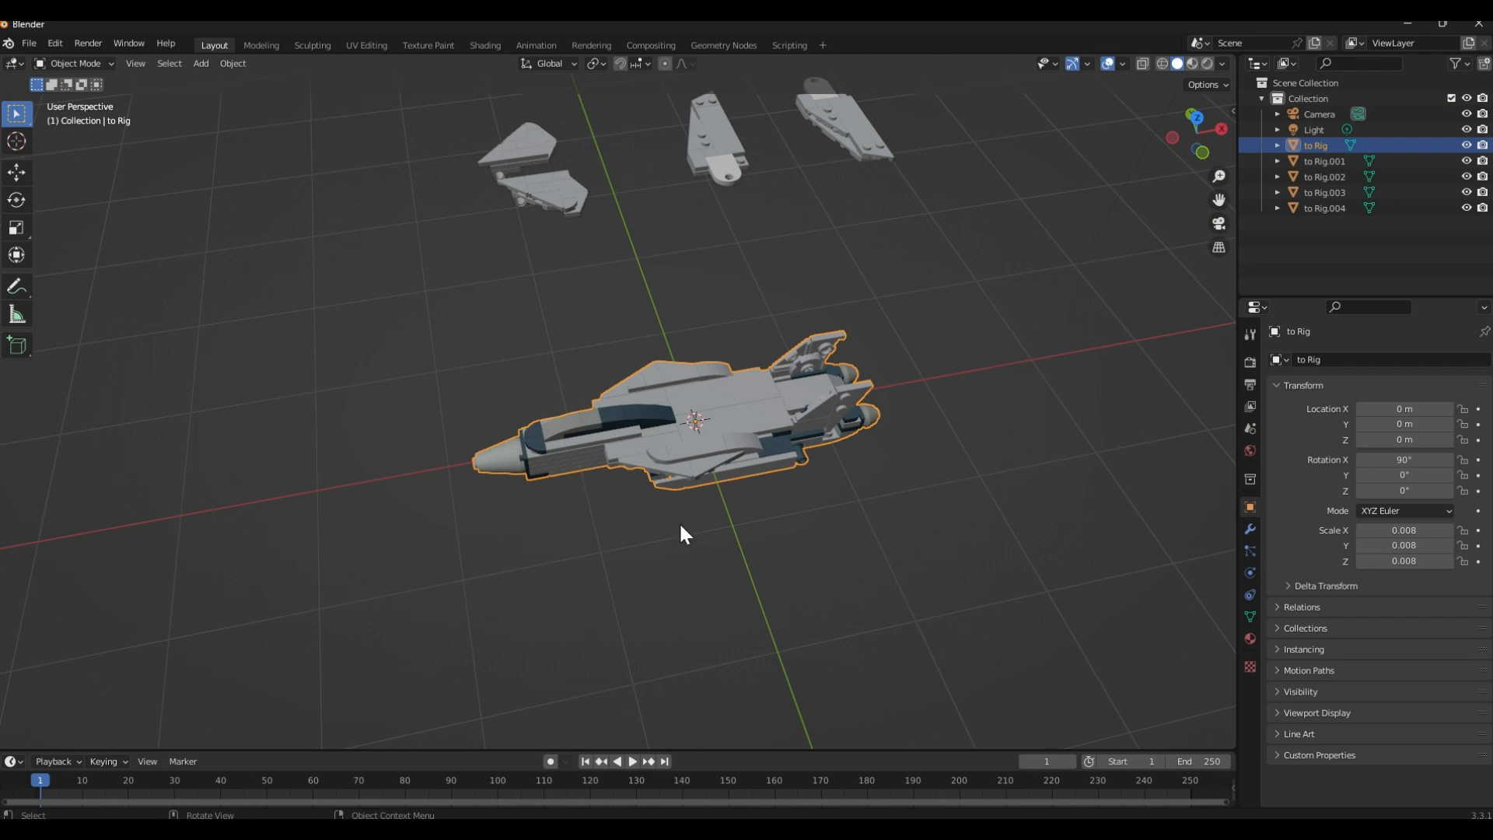
# Move the large wing nearer to the tail wing pieces to about X -2.33 m, Y 0.42 m
pyautogui.click(574, 280)
pyautogui.moveTo(679, 323); pyautogui.dragTo(583, 345, button='middle')
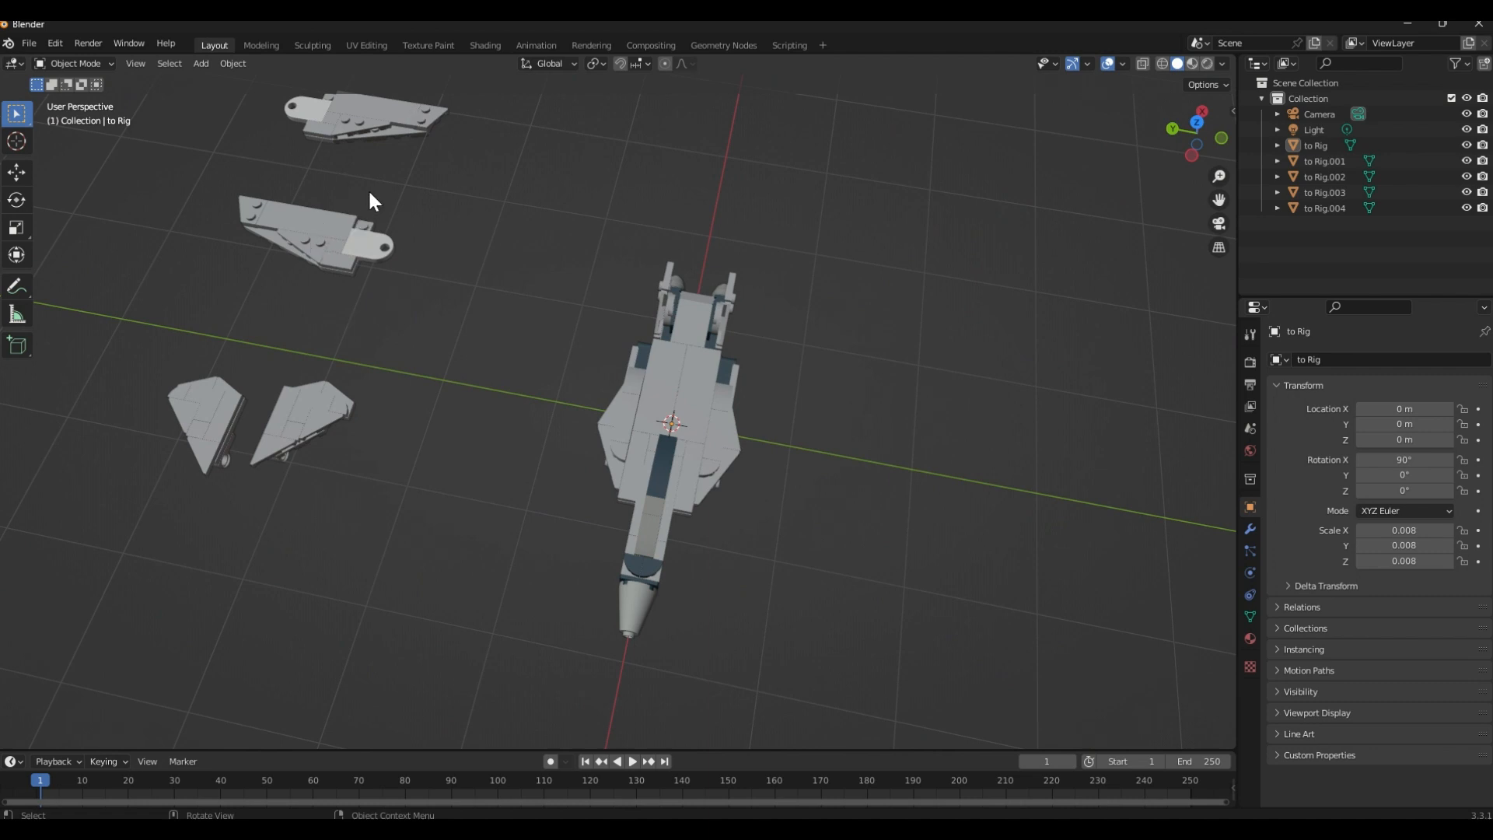
pyautogui.click(354, 250)
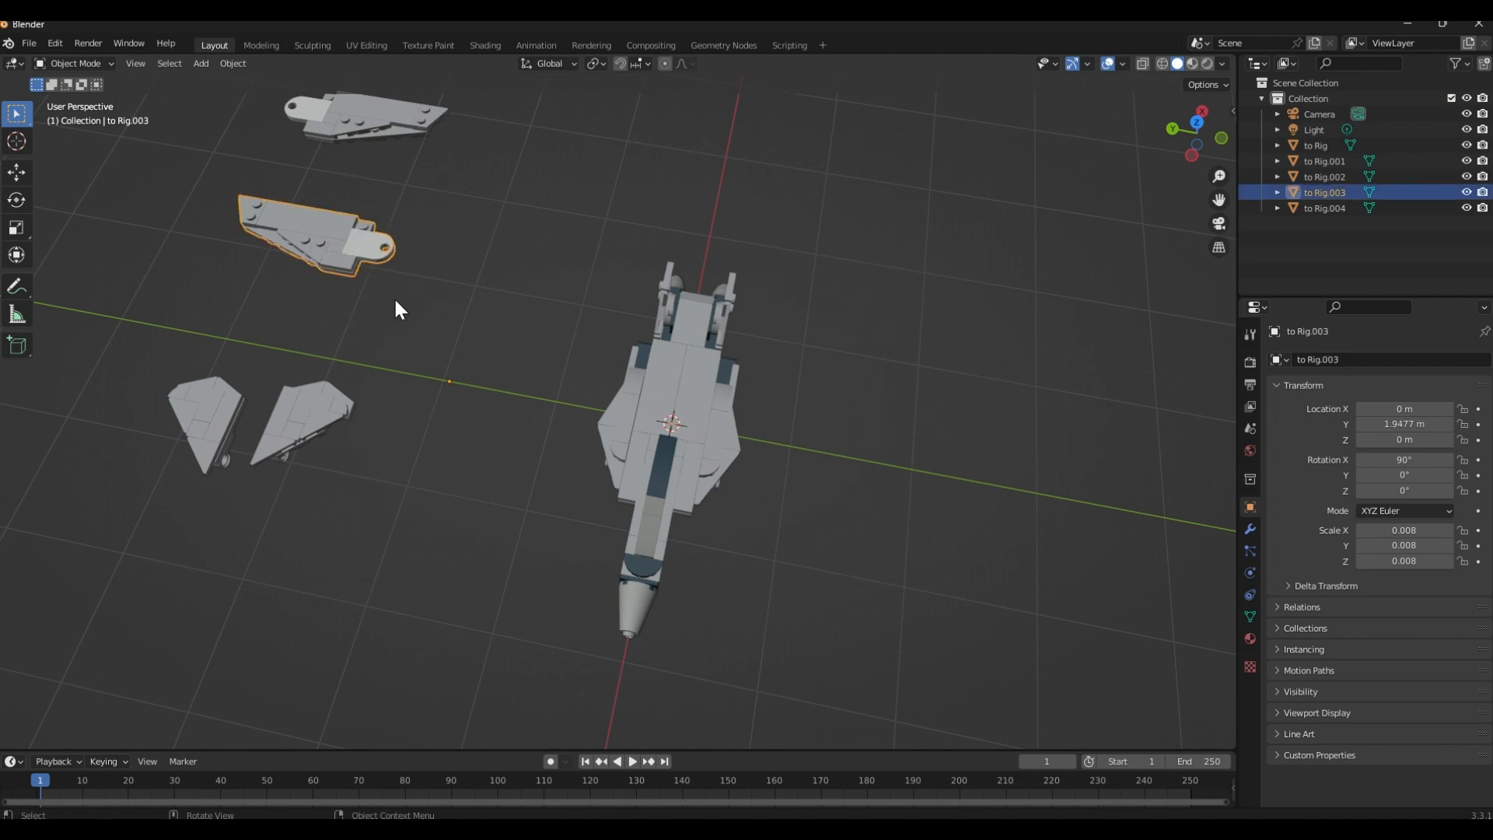
pyautogui.press('g')
pyautogui.click(568, 331)
pyautogui.press('g')
pyautogui.press('x')
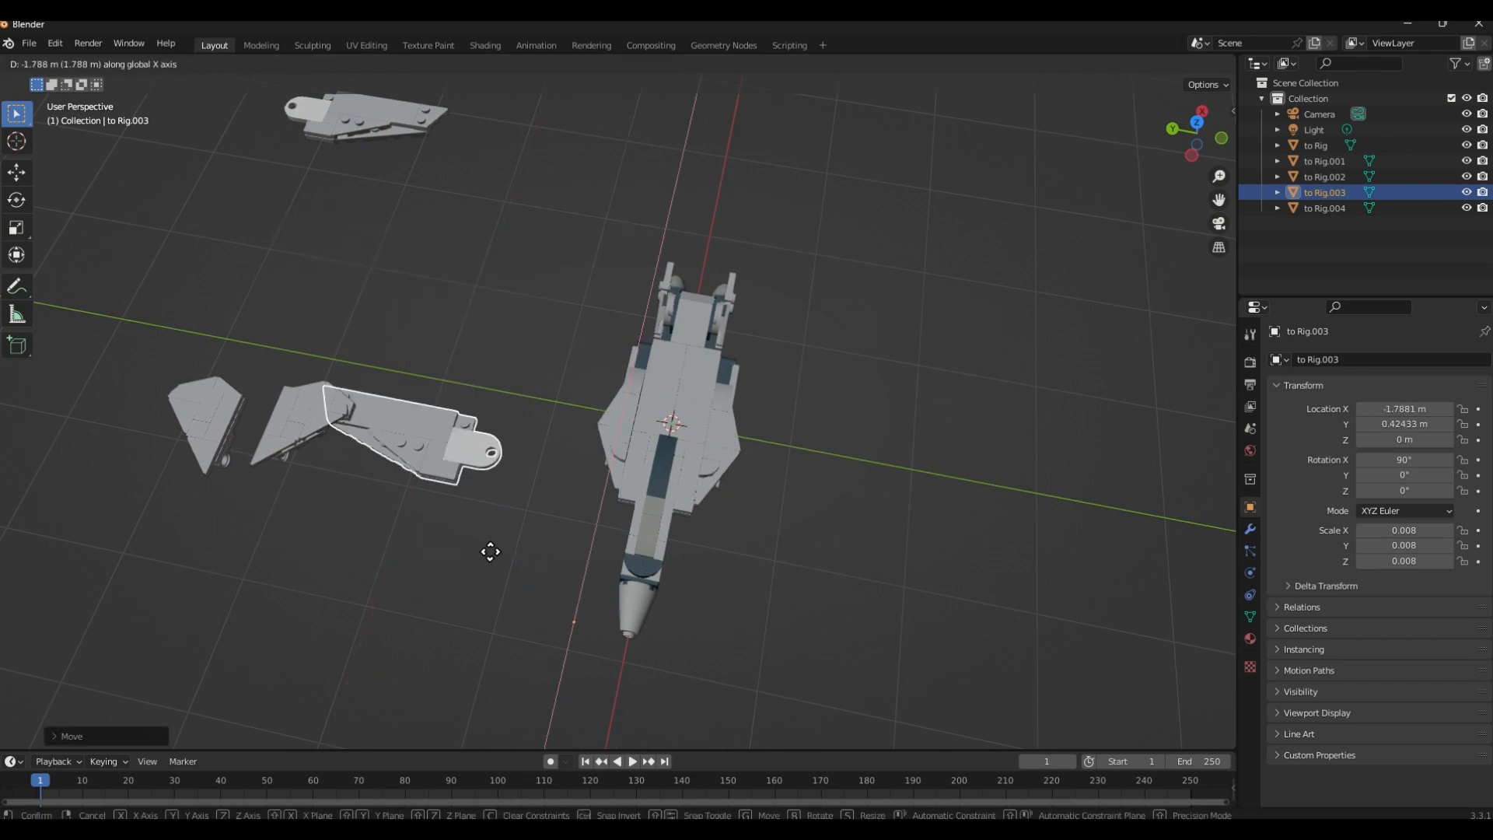
pyautogui.click(480, 595)
# Inspect the pivot hole of the selected large wing and move the wing along Y to about -0.18 m
pyautogui.scroll(4, 568, 469)
pyautogui.keyDown('shift'); pyautogui.moveTo(633, 490); pyautogui.dragTo(651, 375, button='middle'); pyautogui.keyUp('shift')
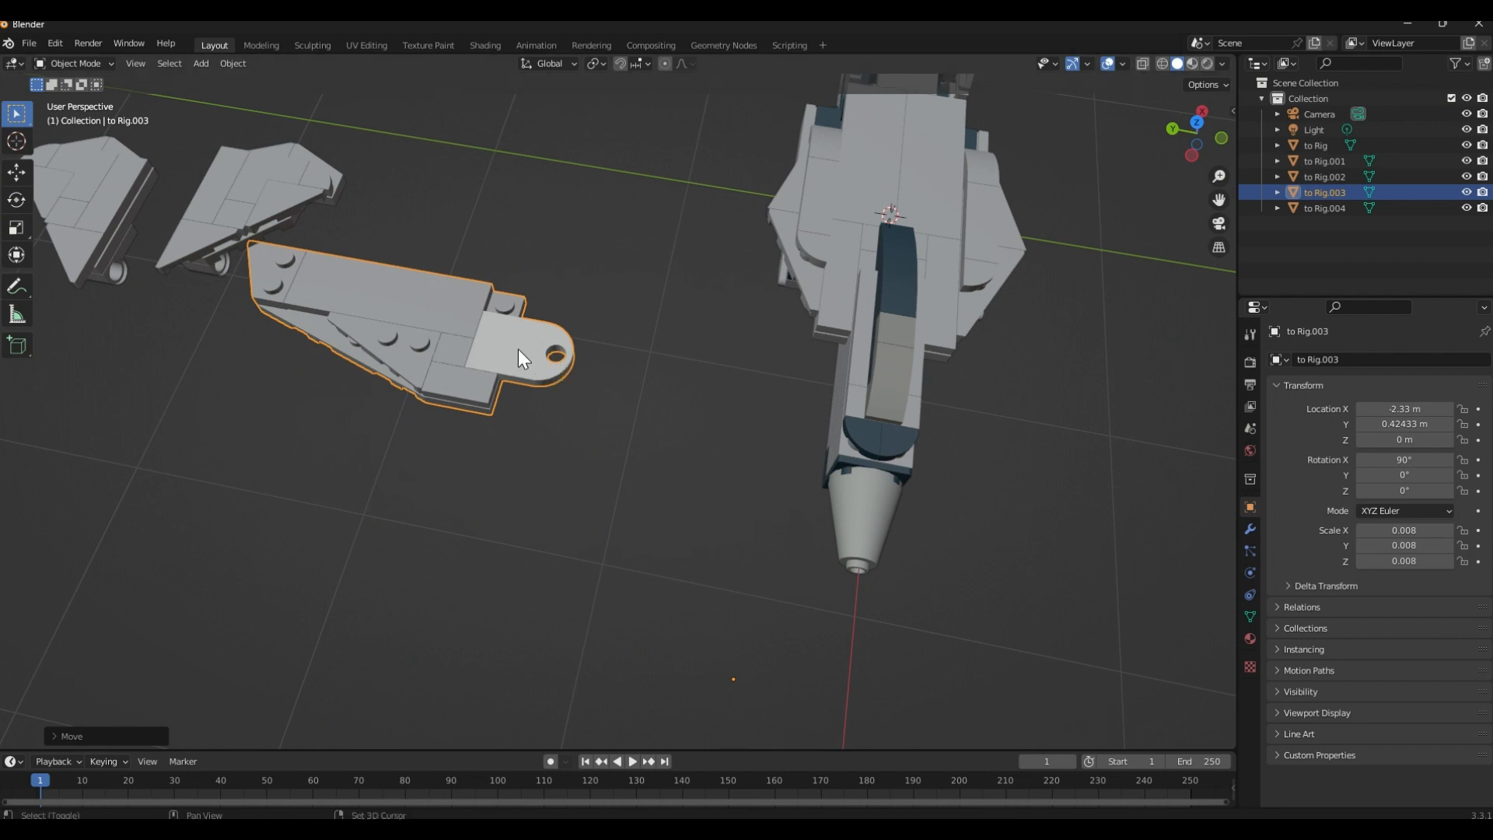
pyautogui.keyDown('shift'); pyautogui.moveTo(518, 349); pyautogui.dragTo(609, 527, button='middle'); pyautogui.keyUp('shift')
pyautogui.scroll(5, 614, 526)
pyautogui.keyDown('shift'); pyautogui.moveTo(621, 626); pyautogui.dragTo(599, 490, button='middle'); pyautogui.keyUp('shift')
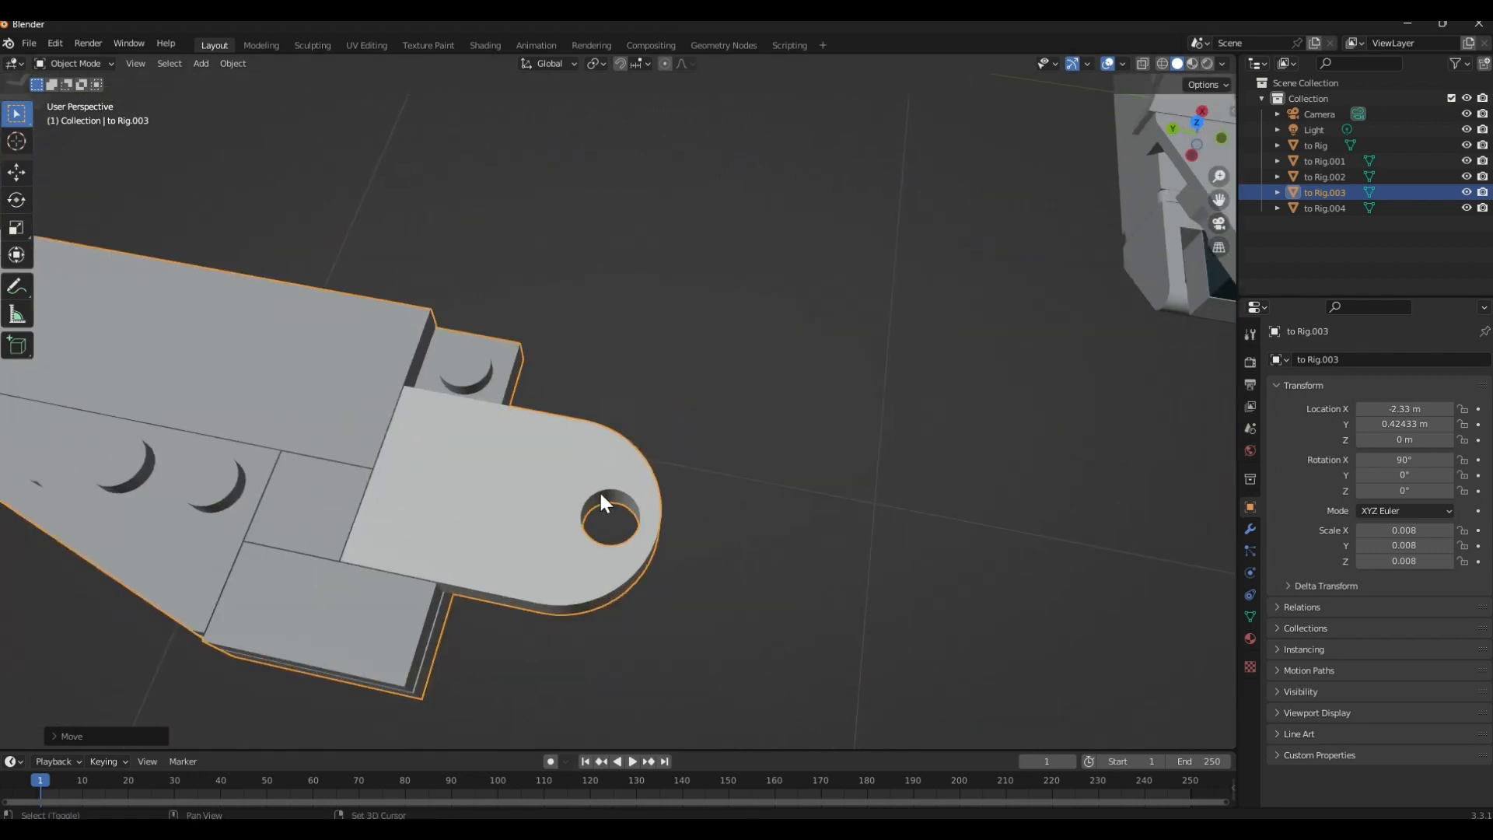
pyautogui.scroll(-5, 635, 507)
pyautogui.keyDown('shift'); pyautogui.moveTo(442, 506); pyautogui.dragTo(652, 574, button='middle'); pyautogui.keyUp('shift')
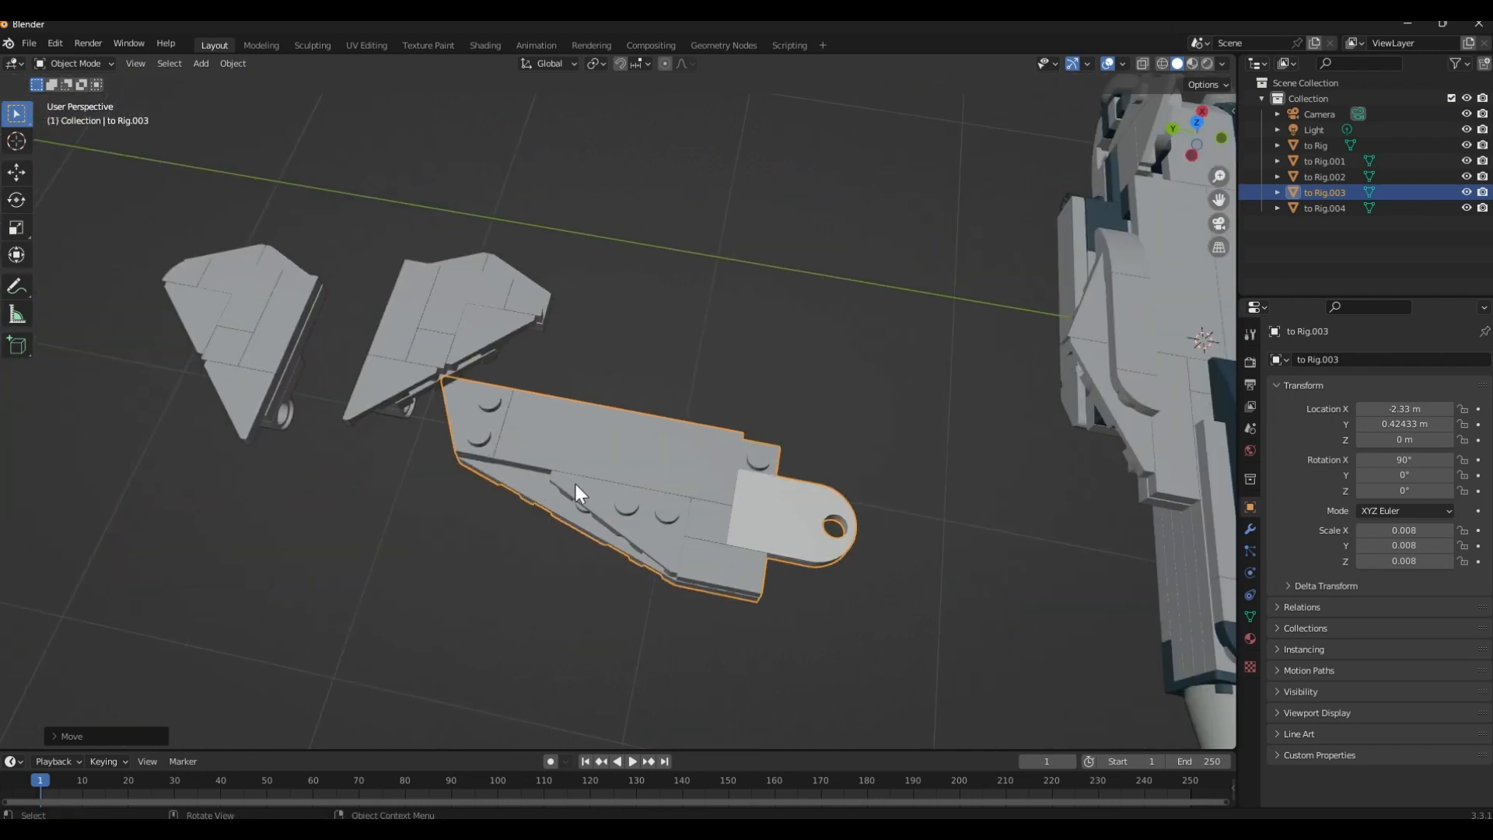
pyautogui.press('g')
pyautogui.press('y')
pyautogui.click(789, 521)
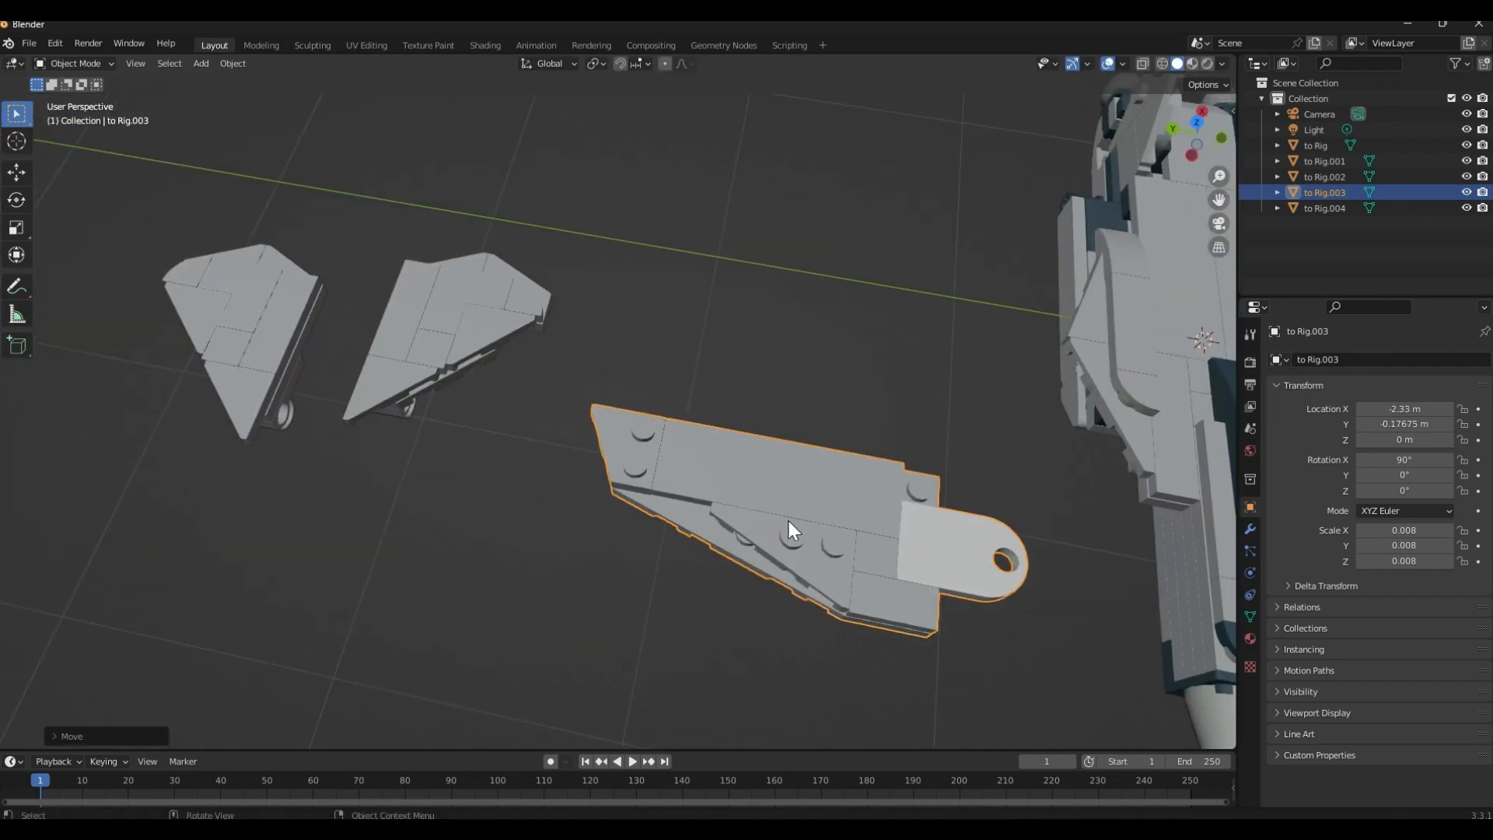
# Examine the round hinge parts underneath the two small tail wing pieces
pyautogui.moveTo(437, 467); pyautogui.dragTo(482, 498, button='middle')
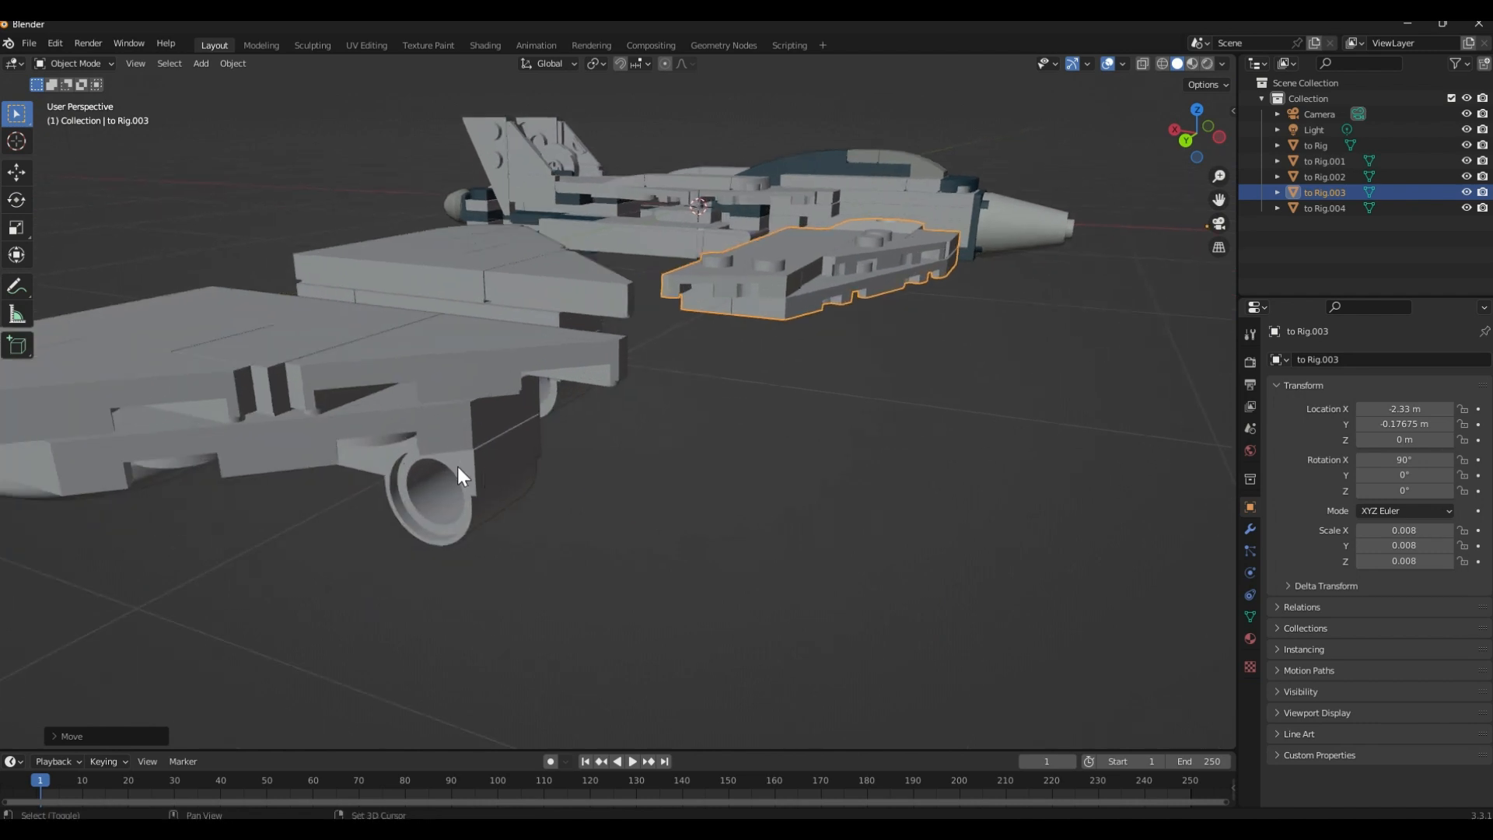
pyautogui.click(470, 467)
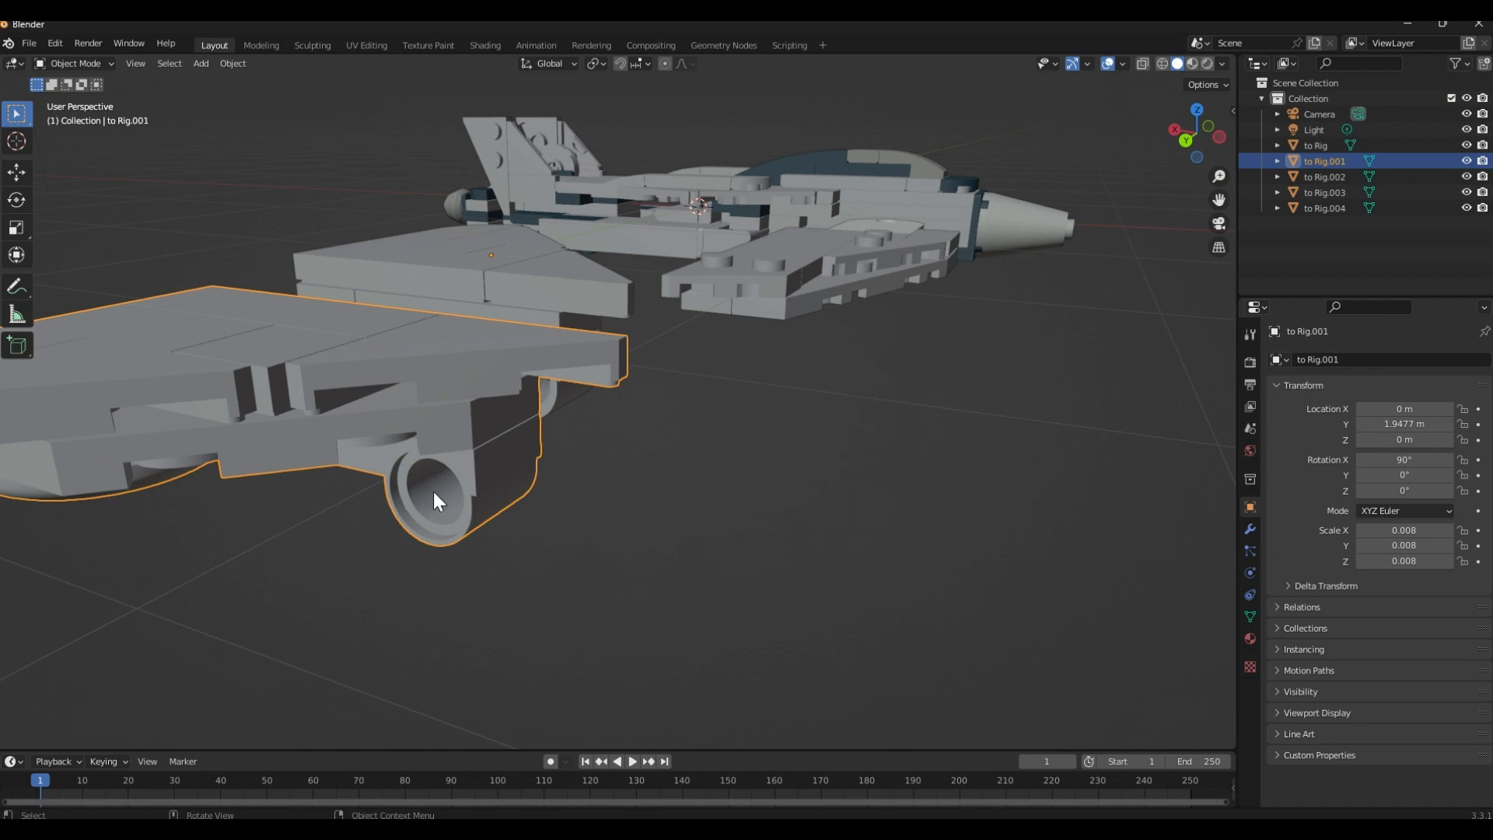
pyautogui.moveTo(464, 484); pyautogui.dragTo(449, 517, button='middle')
pyautogui.scroll(-2, 535, 394)
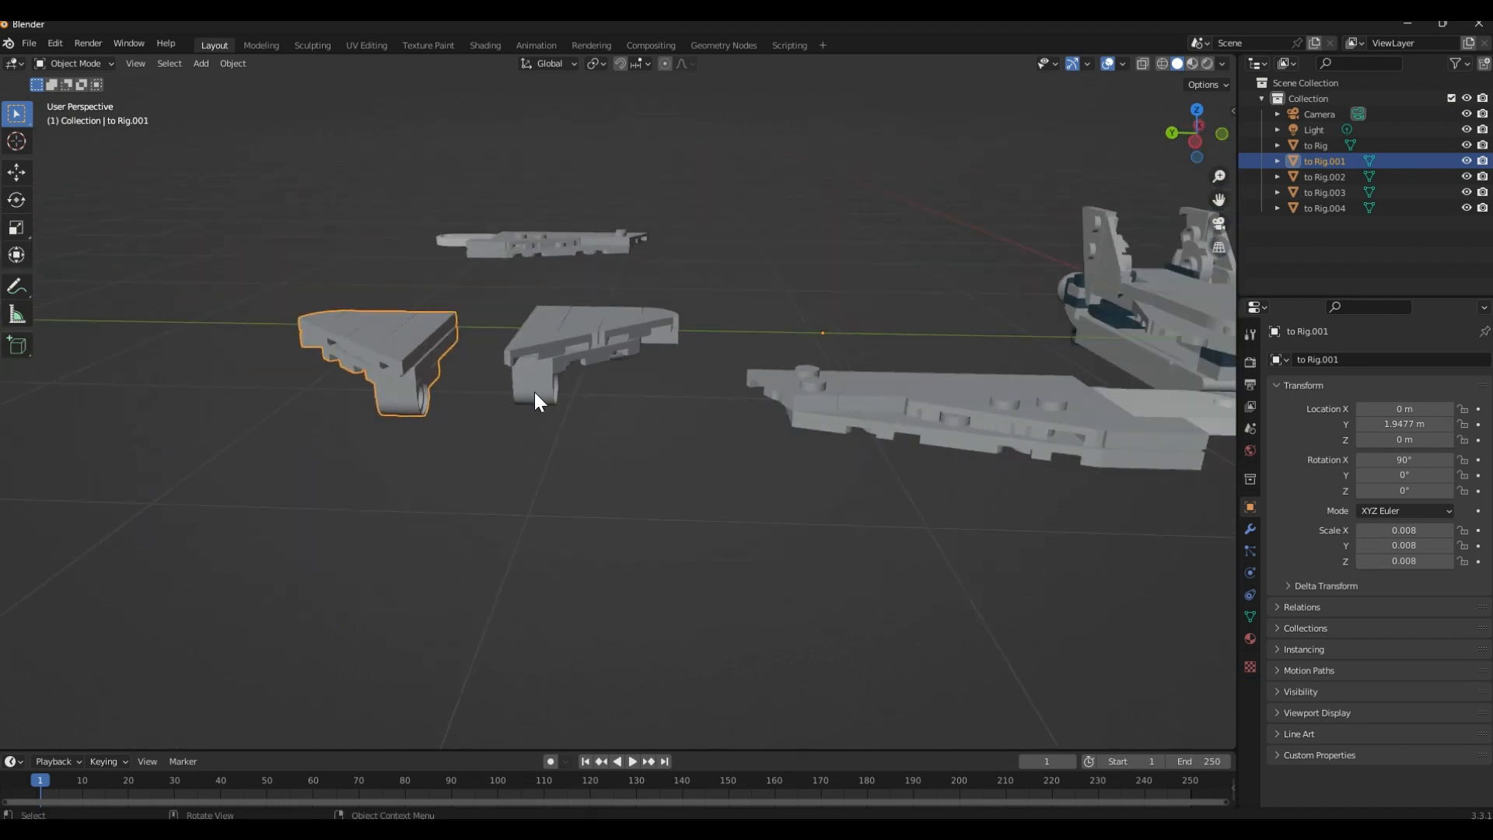
pyautogui.moveTo(648, 374); pyautogui.dragTo(470, 413, button='middle')
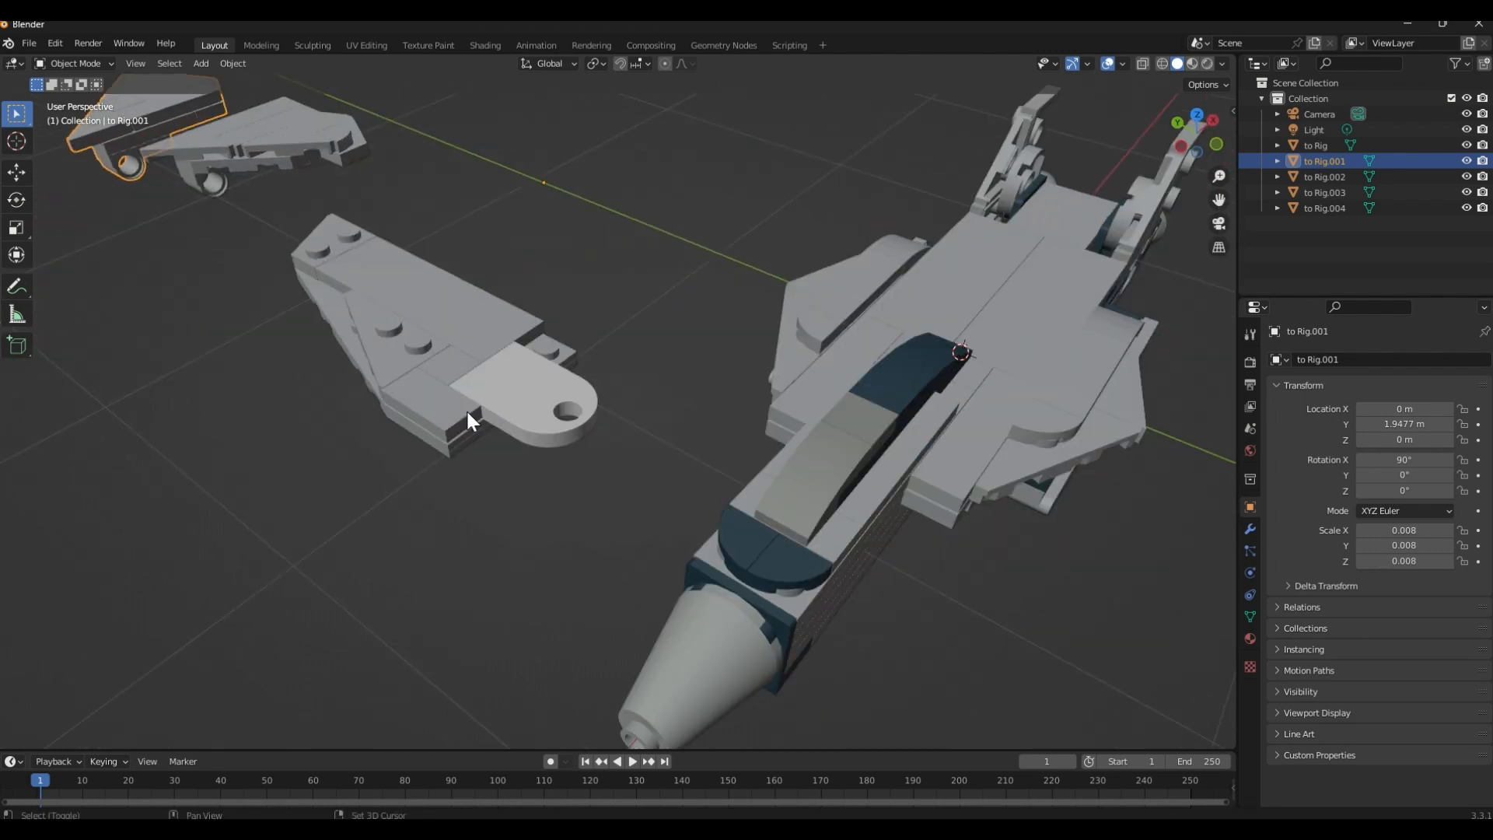
# Enter Edit Mode on the large wing beside the jet's nose and get a close view of its pivot hole
pyautogui.click(547, 399)
pyautogui.scroll(3, 538, 395)
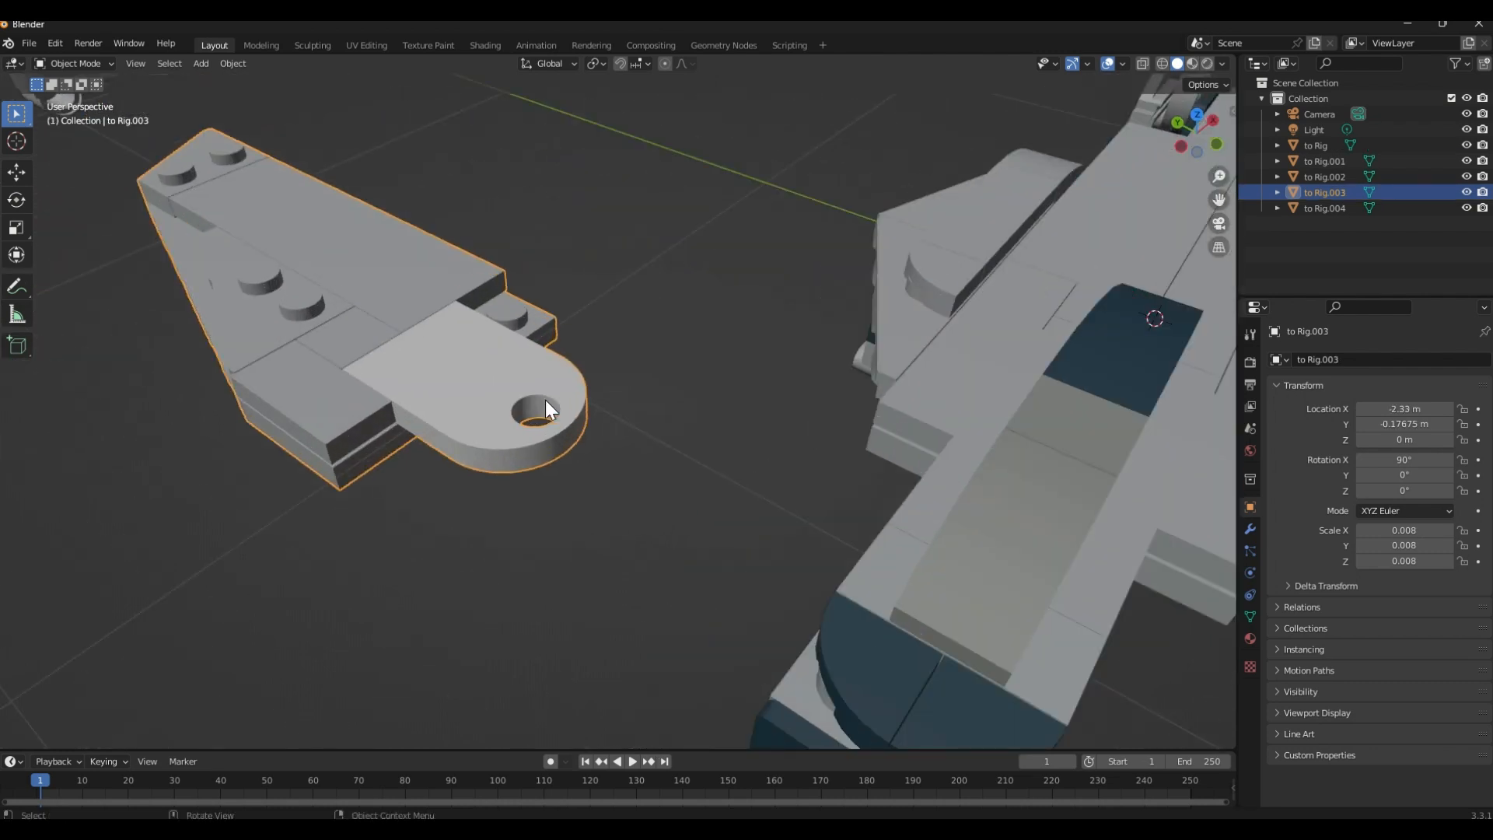
pyautogui.press('Tab')
pyautogui.scroll(4, 546, 402)
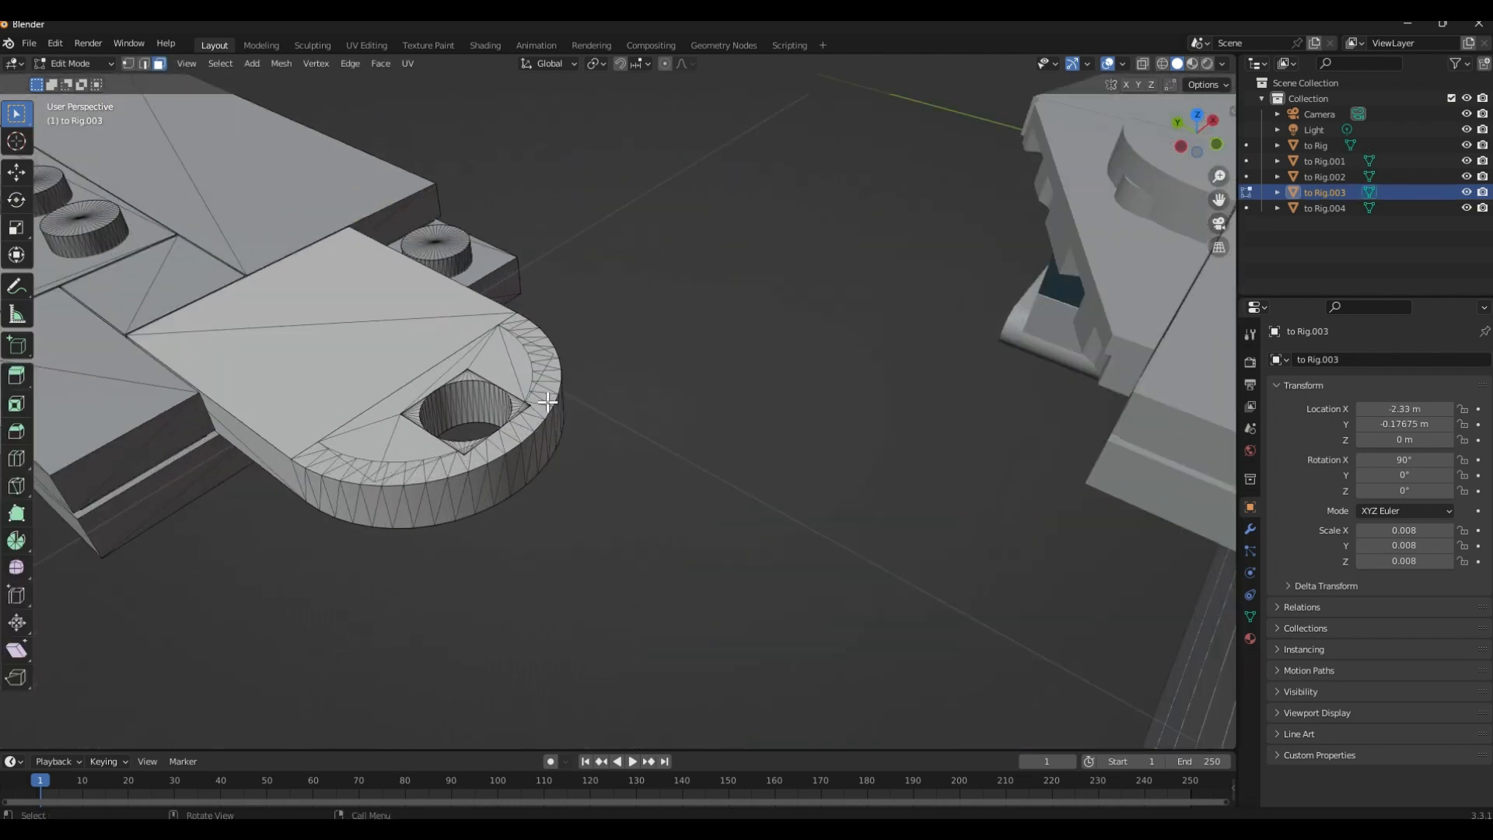
pyautogui.scroll(5, 608, 304)
pyautogui.scroll(-3, 591, 386)
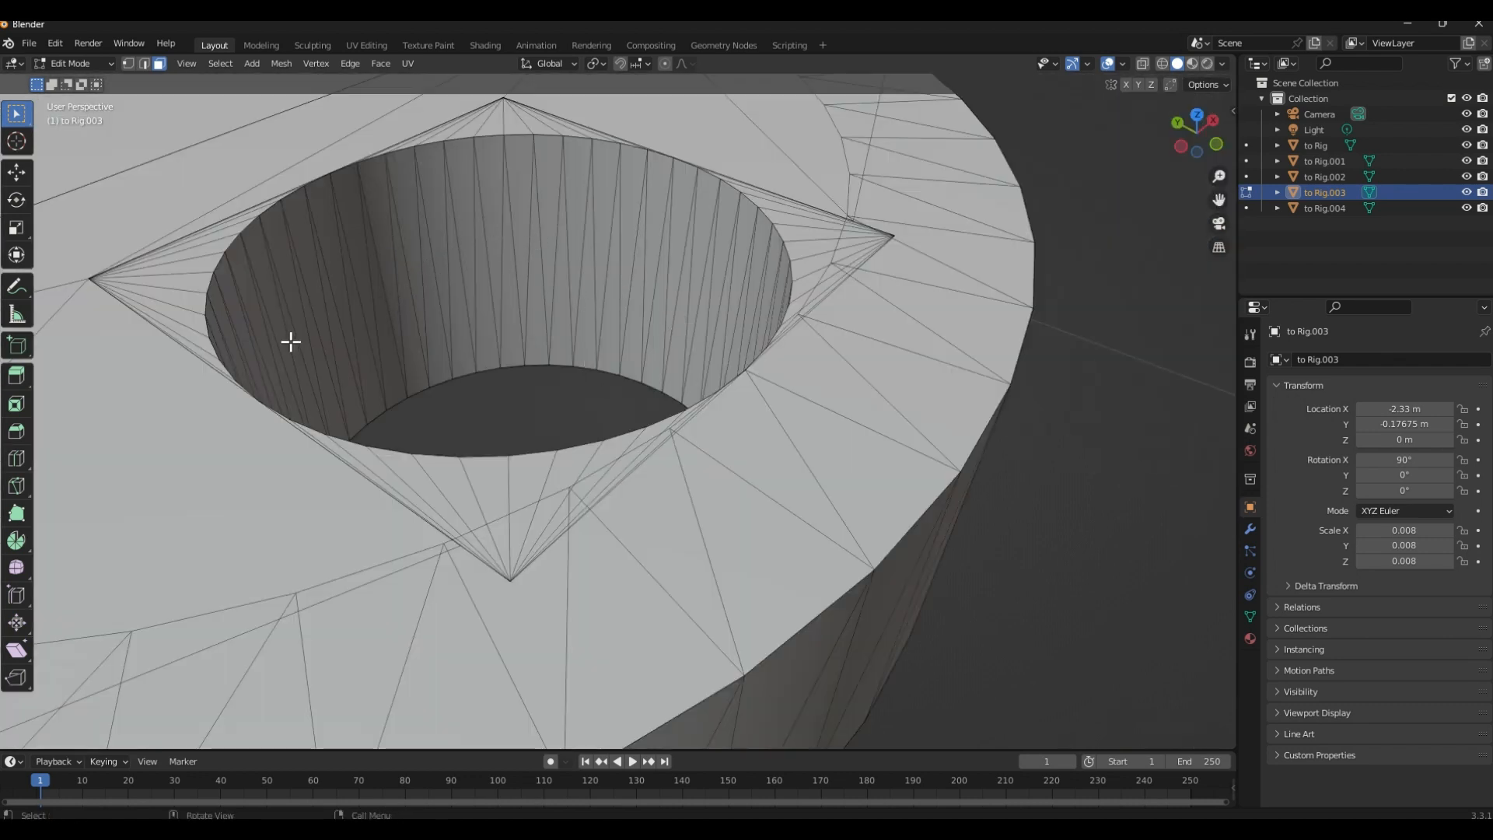
pyautogui.scroll(-4, 582, 264)
pyautogui.scroll(4, 553, 303)
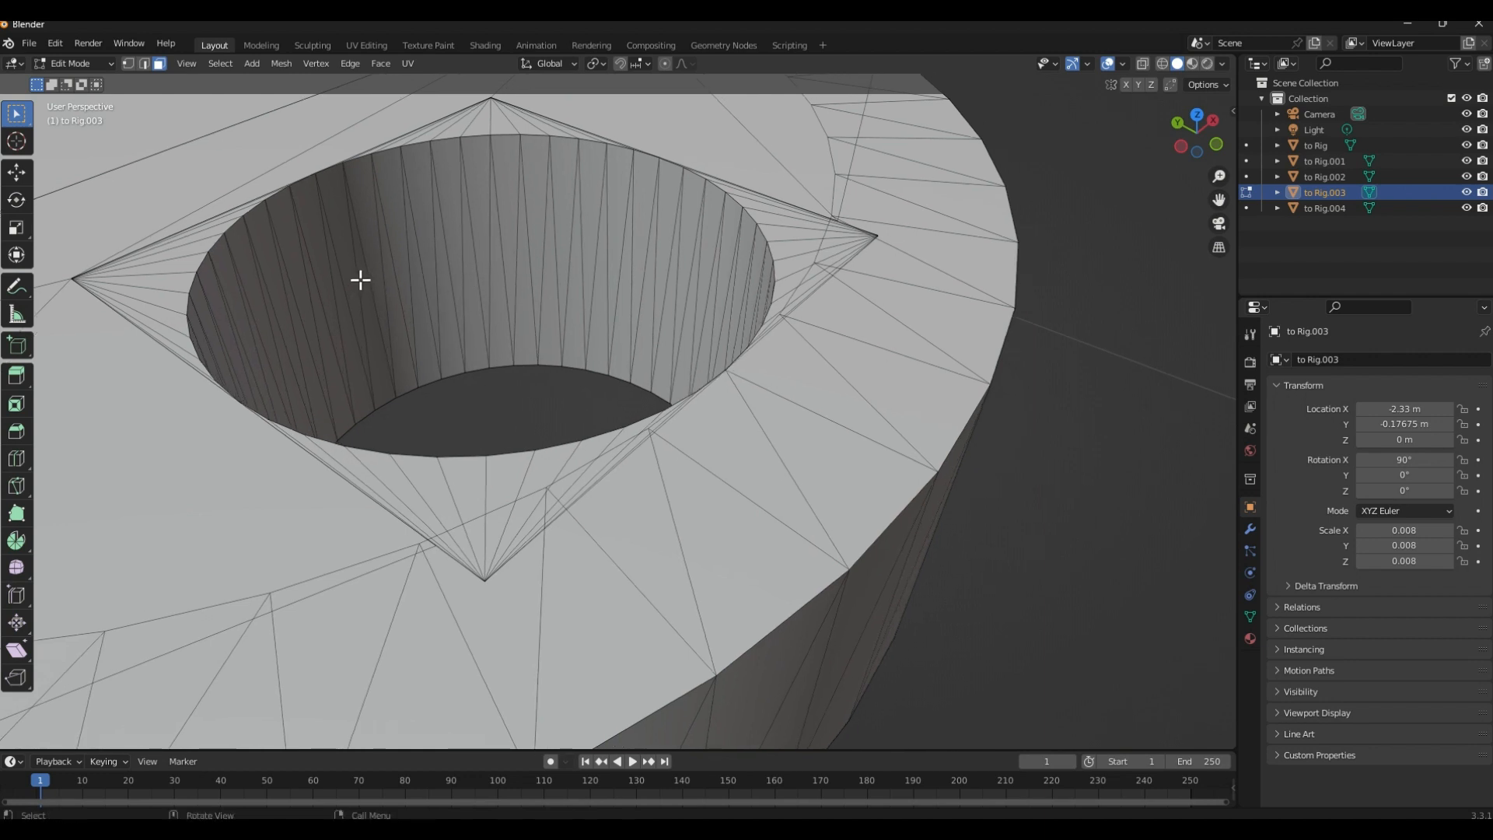
# Try to select all inner wall faces of the wing's pivot hole with Circle Select
pyautogui.press('c')
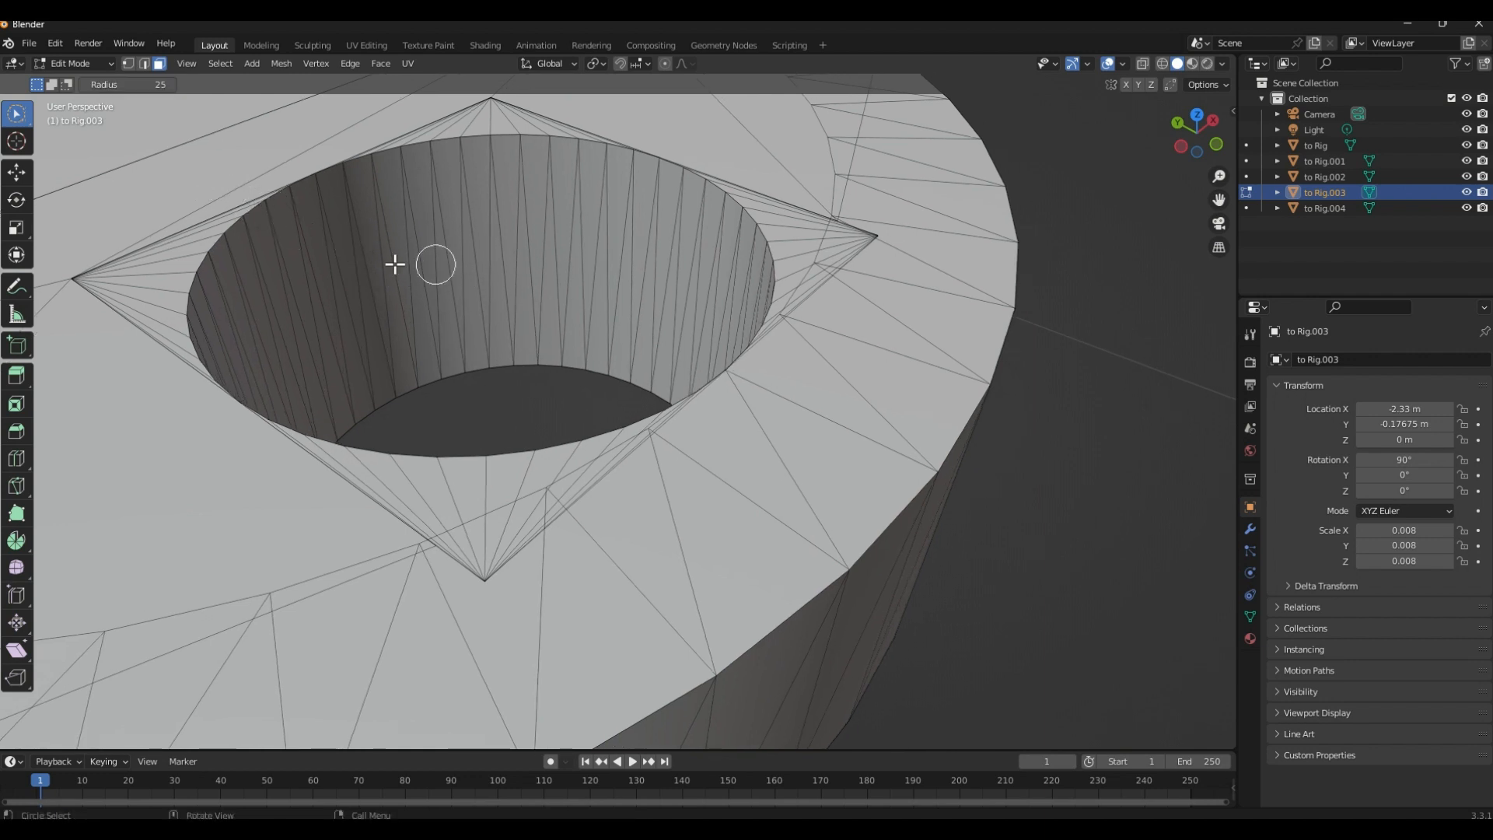
pyautogui.moveTo(319, 287)
pyautogui.mouseDown()
pyautogui.moveTo(363, 260)
pyautogui.moveTo(667, 266)
pyautogui.moveTo(714, 292)
pyautogui.mouseUp()
pyautogui.scroll(-3, 683, 288)
pyautogui.moveTo(617, 303); pyautogui.dragTo(556, 310, button='middle')
pyautogui.keyDown('shift'); pyautogui.moveTo(636, 300); pyautogui.dragTo(821, 293, button='middle'); pyautogui.keyUp('shift')
pyautogui.moveTo(822, 293); pyautogui.dragTo(892, 346, button='middle')
pyautogui.keyDown('shift'); pyautogui.moveTo(700, 343); pyautogui.dragTo(891, 294, button='middle'); pyautogui.keyUp('shift')
pyautogui.scroll(5, 727, 310)
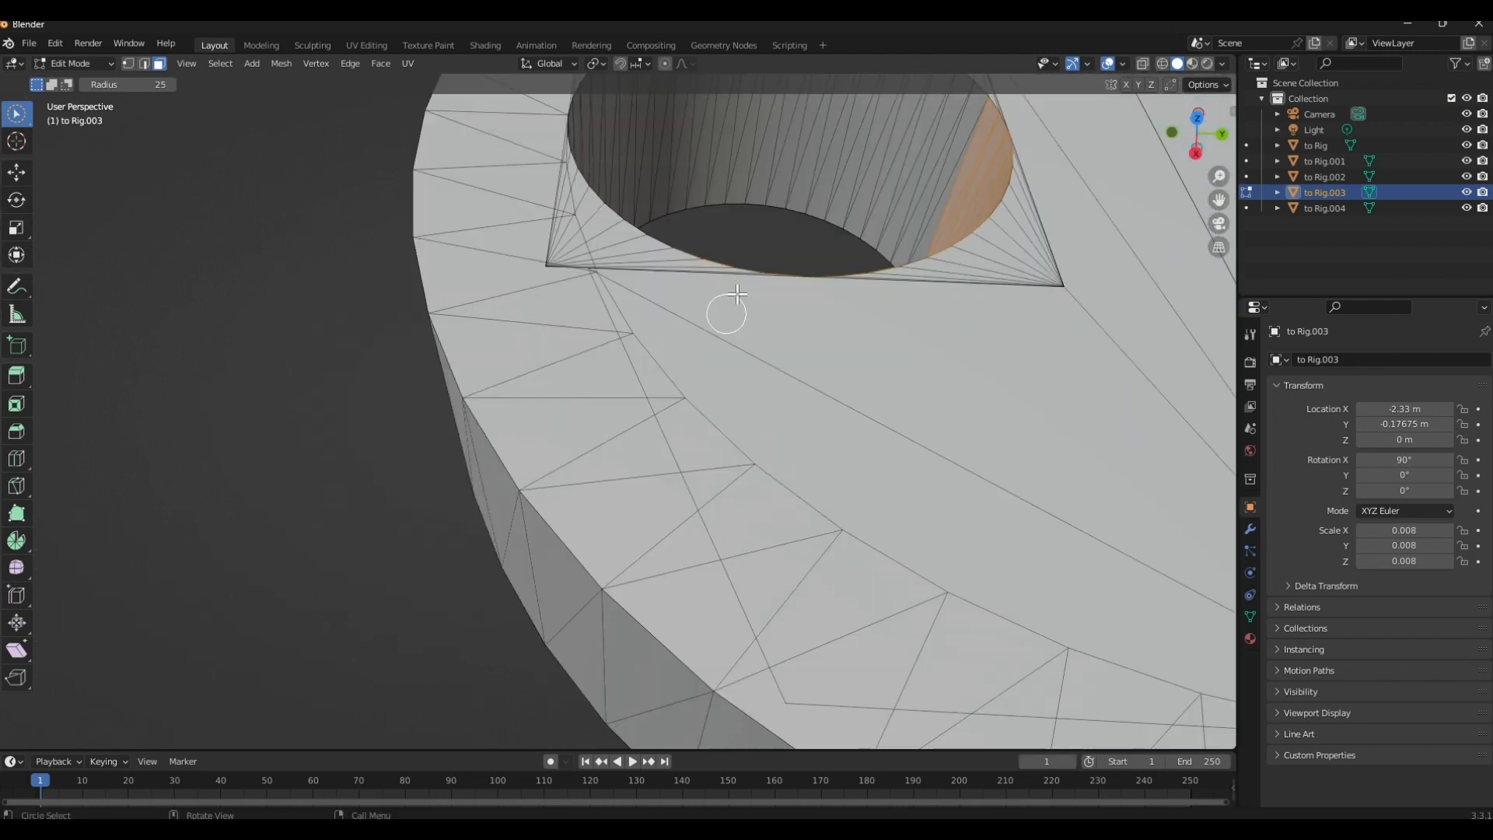
pyautogui.keyDown('shift'); pyautogui.moveTo(787, 233); pyautogui.dragTo(708, 404, button='middle'); pyautogui.keyUp('shift')
pyautogui.moveTo(865, 340)
pyautogui.mouseDown()
pyautogui.moveTo(777, 249)
pyautogui.moveTo(574, 249)
pyautogui.moveTo(610, 277)
pyautogui.mouseUp()
pyautogui.scroll(-3, 622, 273)
pyautogui.moveTo(625, 270); pyautogui.dragTo(661, 498, button='middle')
pyautogui.scroll(6, 680, 303)
pyautogui.moveTo(800, 336)
pyautogui.mouseDown()
pyautogui.moveTo(476, 403)
pyautogui.moveTo(439, 452)
pyautogui.mouseUp()
pyautogui.scroll(-5, 639, 403)
pyautogui.scroll(5, 642, 397)
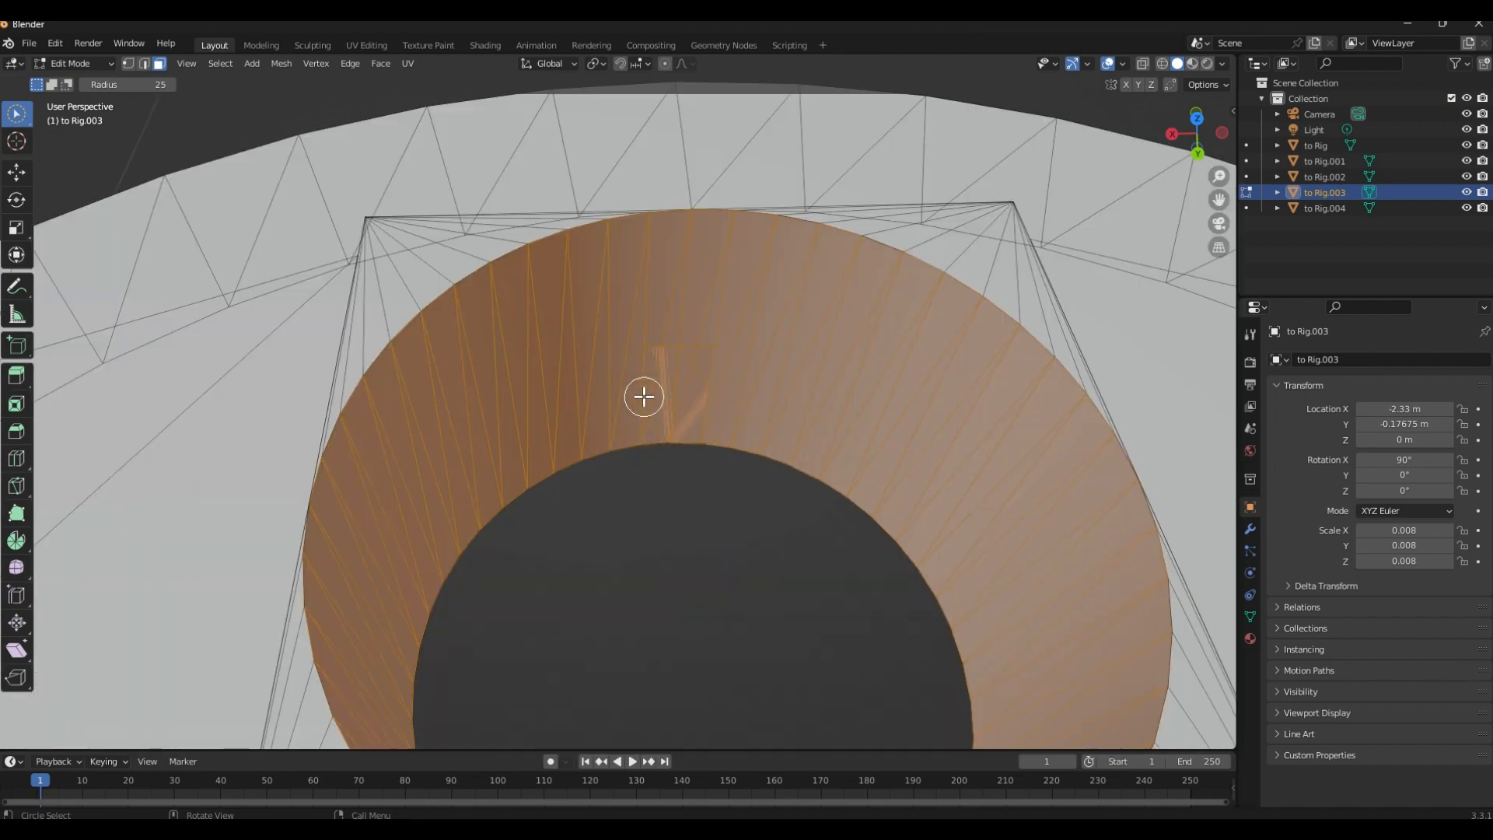
pyautogui.keyDown('shift'); pyautogui.moveTo(667, 410); pyautogui.dragTo(617, 357, button='middle'); pyautogui.keyUp('shift')
pyautogui.press('Escape')
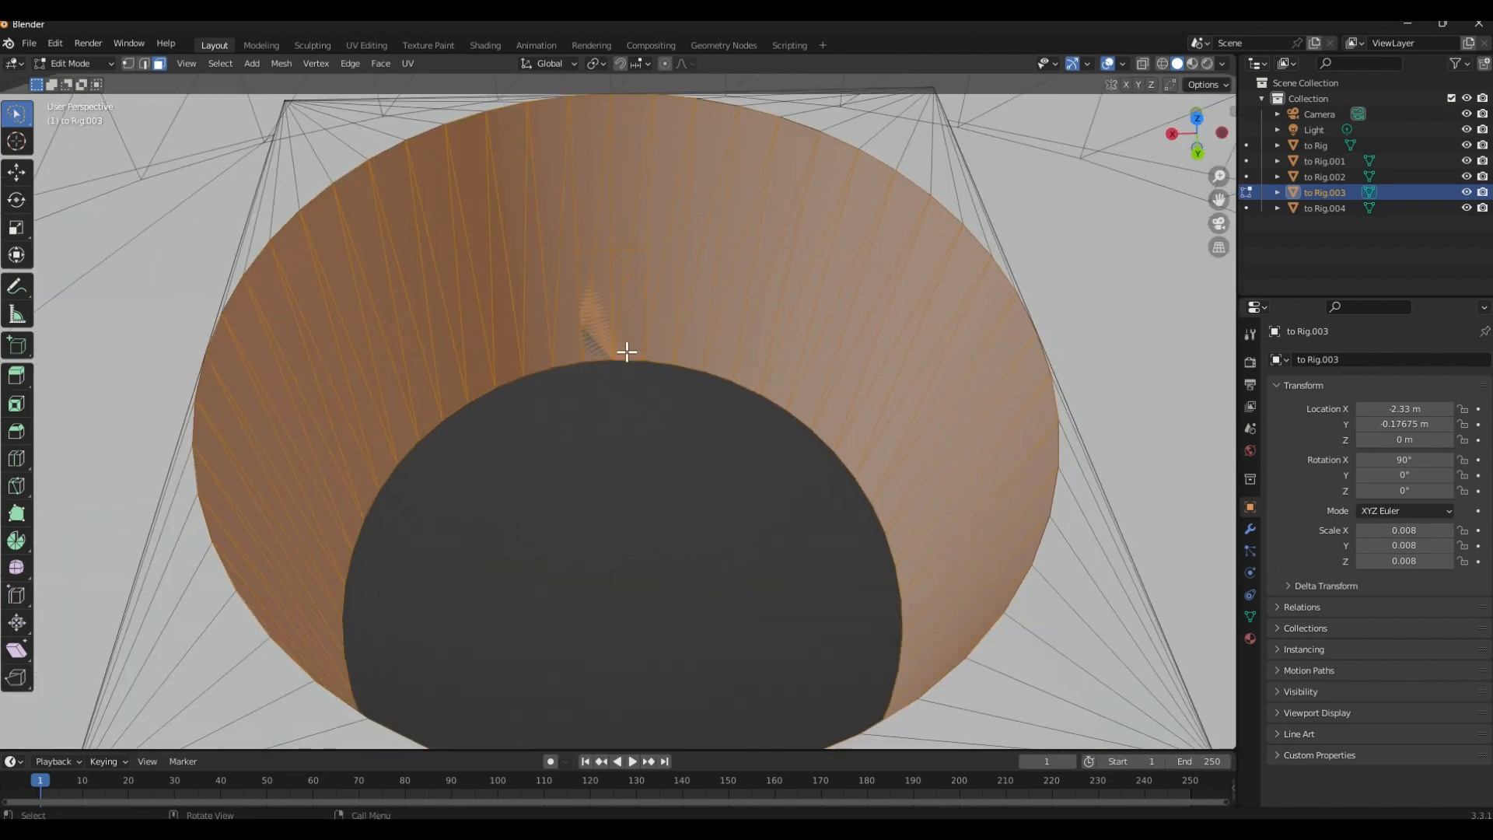
# Try to select the inner wall faces of the large wing's pivot hole with Pick Shortest Path
pyautogui.click(597, 252)
pyautogui.scroll(-4, 599, 254)
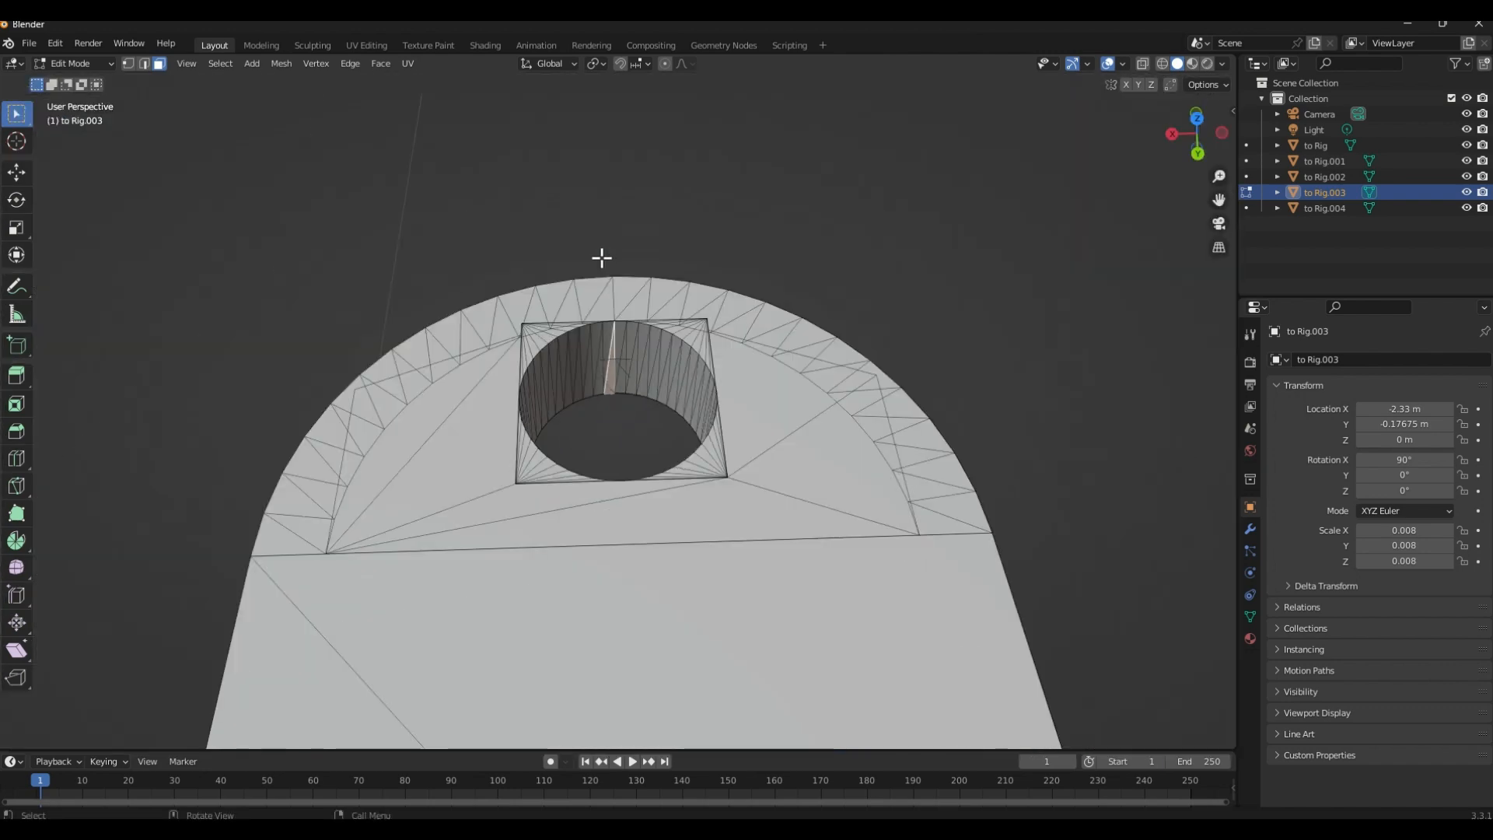
pyautogui.scroll(2, 612, 340)
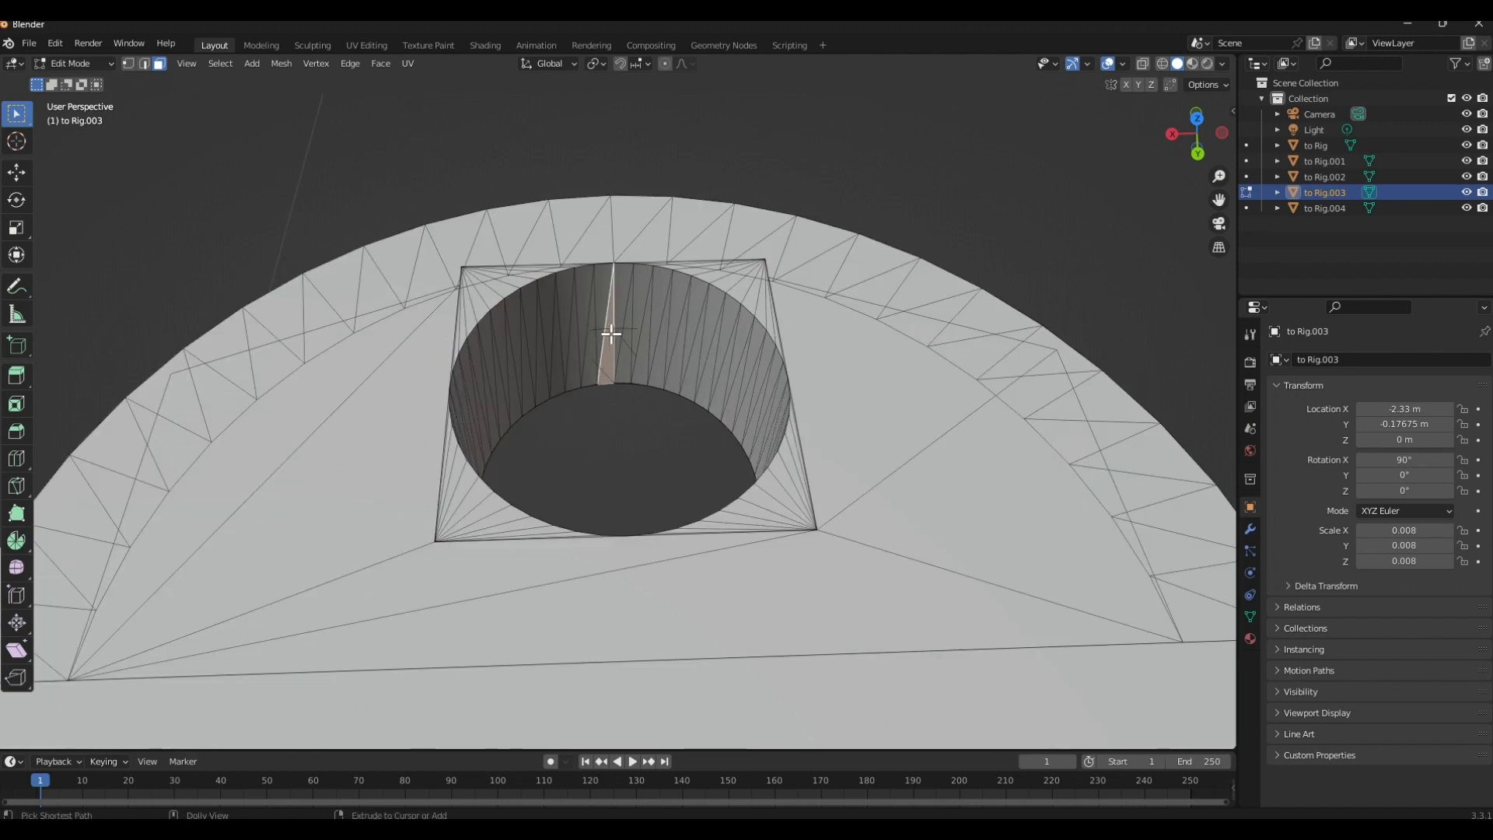
pyautogui.keyDown('ctrl'); pyautogui.click(764, 395); pyautogui.keyUp('ctrl')
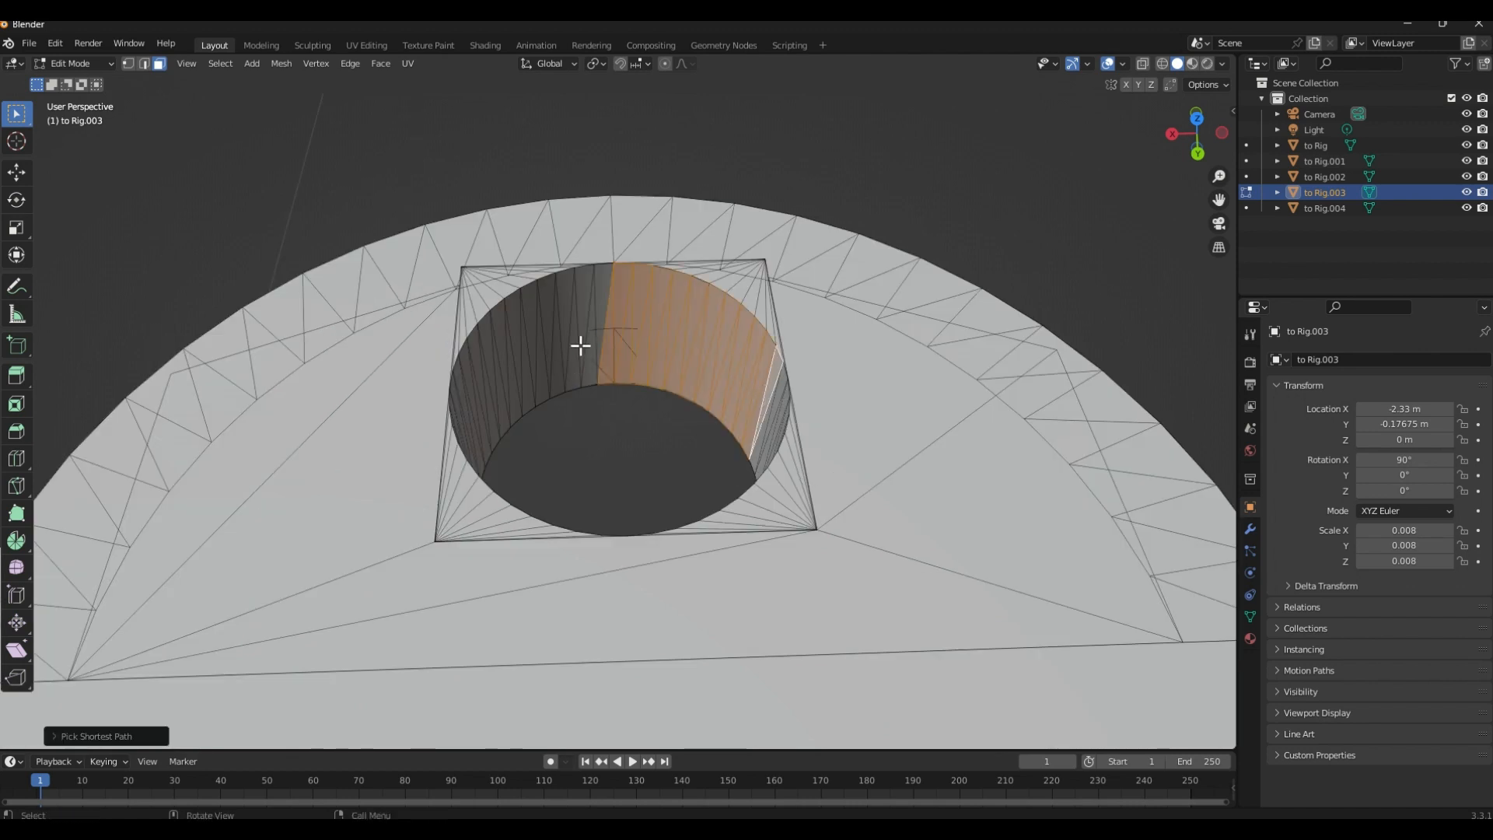
pyautogui.click(599, 310)
pyautogui.keyDown('ctrl'); pyautogui.click(486, 406); pyautogui.keyUp('ctrl')
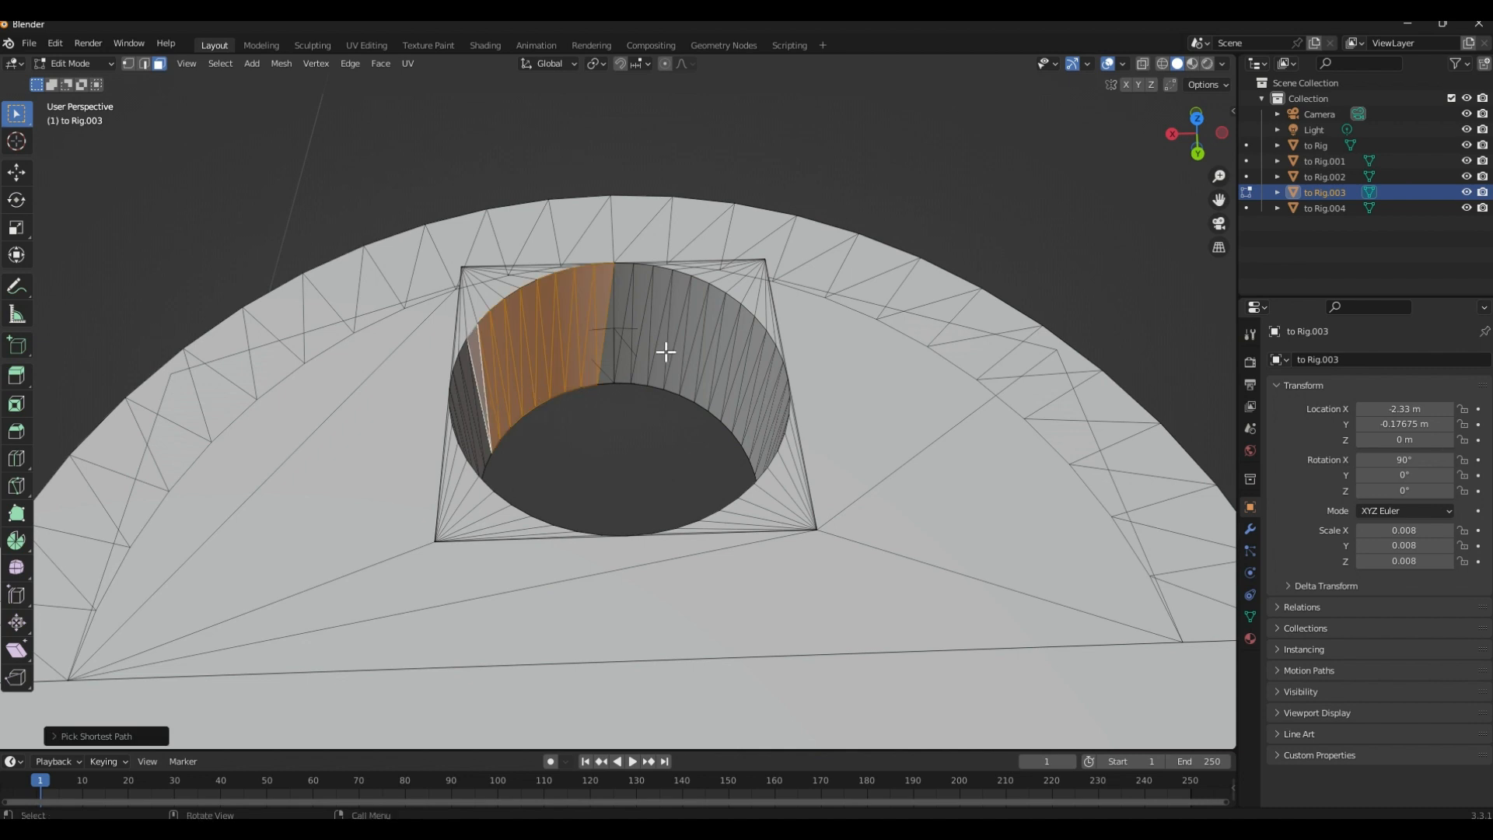
pyautogui.click(662, 348)
pyautogui.keyDown('ctrl'); pyautogui.click(775, 419); pyautogui.keyUp('ctrl')
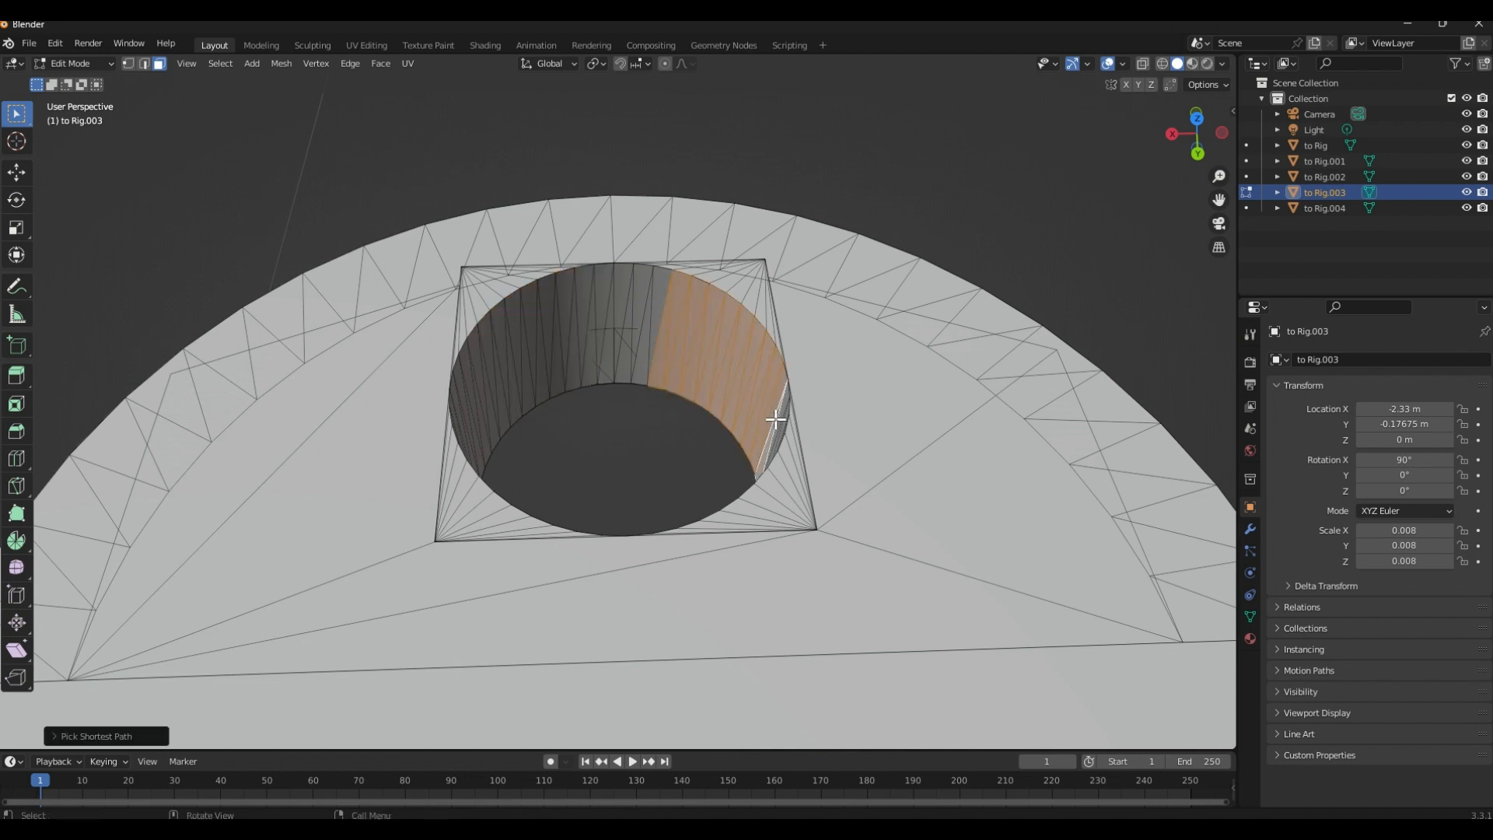
# Select the complete ring of inner wall faces in the large wing's pivot hole, extending from one face with Pick Shortest Path
pyautogui.click(637, 342)
pyautogui.scroll(4, 595, 288)
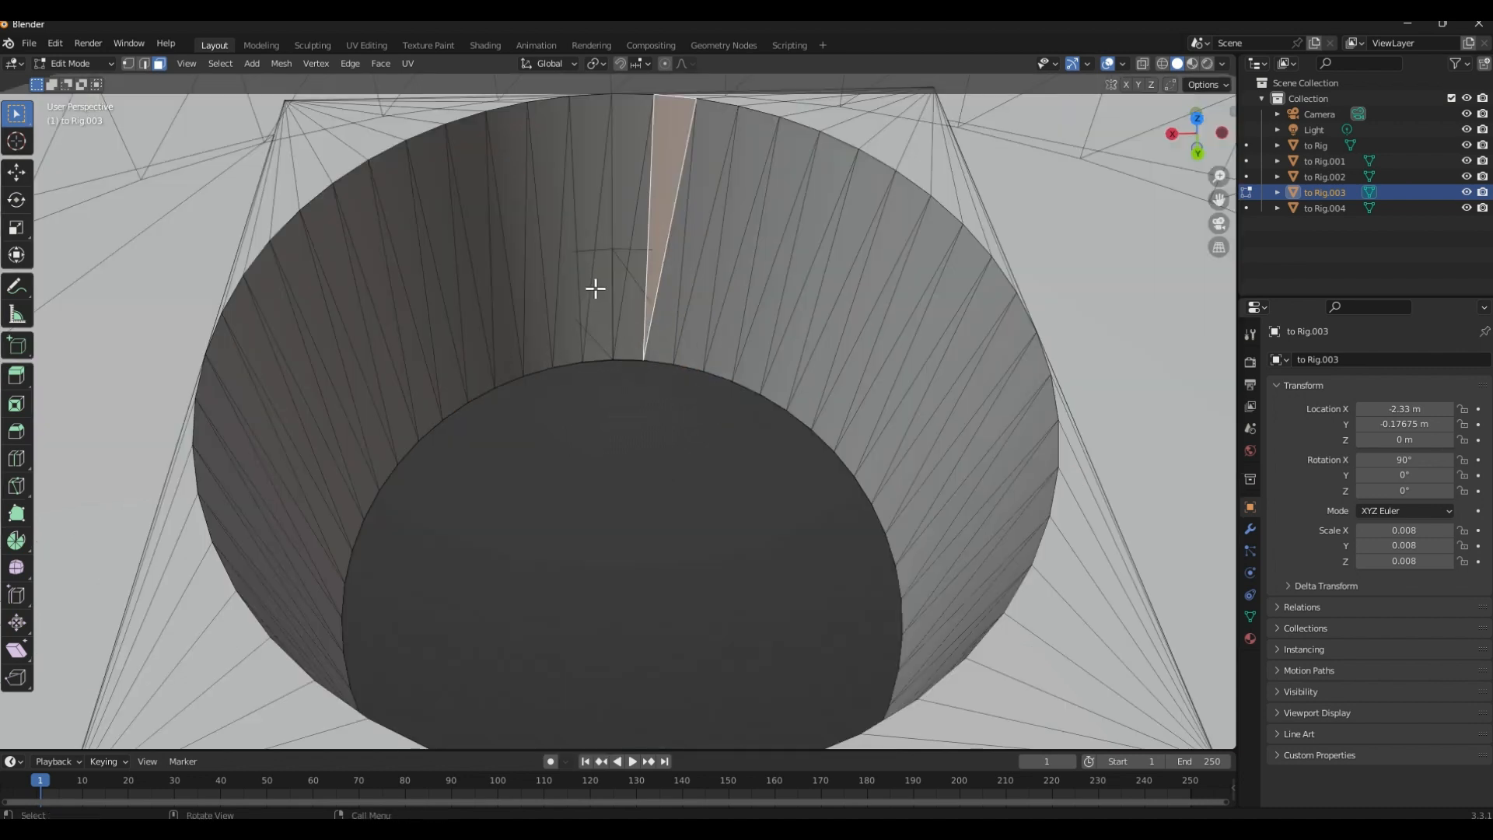
pyautogui.keyDown('ctrl'); pyautogui.click(444, 317); pyautogui.keyUp('ctrl')
pyautogui.keyDown('ctrl'); pyautogui.click(296, 585); pyautogui.keyUp('ctrl')
pyautogui.keyDown('ctrl'); pyautogui.click(904, 440); pyautogui.keyUp('ctrl')
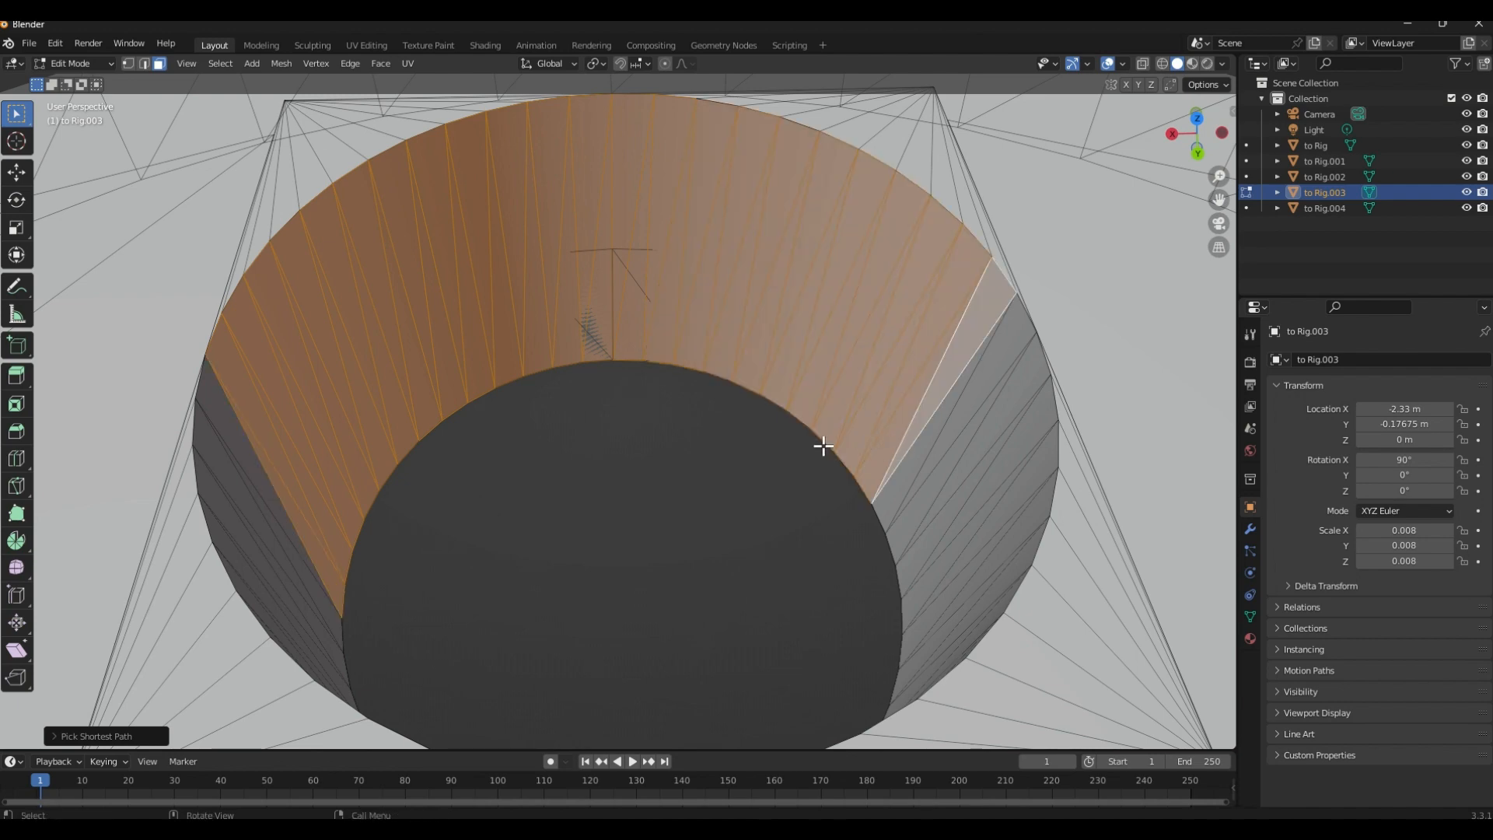
pyautogui.moveTo(823, 446); pyautogui.dragTo(679, 397, button='middle')
pyautogui.keyDown('ctrl'); pyautogui.click(737, 374); pyautogui.keyUp('ctrl')
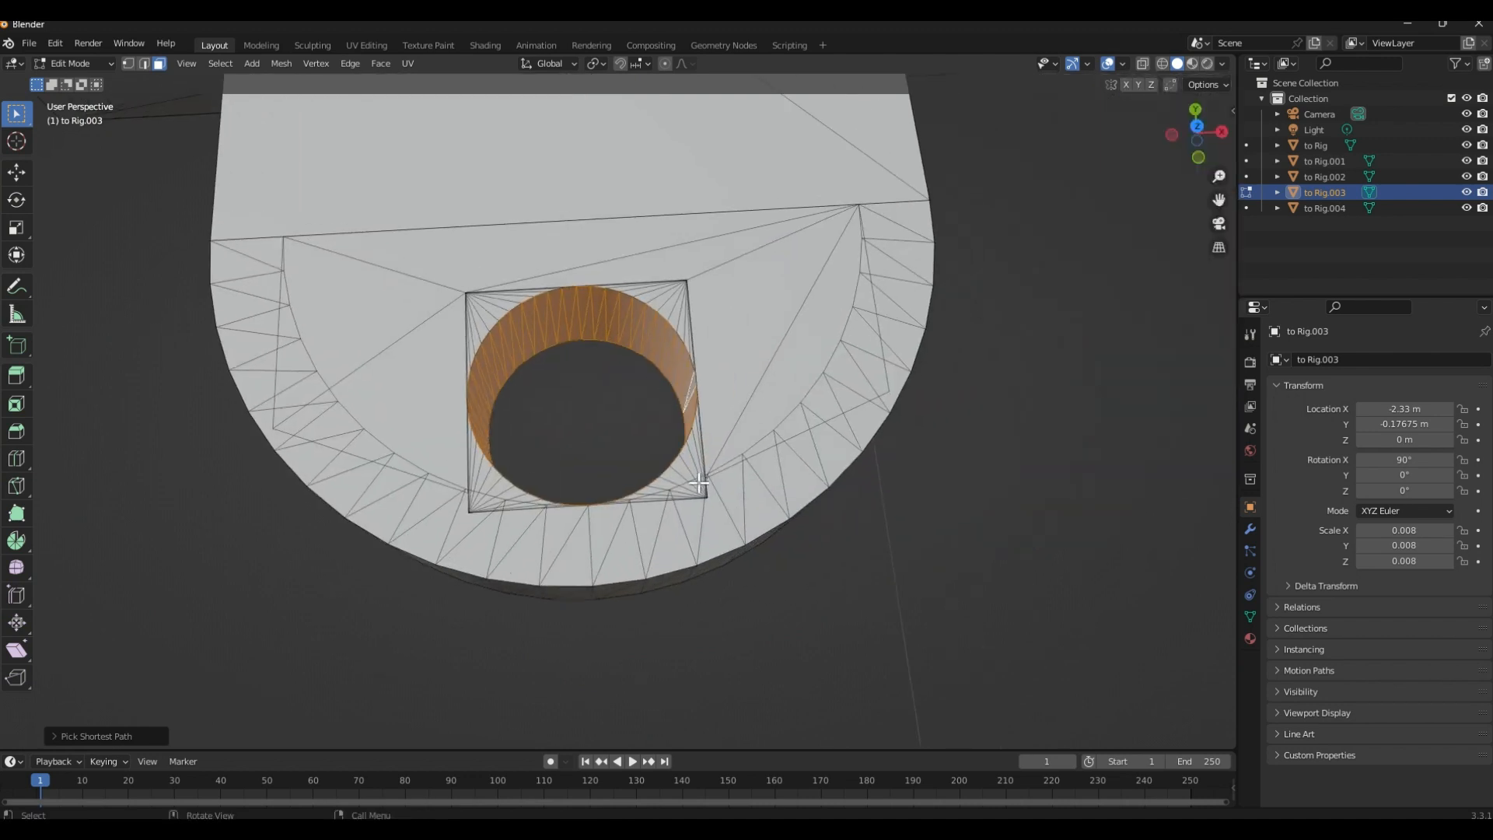
# Snap the 3D cursor to the selected pivot hole faces
pyautogui.hotkey('shift', 's')
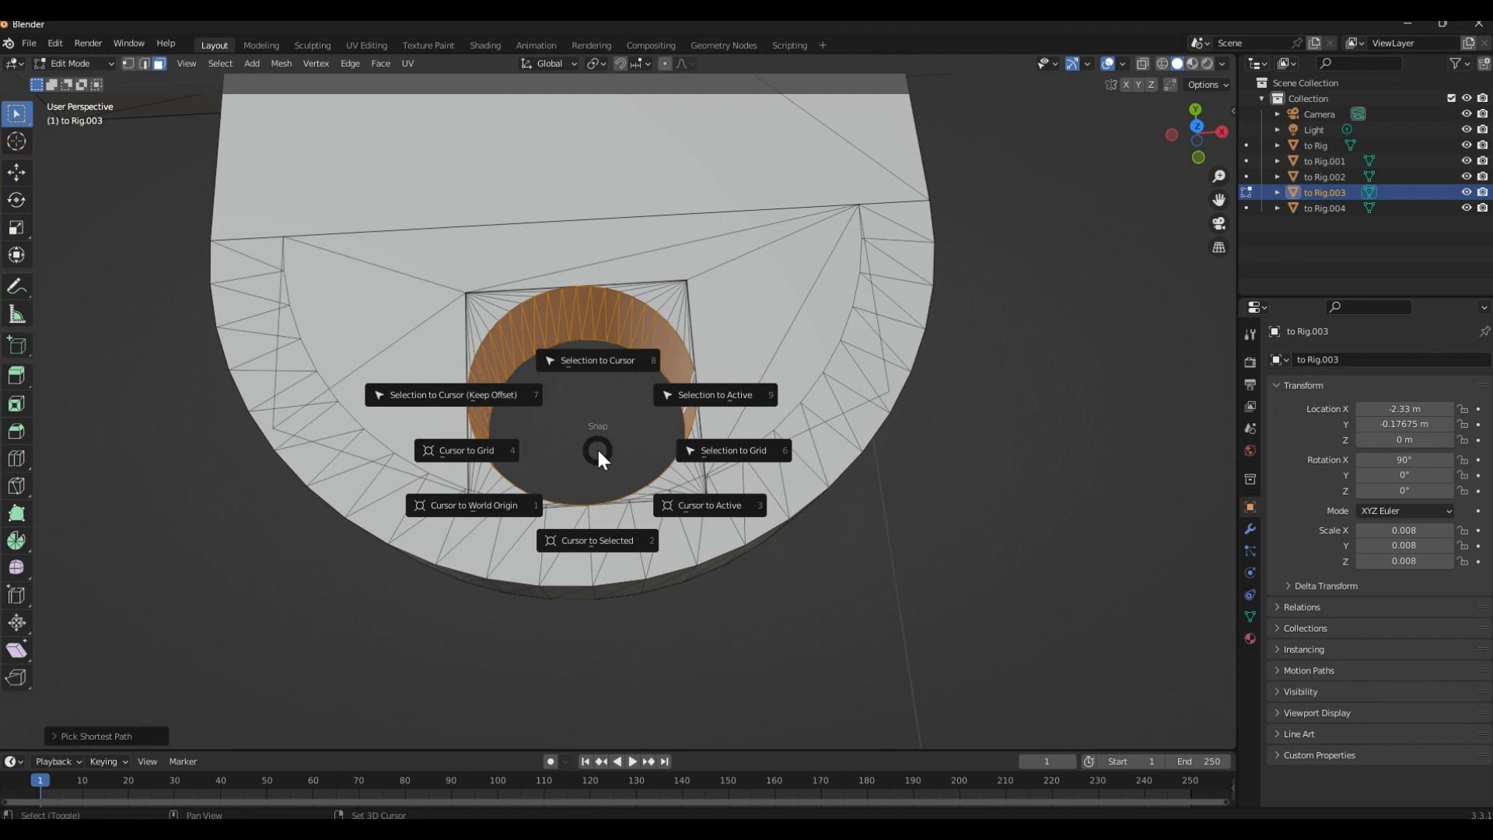
pyautogui.click(604, 540)
pyautogui.scroll(-5, 595, 533)
pyautogui.moveTo(595, 522); pyautogui.dragTo(643, 543, button='middle')
pyautogui.scroll(3, 687, 448)
pyautogui.moveTo(698, 456); pyautogui.dragTo(567, 433, button='middle')
# Return to Object Mode and set the wing's origin to the 3D cursor
pyautogui.press('Tab')
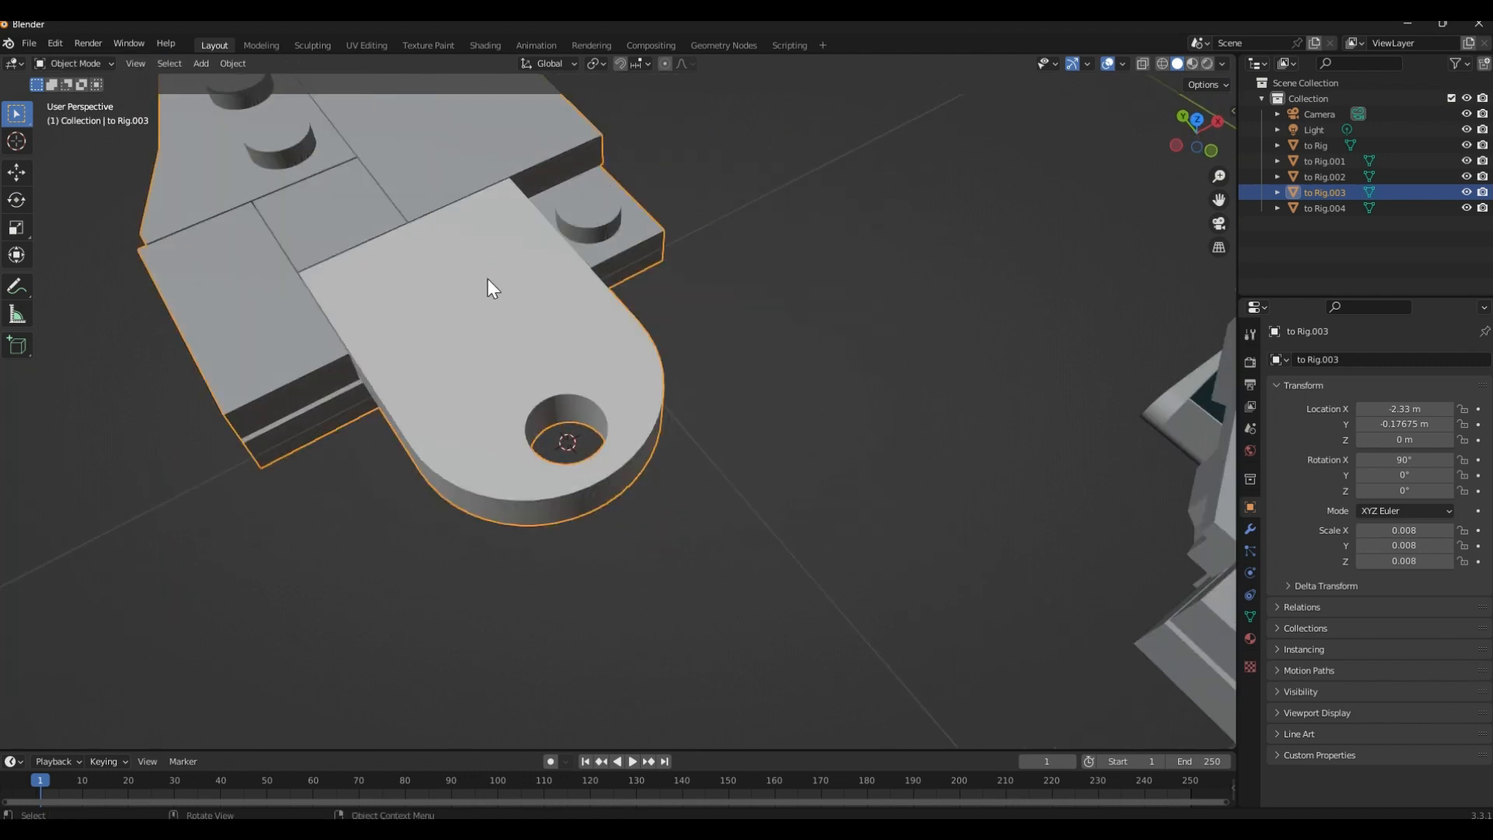
pyautogui.rightClick(440, 301)
pyautogui.moveTo(440, 304)
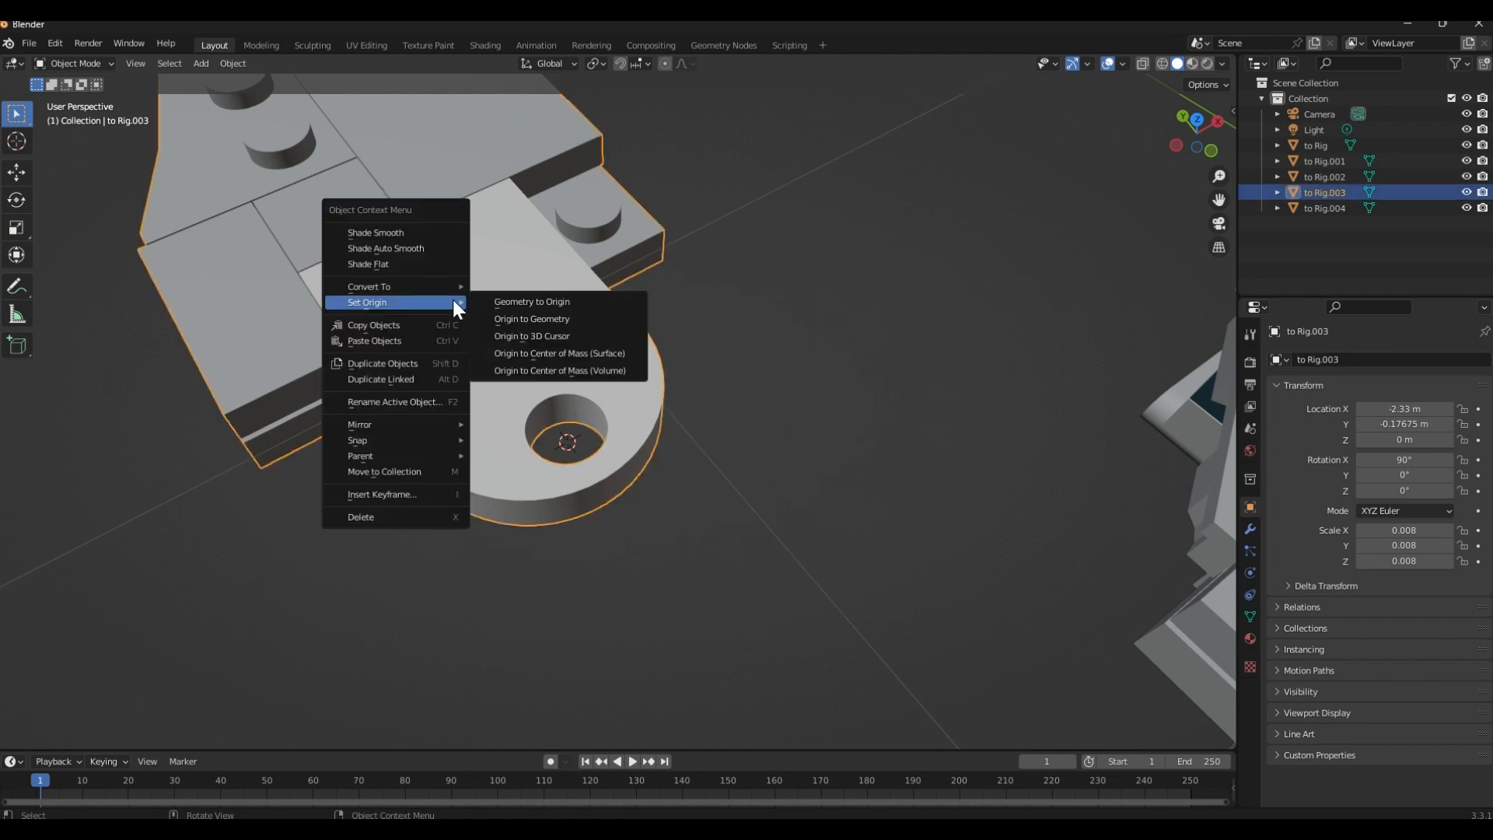
pyautogui.click(554, 336)
# Try rotating the wing about the Z axis around its pivot hole, then cancel the rotation
pyautogui.moveTo(554, 336); pyautogui.dragTo(633, 506, button='middle')
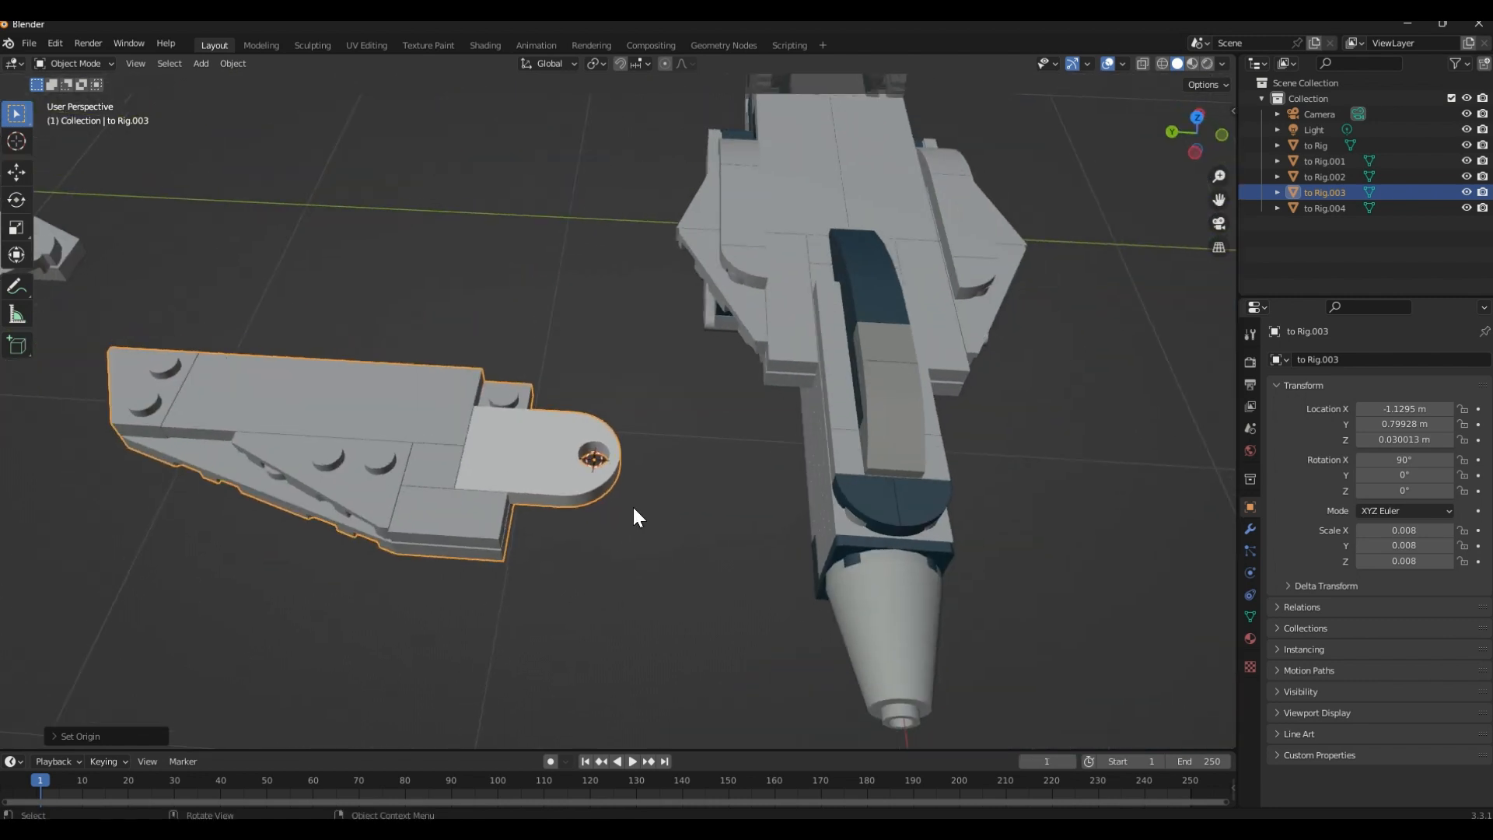
pyautogui.press('r')
pyautogui.press('z')
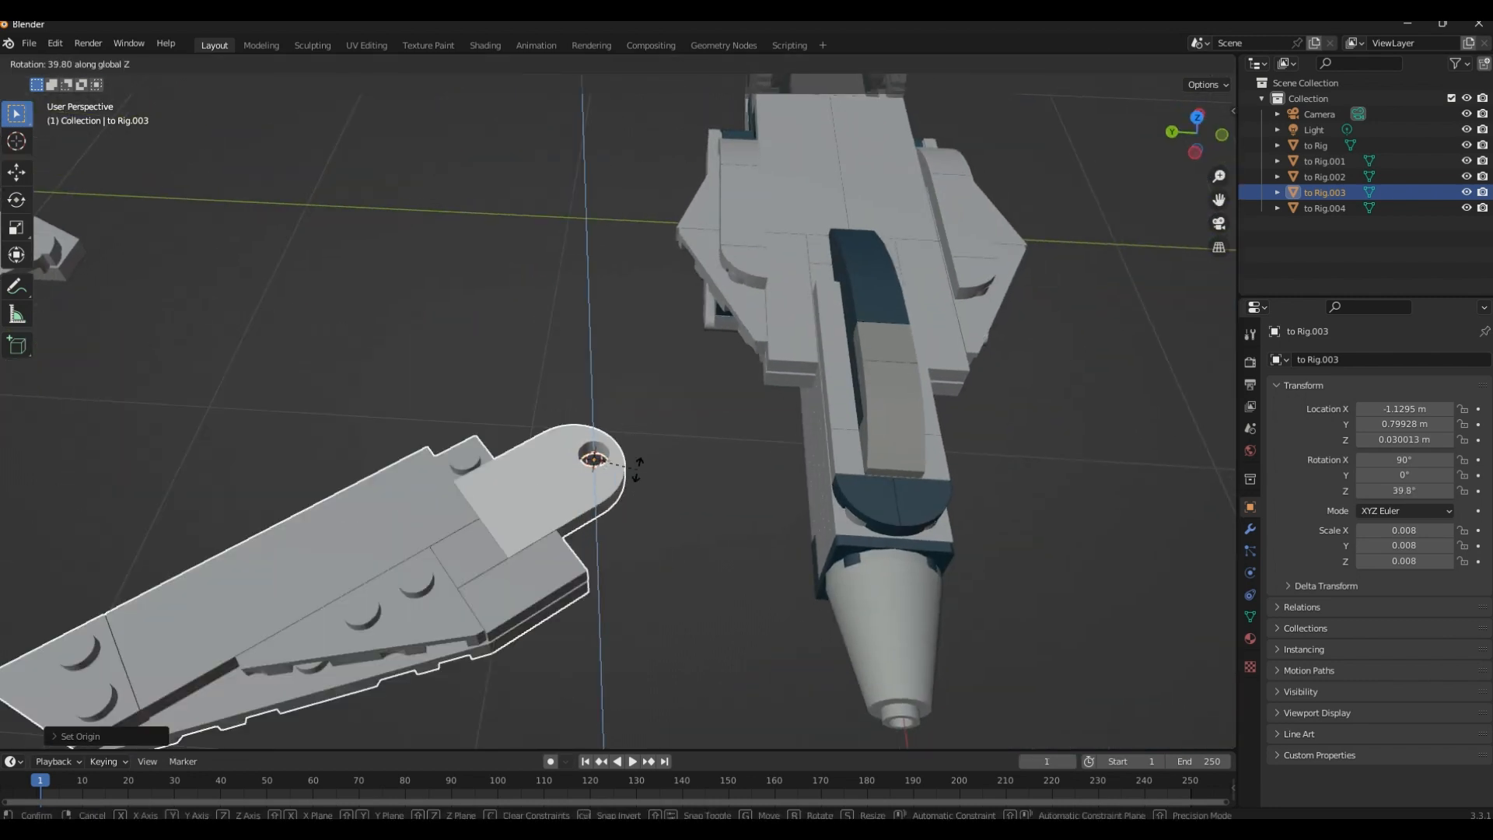
pyautogui.rightClick(612, 527)
pyautogui.click(595, 463)
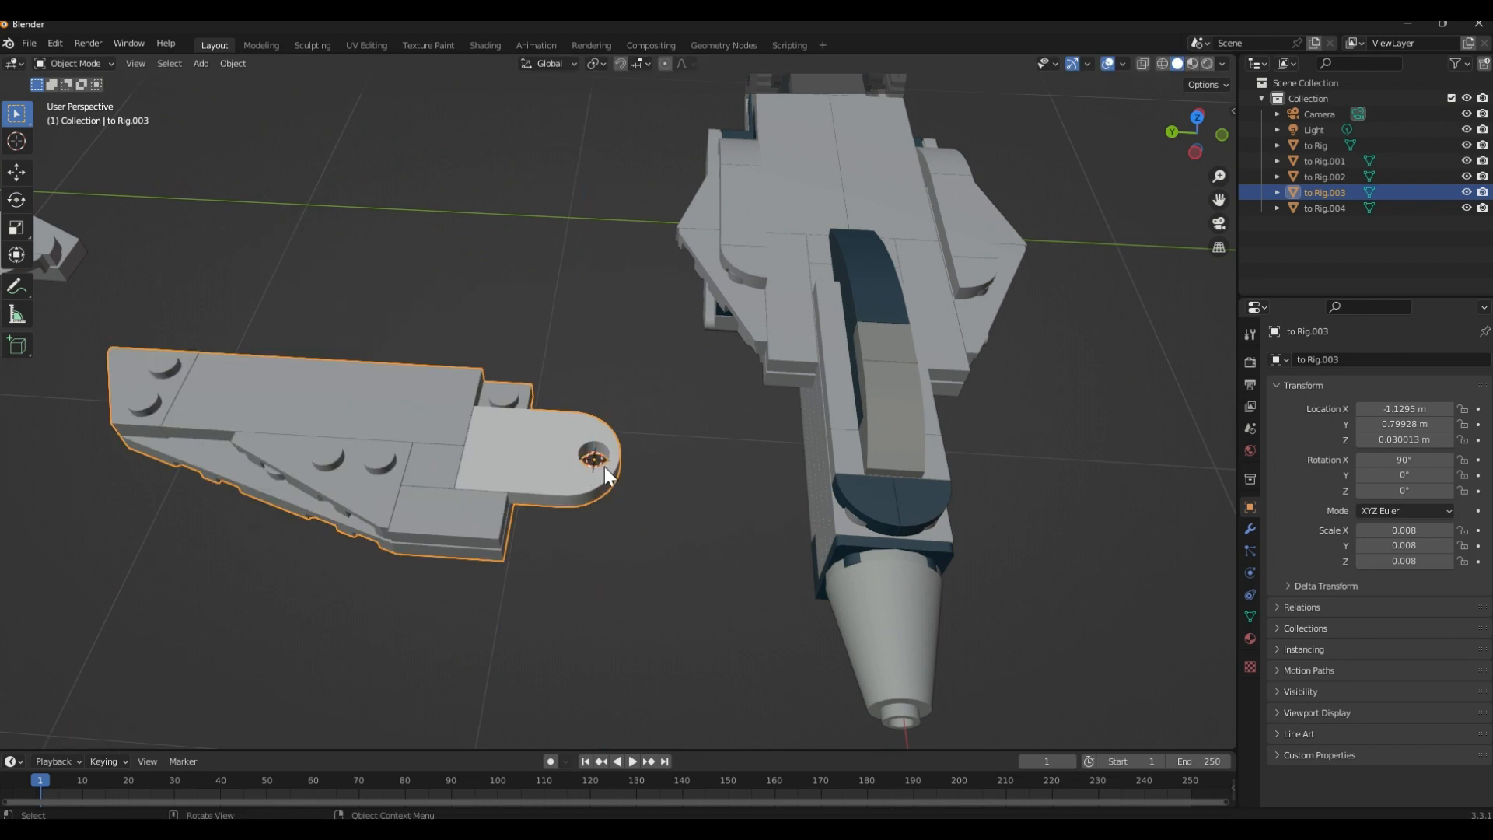
# Select the distant large wing and move it toward the jet body, to about -2.12 m in X and -0.78 m in Y
pyautogui.scroll(-1, 585, 526)
pyautogui.keyDown('shift'); pyautogui.moveTo(594, 472); pyautogui.dragTo(763, 505, button='middle'); pyautogui.keyUp('shift')
pyautogui.scroll(-2, 526, 458)
pyautogui.keyDown('shift'); pyautogui.moveTo(526, 458); pyautogui.dragTo(696, 568, button='middle'); pyautogui.keyUp('shift')
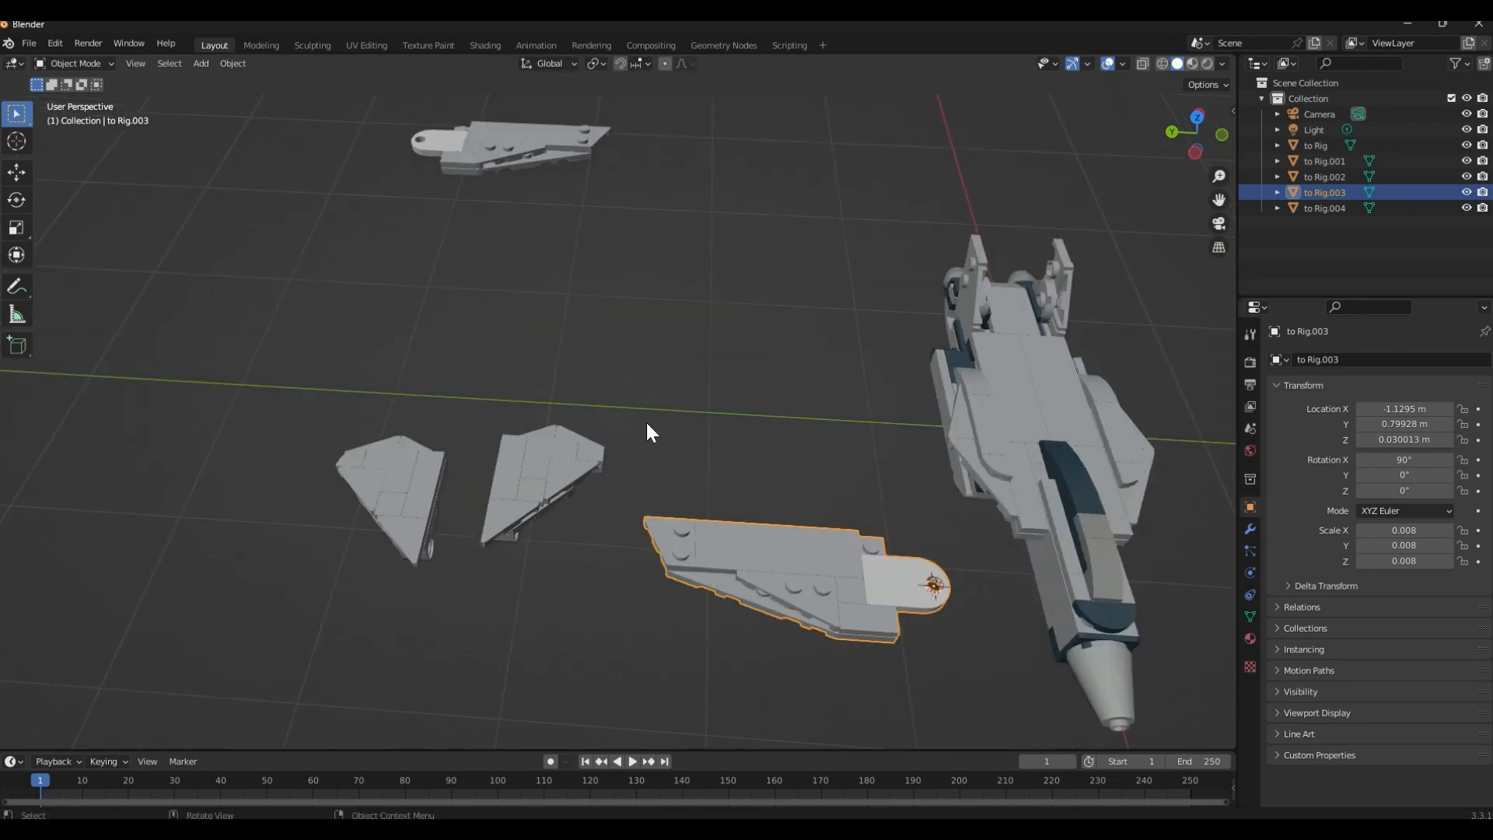
pyautogui.keyDown('shift'); pyautogui.moveTo(645, 420); pyautogui.dragTo(647, 591, button='middle'); pyautogui.keyUp('shift')
pyautogui.click(478, 306)
pyautogui.press('g')
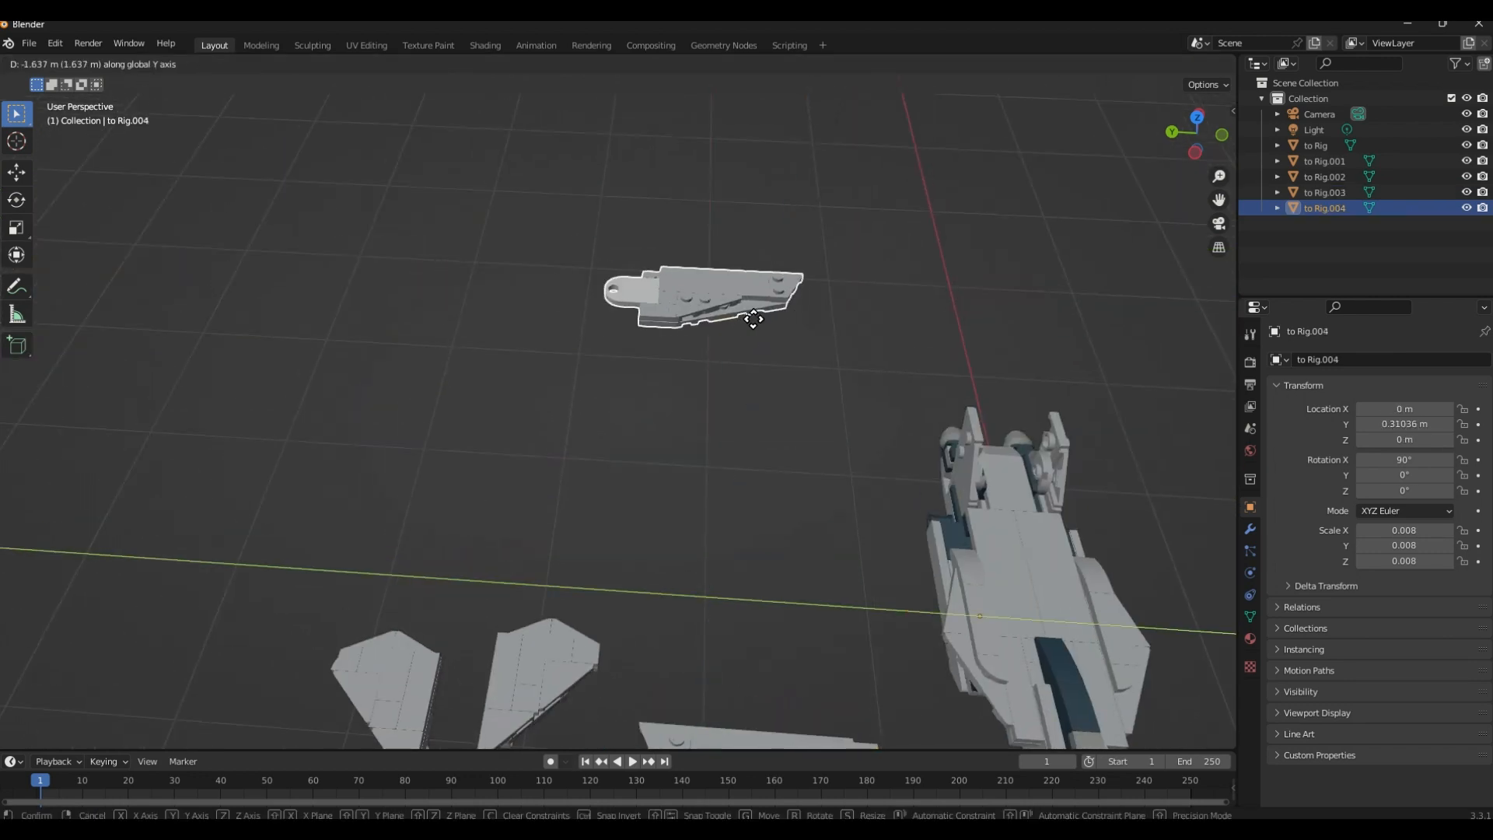
pyautogui.press('x')
pyautogui.click(929, 108)
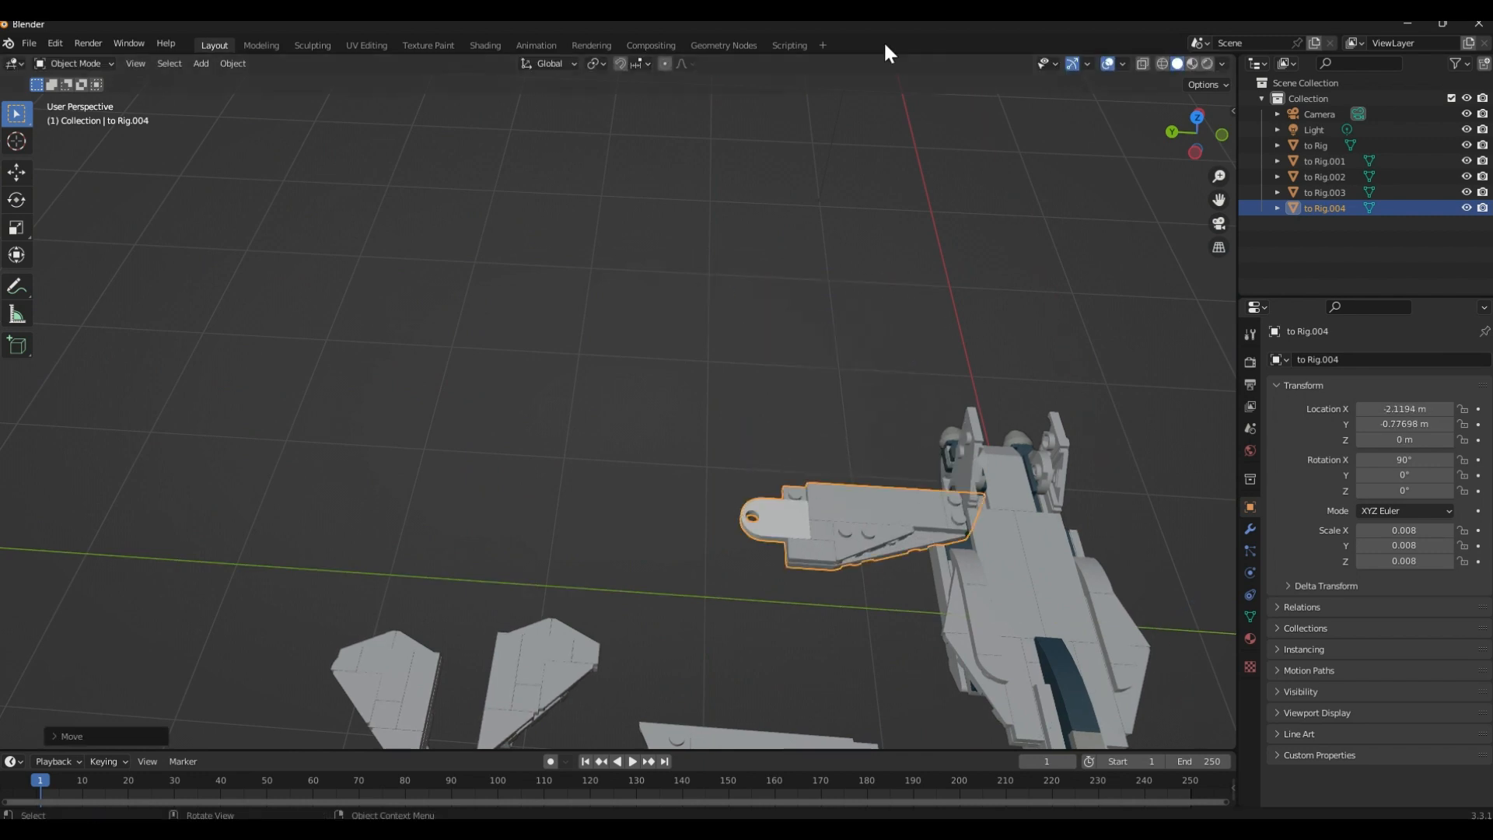
# Move the same large wing farther along X to about -2.67 m
pyautogui.keyDown('shift'); pyautogui.moveTo(925, 315); pyautogui.dragTo(682, 87, button='middle'); pyautogui.keyUp('shift')
pyautogui.press('g')
pyautogui.press('x')
pyautogui.click(716, 389)
pyautogui.moveTo(671, 364); pyautogui.dragTo(735, 356, button='middle')
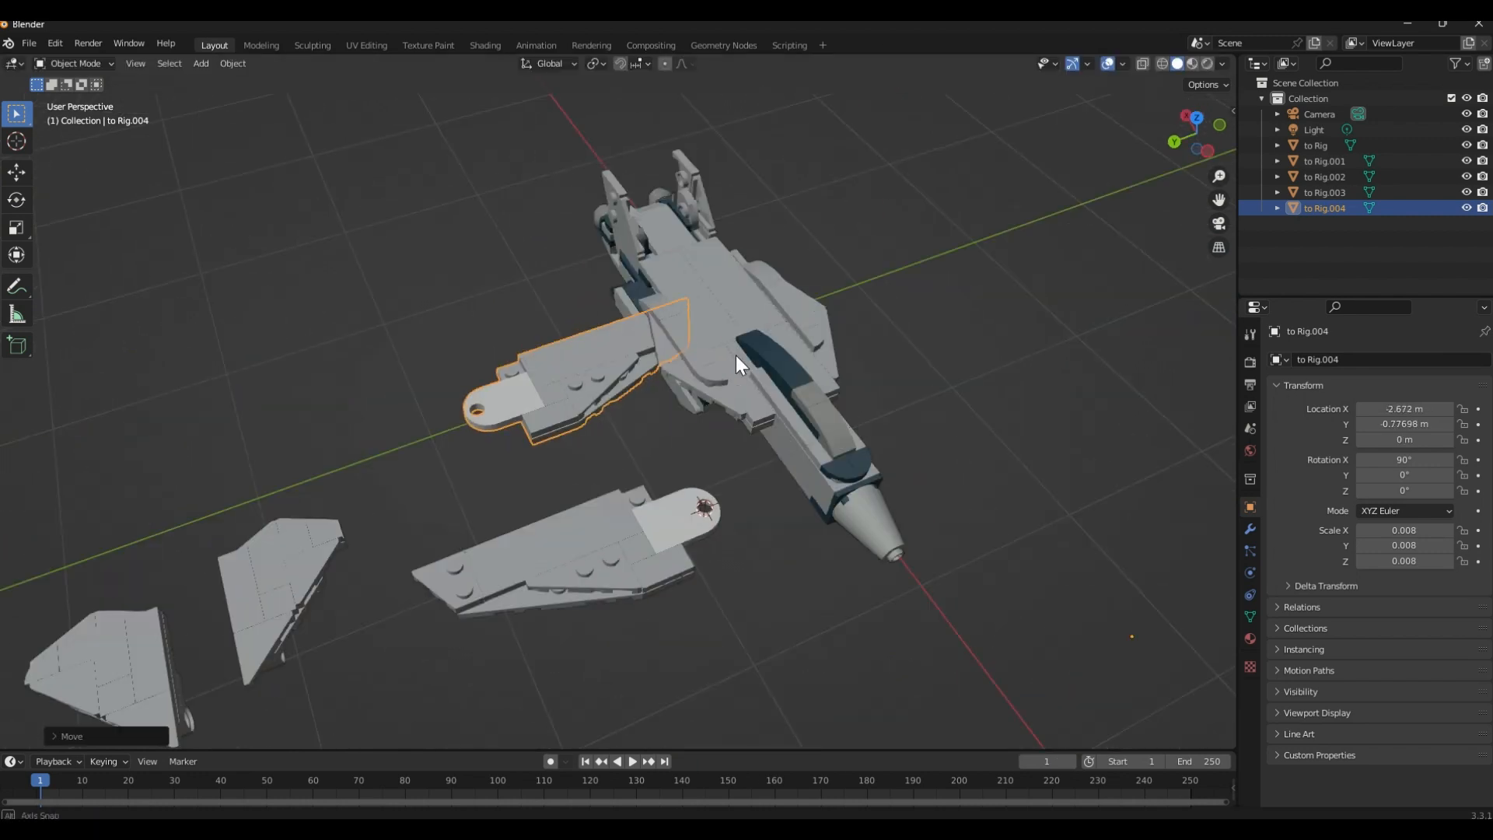
# Enter Edit Mode on the second large wing and select all inner wall faces of its pivot hole with Pick Shortest Path
pyautogui.scroll(4, 808, 334)
pyautogui.keyDown('shift'); pyautogui.moveTo(906, 310); pyautogui.dragTo(1074, 311, button='middle'); pyautogui.keyUp('shift')
pyautogui.scroll(-2, 671, 343)
pyautogui.scroll(5, 654, 389)
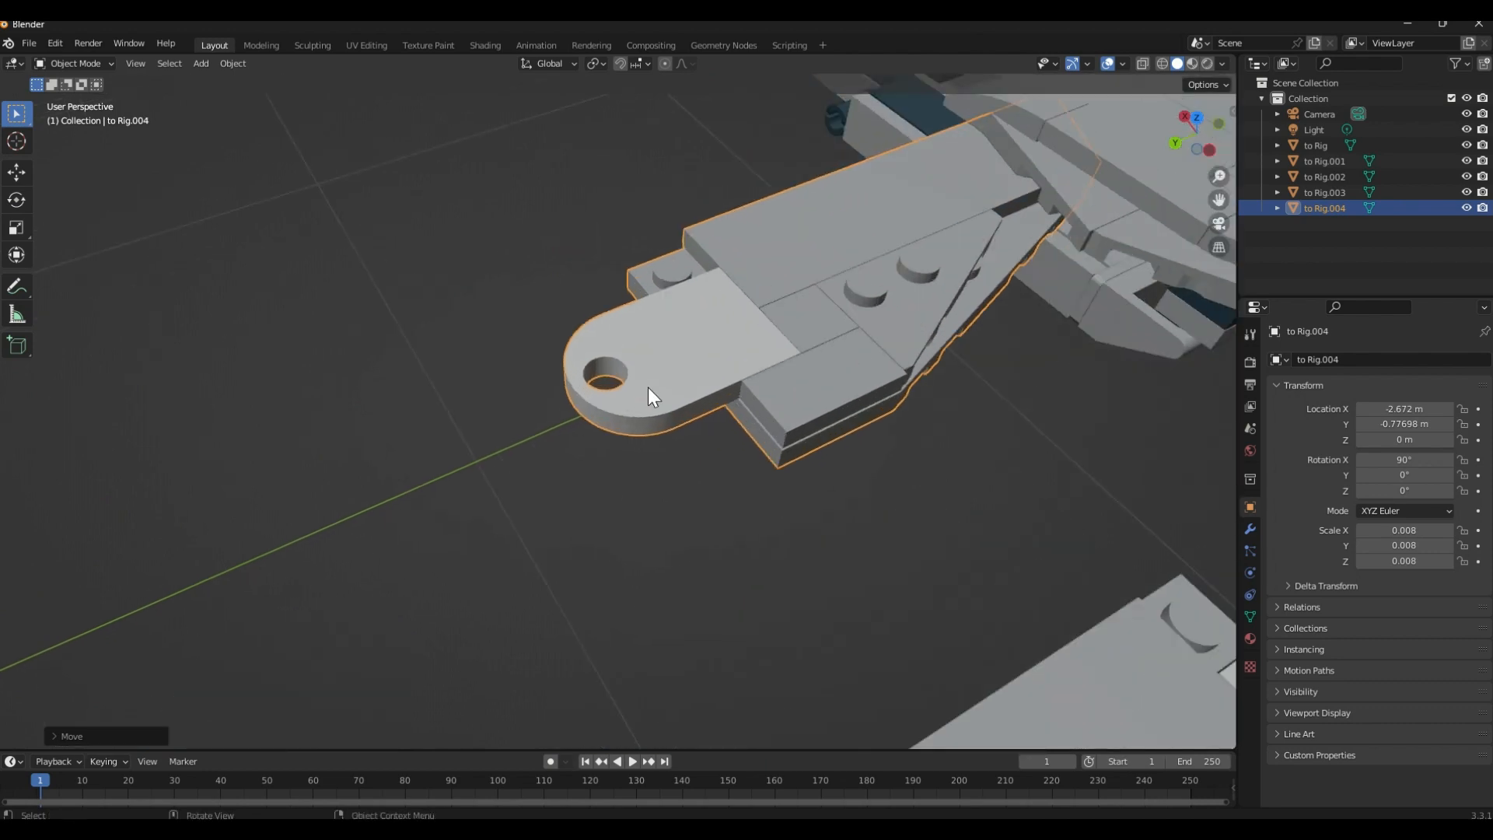
pyautogui.press('Tab')
pyautogui.scroll(5, 573, 376)
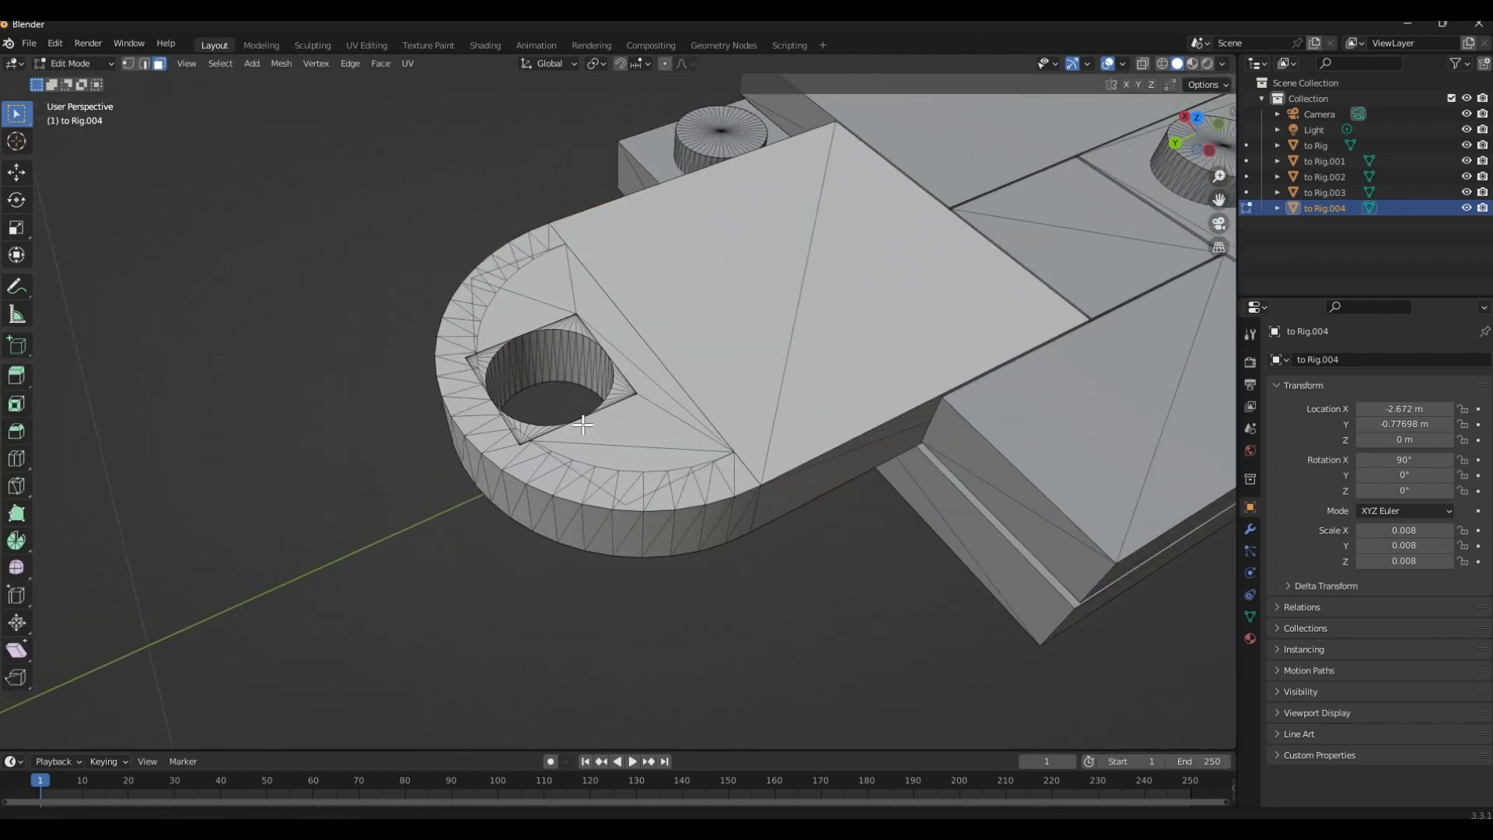
pyautogui.keyDown('shift'); pyautogui.click(511, 391); pyautogui.keyUp('shift')
pyautogui.keyDown('ctrl'); pyautogui.click(407, 458); pyautogui.keyUp('ctrl')
pyautogui.moveTo(475, 467); pyautogui.dragTo(780, 459, button='middle')
pyautogui.keyDown('ctrl'); pyautogui.click(724, 540); pyautogui.keyUp('ctrl')
pyautogui.moveTo(723, 540); pyautogui.dragTo(415, 551, button='middle')
pyautogui.keyDown('ctrl'); pyautogui.click(470, 516); pyautogui.keyUp('ctrl')
pyautogui.keyDown('ctrl'); pyautogui.click(399, 576); pyautogui.keyUp('ctrl')
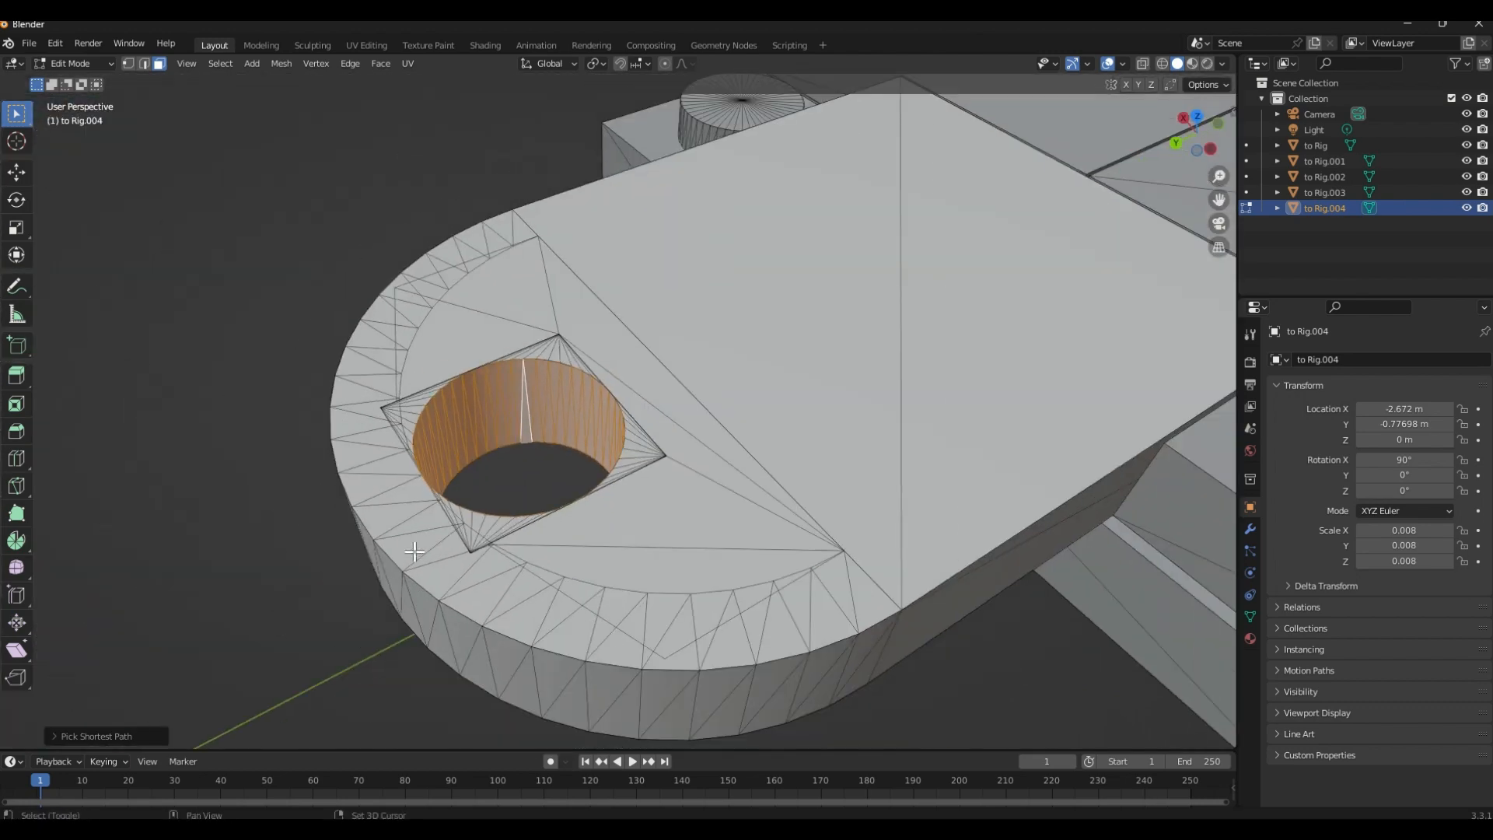
# Snap the 3D cursor to the selected hole faces and set the second large wing's origin to it in Object Mode
pyautogui.click(399, 643)
pyautogui.press('Tab')
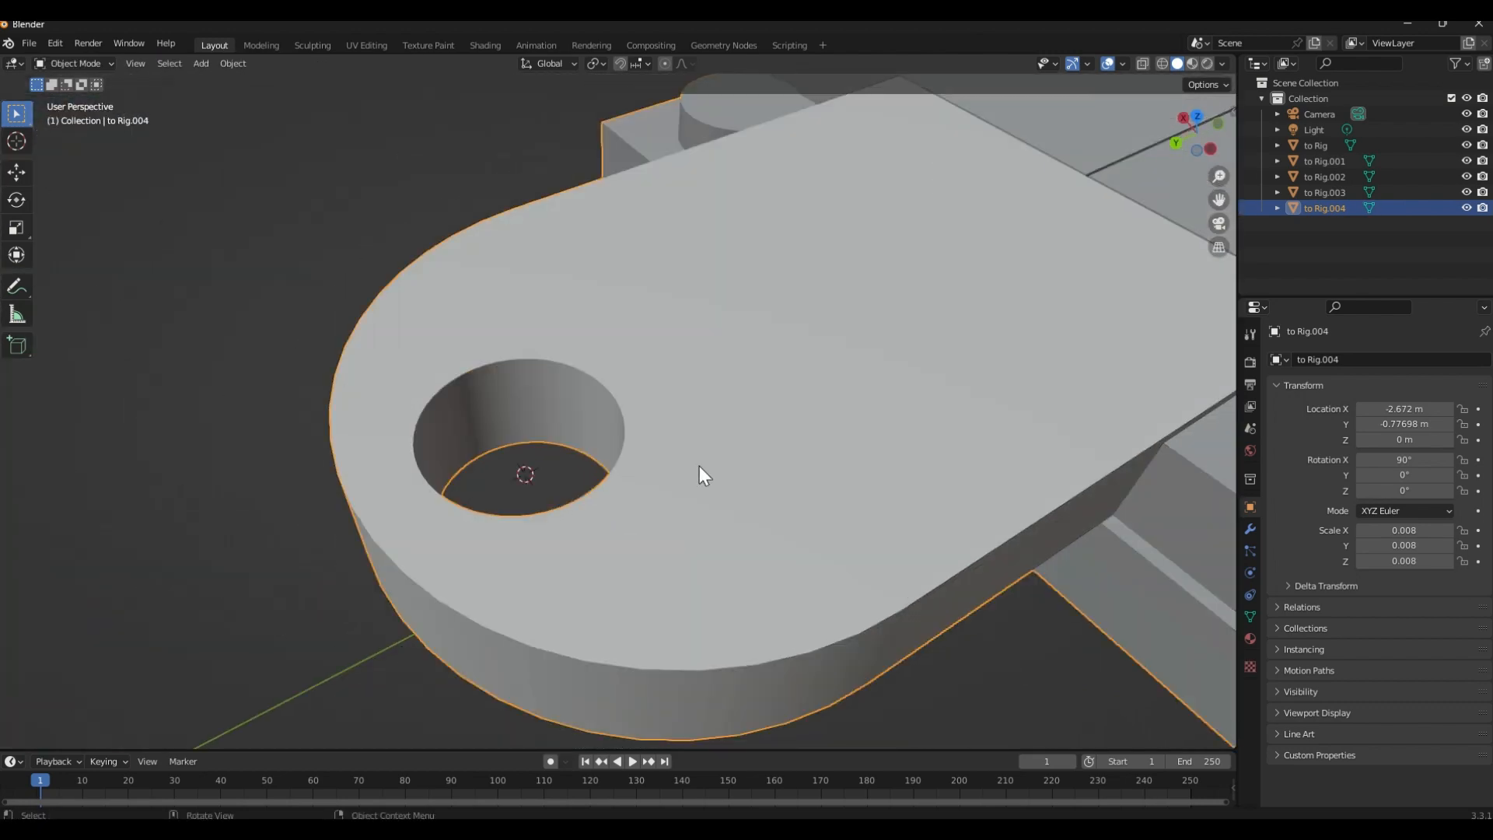
pyautogui.rightClick(700, 468)
pyautogui.moveTo(700, 466)
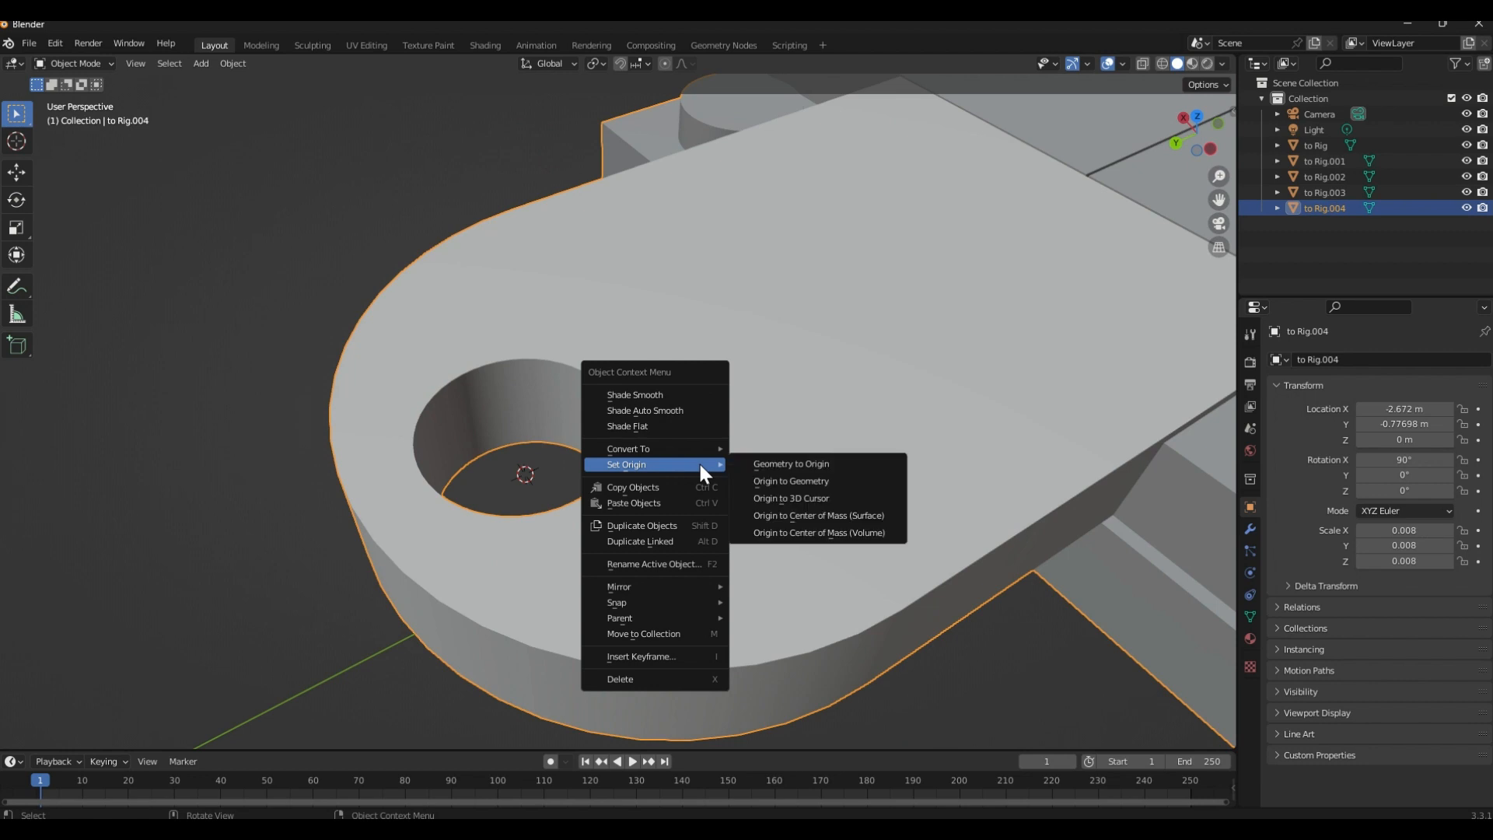
pyautogui.click(797, 494)
# Move the second large wing along Y, away from the jet body
pyautogui.scroll(-12, 787, 501)
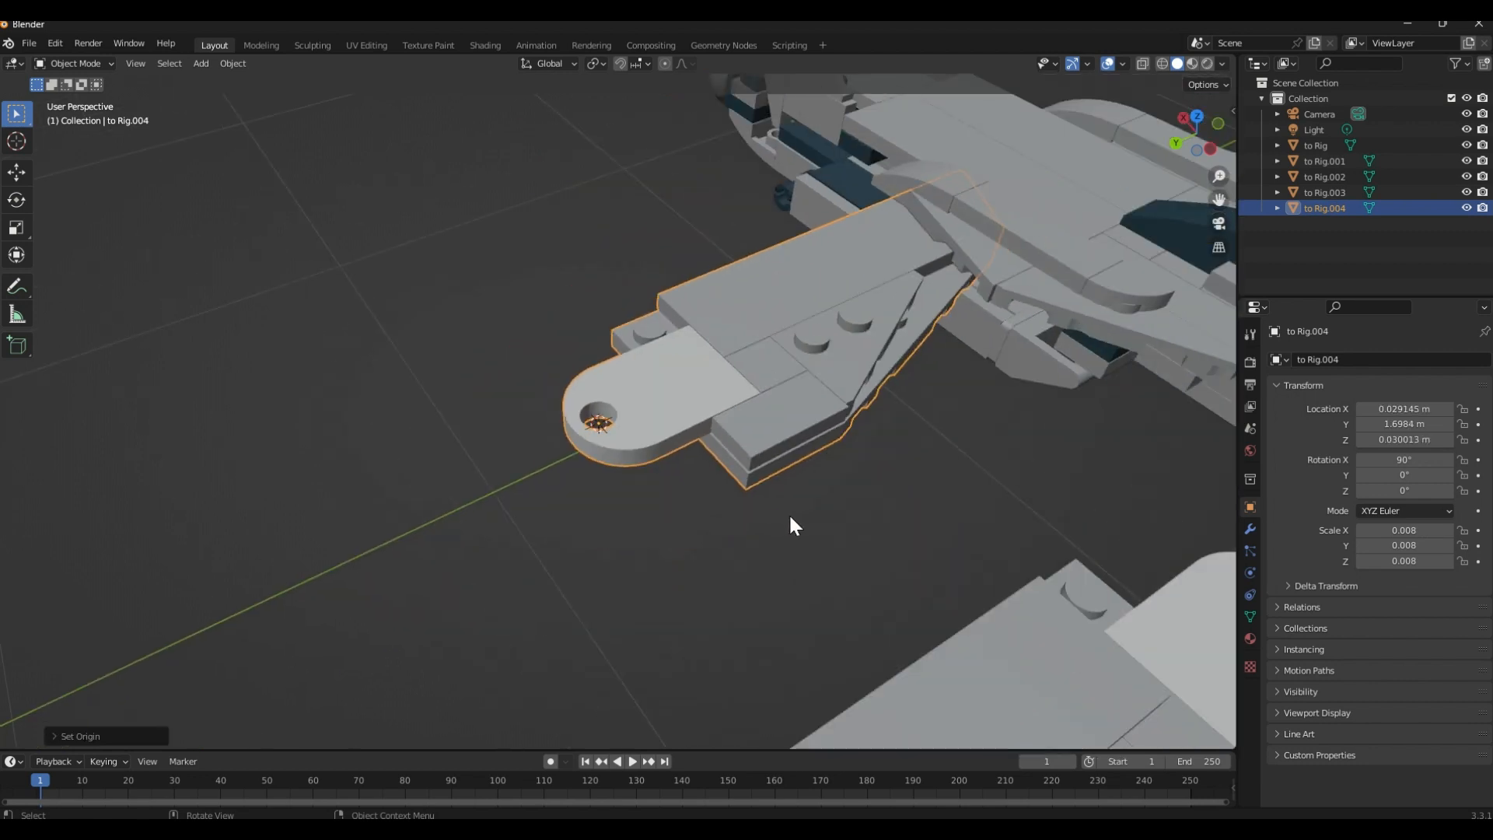
pyautogui.moveTo(757, 482); pyautogui.dragTo(658, 436, button='middle')
pyautogui.click(702, 429)
pyautogui.scroll(-1, 622, 412)
pyautogui.click(567, 377)
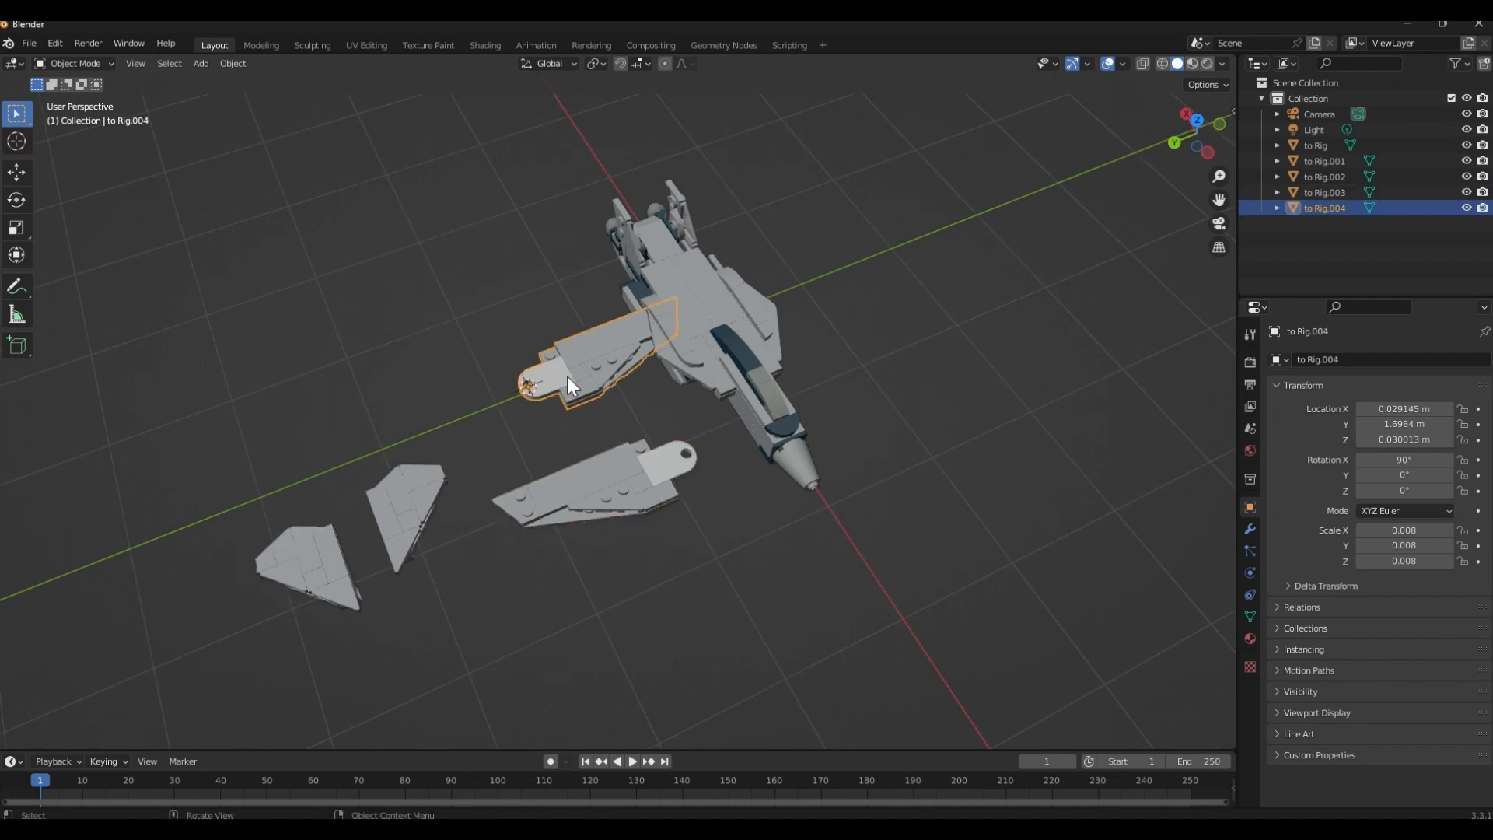
pyautogui.press('g')
pyautogui.press('y')
pyautogui.click(479, 394)
# Select the small wing nearest the large wings and enter Edit Mode on it, close to its round hinge
pyautogui.click(422, 522)
pyautogui.moveTo(421, 521); pyautogui.dragTo(604, 413, button='middle')
pyautogui.scroll(-2, 534, 457)
pyautogui.scroll(5, 541, 459)
pyautogui.scroll(6, 560, 436)
pyautogui.scroll(-4, 594, 379)
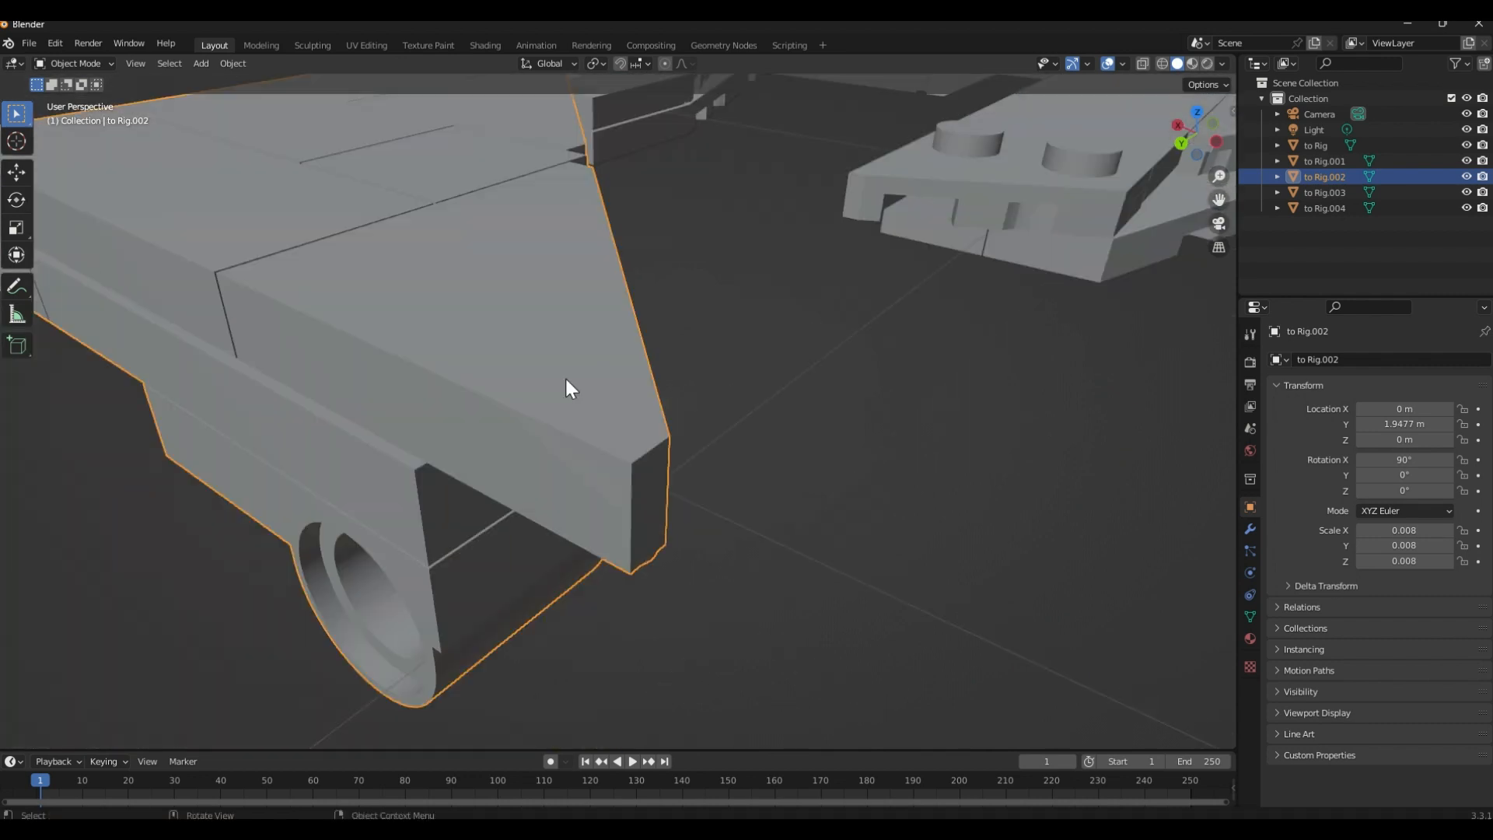
pyautogui.press('Tab')
pyautogui.scroll(3, 534, 410)
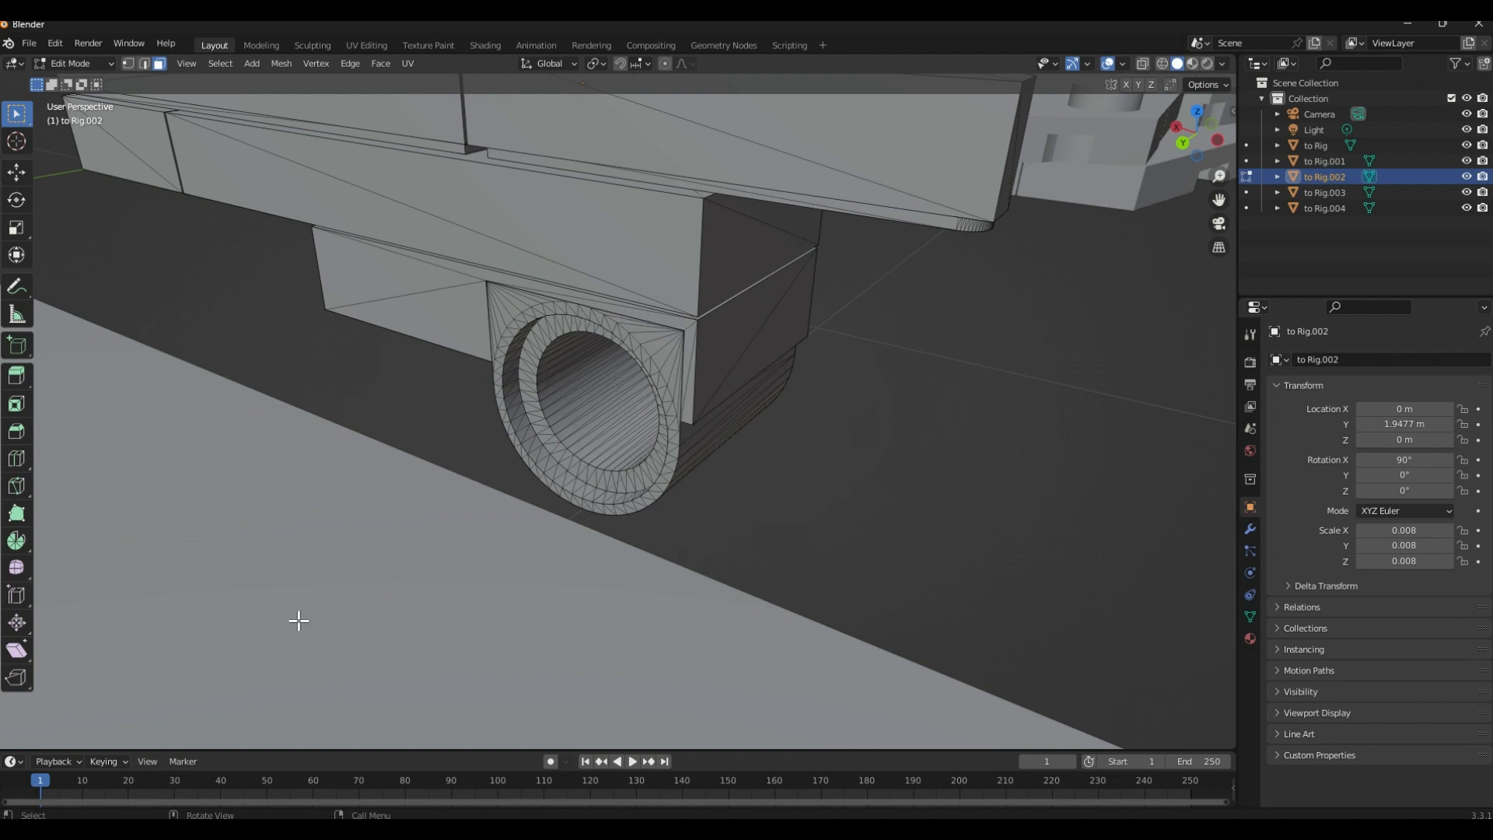
# Examine the round hinge tube underneath the small wing and return to Object Mode
pyautogui.moveTo(584, 426); pyautogui.dragTo(450, 503, button='middle')
pyautogui.scroll(-5, 440, 505)
pyautogui.scroll(4, 432, 510)
pyautogui.scroll(-4, 428, 507)
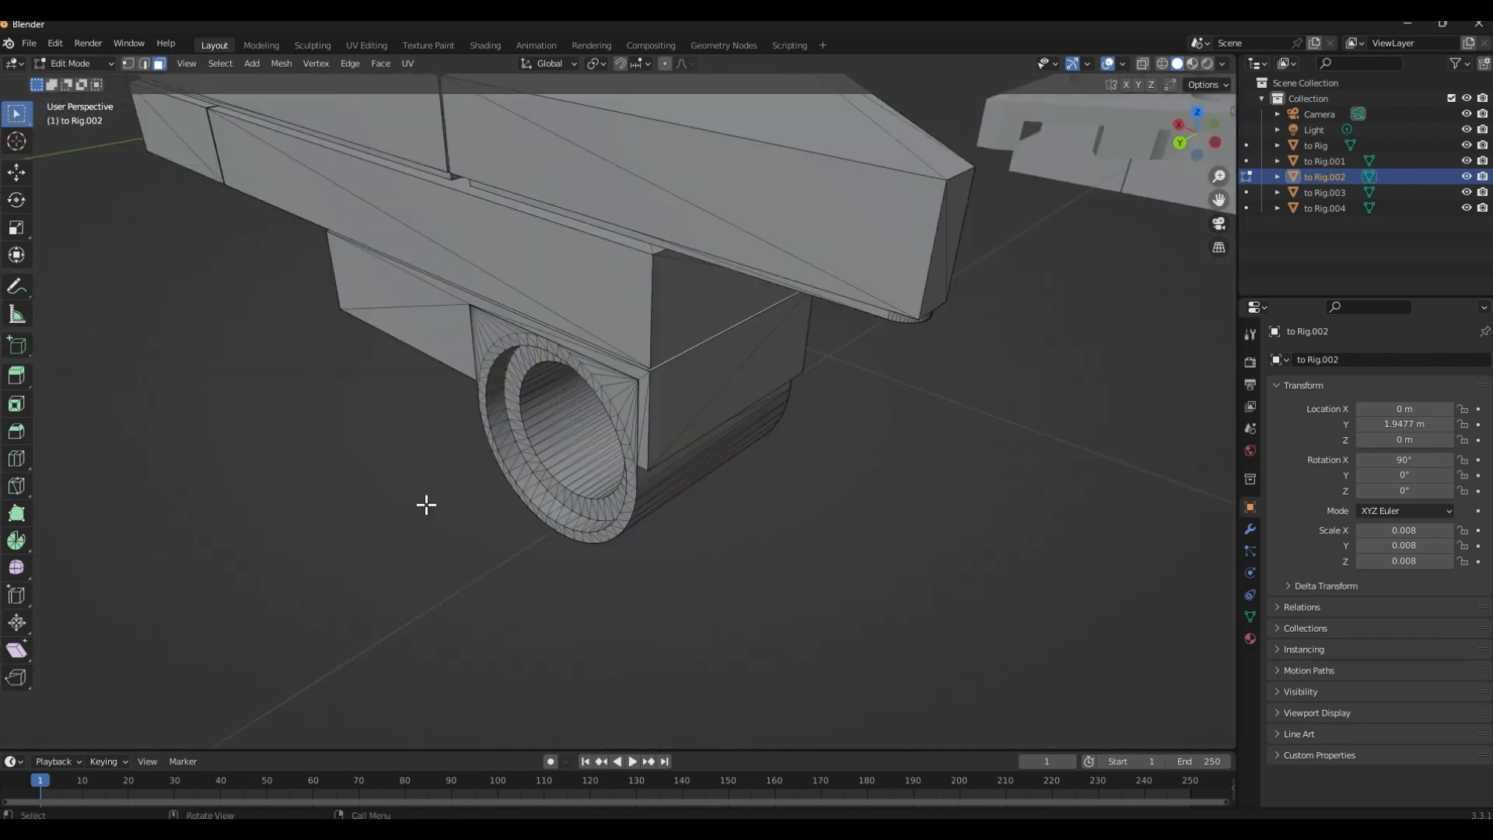
pyautogui.scroll(-3, 481, 440)
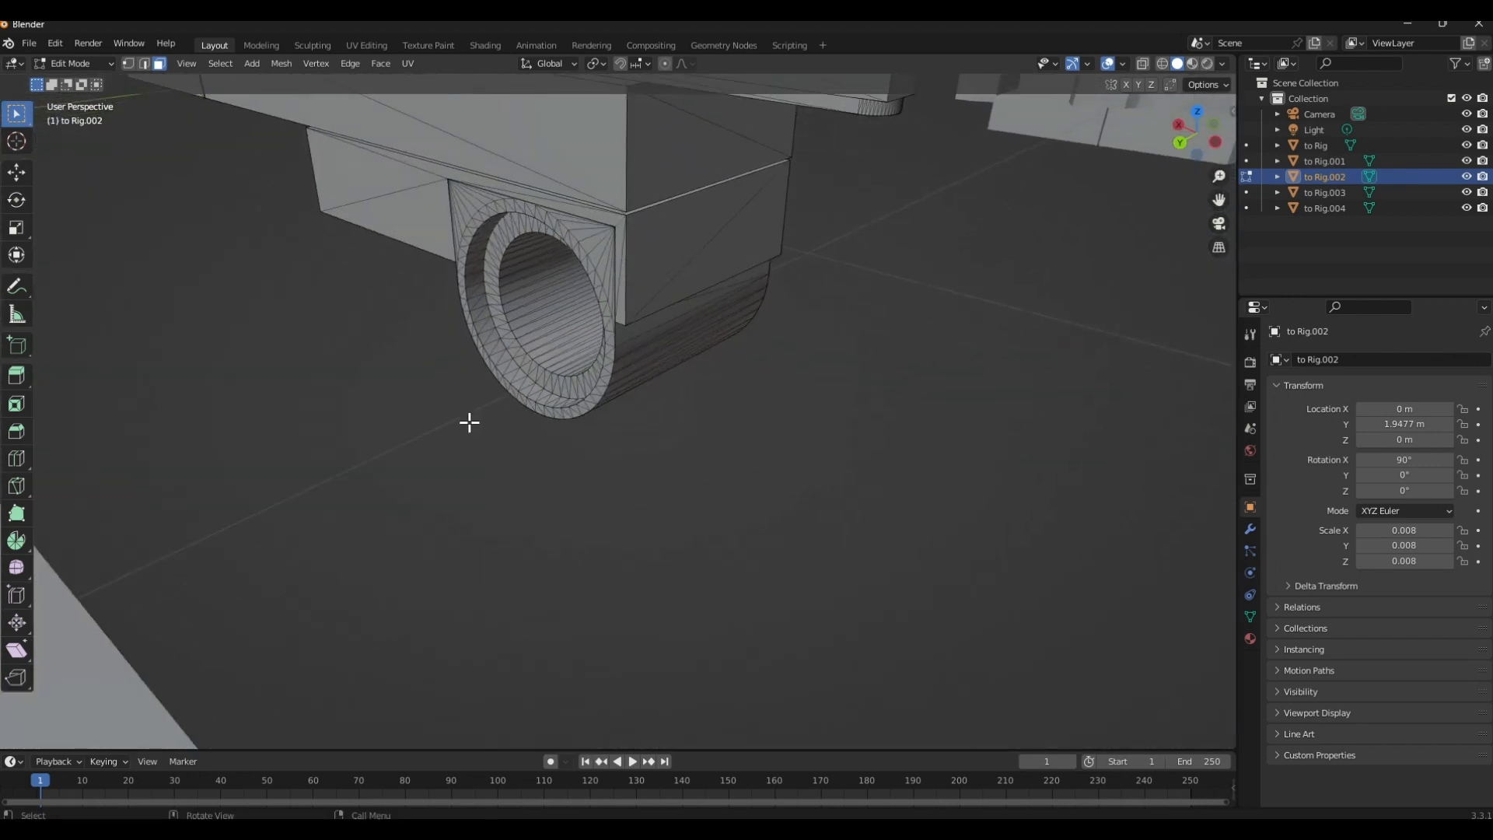
pyautogui.scroll(7, 480, 440)
pyautogui.moveTo(479, 439); pyautogui.dragTo(400, 423, button='middle')
pyautogui.scroll(-2, 401, 420)
pyautogui.scroll(2, 403, 417)
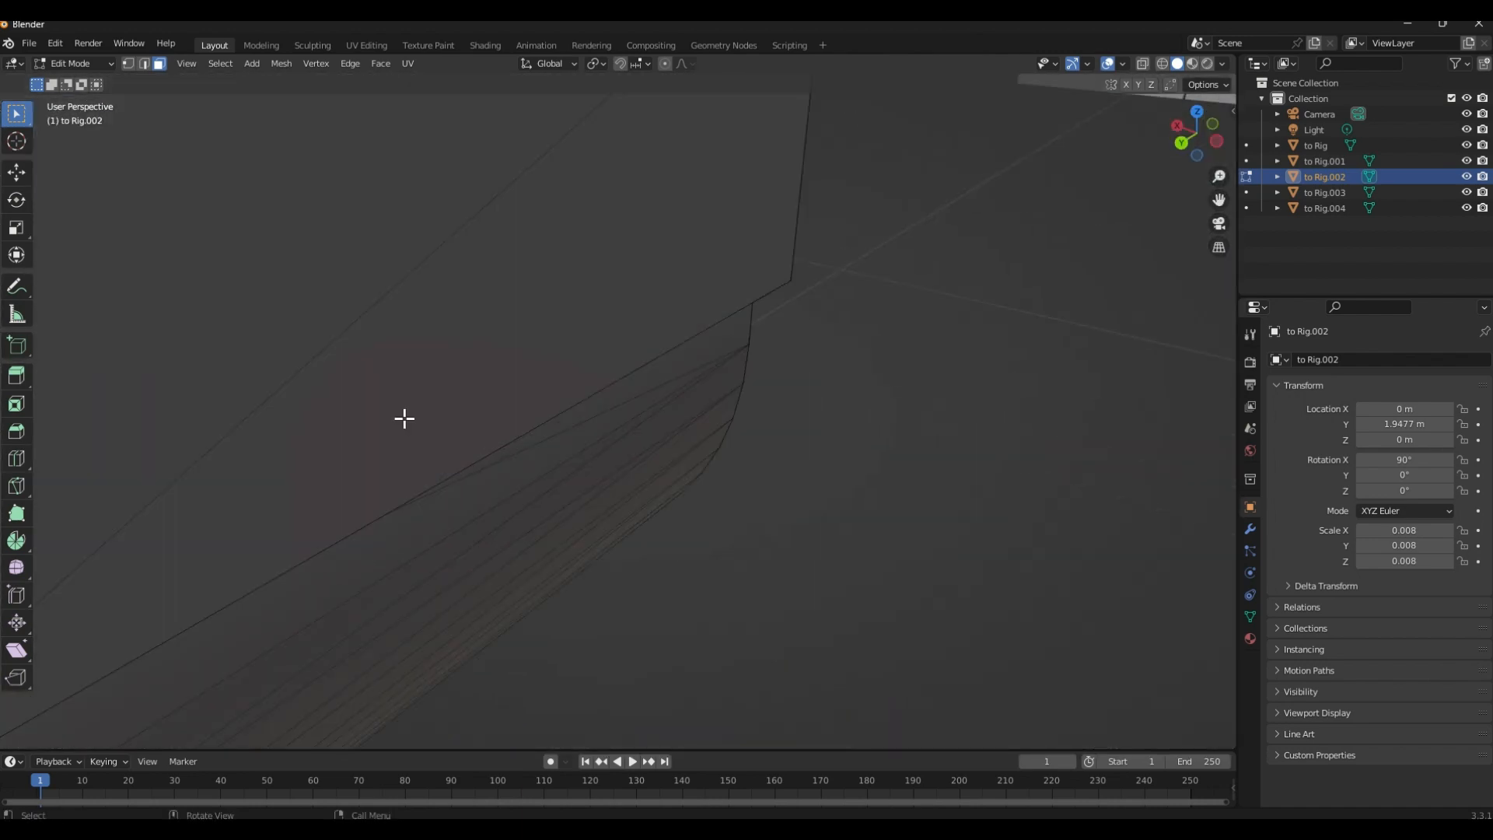
pyautogui.press('Tab')
# Move the small wing into open space, to about -1.55 m in X and 0.29 m in Y
pyautogui.scroll(-10, 389, 427)
pyautogui.scroll(-2, 370, 437)
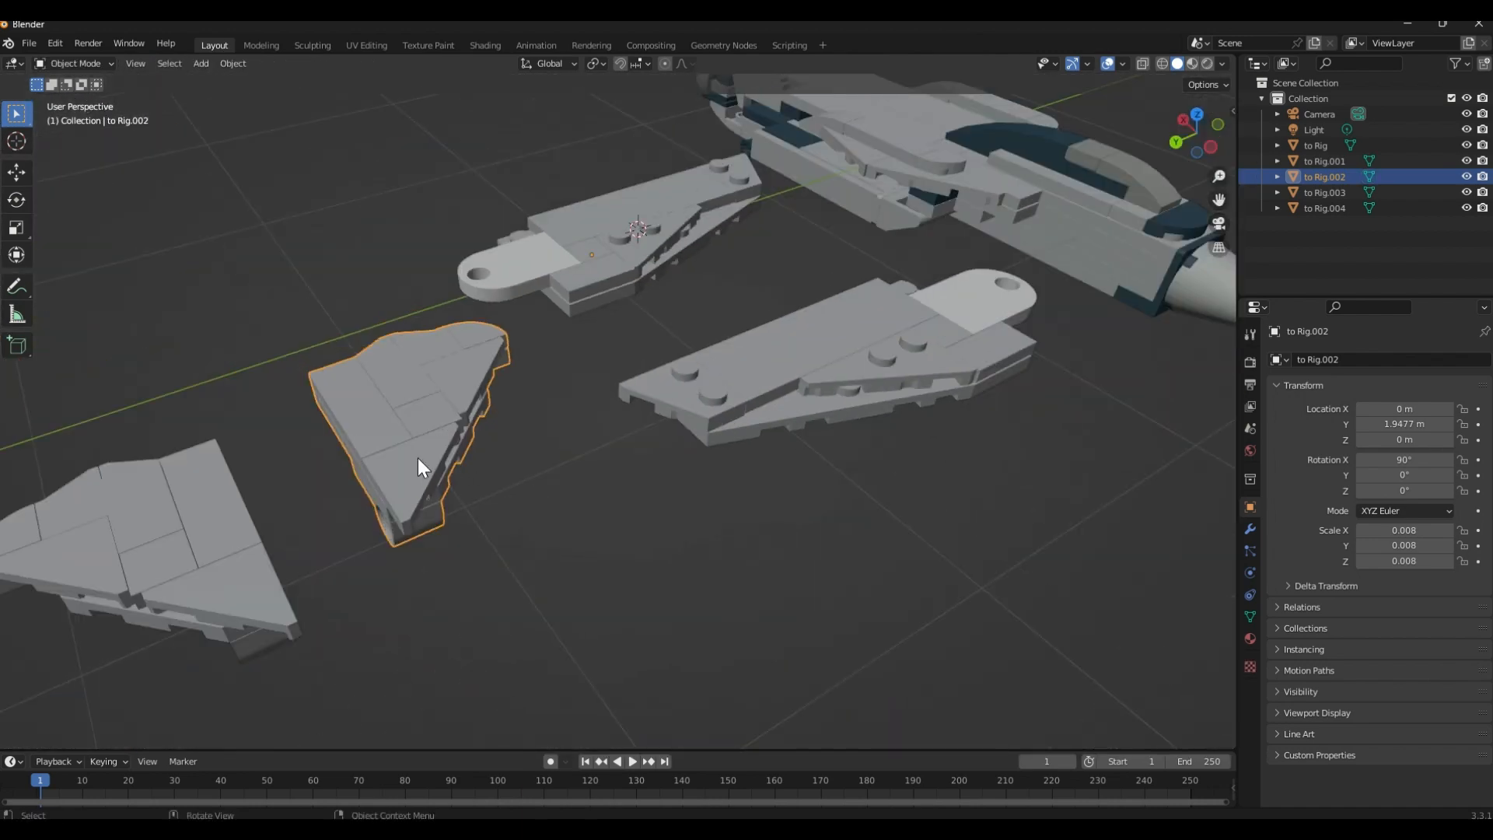
pyautogui.press('g')
pyautogui.click(665, 720)
pyautogui.moveTo(665, 721); pyautogui.dragTo(423, 524, button='middle')
pyautogui.press('g')
pyautogui.press('y')
pyautogui.click(711, 462)
# In Edit Mode, select the full ring of faces around the small wing's hinge opening and snap the 3D cursor to the selection
pyautogui.moveTo(711, 463); pyautogui.dragTo(583, 501, button='middle')
pyautogui.scroll(12, 584, 500)
pyautogui.scroll(5, 606, 488)
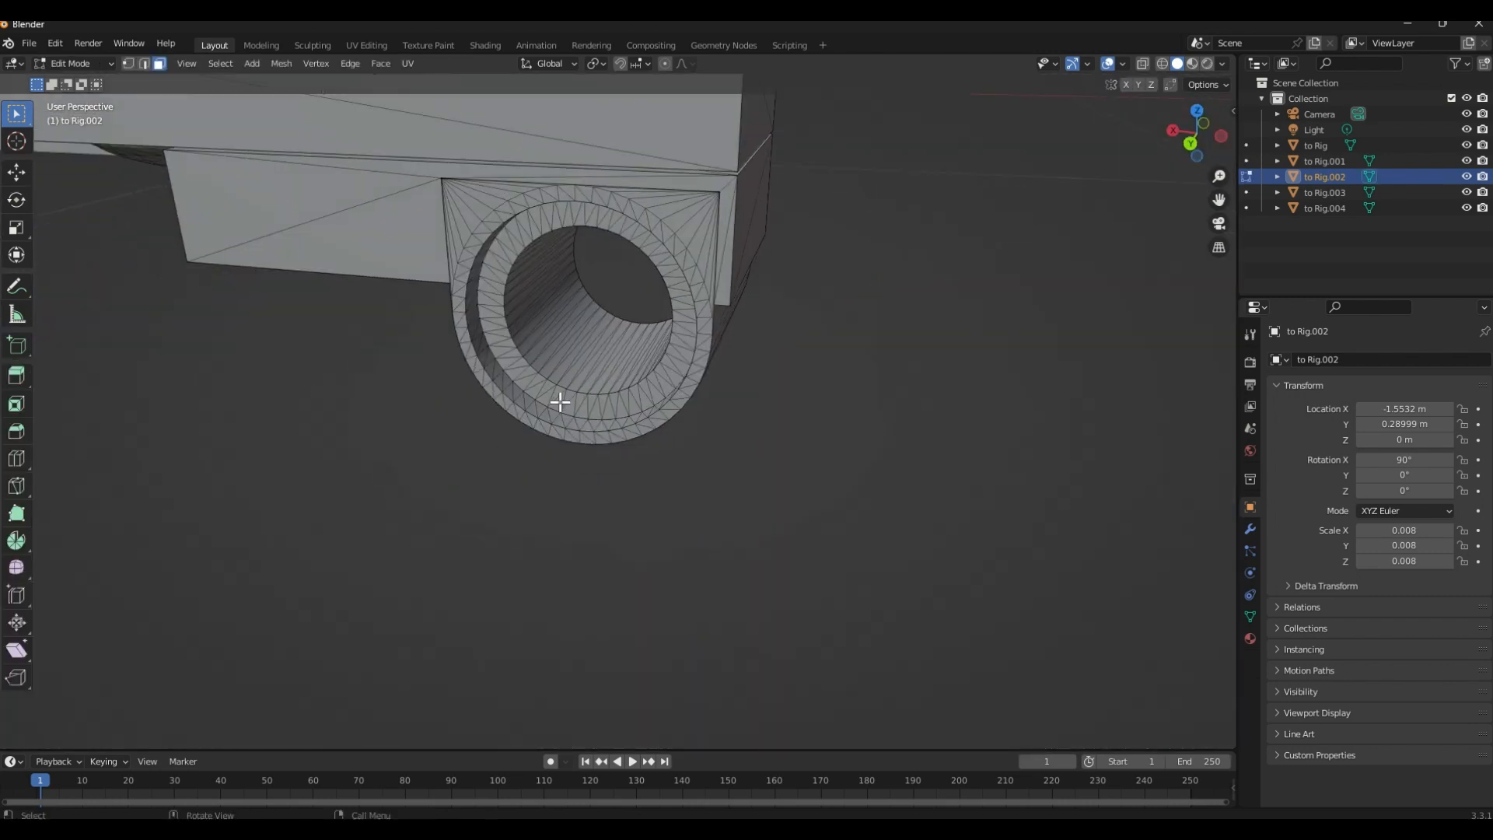
pyautogui.keyDown('shift'); pyautogui.moveTo(560, 402); pyautogui.dragTo(524, 501, button='middle'); pyautogui.keyUp('shift')
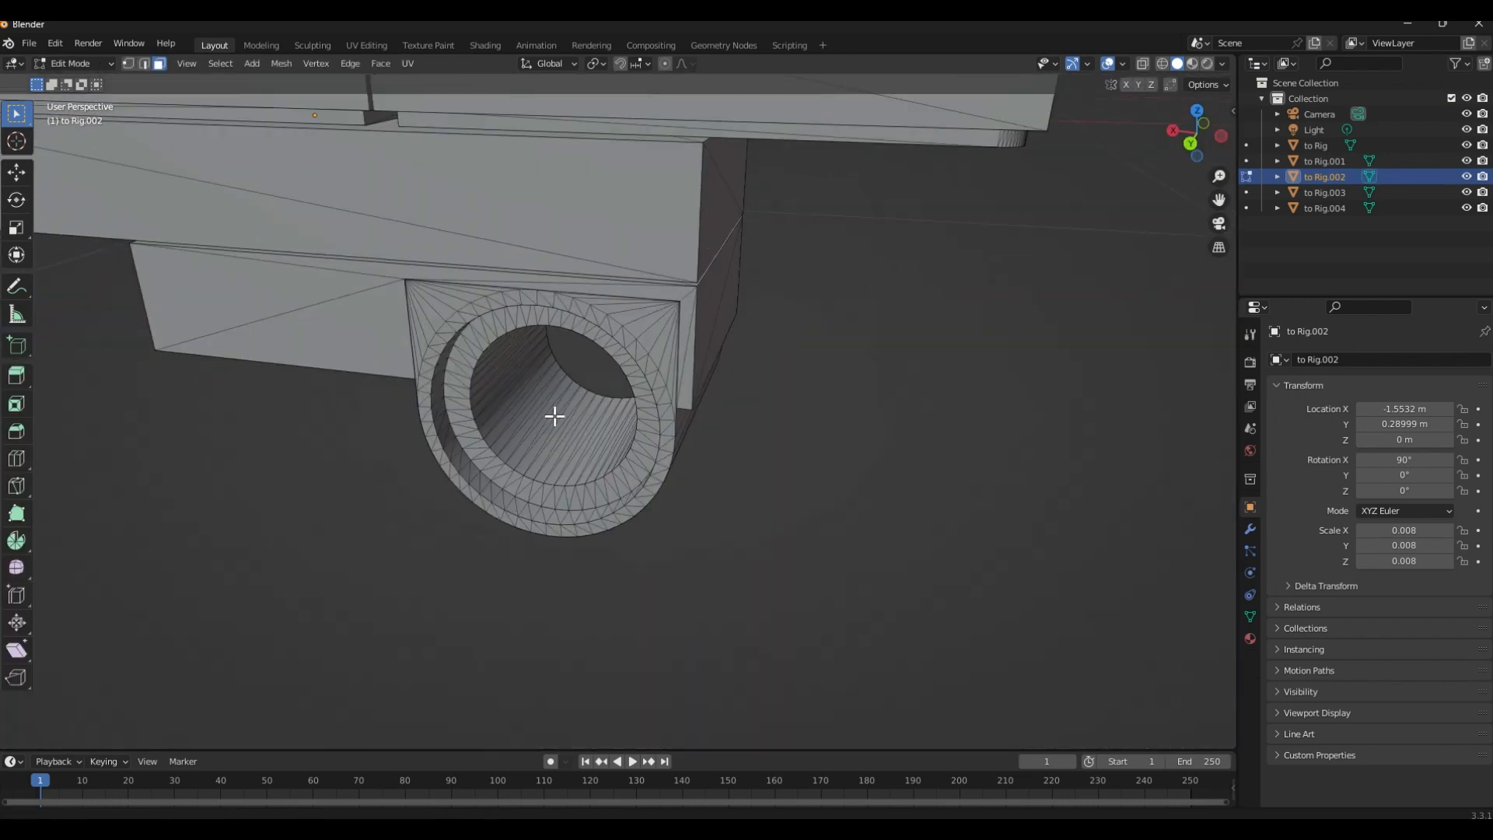
pyautogui.click(542, 319)
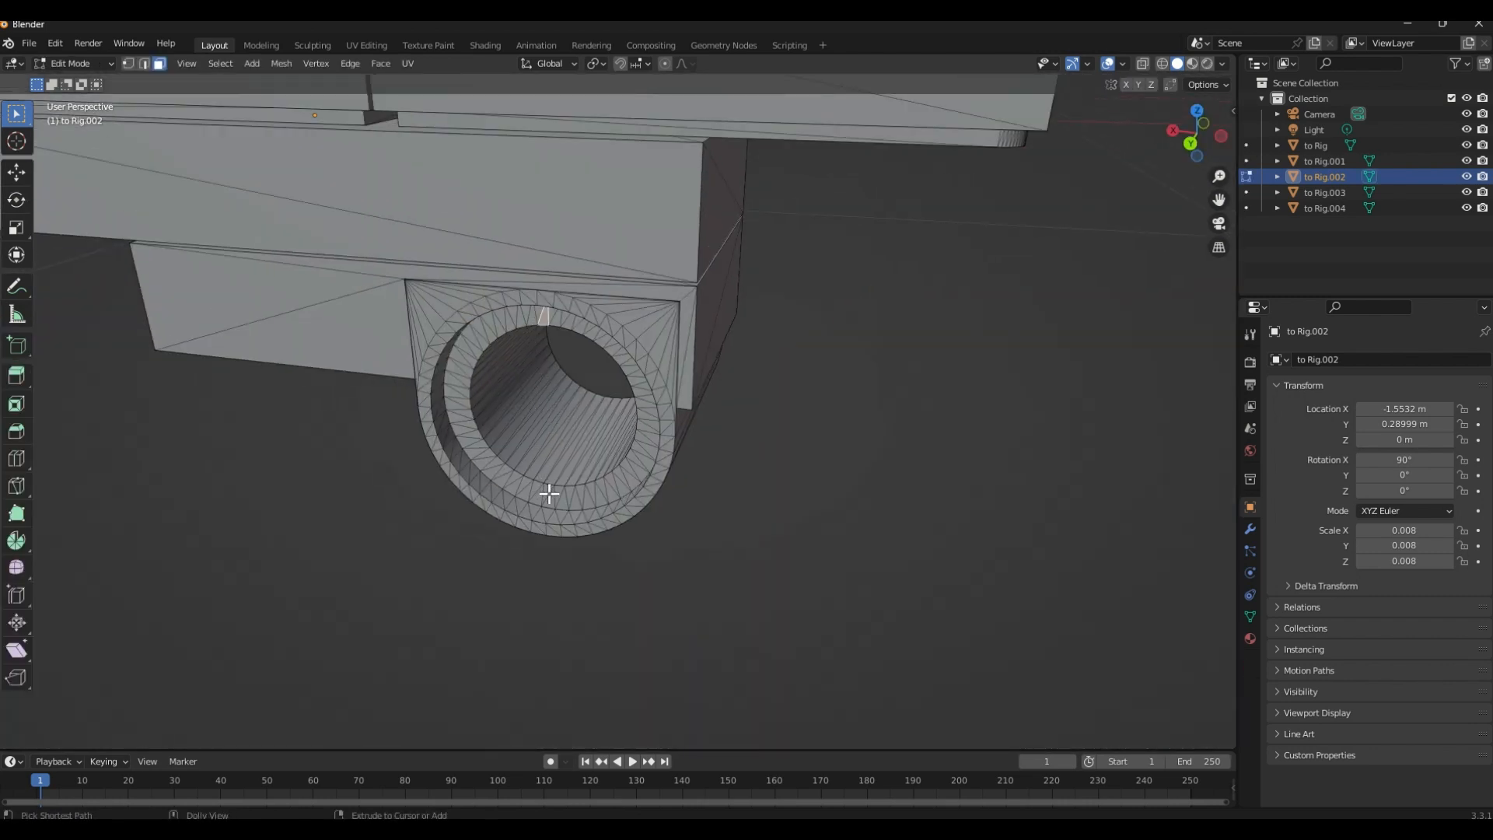
pyautogui.keyDown('ctrl'); pyautogui.click(549, 494); pyautogui.keyUp('ctrl')
pyautogui.keyDown('ctrl'); pyautogui.click(577, 325); pyautogui.keyUp('ctrl')
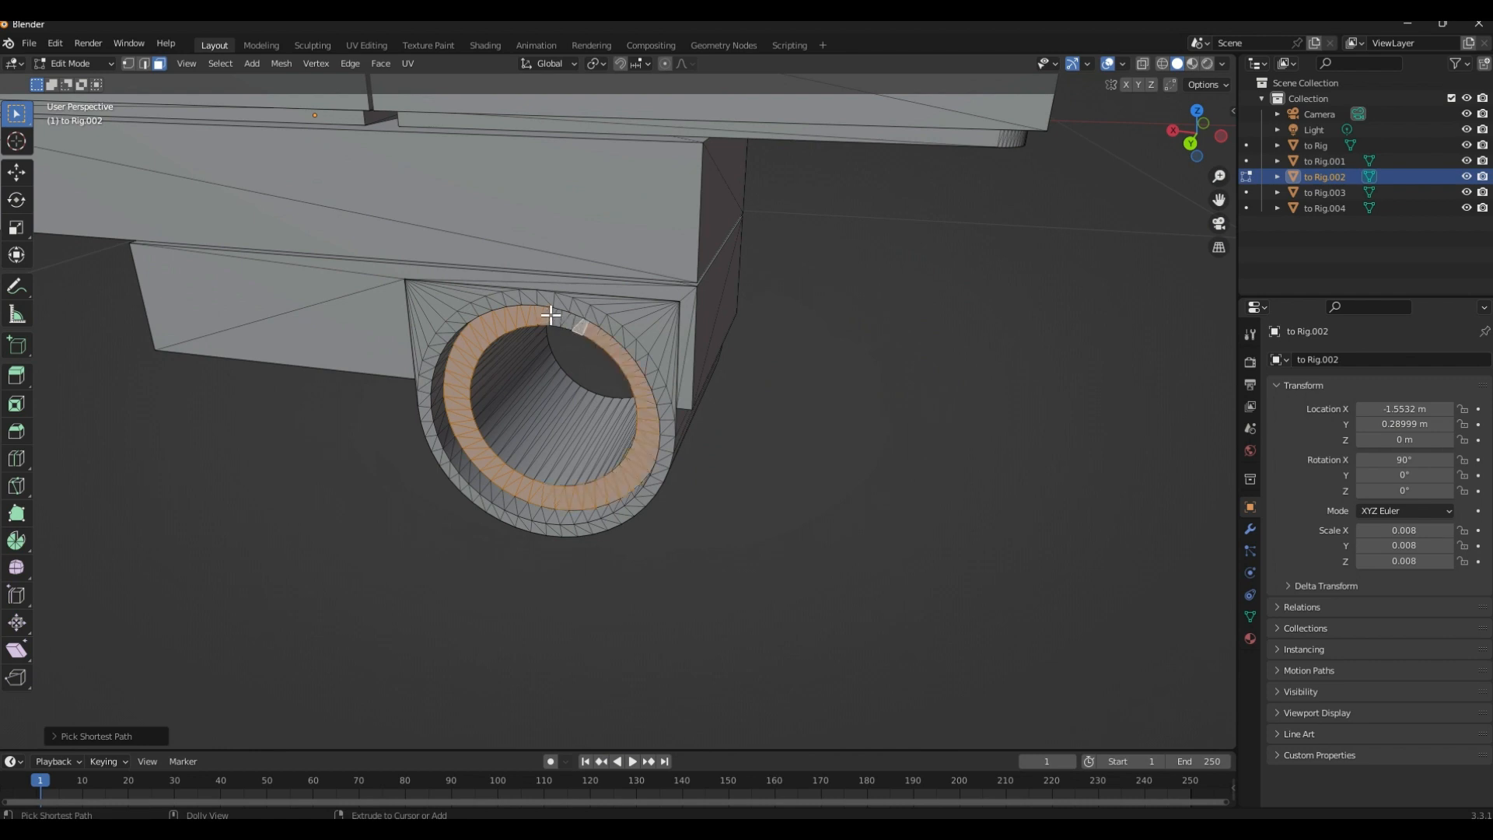
pyautogui.keyDown('ctrl'); pyautogui.click(550, 315); pyautogui.keyUp('ctrl')
pyautogui.hotkey('shift', 's')
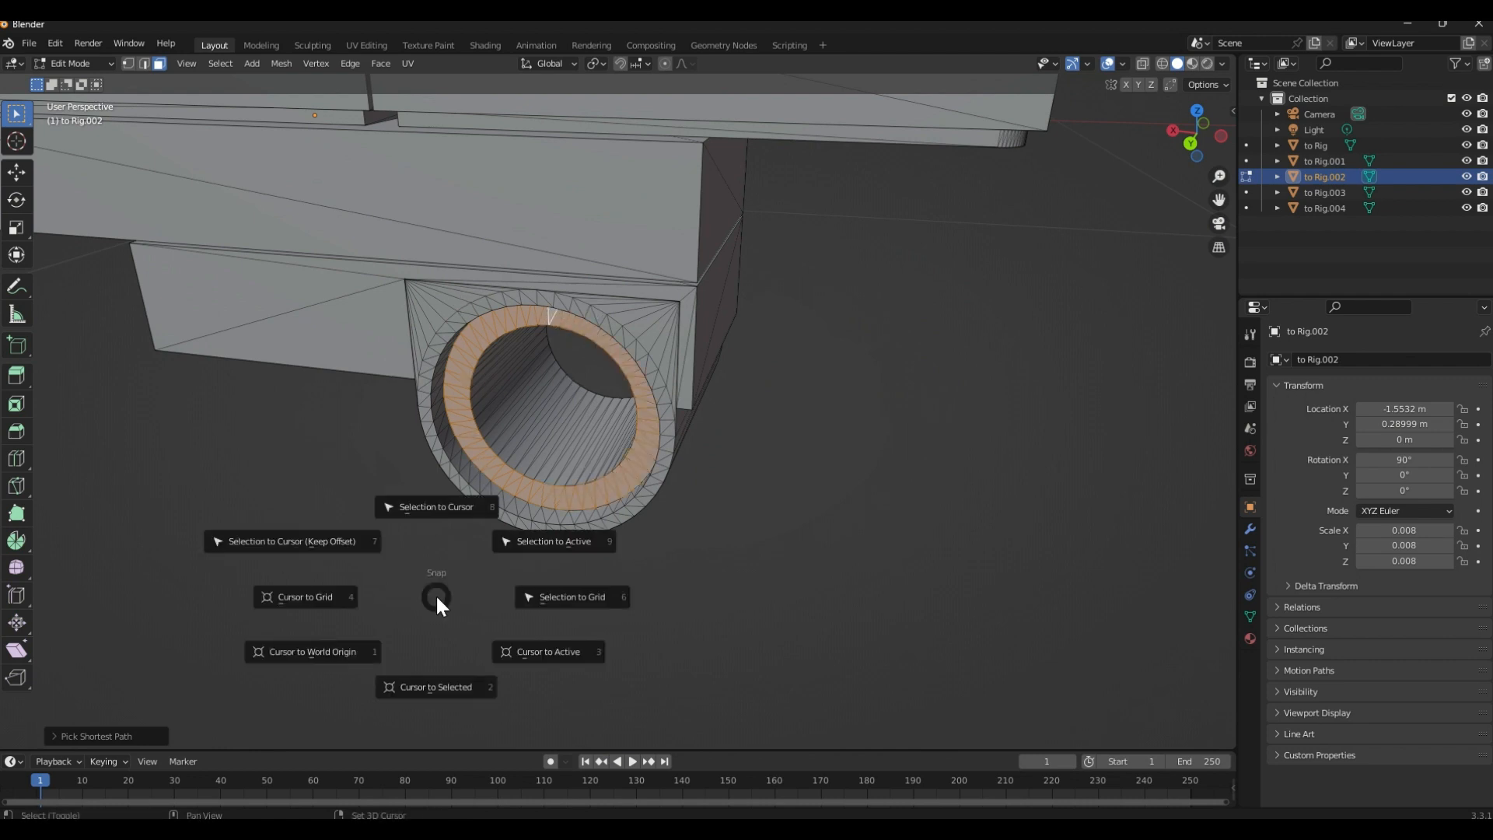
pyautogui.click(428, 664)
# Return to Object Mode and set the small wing's origin to the 3D cursor at its hinge
pyautogui.press('Tab')
pyautogui.rightClick(602, 290)
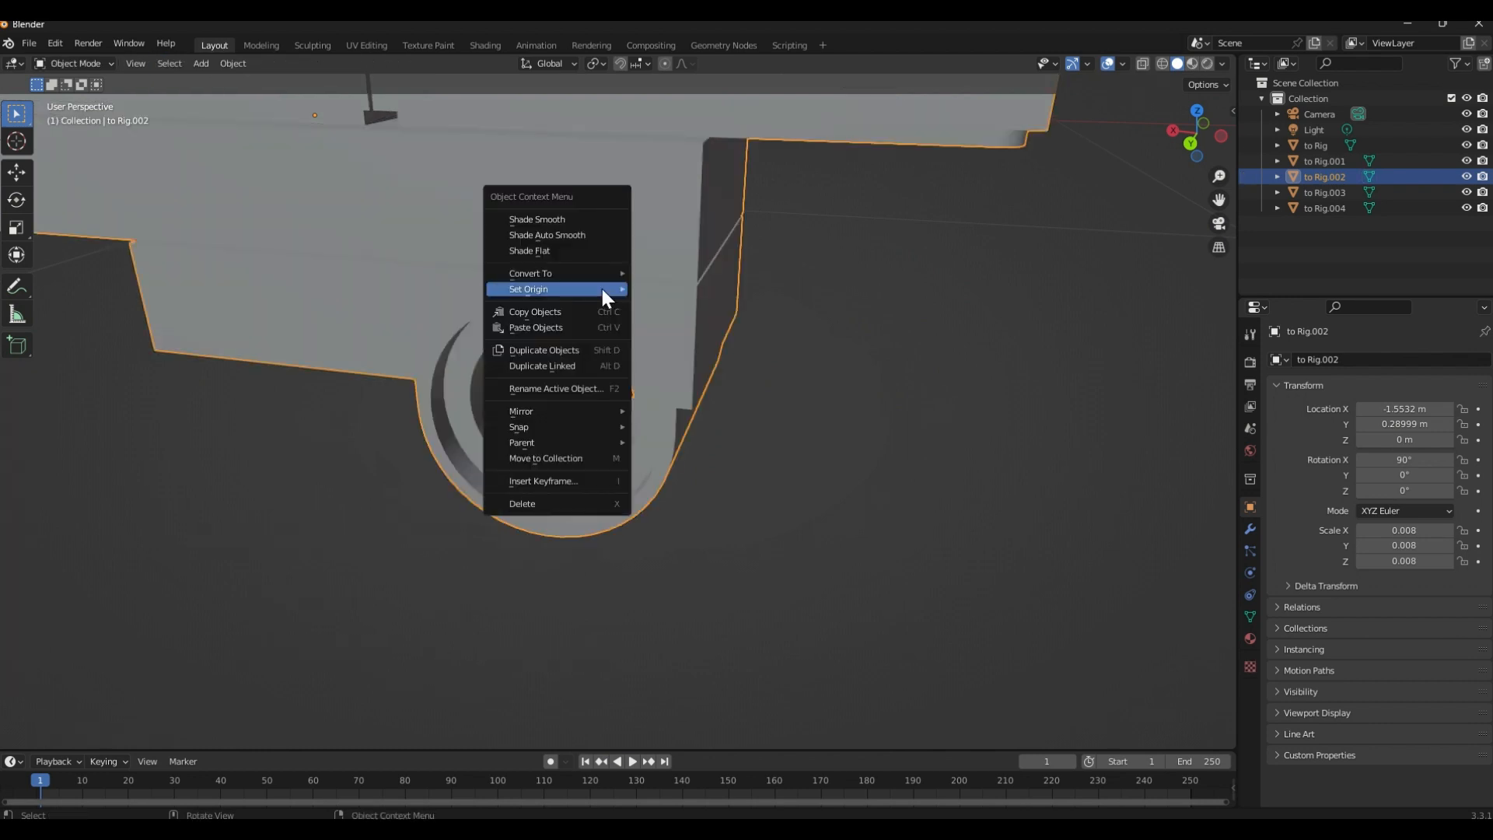
pyautogui.moveTo(603, 291)
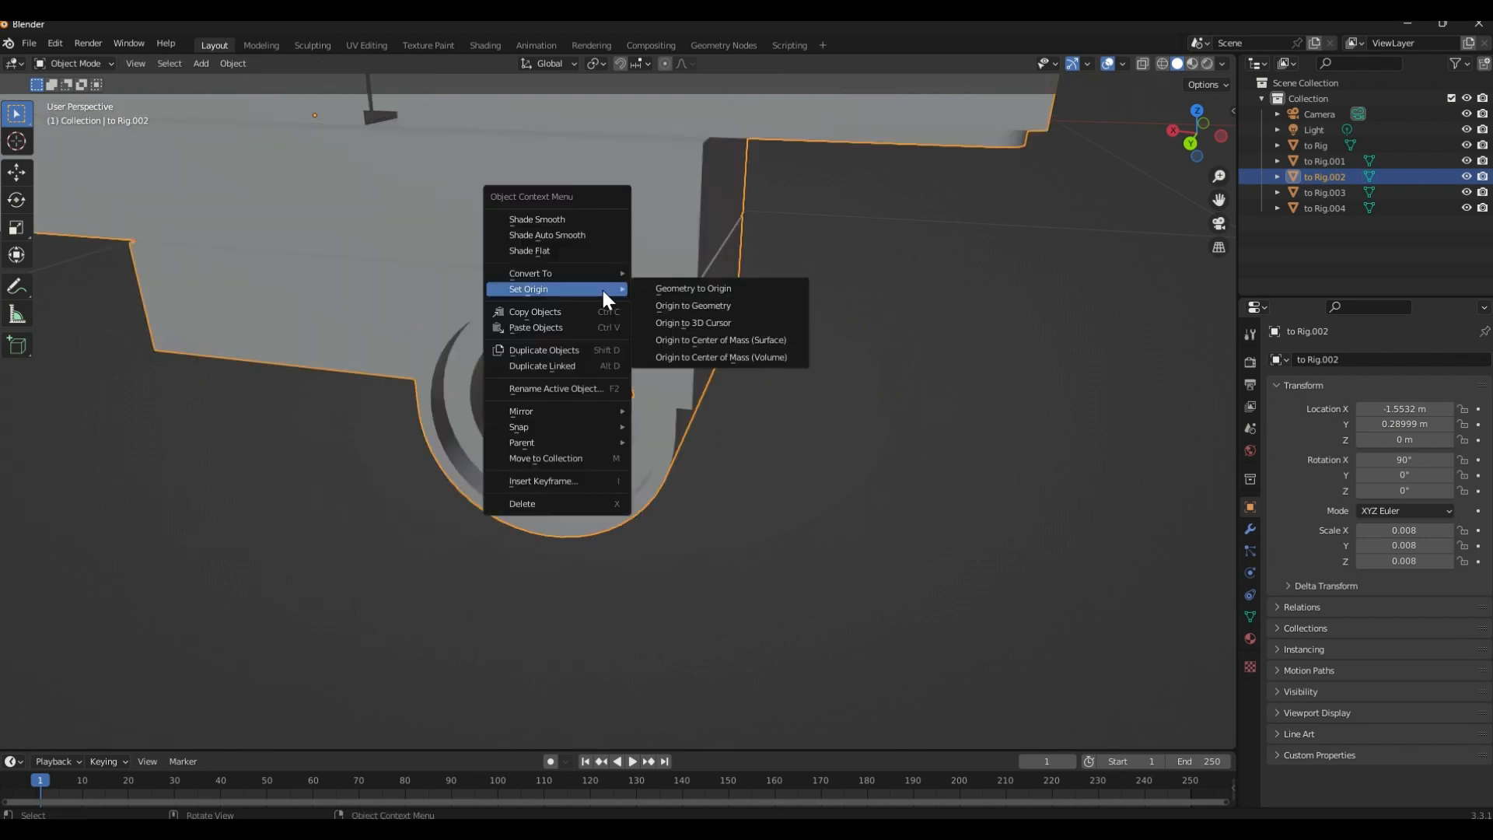
pyautogui.click(729, 322)
pyautogui.scroll(-8, 588, 467)
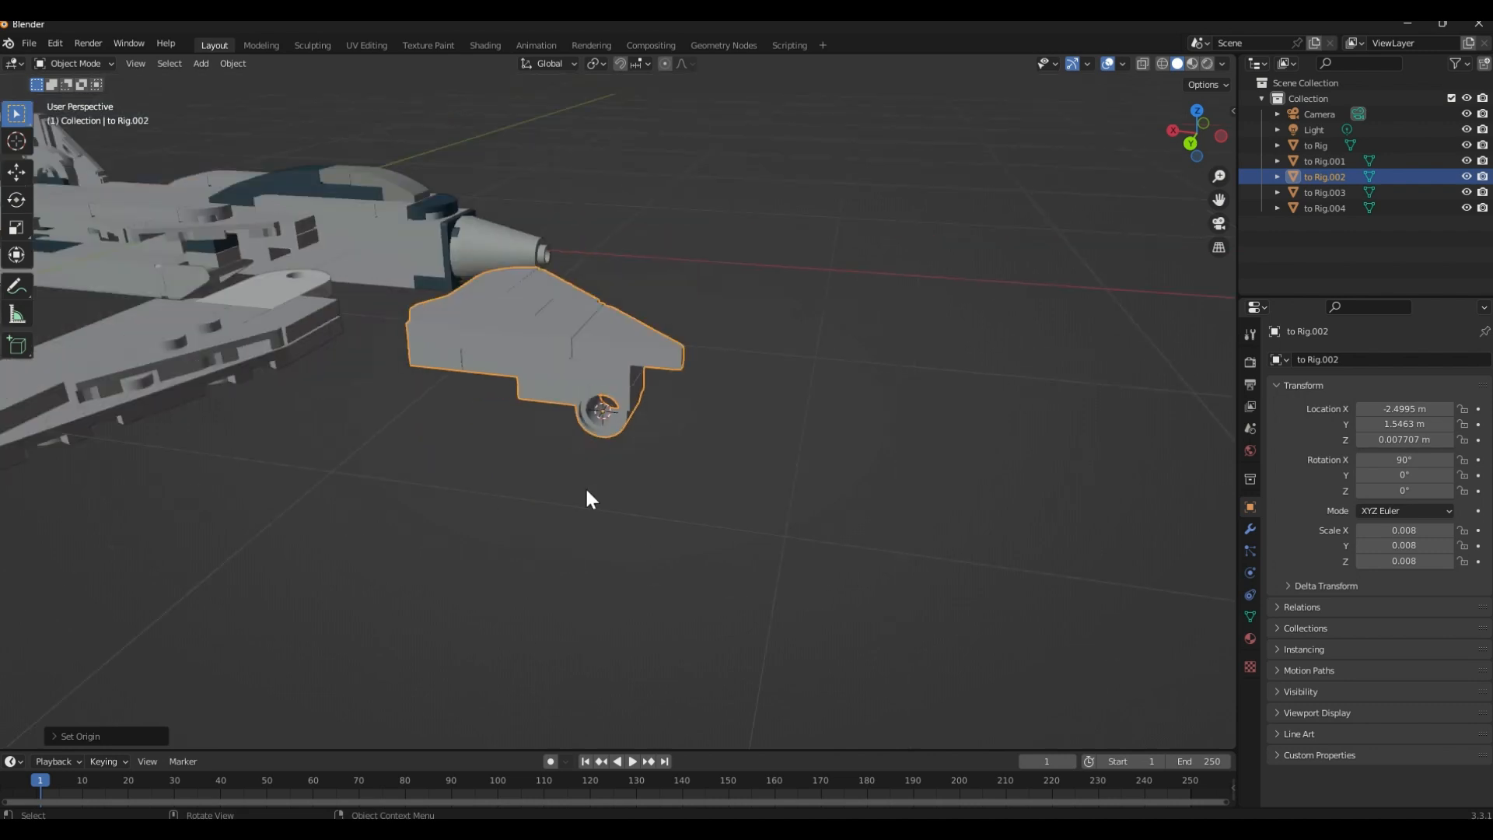
# Edit the other small wing (to Rig.001), select the face ring around its hinge opening, and snap the 3D cursor to the selection
pyautogui.moveTo(545, 492); pyautogui.dragTo(642, 617, button='middle')
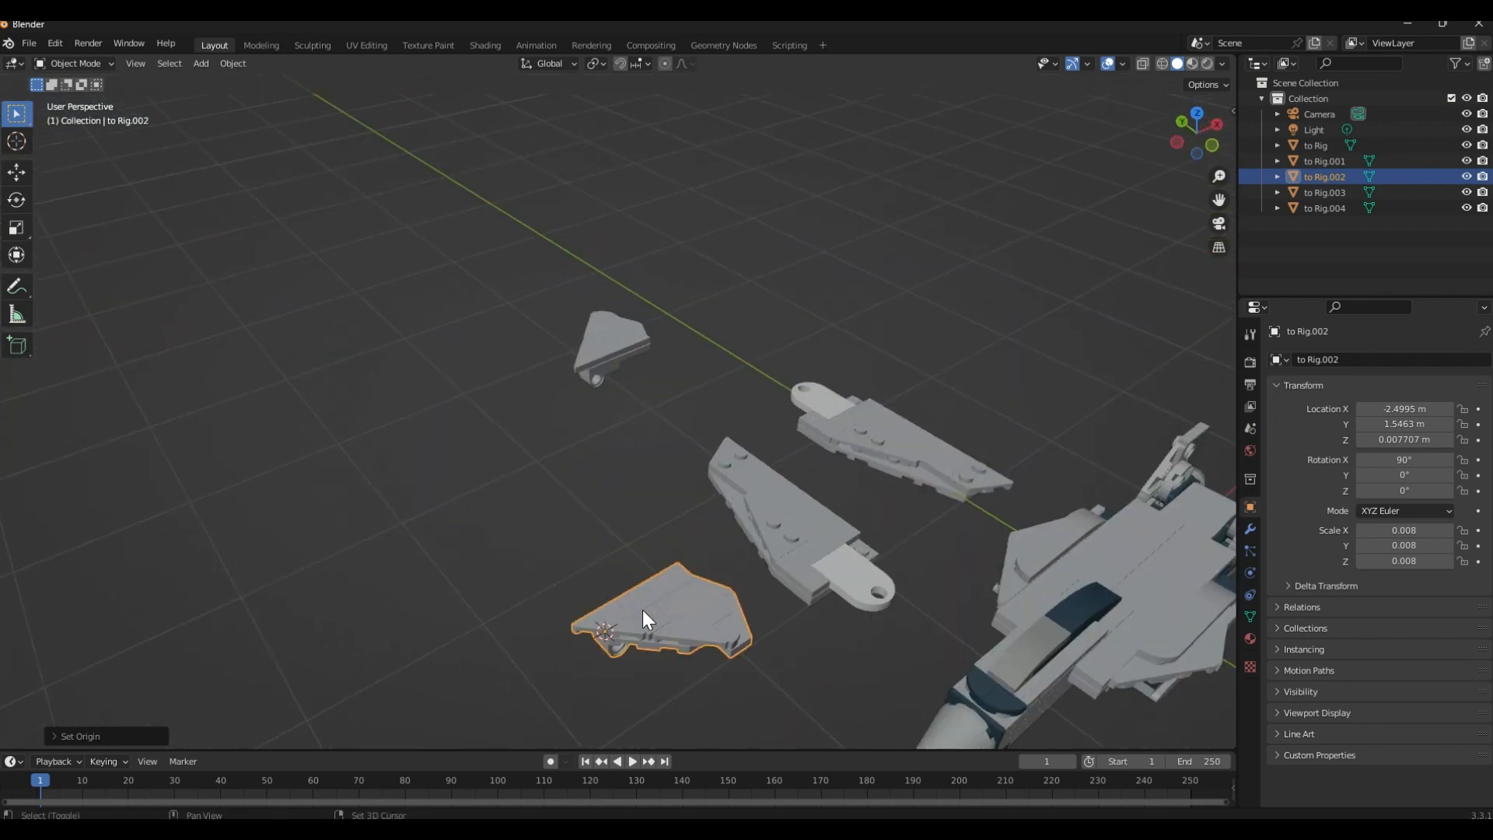
pyautogui.scroll(6, 650, 371)
pyautogui.scroll(6, 641, 445)
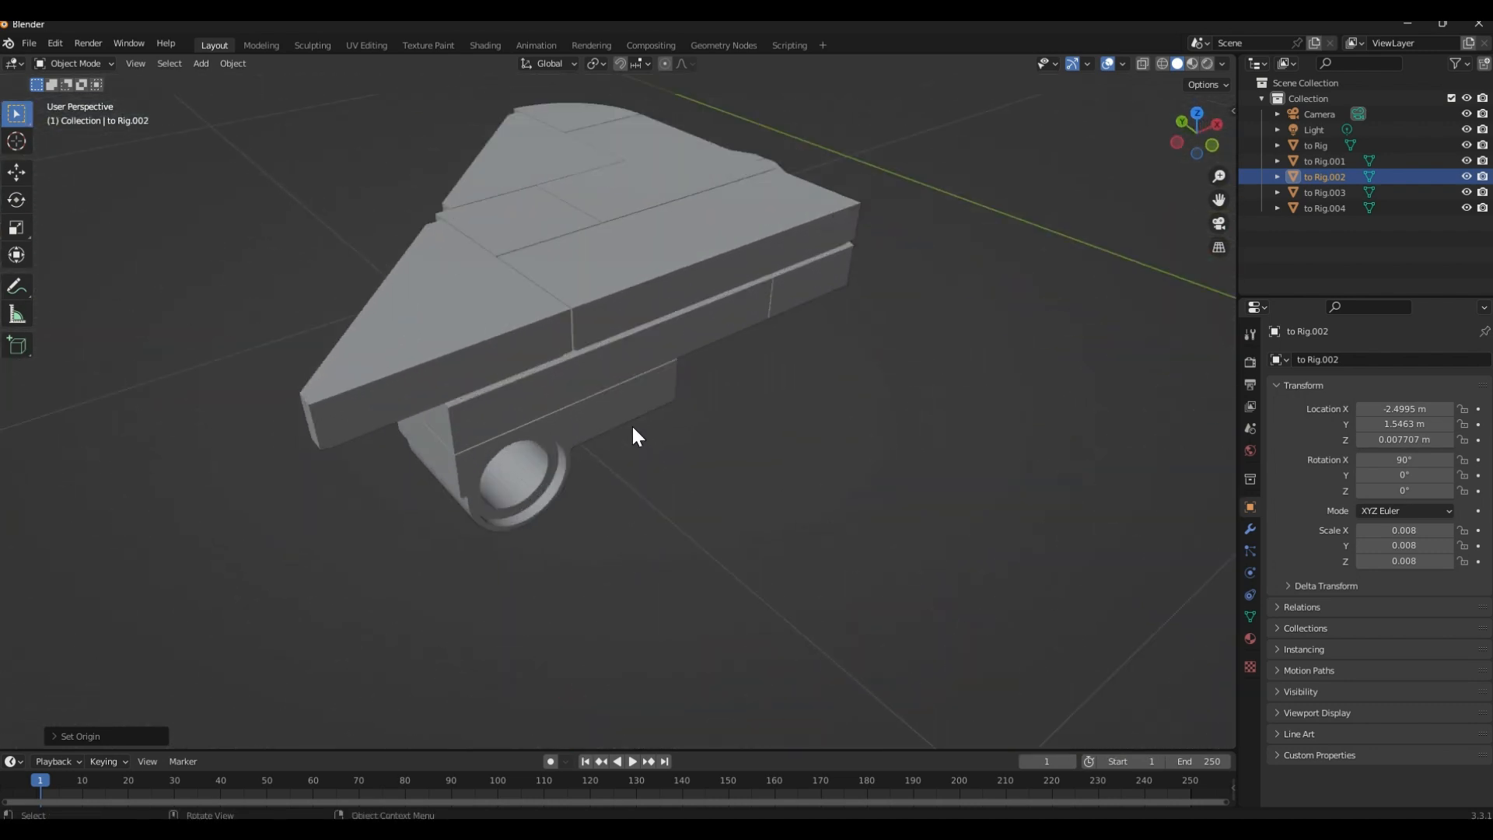
pyautogui.click(619, 385)
pyautogui.press('Tab')
pyautogui.moveTo(575, 473); pyautogui.dragTo(510, 526, button='middle')
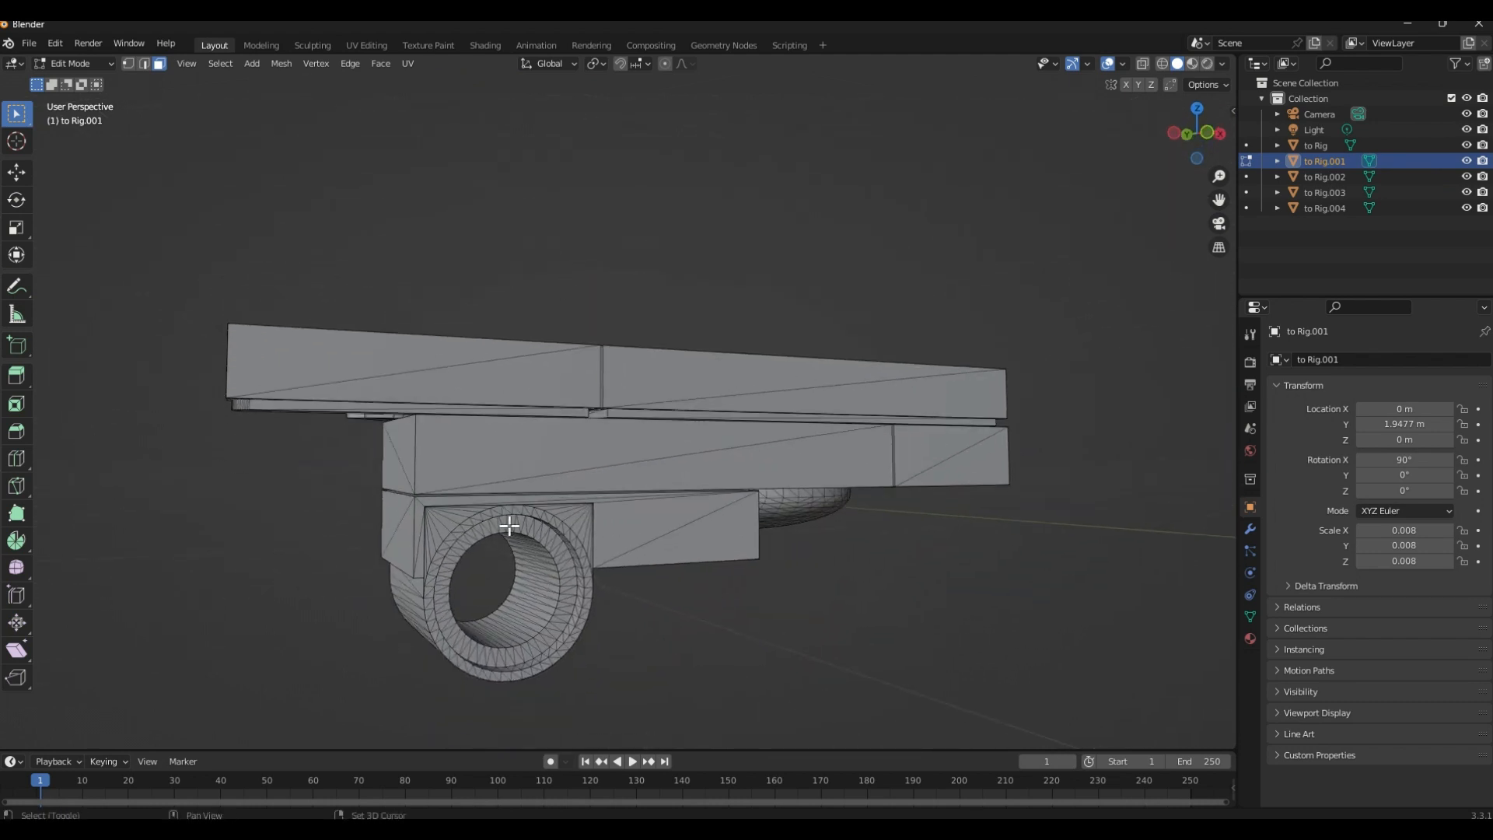
pyautogui.keyDown('ctrl'); pyautogui.click(501, 656); pyautogui.keyUp('ctrl')
pyautogui.hotkey('shift', 's')
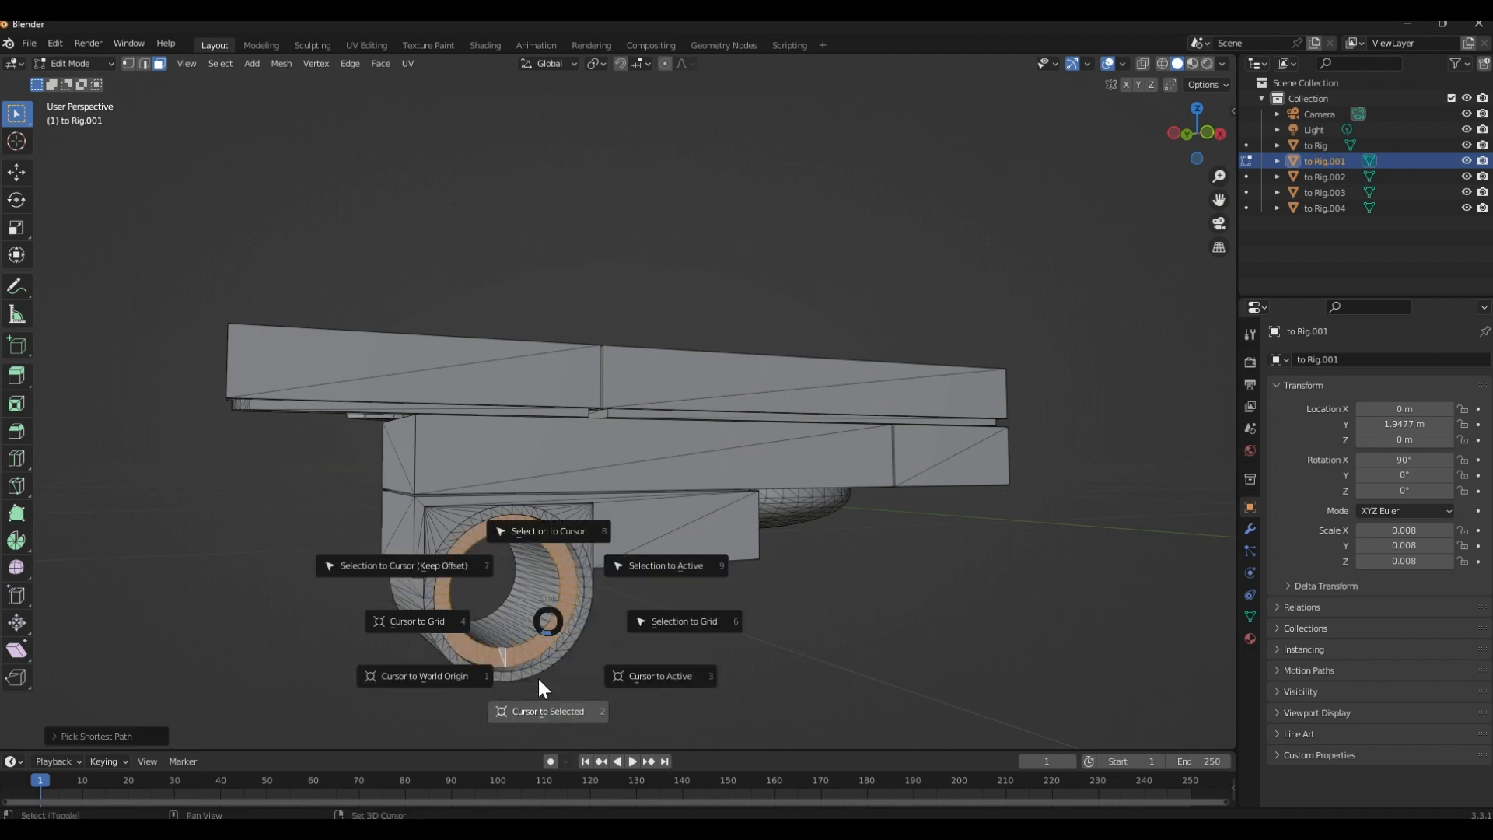
pyautogui.click(560, 669)
# Back in Object Mode, set the to Rig.001 wing's origin to the 3D cursor
pyautogui.press('Tab')
pyautogui.rightClick(613, 480)
pyautogui.moveTo(614, 480)
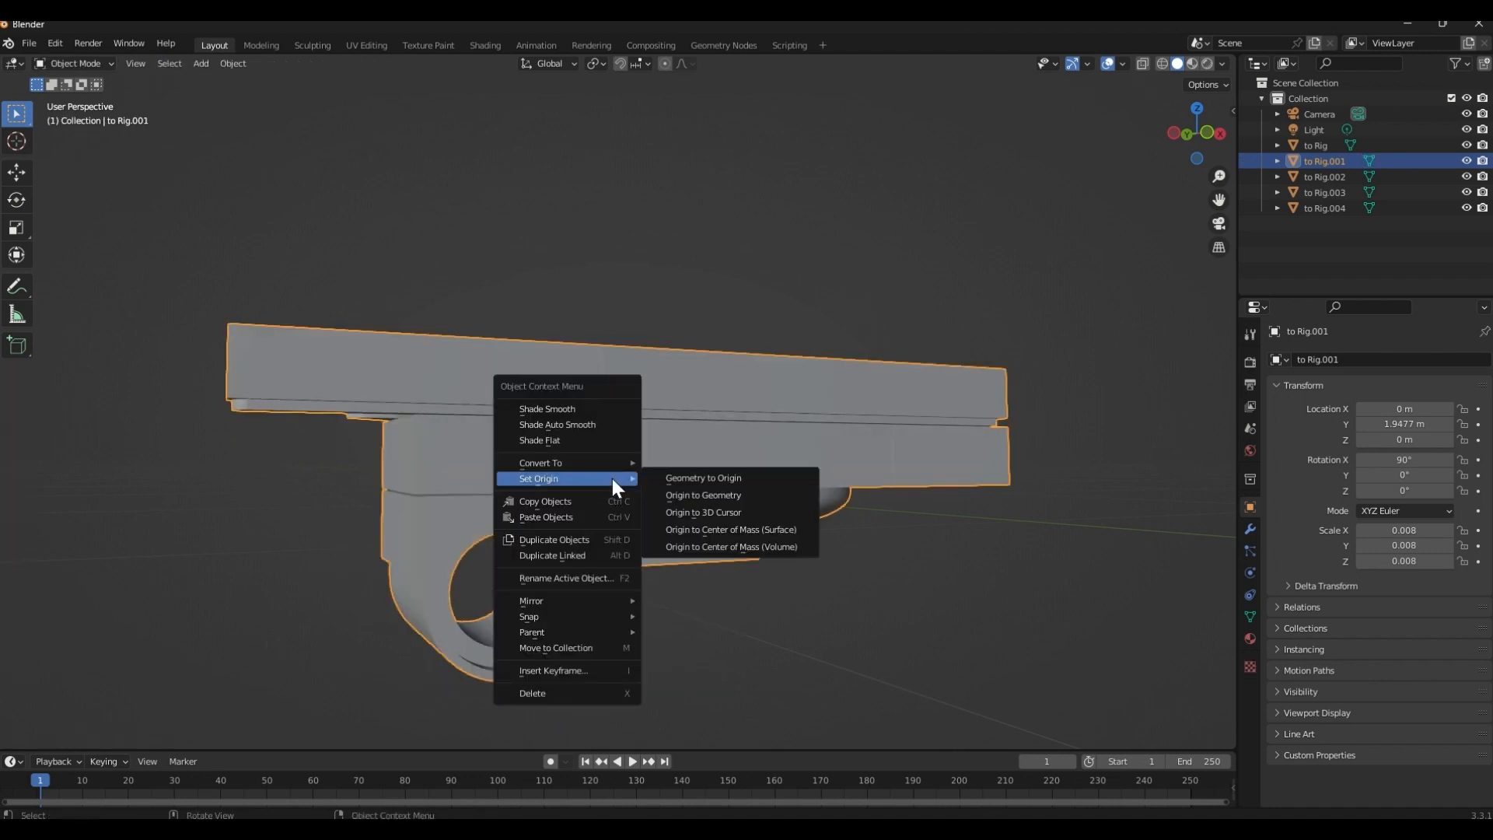
pyautogui.click(715, 512)
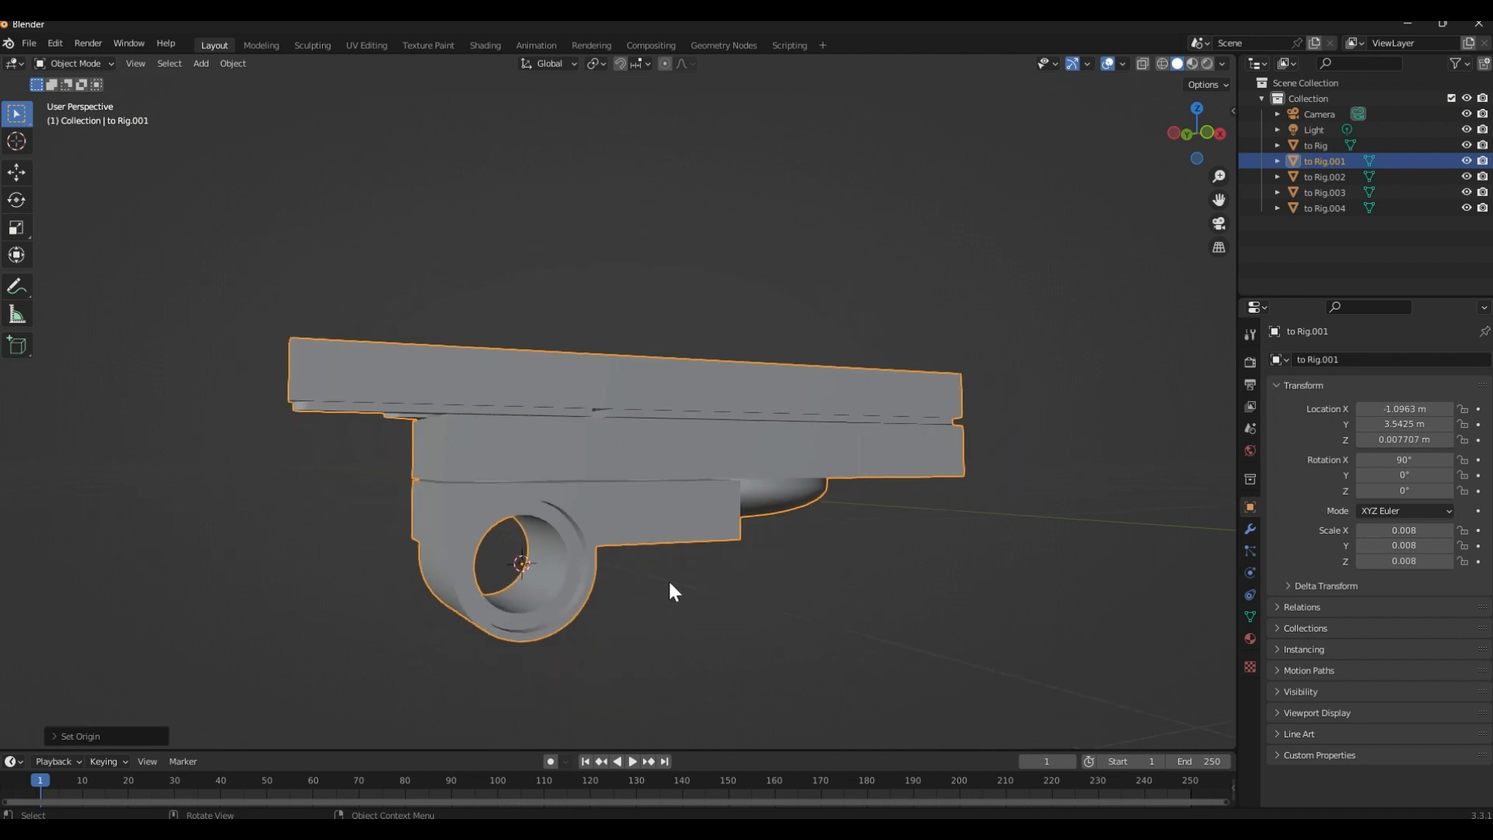
pyautogui.moveTo(669, 579); pyautogui.dragTo(687, 709, button='middle')
# Select all four separated wings together to examine their origin points, and clear the selection
pyautogui.scroll(-8, 655, 610)
pyautogui.keyDown('shift'); pyautogui.moveTo(652, 593); pyautogui.dragTo(500, 579, button='middle'); pyautogui.keyUp('shift')
pyautogui.moveTo(430, 276); pyautogui.dragTo(638, 572)
pyautogui.keyDown('shift'); pyautogui.moveTo(638, 545); pyautogui.dragTo(441, 524, button='middle'); pyautogui.keyUp('shift')
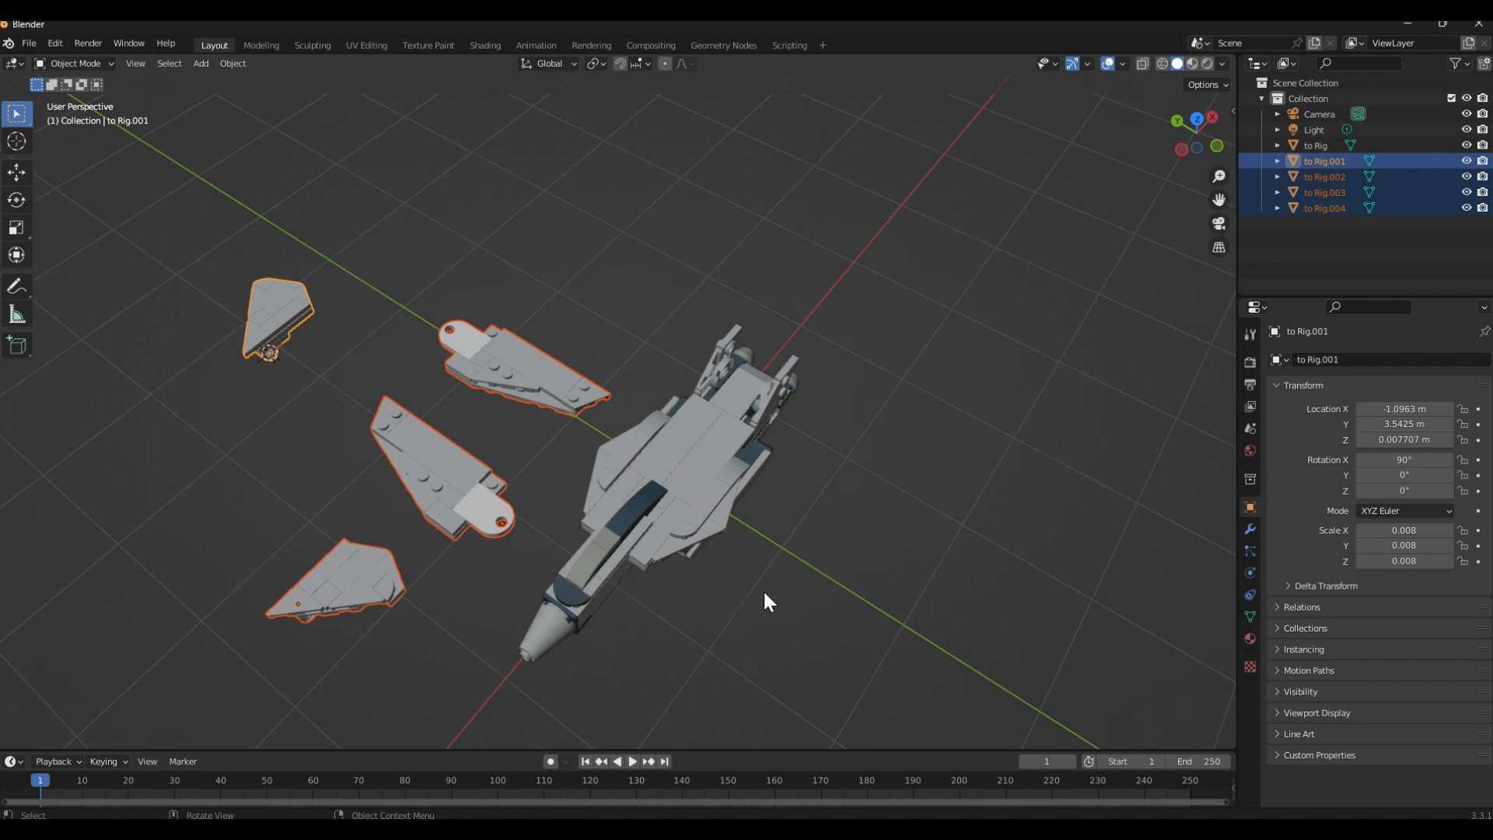
pyautogui.click(810, 585)
# Examine the jet body from several angles and select it to check its origin
pyautogui.moveTo(810, 585); pyautogui.dragTo(660, 551, button='middle')
pyautogui.moveTo(665, 483); pyautogui.dragTo(526, 525, button='middle')
pyautogui.scroll(3, 618, 487)
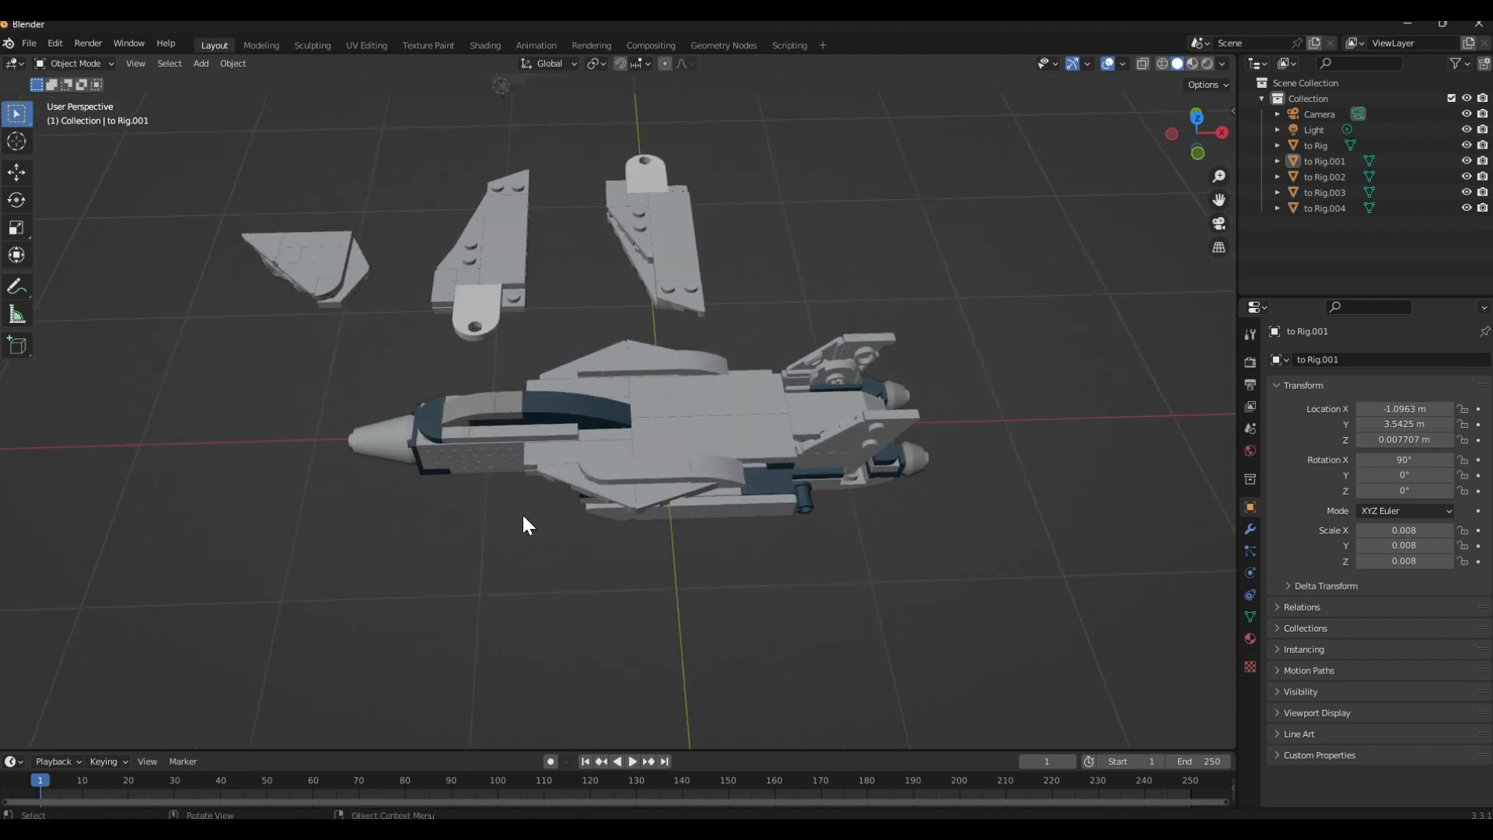
pyautogui.moveTo(476, 614); pyautogui.dragTo(570, 544, button='middle')
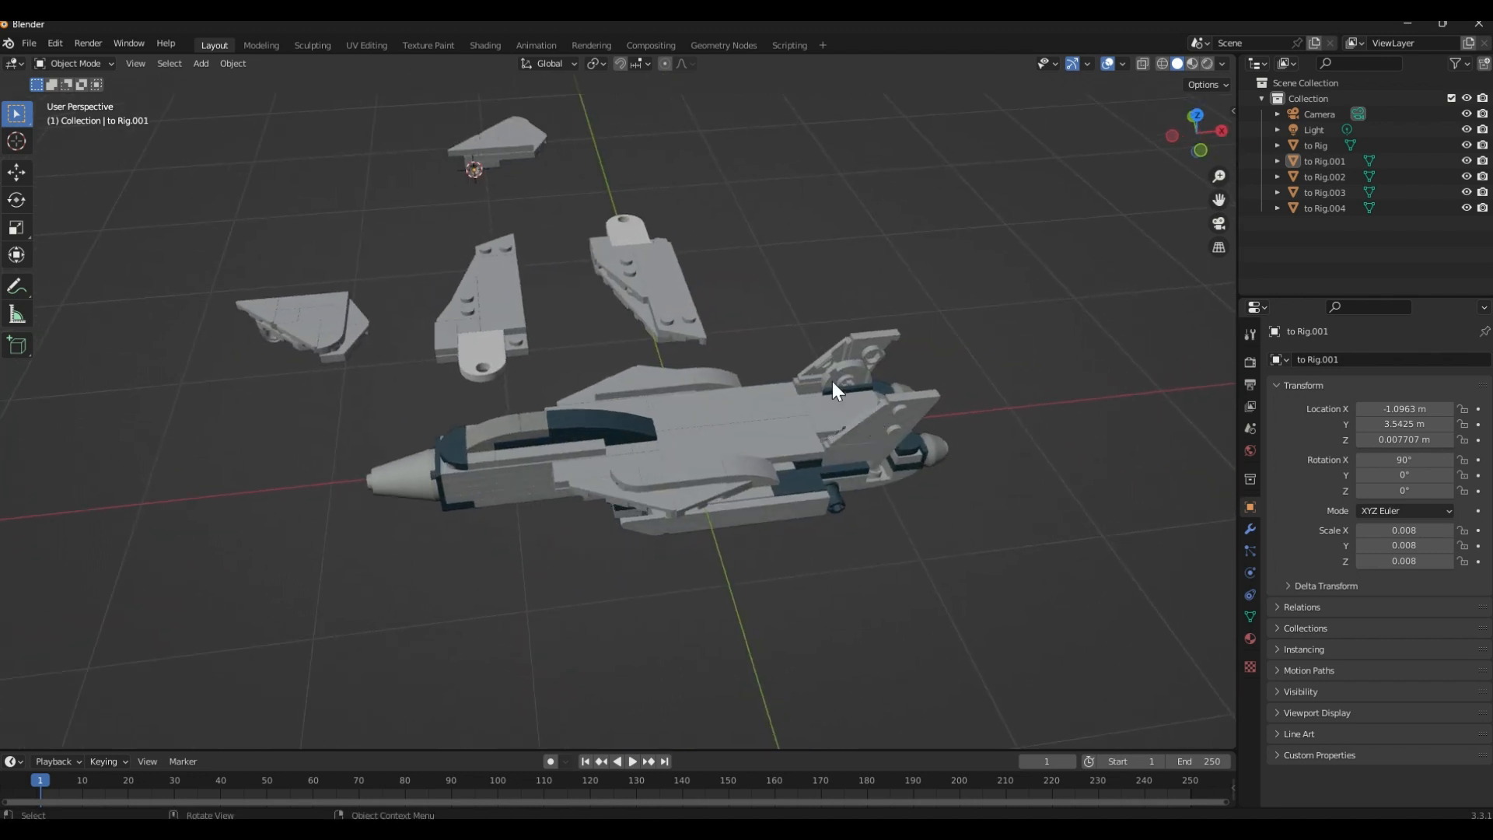
pyautogui.moveTo(627, 407); pyautogui.dragTo(692, 340, button='middle')
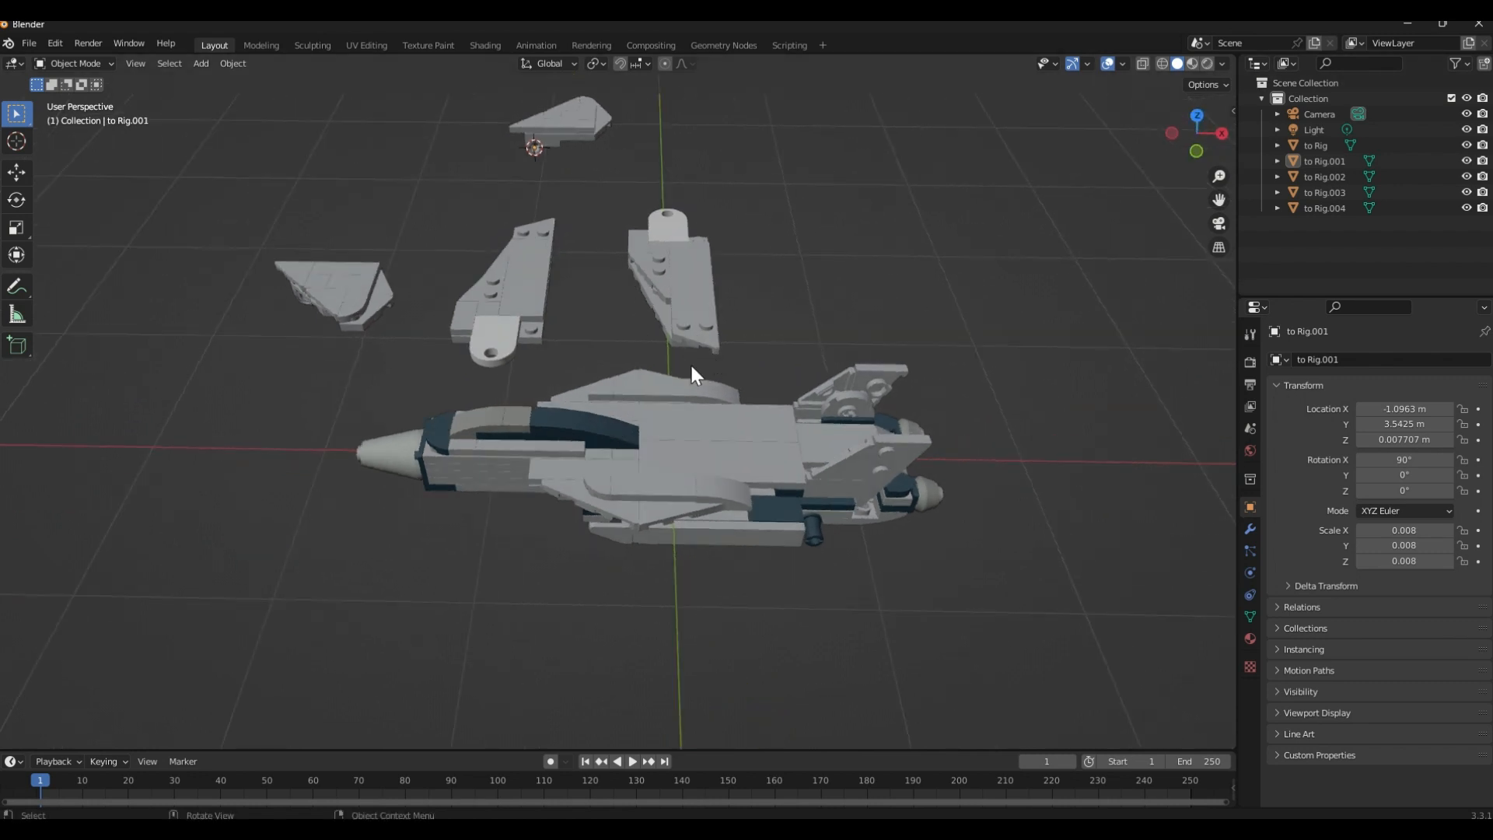
pyautogui.scroll(4, 681, 368)
pyautogui.moveTo(567, 426); pyautogui.dragTo(622, 378, button='middle')
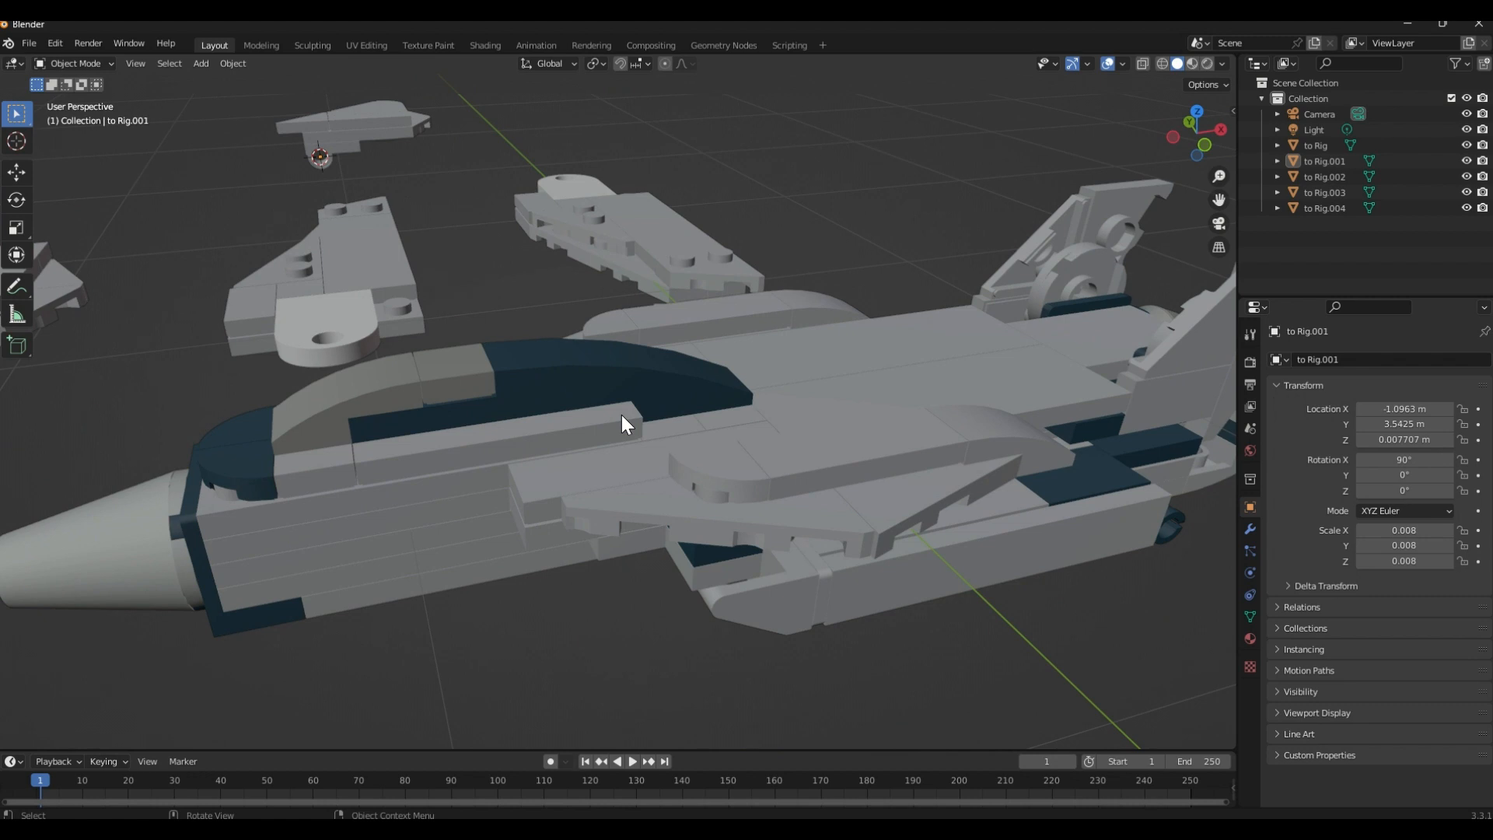
pyautogui.click(632, 543)
pyautogui.scroll(-4, 638, 542)
pyautogui.moveTo(644, 541); pyautogui.dragTo(617, 507, button='middle')
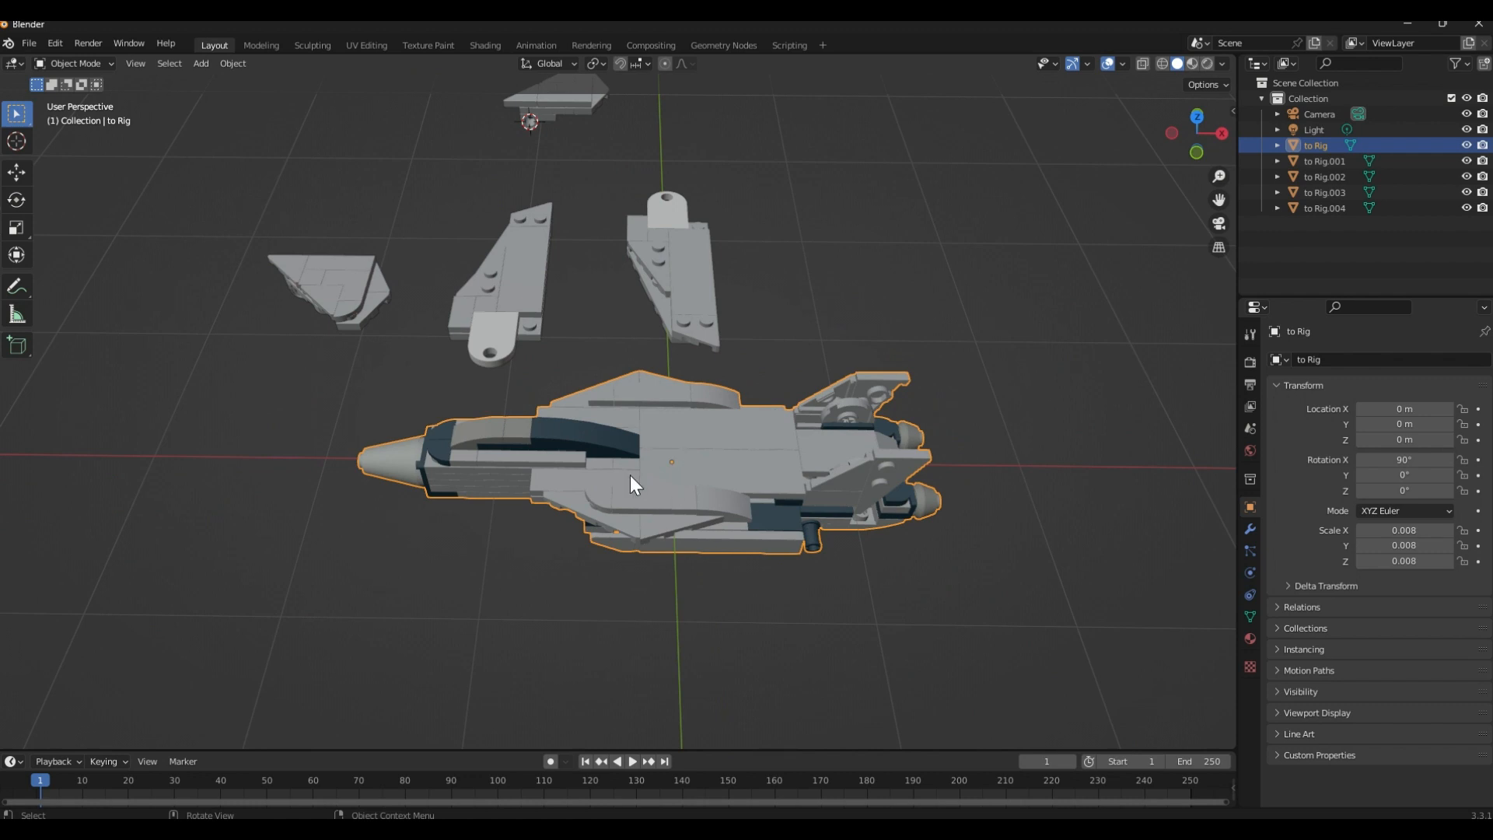
# Snap the 3D cursor to the world origin and select the jet body to compare its origin with the cursor
pyautogui.click(403, 588)
pyautogui.hotkey('shift', 's')
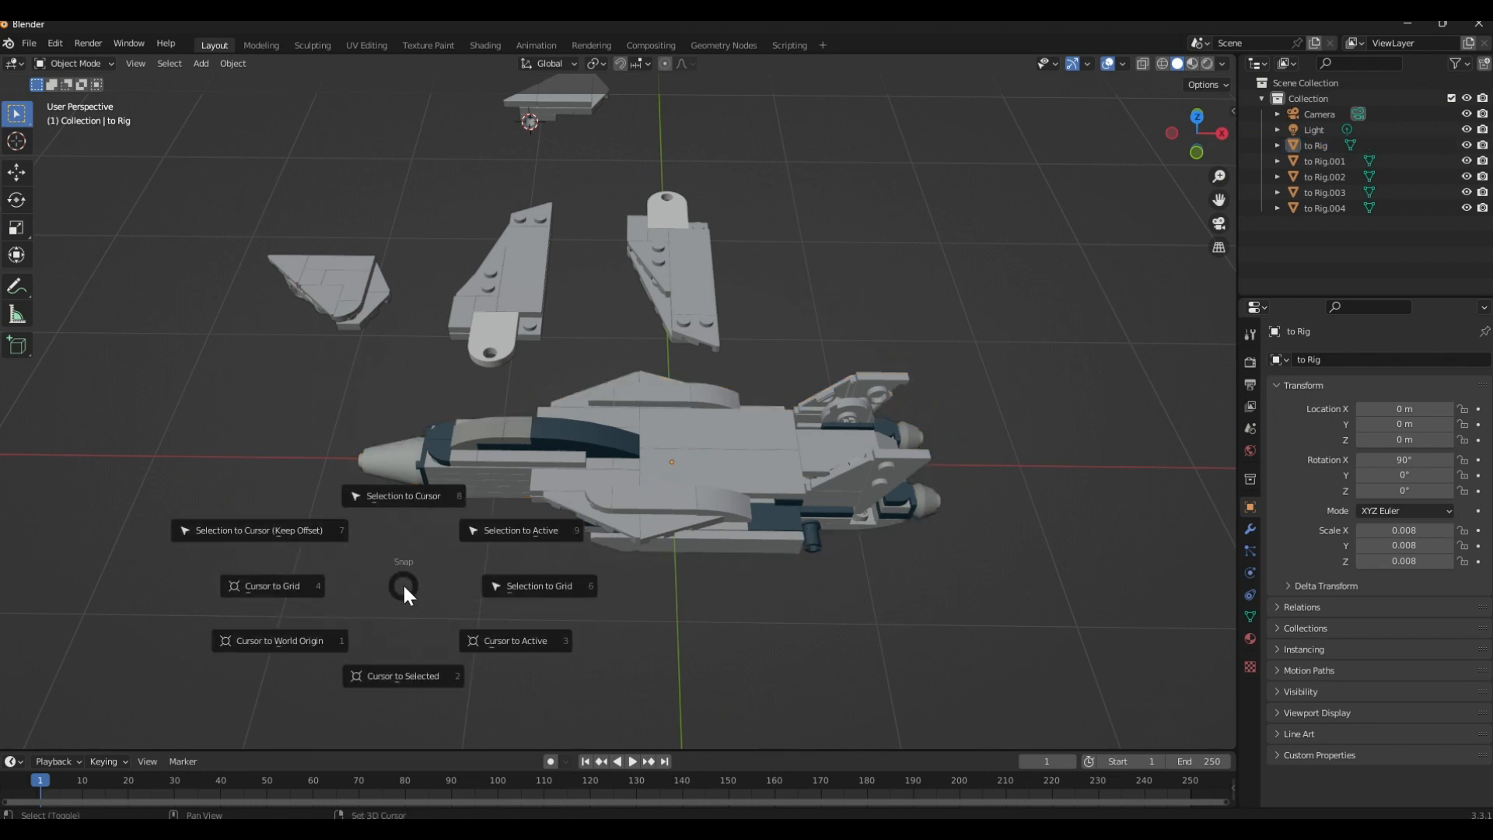
pyautogui.click(319, 644)
pyautogui.moveTo(739, 467); pyautogui.dragTo(674, 487, button='middle')
pyautogui.click(604, 461)
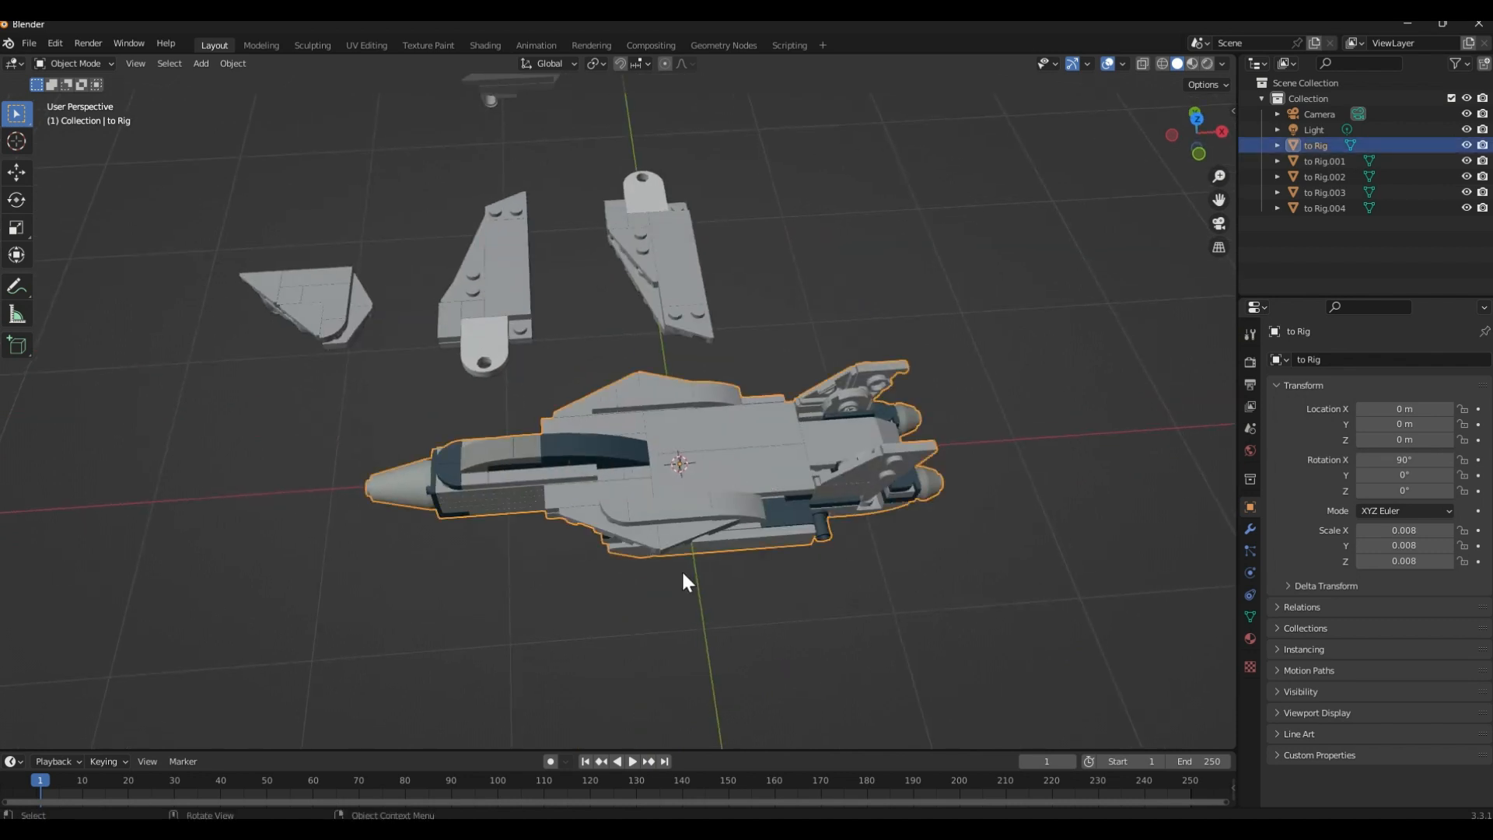
pyautogui.moveTo(683, 574); pyautogui.dragTo(628, 593, button='middle')
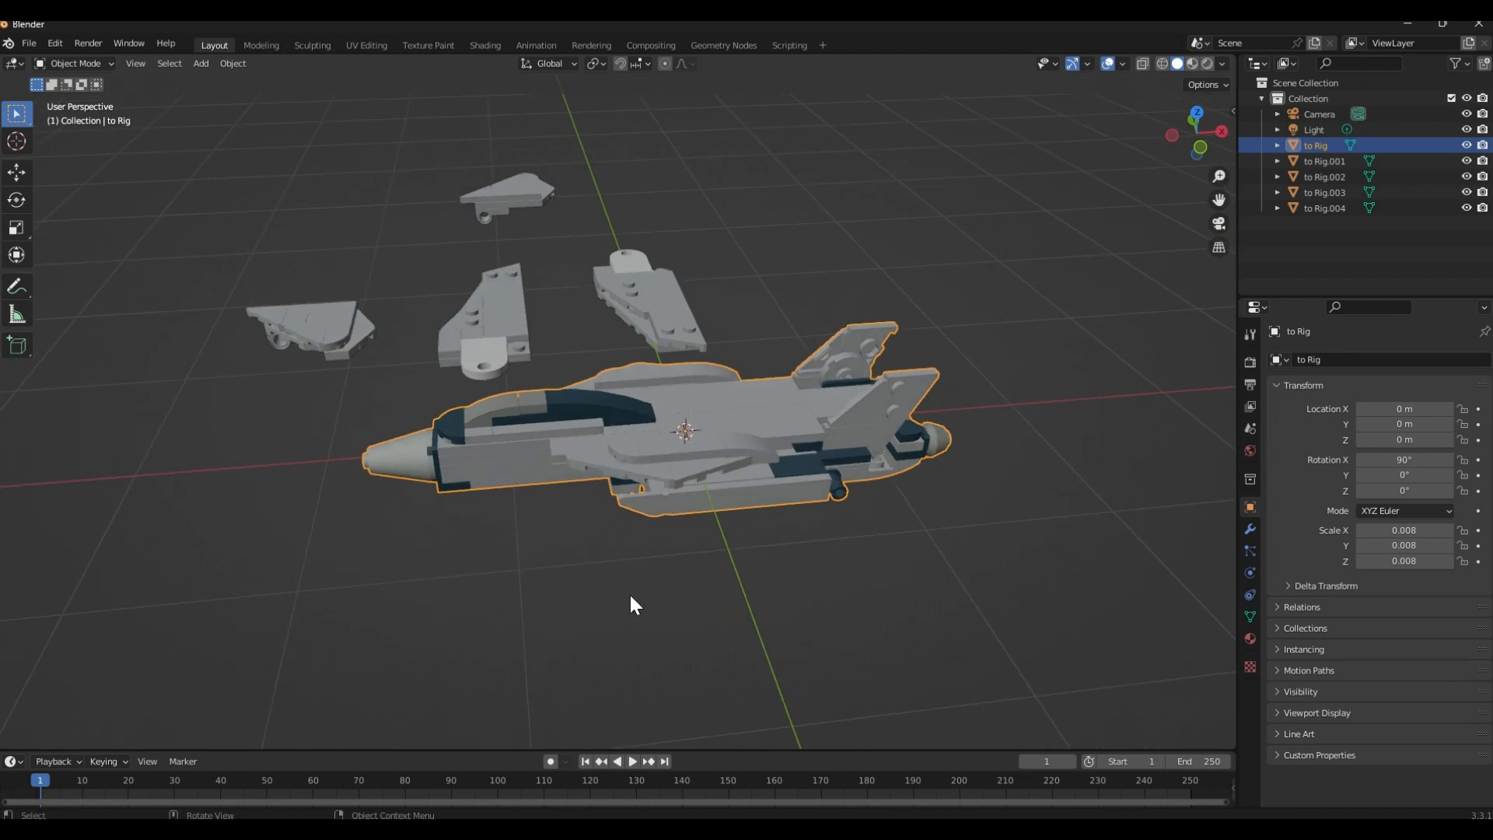
# Deselect the jet body and add an armature at the world origin
pyautogui.click(629, 593)
pyautogui.hotkey('shift', 'a')
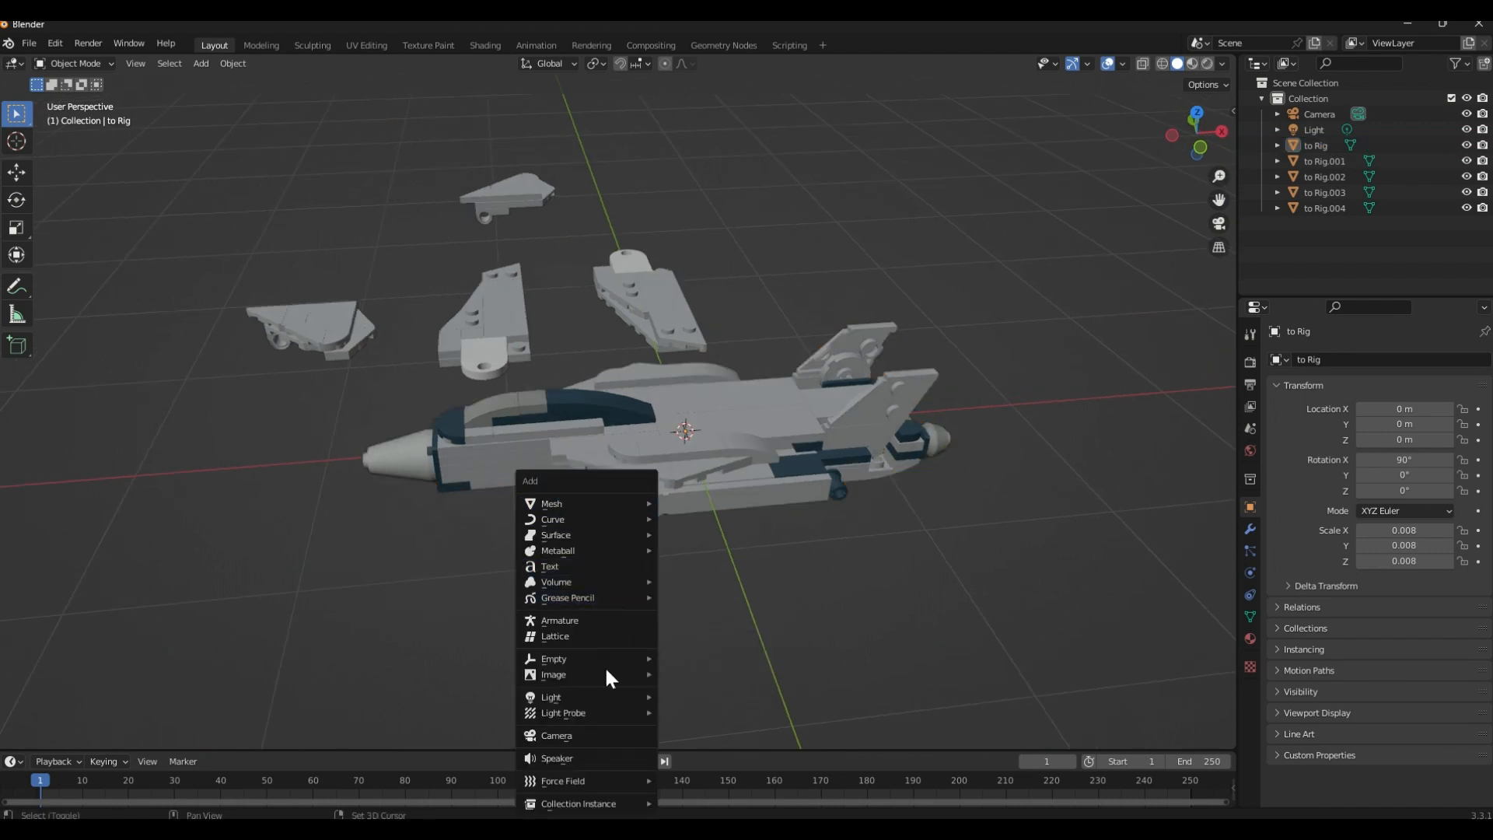
pyautogui.click(618, 620)
pyautogui.moveTo(691, 552); pyautogui.dragTo(721, 514, button='middle')
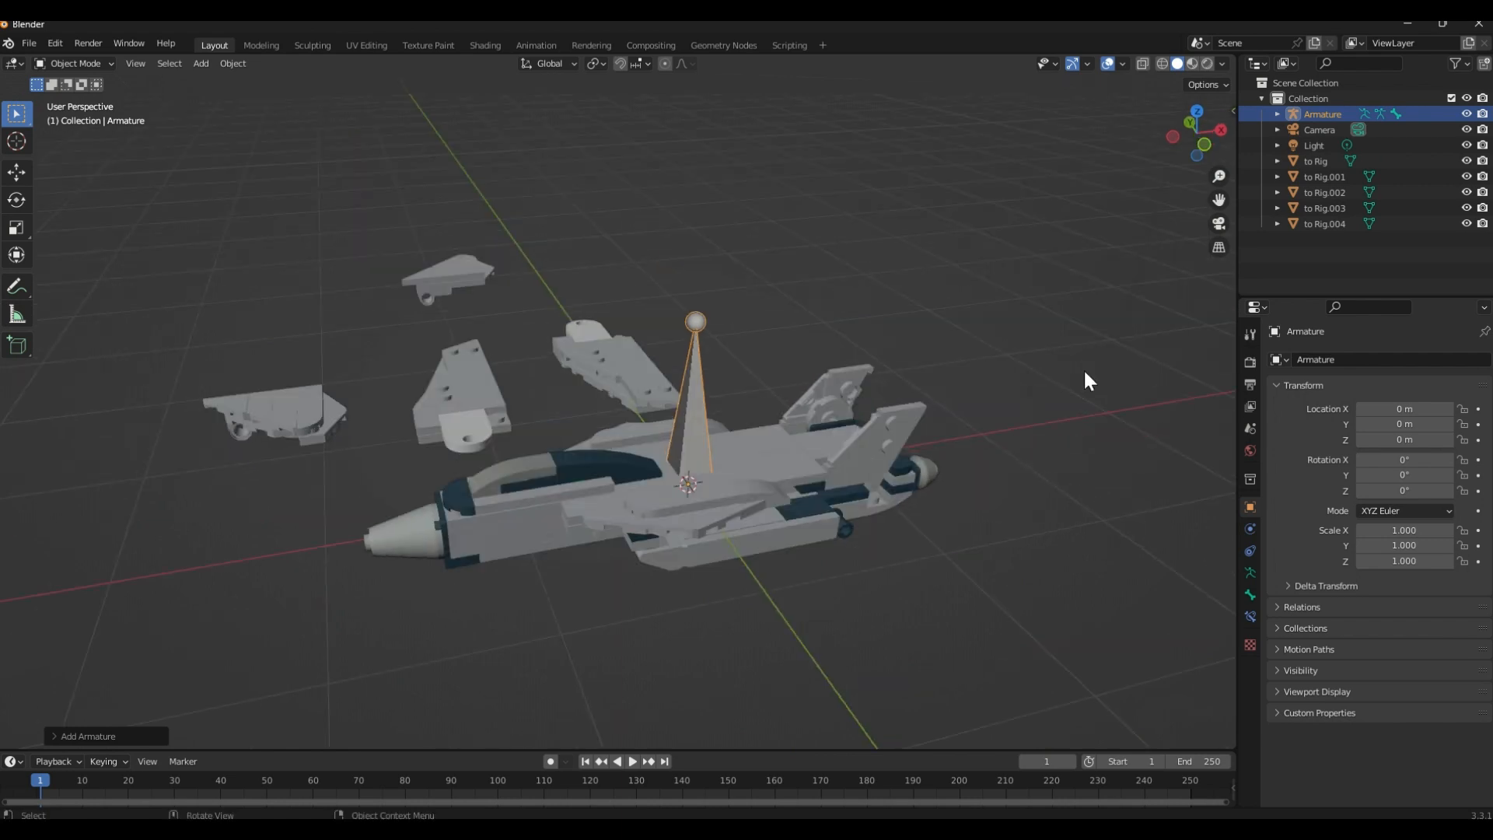
# Rename the new armature as MBB and select it in the viewport
pyautogui.doubleClick(1335, 114)
pyautogui.write('Ma')
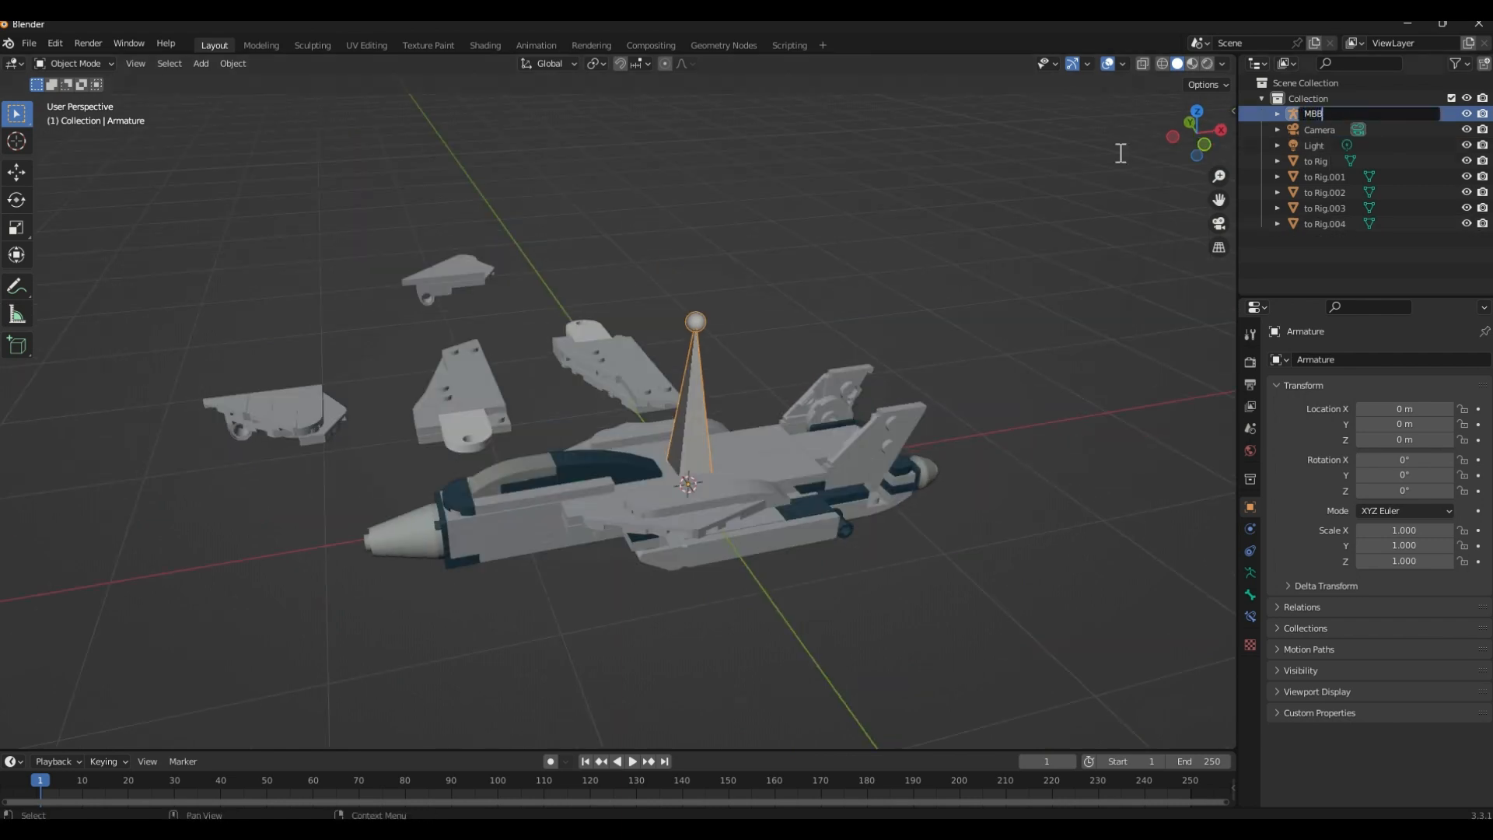
pyautogui.write('B')
pyautogui.press('Return')
pyautogui.click(692, 494)
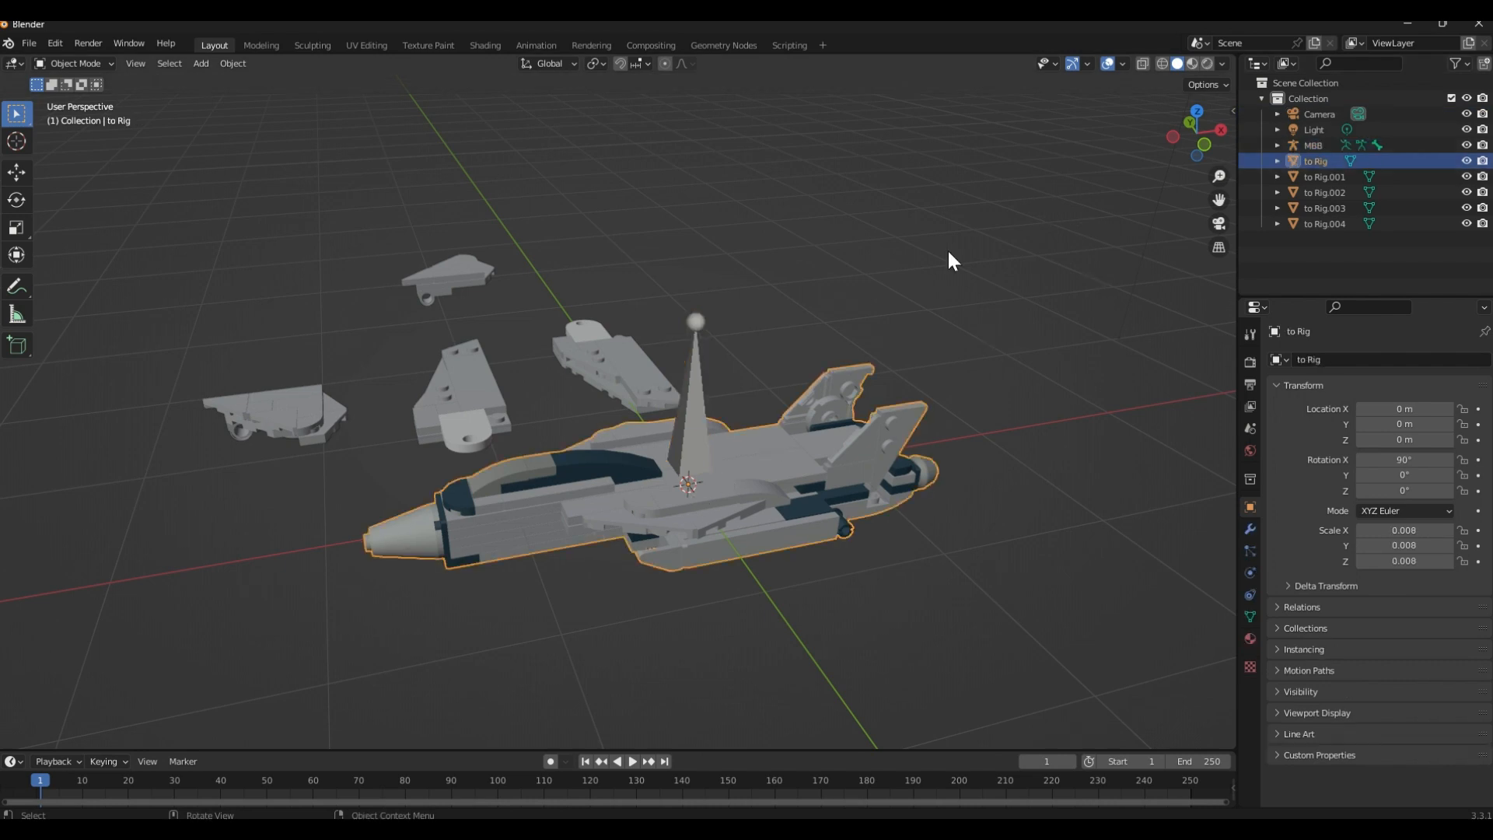
pyautogui.click(705, 400)
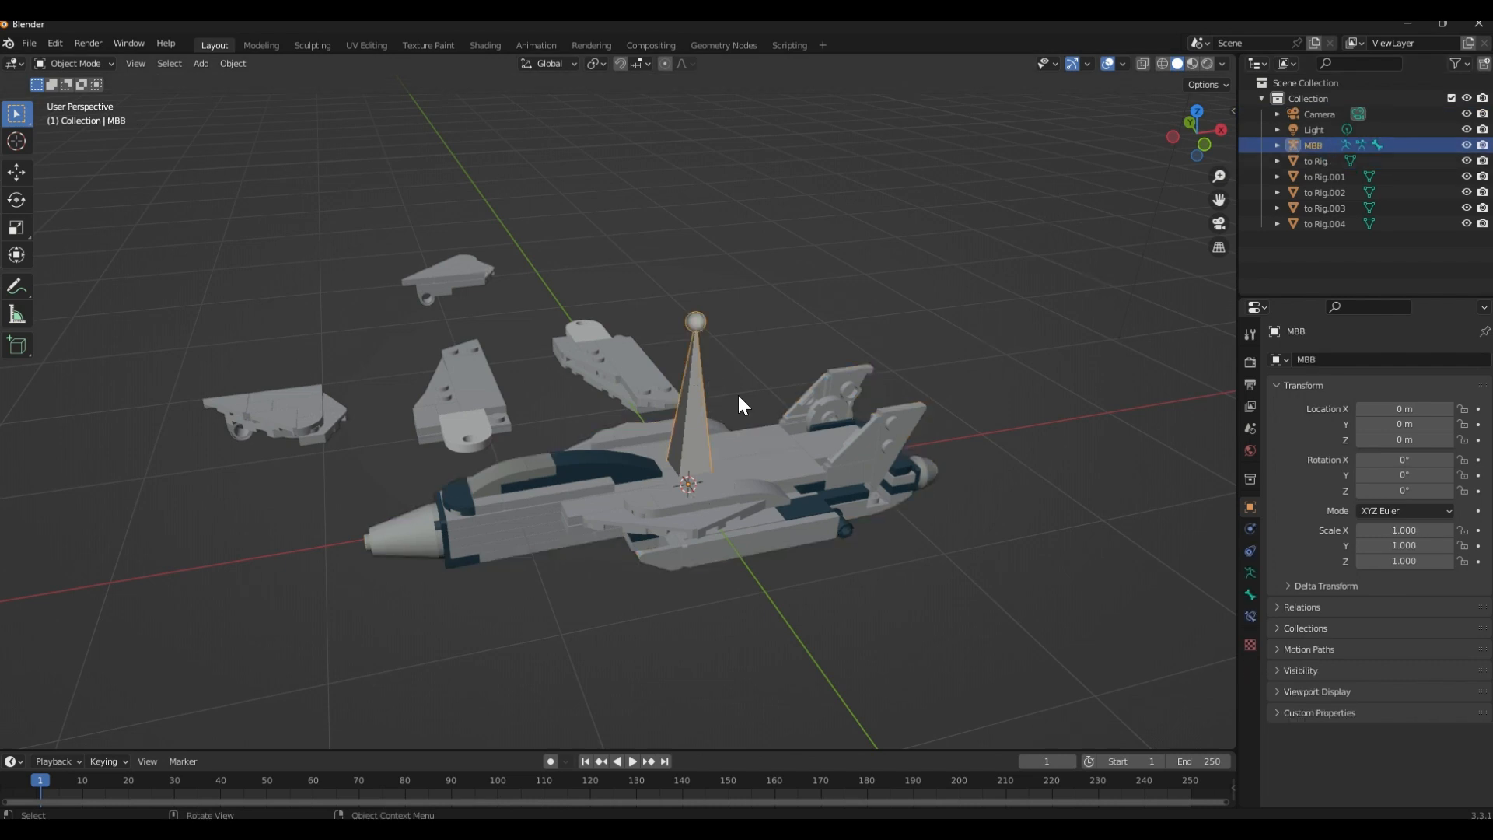
# Rotate the MBB armature by -90° about the global Y axis so its bone points along the jet's nose
pyautogui.keyDown('shift'); pyautogui.moveTo(739, 396); pyautogui.dragTo(792, 356, button='middle'); pyautogui.keyUp('shift')
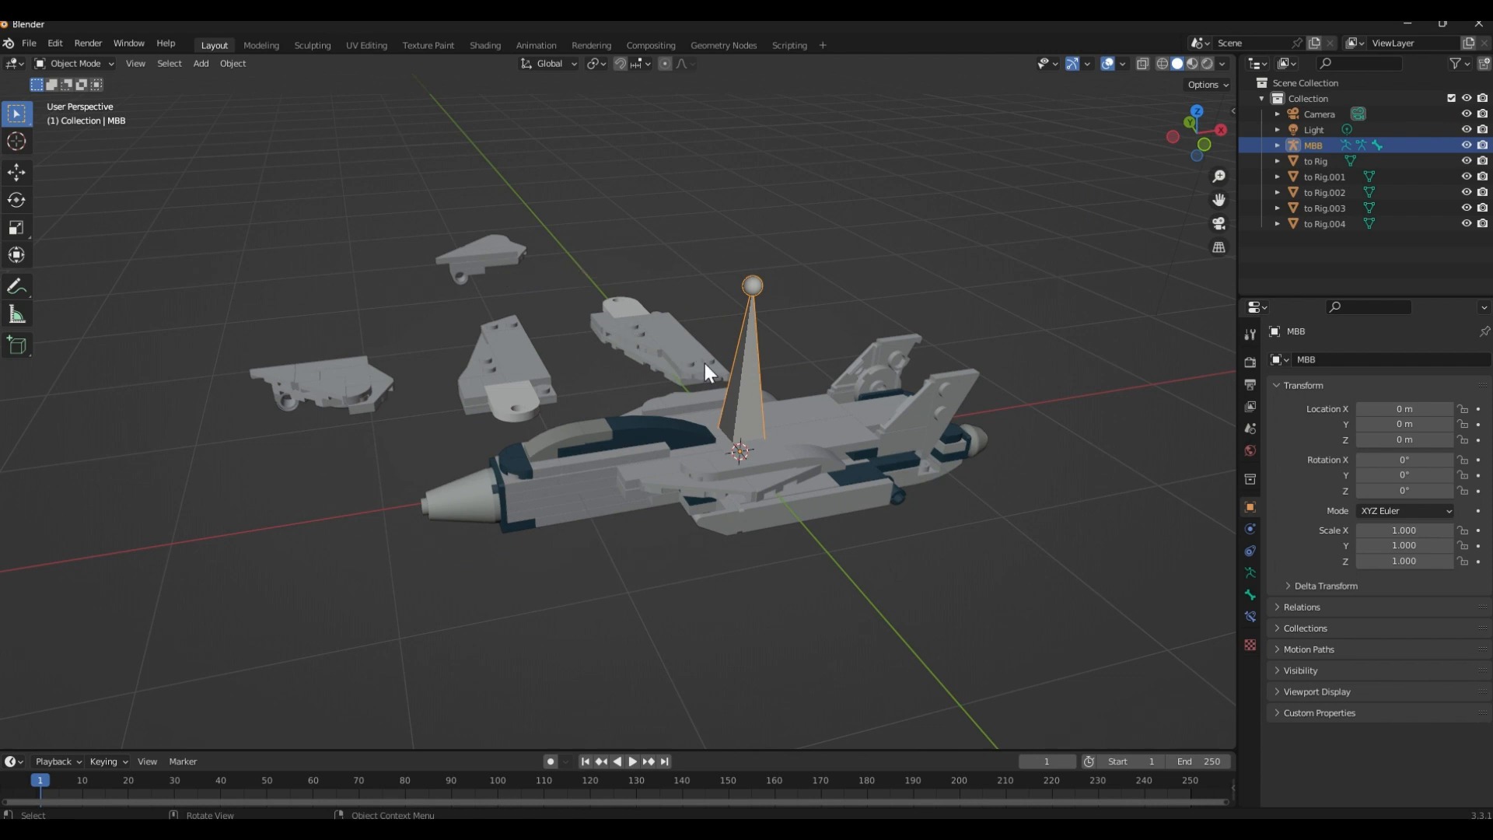
pyautogui.moveTo(745, 406); pyautogui.dragTo(714, 375, button='middle')
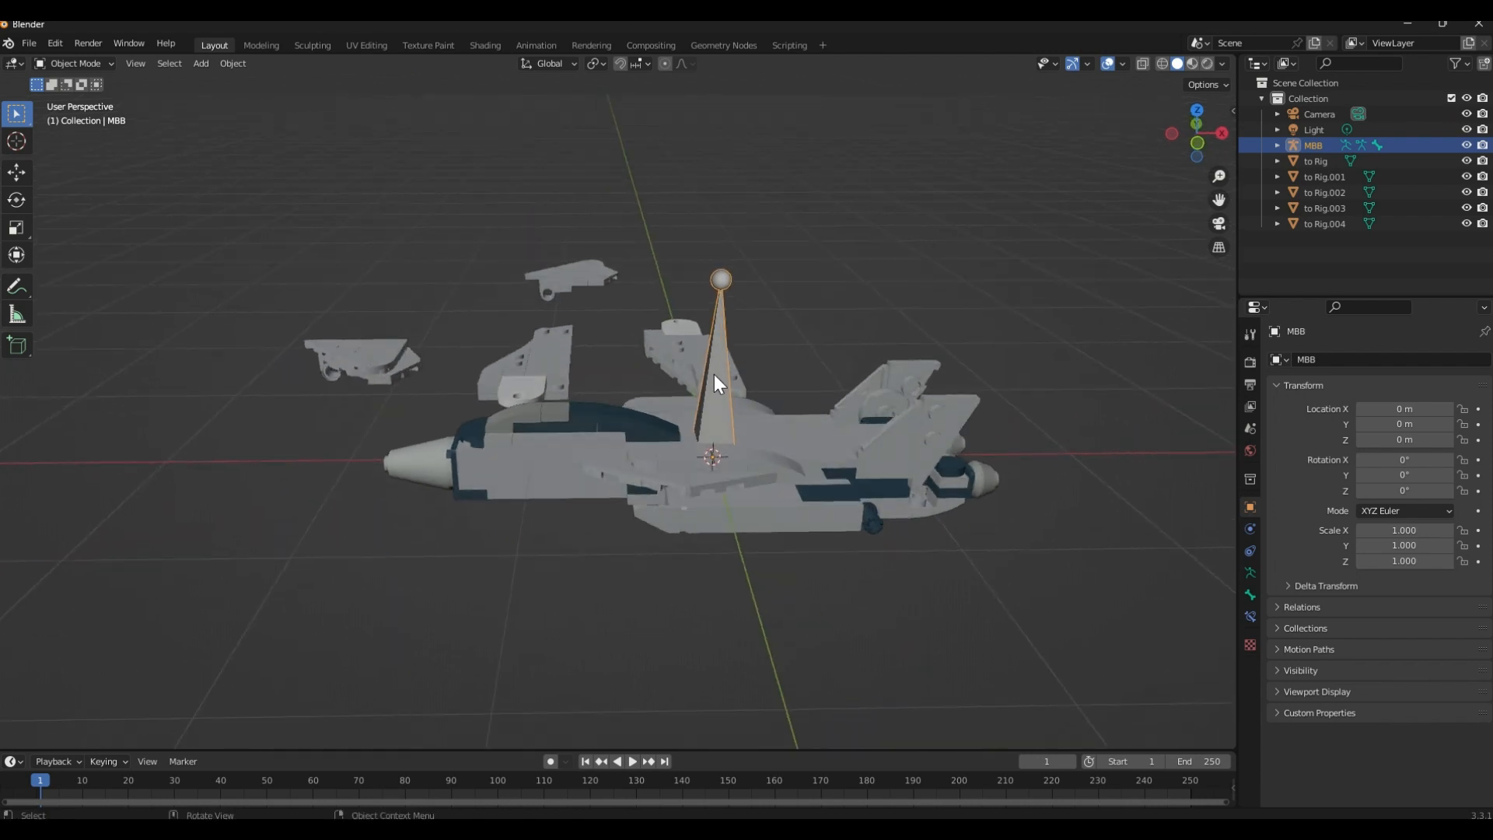
pyautogui.press('r')
pyautogui.press('y')
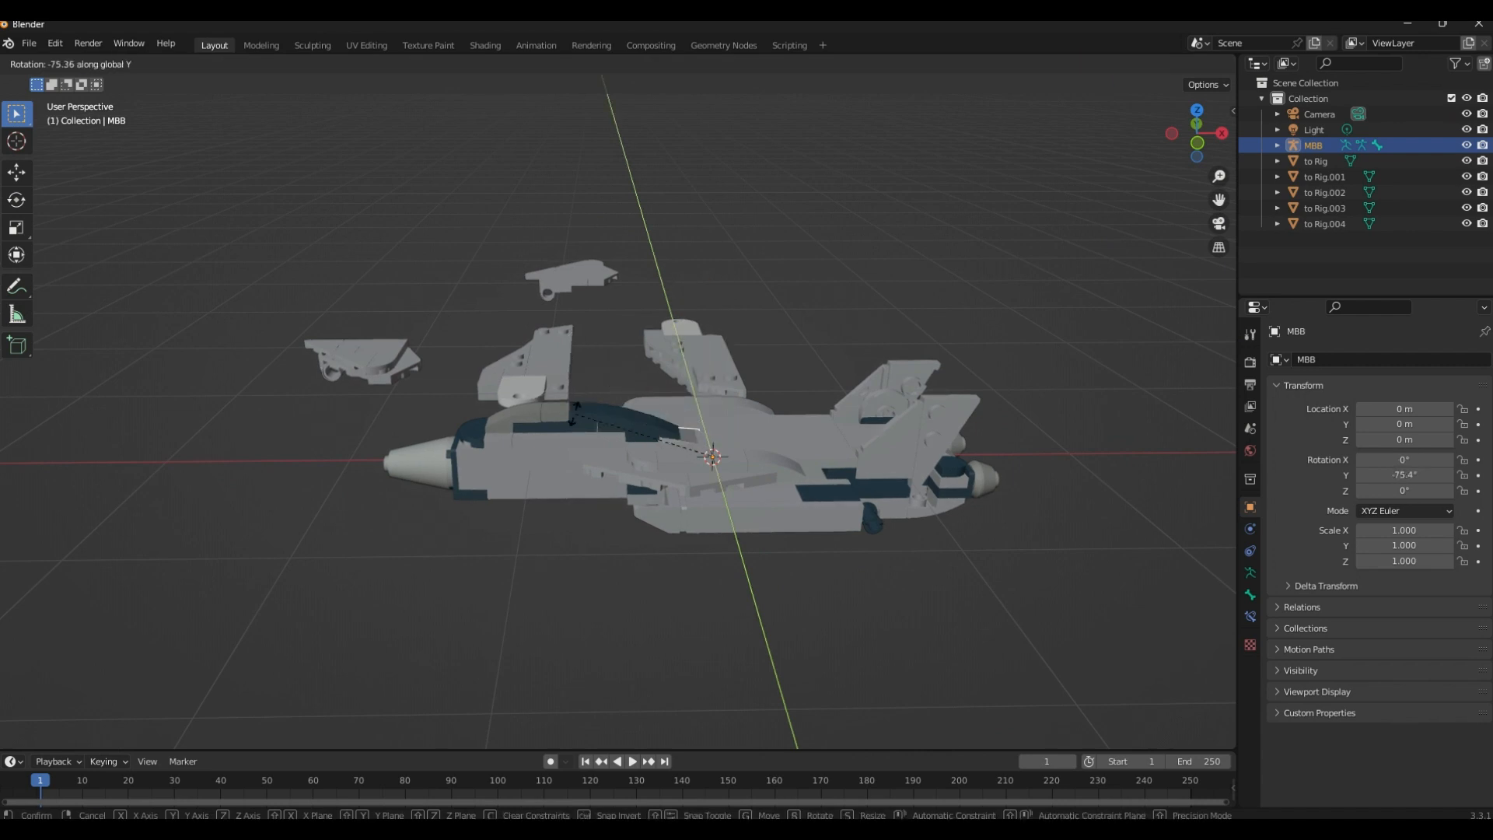
pyautogui.write('-90')
pyautogui.press('Return')
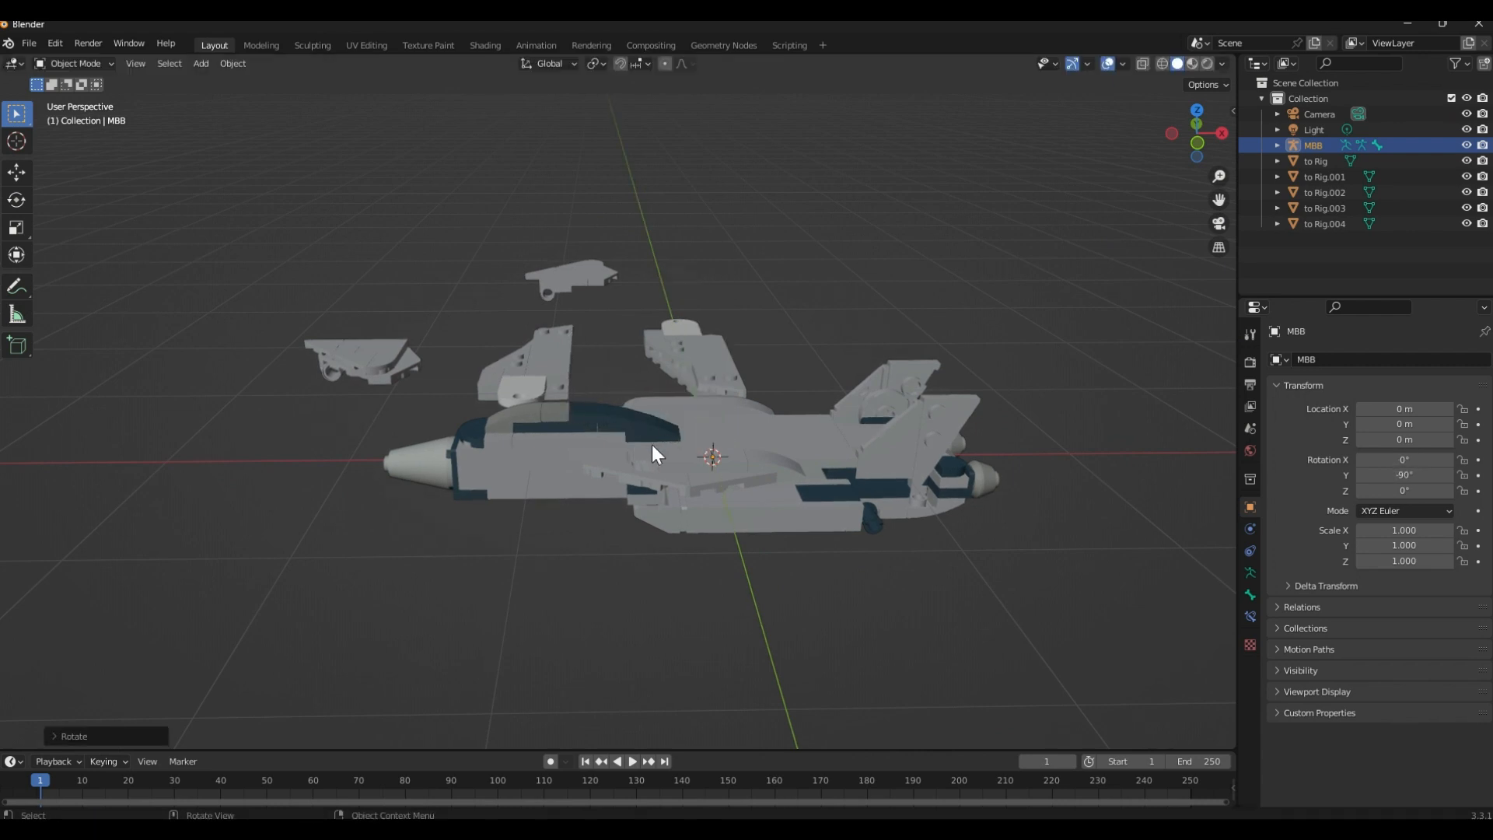
# Try scaling up the MBB armature, cancel the scaling, and switch the viewport to wireframe shading
pyautogui.press('s')
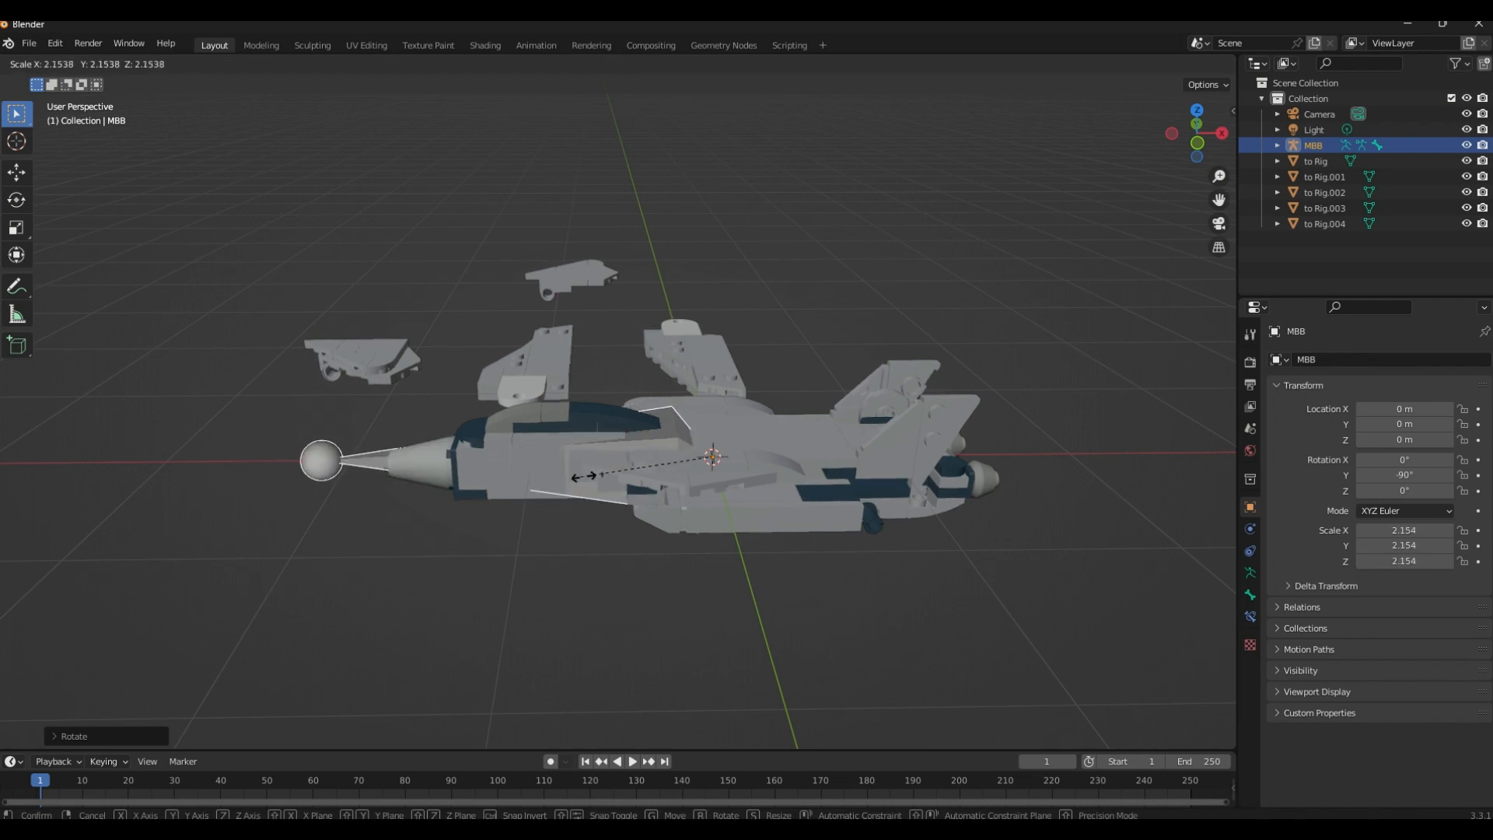
pyautogui.press('Escape')
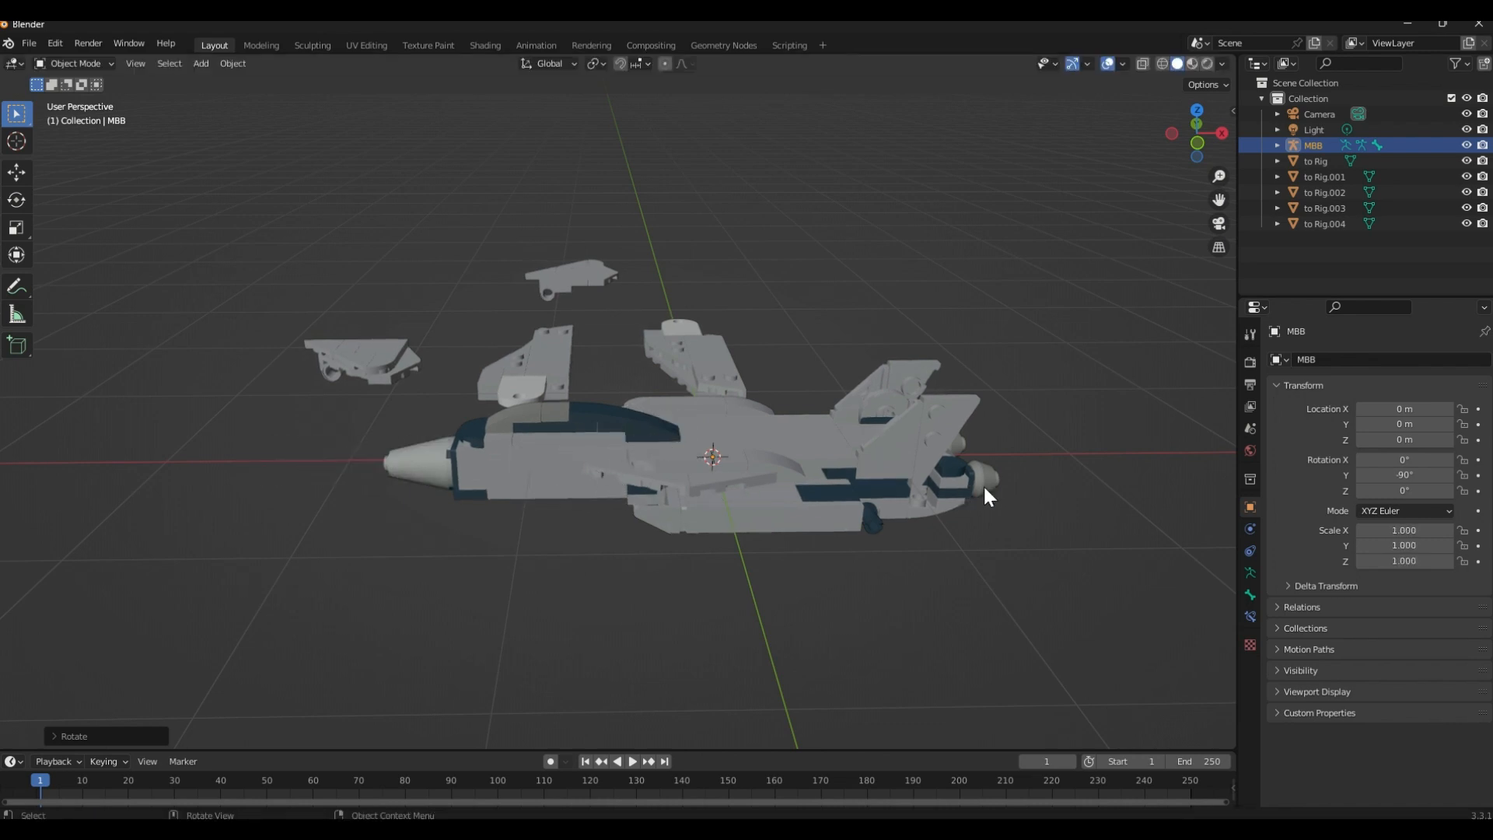
pyautogui.hotkey('shift', 'z')
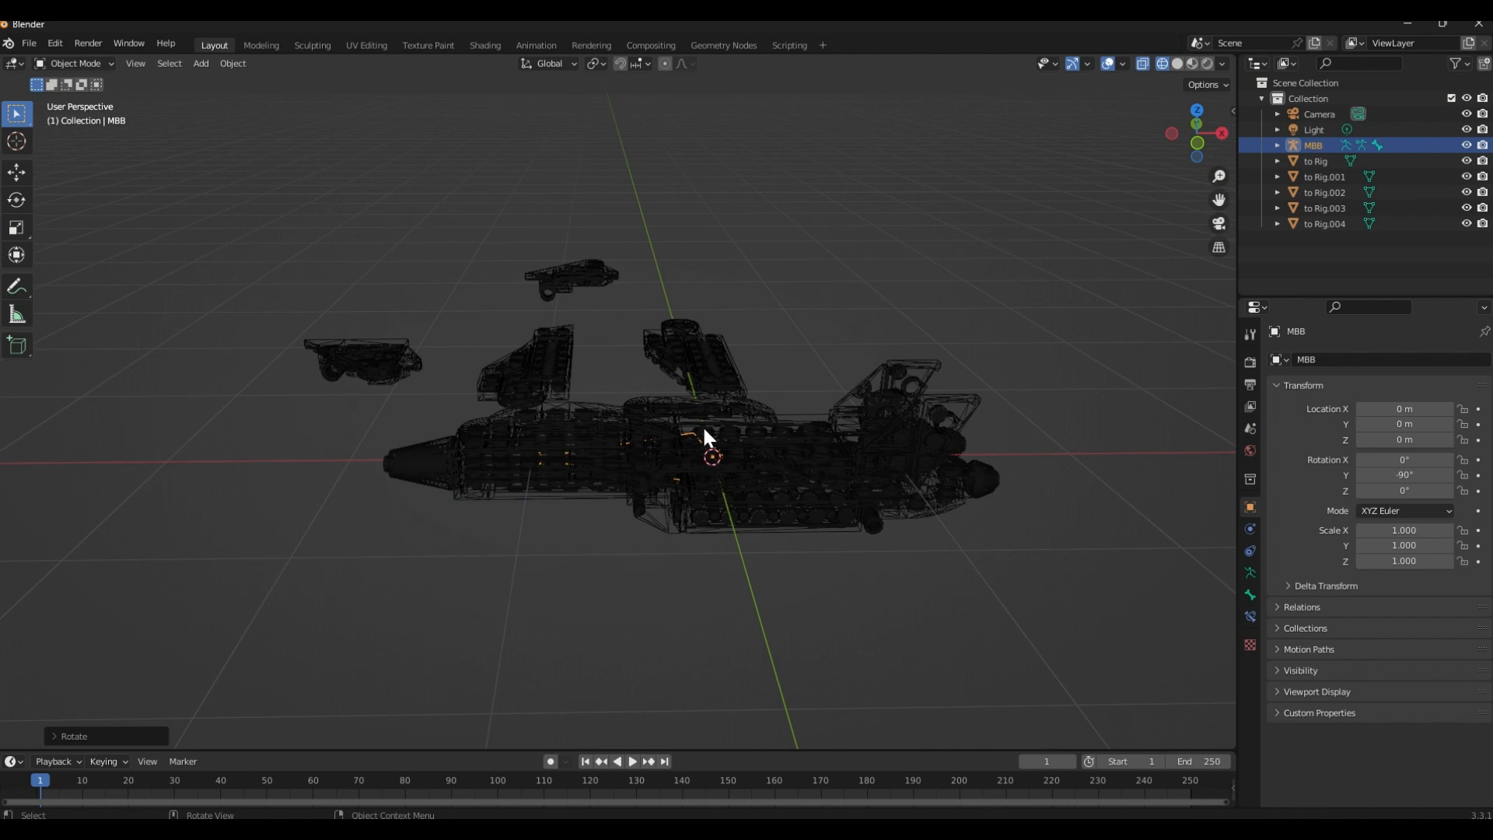
# Set the MBB armature to display in front of other objects and return the viewport to solid shading
pyautogui.scroll(4, 692, 452)
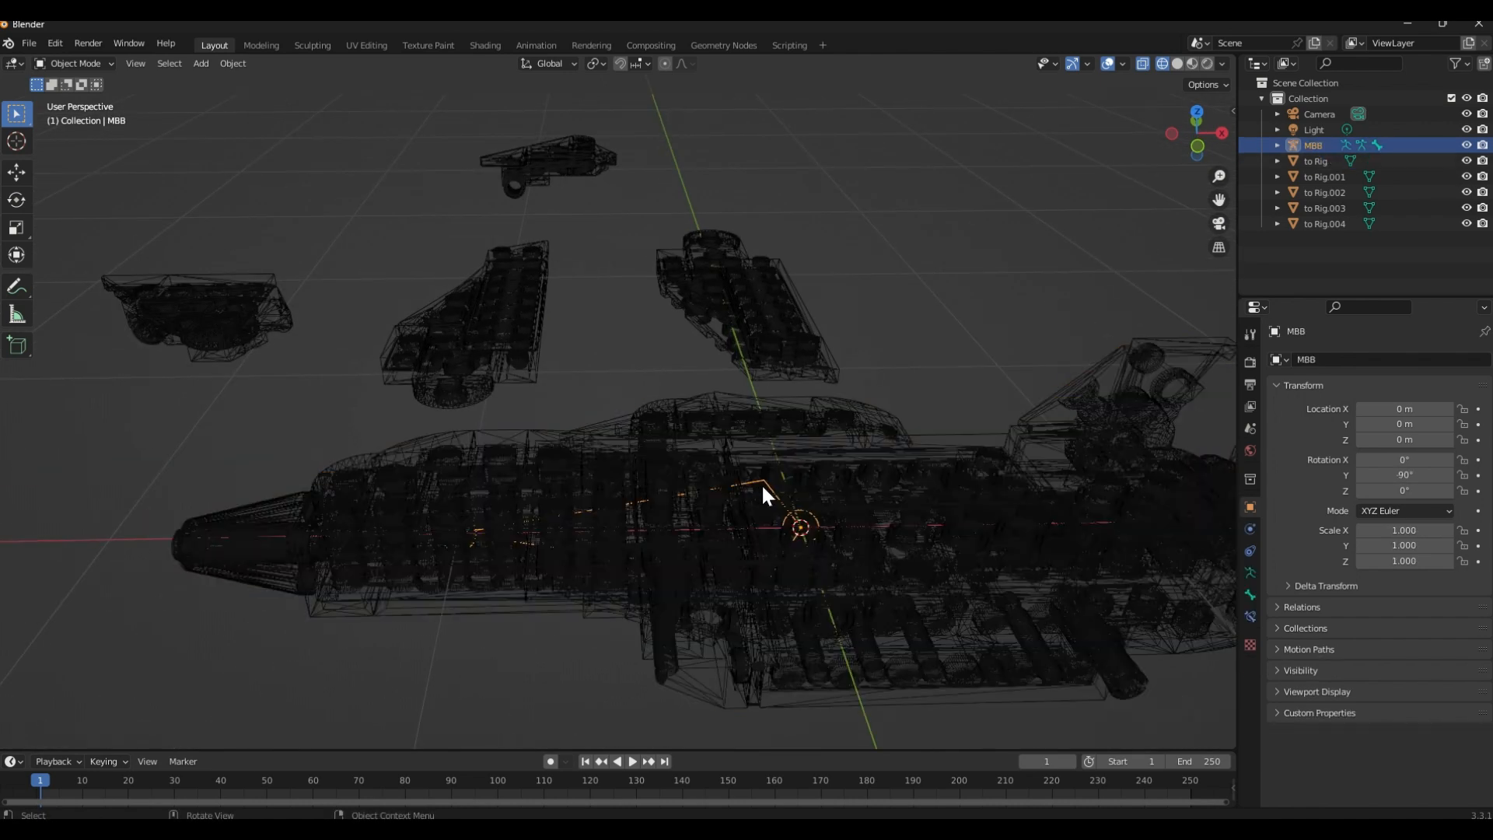
pyautogui.click(1249, 573)
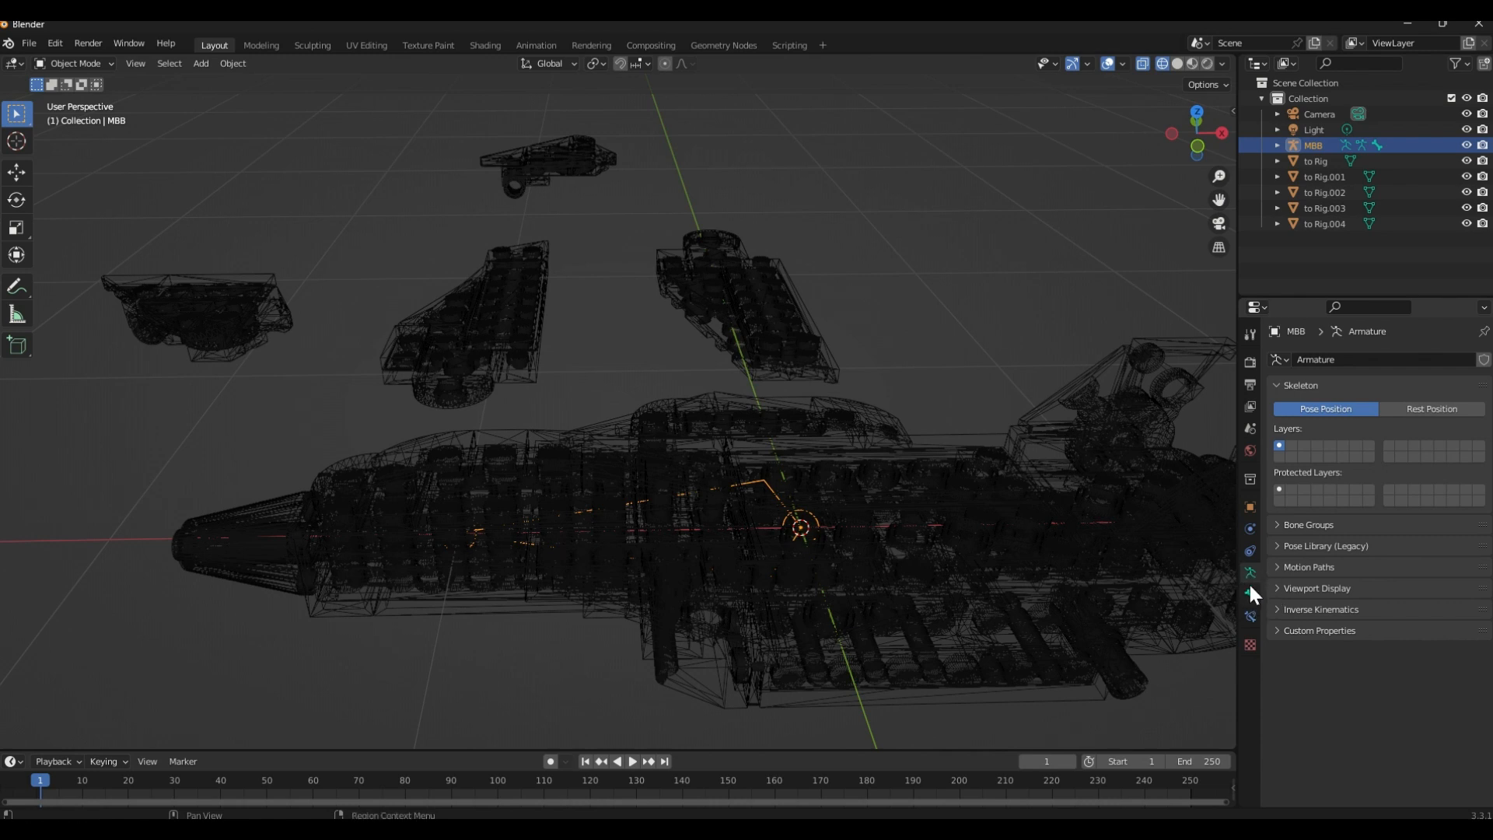
pyautogui.click(1314, 589)
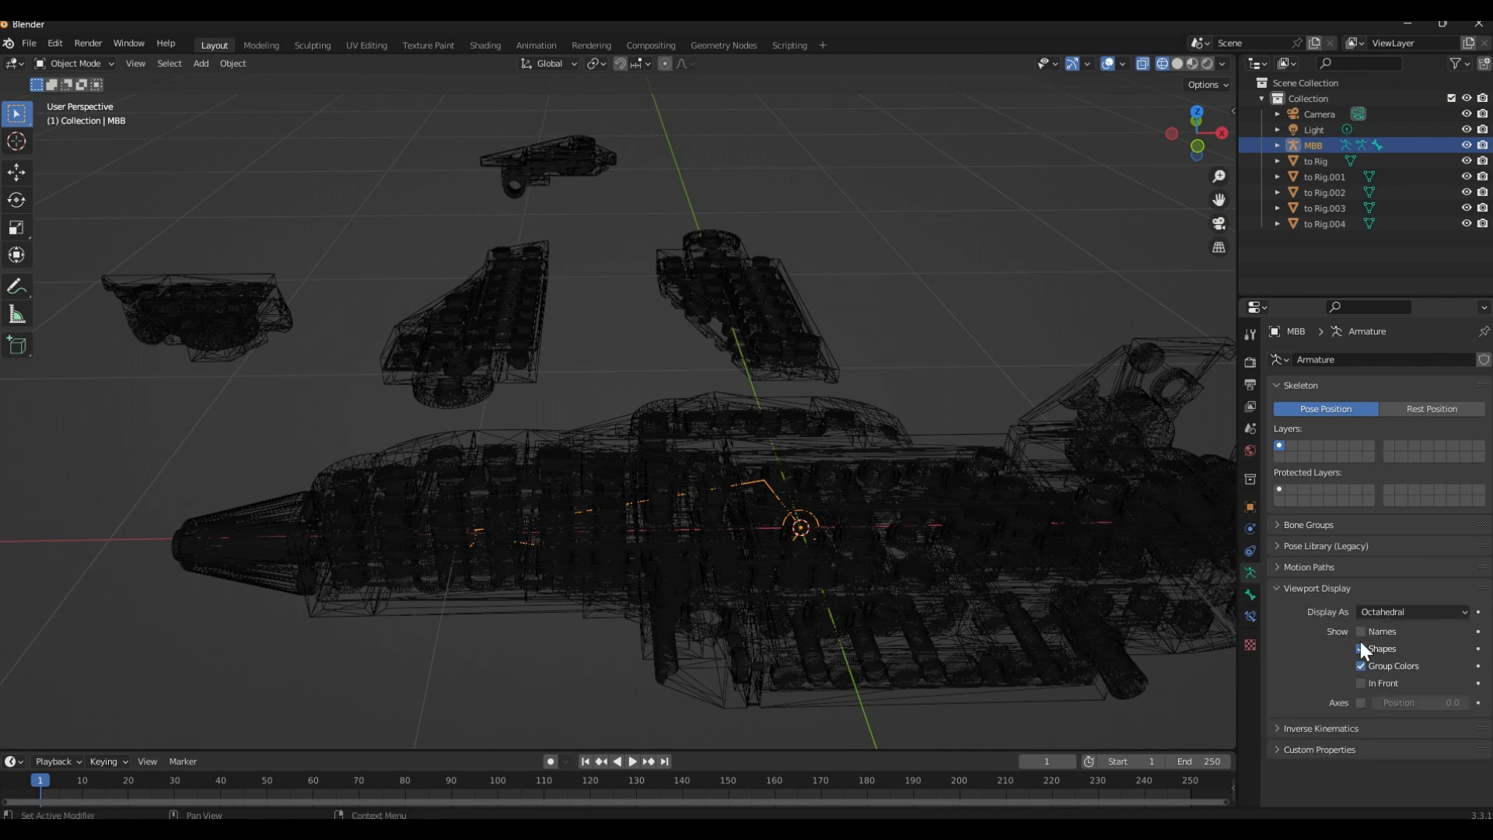
pyautogui.click(1361, 684)
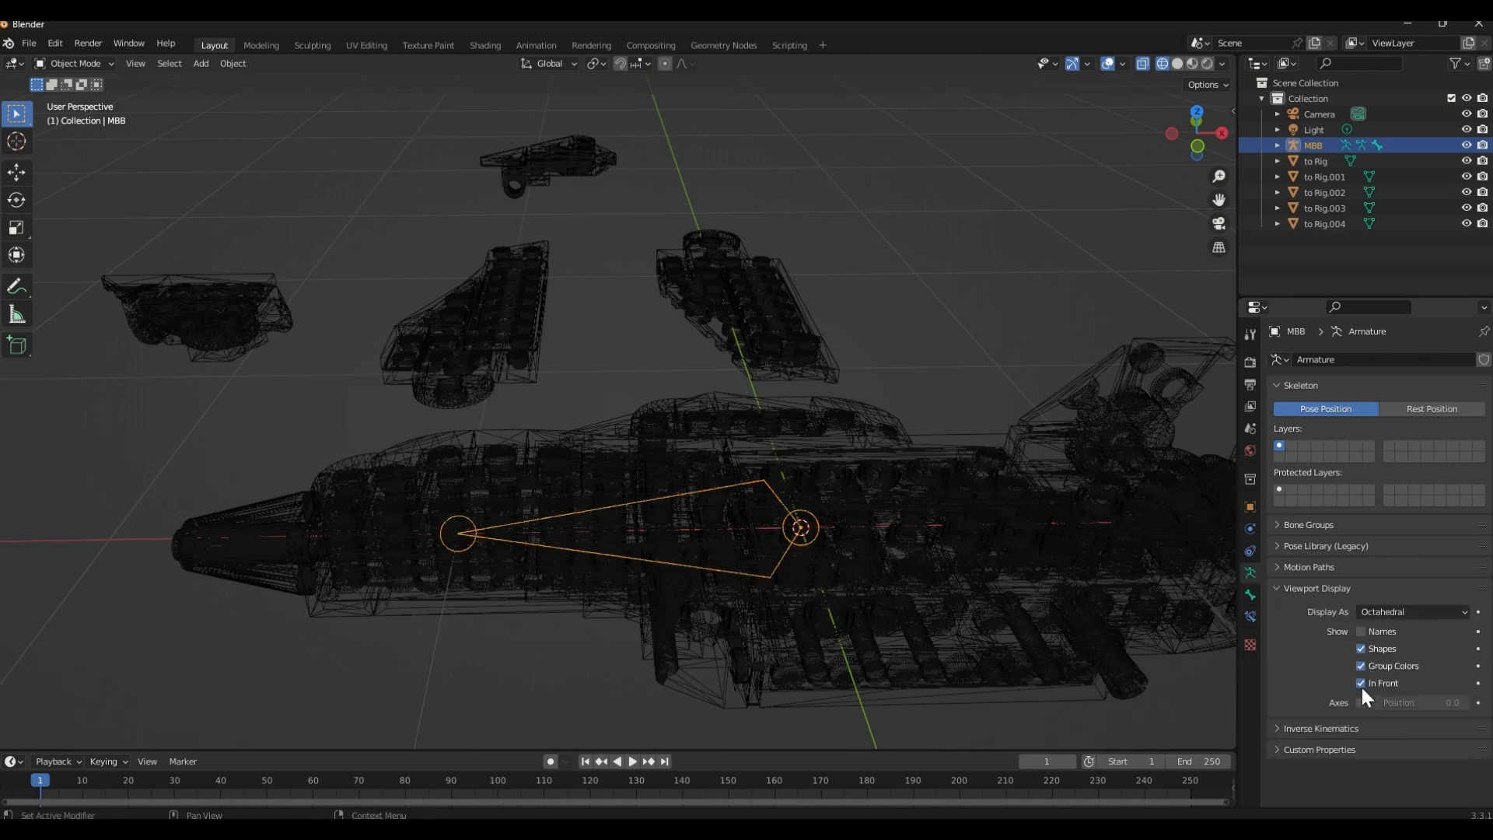
pyautogui.hotkey('shift', 'z')
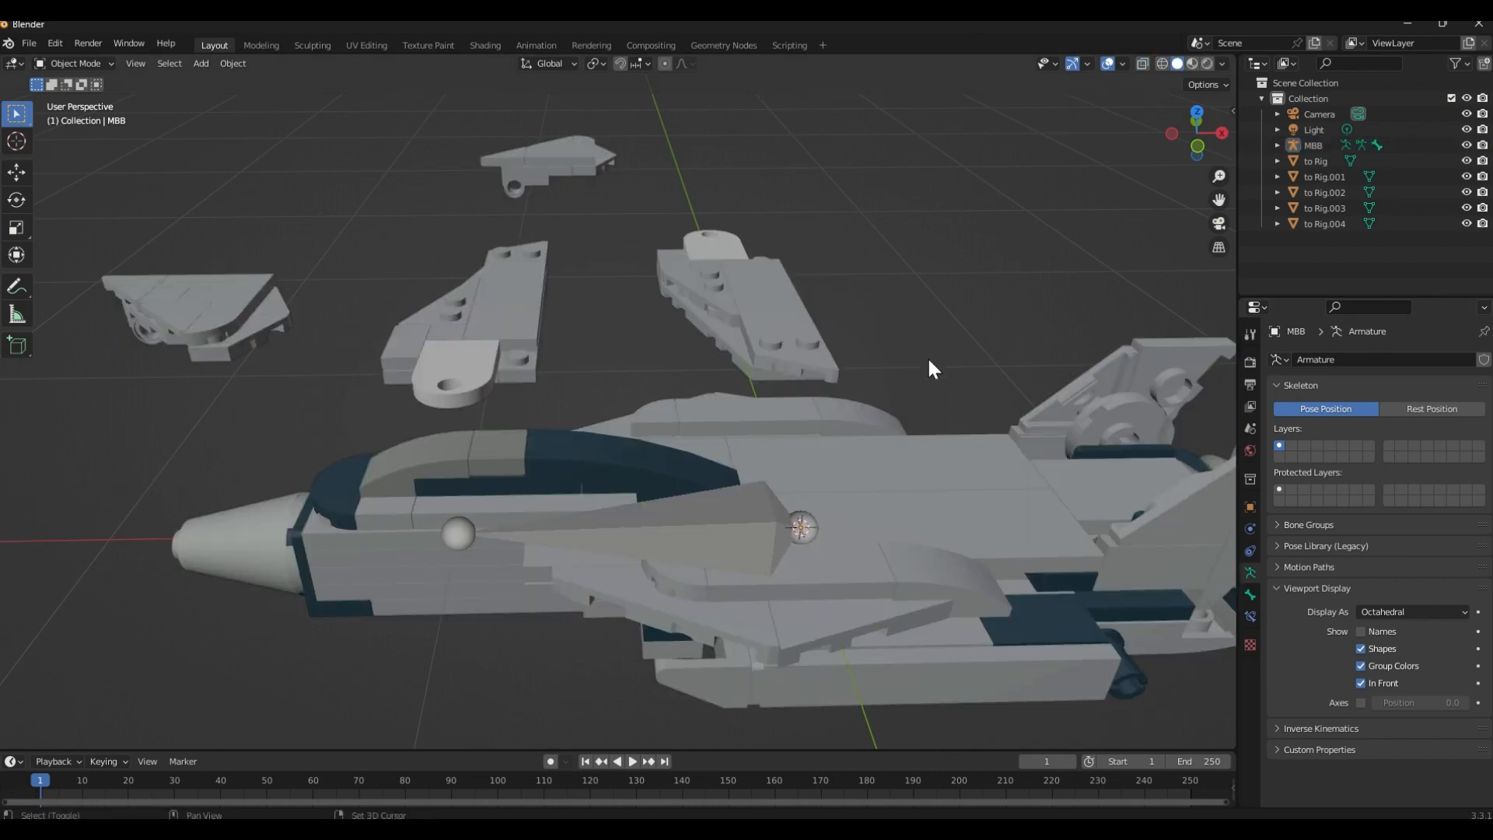
# Select the MBB armature in the viewport
pyautogui.moveTo(927, 357)
pyautogui.mouseDown(button='middle')
pyautogui.moveTo(780, 347)
pyautogui.moveTo(959, 360)
pyautogui.moveTo(532, 272)
pyautogui.moveTo(517, 223)
pyautogui.moveTo(632, 233)
pyautogui.moveTo(563, 305)
pyautogui.moveTo(454, 321)
pyautogui.moveTo(572, 376)
pyautogui.moveTo(731, 373)
pyautogui.moveTo(778, 330)
pyautogui.moveTo(490, 545)
pyautogui.moveTo(551, 564)
pyautogui.moveTo(705, 510)
pyautogui.moveTo(666, 488)
pyautogui.moveTo(639, 512)
pyautogui.moveTo(597, 431)
pyautogui.moveTo(698, 481)
pyautogui.mouseUp(button='middle')
pyautogui.scroll(-4, 682, 476)
pyautogui.click(623, 489)
pyautogui.press('s')
pyautogui.press('x')
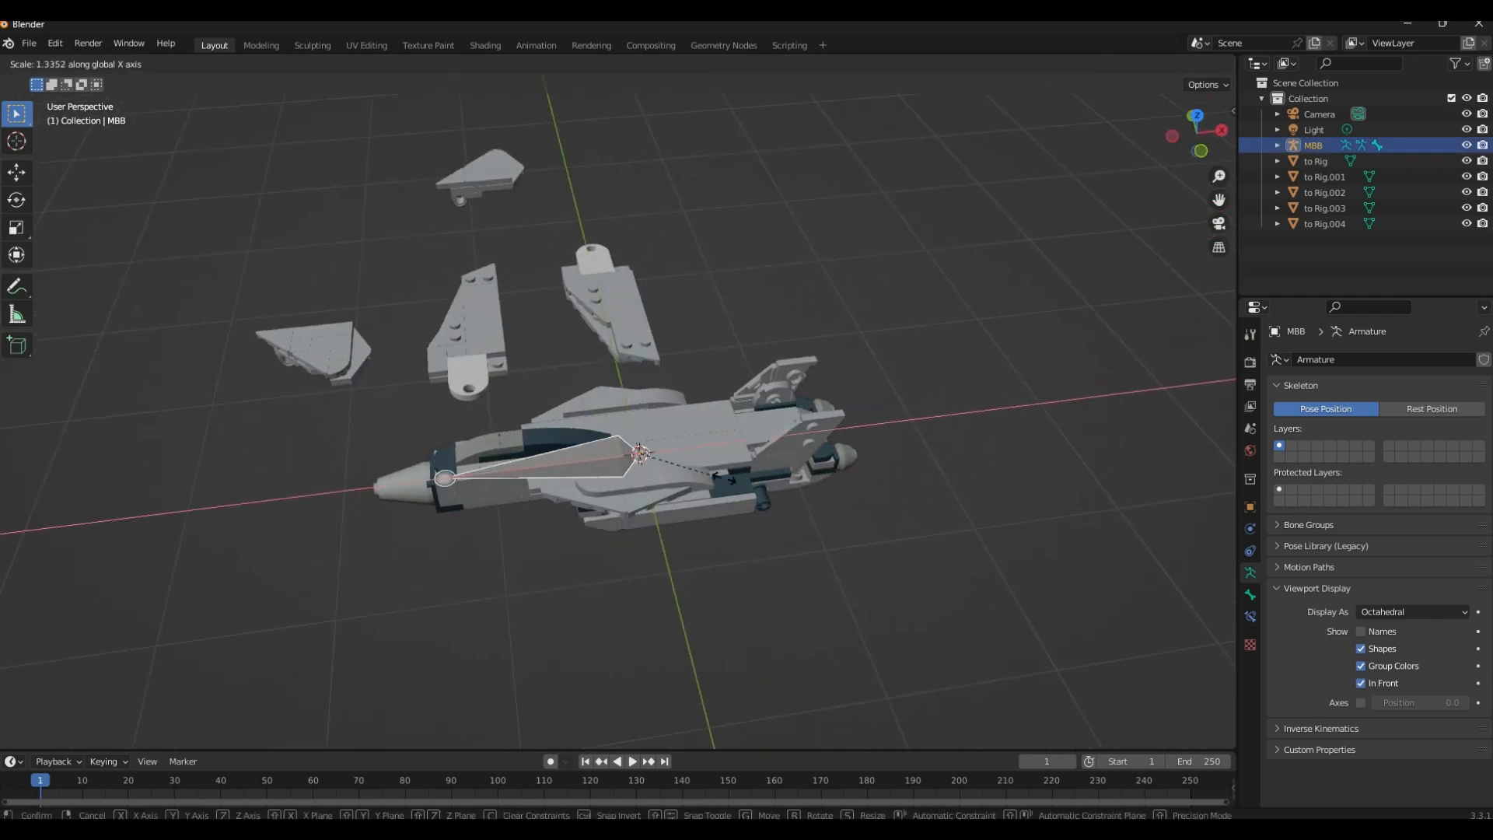
pyautogui.rightClick(744, 476)
# Scale the MBB armature uniformly by about 1.7 so its bone tip reaches the jet's nose, and deselect it
pyautogui.press('s')
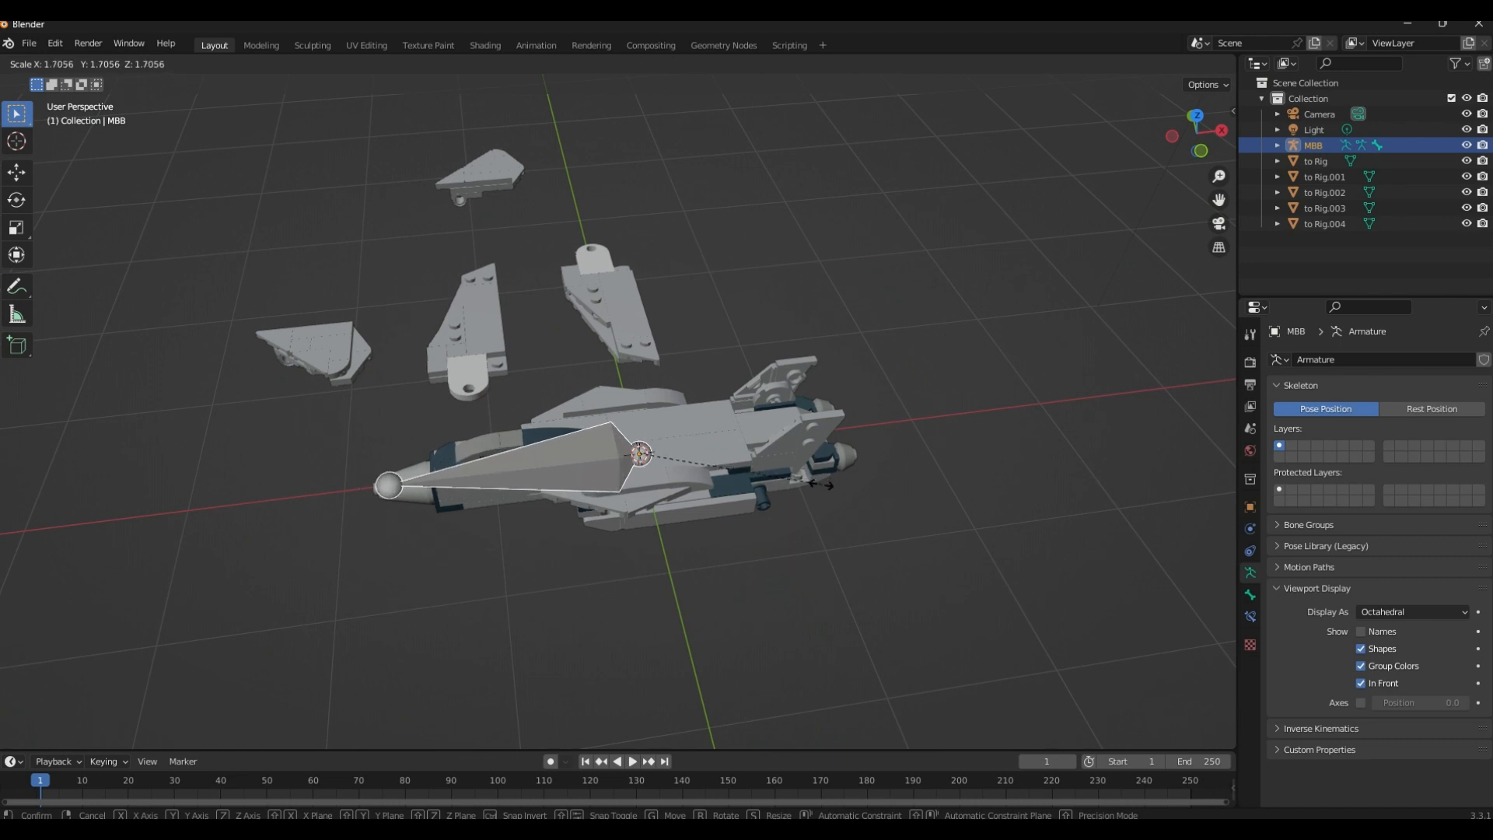
pyautogui.click(731, 507)
pyautogui.moveTo(731, 504); pyautogui.dragTo(657, 451, button='middle')
pyautogui.click(631, 526)
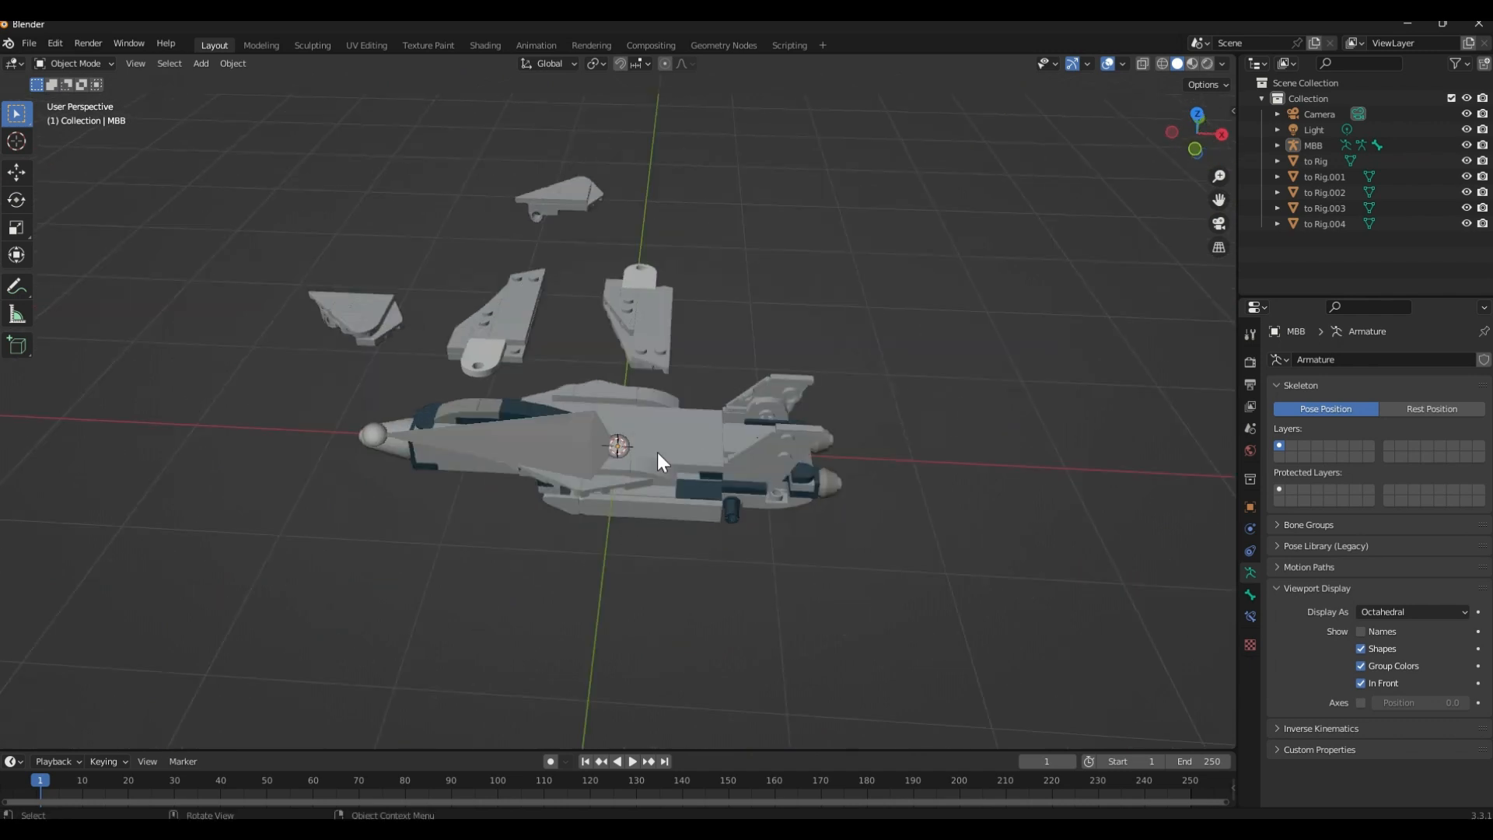
# Select the MBB armature and hide it from the viewport
pyautogui.click(665, 463)
pyautogui.moveTo(791, 348); pyautogui.dragTo(701, 324, button='middle')
pyautogui.press('h')
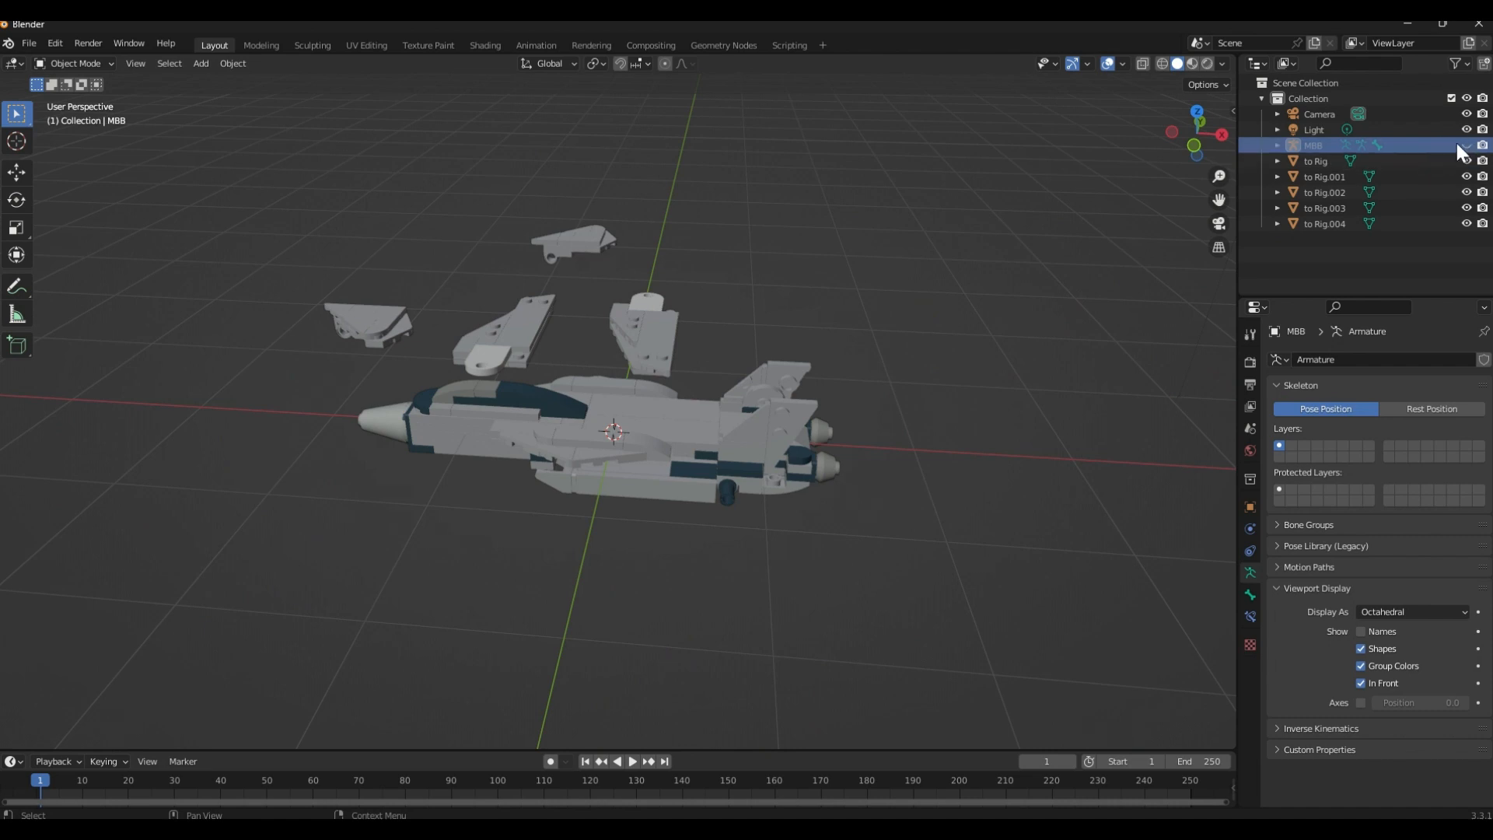
# Examine the studs inside the jet body's side wing slot to locate the wing's pivot point
pyautogui.scroll(5, 812, 459)
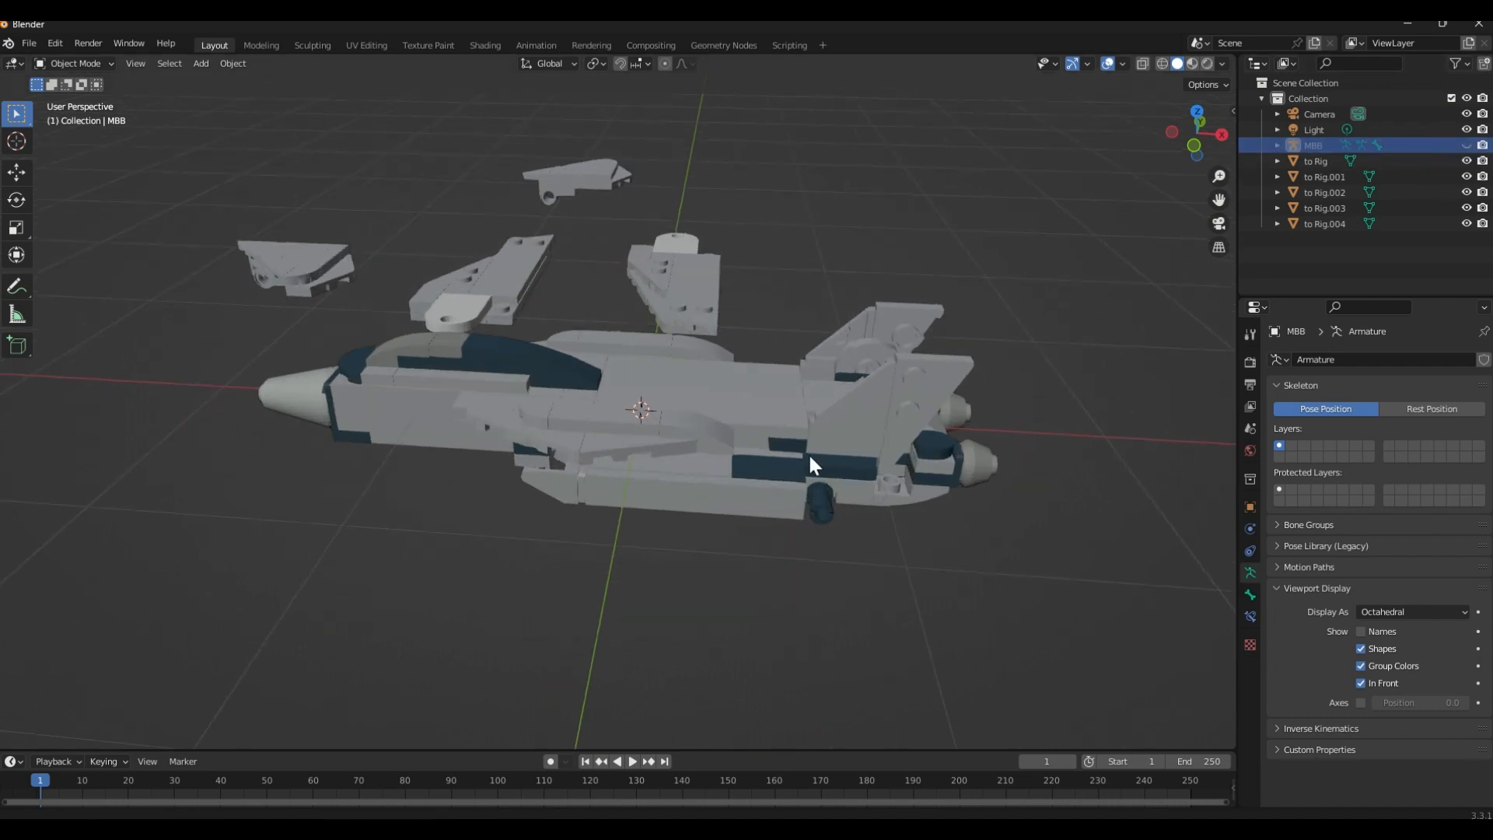
pyautogui.moveTo(681, 360); pyautogui.dragTo(643, 390, button='middle')
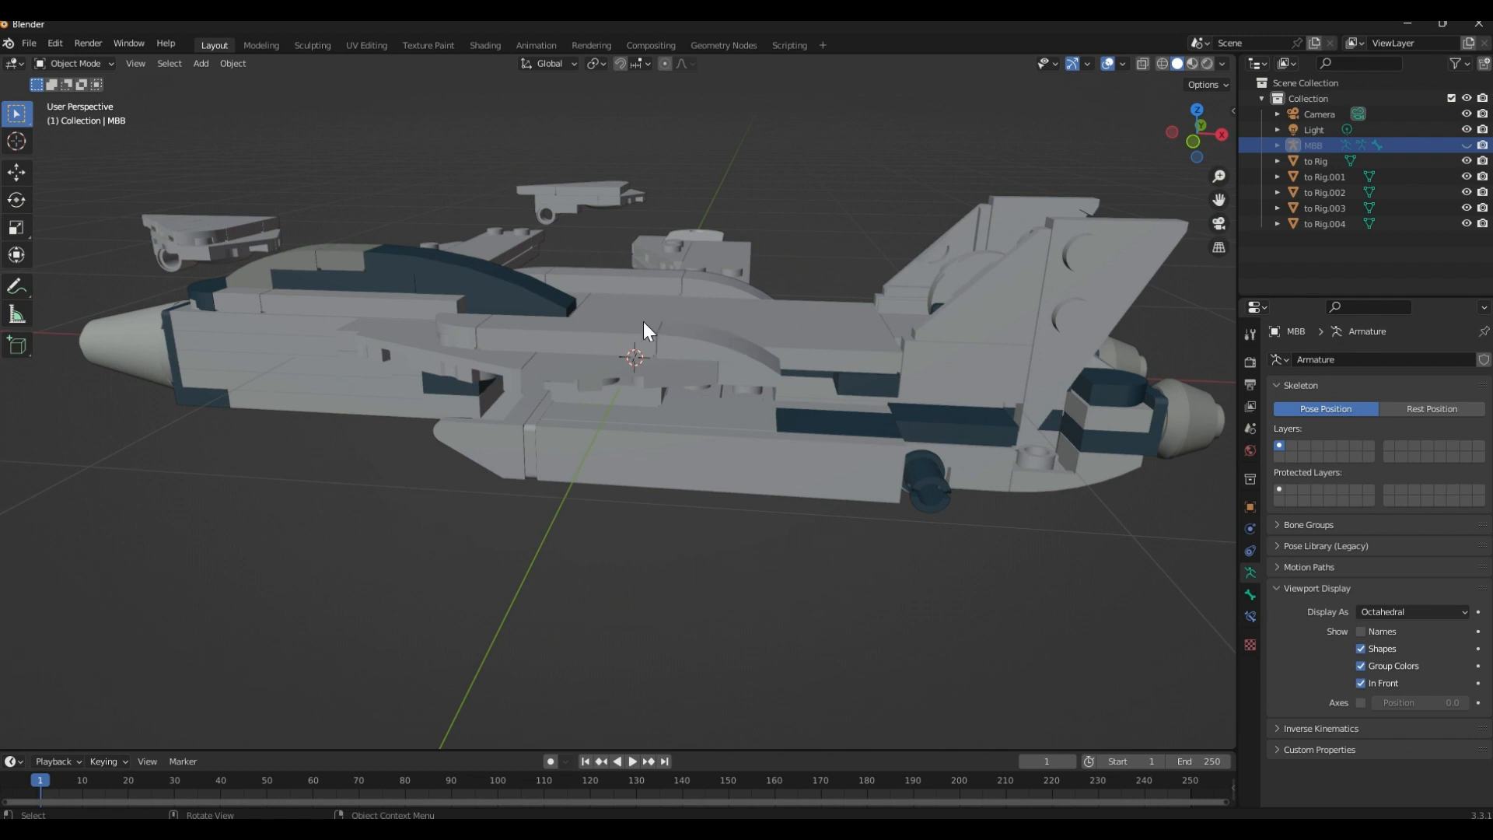
pyautogui.scroll(6, 629, 361)
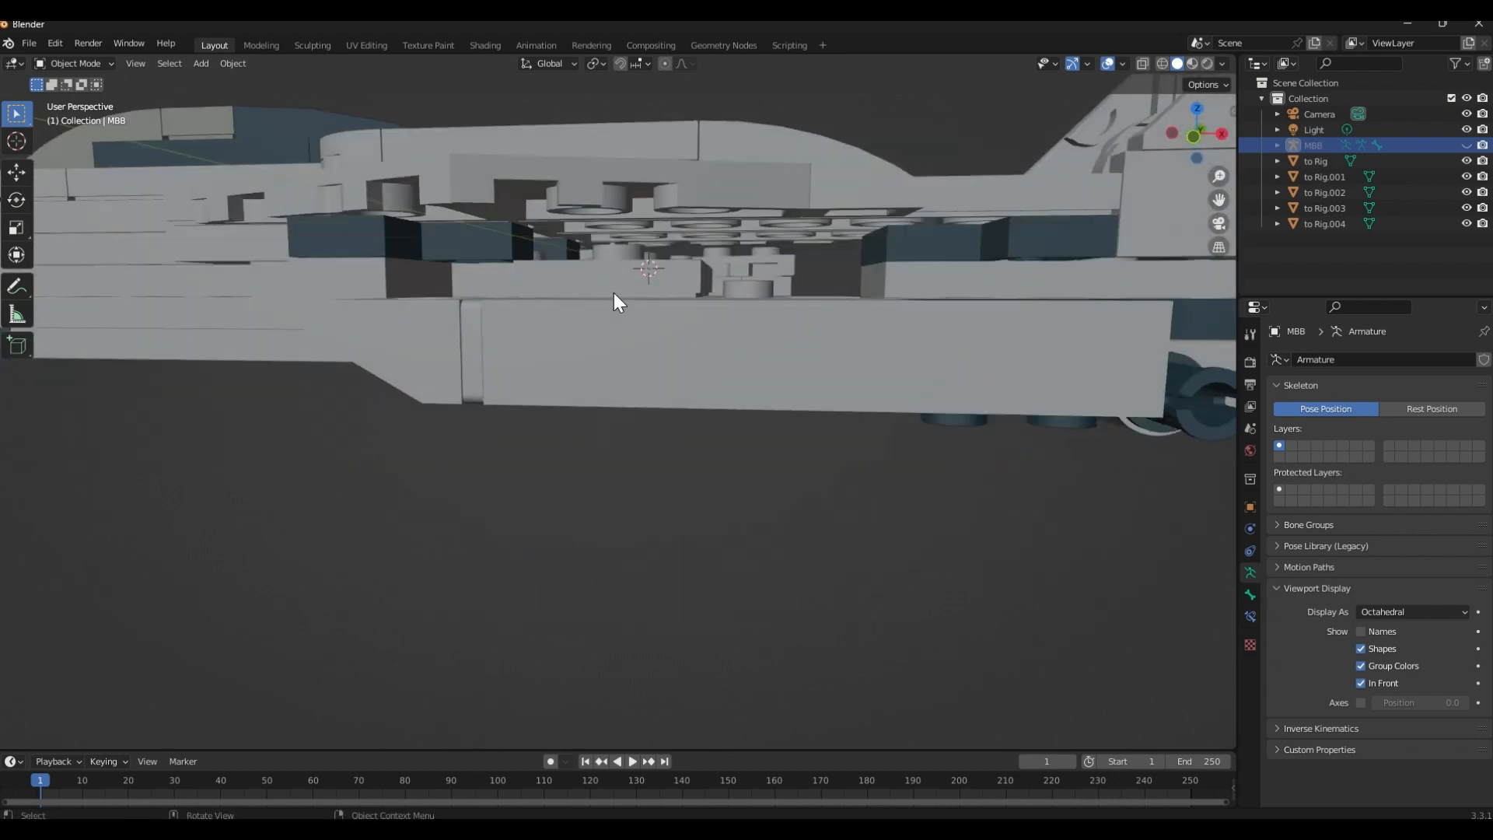
pyautogui.scroll(-2, 669, 282)
pyautogui.moveTo(637, 312); pyautogui.dragTo(602, 314, button='middle')
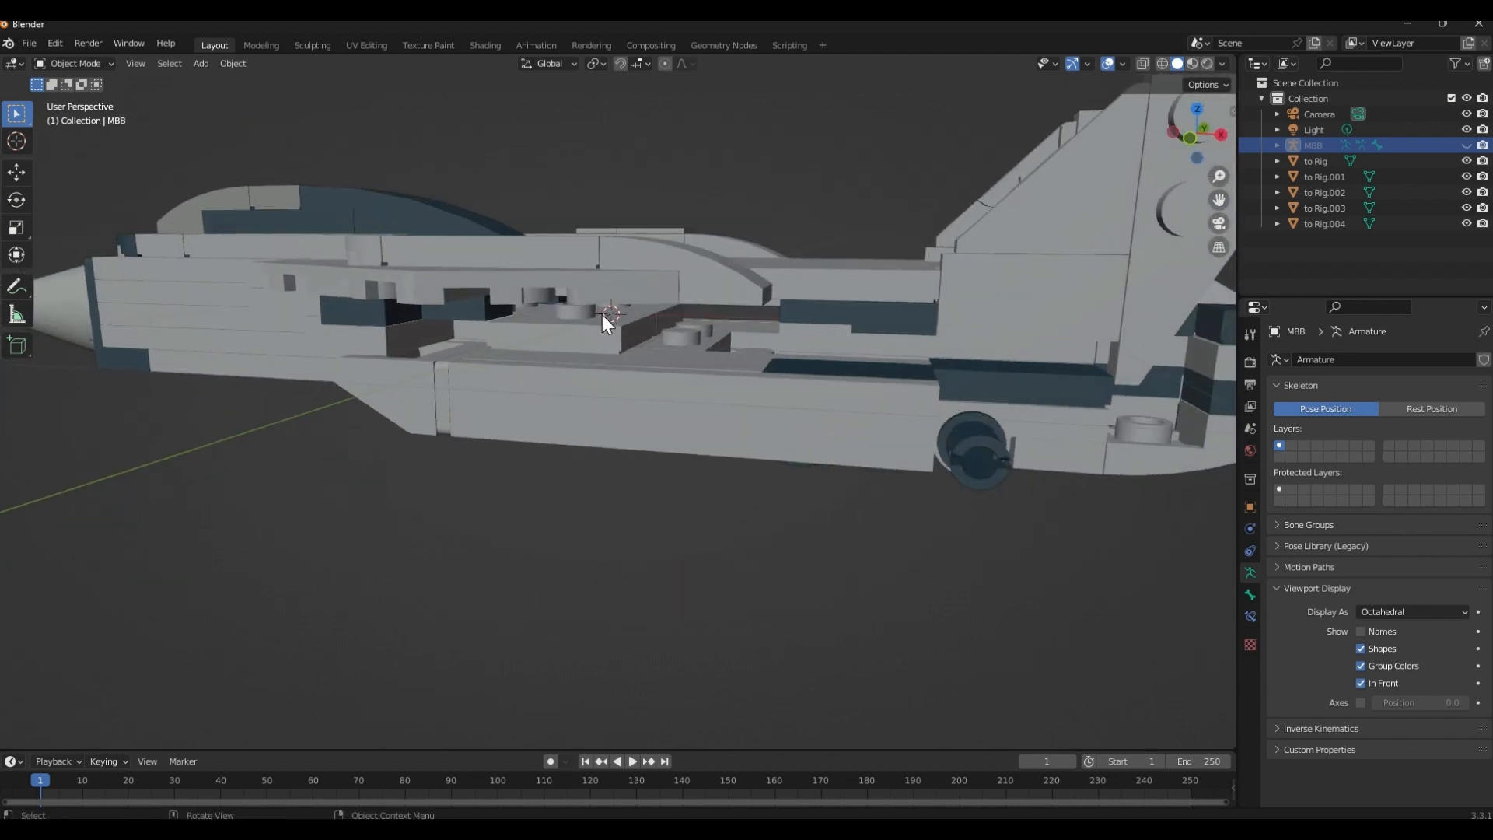
pyautogui.scroll(2, 599, 315)
pyautogui.scroll(-2, 592, 347)
pyautogui.scroll(4, 586, 332)
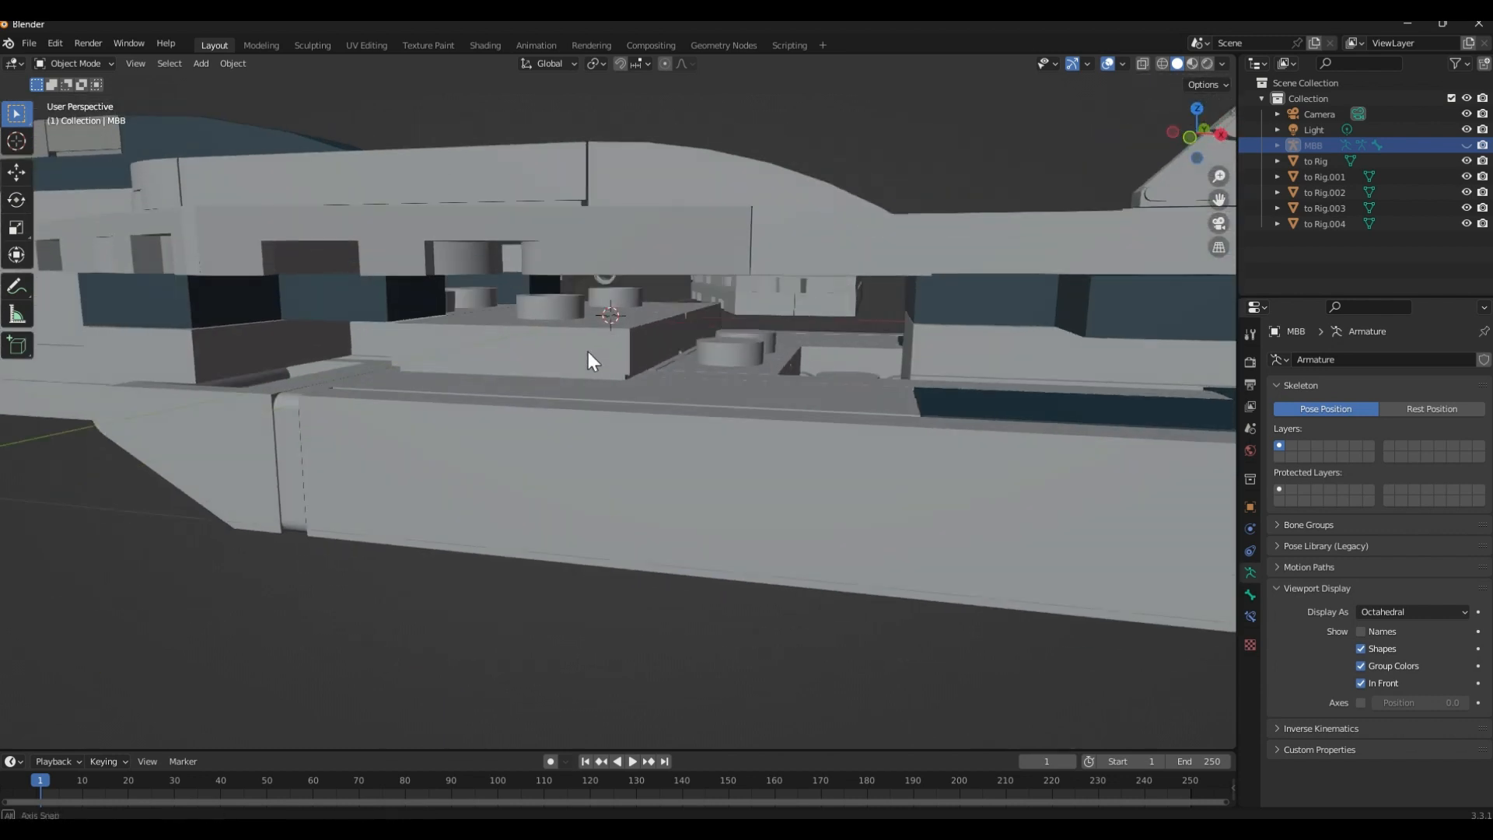
pyautogui.click(572, 303)
pyautogui.scroll(4, 563, 292)
pyautogui.scroll(-2, 570, 329)
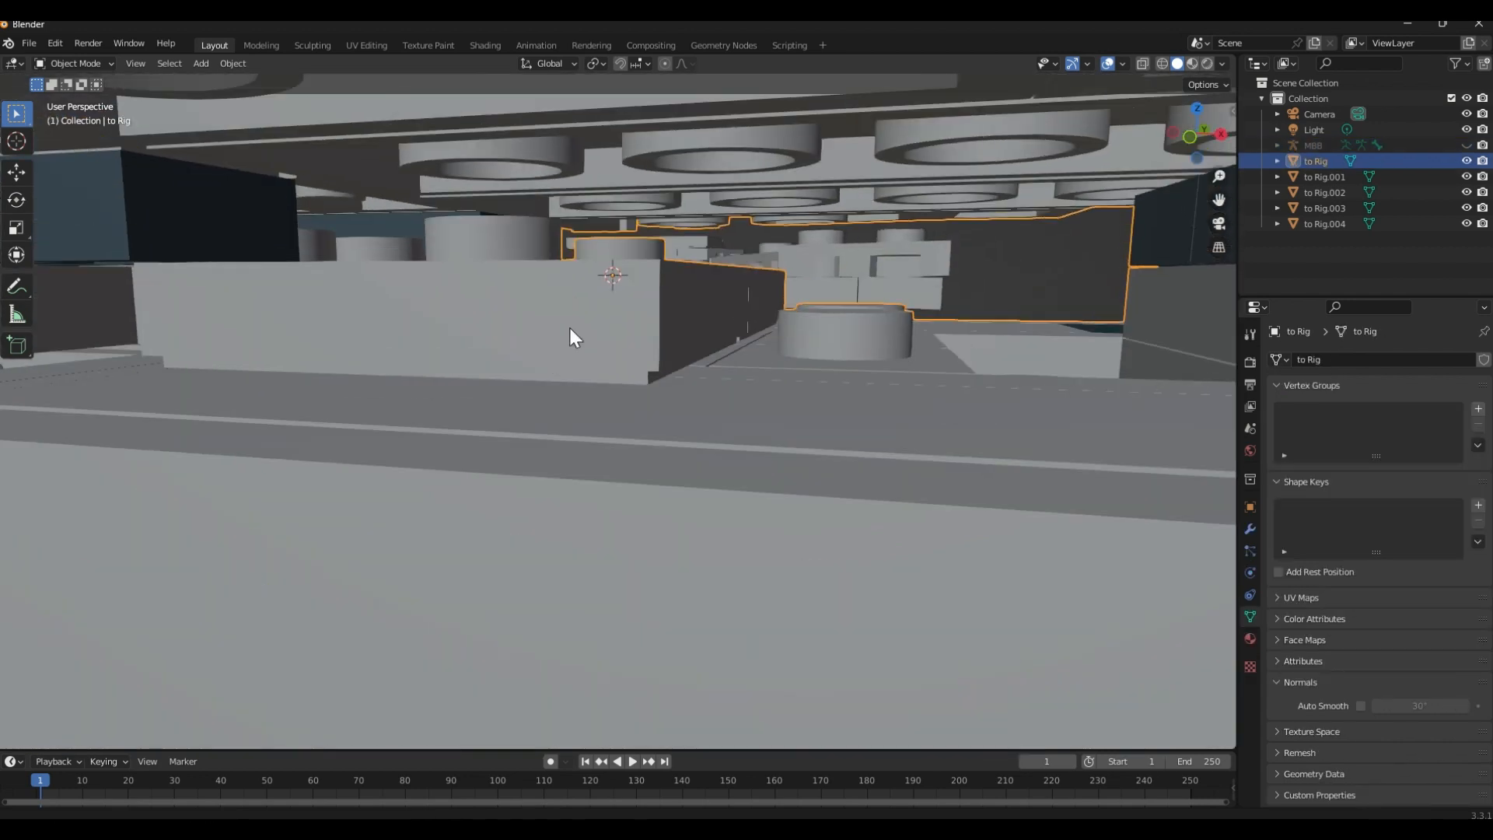
pyautogui.click(1086, 273)
pyautogui.scroll(-3, 586, 297)
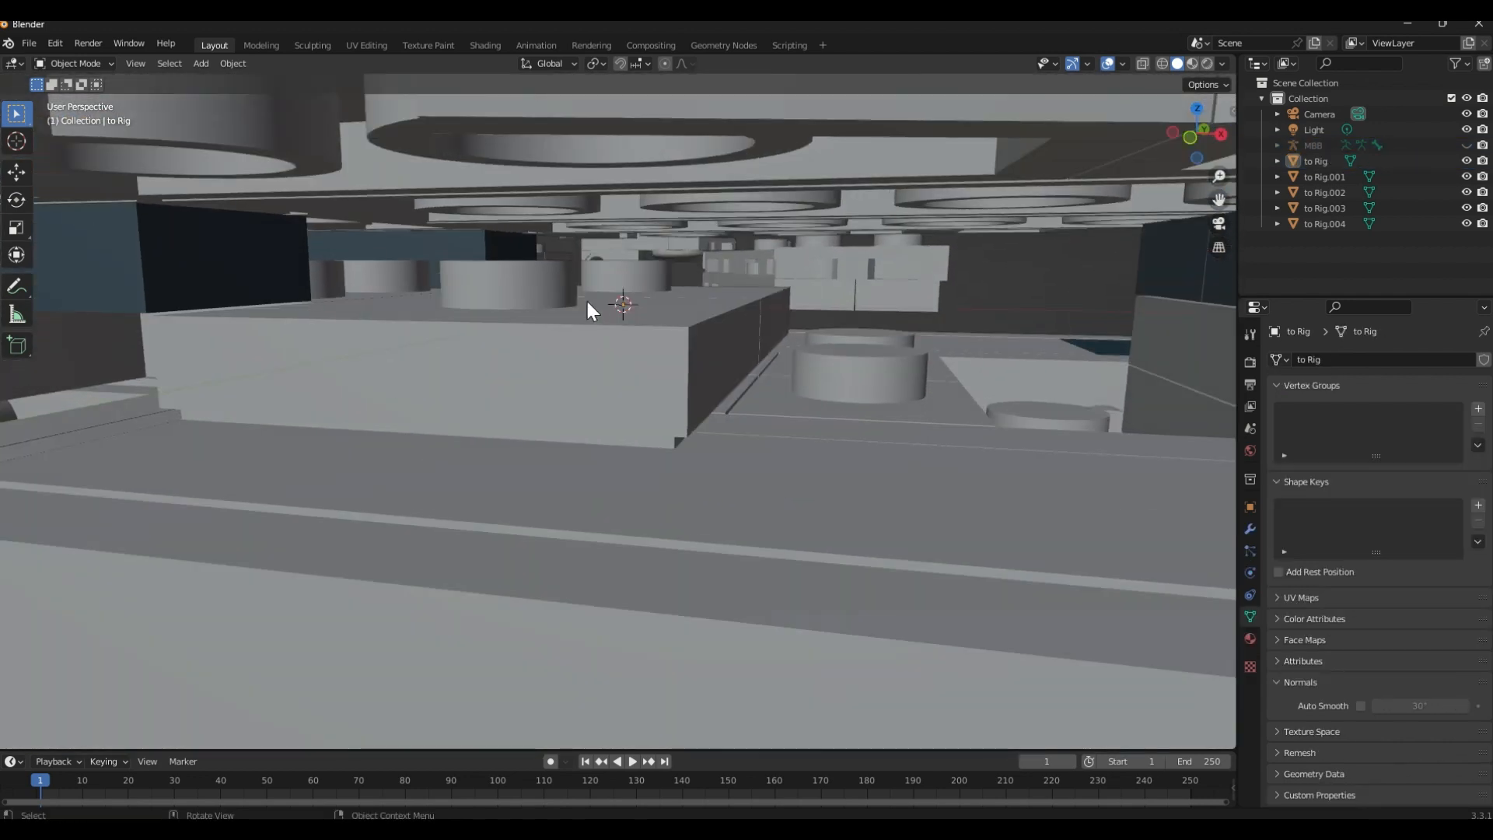
pyautogui.moveTo(578, 306)
pyautogui.mouseDown(button='middle')
pyautogui.moveTo(563, 323)
pyautogui.moveTo(520, 326)
pyautogui.moveTo(564, 286)
pyautogui.mouseUp(button='middle')
pyautogui.scroll(3, 512, 325)
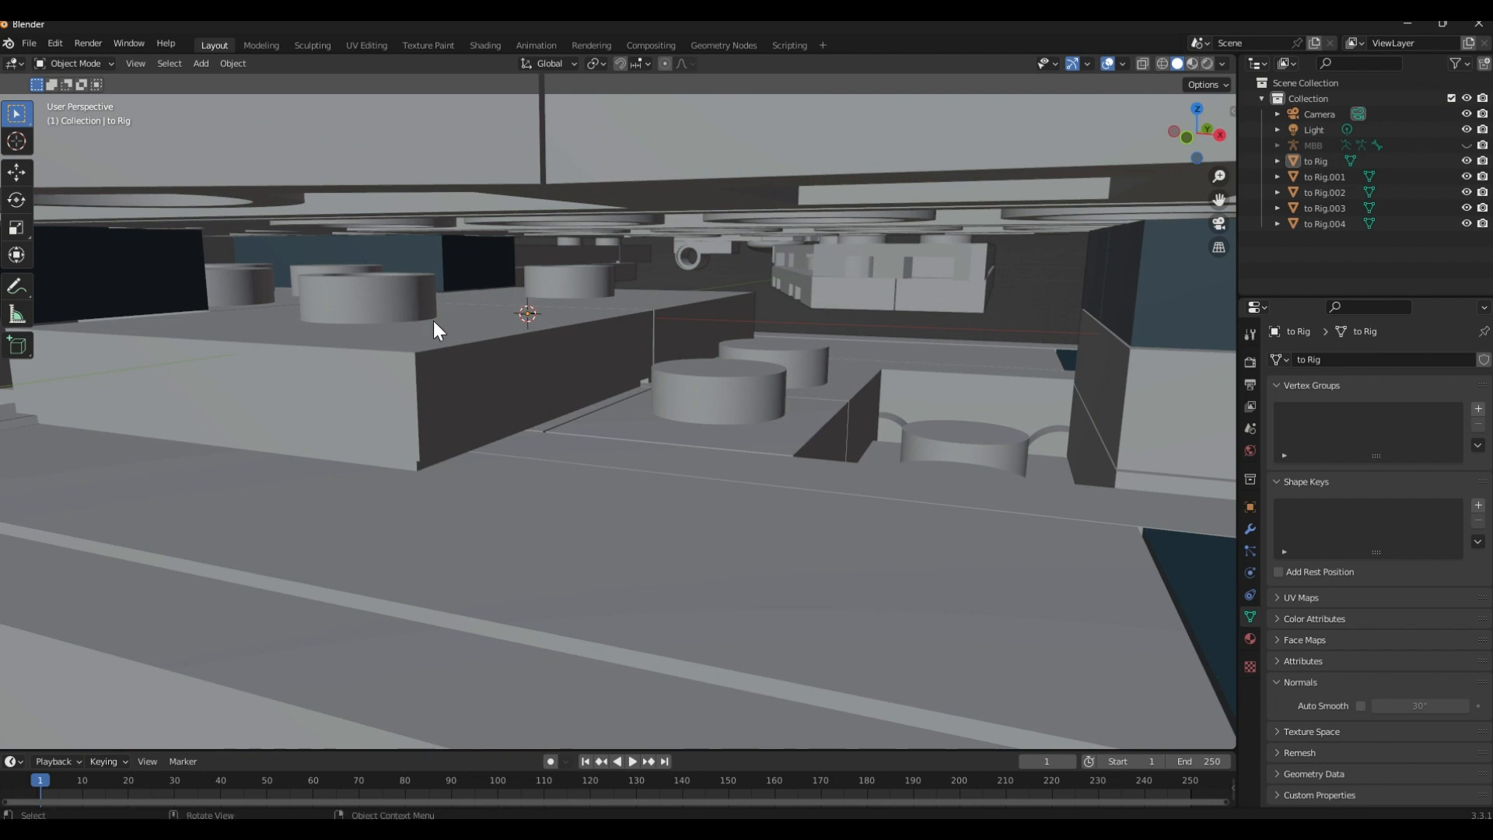
pyautogui.scroll(-2, 434, 321)
pyautogui.keyDown('shift'); pyautogui.moveTo(440, 326); pyautogui.dragTo(577, 320, button='middle'); pyautogui.keyUp('shift')
pyautogui.scroll(-2, 577, 320)
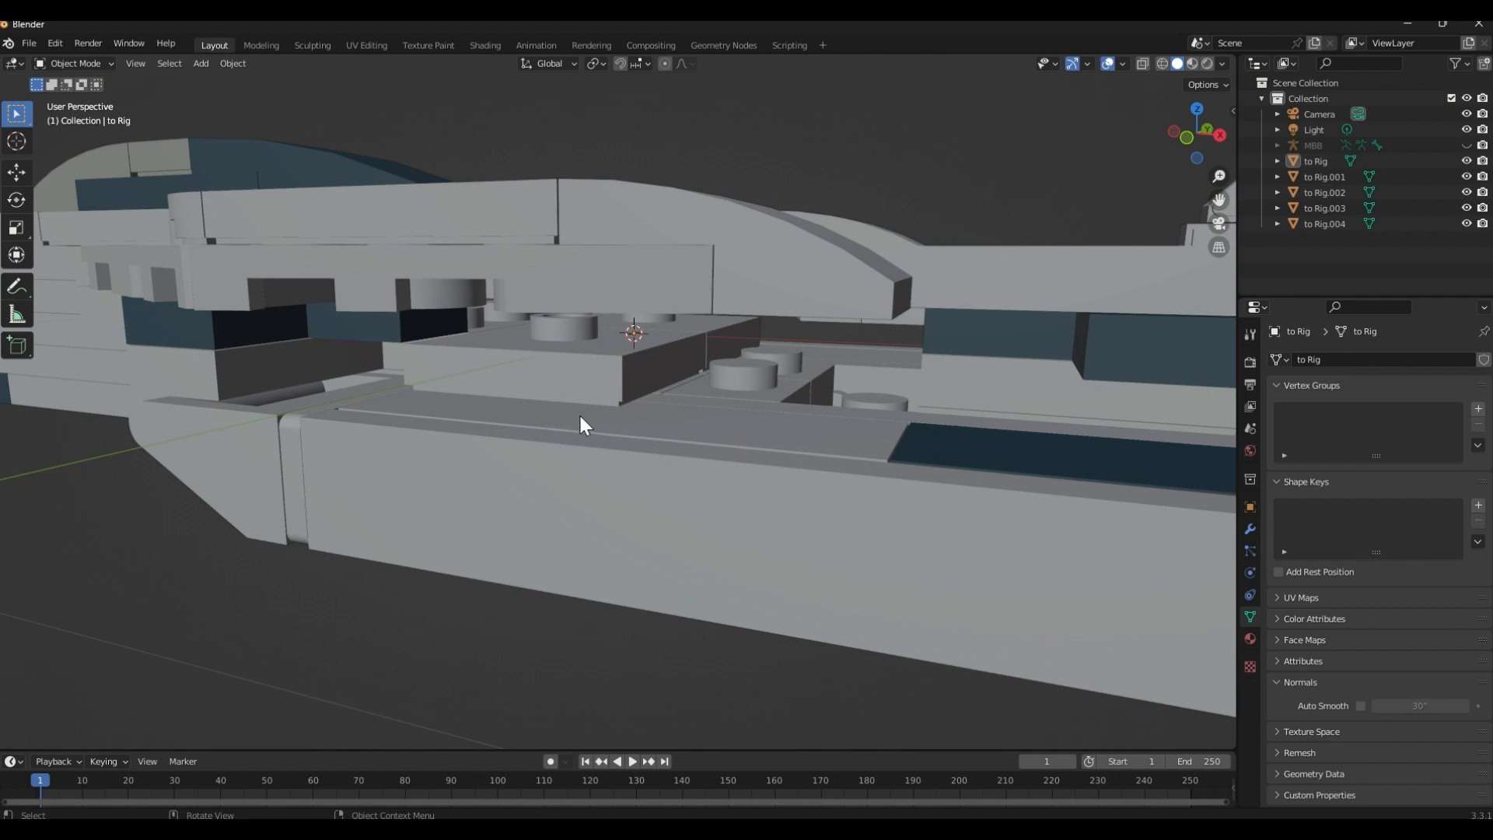
pyautogui.scroll(-2, 577, 423)
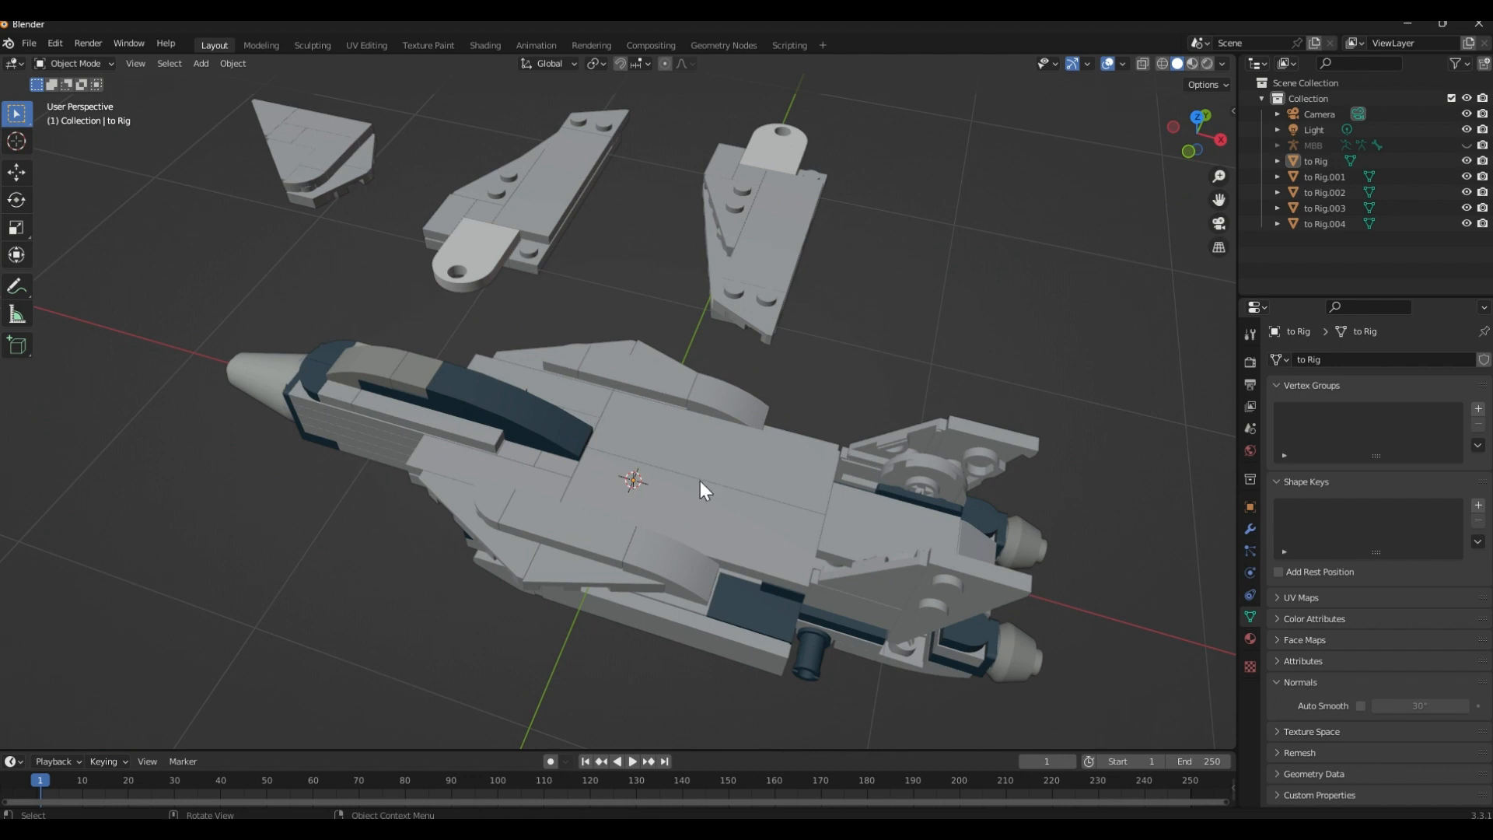
pyautogui.scroll(2, 674, 515)
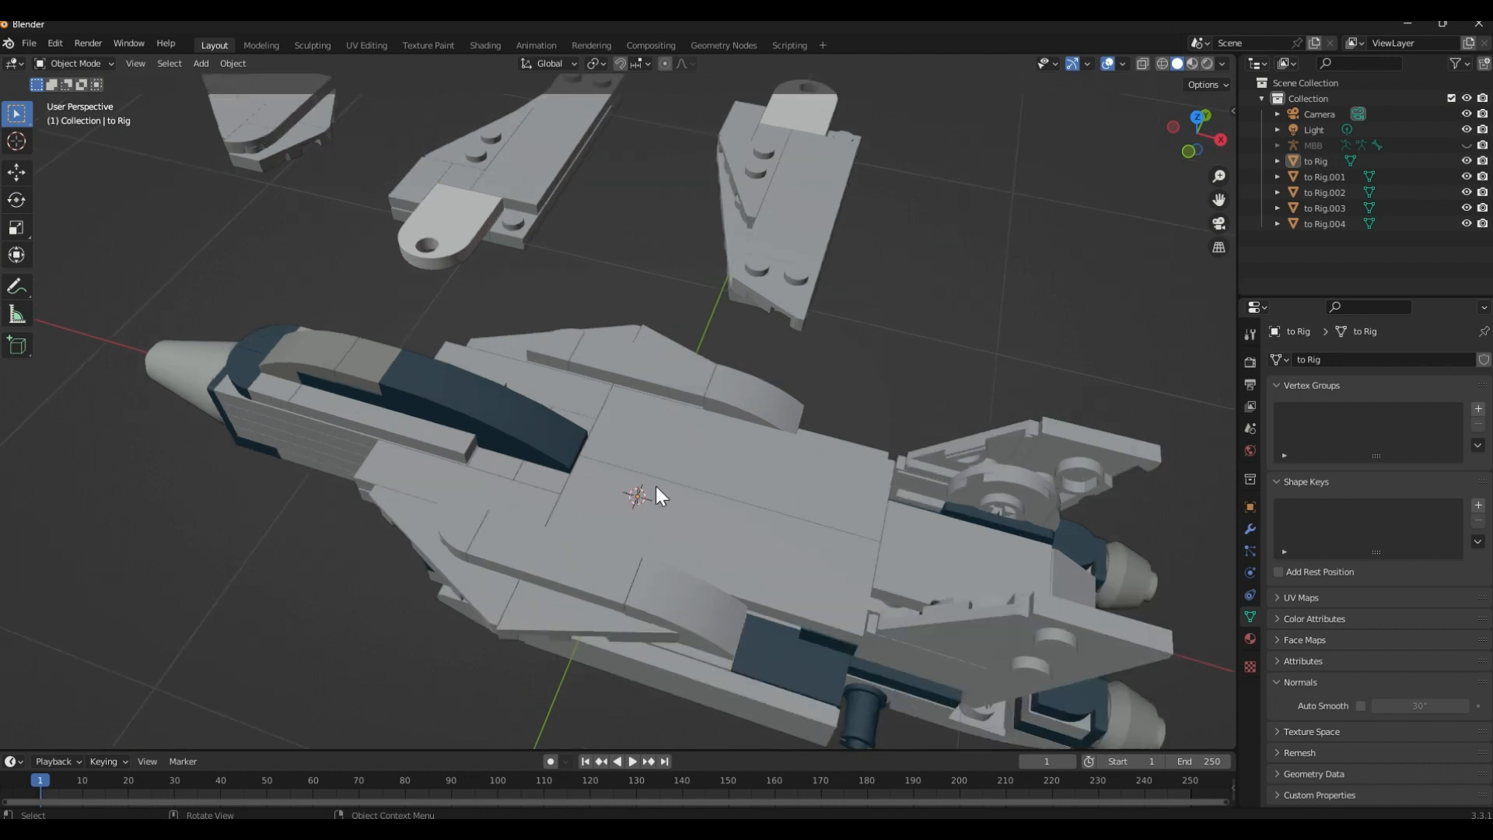
# Enter Edit Mode on the jet body and select the outward-facing side faces of the pivot stud inside the wing slot
pyautogui.click(654, 484)
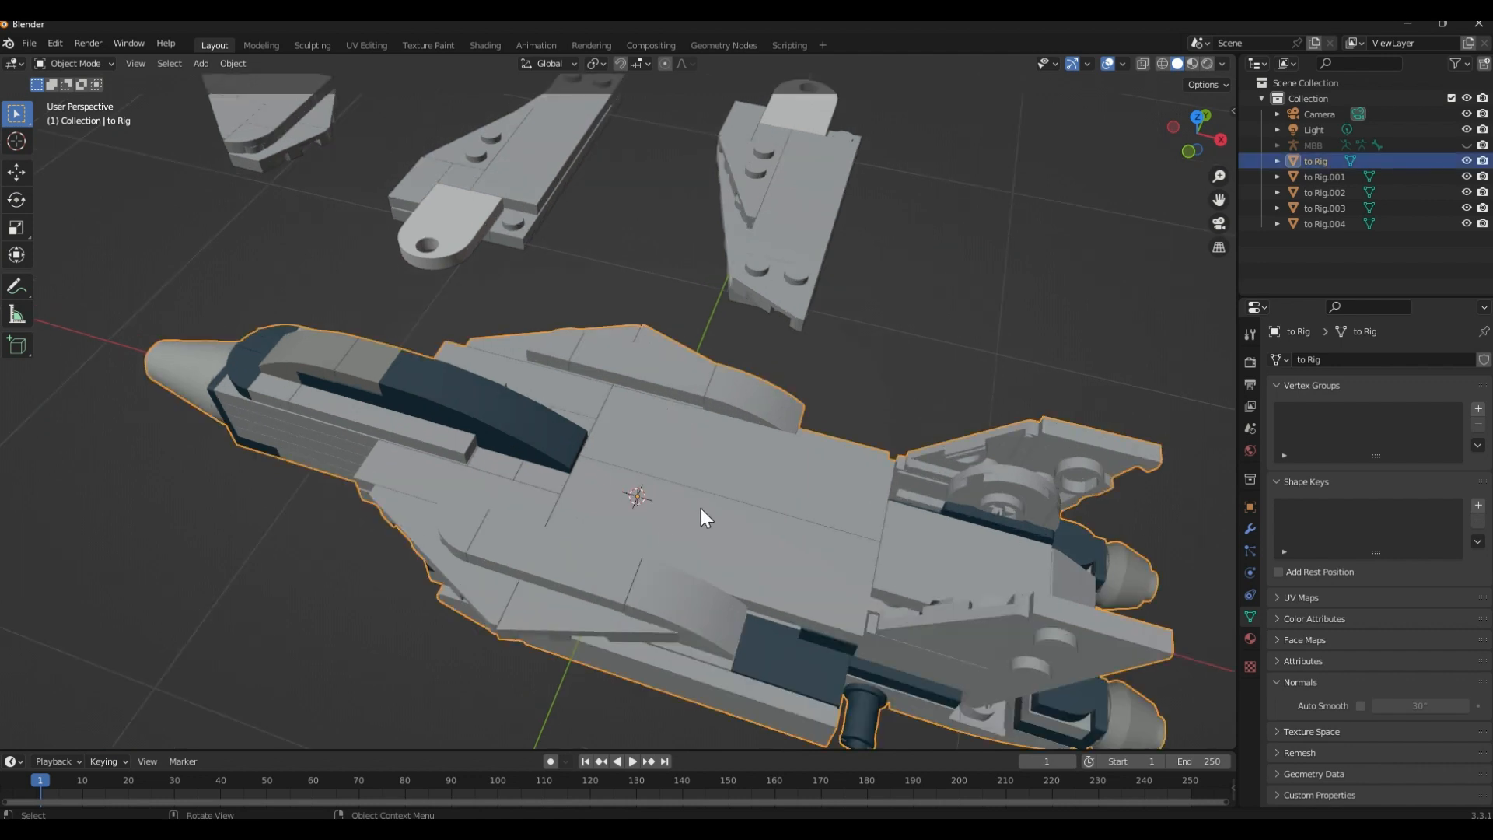
pyautogui.press('Tab')
pyautogui.moveTo(659, 483); pyautogui.dragTo(631, 409, button='middle')
pyautogui.scroll(3, 576, 380)
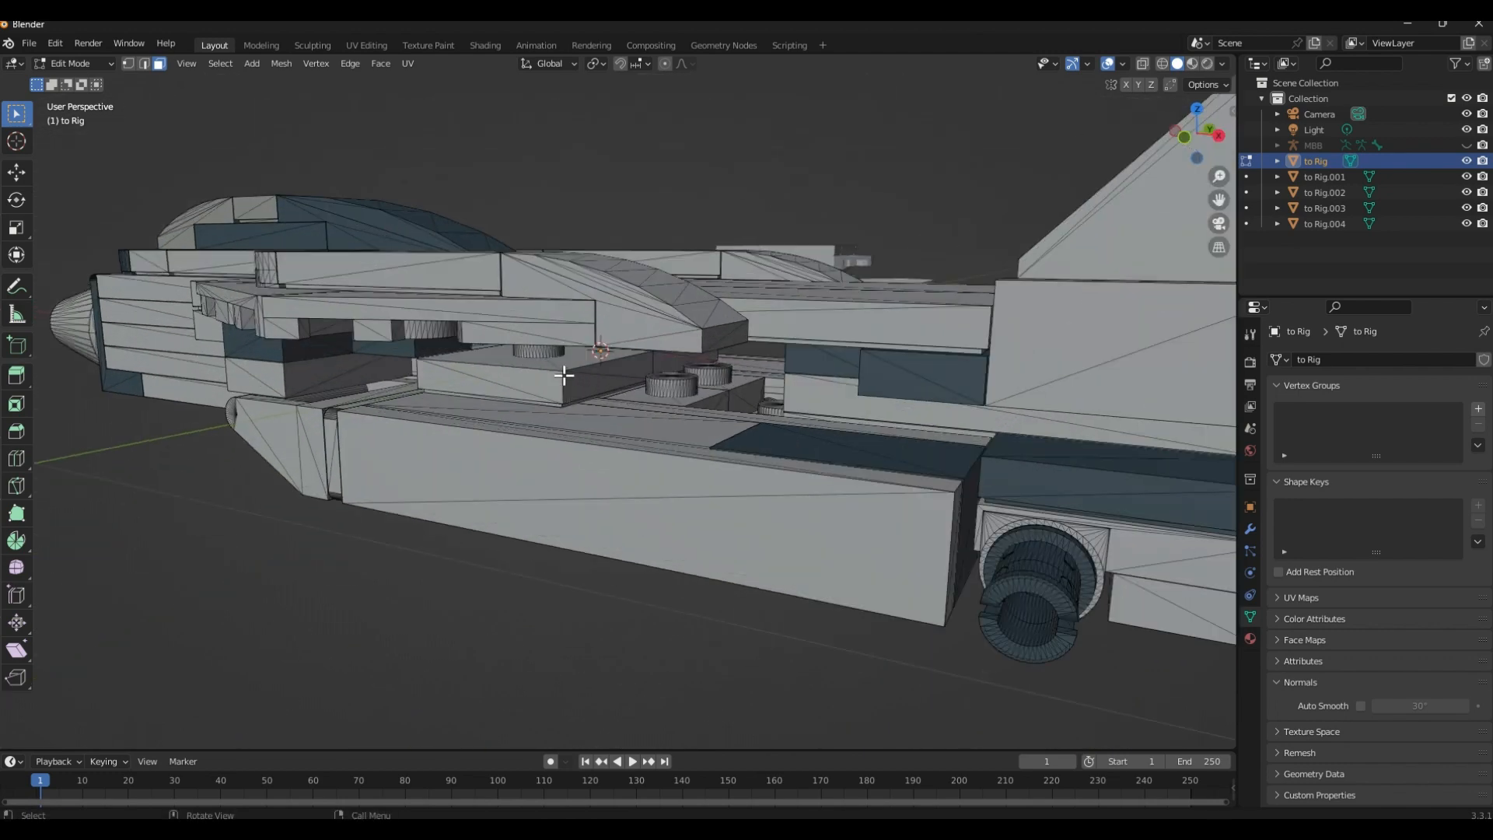
pyautogui.moveTo(567, 373); pyautogui.dragTo(604, 406, button='middle')
pyautogui.keyDown('shift'); pyautogui.moveTo(602, 418); pyautogui.dragTo(603, 457, button='middle'); pyautogui.keyUp('shift')
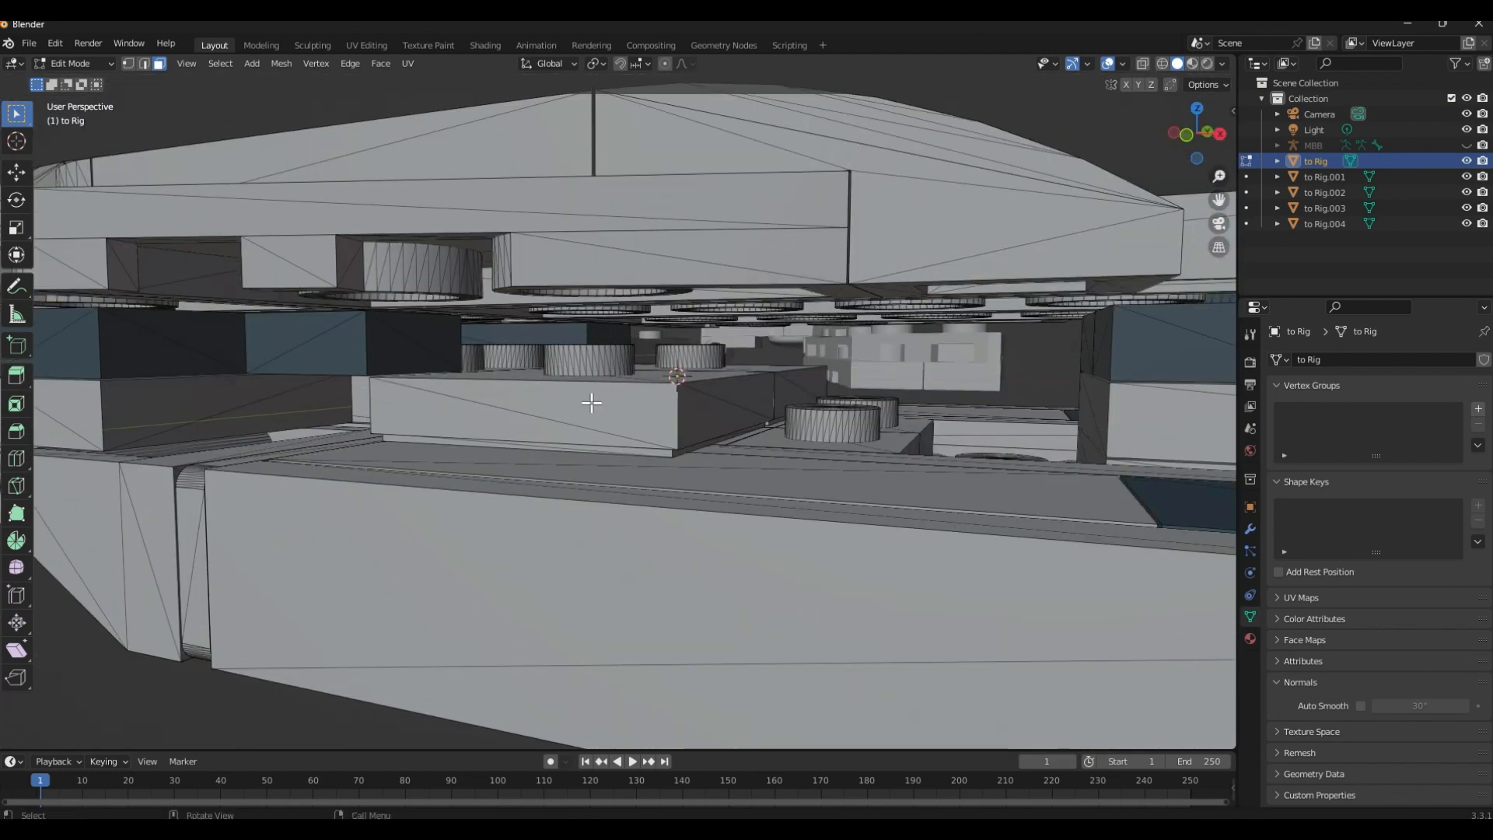
pyautogui.scroll(2, 590, 375)
pyautogui.scroll(2, 590, 374)
pyautogui.keyDown('shift'); pyautogui.moveTo(591, 373); pyautogui.dragTo(598, 414, button='middle'); pyautogui.keyUp('shift')
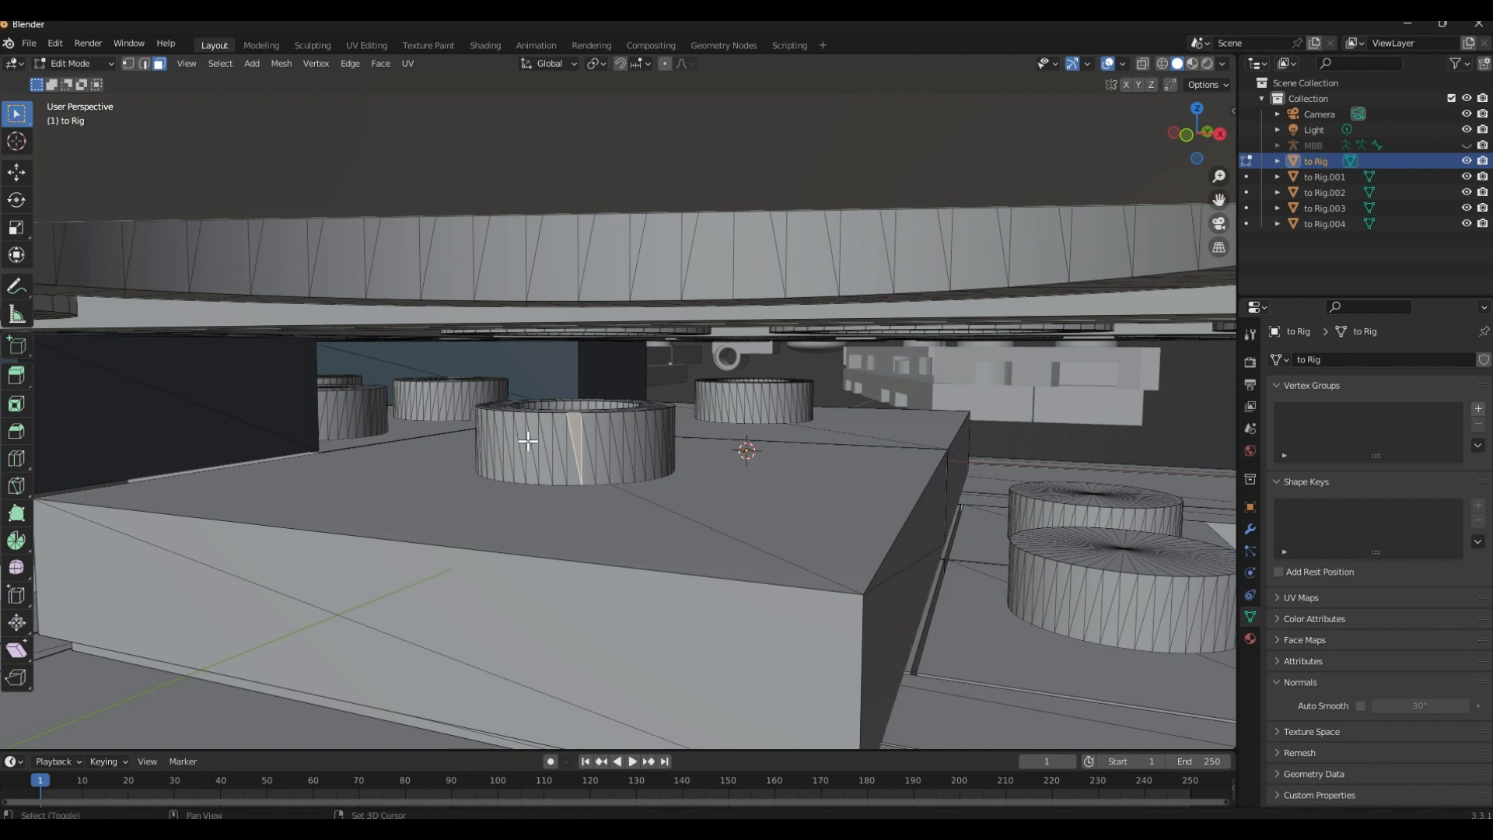
pyautogui.keyDown('ctrl'); pyautogui.click(663, 434); pyautogui.keyUp('ctrl')
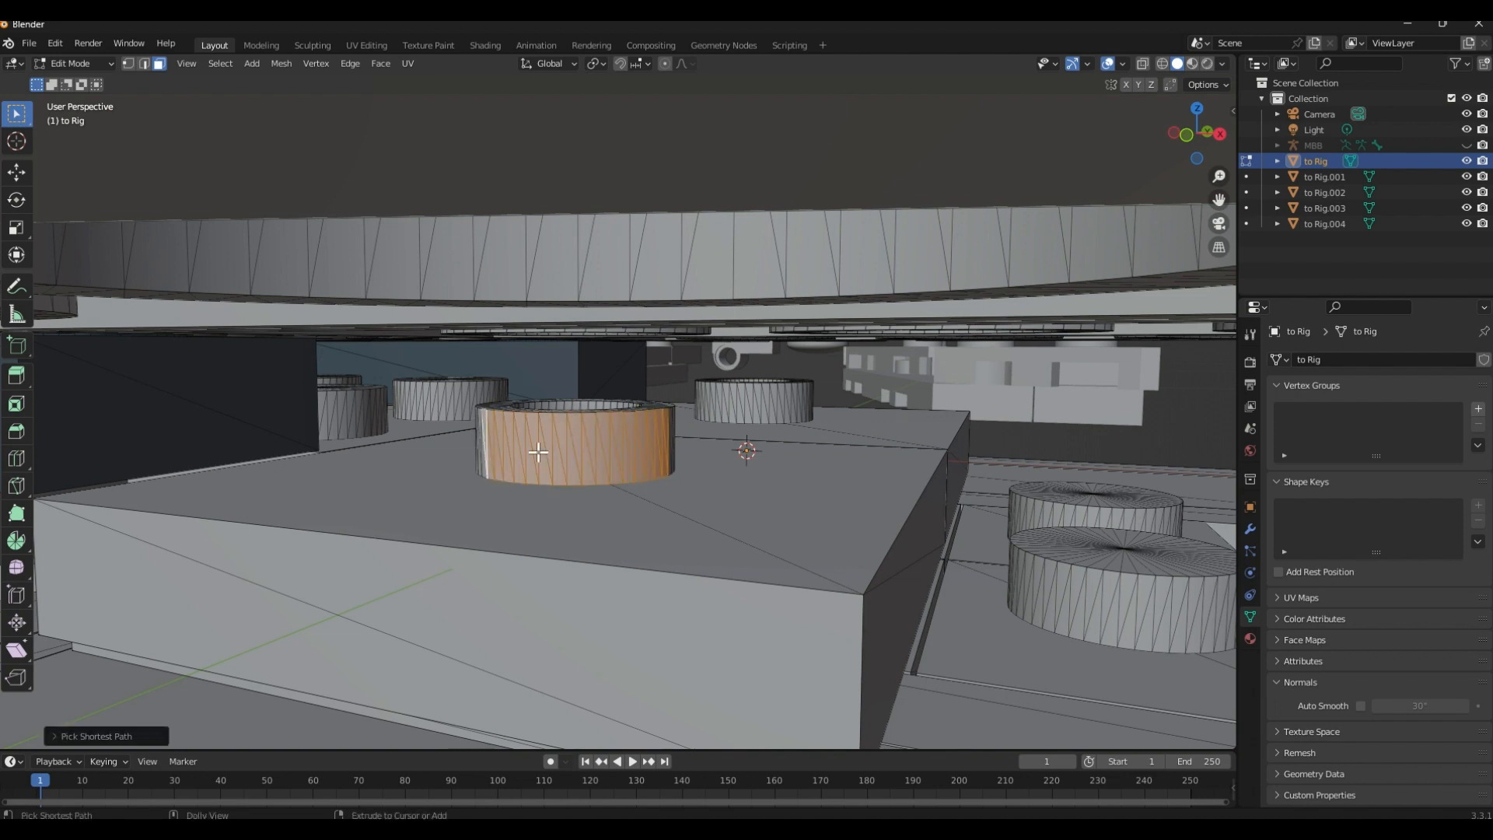
# Extend the face selection around the far side of the same stud until its whole outer wall is selected
pyautogui.moveTo(538, 452); pyautogui.dragTo(925, 404, button='middle')
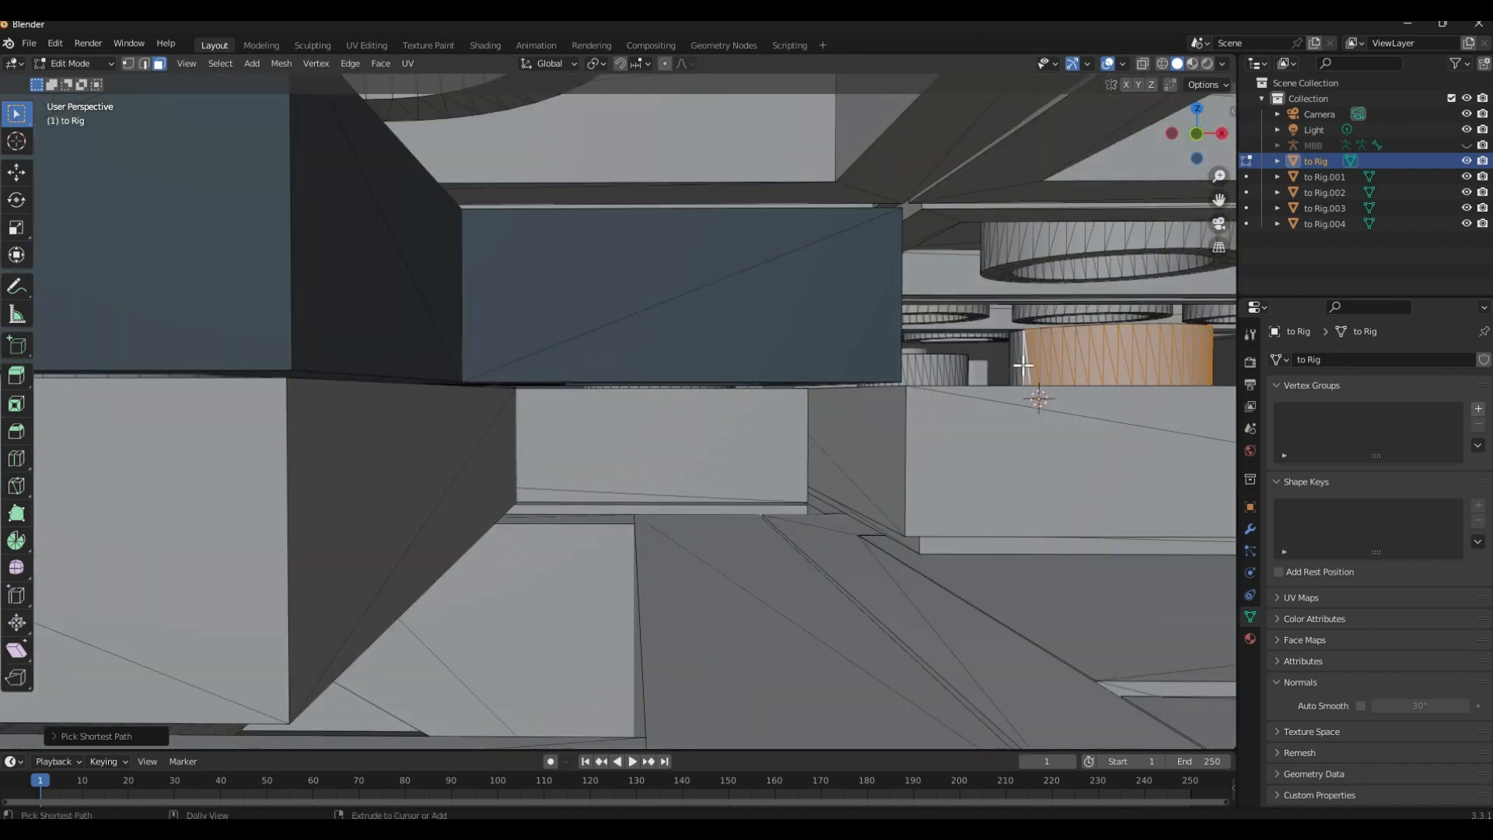
pyautogui.moveTo(1023, 365); pyautogui.dragTo(944, 364, button='middle')
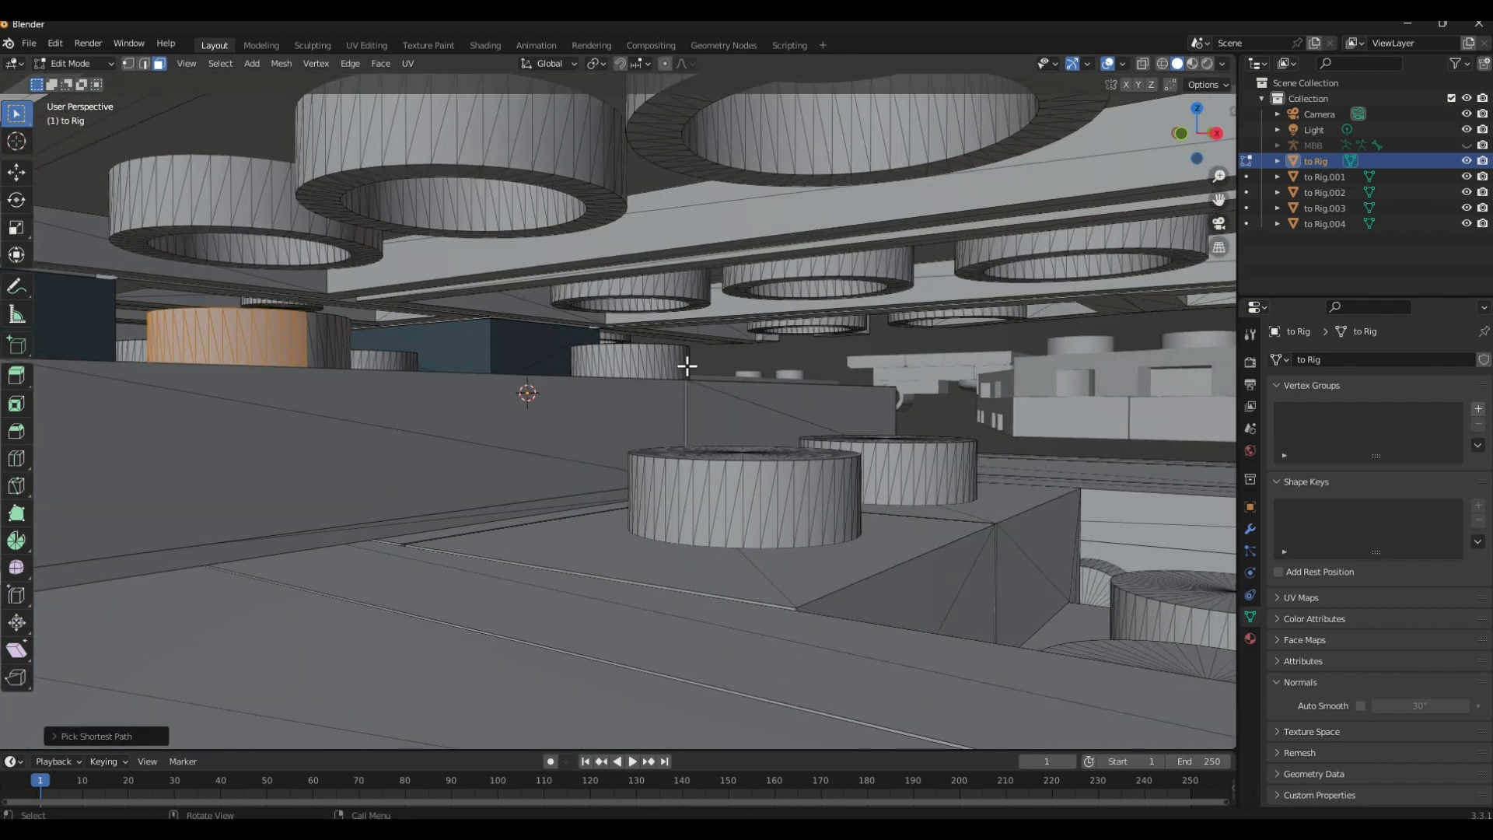
pyautogui.scroll(3, 687, 366)
pyautogui.keyDown('shift'); pyautogui.moveTo(677, 383); pyautogui.dragTo(704, 439, button='middle'); pyautogui.keyUp('shift')
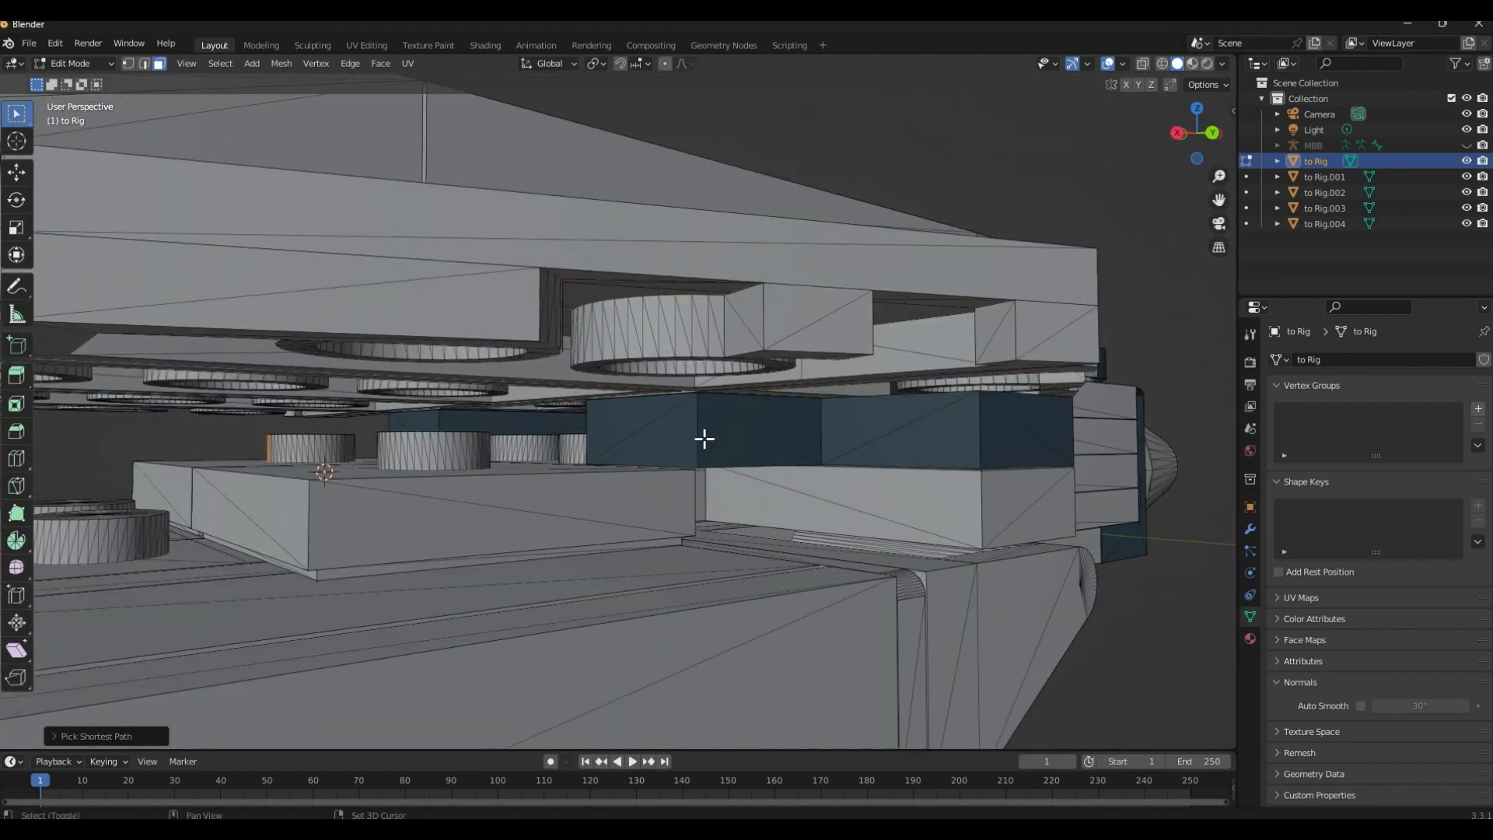
pyautogui.scroll(5, 384, 427)
pyautogui.scroll(5, 493, 450)
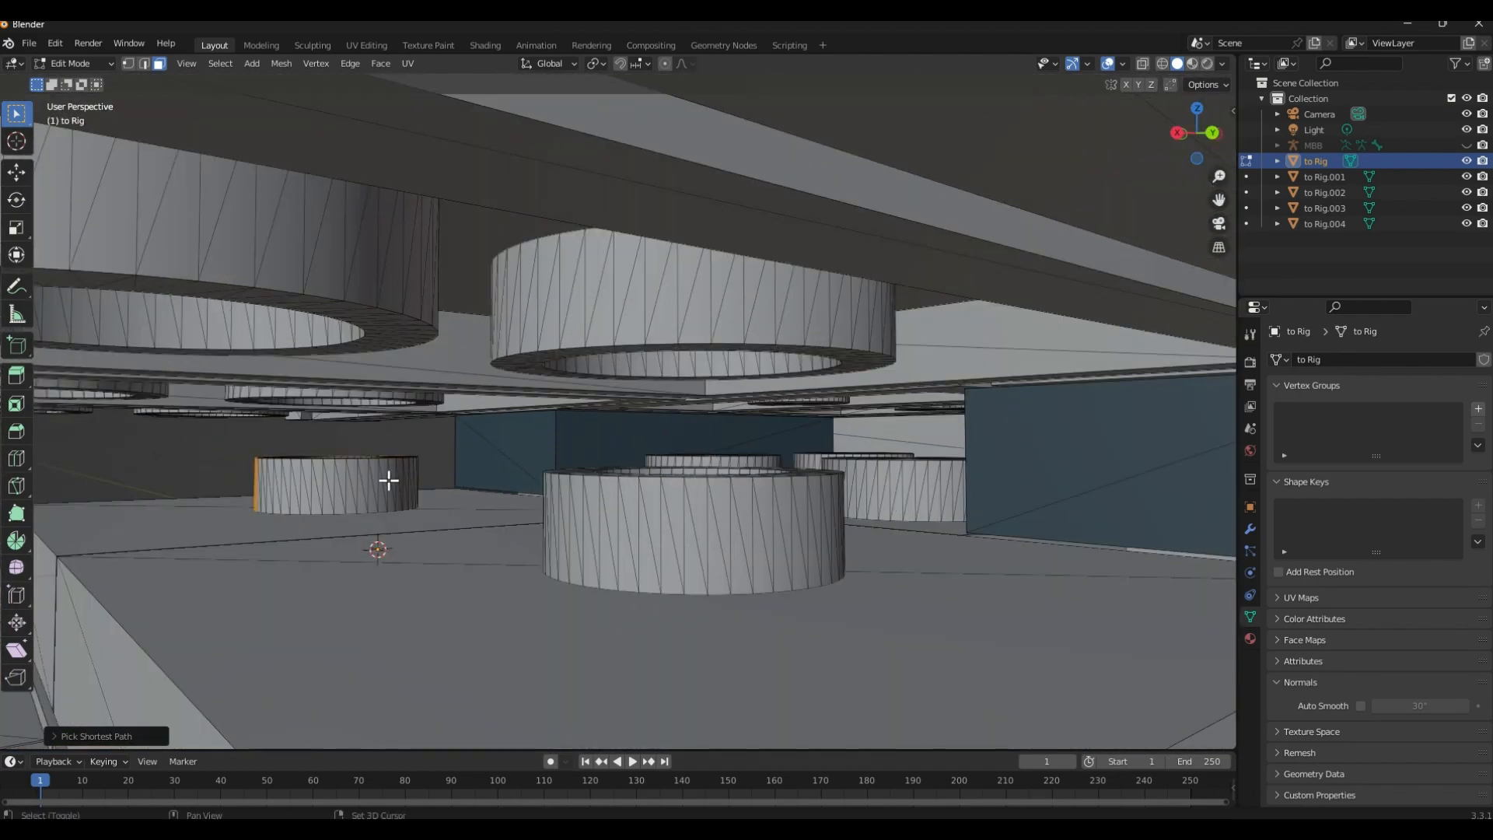
pyautogui.scroll(4, 412, 490)
pyautogui.keyDown('ctrl'); pyautogui.click(407, 500); pyautogui.keyUp('ctrl')
pyautogui.scroll(3, 386, 498)
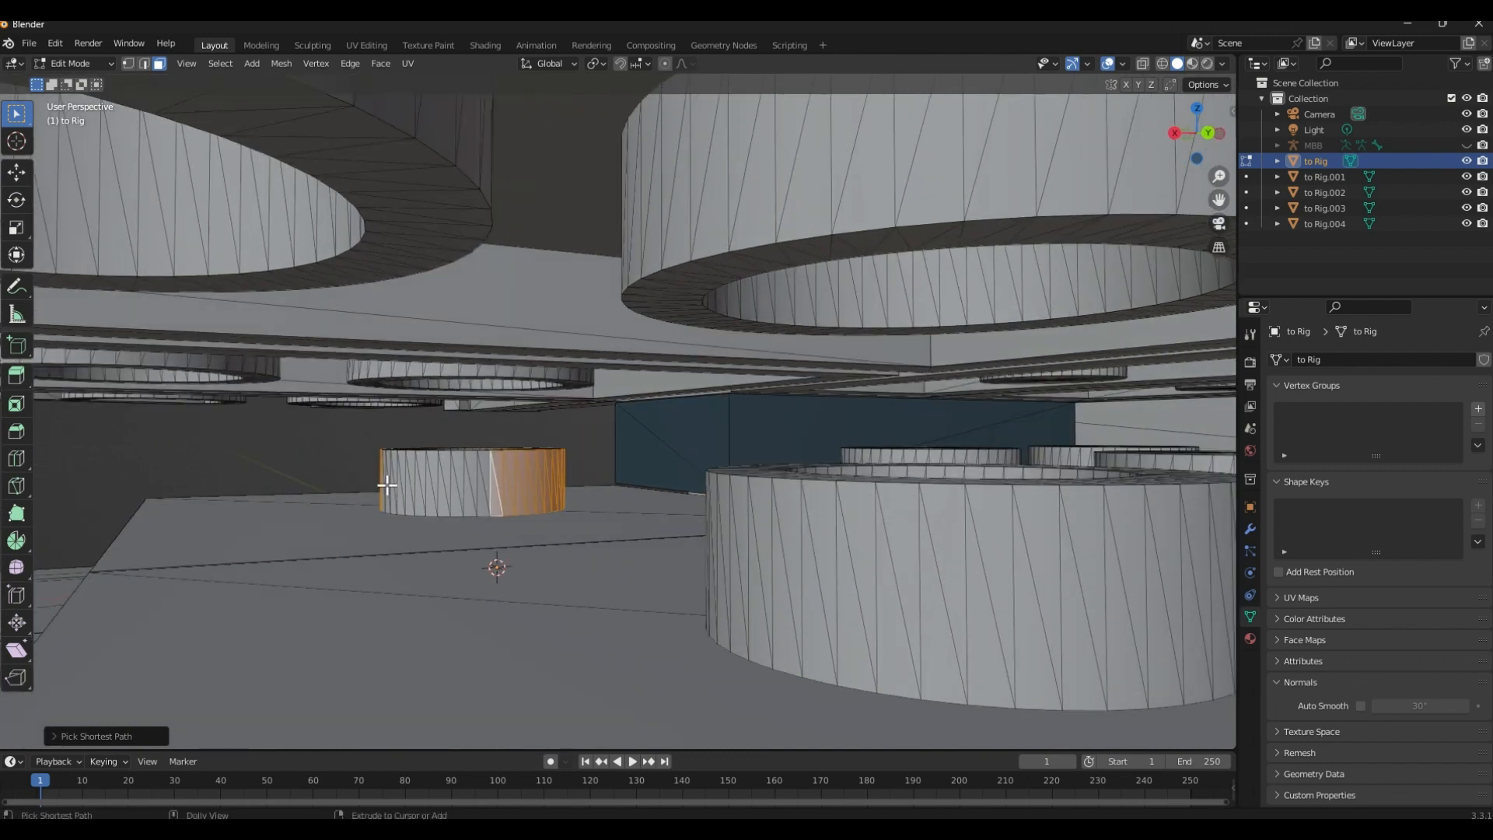
pyautogui.moveTo(400, 469); pyautogui.dragTo(464, 475, button='middle')
pyautogui.scroll(-3, 280, 496)
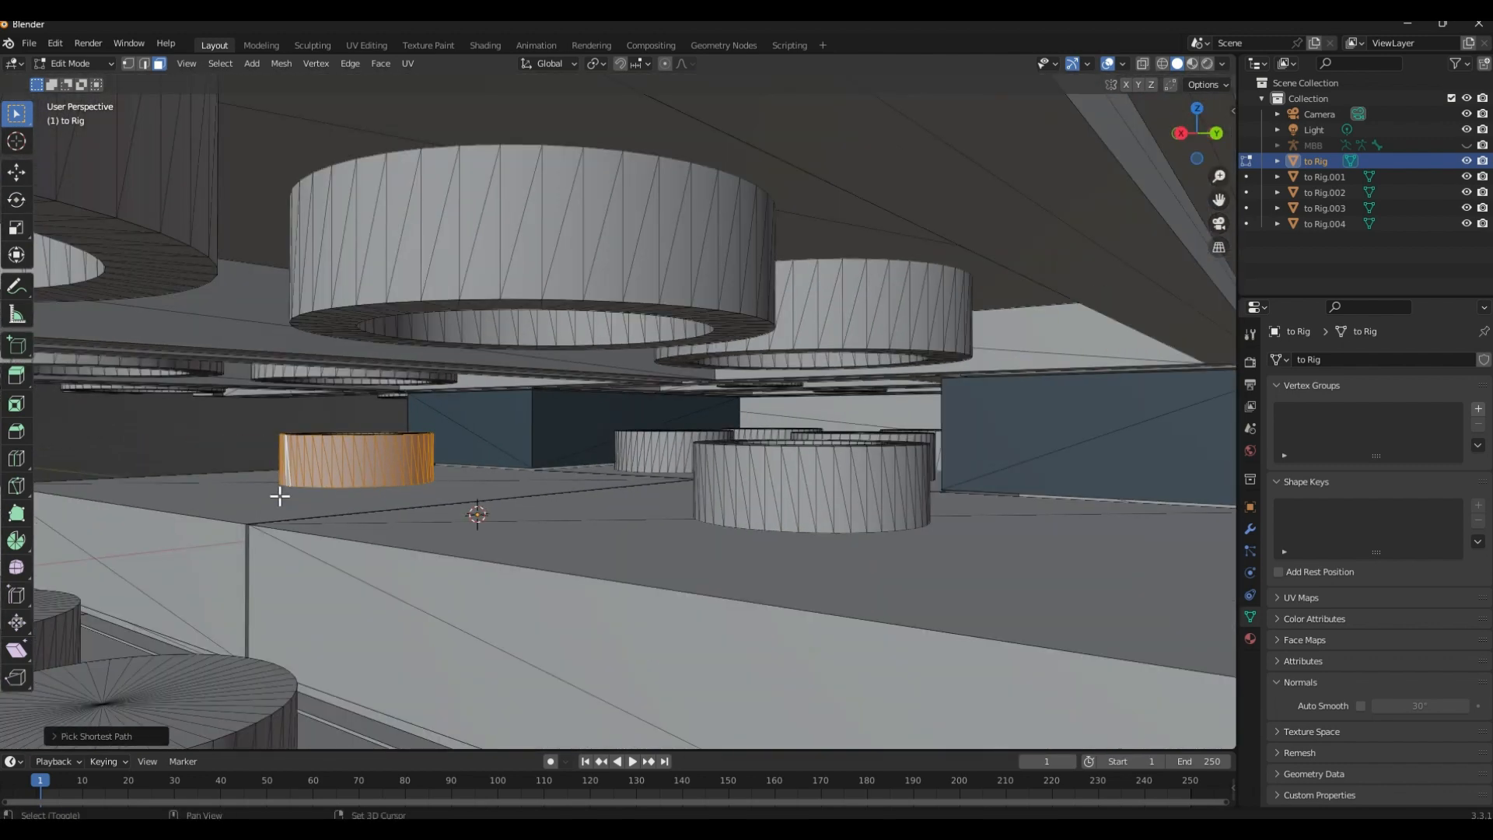
# Snap the 3D cursor to the selected stud faces
pyautogui.hotkey('shift', 's')
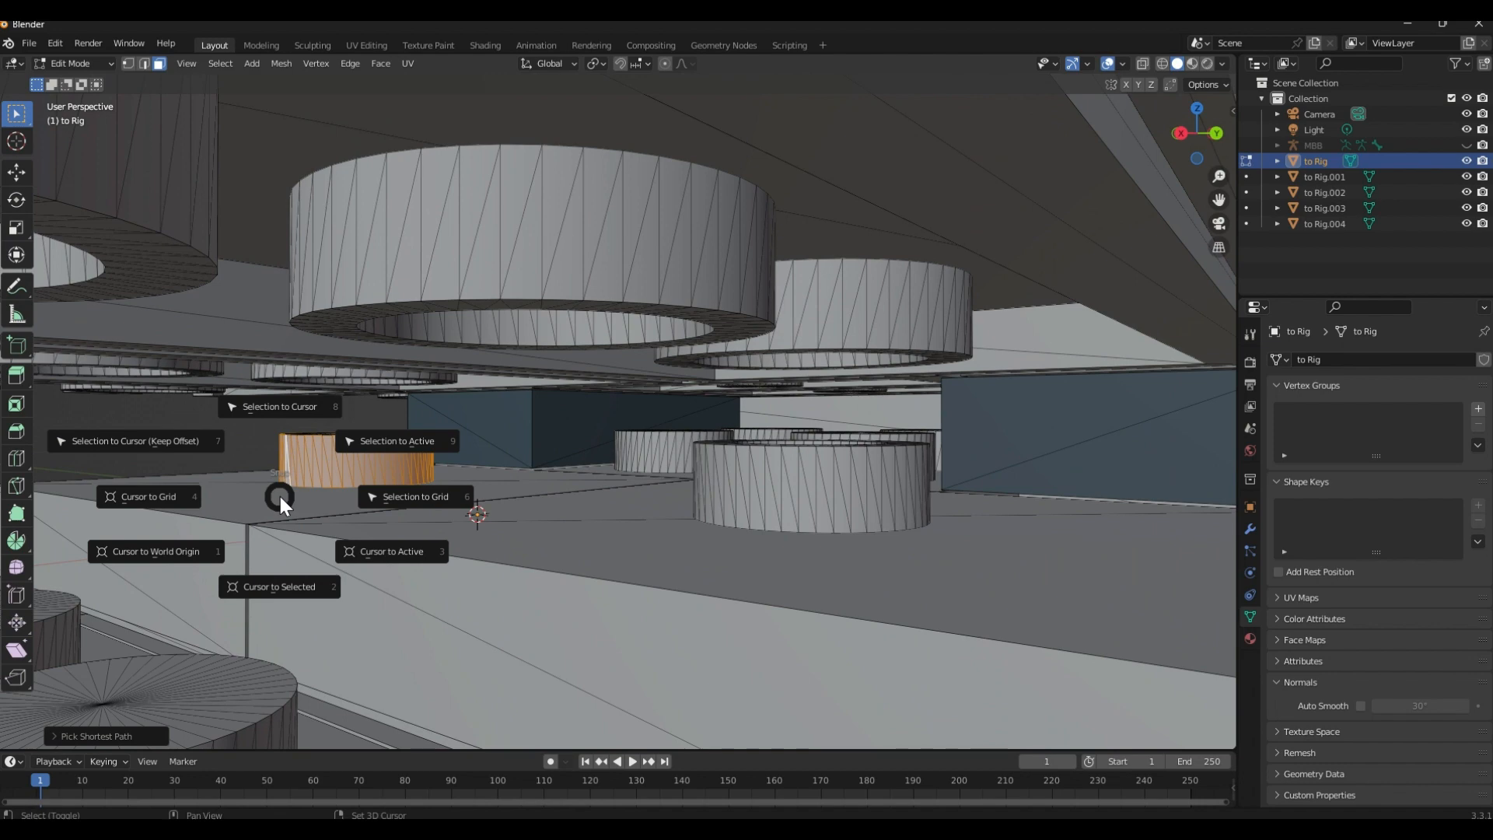
pyautogui.click(288, 578)
pyautogui.moveTo(355, 487); pyautogui.dragTo(513, 524, button='middle')
pyautogui.scroll(-5, 407, 521)
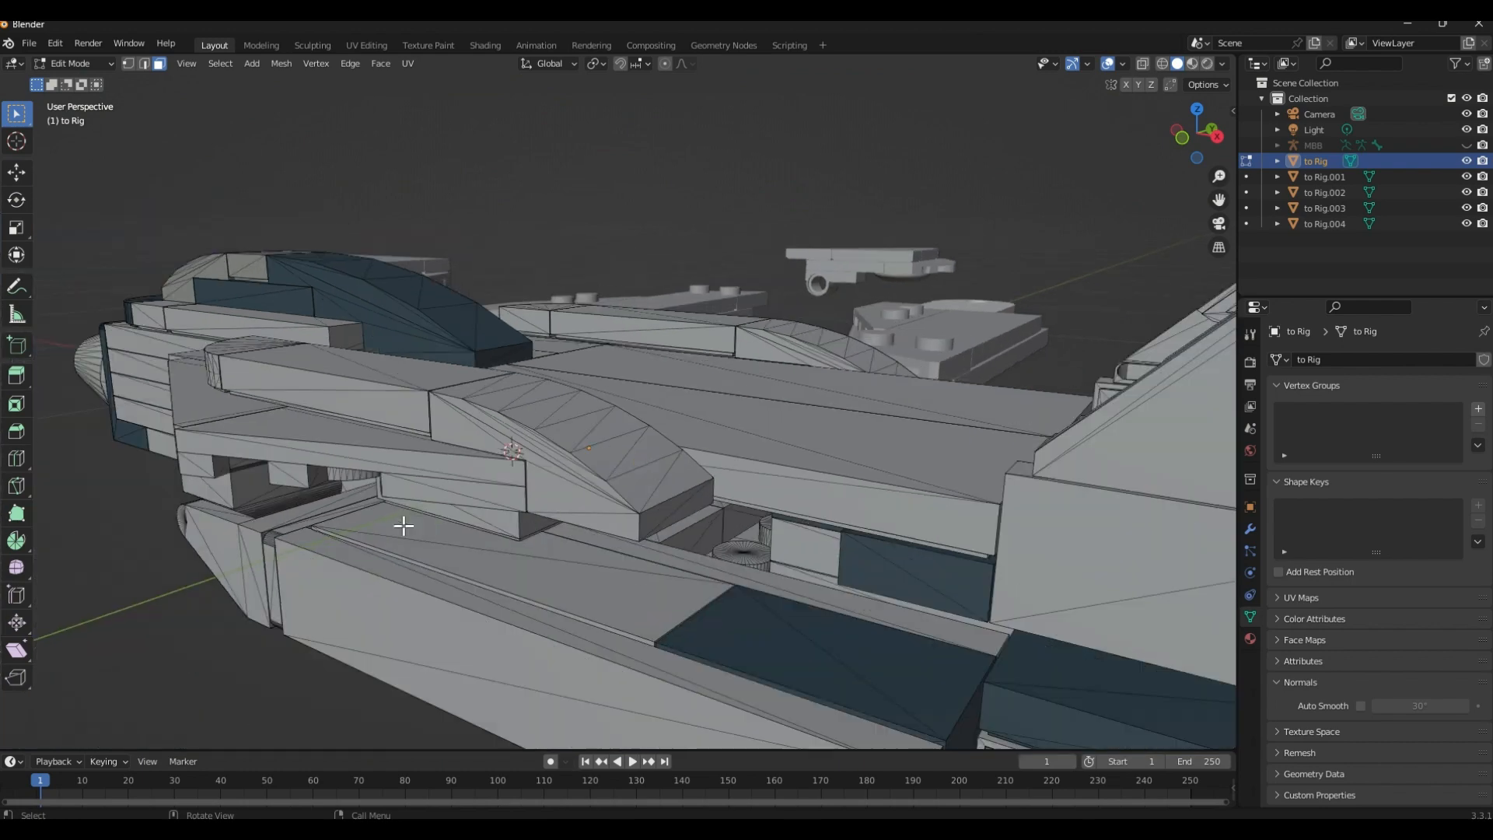
# Return to Object Mode, deselect the jet body, and add a second armature at the 3D cursor
pyautogui.press('Tab')
pyautogui.click(198, 637)
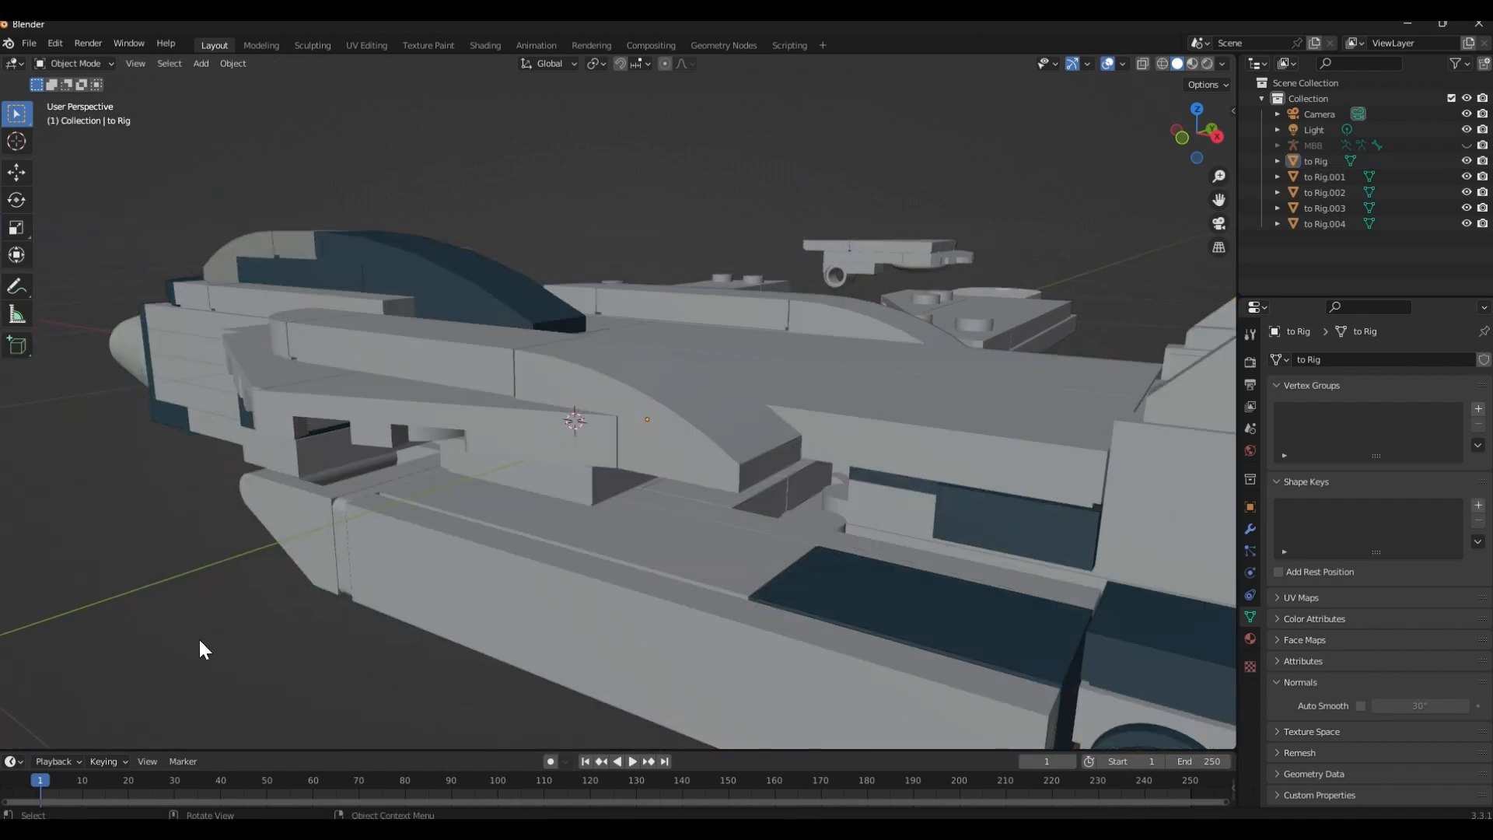
pyautogui.hotkey('shift', 'a')
pyautogui.click(190, 619)
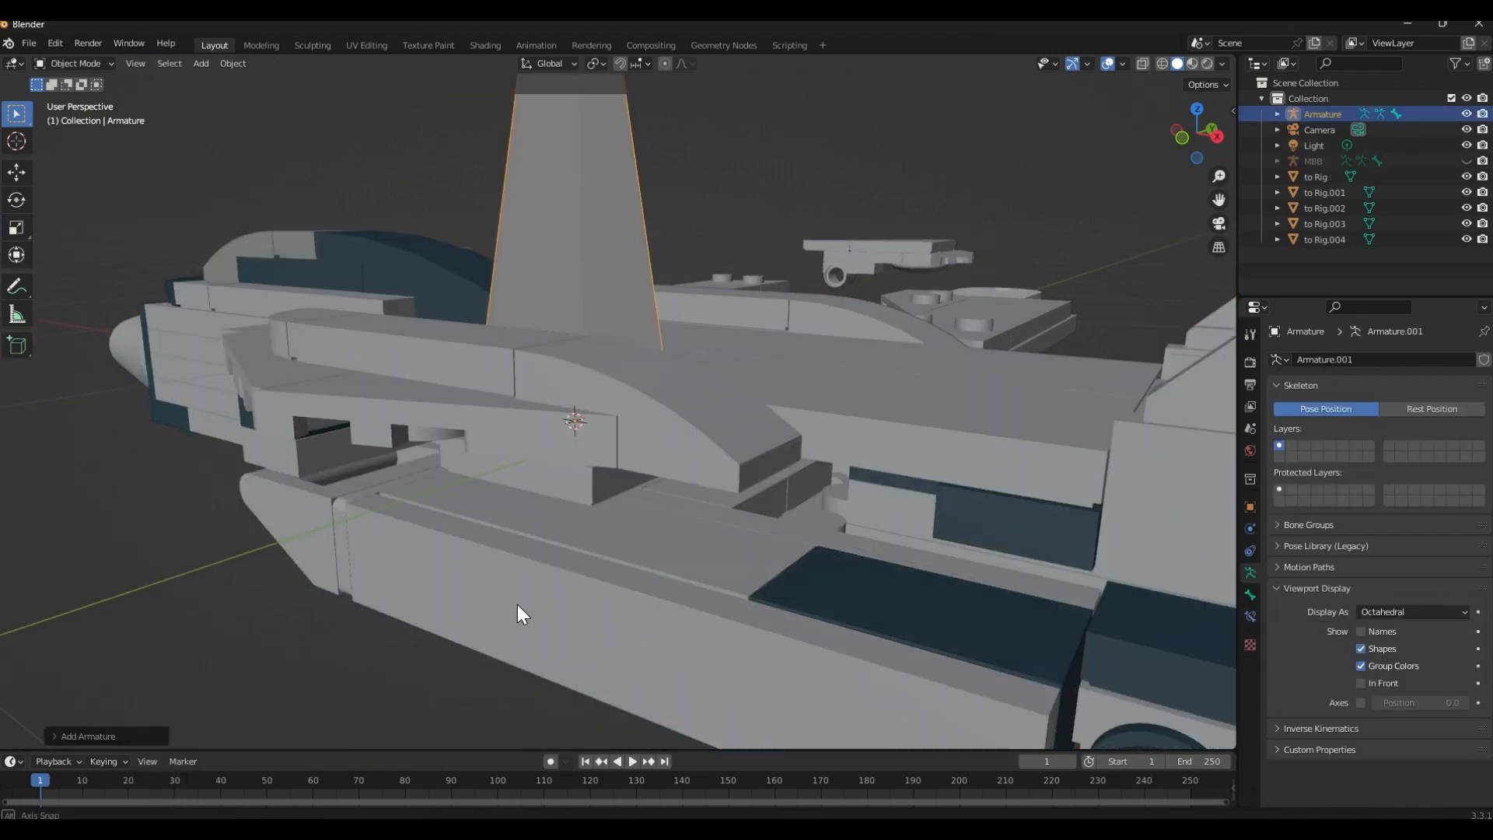
# Select the jet body and enter Edit Mode at the pivot stud in the opposite wing slot
pyautogui.moveTo(517, 610); pyautogui.dragTo(639, 437, button='middle')
pyautogui.click(635, 440)
pyautogui.press('Tab')
pyautogui.scroll(6, 633, 430)
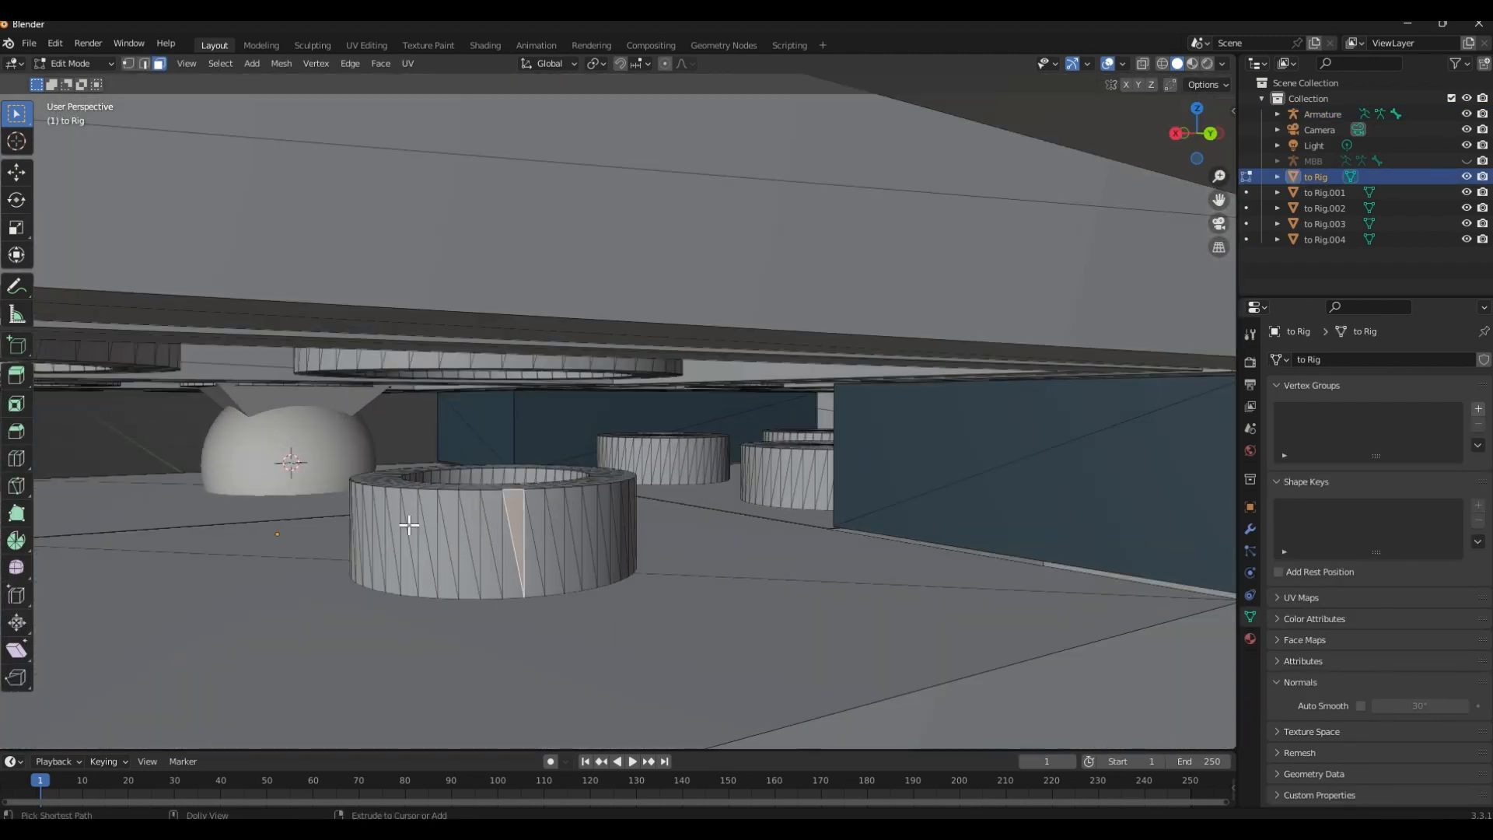
# Try selecting all outer wall faces around the pivot stud in the opposite wing slot
pyautogui.keyDown('ctrl'); pyautogui.click(385, 527); pyautogui.keyUp('ctrl')
pyautogui.keyDown('ctrl'); pyautogui.click(576, 534); pyautogui.keyUp('ctrl')
pyautogui.moveTo(576, 534); pyautogui.dragTo(630, 510, button='middle')
pyautogui.keyDown('ctrl'); pyautogui.click(874, 504); pyautogui.keyUp('ctrl')
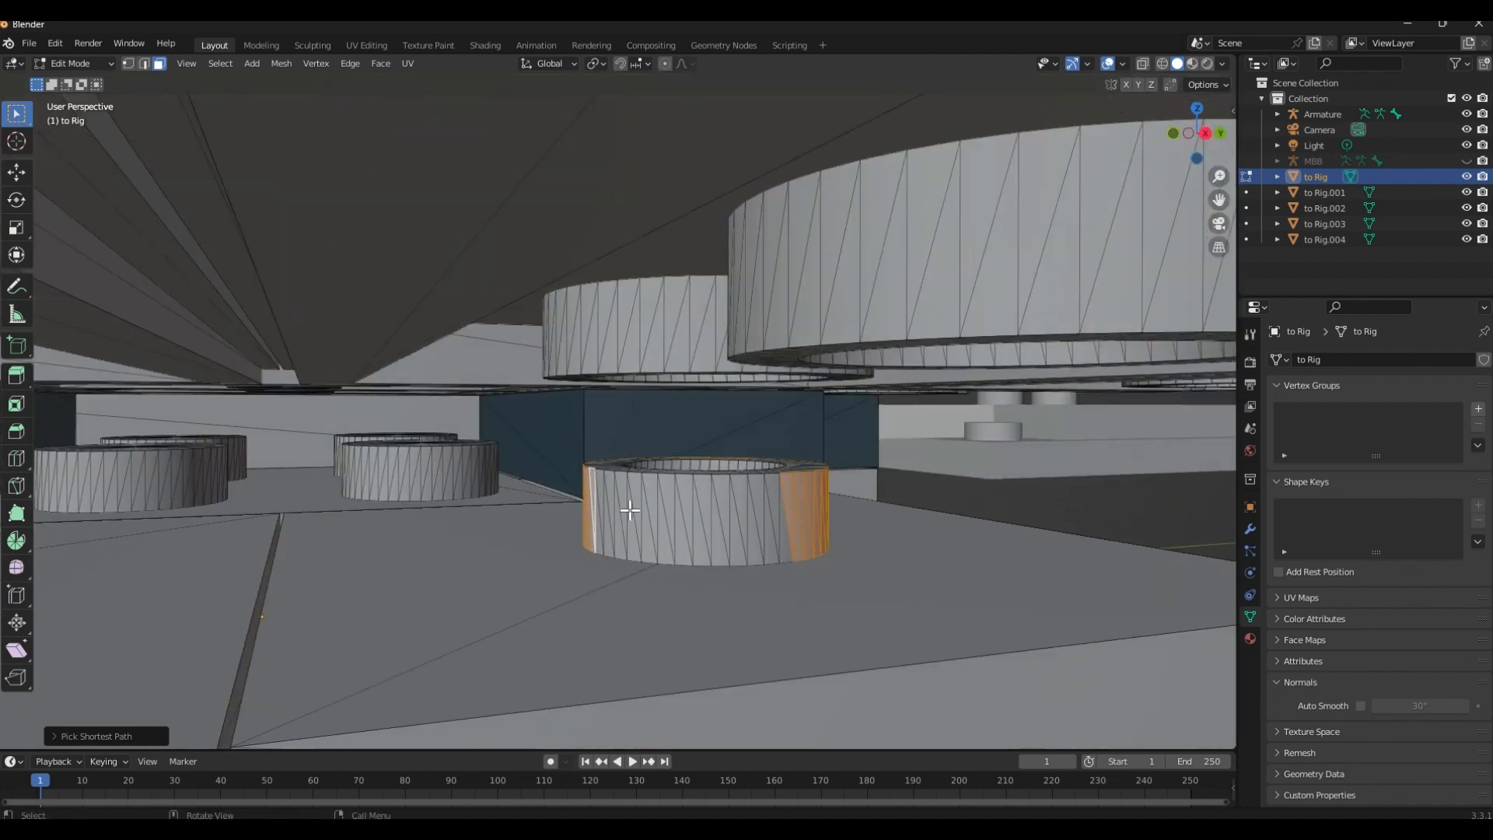
pyautogui.keyDown('ctrl'); pyautogui.click(780, 519); pyautogui.keyUp('ctrl')
# Try to snap the 3D cursor to the selected stud faces and clear the face selection
pyautogui.hotkey('ctrl', 'Tab')
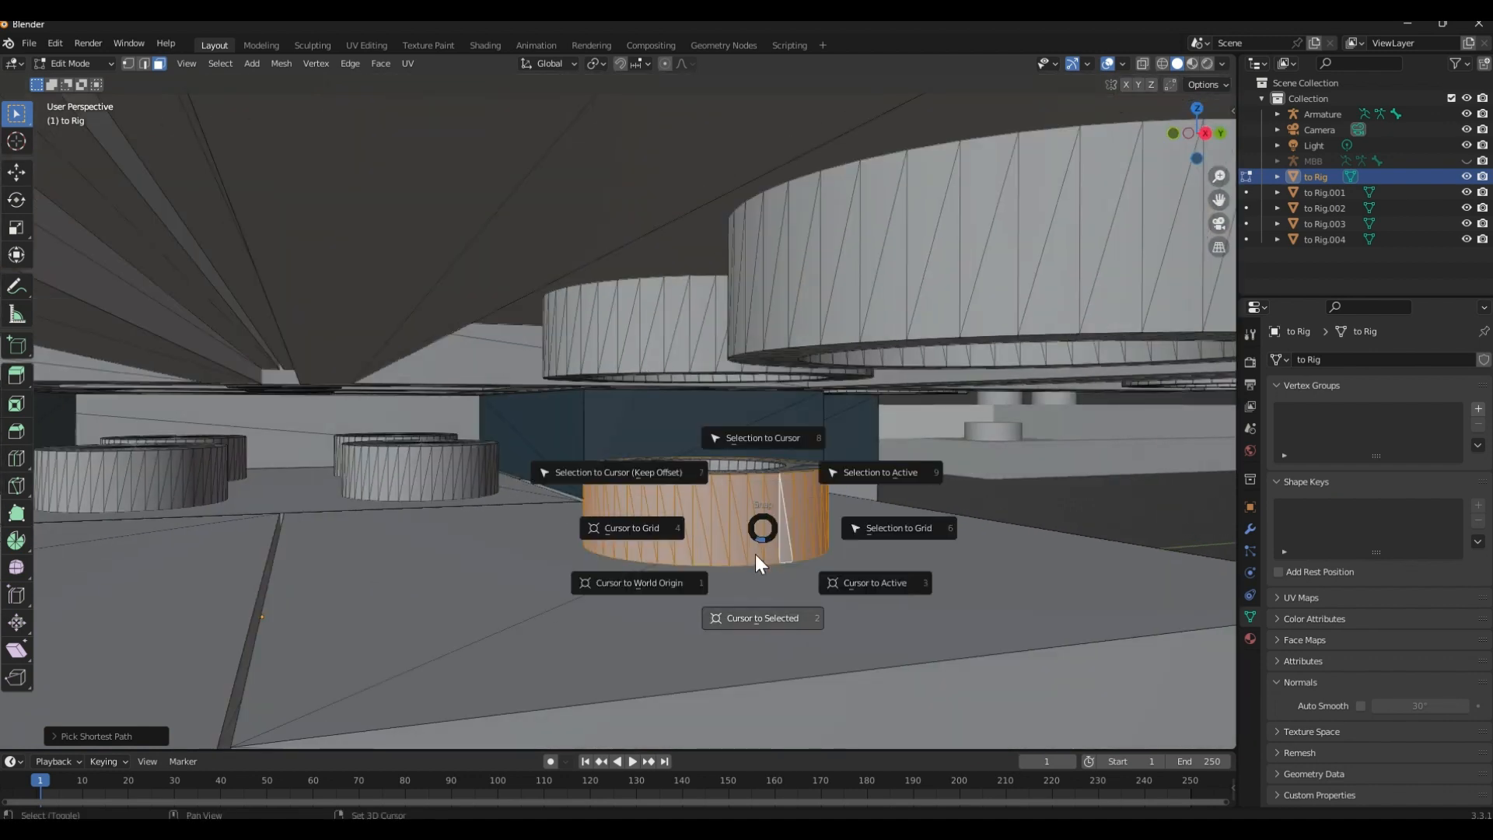
pyautogui.click(754, 589)
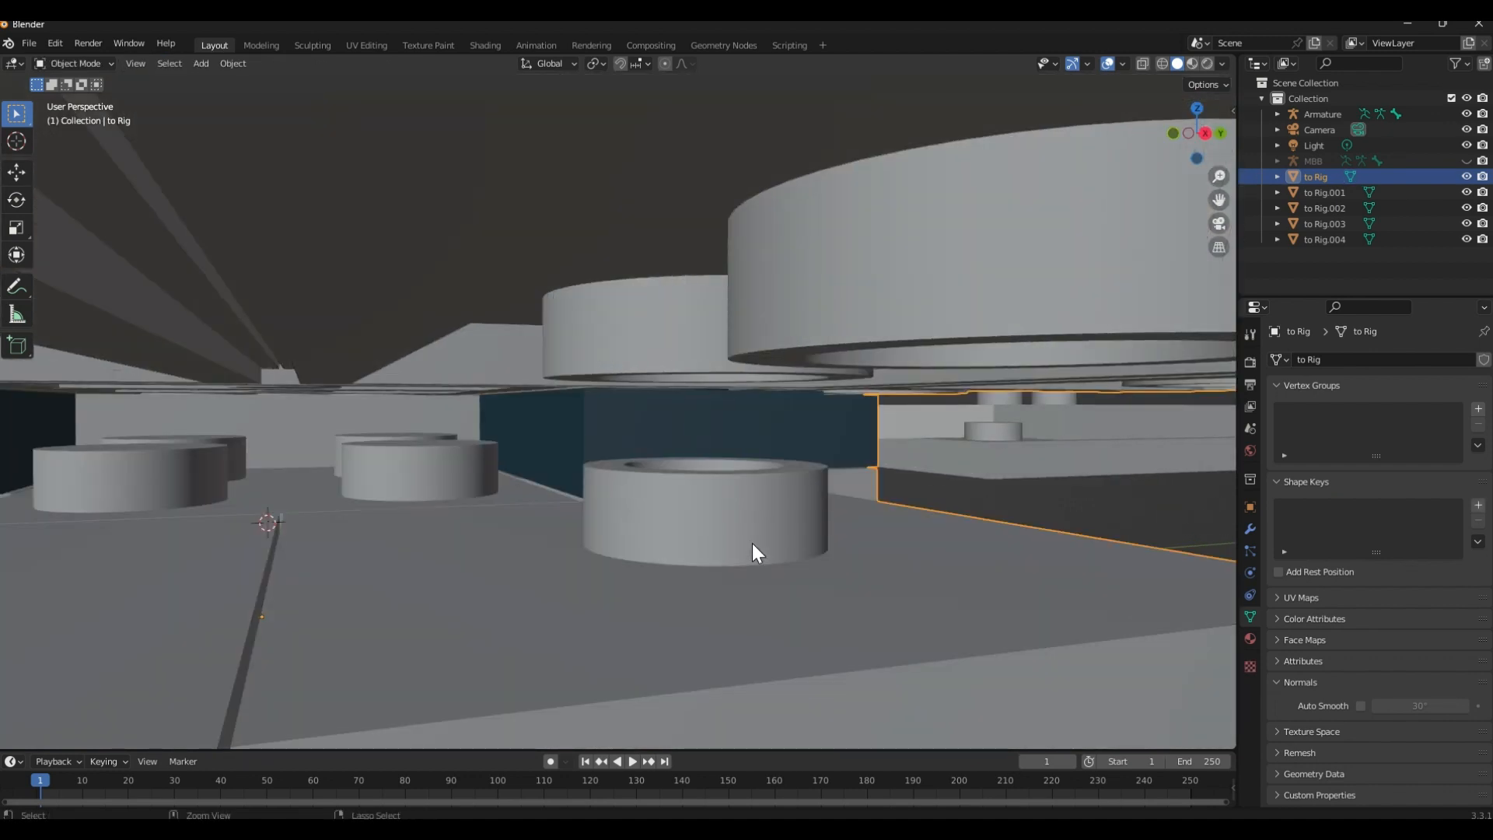
pyautogui.press('Tab')
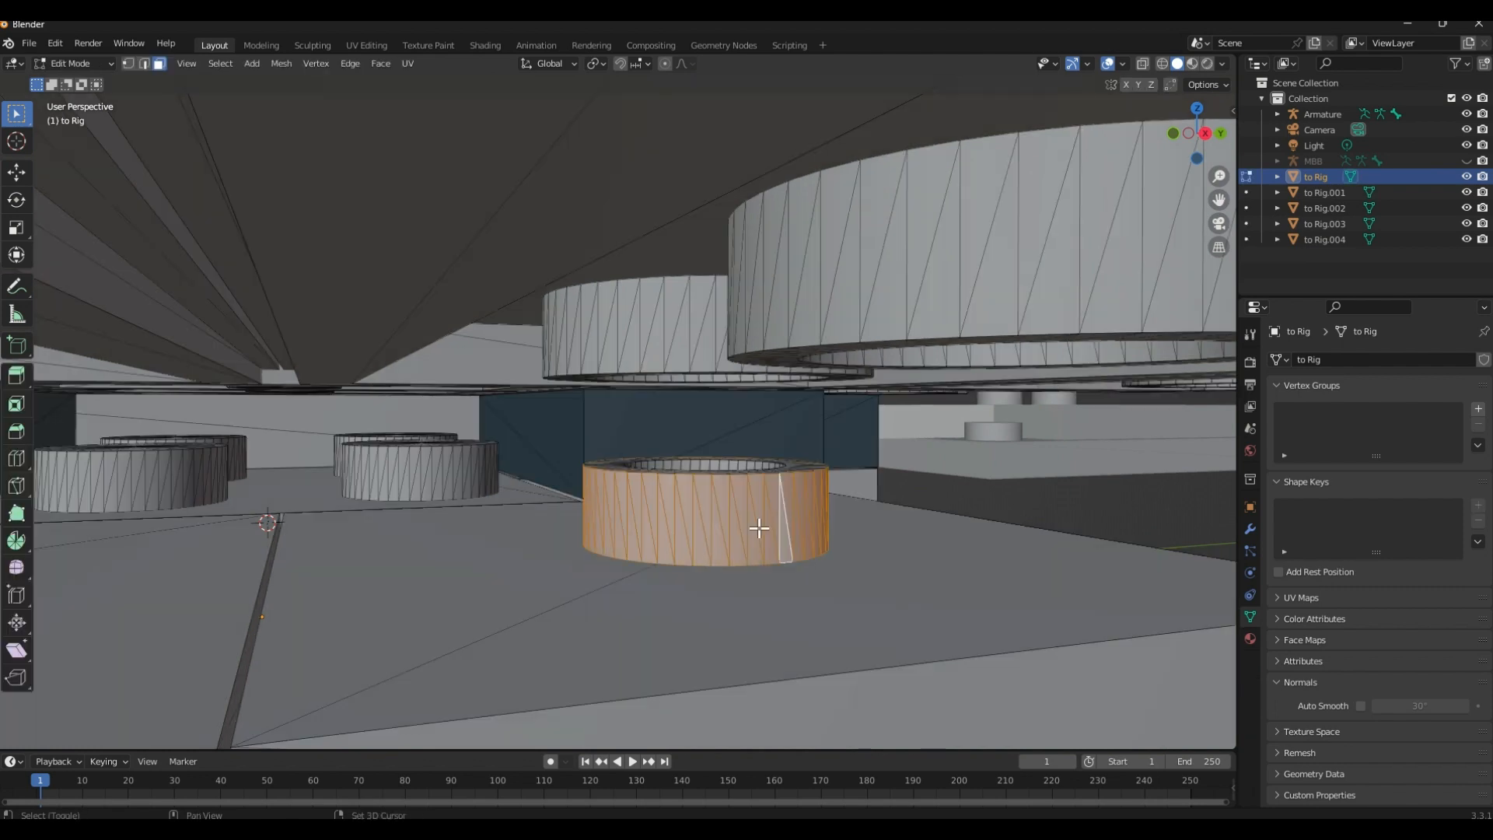
pyautogui.hotkey('shift', 's')
pyautogui.click(746, 610)
pyautogui.moveTo(750, 556); pyautogui.dragTo(181, 465, button='middle')
pyautogui.hotkey('alt', 'a')
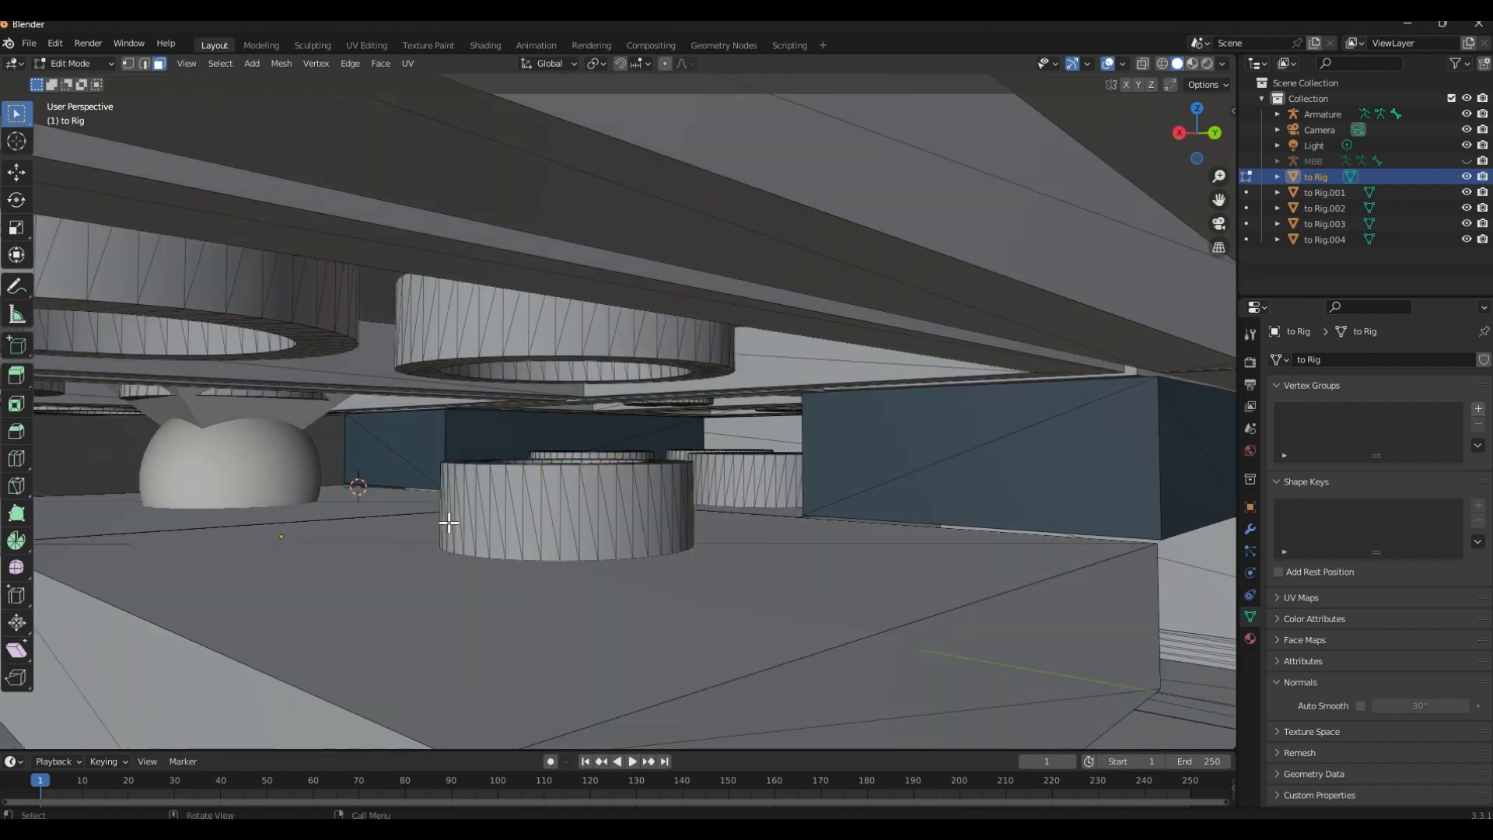
# Select the side faces around the opposite pivot stud again until its entire outer wall is included
pyautogui.scroll(2, 448, 522)
pyautogui.keyDown('ctrl'); pyautogui.click(396, 558); pyautogui.keyUp('ctrl')
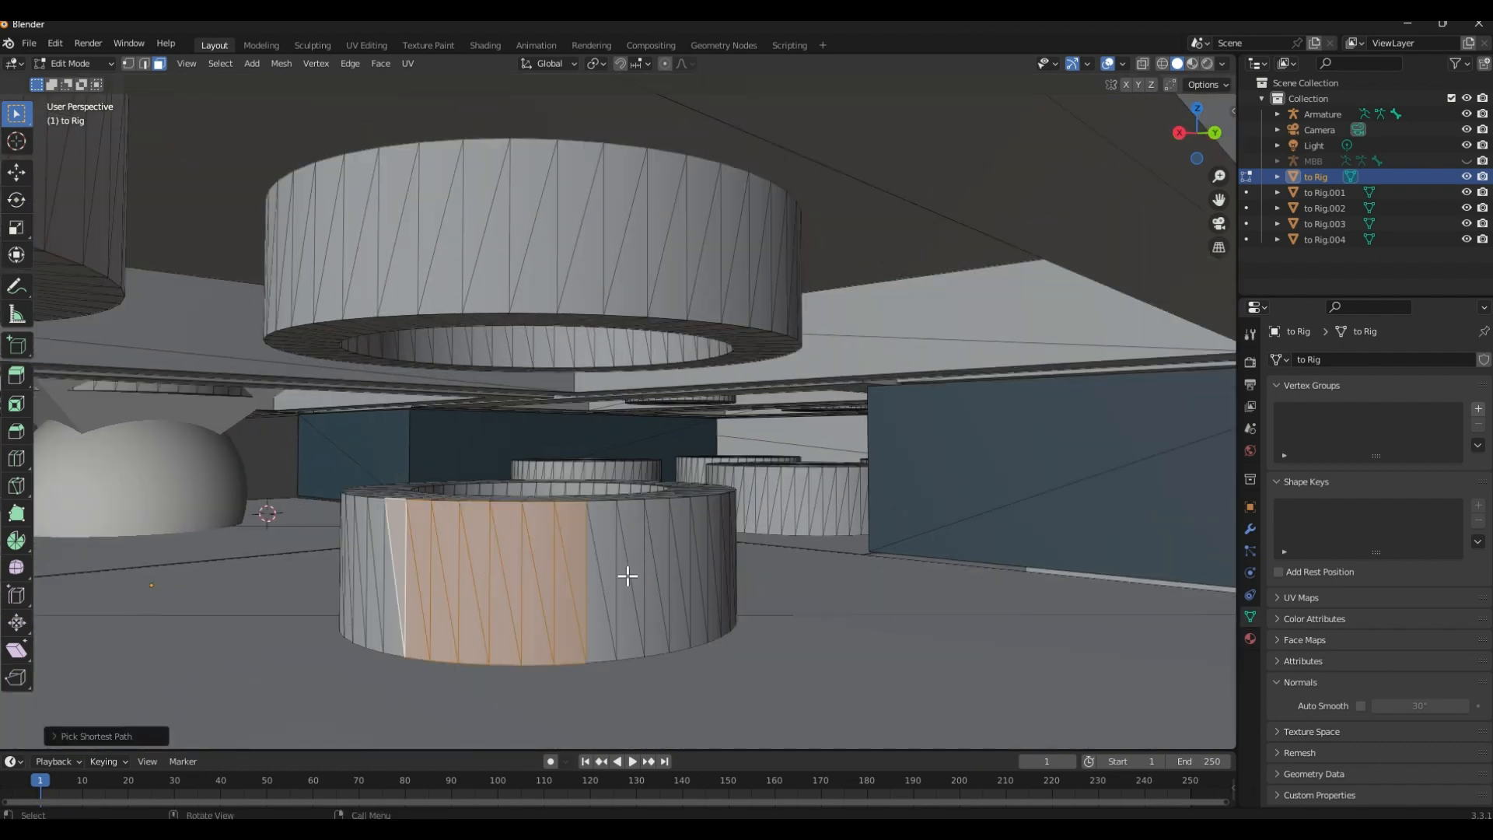
pyautogui.keyDown('ctrl'); pyautogui.click(728, 555); pyautogui.keyUp('ctrl')
pyautogui.moveTo(728, 555); pyautogui.dragTo(834, 576, button='middle')
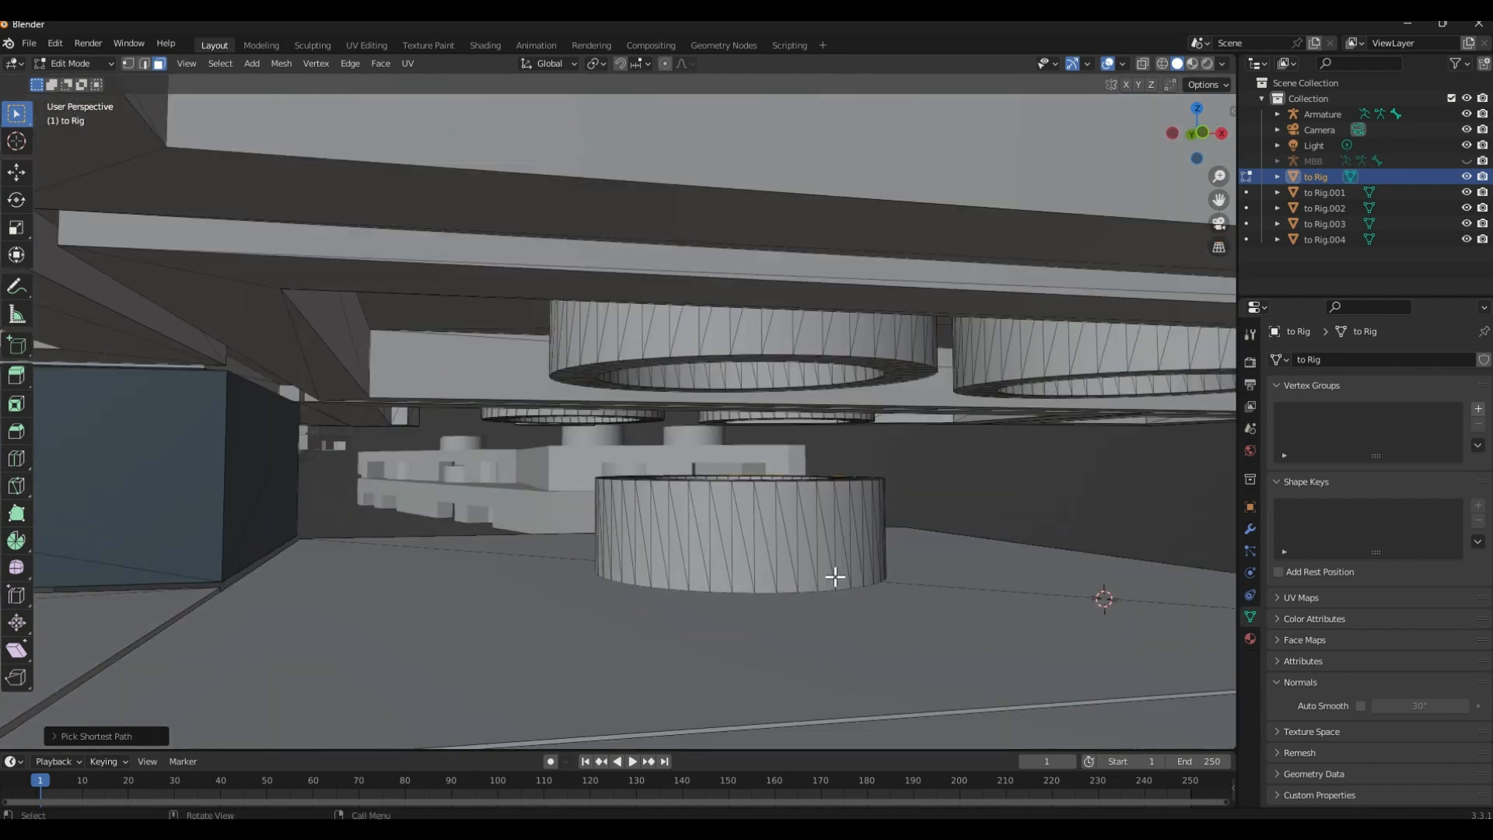
pyautogui.moveTo(663, 554); pyautogui.dragTo(634, 534, button='middle')
pyautogui.keyDown('ctrl'); pyautogui.click(633, 533); pyautogui.keyUp('ctrl')
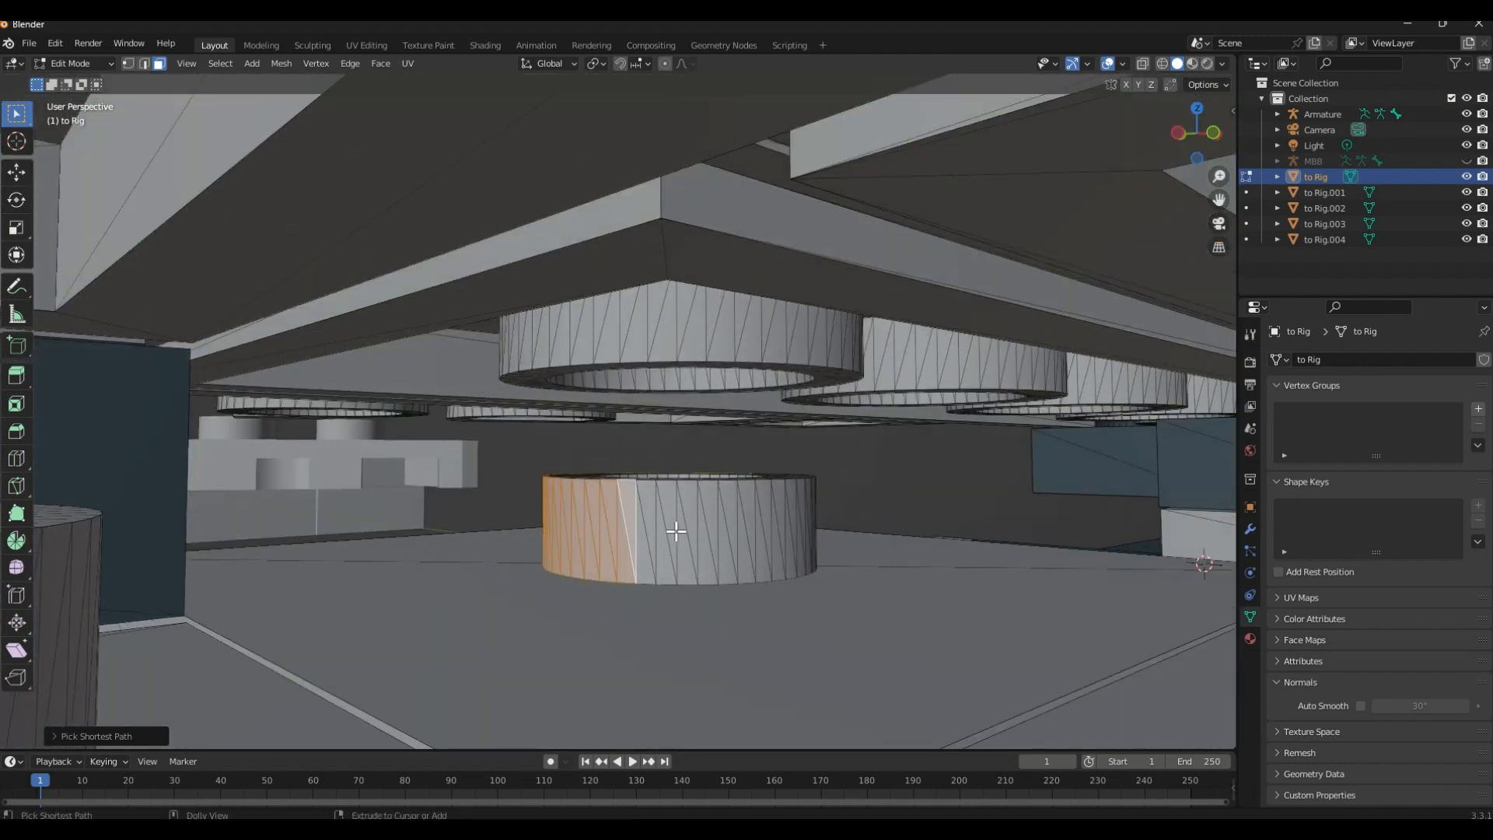
pyautogui.keyDown('ctrl'); pyautogui.click(751, 533); pyautogui.keyUp('ctrl')
pyautogui.moveTo(751, 533); pyautogui.dragTo(731, 602, button='middle')
pyautogui.keyDown('ctrl'); pyautogui.click(835, 589); pyautogui.keyUp('ctrl')
# Snap the 3D cursor to the selected faces of the opposite pivot stud
pyautogui.hotkey('shift', 's')
pyautogui.click(803, 639)
pyautogui.scroll(-4, 790, 631)
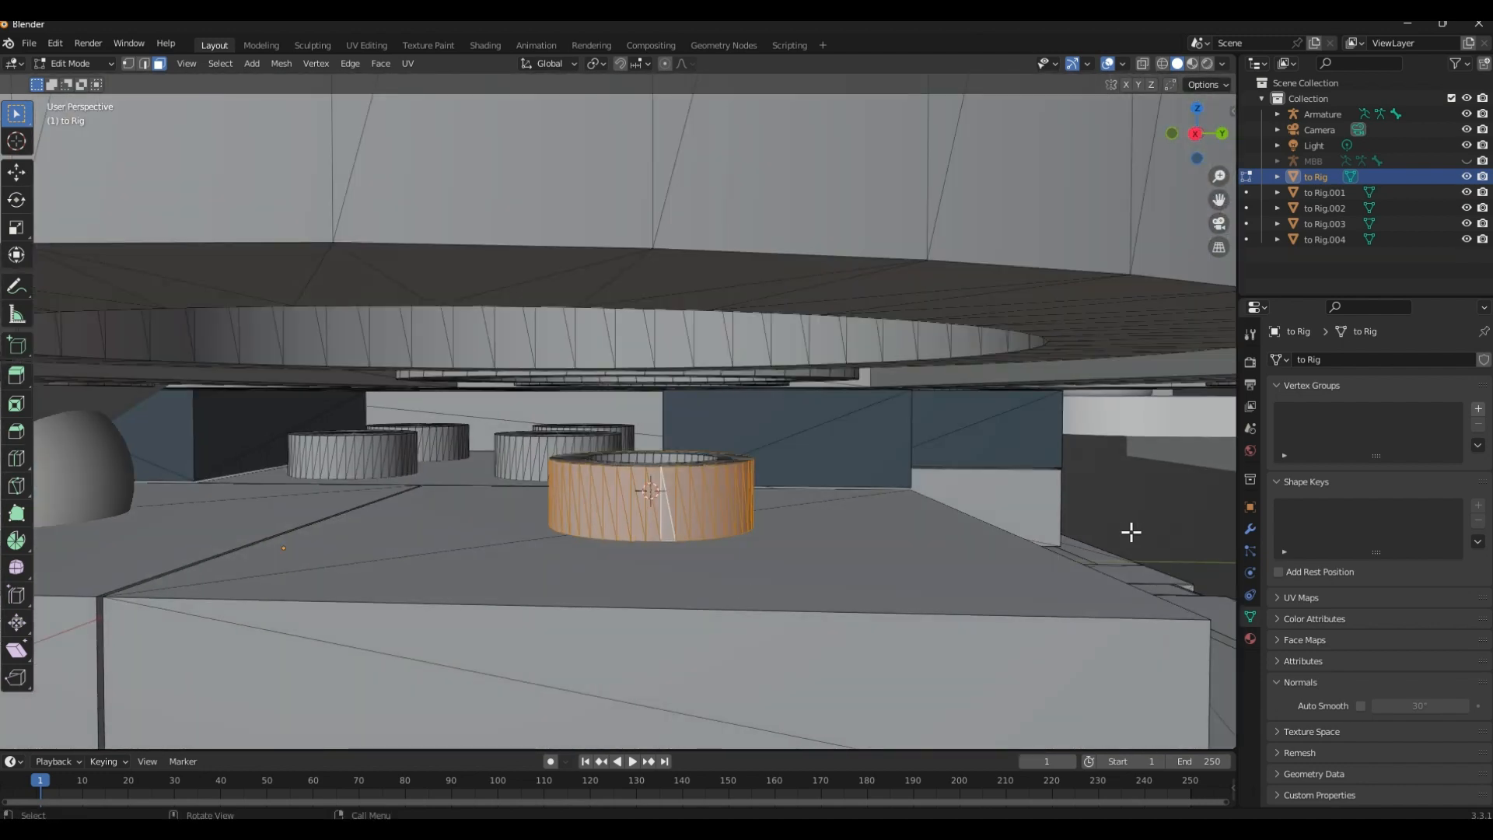
# Return to Object Mode and add another armature at the 3D cursor for the second wing pivot
pyautogui.press('Tab')
pyautogui.moveTo(1113, 510); pyautogui.dragTo(1033, 505, button='middle')
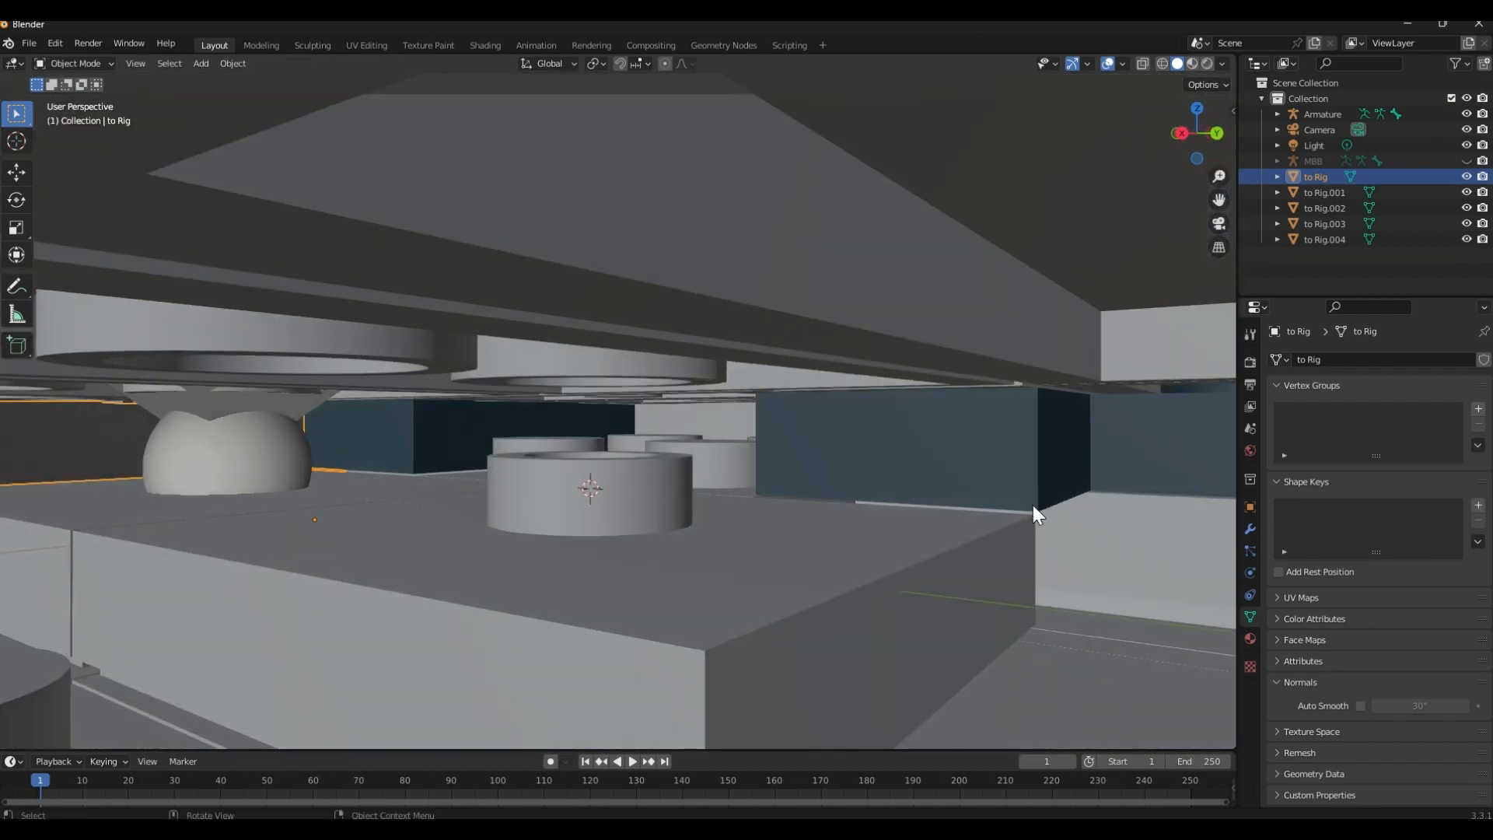
pyautogui.hotkey('shift', 'a')
pyautogui.click(719, 493)
pyautogui.moveTo(718, 493); pyautogui.dragTo(536, 445, button='middle')
pyautogui.scroll(-3, 719, 493)
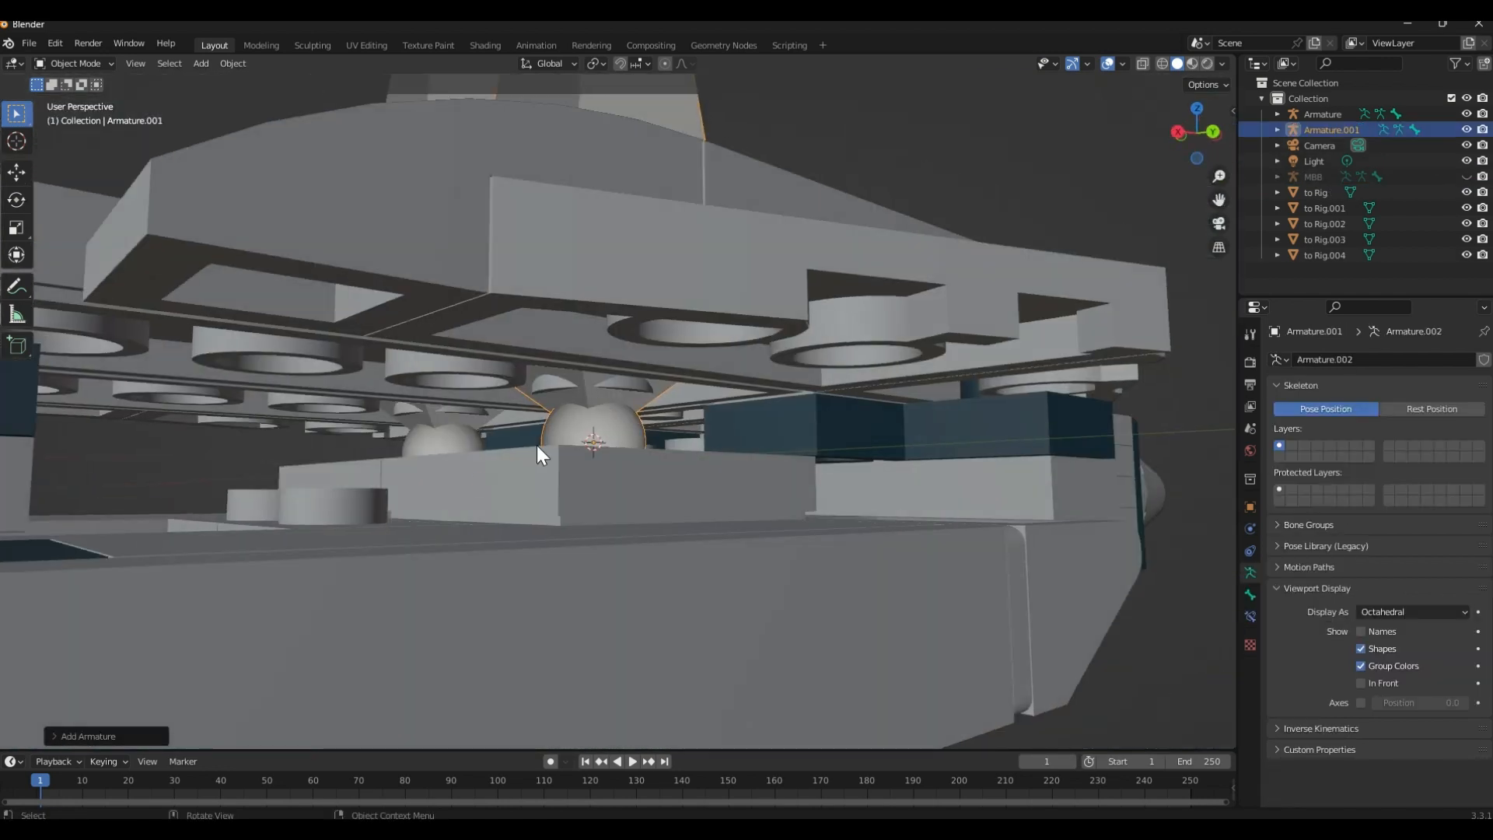
# Turn on In Front display for the two armatures at the wing pivots
pyautogui.scroll(-5, 859, 283)
pyautogui.moveTo(735, 240); pyautogui.dragTo(758, 268, button='middle')
pyautogui.keyDown('shift'); pyautogui.moveTo(808, 372); pyautogui.dragTo(833, 491, button='middle'); pyautogui.keyUp('shift')
pyautogui.click(576, 257)
pyautogui.click(574, 262)
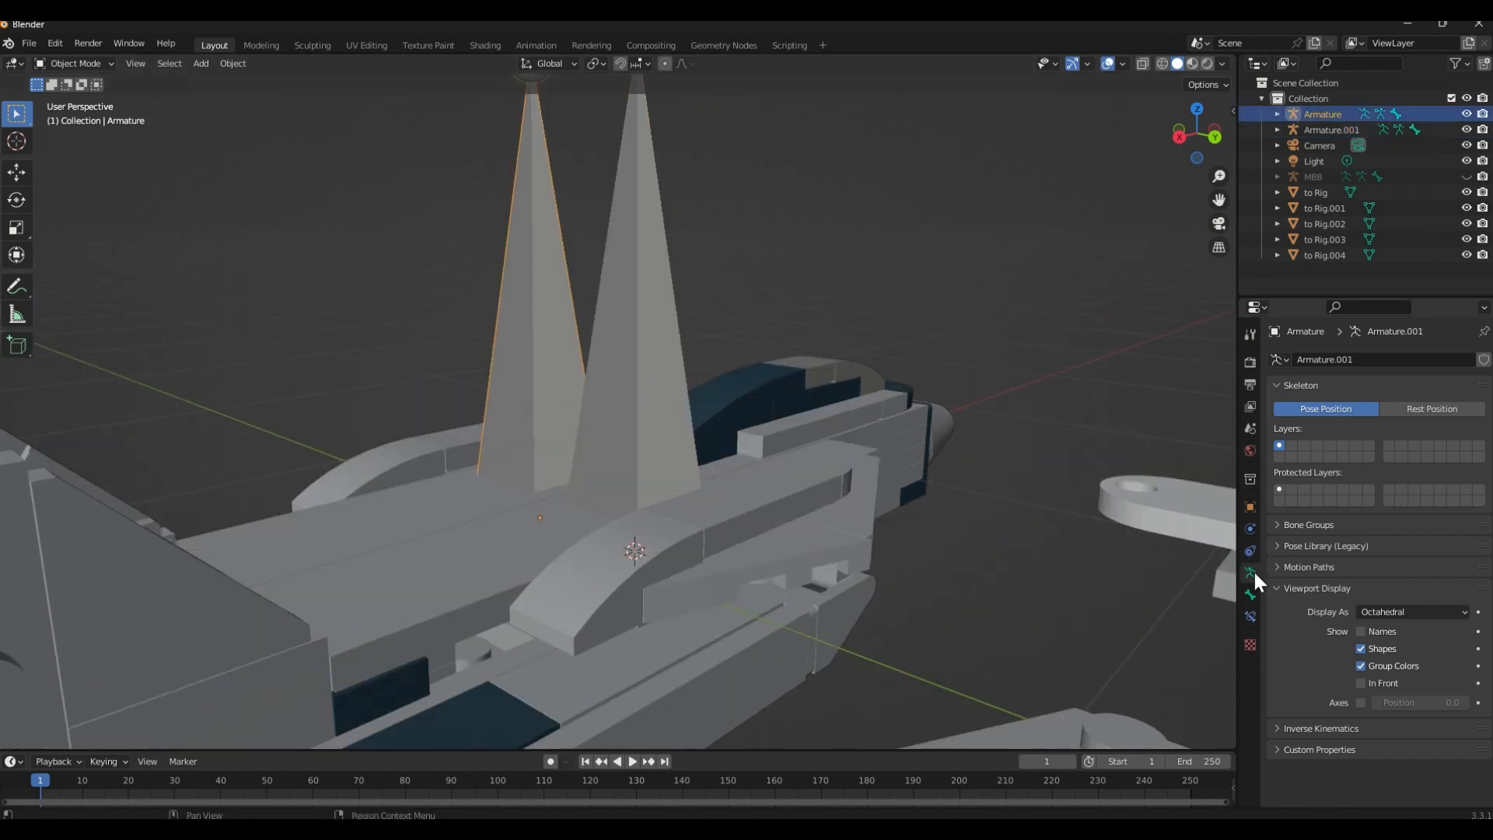
pyautogui.click(649, 345)
pyautogui.click(1362, 683)
pyautogui.moveTo(1045, 539)
pyautogui.mouseDown(button='middle')
pyautogui.moveTo(887, 445)
pyautogui.moveTo(827, 362)
pyautogui.moveTo(931, 427)
pyautogui.moveTo(1094, 355)
pyautogui.moveTo(783, 310)
pyautogui.moveTo(770, 334)
pyautogui.moveTo(786, 459)
pyautogui.moveTo(763, 554)
pyautogui.moveTo(523, 326)
pyautogui.moveTo(591, 301)
pyautogui.mouseUp(button='middle')
# Clear the selection and select both wing pivot armatures together
pyautogui.click(785, 318)
pyautogui.scroll(3, 558, 333)
pyautogui.click(558, 333)
pyautogui.keyDown('shift'); pyautogui.click(647, 315); pyautogui.keyUp('shift')
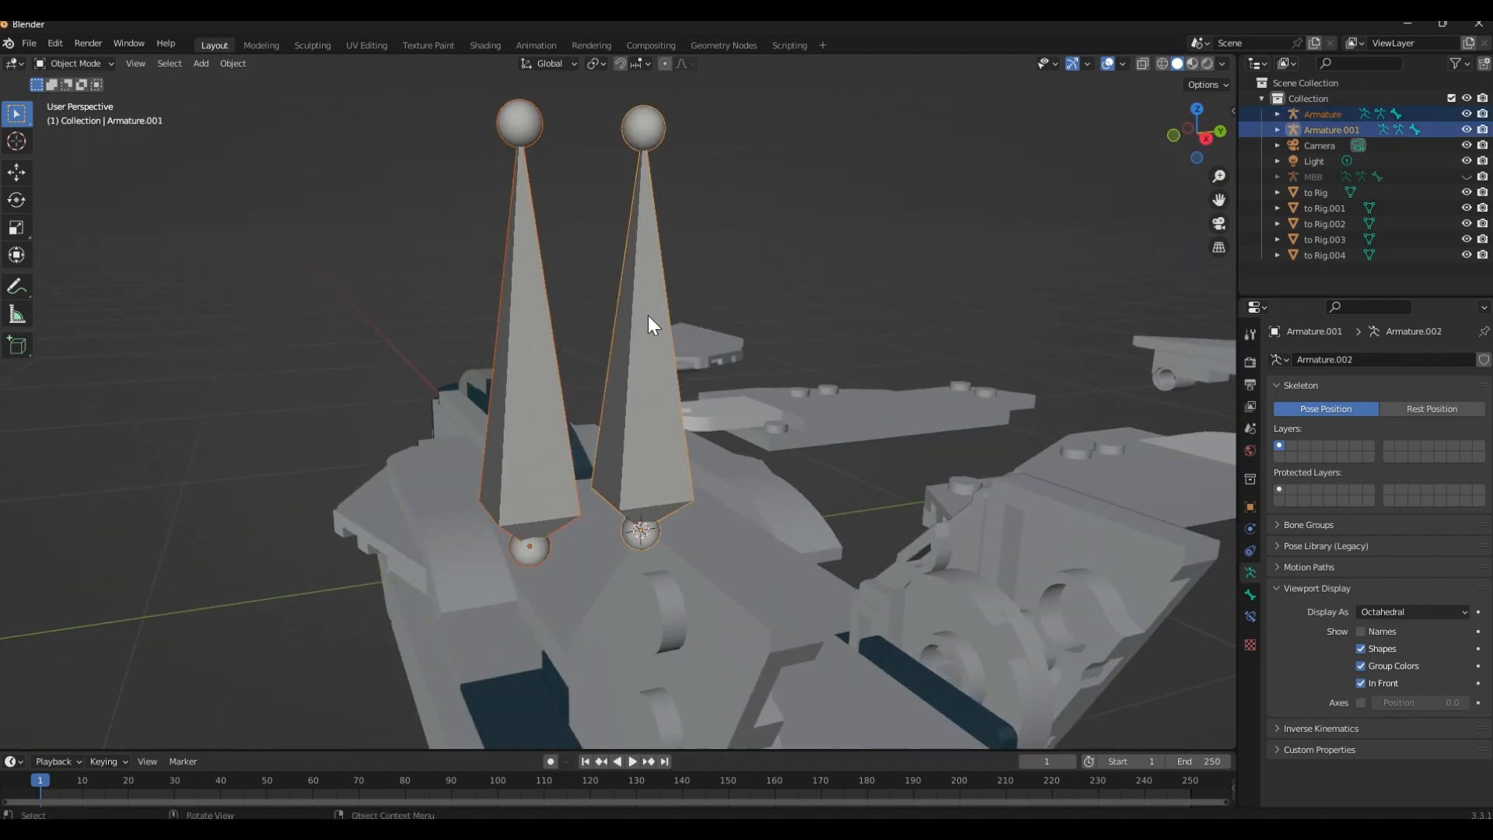
pyautogui.press('Tab')
pyautogui.press('g')
pyautogui.press('z')
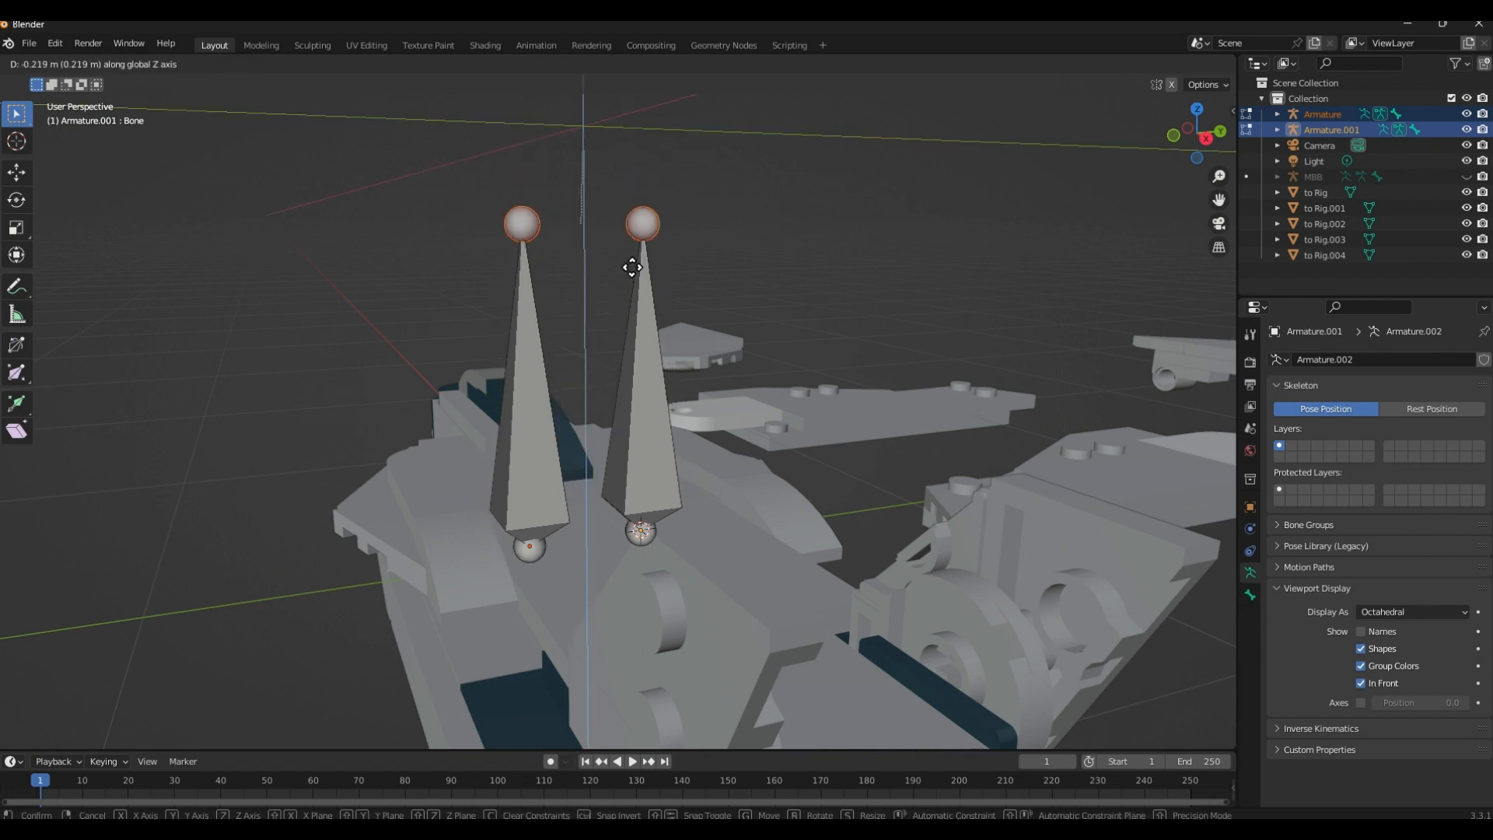
pyautogui.press('Escape')
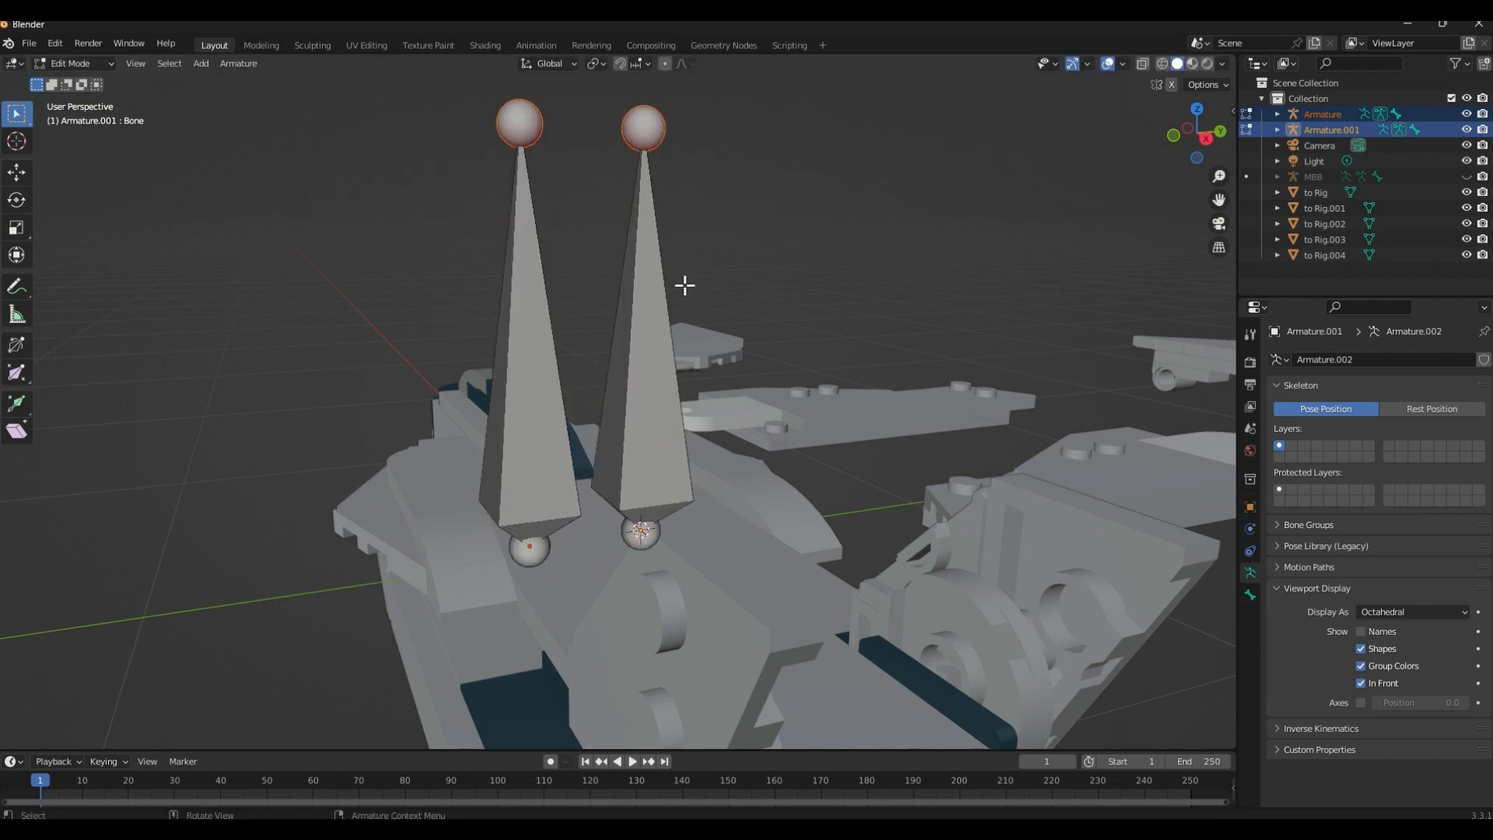
pyautogui.press('Tab')
pyautogui.moveTo(791, 281)
pyautogui.mouseDown(button='middle')
pyautogui.moveTo(819, 296)
pyautogui.moveTo(788, 278)
pyautogui.moveTo(814, 280)
pyautogui.mouseUp(button='middle')
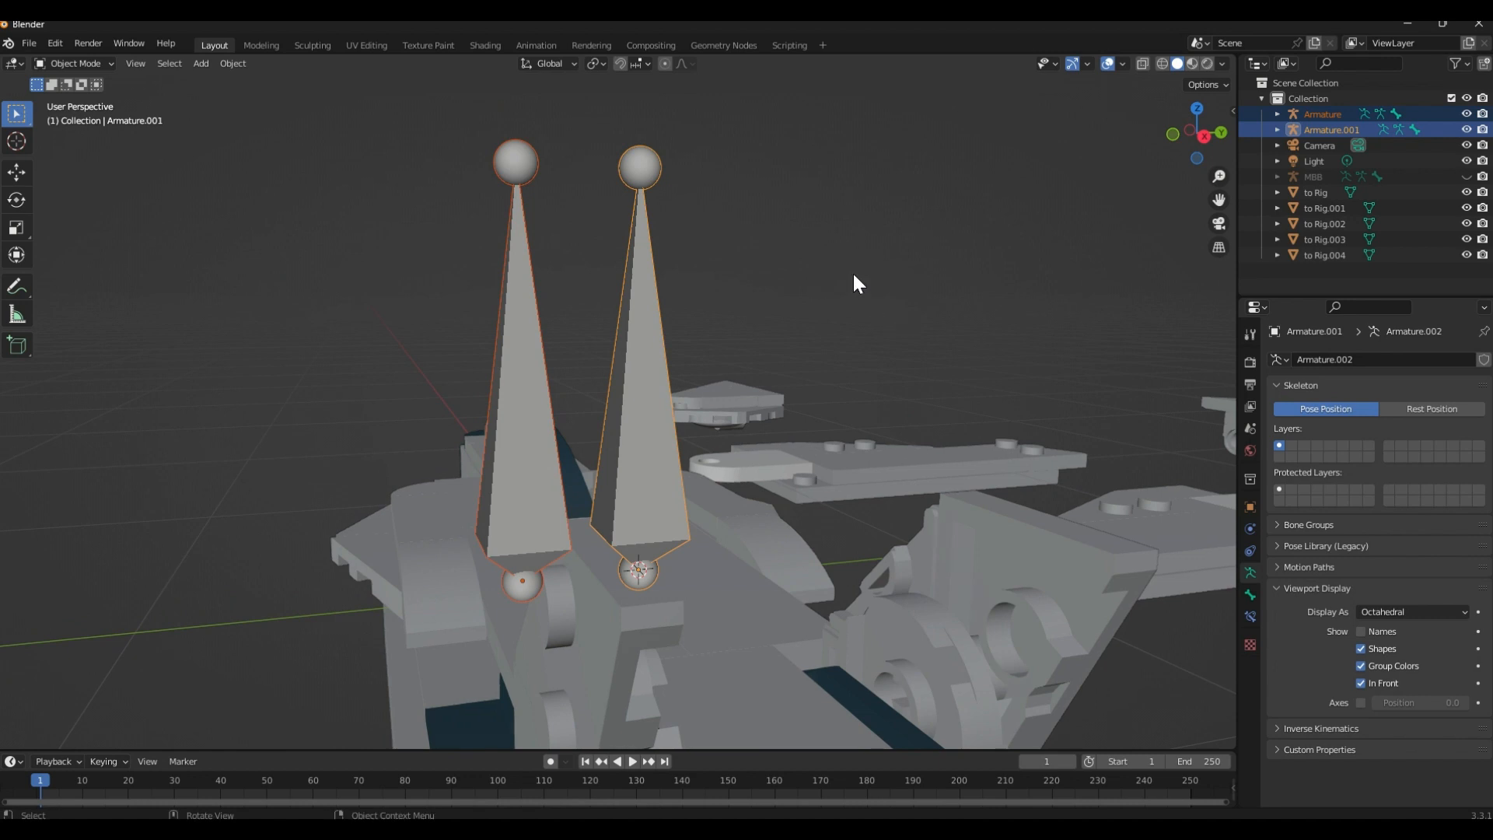
# Shorten both wing bones in Edit Mode by lowering their tips about 0.69 m along Z, and return to Object Mode
pyautogui.press('Tab')
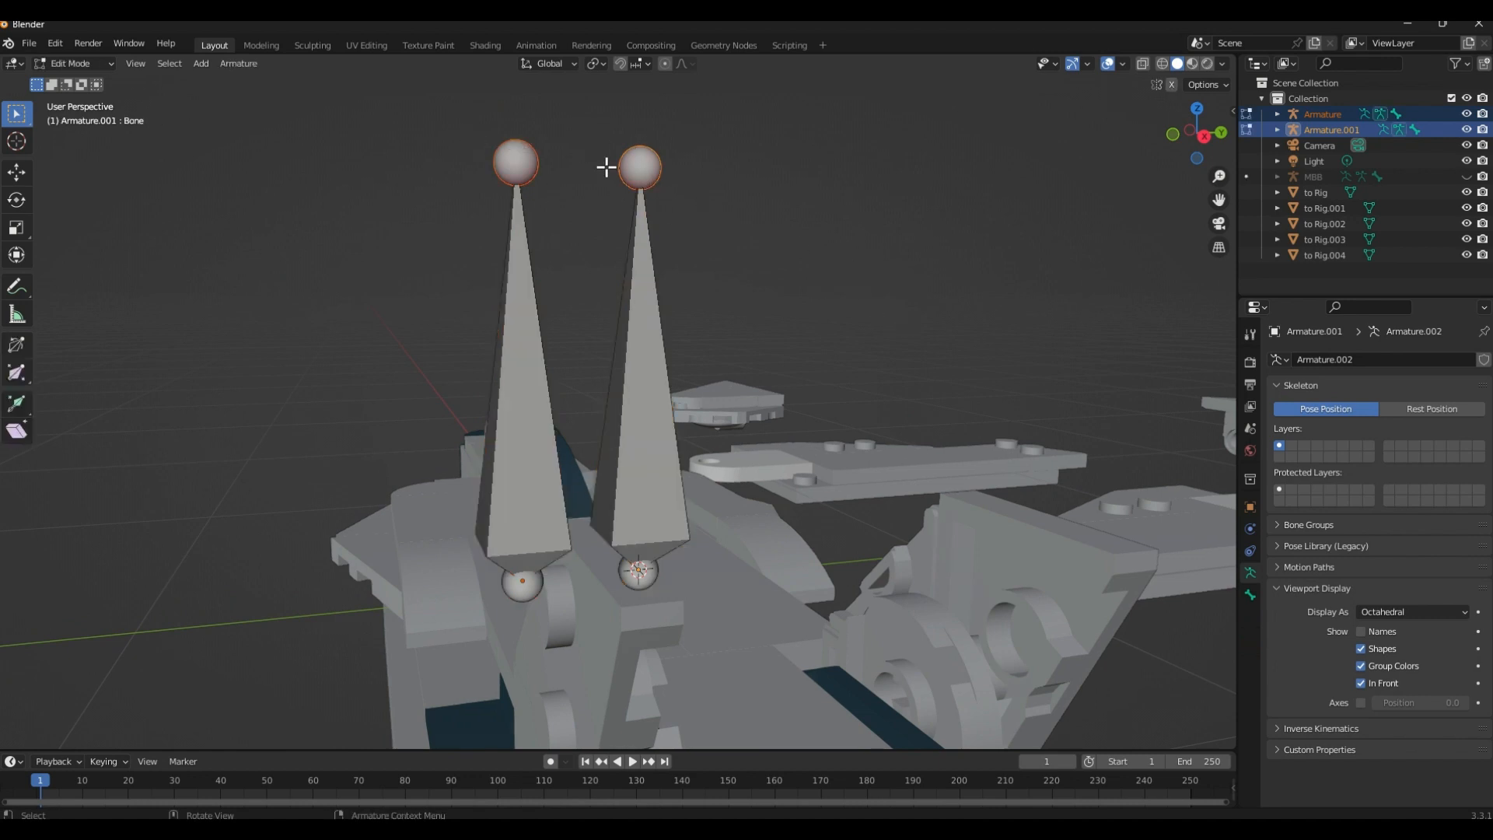
pyautogui.press('g')
pyautogui.press('z')
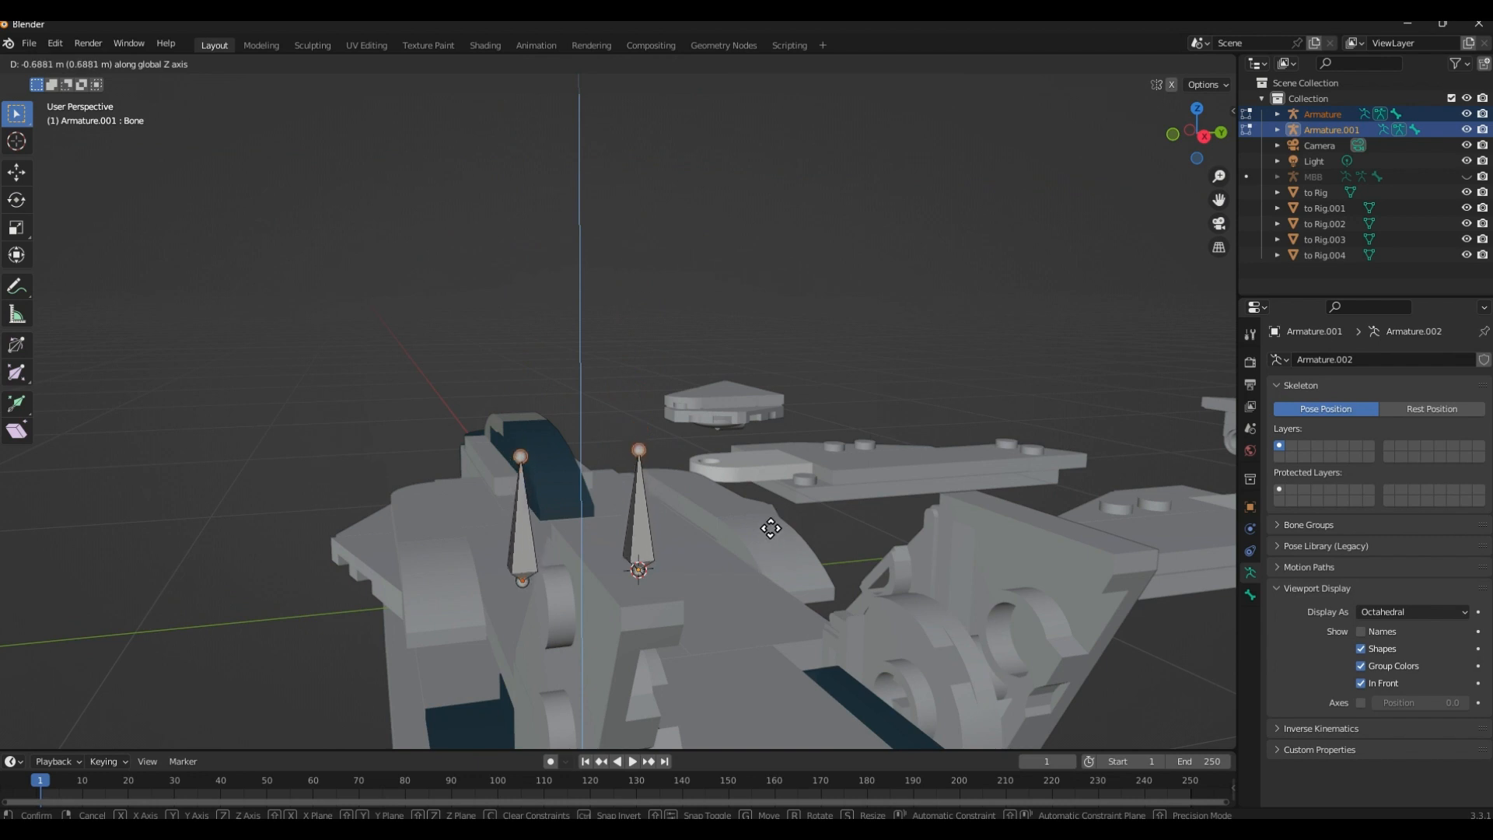
pyautogui.click(771, 526)
pyautogui.moveTo(773, 516); pyautogui.dragTo(617, 512, button='middle')
pyautogui.press('Tab')
pyautogui.moveTo(787, 560); pyautogui.dragTo(808, 430, button='middle')
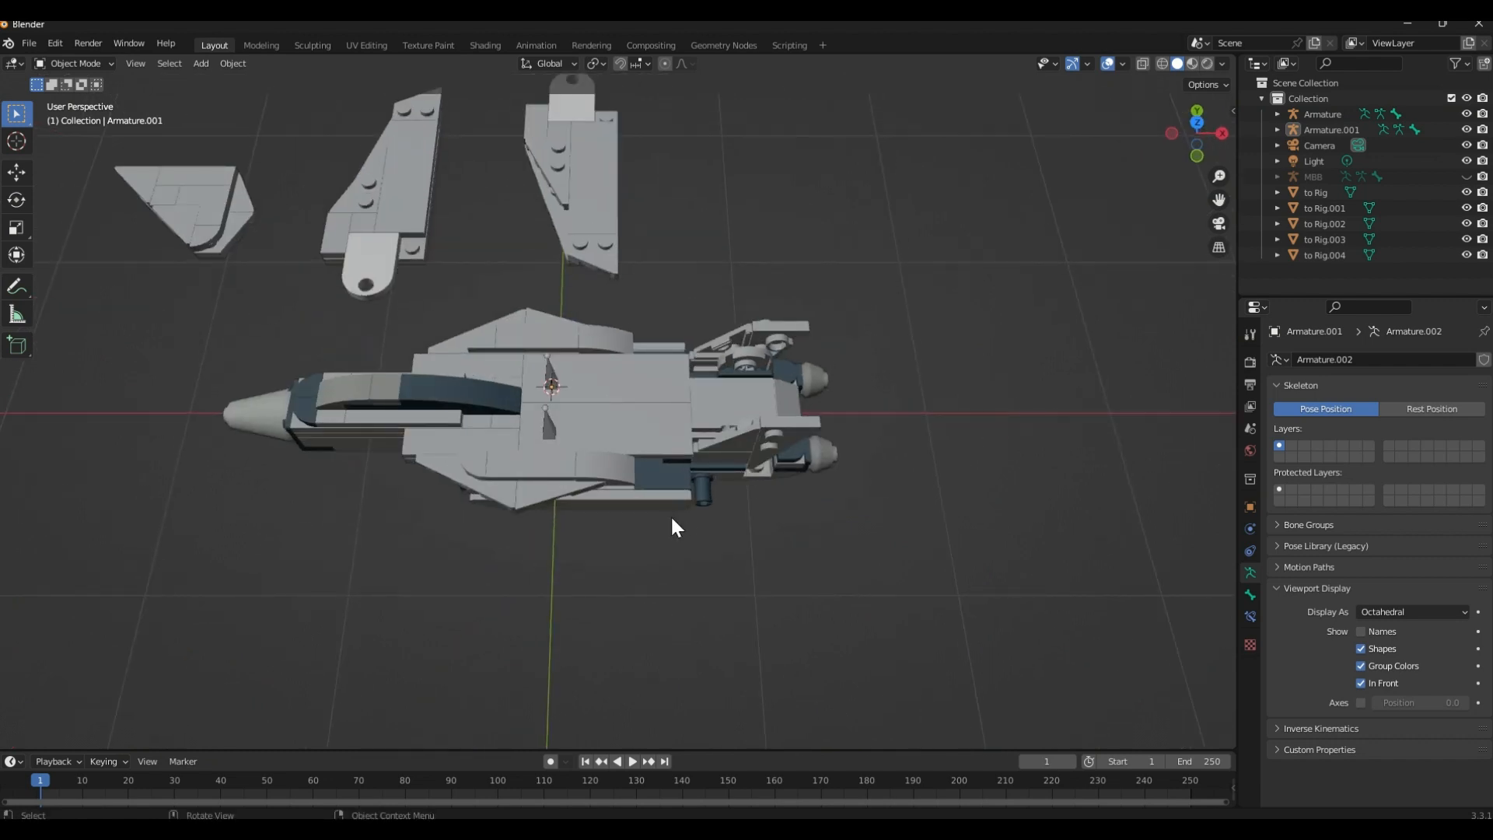
# Move the to Rig.004 wing across the jet to the opposite side of the body
pyautogui.scroll(-4, 545, 335)
pyautogui.moveTo(627, 445); pyautogui.dragTo(747, 500, button='middle')
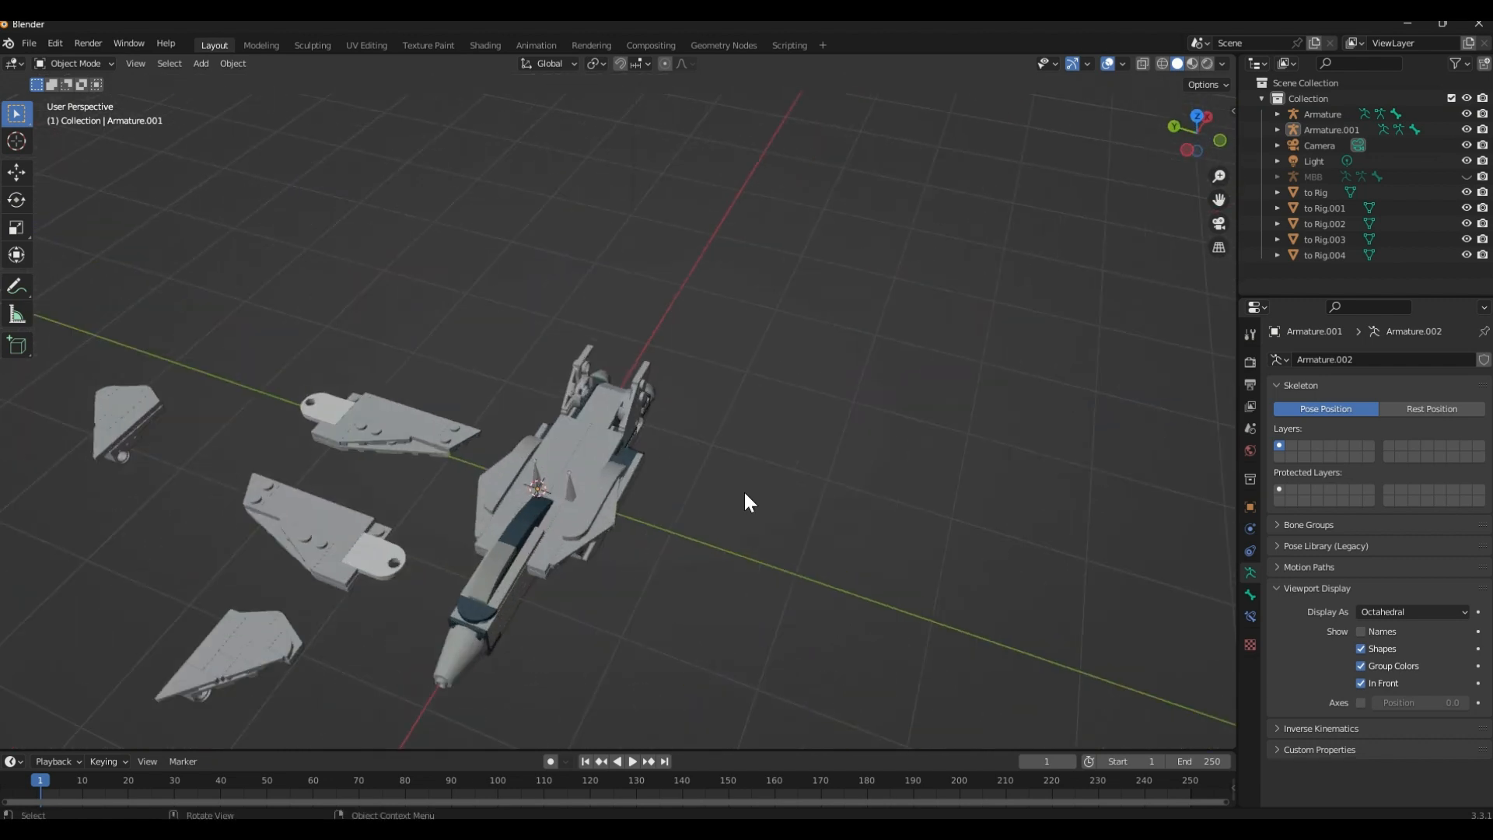
pyautogui.scroll(6, 786, 370)
pyautogui.click(360, 319)
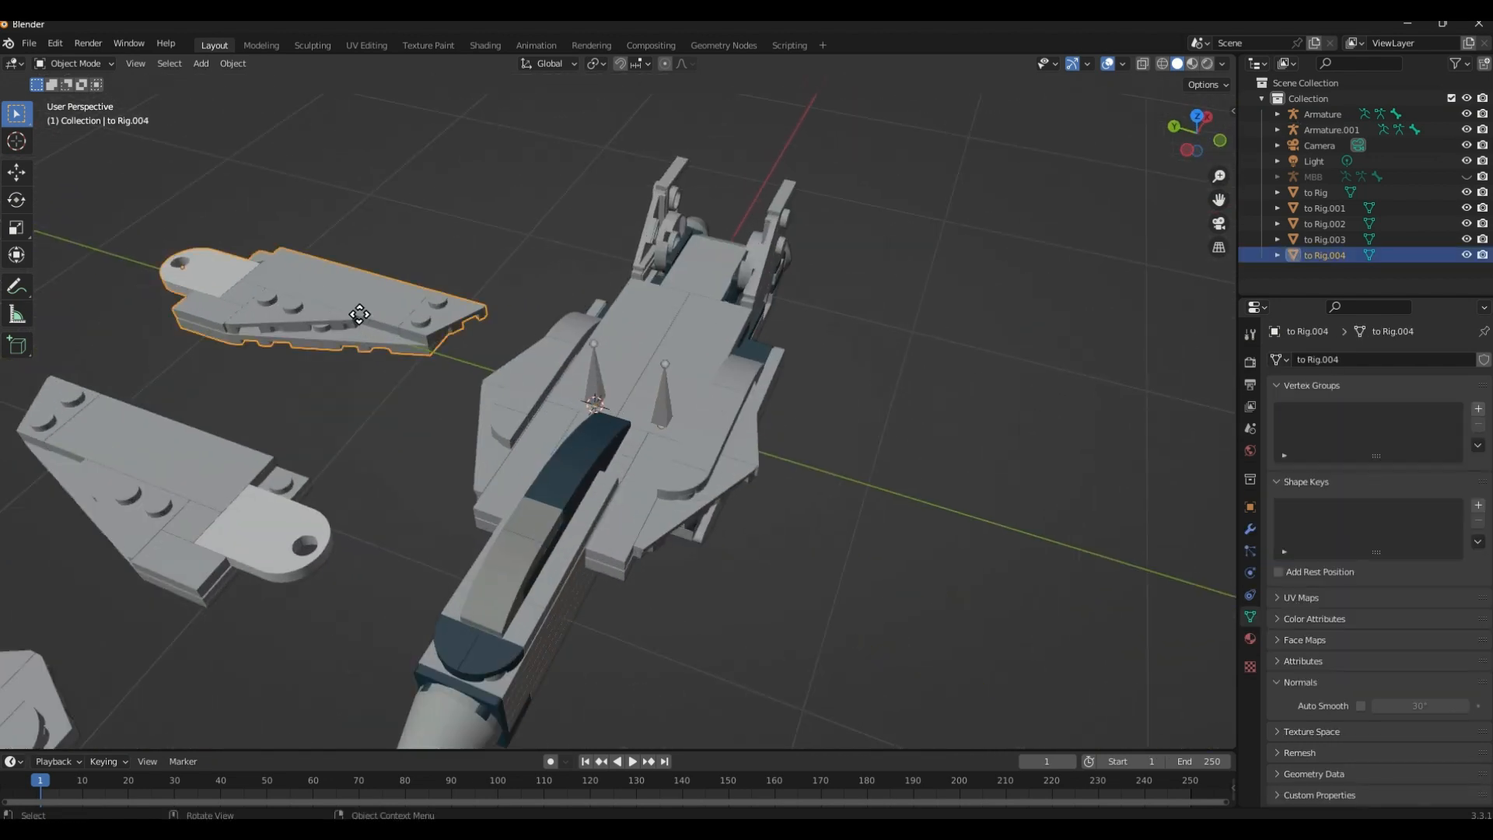
pyautogui.press('g')
pyautogui.click(981, 515)
pyautogui.moveTo(982, 515); pyautogui.dragTo(839, 455, button='middle')
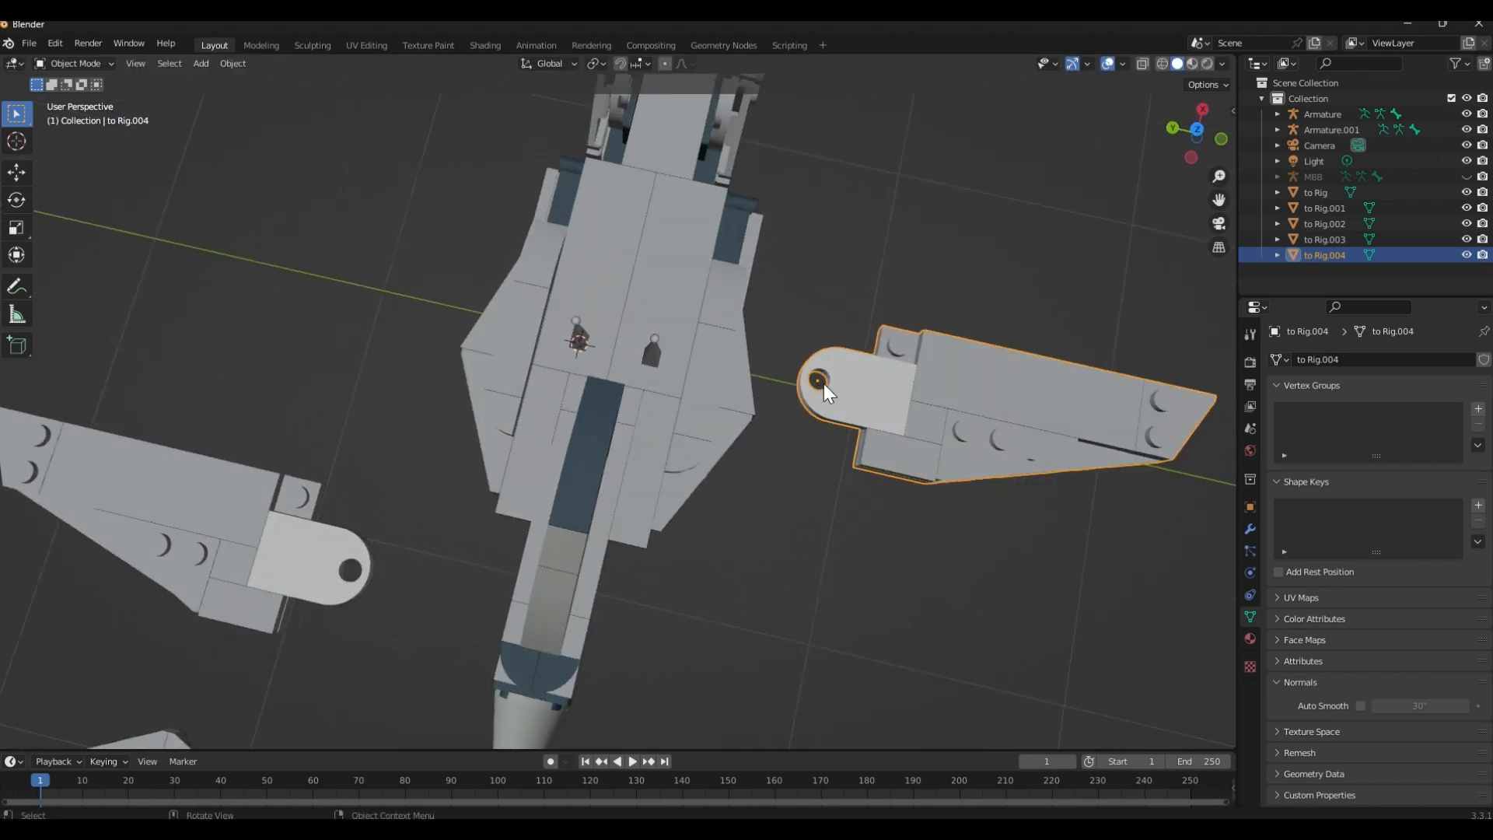
pyautogui.moveTo(824, 384); pyautogui.dragTo(771, 480, button='middle')
# Move the to Rig.003 wing beside the body, roughly in line with its wing pivot
pyautogui.click(152, 558)
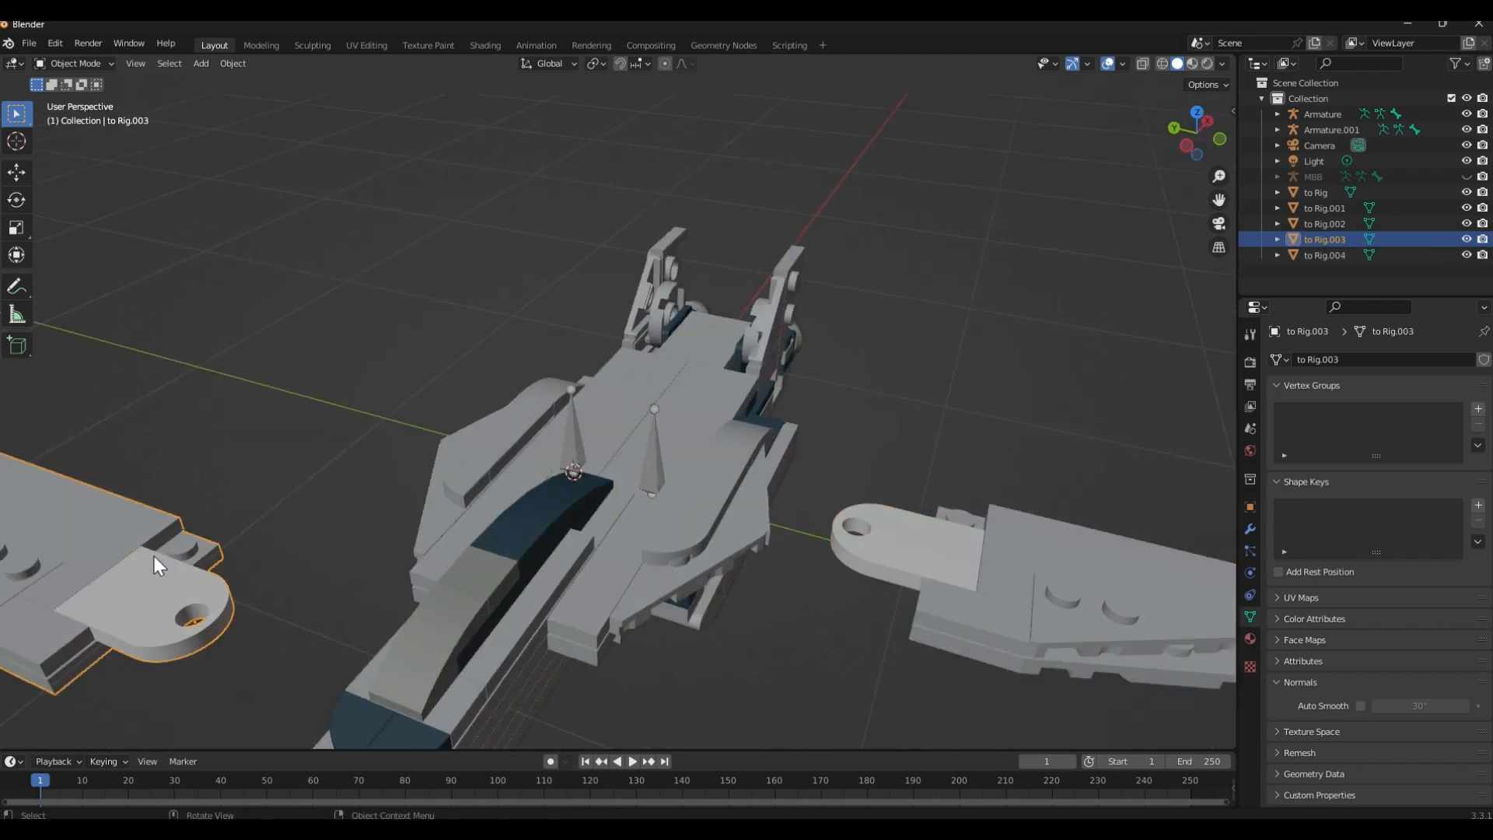
pyautogui.moveTo(154, 557); pyautogui.dragTo(428, 442)
pyautogui.moveTo(428, 432); pyautogui.dragTo(567, 442, button='middle')
pyautogui.scroll(4, 541, 482)
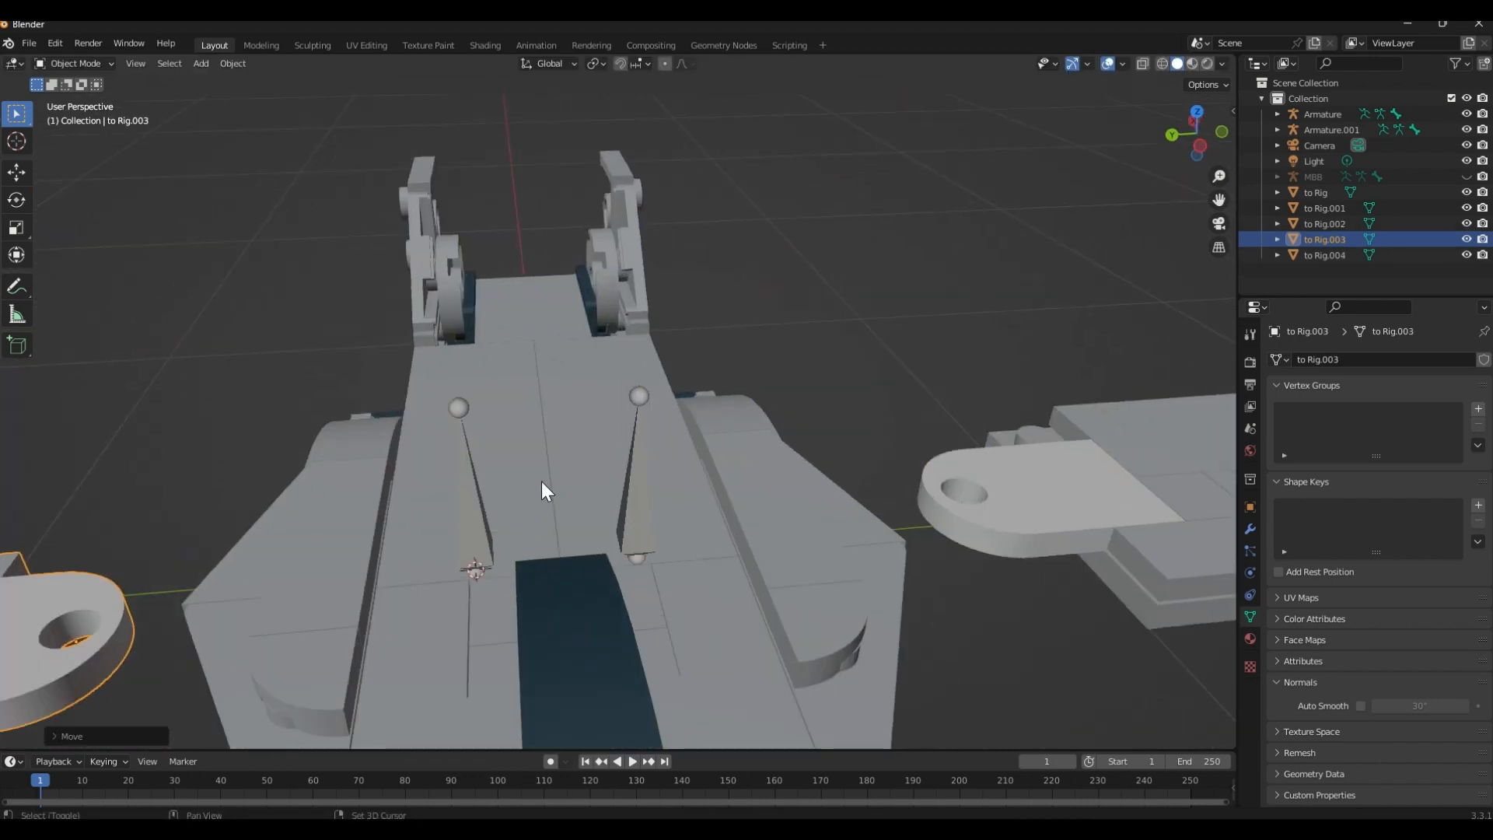
# Snap the 3D cursor to the base joint of the Armature.001 bone in Edit Mode, and return to Object Mode
pyautogui.click(481, 498)
pyautogui.press('Tab')
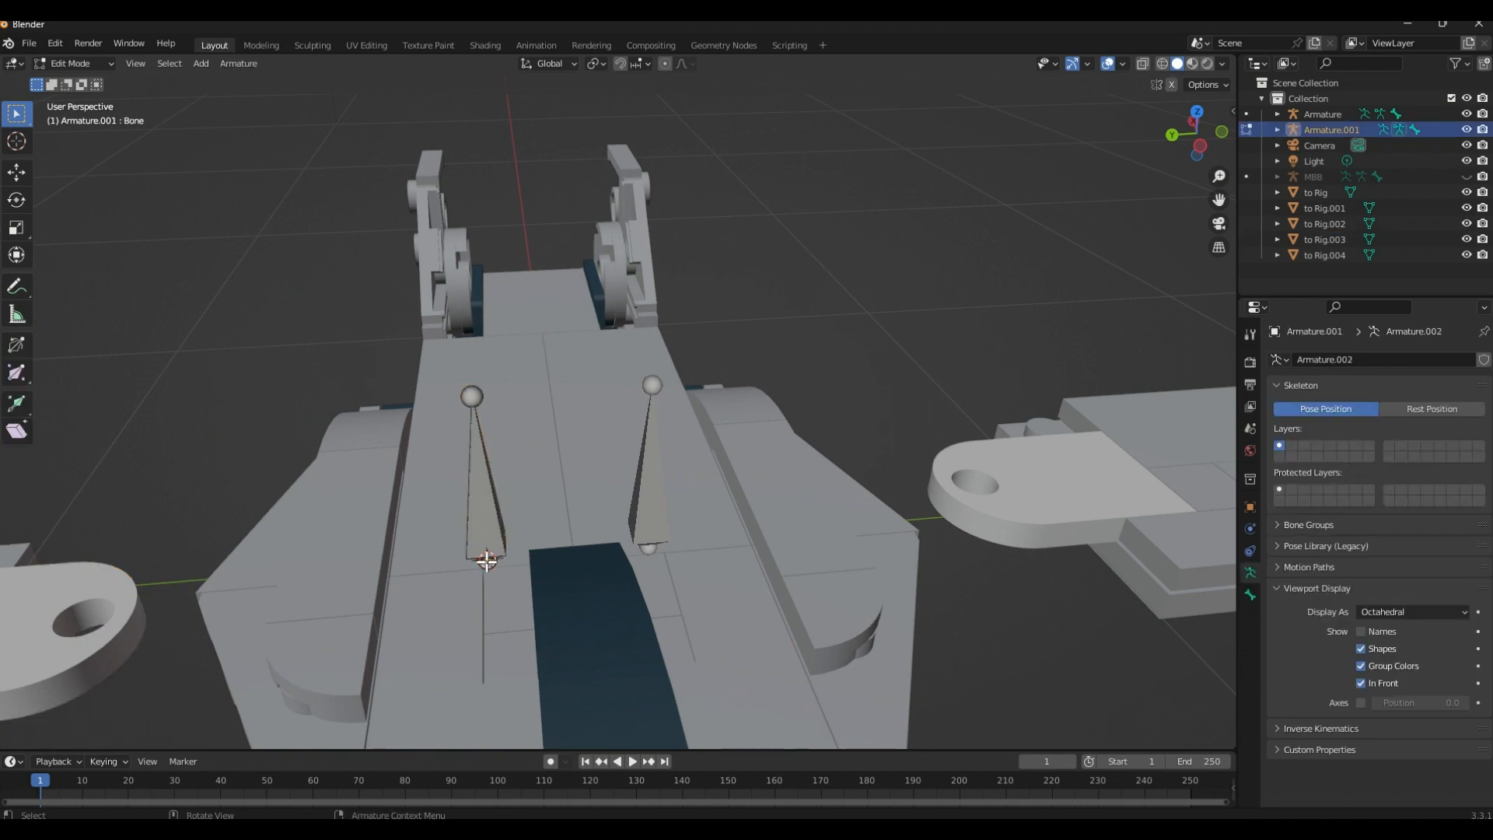
pyautogui.keyDown('shift'); pyautogui.moveTo(484, 564); pyautogui.dragTo(560, 487, button='middle'); pyautogui.keyUp('shift')
pyautogui.hotkey('shift', 's')
pyautogui.click(552, 564)
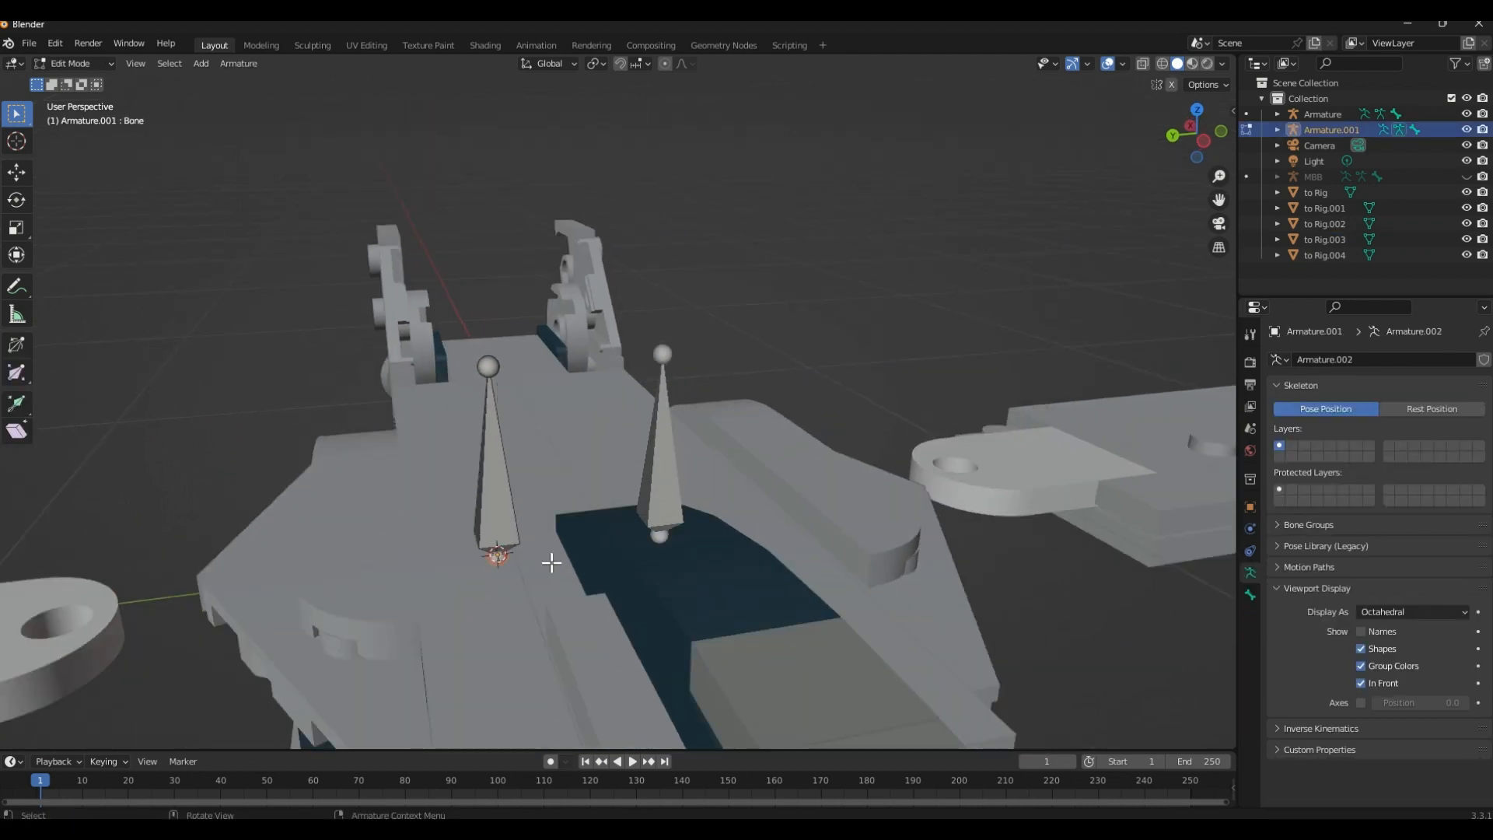
pyautogui.moveTo(550, 560); pyautogui.dragTo(448, 553, button='middle')
pyautogui.press('Tab')
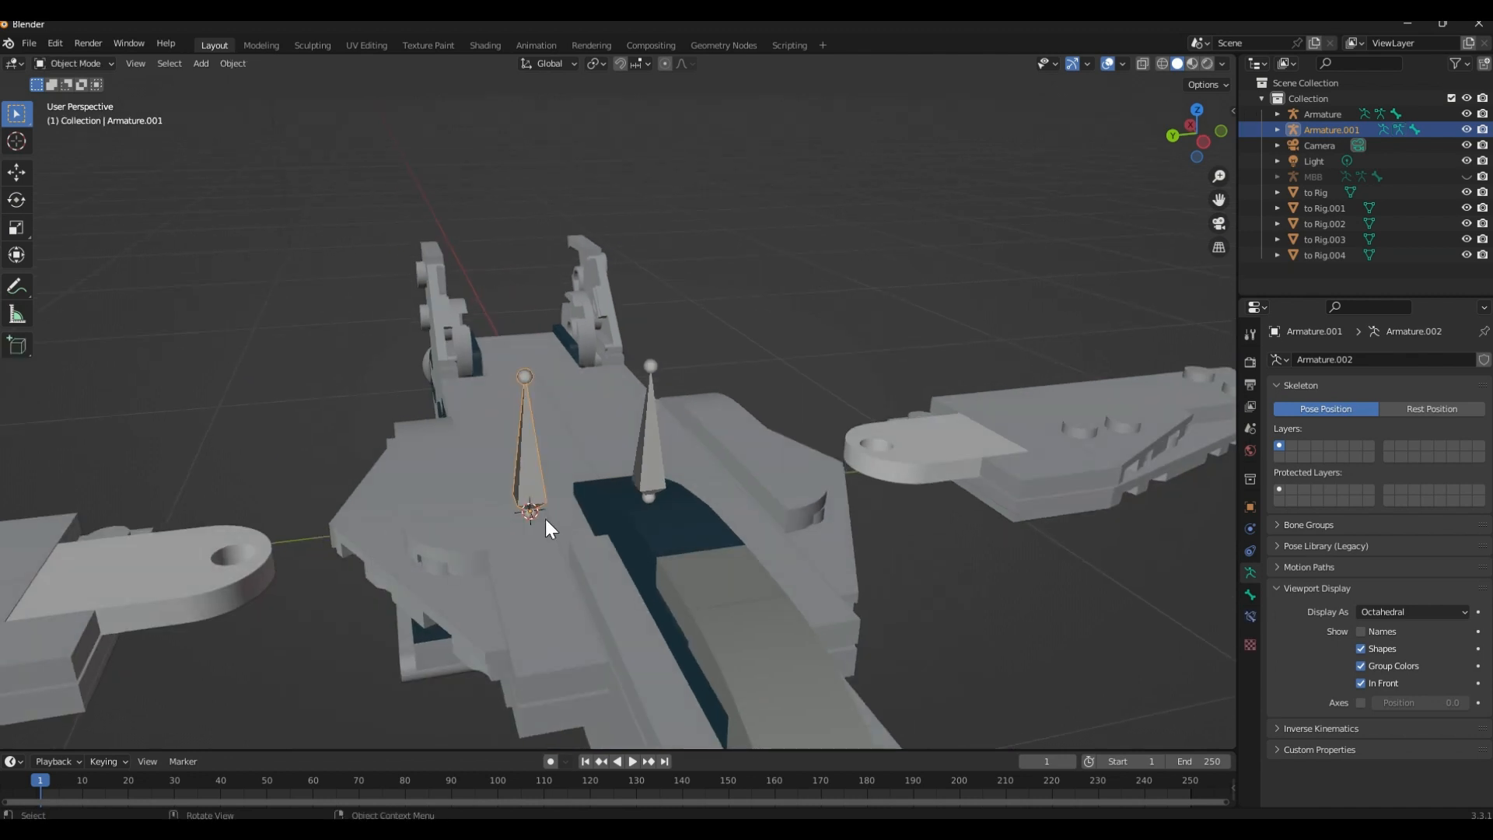
# Snap the to Rig.003 wing to the 3D cursor at its pivot on the body
pyautogui.moveTo(544, 520); pyautogui.dragTo(531, 517, button='middle')
pyautogui.scroll(-1, 530, 516)
pyautogui.click(213, 537)
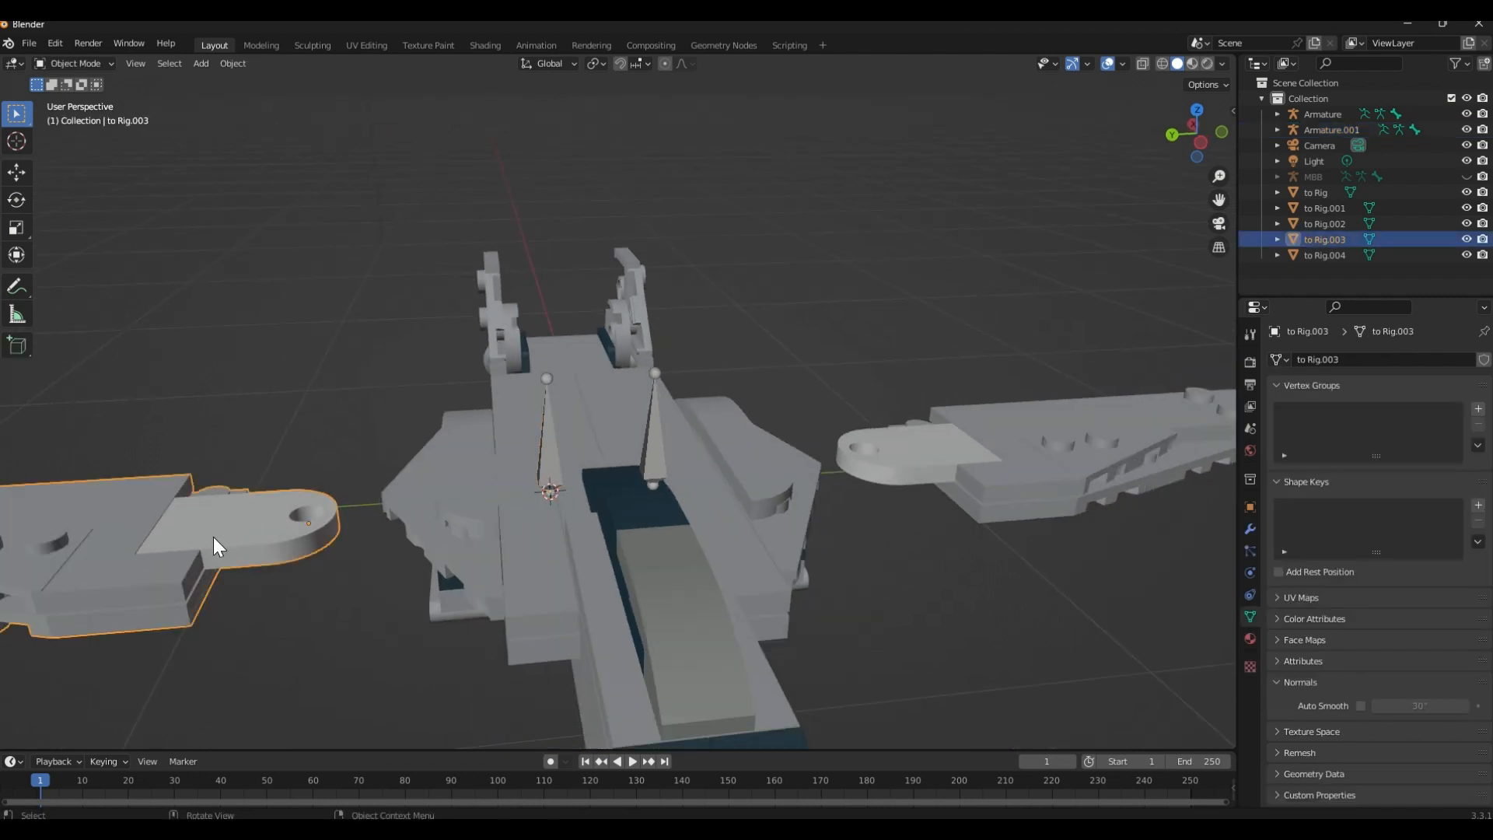
pyautogui.keyDown('shift'); pyautogui.moveTo(229, 521); pyautogui.dragTo(390, 506, button='middle'); pyautogui.keyUp('shift')
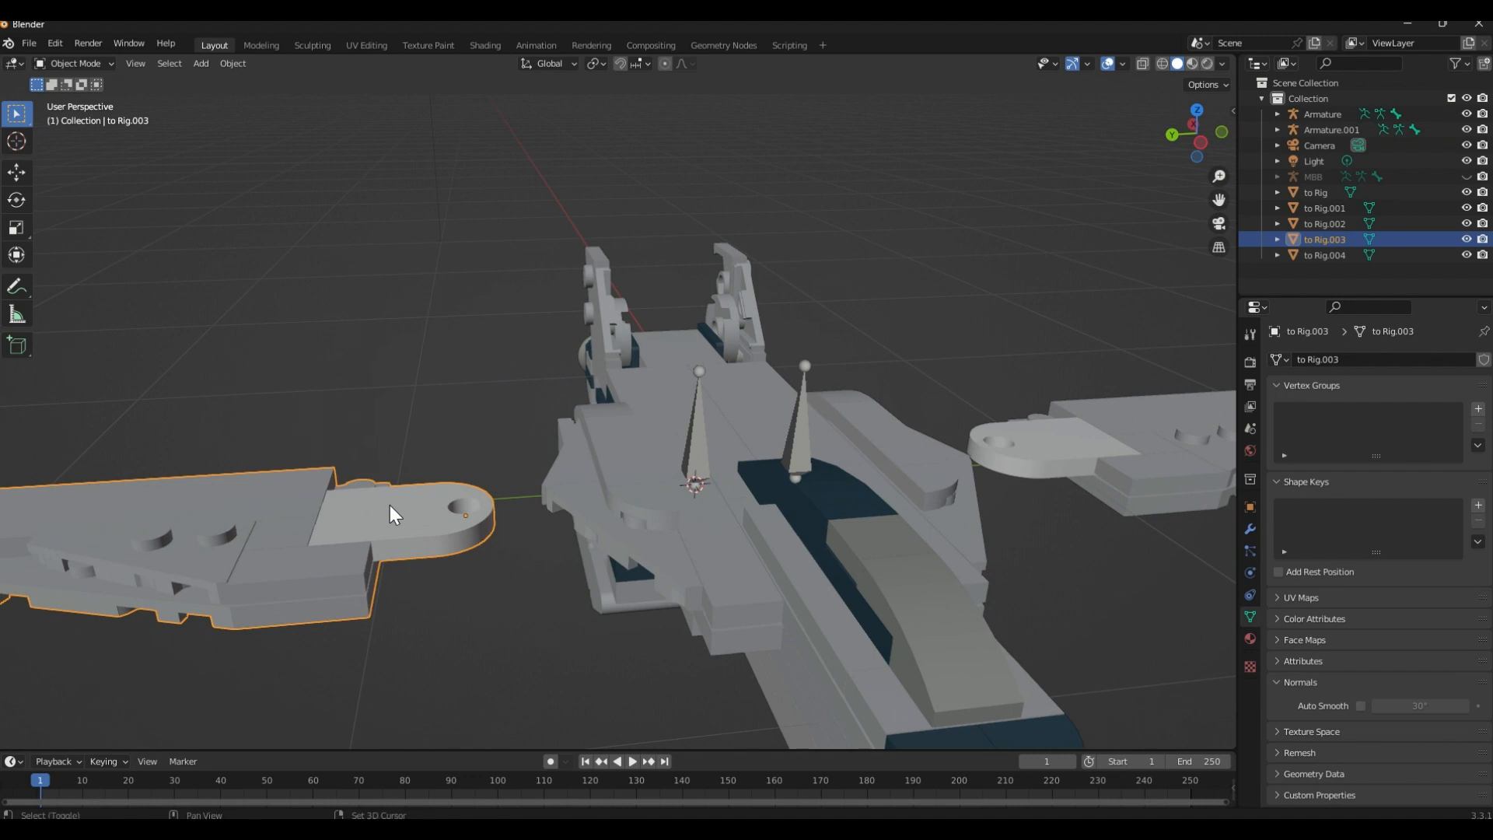
pyautogui.hotkey('shift', 's')
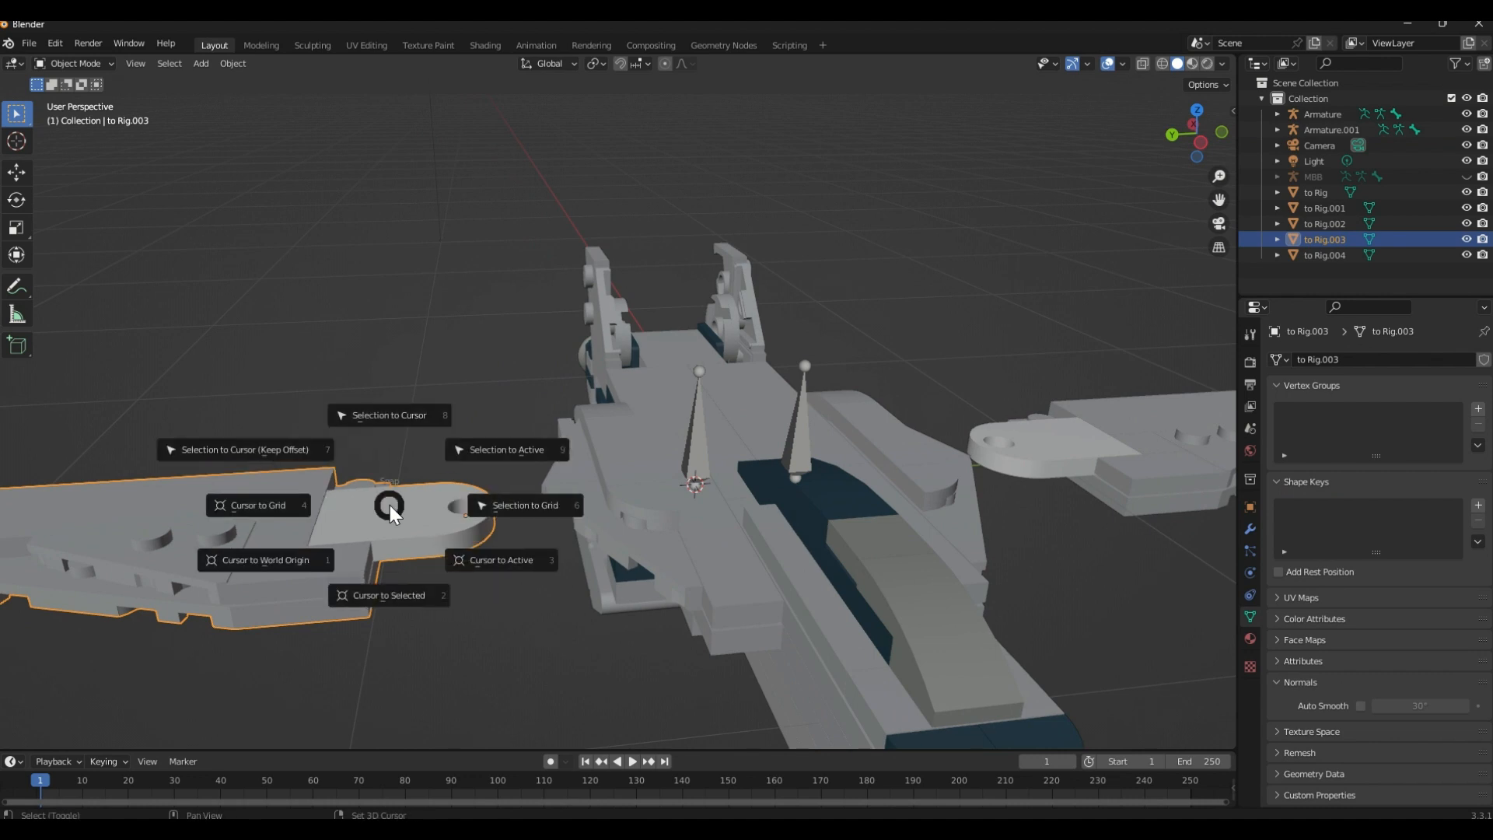
pyautogui.click(408, 427)
# Deselect the wing and inspect in wireframe how its pivot hole aligns with the body's pivot stud
pyautogui.click(553, 649)
pyautogui.moveTo(553, 642); pyautogui.dragTo(772, 565, button='middle')
pyautogui.hotkey('shift', 'z')
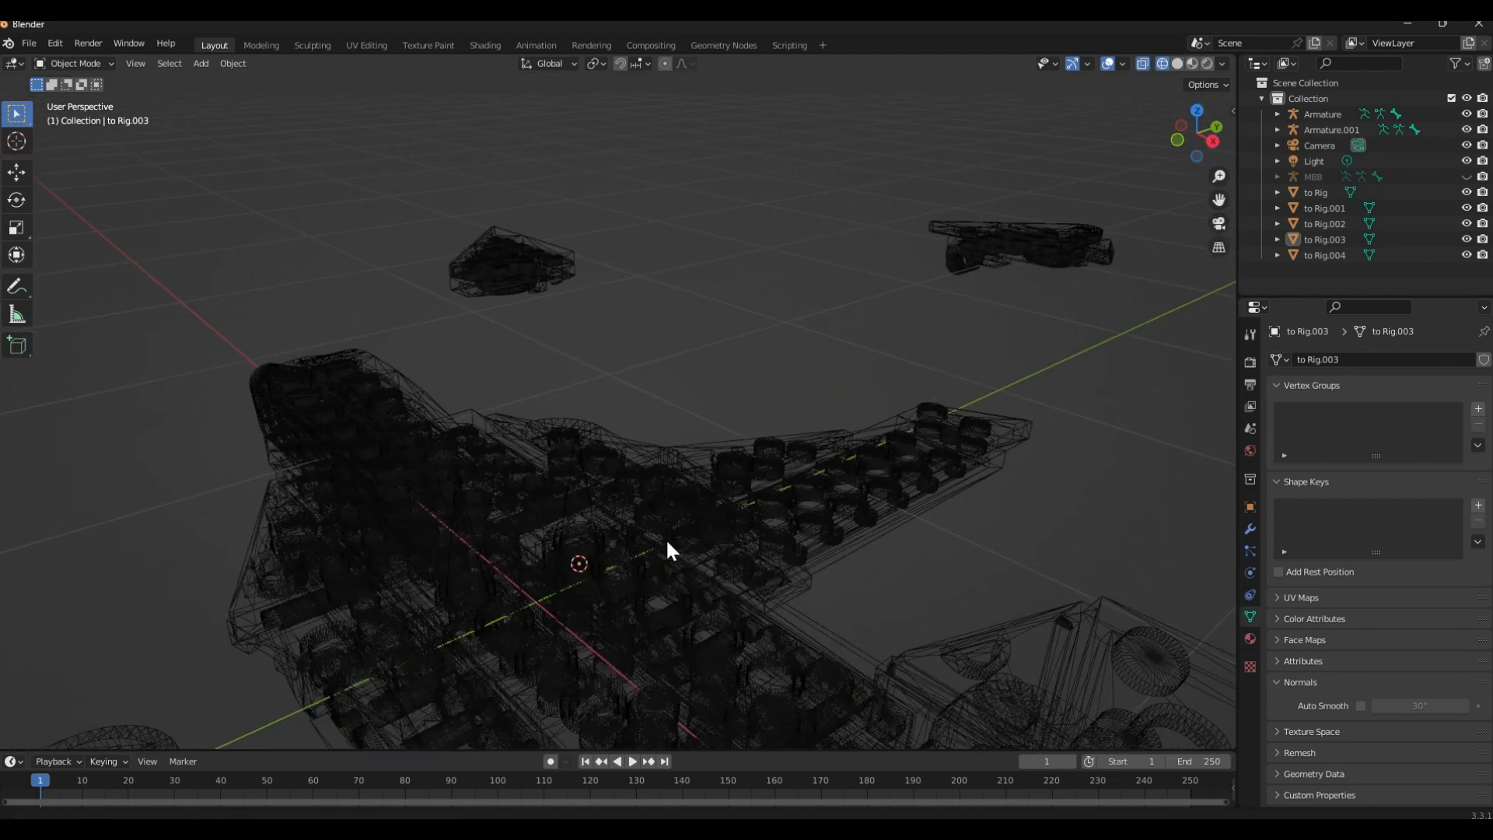
pyautogui.moveTo(666, 550); pyautogui.dragTo(563, 502, button='middle')
pyautogui.scroll(5, 583, 468)
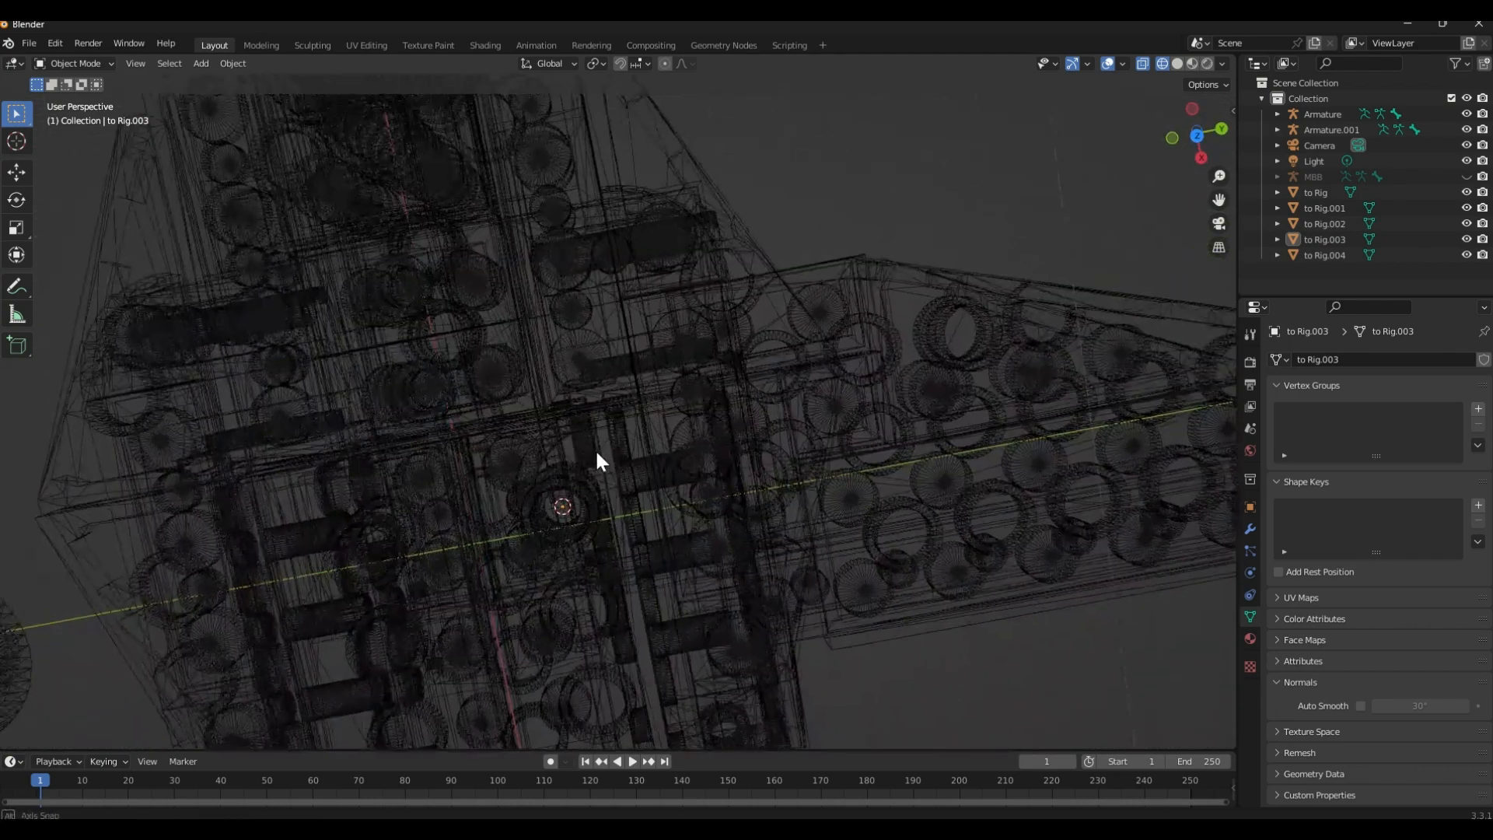
pyautogui.moveTo(596, 451)
pyautogui.mouseDown(button='middle')
pyautogui.moveTo(593, 428)
pyautogui.moveTo(615, 434)
pyautogui.mouseUp(button='middle')
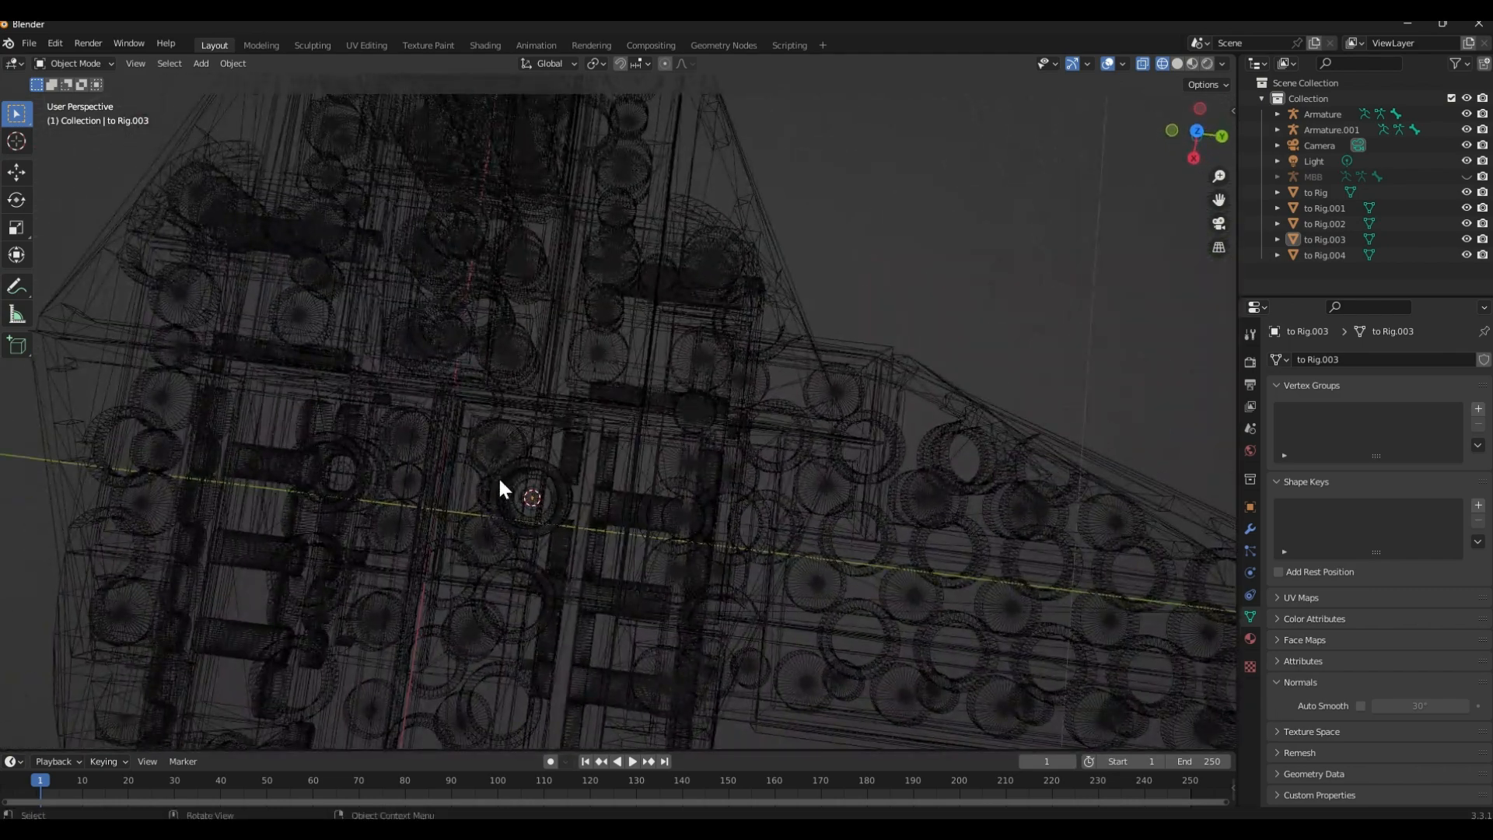
pyautogui.hotkey('shift', 'z')
pyautogui.moveTo(499, 488)
pyautogui.mouseDown(button='middle')
pyautogui.moveTo(627, 523)
pyautogui.moveTo(600, 513)
pyautogui.moveTo(593, 541)
pyautogui.moveTo(623, 434)
pyautogui.moveTo(594, 384)
pyautogui.moveTo(607, 357)
pyautogui.moveTo(463, 436)
pyautogui.moveTo(650, 432)
pyautogui.moveTo(520, 498)
pyautogui.moveTo(482, 476)
pyautogui.moveTo(405, 482)
pyautogui.moveTo(497, 483)
pyautogui.moveTo(538, 529)
pyautogui.moveTo(742, 623)
pyautogui.moveTo(683, 499)
pyautogui.moveTo(759, 562)
pyautogui.moveTo(726, 517)
pyautogui.moveTo(755, 495)
pyautogui.moveTo(738, 419)
pyautogui.moveTo(719, 413)
pyautogui.mouseUp(button='middle')
pyautogui.hotkey('shift', 'z')
pyautogui.hotkey('shift', 'z')
# Snap the 3D cursor to the base joint of the Armature bone in Edit Mode, and return to Object Mode
pyautogui.scroll(-9, 490, 488)
pyautogui.click(561, 367)
pyautogui.scroll(4, 568, 446)
pyautogui.press('Tab')
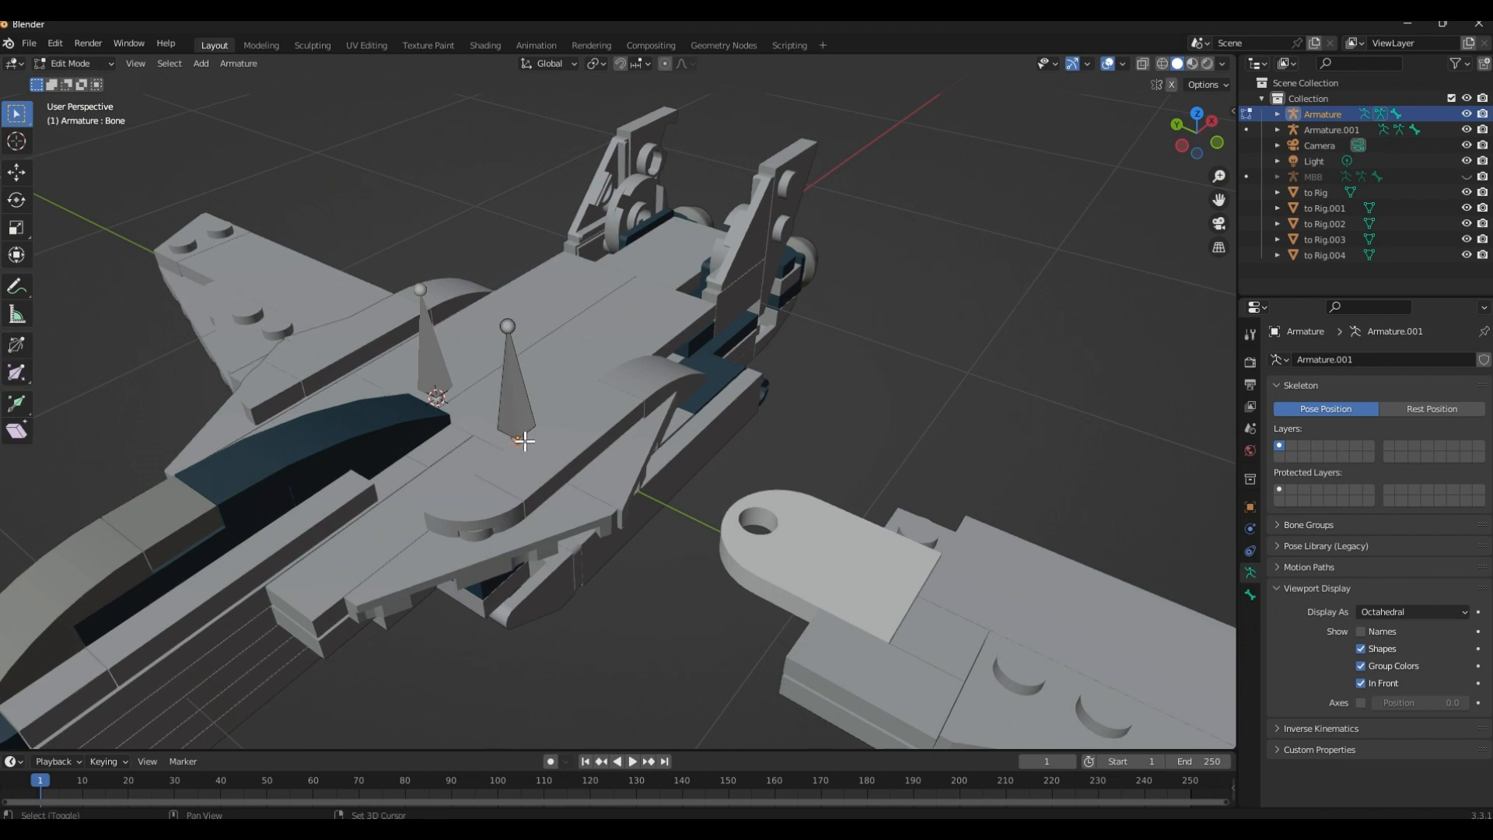
pyautogui.hotkey('shift', 's')
pyautogui.click(523, 526)
pyautogui.press('Tab')
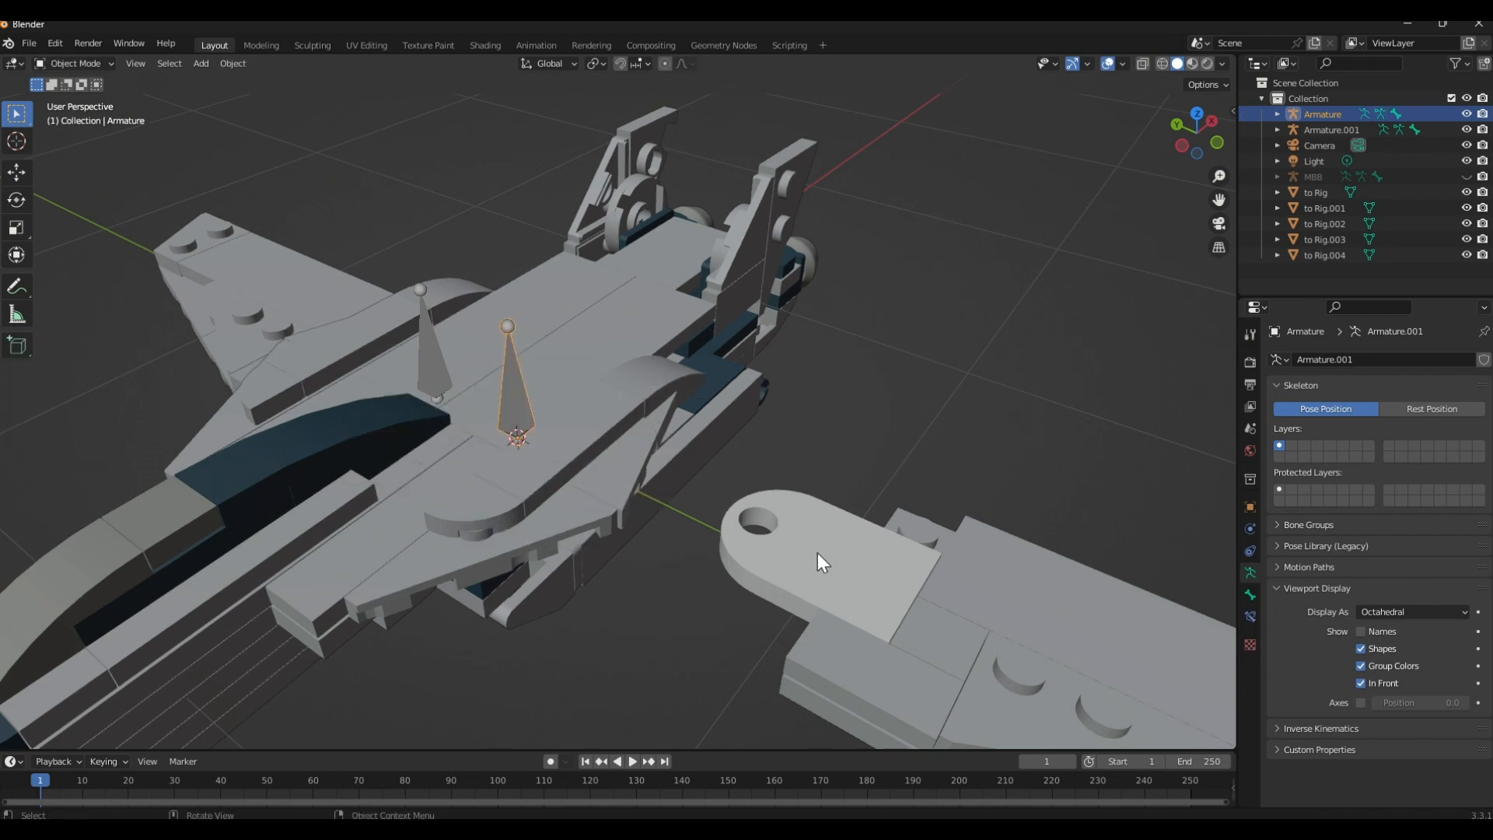
# Snap the to Rig.004 wing to the 3D cursor at its pivot on the body, and deselect it
pyautogui.click(844, 557)
pyautogui.keyDown('shift'); pyautogui.moveTo(904, 490); pyautogui.dragTo(632, 394, button='middle'); pyautogui.keyUp('shift')
pyautogui.scroll(-2, 632, 393)
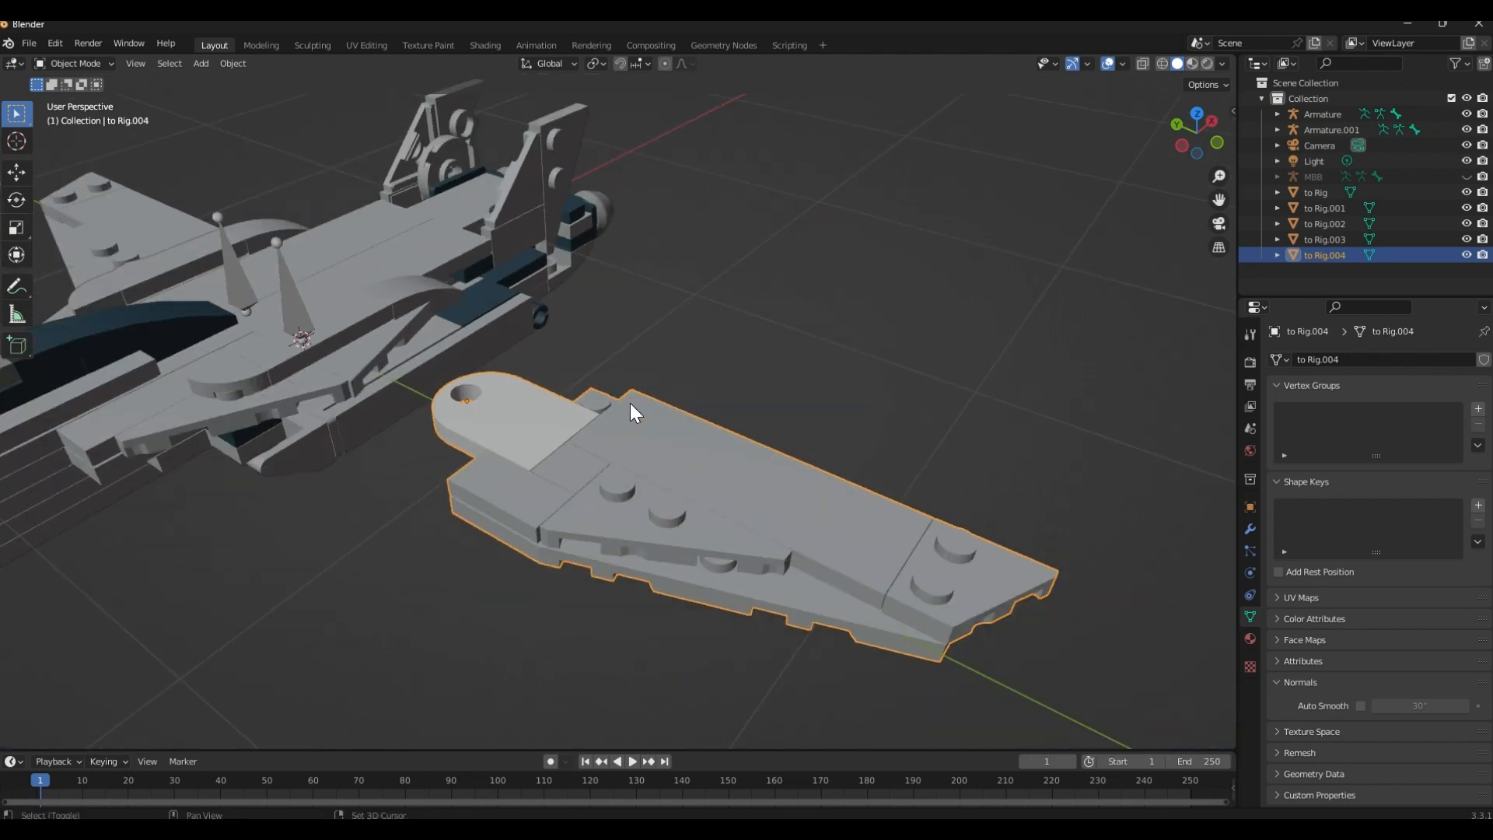
pyautogui.hotkey('shift', 's')
pyautogui.click(651, 319)
pyautogui.keyDown('shift'); pyautogui.moveTo(653, 334); pyautogui.dragTo(803, 502, button='middle'); pyautogui.keyUp('shift')
pyautogui.click(776, 484)
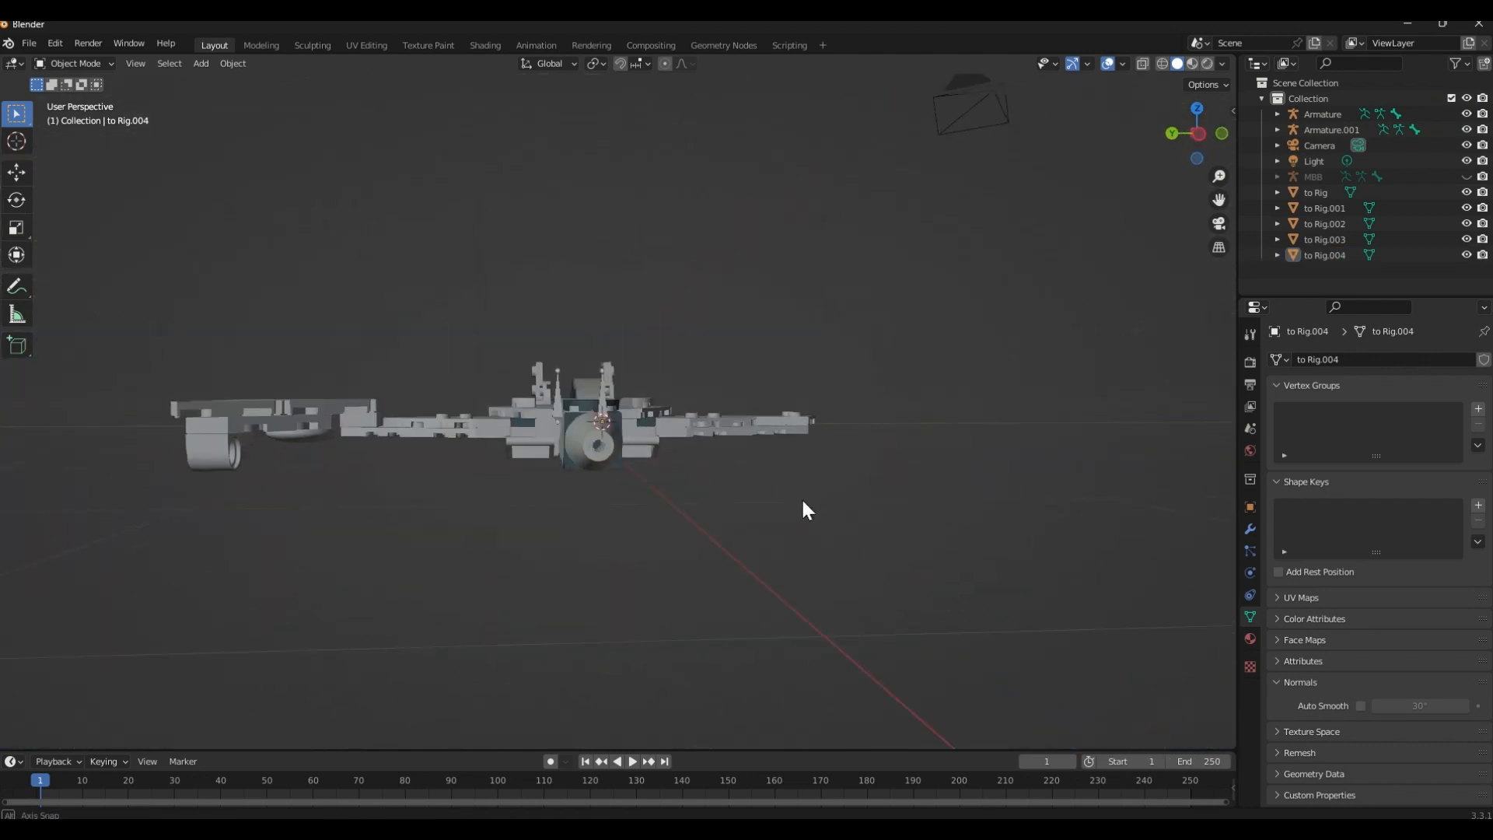
# Select the to Rig.004 and to Rig.003 wings together and raise them about 0.014 m along the global Z axis
pyautogui.scroll(3, 801, 498)
pyautogui.keyDown('shift'); pyautogui.moveTo(534, 488); pyautogui.dragTo(715, 529, button='middle'); pyautogui.keyUp('shift')
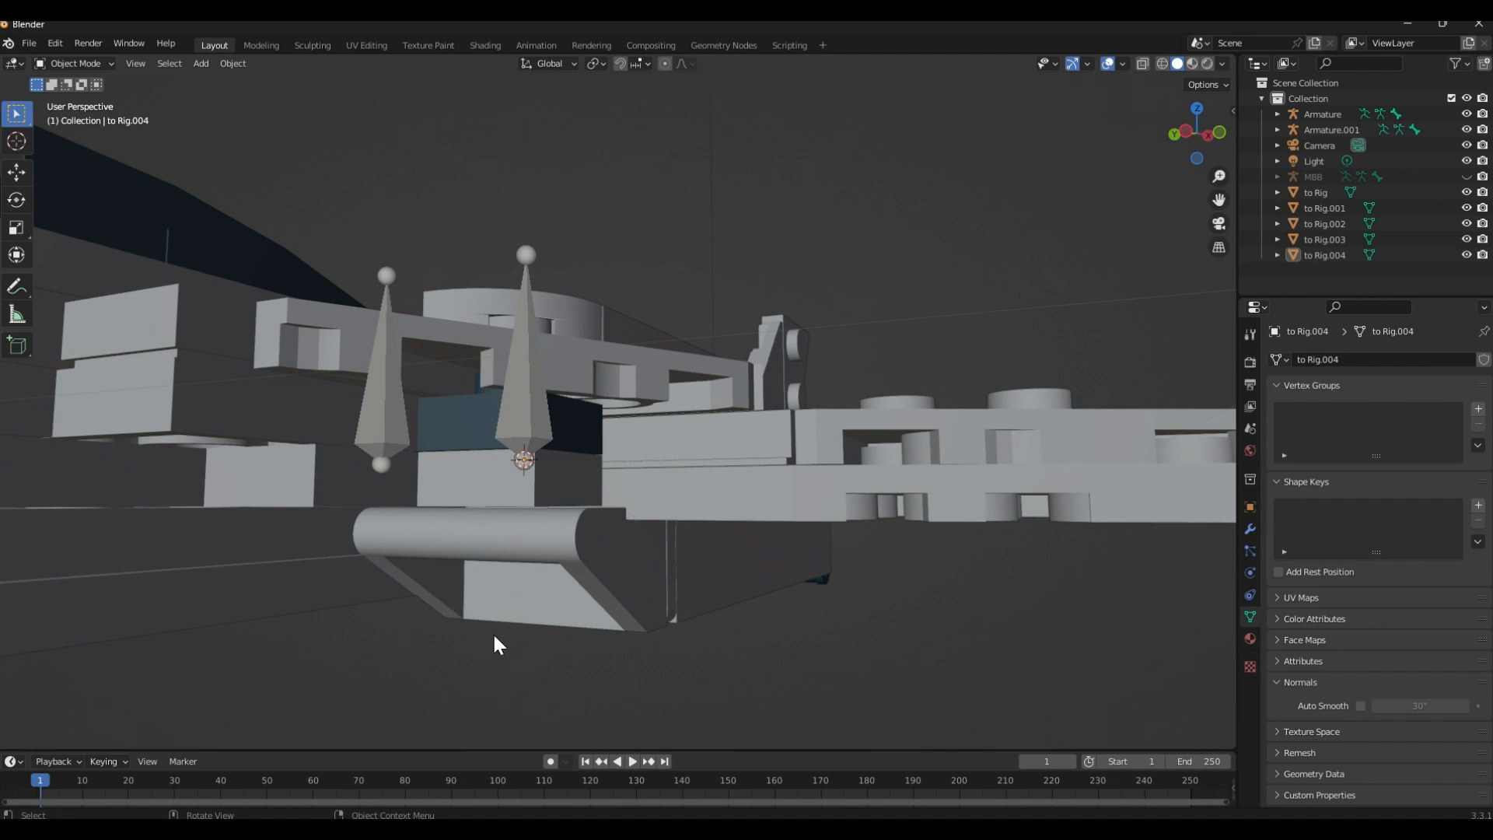
pyautogui.moveTo(498, 646); pyautogui.dragTo(566, 479, button='middle')
pyautogui.click(505, 498)
pyautogui.keyDown('shift'); pyautogui.click(571, 473); pyautogui.keyUp('shift')
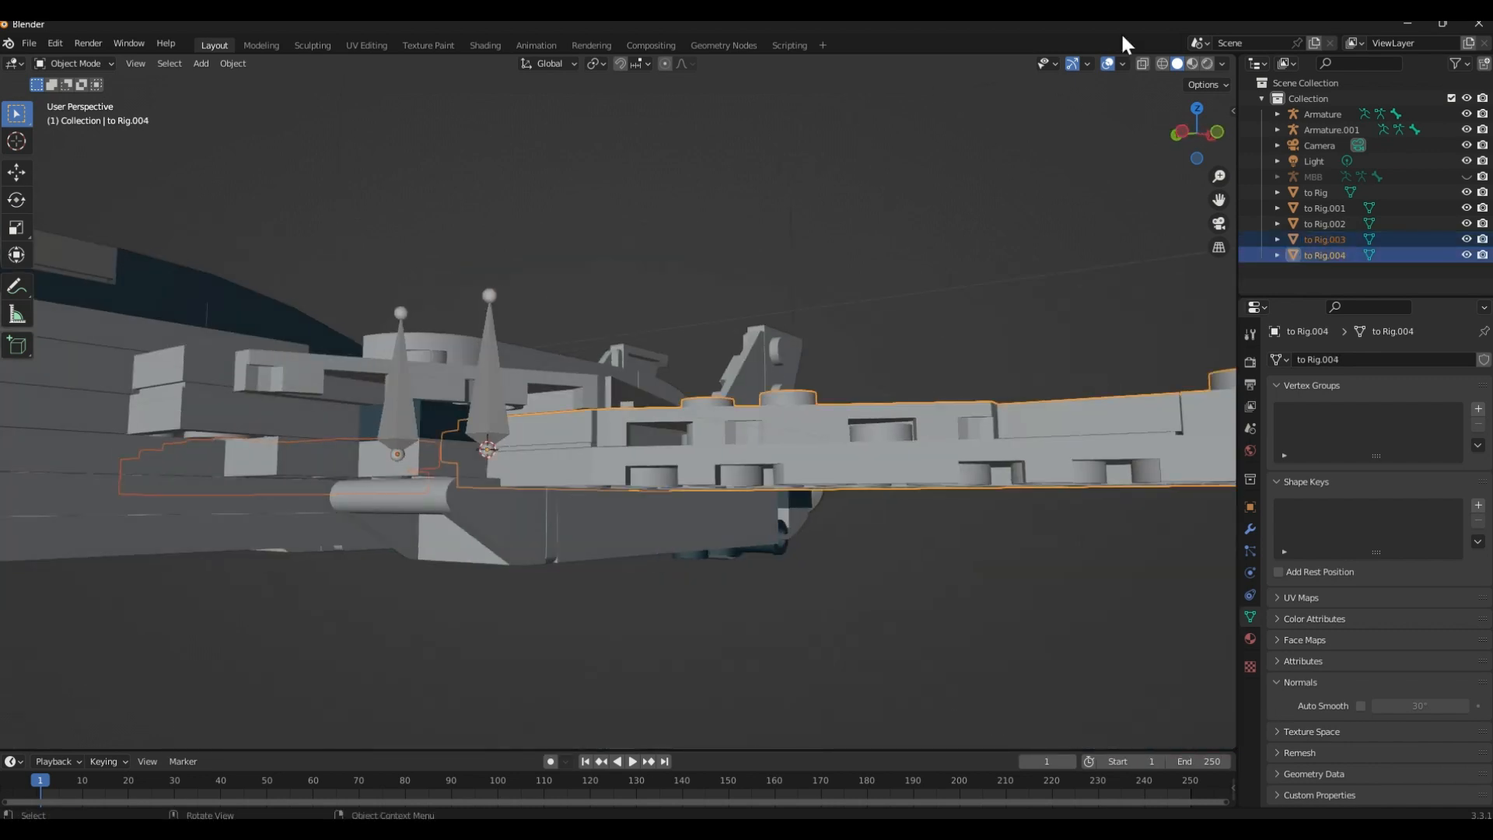
pyautogui.scroll(10, 668, 388)
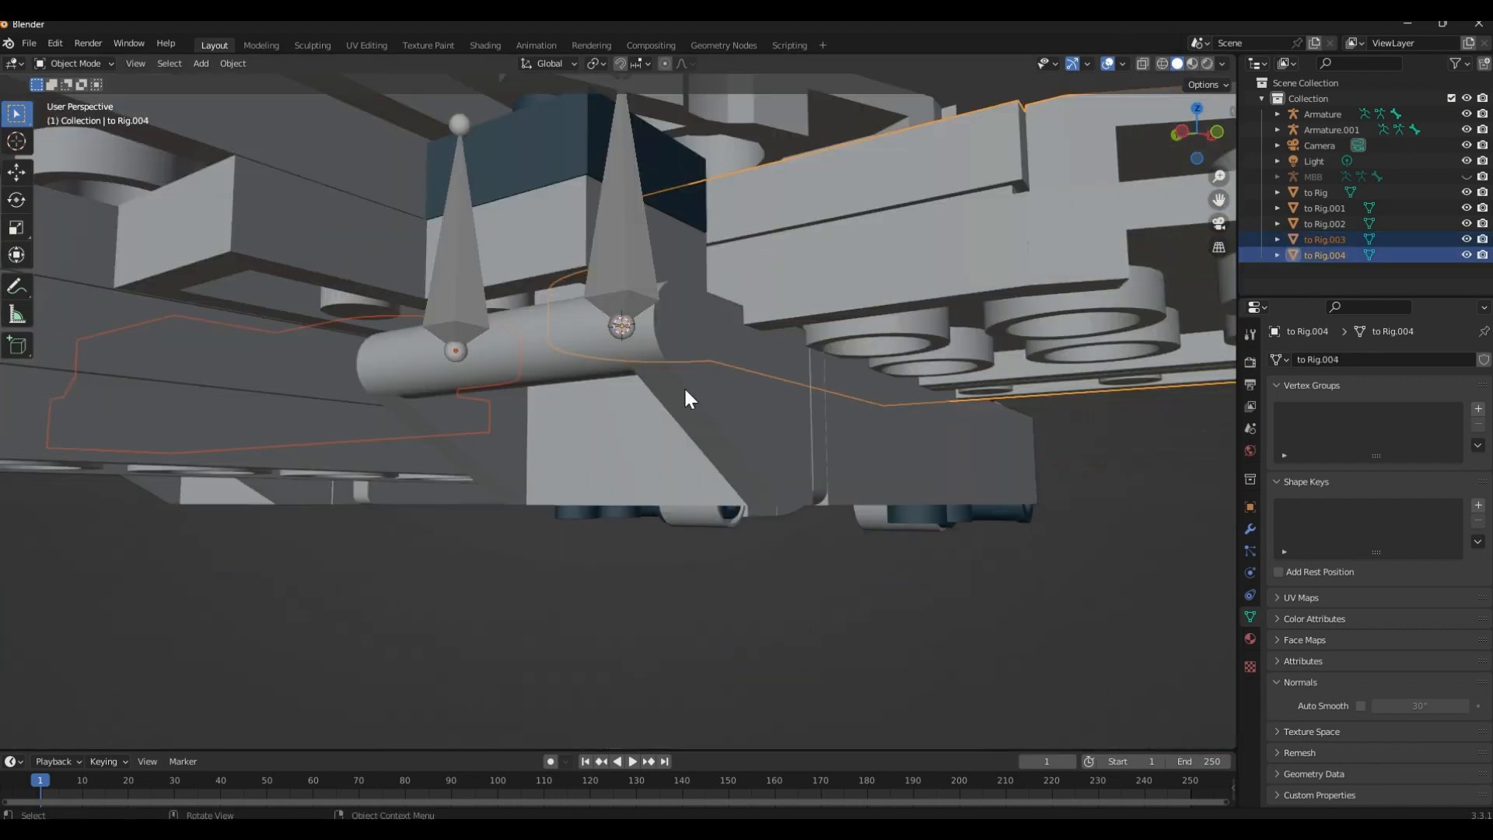
pyautogui.scroll(-5, 629, 423)
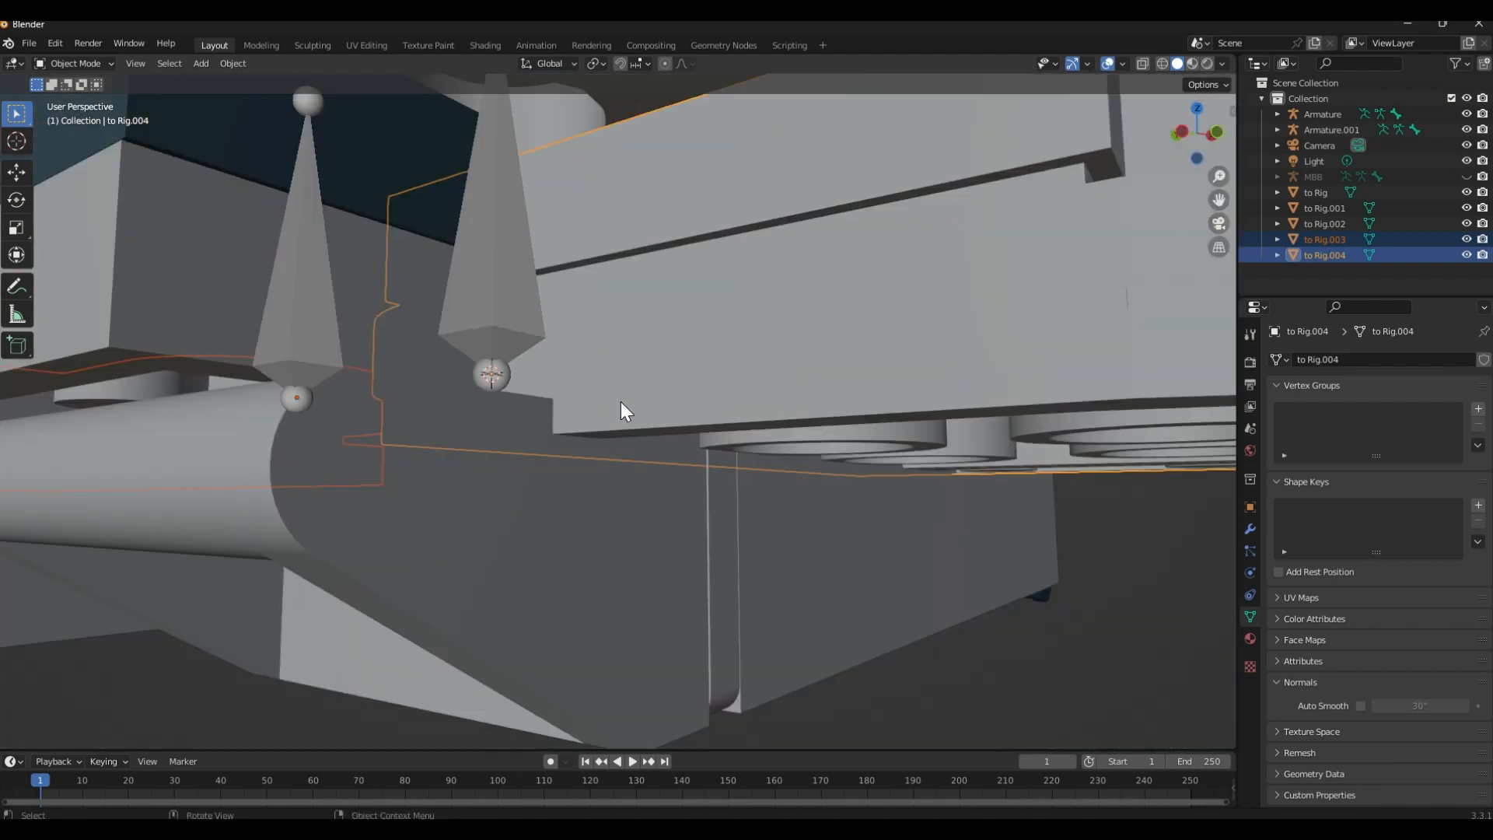
pyautogui.press('g')
pyautogui.press('z')
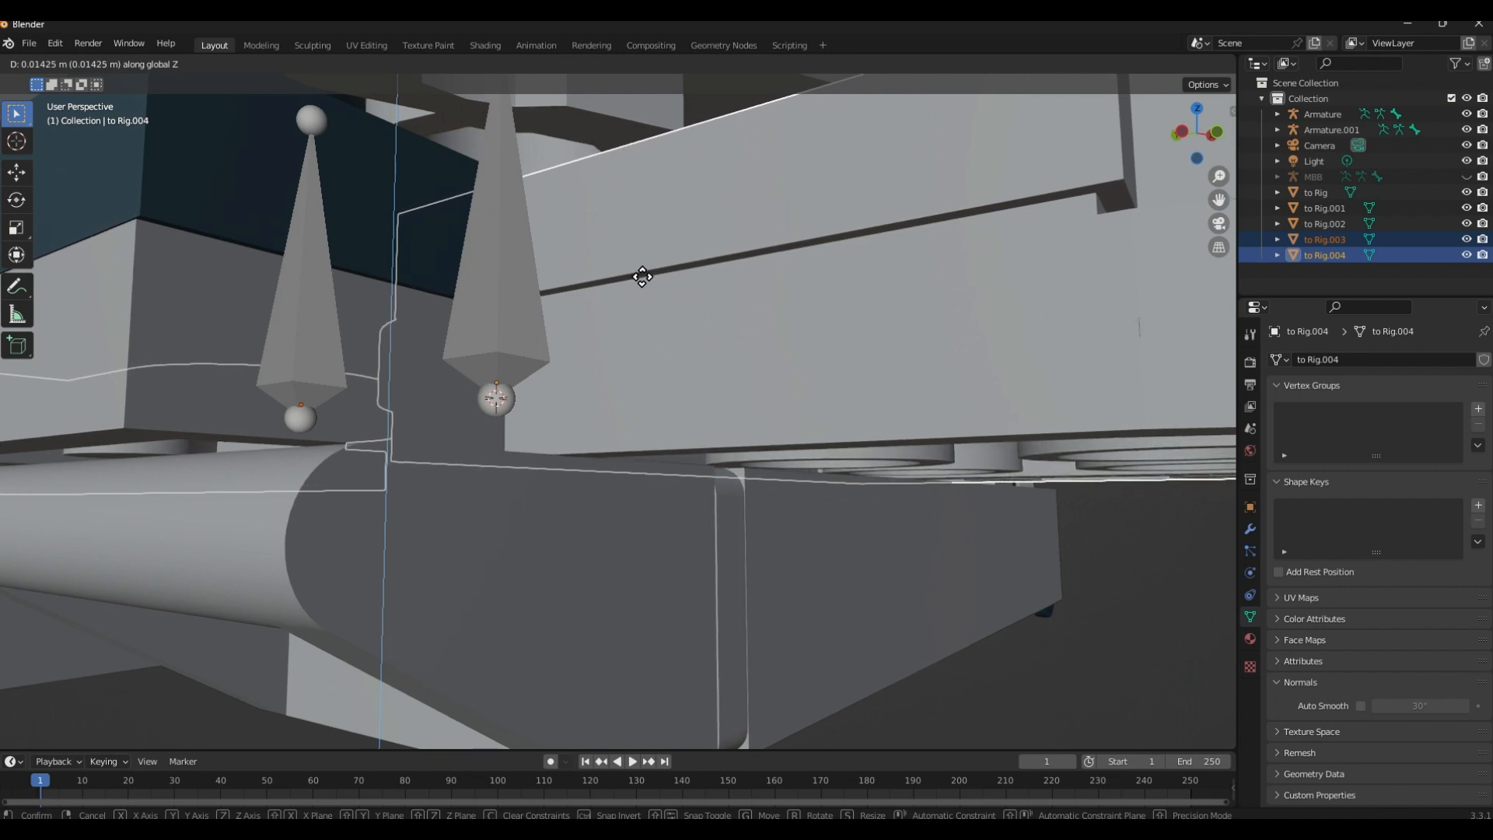
pyautogui.click(642, 277)
# Inspect from several angles how the raised wings fit against the body around their pivots
pyautogui.scroll(-5, 707, 403)
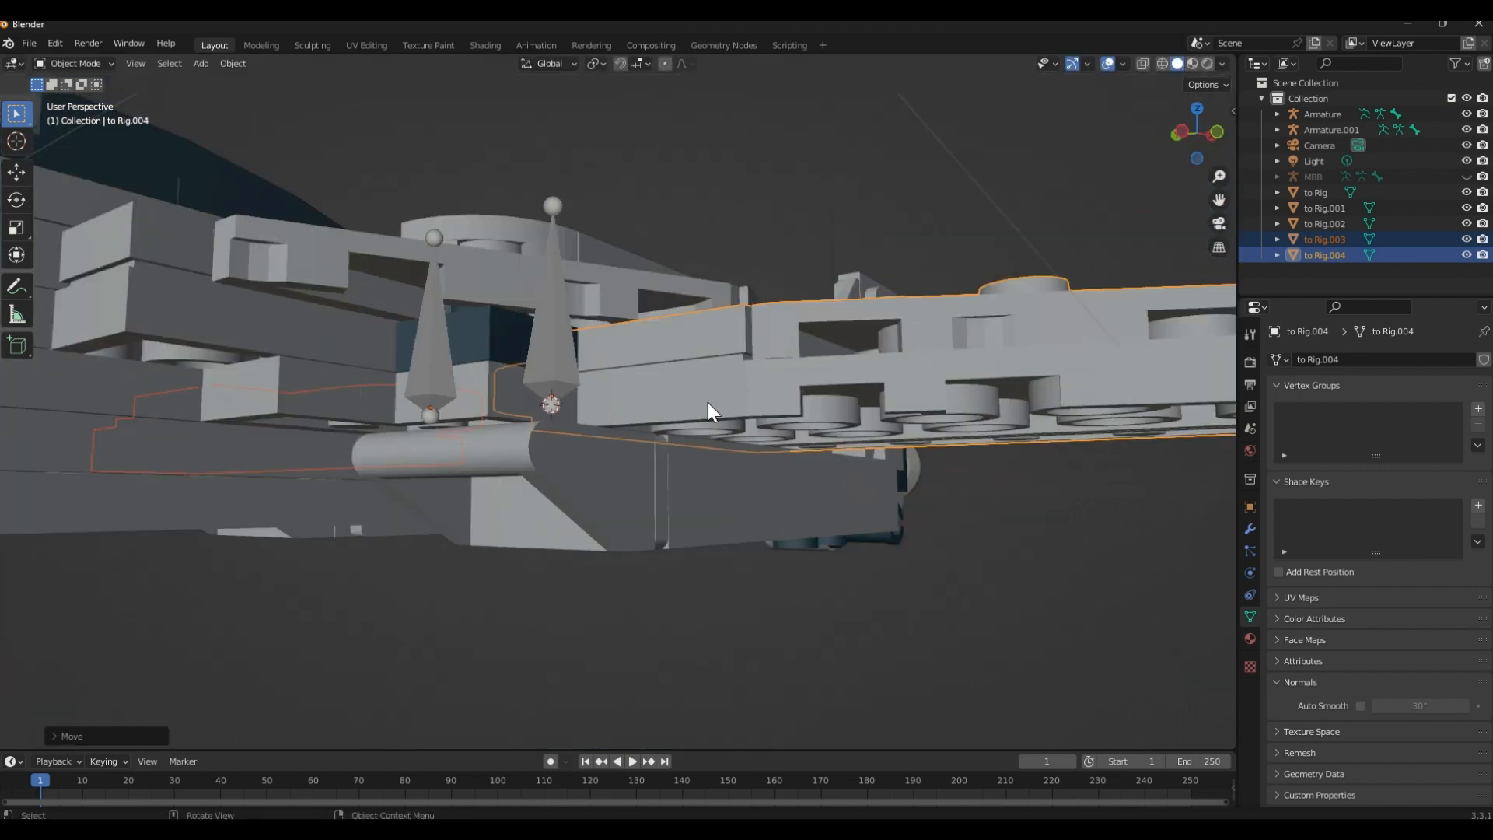
pyautogui.click(826, 537)
pyautogui.moveTo(801, 548); pyautogui.dragTo(762, 553, button='middle')
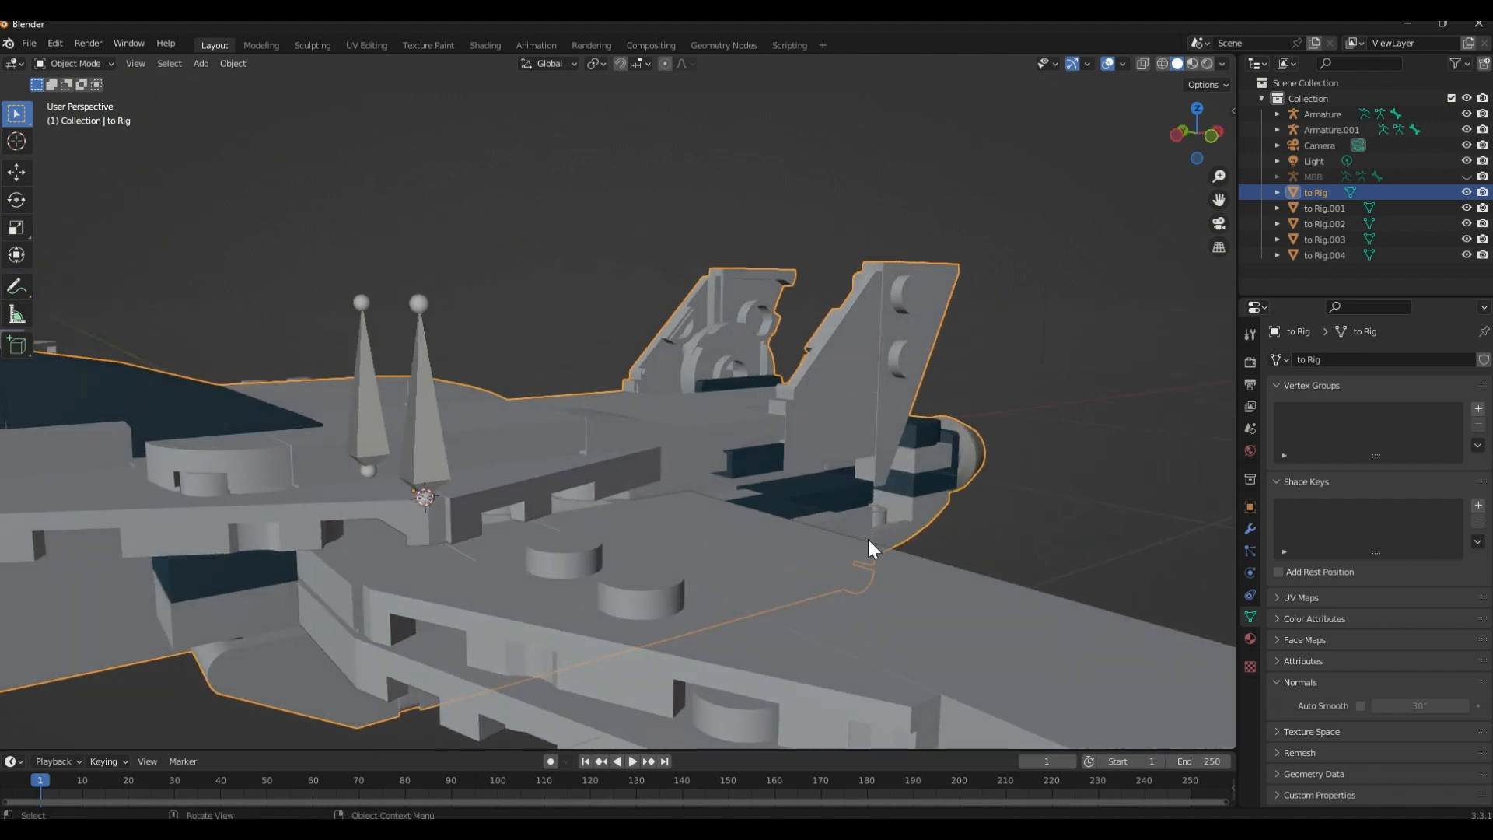
pyautogui.scroll(-5, 887, 545)
pyautogui.moveTo(890, 544); pyautogui.dragTo(781, 518, button='middle')
pyautogui.scroll(3, 728, 518)
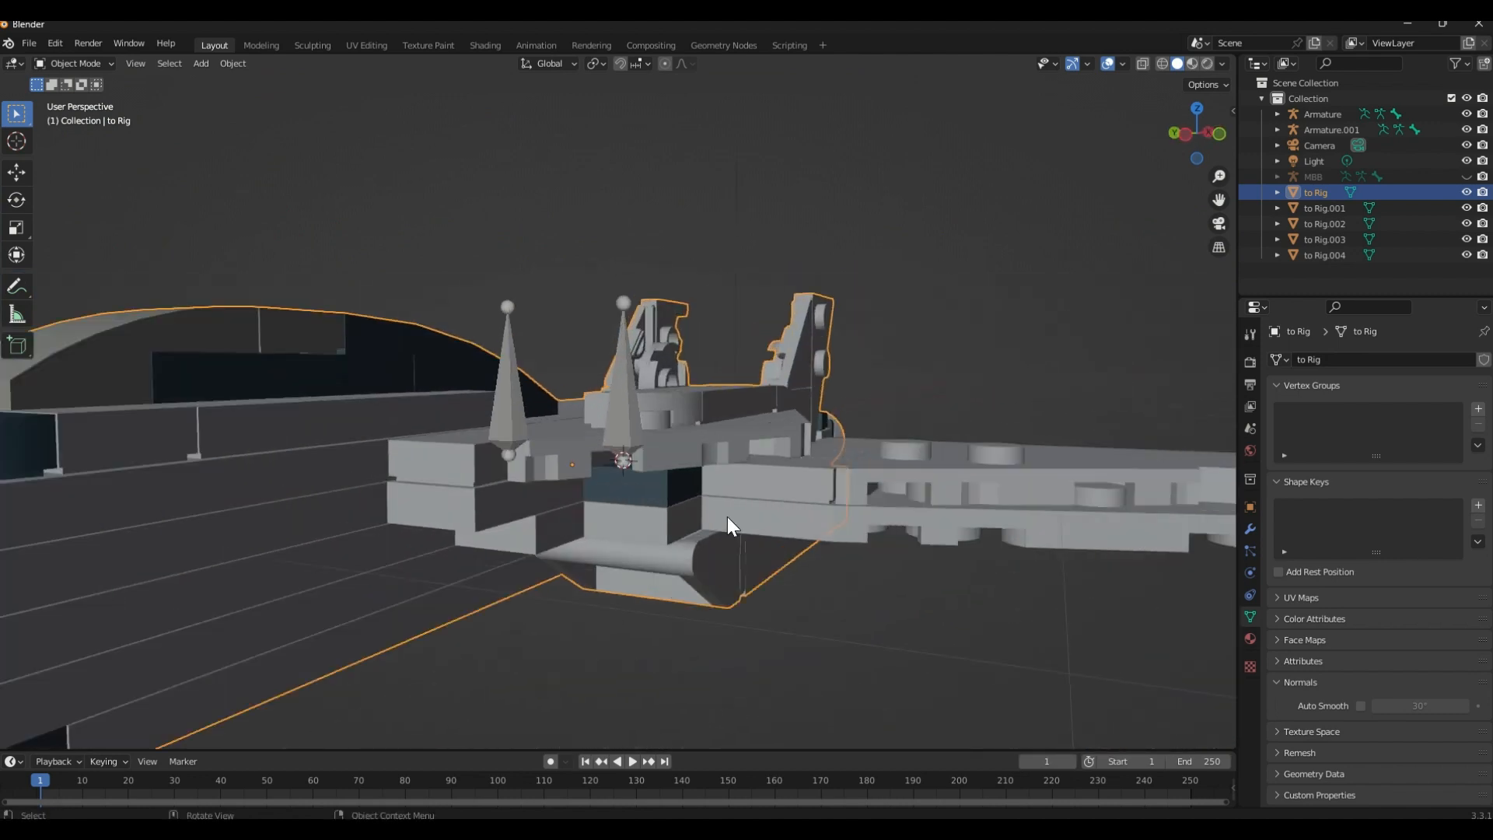
pyautogui.scroll(5, 727, 516)
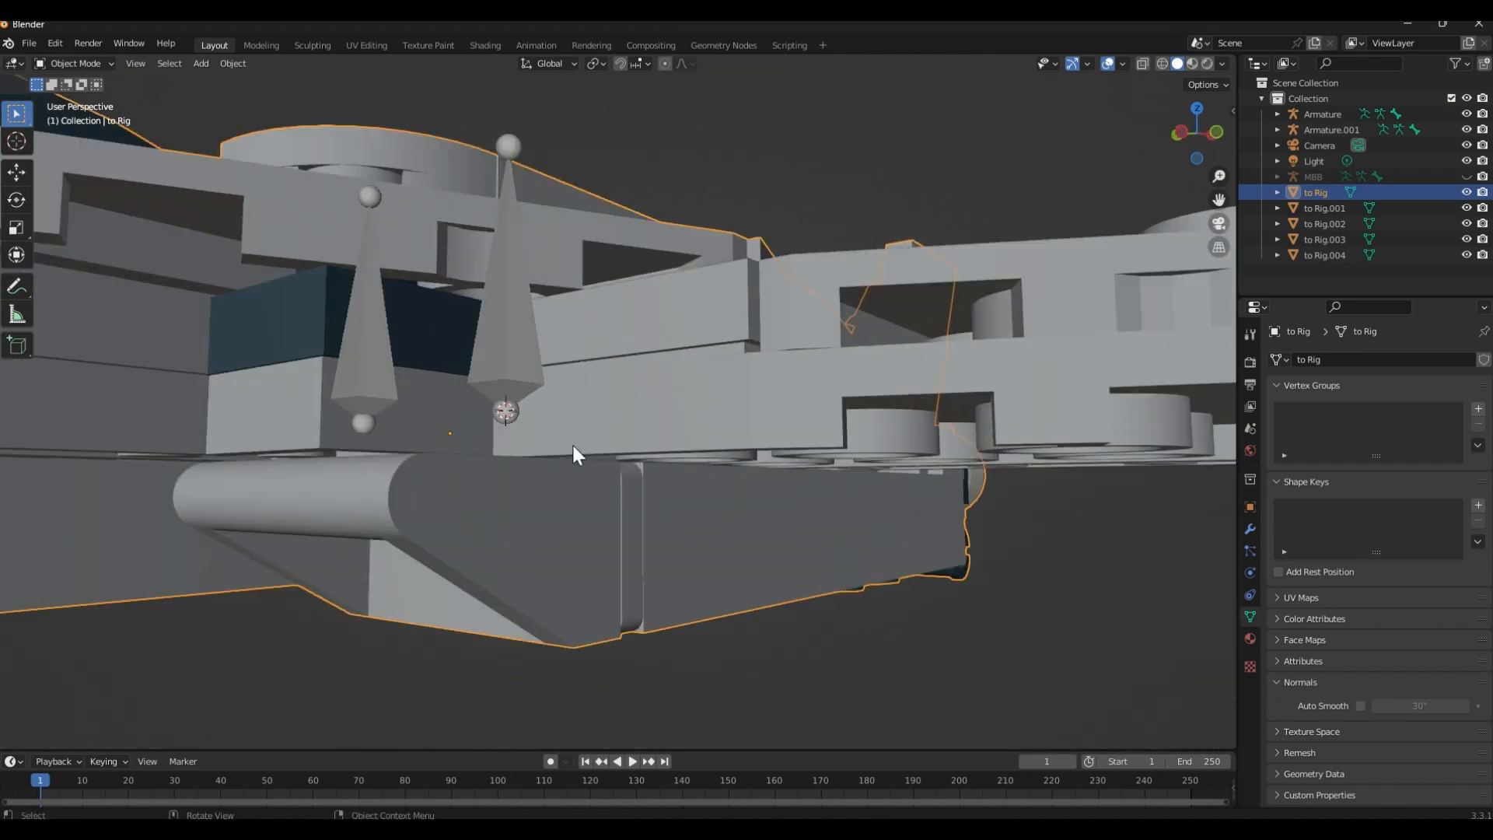
pyautogui.click(867, 221)
pyautogui.scroll(-8, 902, 374)
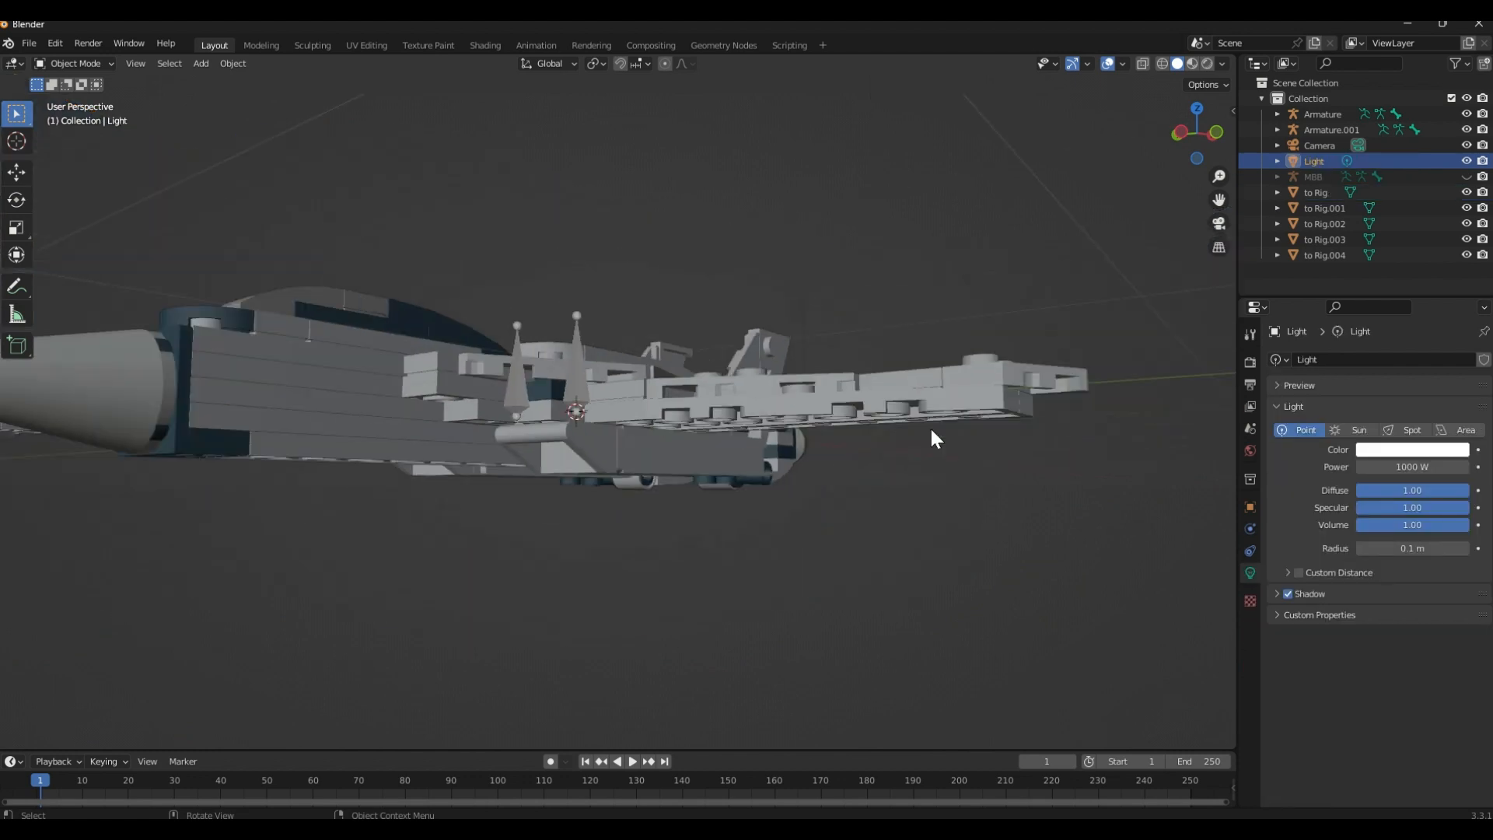
pyautogui.moveTo(894, 350); pyautogui.dragTo(554, 452, button='middle')
pyautogui.click(596, 446)
pyautogui.press('r')
pyautogui.press('z')
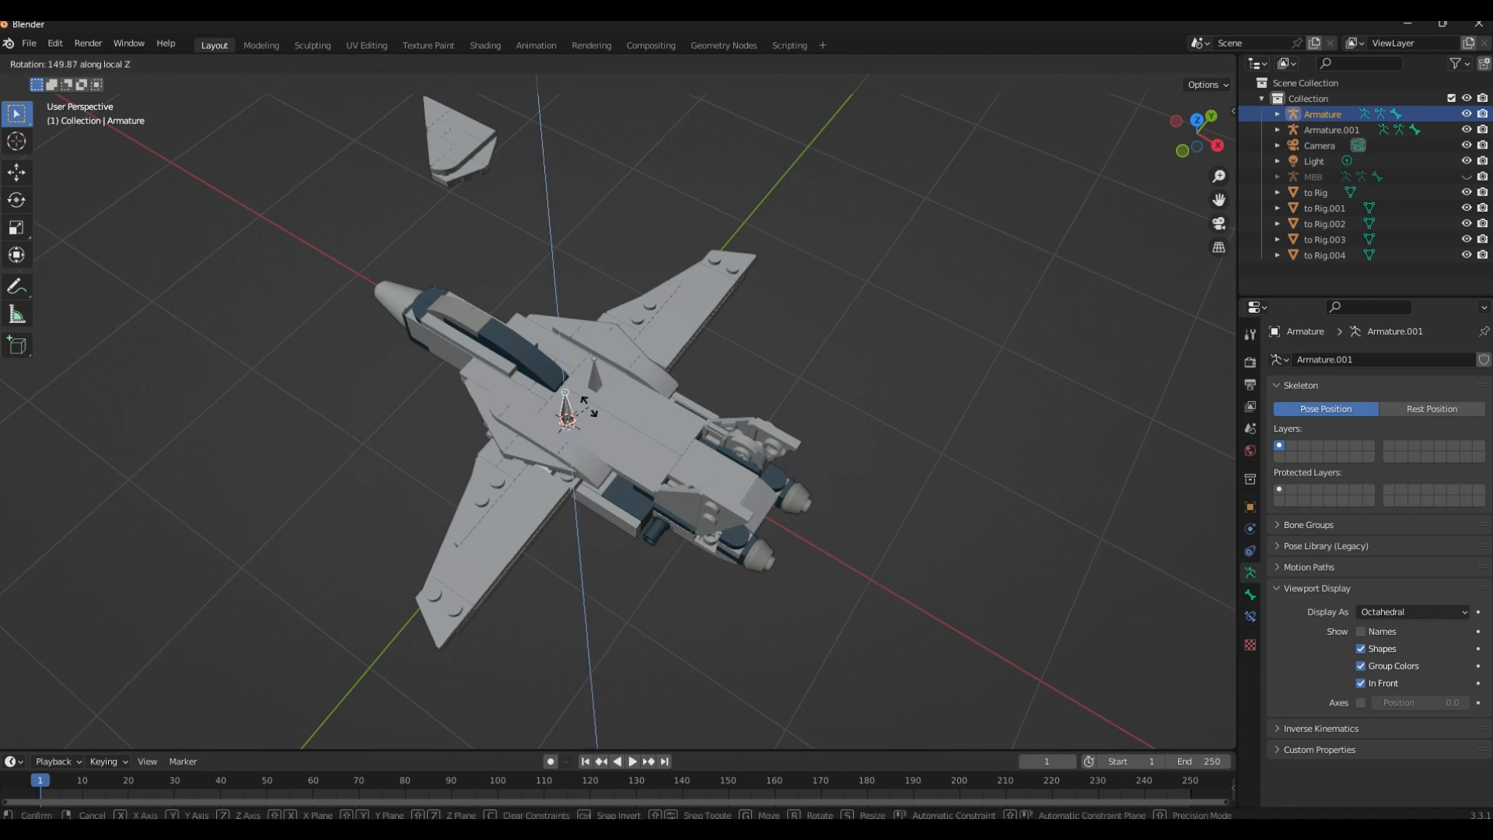
pyautogui.rightClick(571, 437)
# Try swinging the to Rig.004 wing around its pivot about the global Z axis
pyautogui.click(530, 506)
pyautogui.press('r')
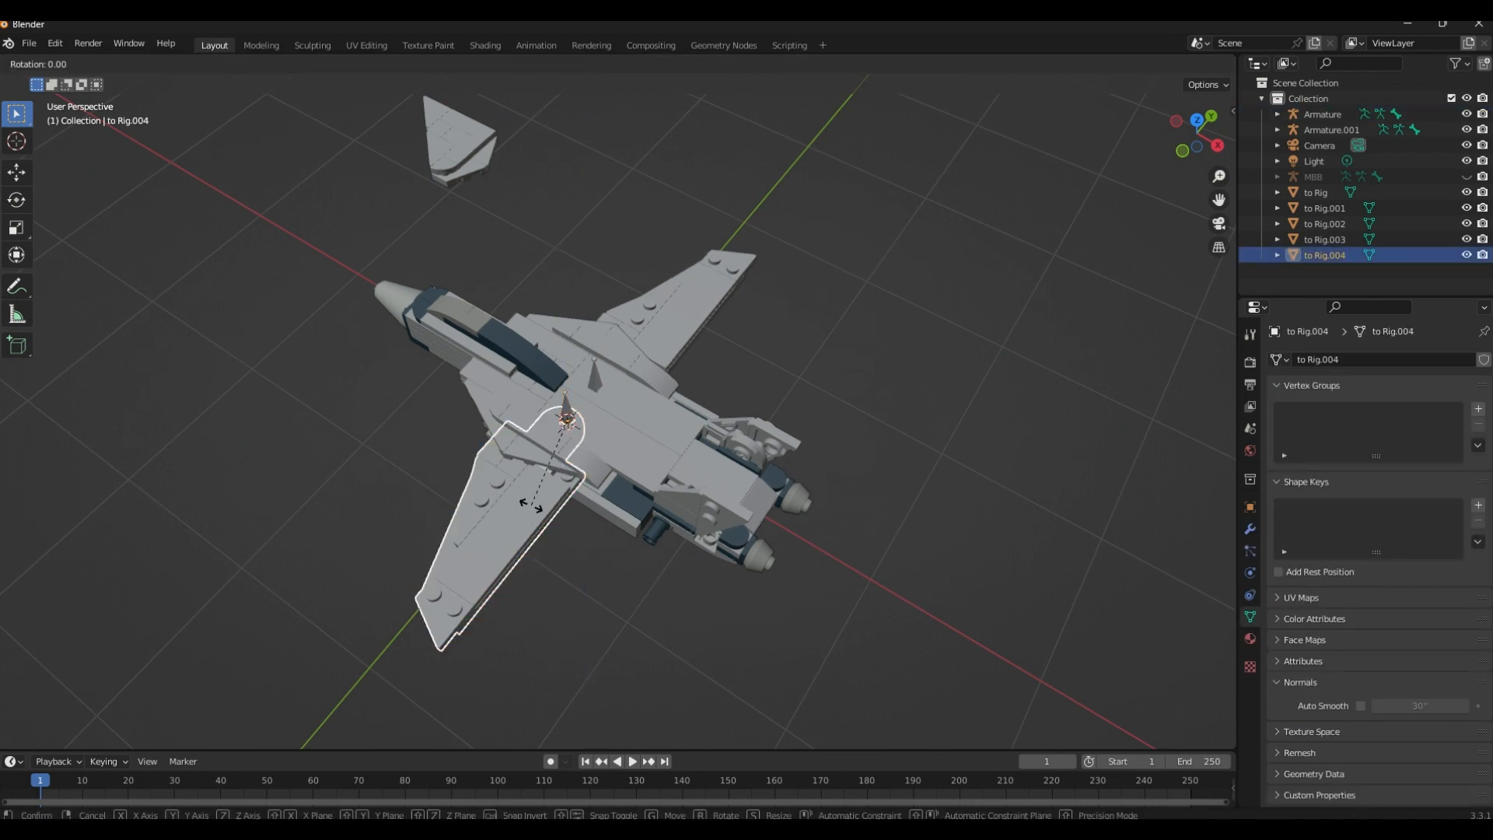
pyautogui.press('z')
pyautogui.press('z')
pyautogui.press('z')
pyautogui.press('z')
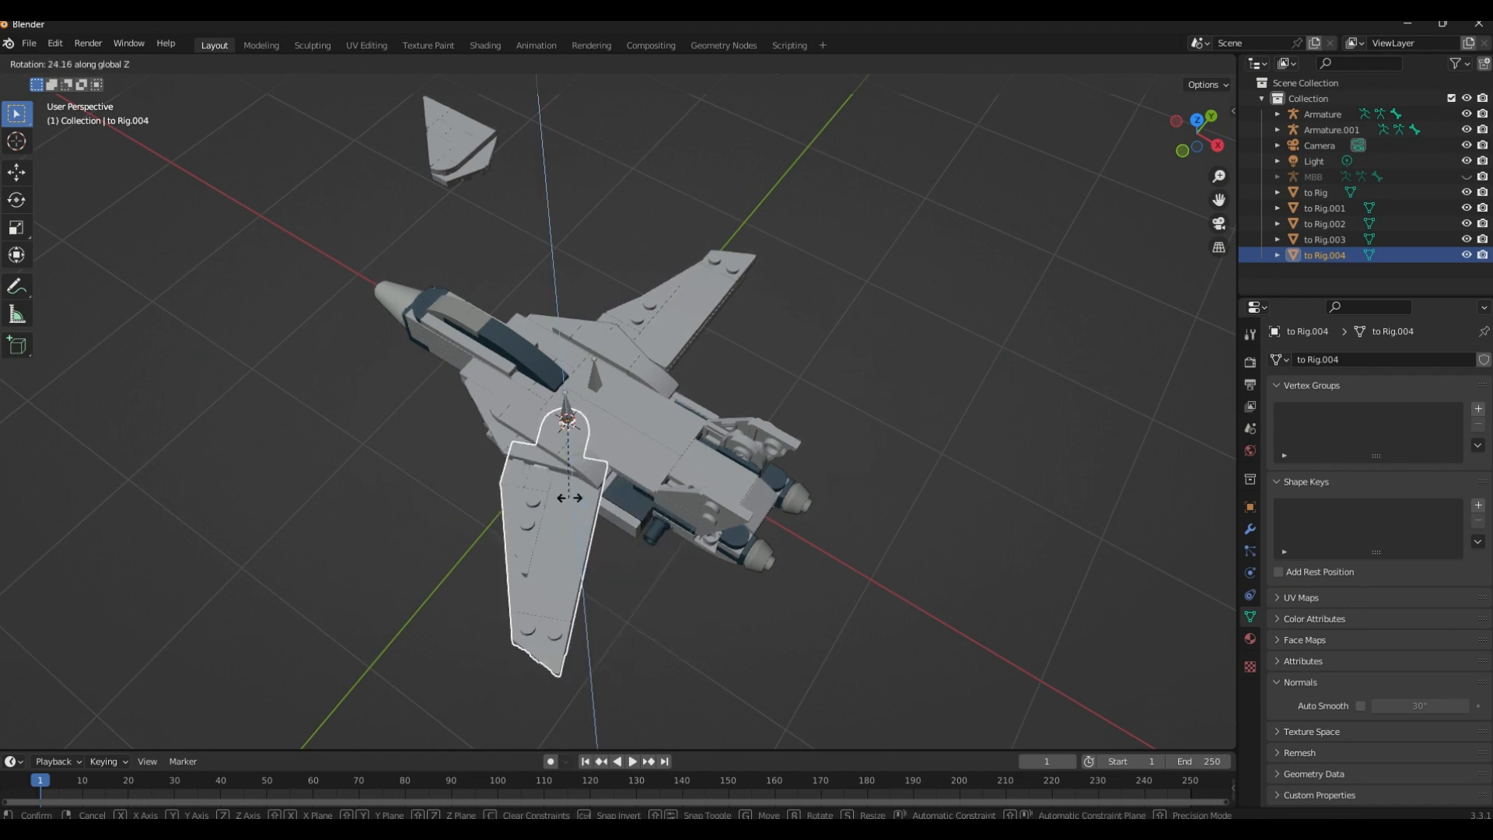
pyautogui.click(623, 470)
# Test the to Rig.004 wing's Z rotation again from a low side view, undo the rotation, and deselect the wing
pyautogui.moveTo(623, 469)
pyautogui.mouseDown(button='middle')
pyautogui.moveTo(722, 431)
pyautogui.moveTo(632, 467)
pyautogui.mouseUp(button='middle')
pyautogui.press('r')
pyautogui.press('z')
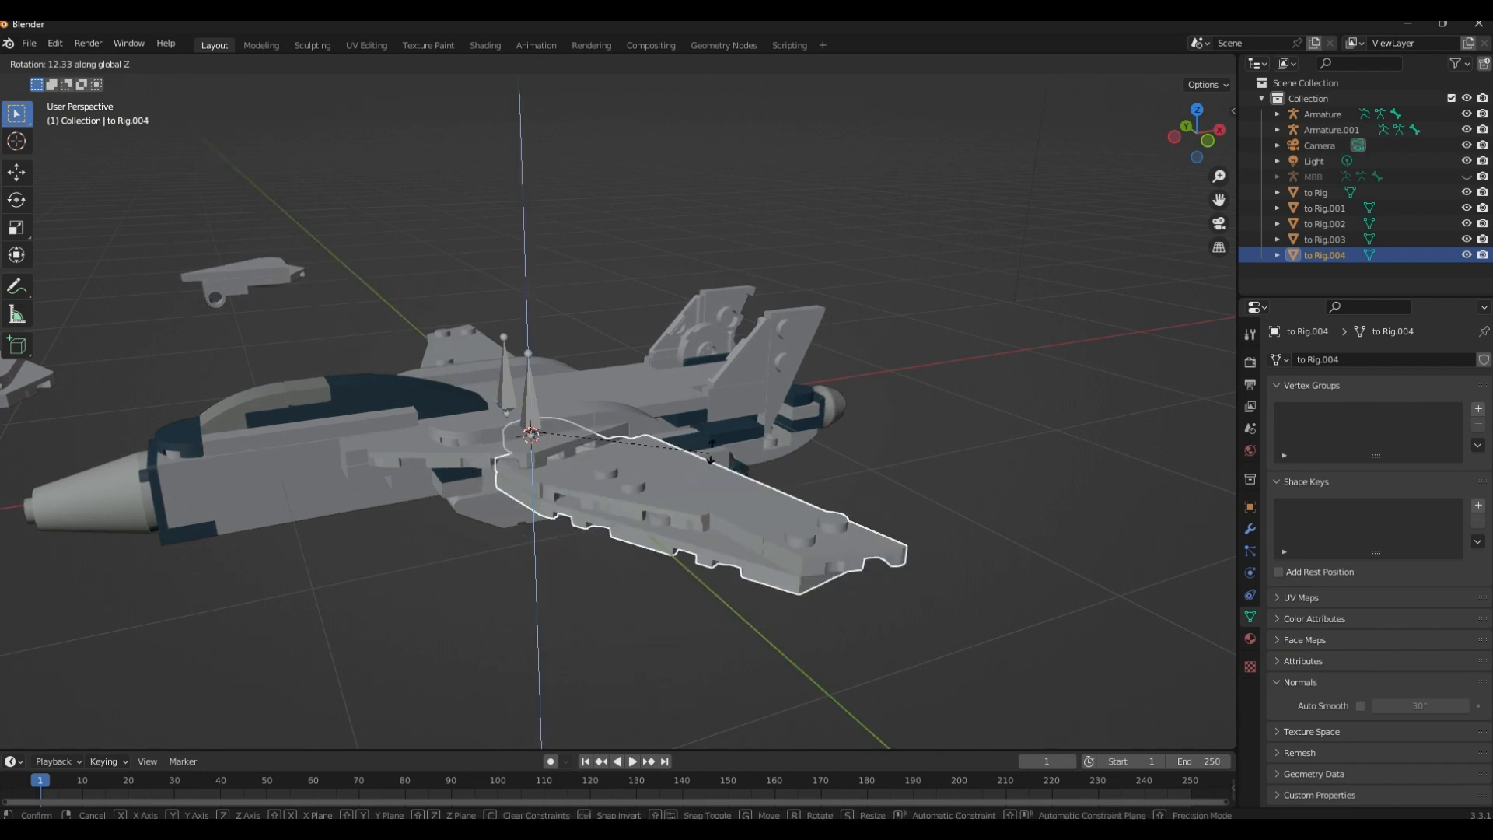
pyautogui.click(728, 431)
pyautogui.moveTo(728, 431); pyautogui.dragTo(502, 589, button='middle')
pyautogui.hotkey('ctrl', 'z')
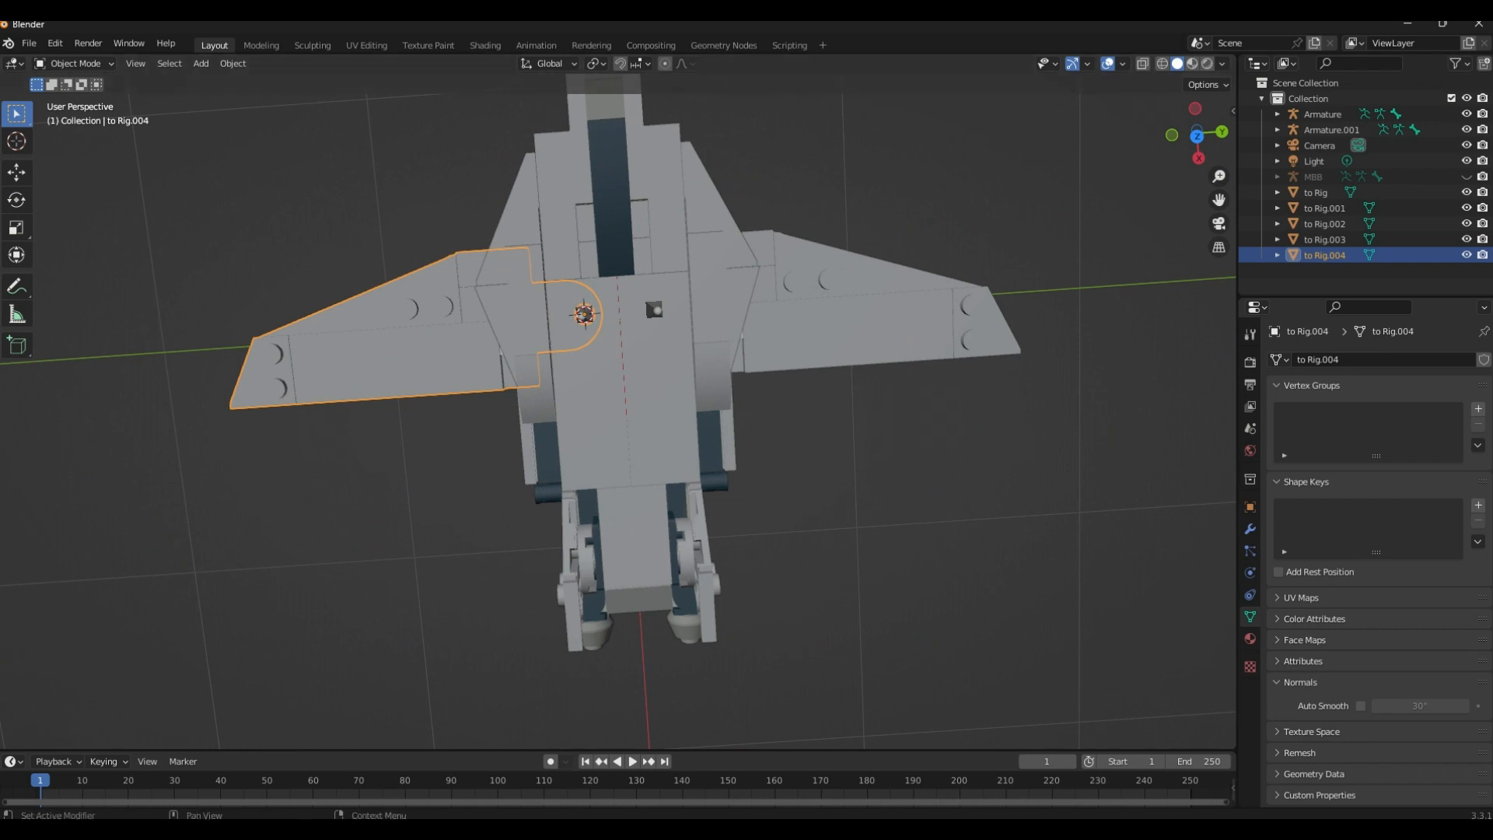
pyautogui.click(766, 555)
# Move the to Rig.002 tail fin along the global X and Y axes to the near side of the body, behind the to Rig.004 wing
pyautogui.moveTo(722, 591); pyautogui.dragTo(605, 452, button='middle')
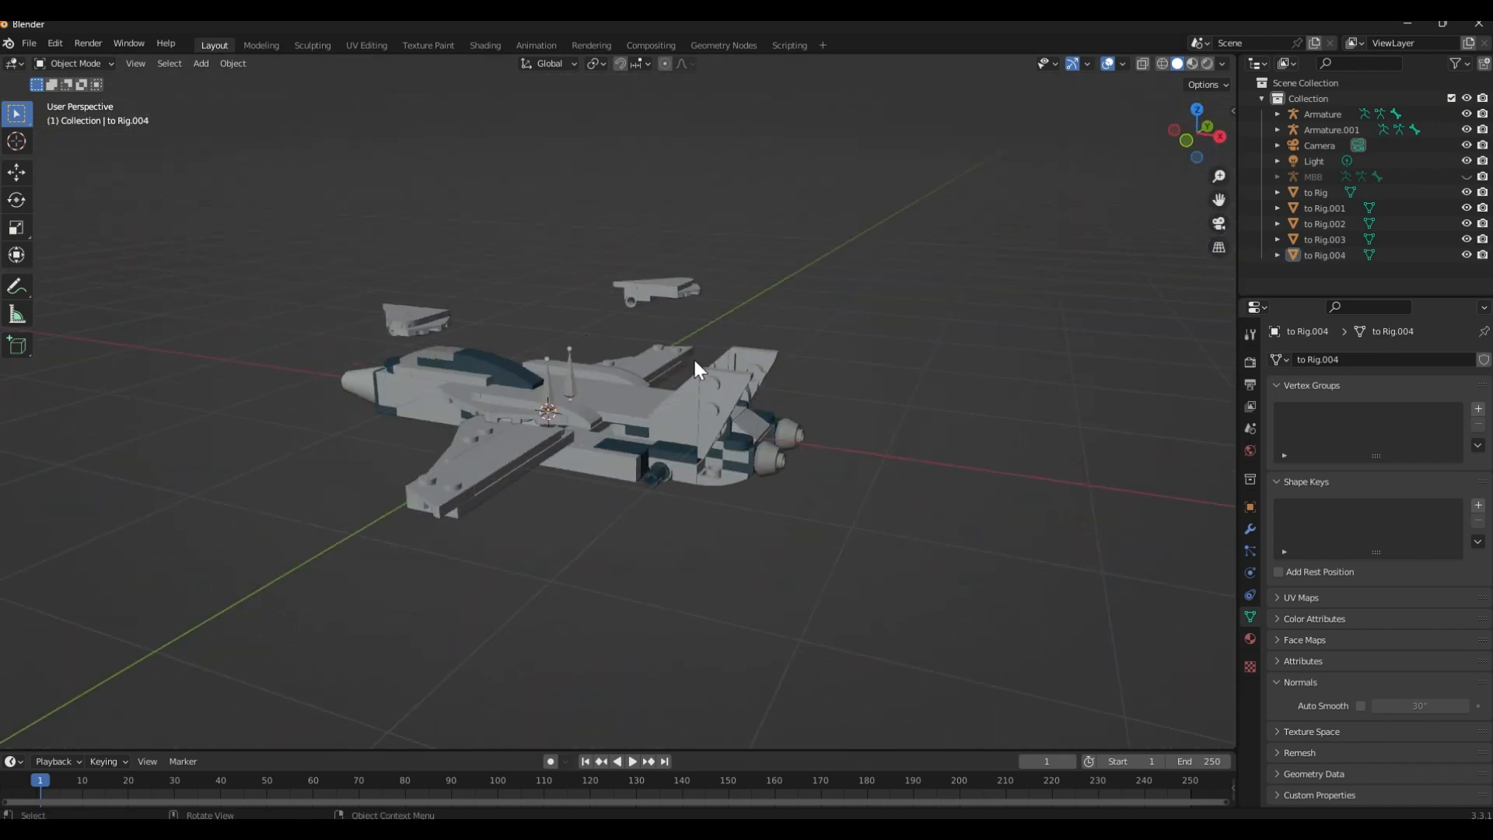
pyautogui.moveTo(694, 368); pyautogui.dragTo(609, 426, button='middle')
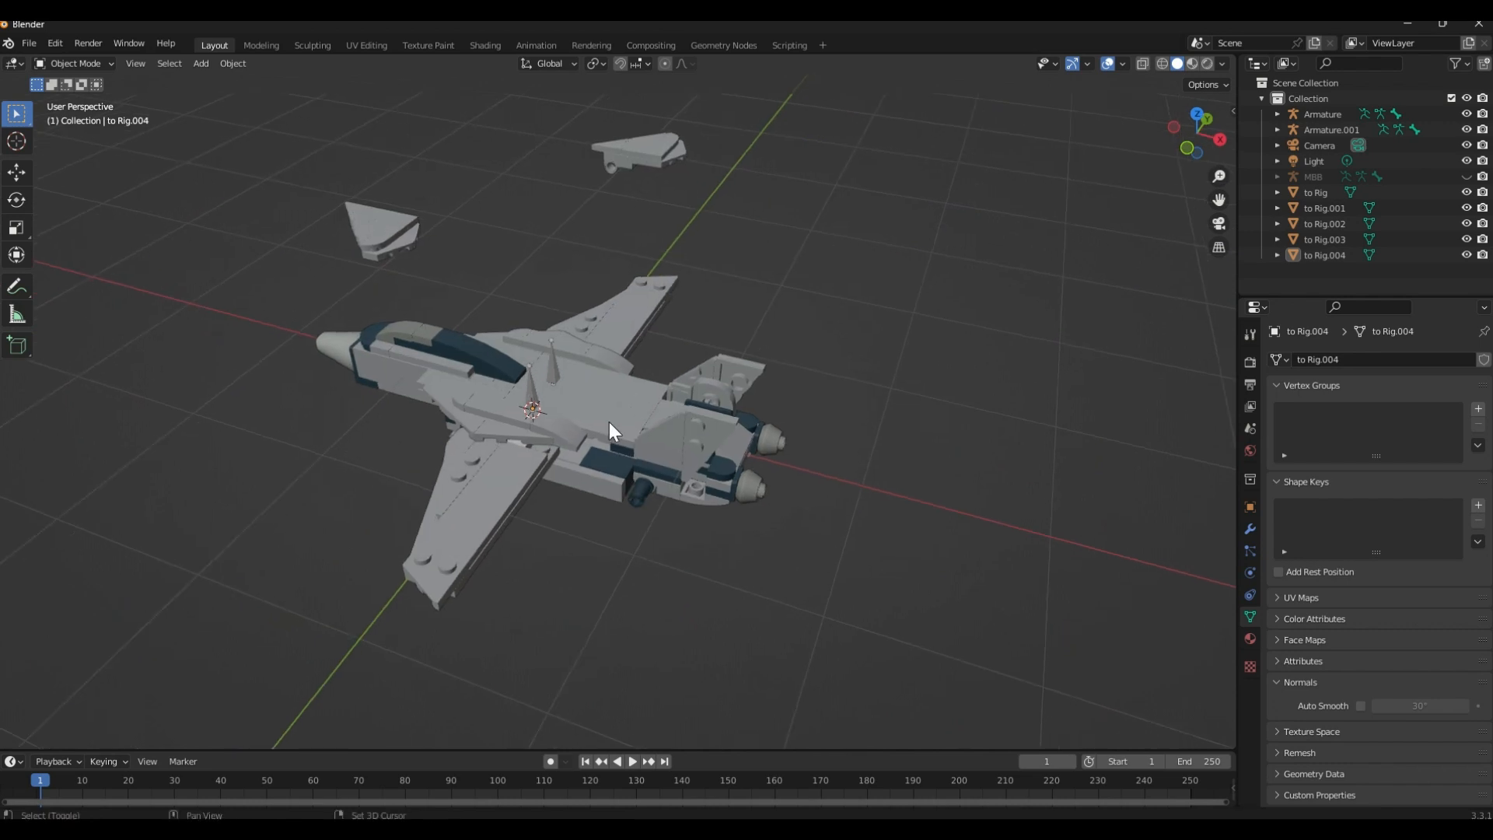
pyautogui.click(394, 226)
pyautogui.press('g')
pyautogui.press('x')
pyautogui.click(781, 364)
pyautogui.moveTo(551, 300); pyautogui.dragTo(690, 477, button='middle')
pyautogui.press('g')
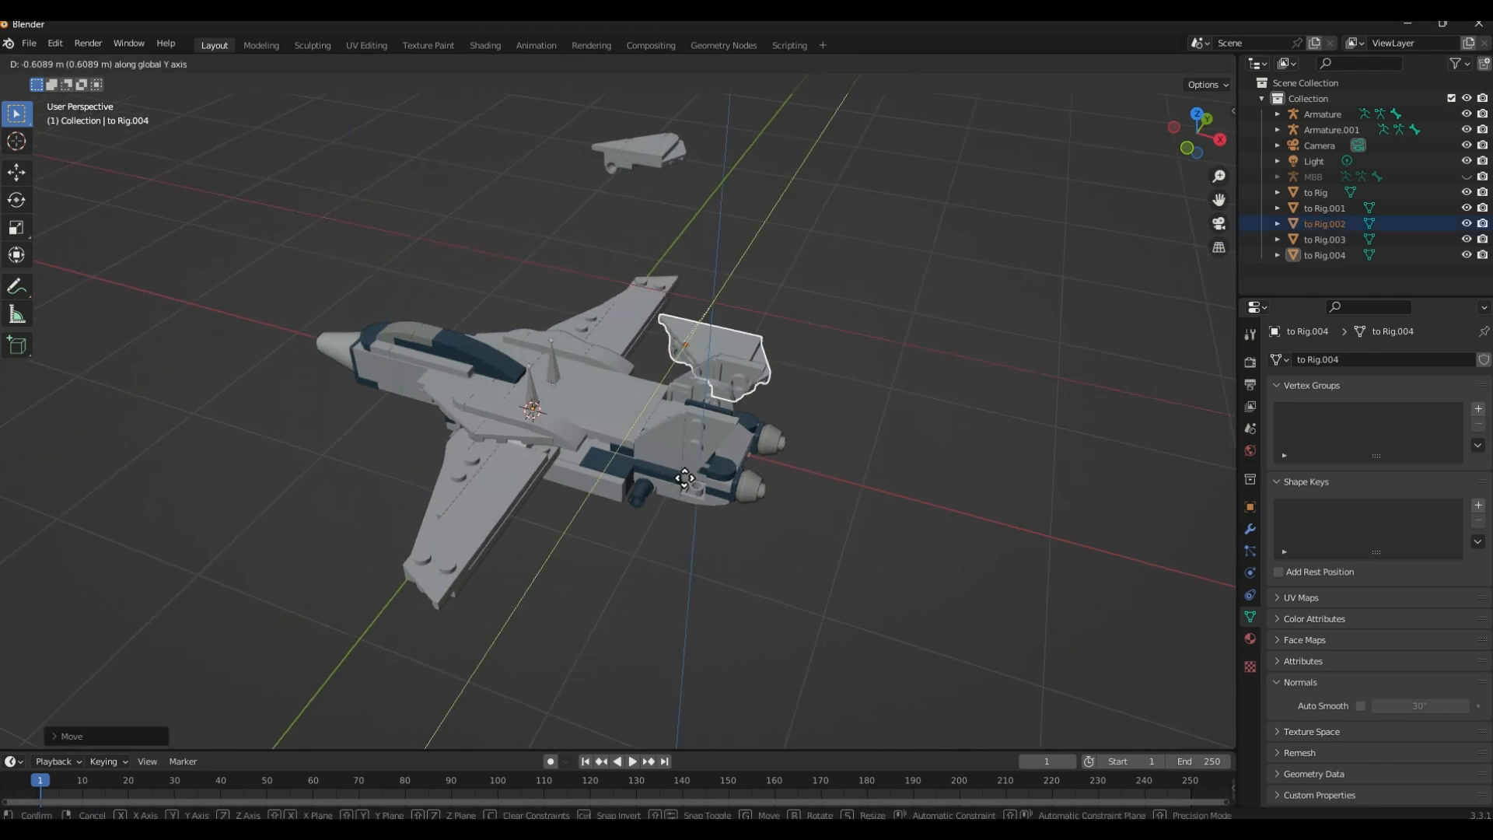
pyautogui.click(597, 613)
# Move the to Rig.001 tail fin along the global Y and X axes to the far side, behind the body's engines
pyautogui.click(675, 159)
pyautogui.press('g')
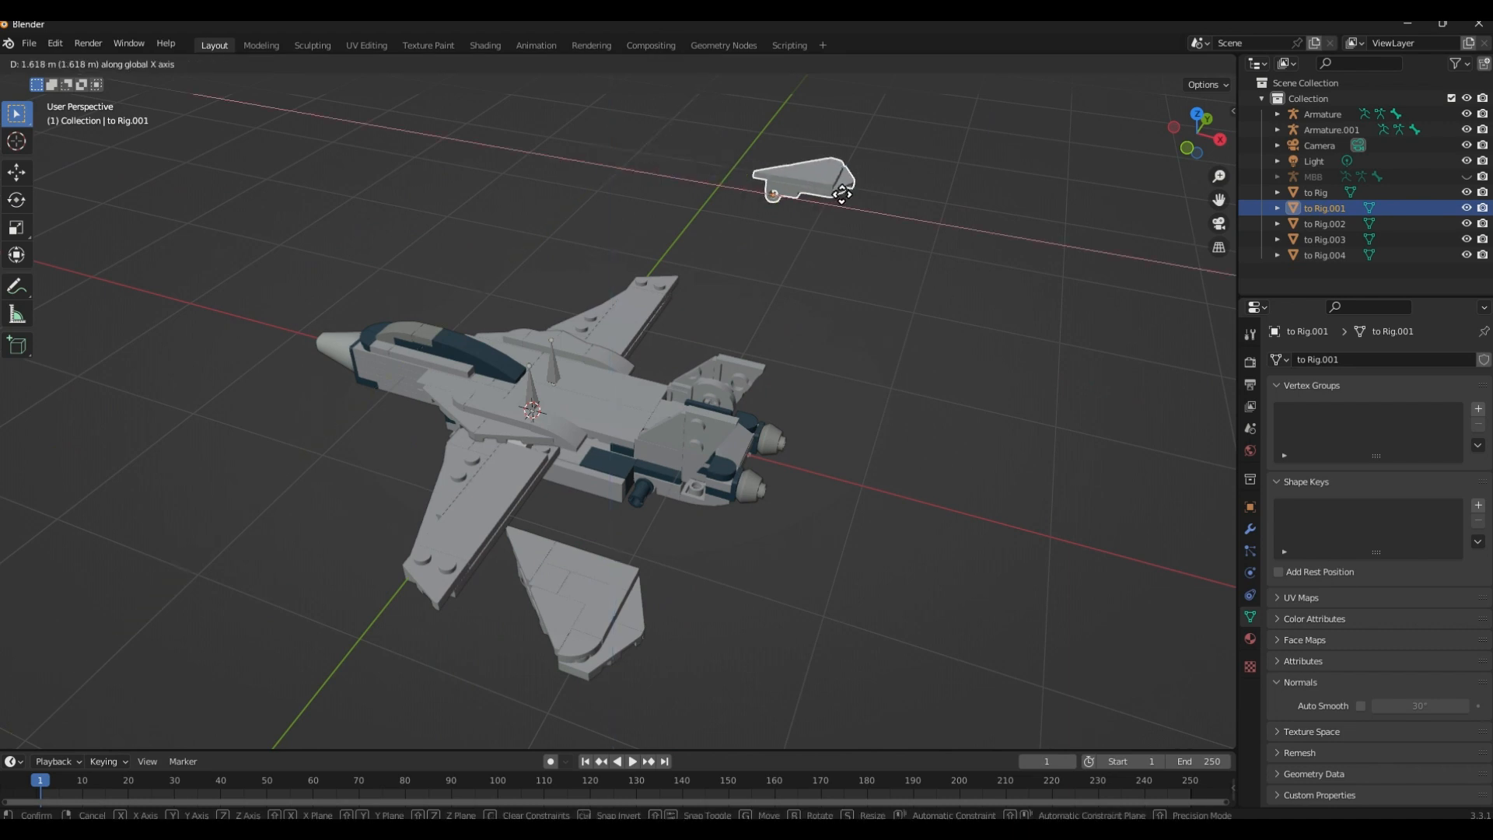
pyautogui.press('y')
pyautogui.click(725, 352)
pyautogui.press('g')
pyautogui.press('x')
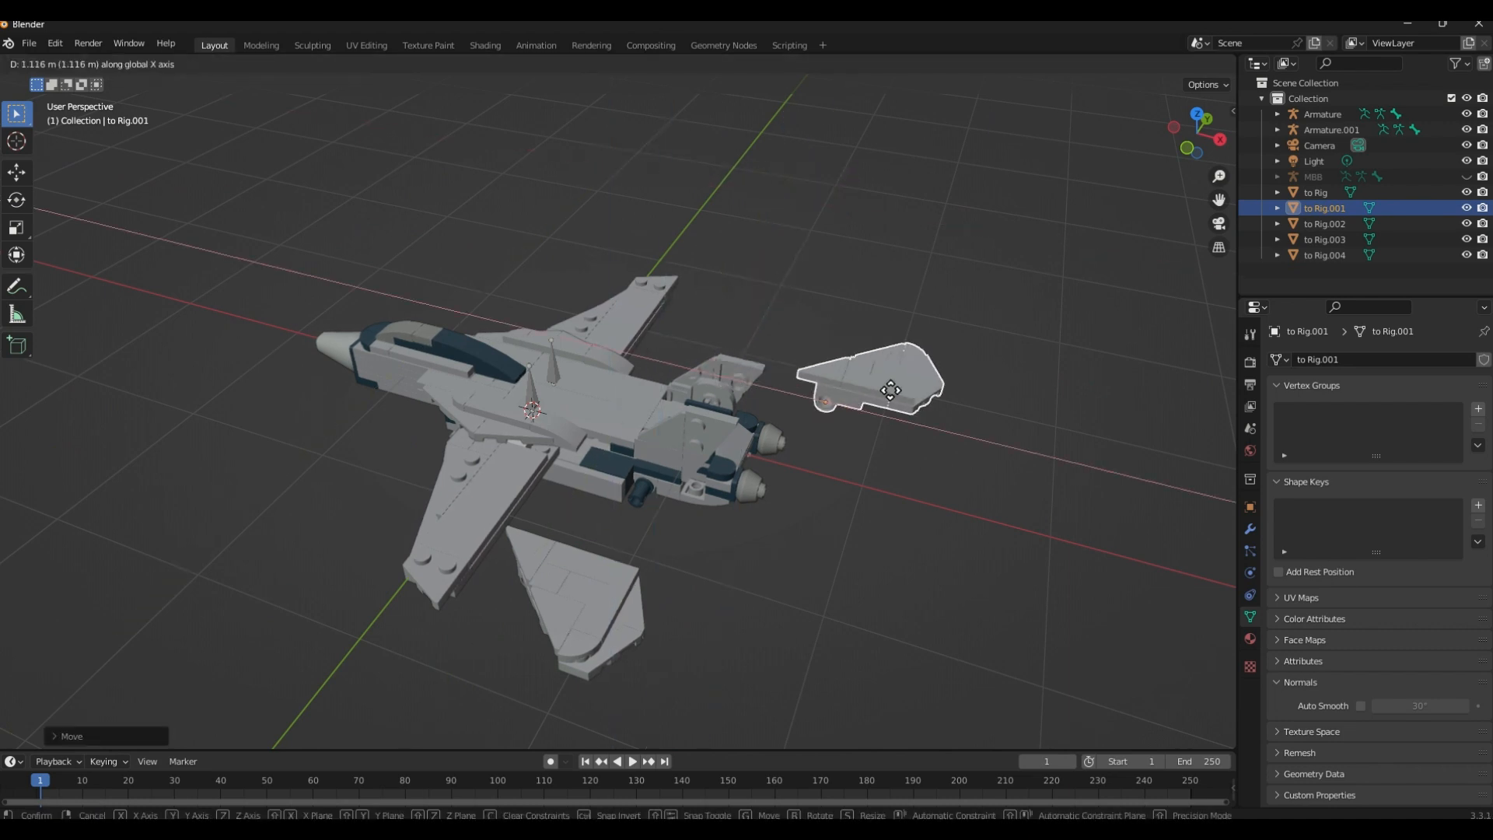
pyautogui.click(891, 390)
# Move the to Rig.002 tail fin farther toward the jet's rear, clear of the to Rig.004 wing
pyautogui.click(615, 595)
pyautogui.press('g')
pyautogui.click(805, 635)
# Select the to Rig body and enter Edit Mode, with the dark blue peg on its rear side in close view
pyautogui.scroll(3, 740, 515)
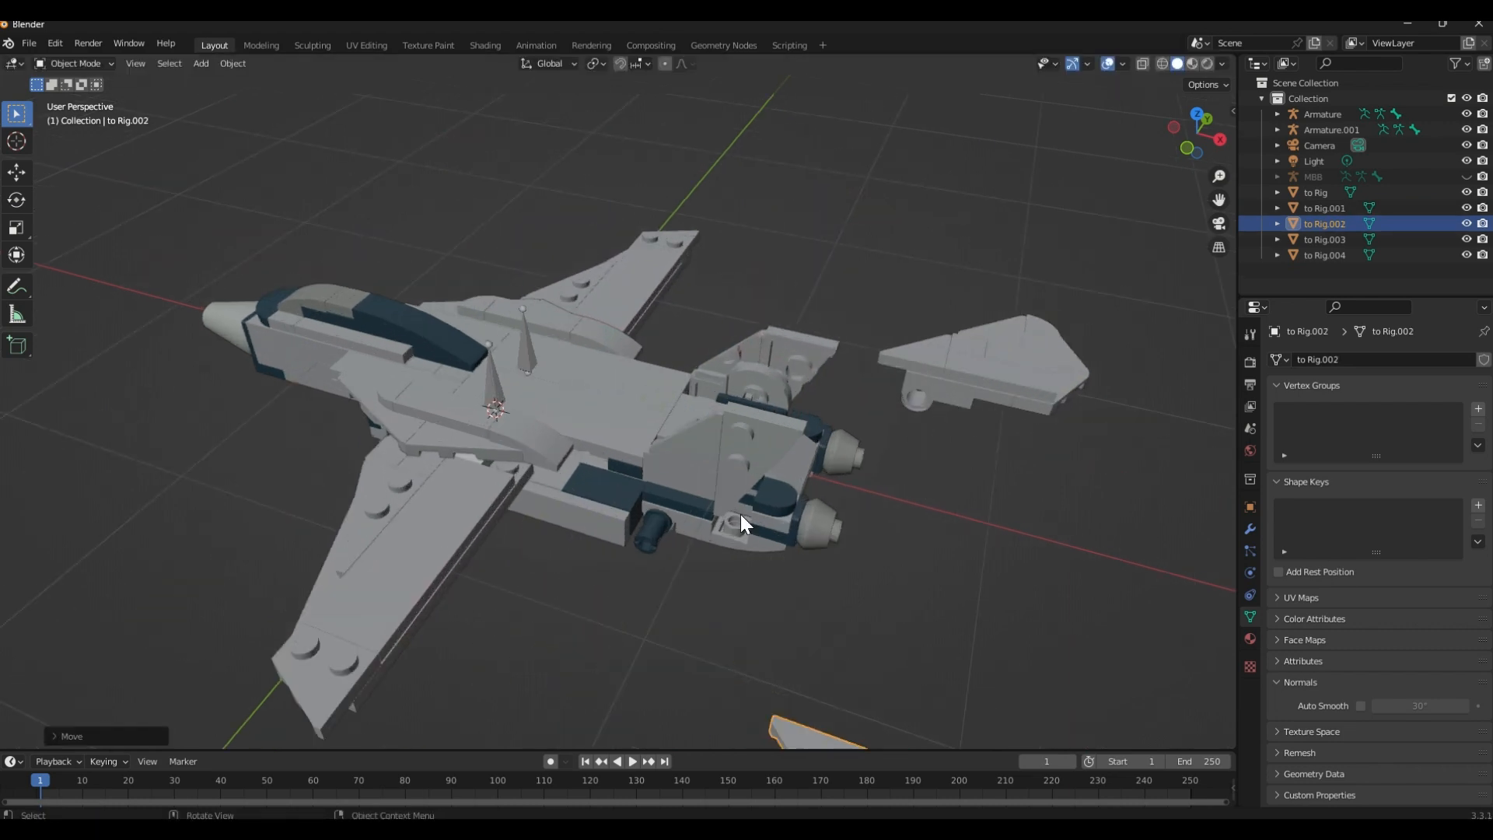
pyautogui.scroll(4, 443, 410)
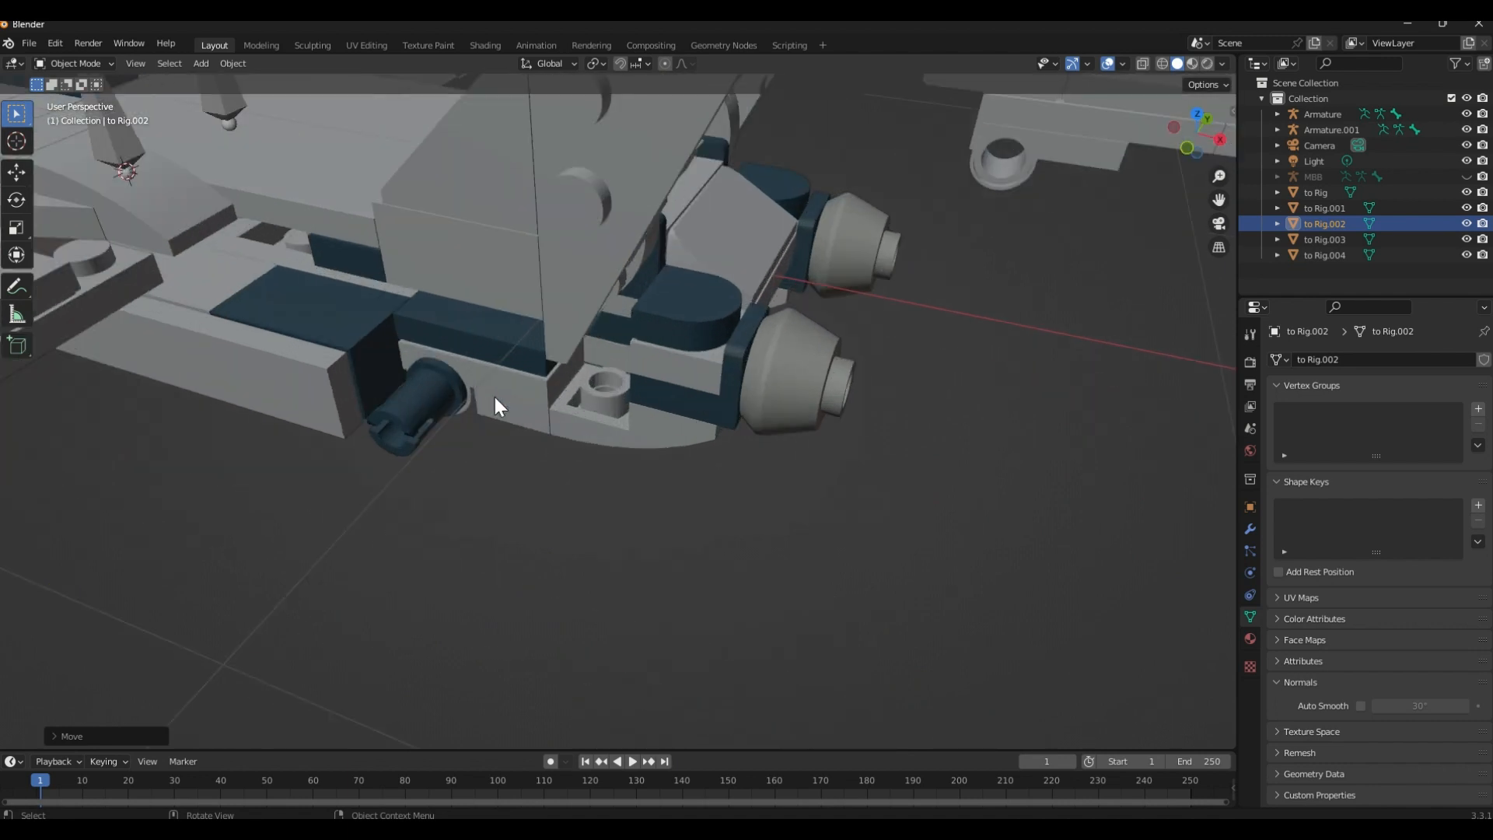
pyautogui.keyDown('shift'); pyautogui.moveTo(435, 393); pyautogui.dragTo(619, 435, button='middle'); pyautogui.keyUp('shift')
pyautogui.scroll(4, 611, 533)
pyautogui.moveTo(619, 435); pyautogui.dragTo(917, 604, button='middle')
pyautogui.click(529, 551)
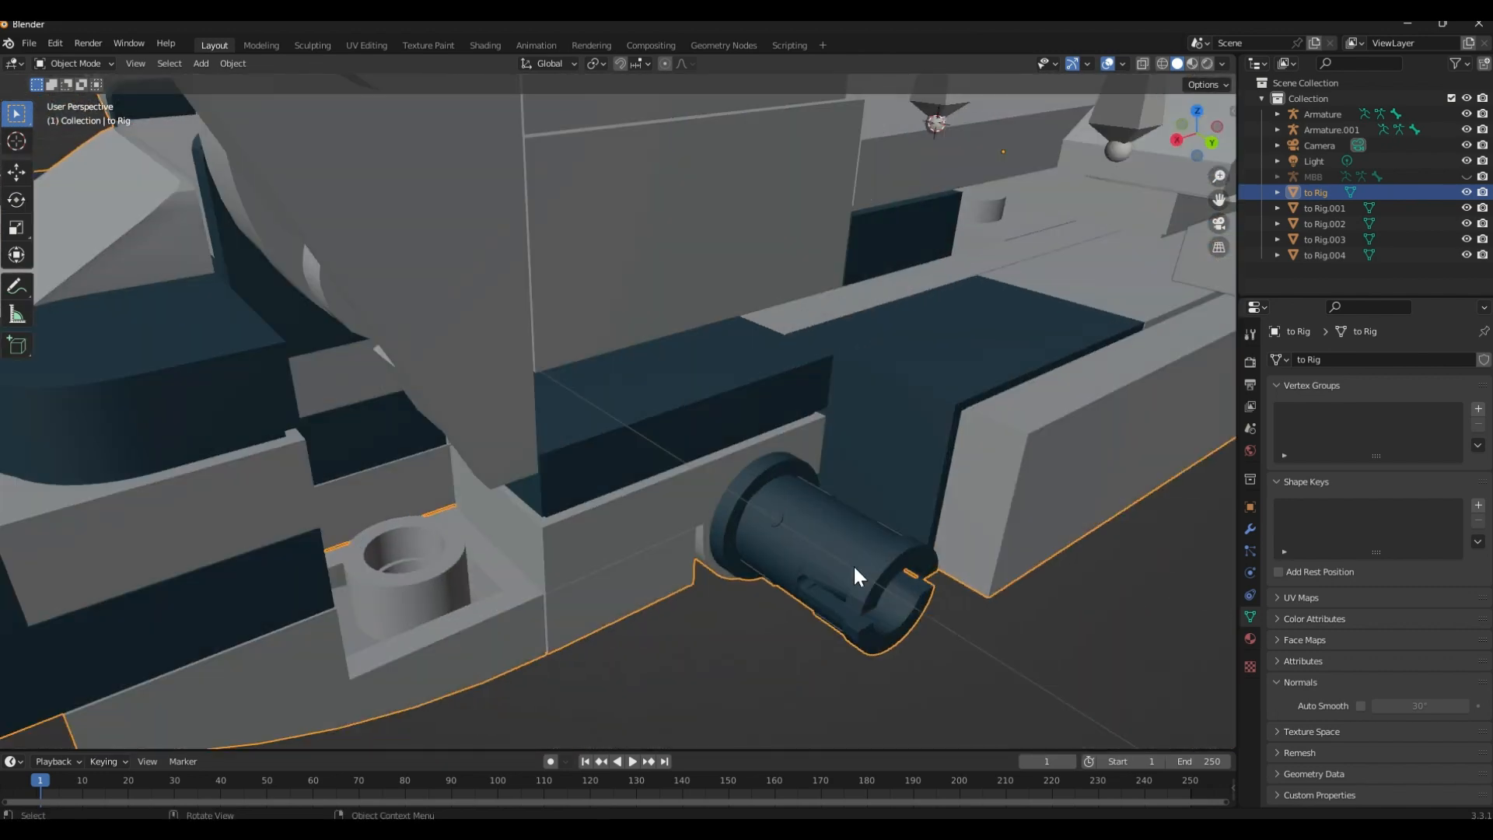
pyautogui.moveTo(852, 564); pyautogui.dragTo(609, 318, button='middle')
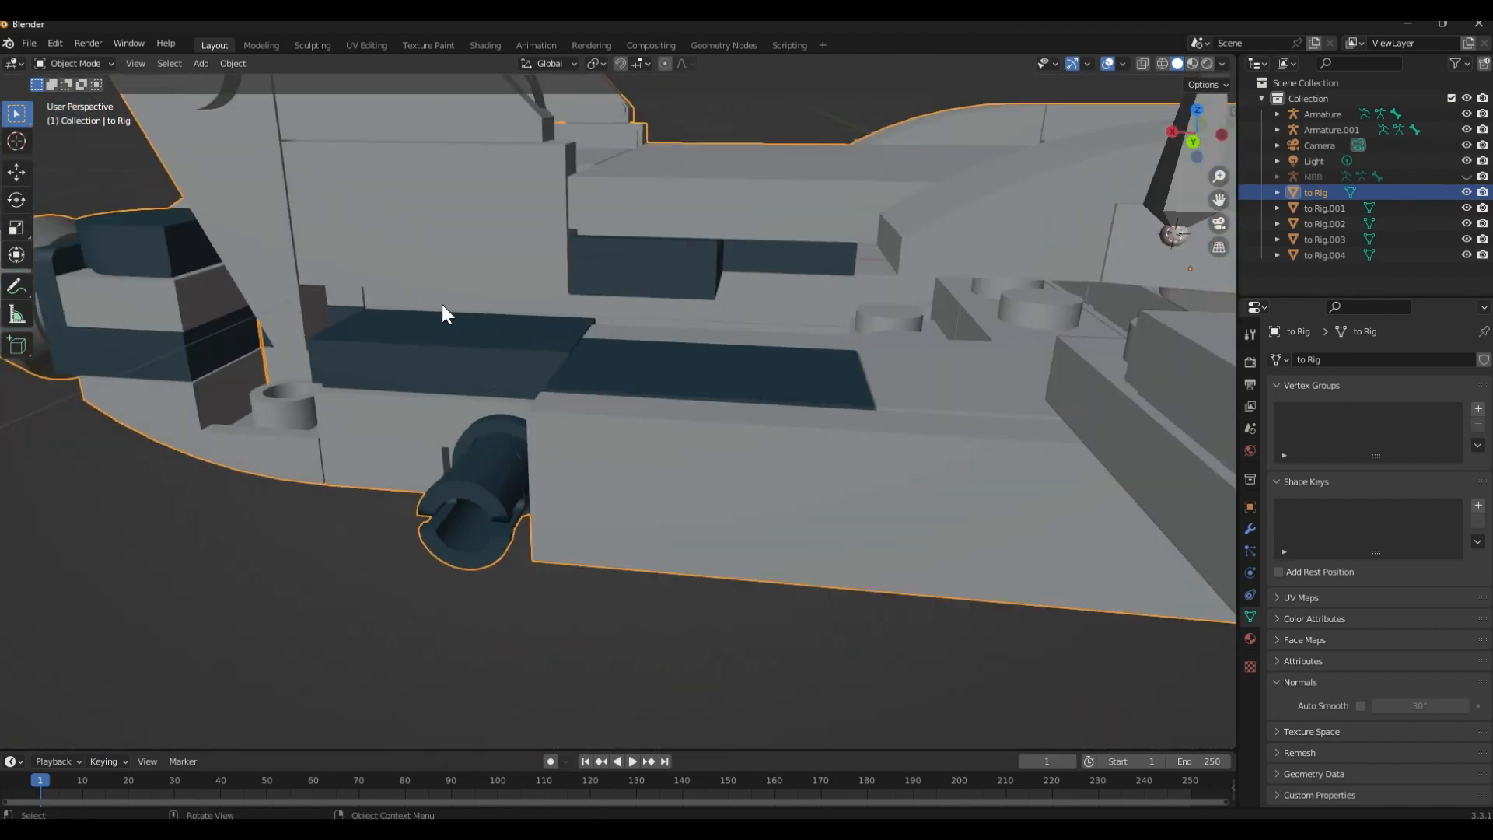
pyautogui.scroll(-4, 442, 305)
pyautogui.moveTo(476, 397); pyautogui.dragTo(528, 430, button='middle')
pyautogui.scroll(5, 590, 581)
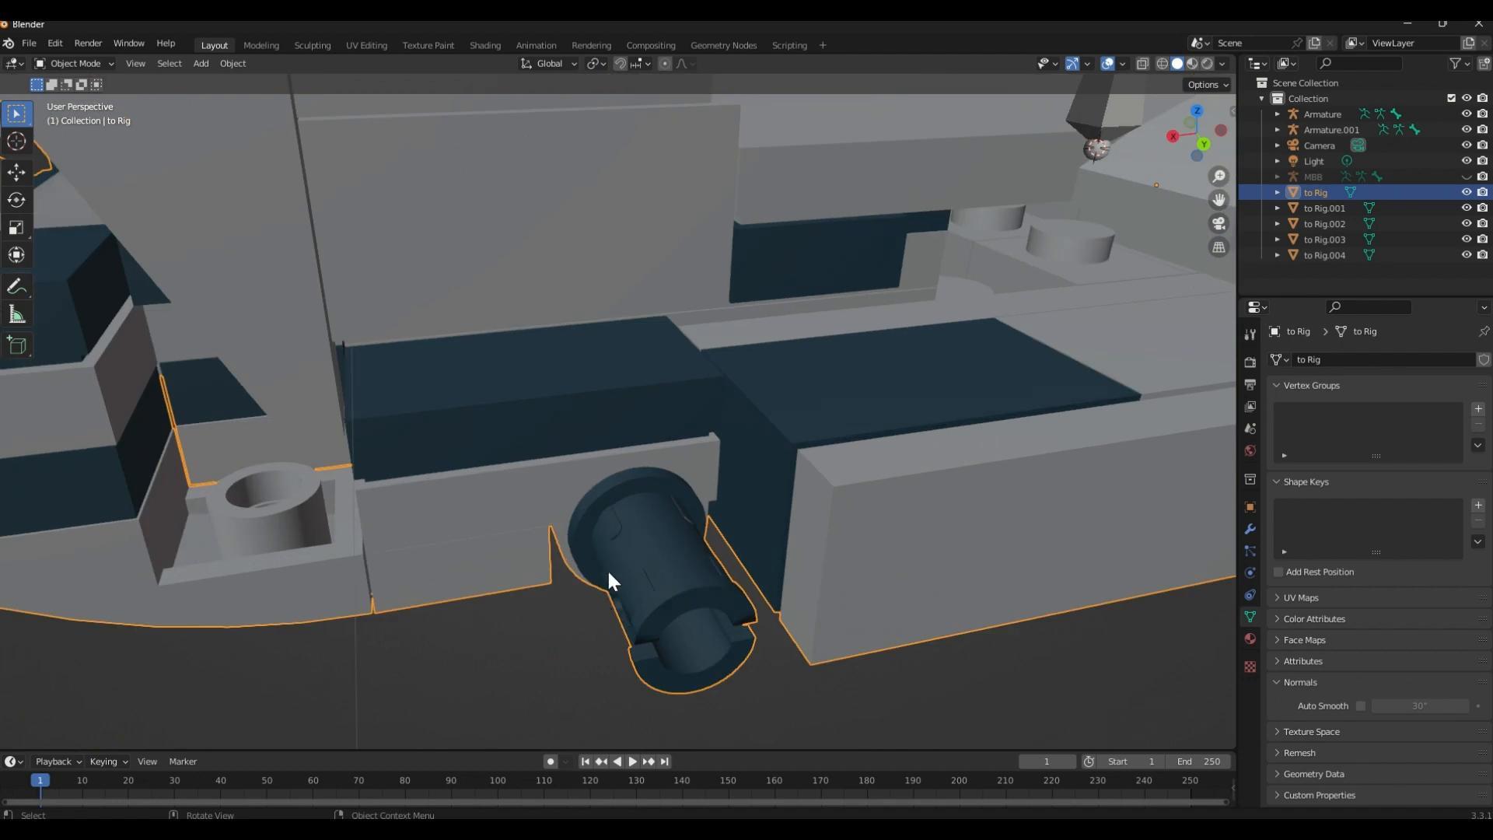
pyautogui.moveTo(609, 580); pyautogui.dragTo(576, 534, button='middle')
pyautogui.press('Tab')
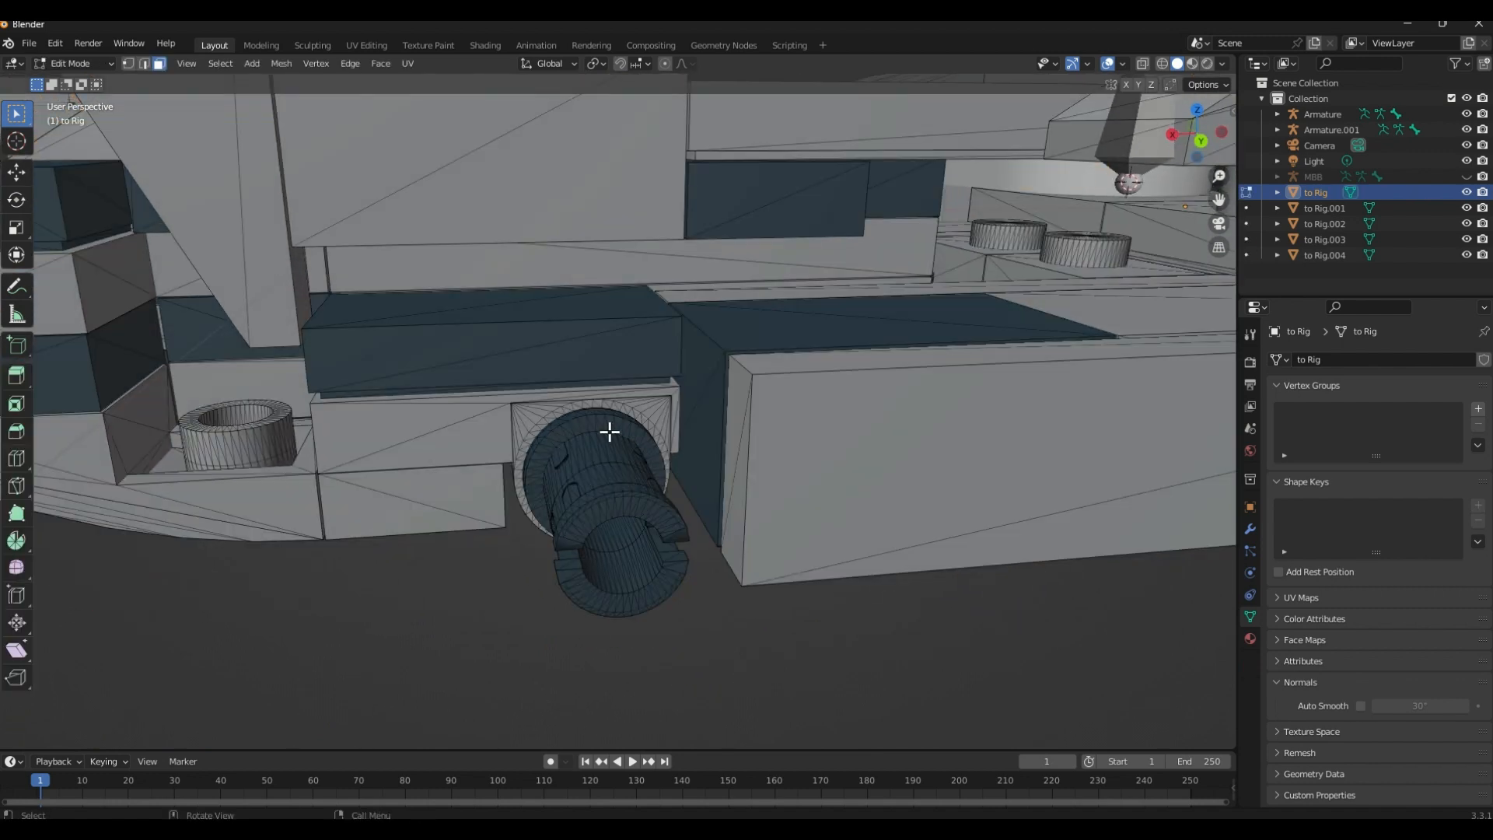
# Select the faces of both half-rings on the open end of the rear blue peg
pyautogui.moveTo(609, 431); pyautogui.dragTo(593, 403, button='middle')
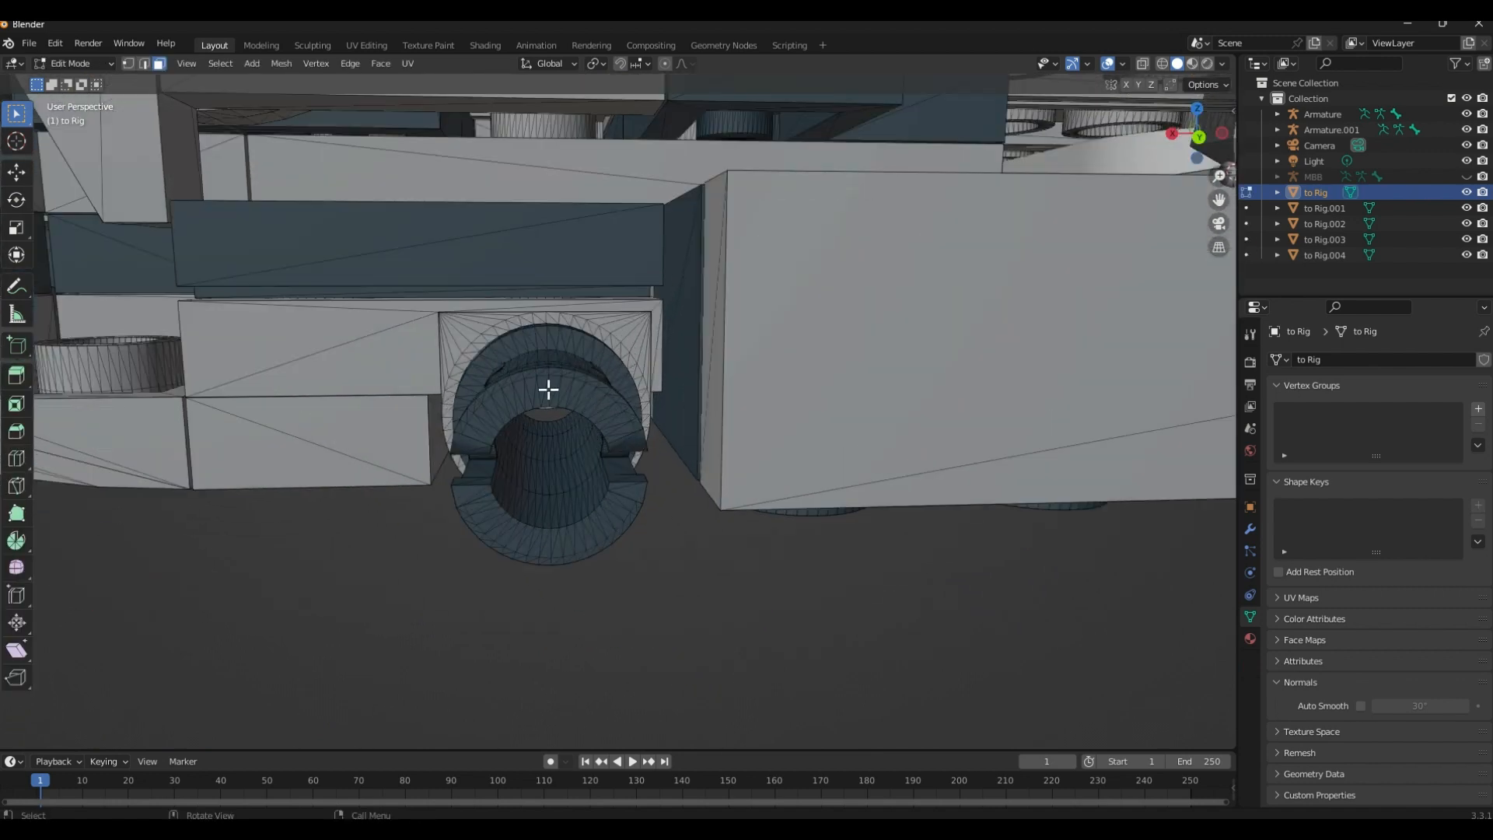
pyautogui.moveTo(574, 510); pyautogui.dragTo(761, 408, button='middle')
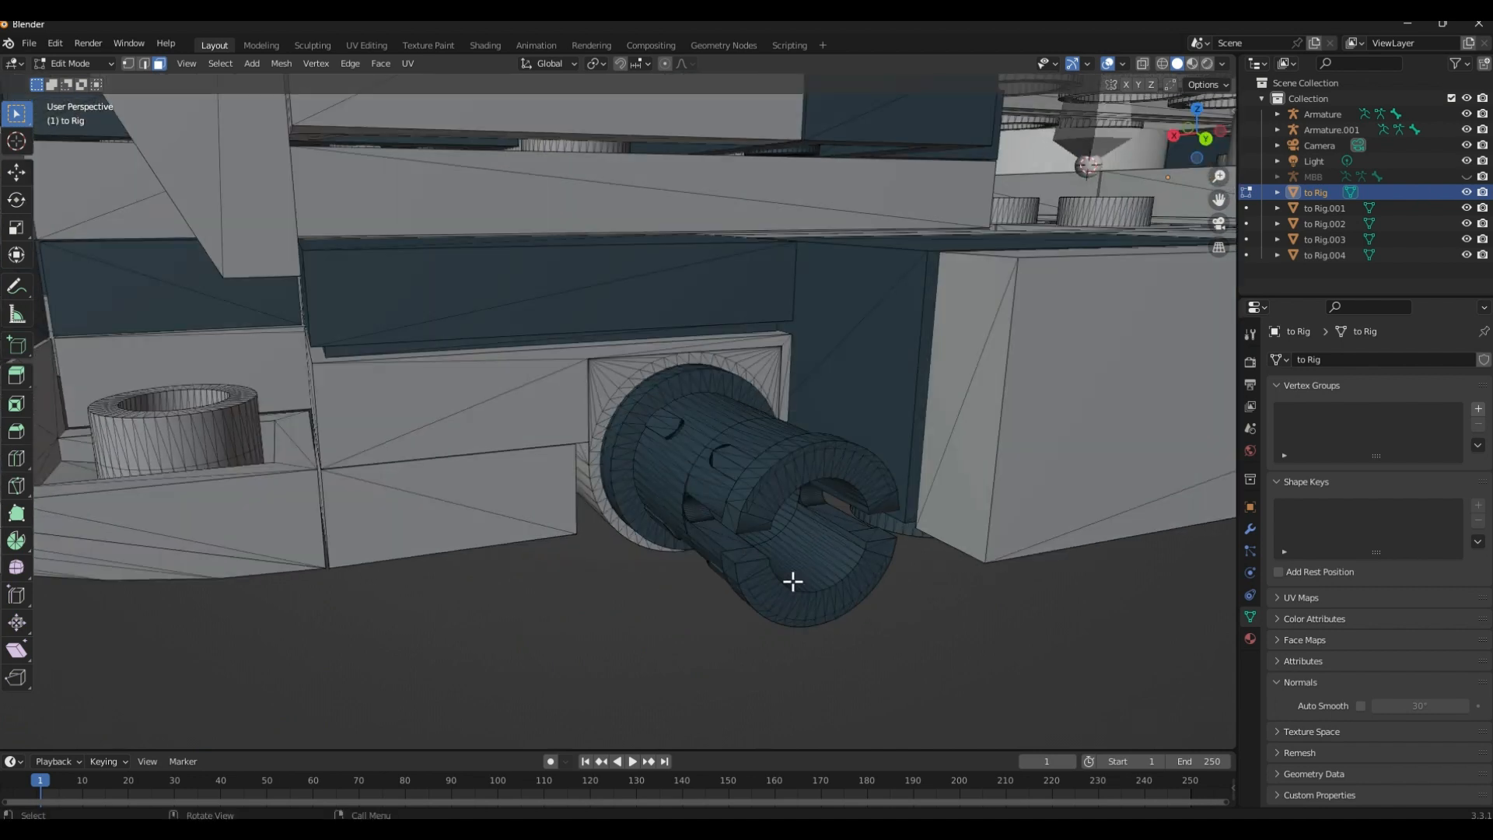
pyautogui.moveTo(748, 529); pyautogui.dragTo(683, 494, button='middle')
pyautogui.scroll(6, 669, 493)
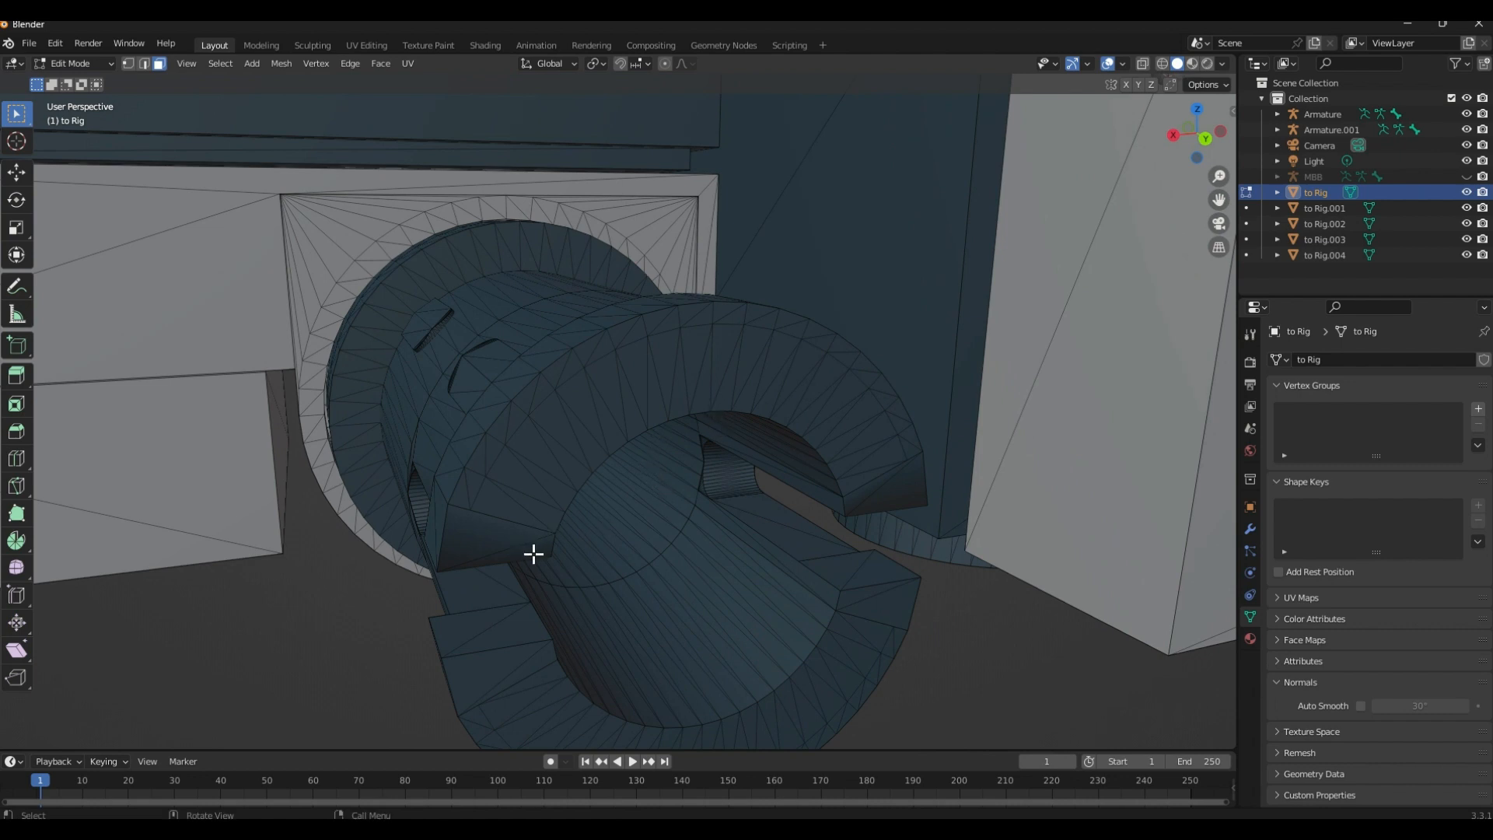
pyautogui.click(537, 550)
pyautogui.keyDown('ctrl'); pyautogui.click(908, 492); pyautogui.keyUp('ctrl')
pyautogui.keyDown('shift'); pyautogui.moveTo(910, 497); pyautogui.dragTo(785, 381, button='middle'); pyautogui.keyUp('shift')
pyautogui.keyDown('ctrl'); pyautogui.click(770, 466); pyautogui.keyUp('ctrl')
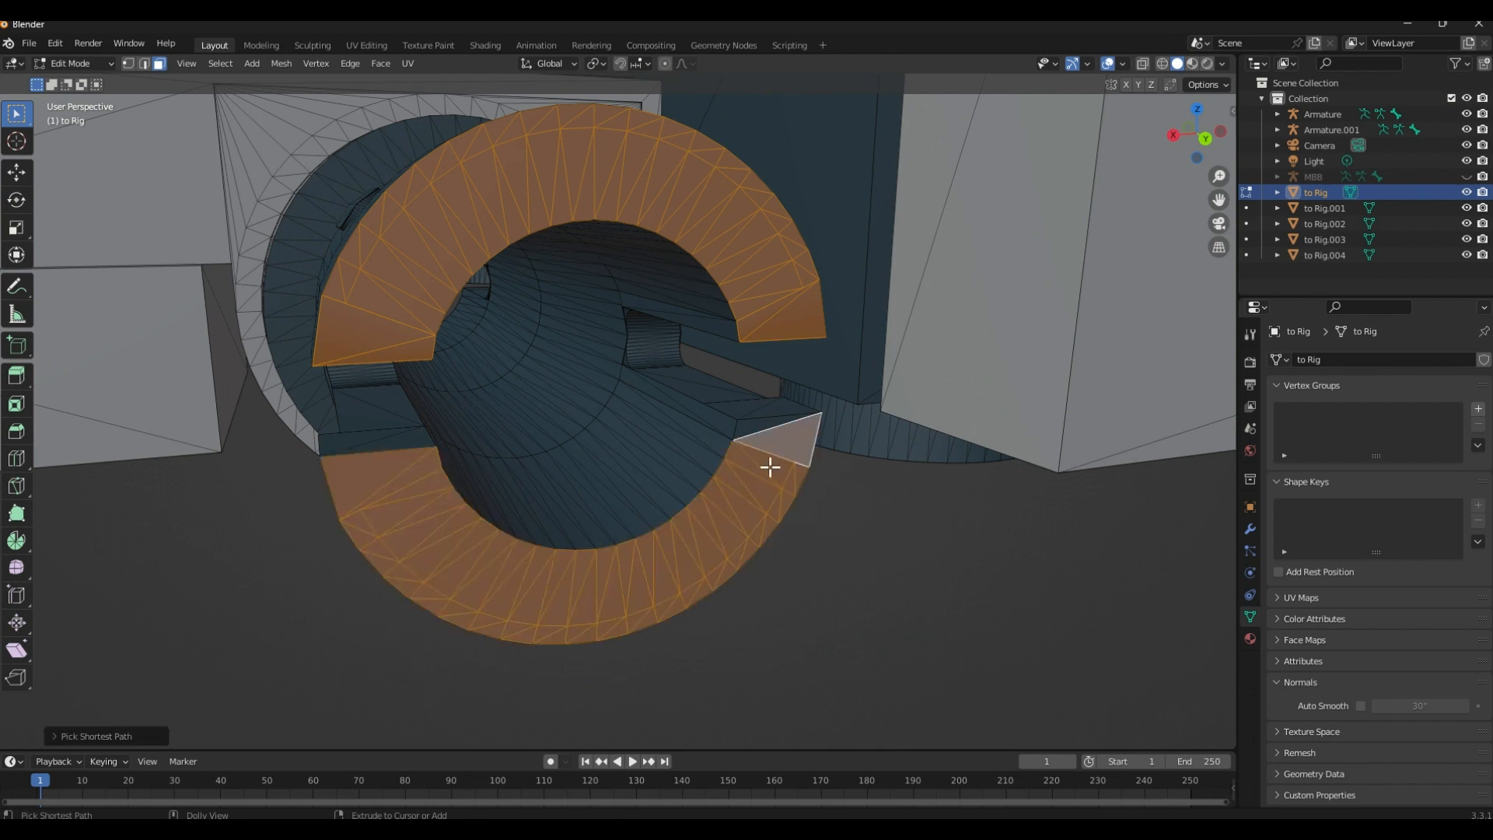
pyautogui.keyDown('shift'); pyautogui.click(760, 427); pyautogui.keyUp('shift')
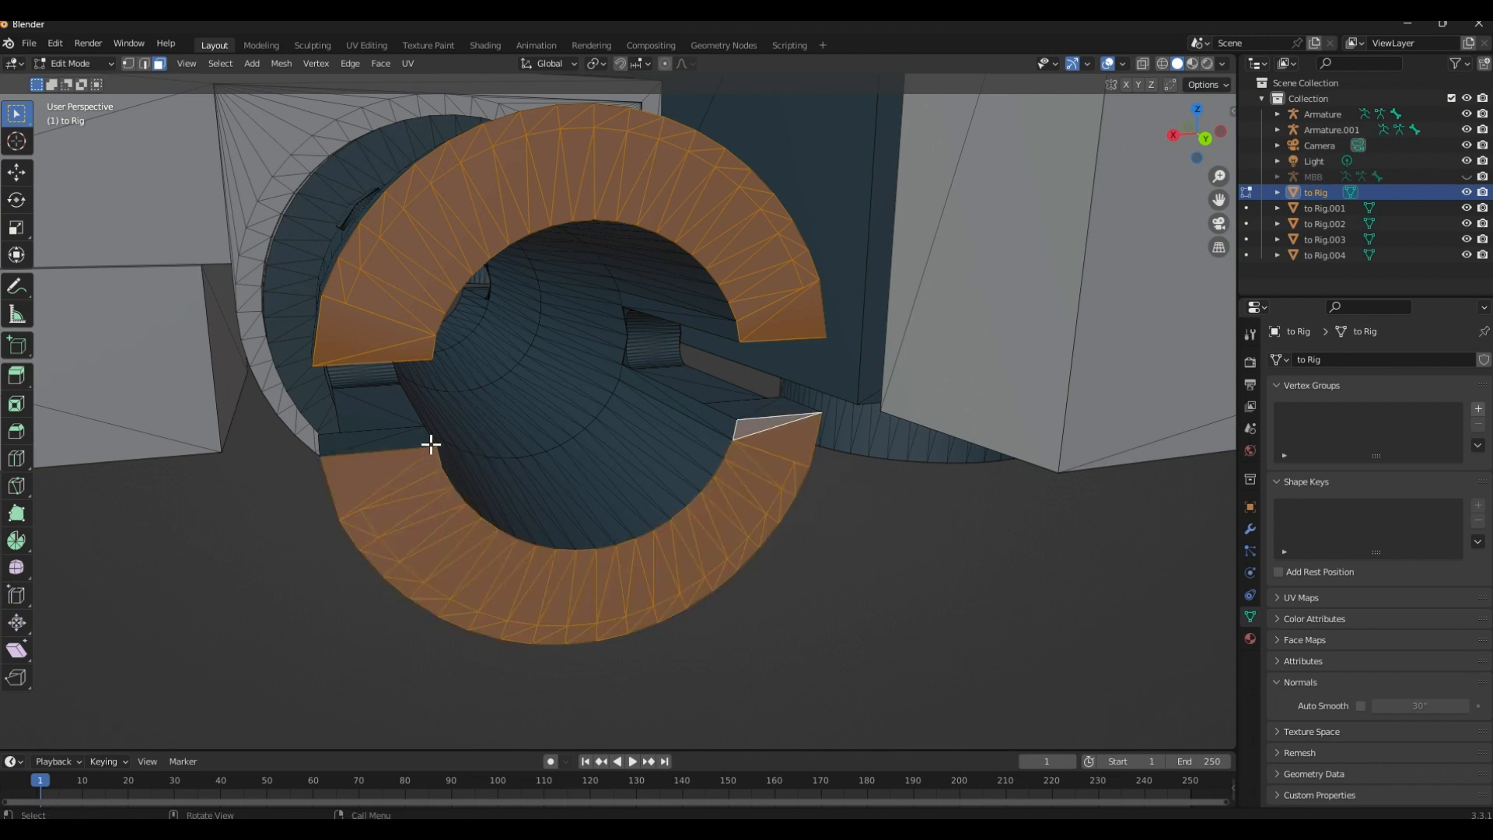
# Select the flange's ring of faces at the rear blue peg's base, snap the 3D cursor to it, and return to Object Mode
pyautogui.moveTo(441, 430); pyautogui.dragTo(433, 420, button='middle')
pyautogui.scroll(-5, 472, 431)
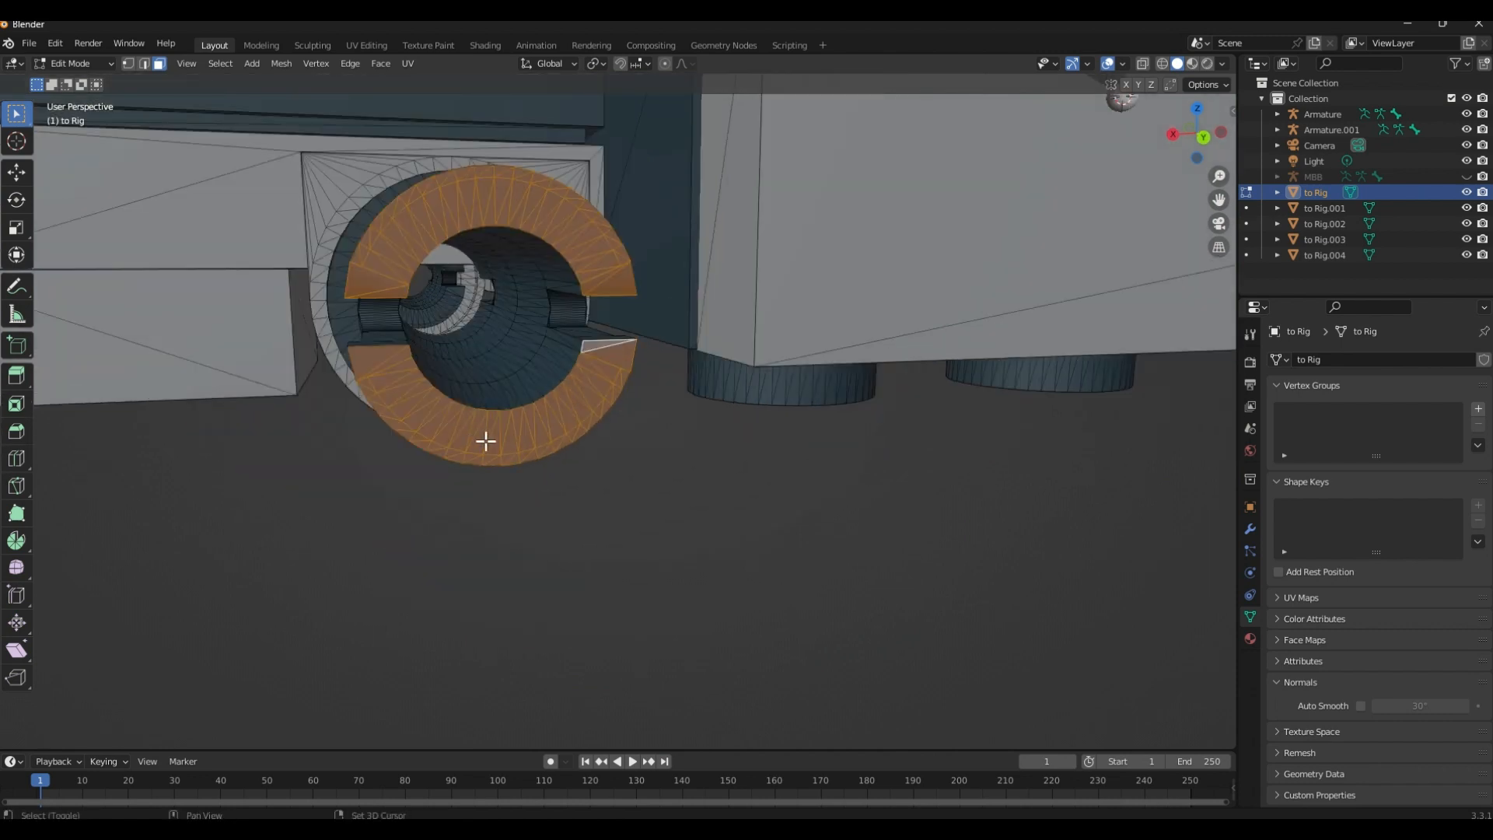
pyautogui.scroll(2, 483, 437)
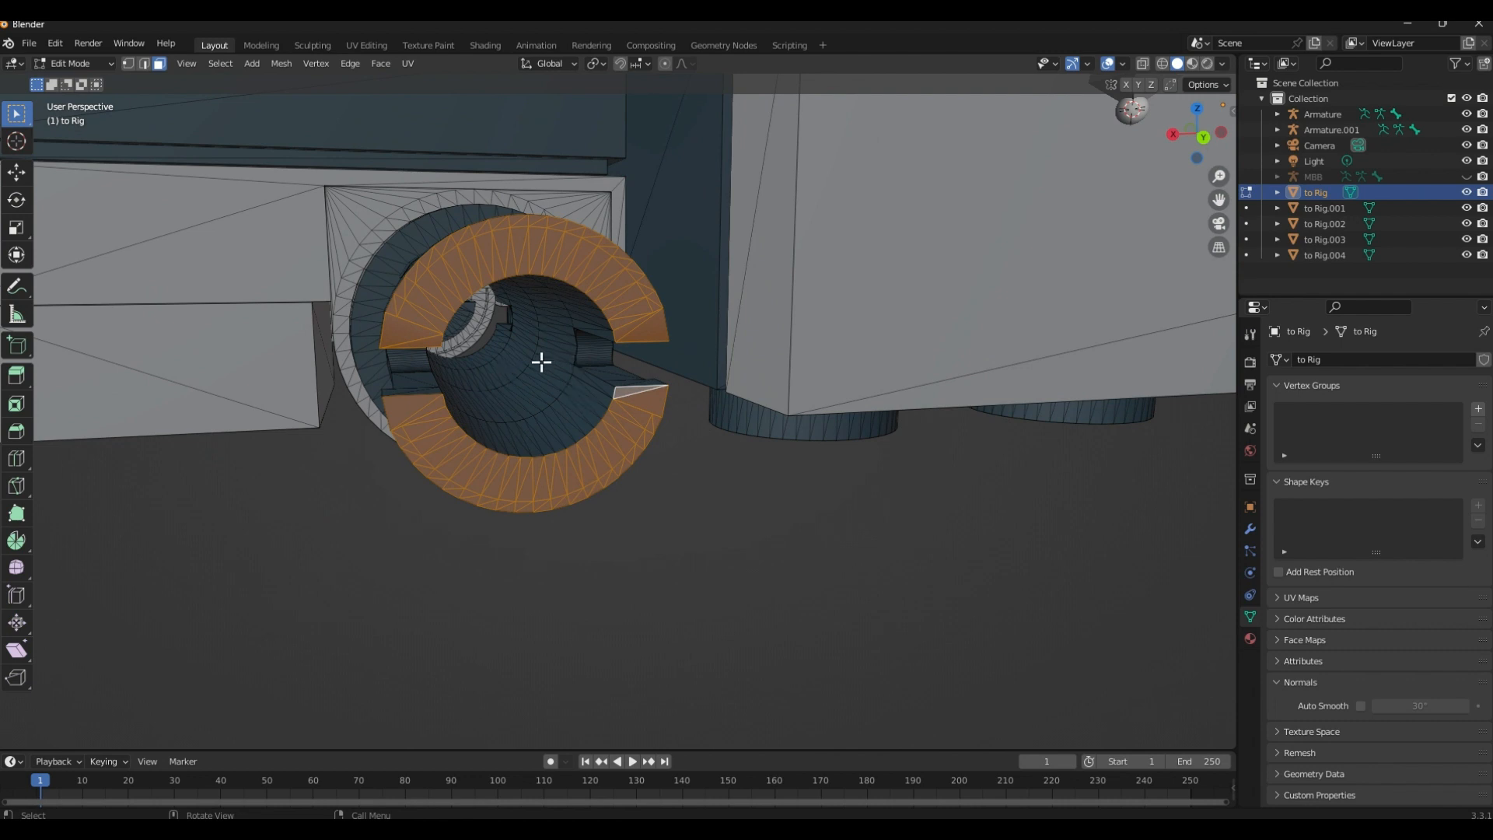
pyautogui.moveTo(541, 362); pyautogui.dragTo(397, 376, button='middle')
pyautogui.click(488, 336)
pyautogui.keyDown('ctrl'); pyautogui.click(338, 324); pyautogui.keyUp('ctrl')
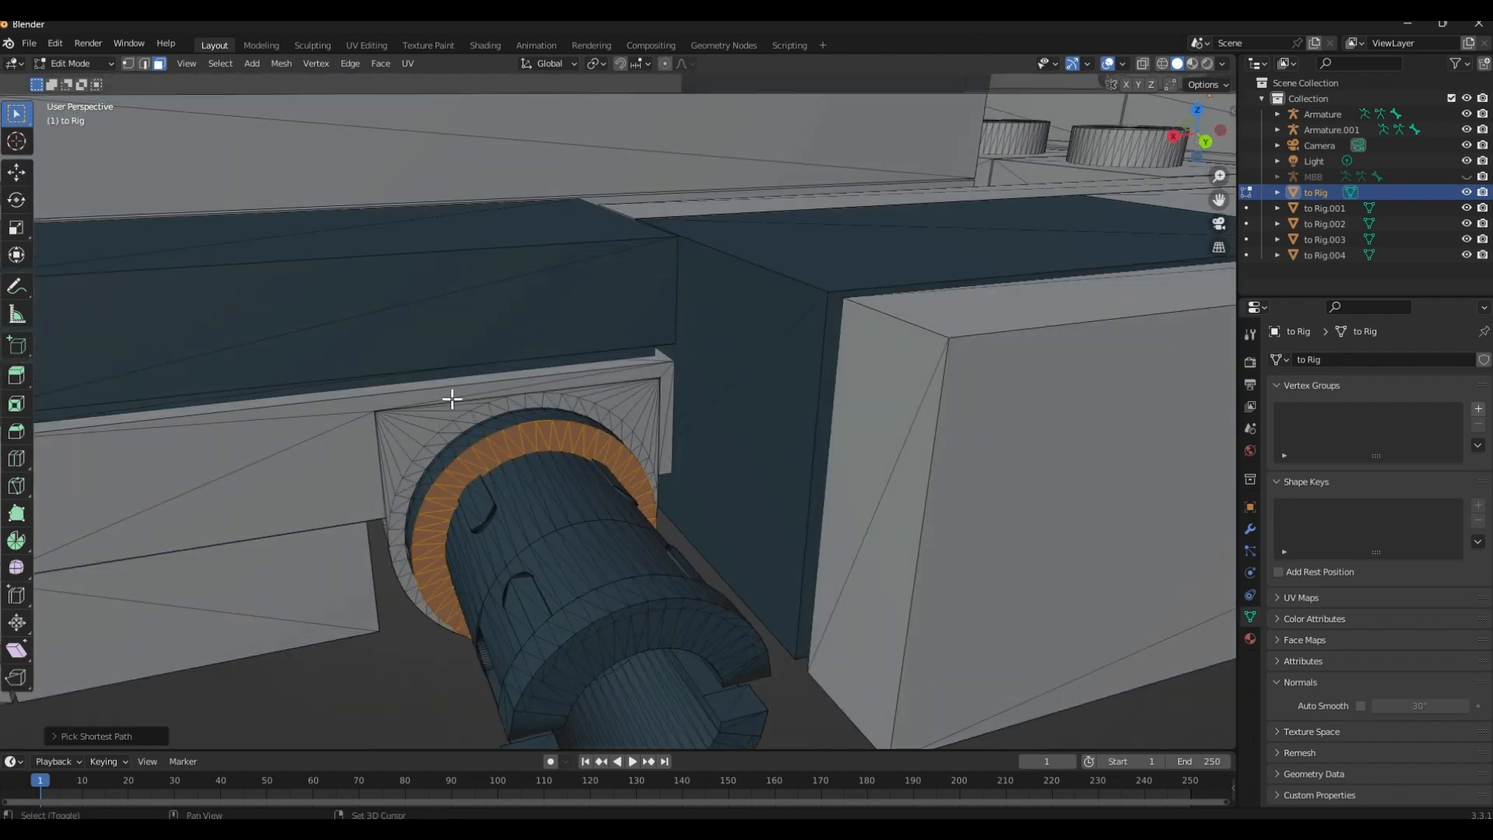
pyautogui.keyDown('shift'); pyautogui.moveTo(506, 451); pyautogui.dragTo(425, 404, button='middle'); pyautogui.keyUp('shift')
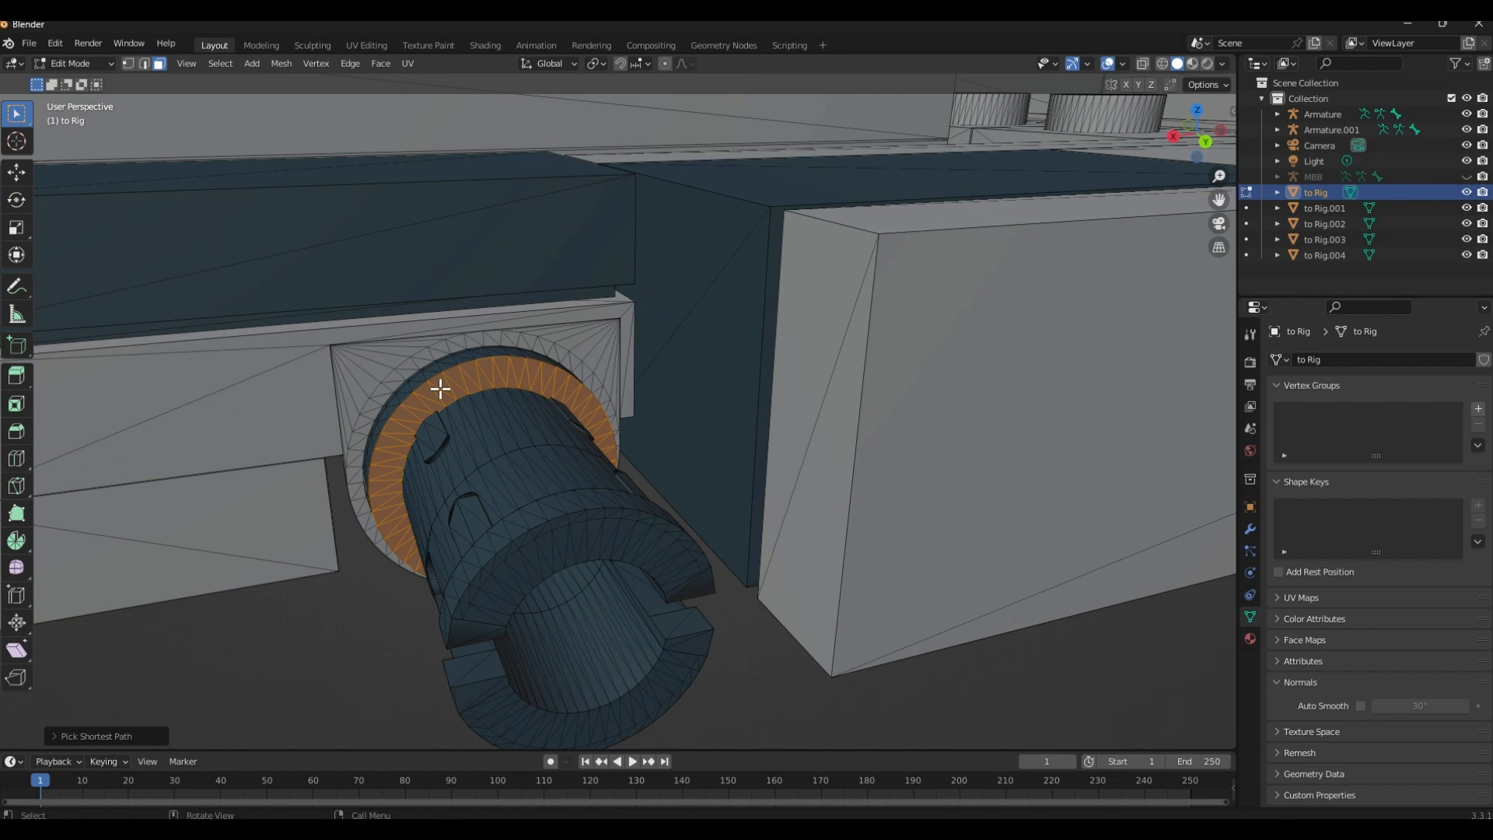
pyautogui.hotkey('ctrl', 'Tab')
pyautogui.click(455, 455)
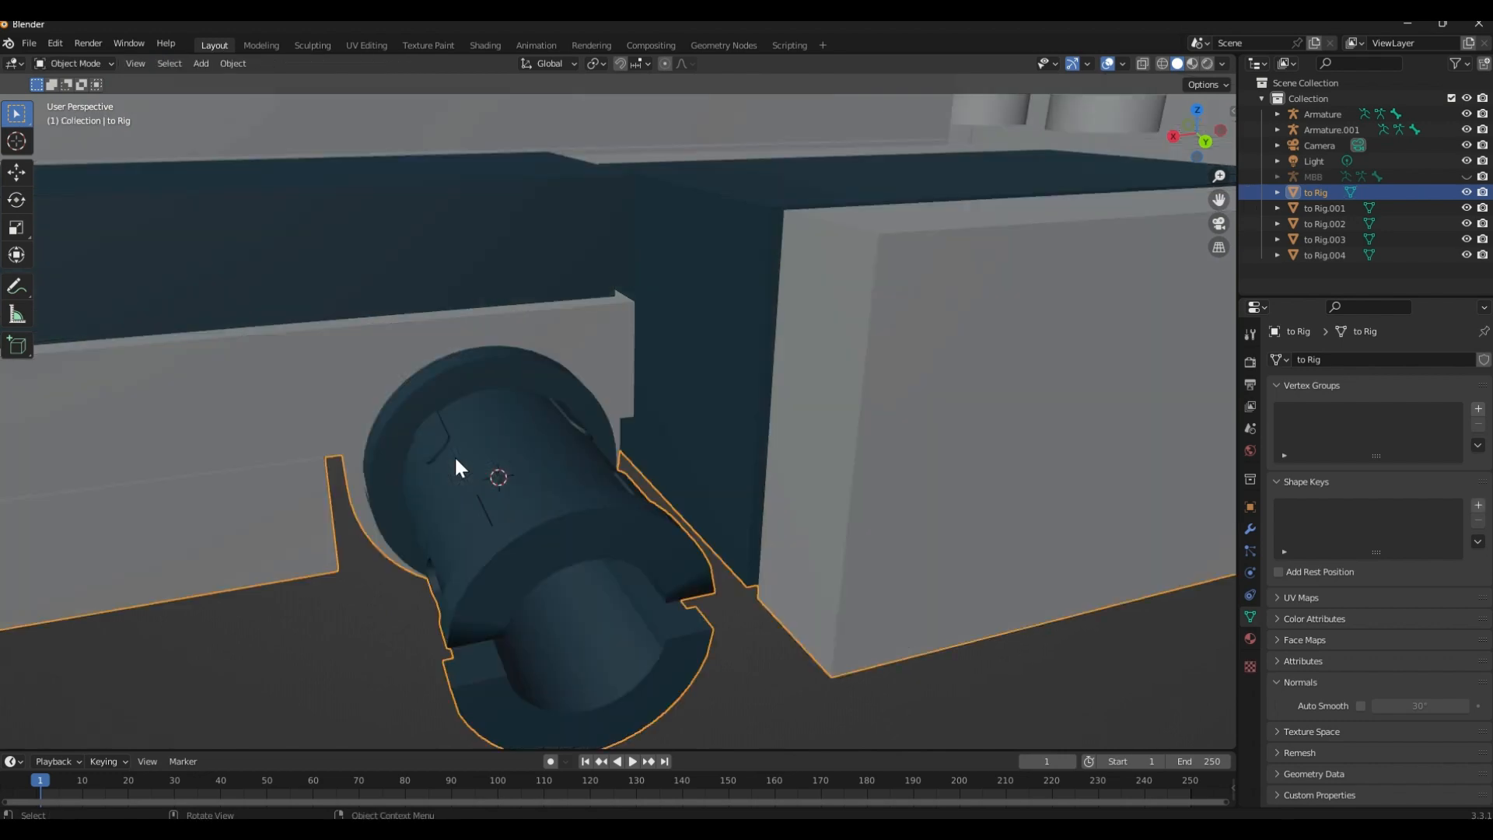
# Add an armature at the 3D cursor on the rear blue peg's flange
pyautogui.scroll(-5, 455, 460)
pyautogui.hotkey('shift', 'a')
pyautogui.click(461, 543)
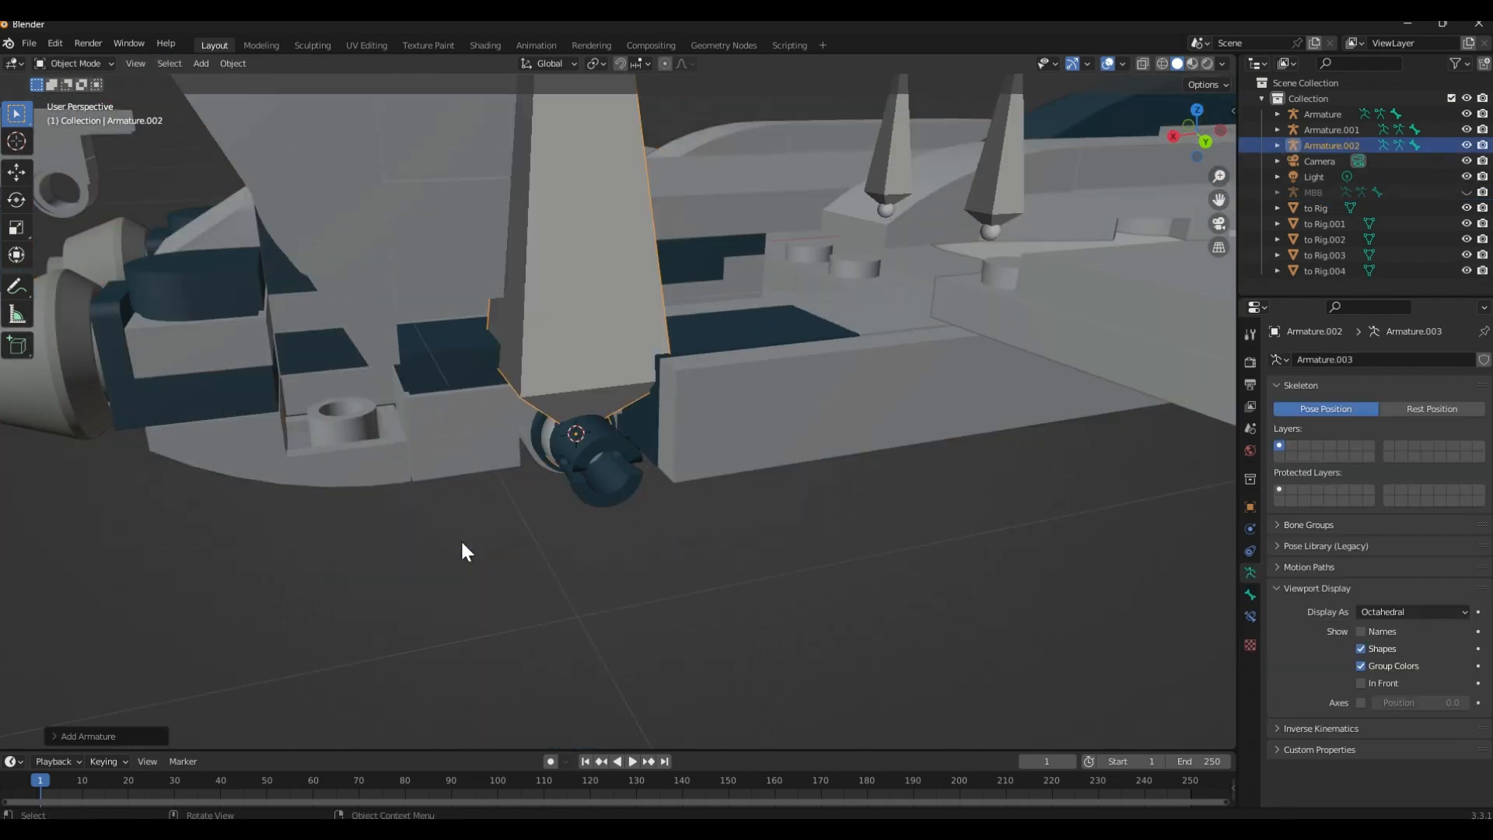
# Enter Edit Mode on the to Rig body and select the flange's ring of faces at the base of the opposite rear peg
pyautogui.moveTo(460, 539); pyautogui.dragTo(575, 538, button='middle')
pyautogui.click(561, 533)
pyautogui.press('Tab')
pyautogui.scroll(2, 562, 533)
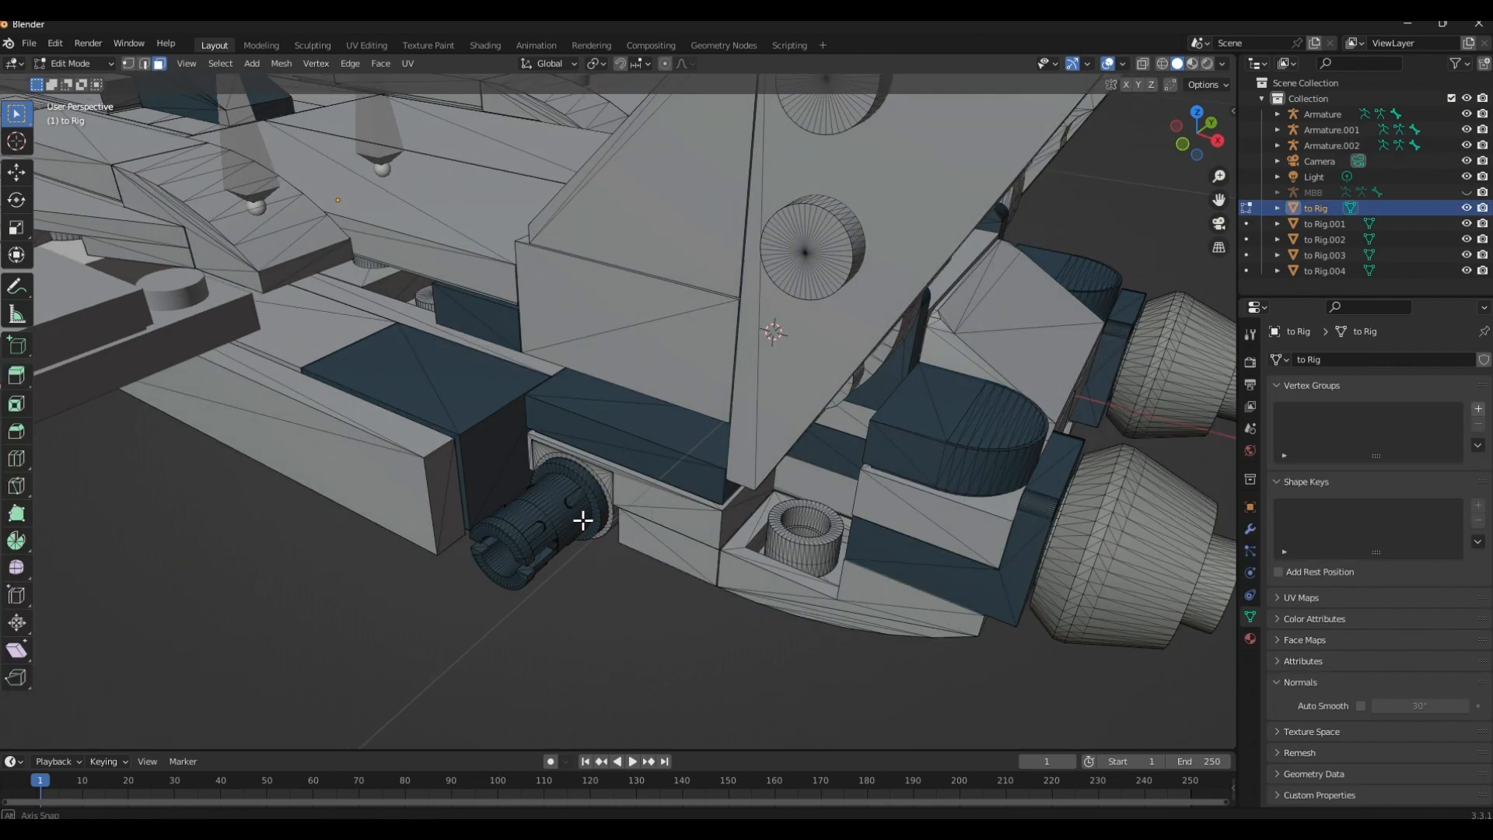
pyautogui.scroll(6, 583, 521)
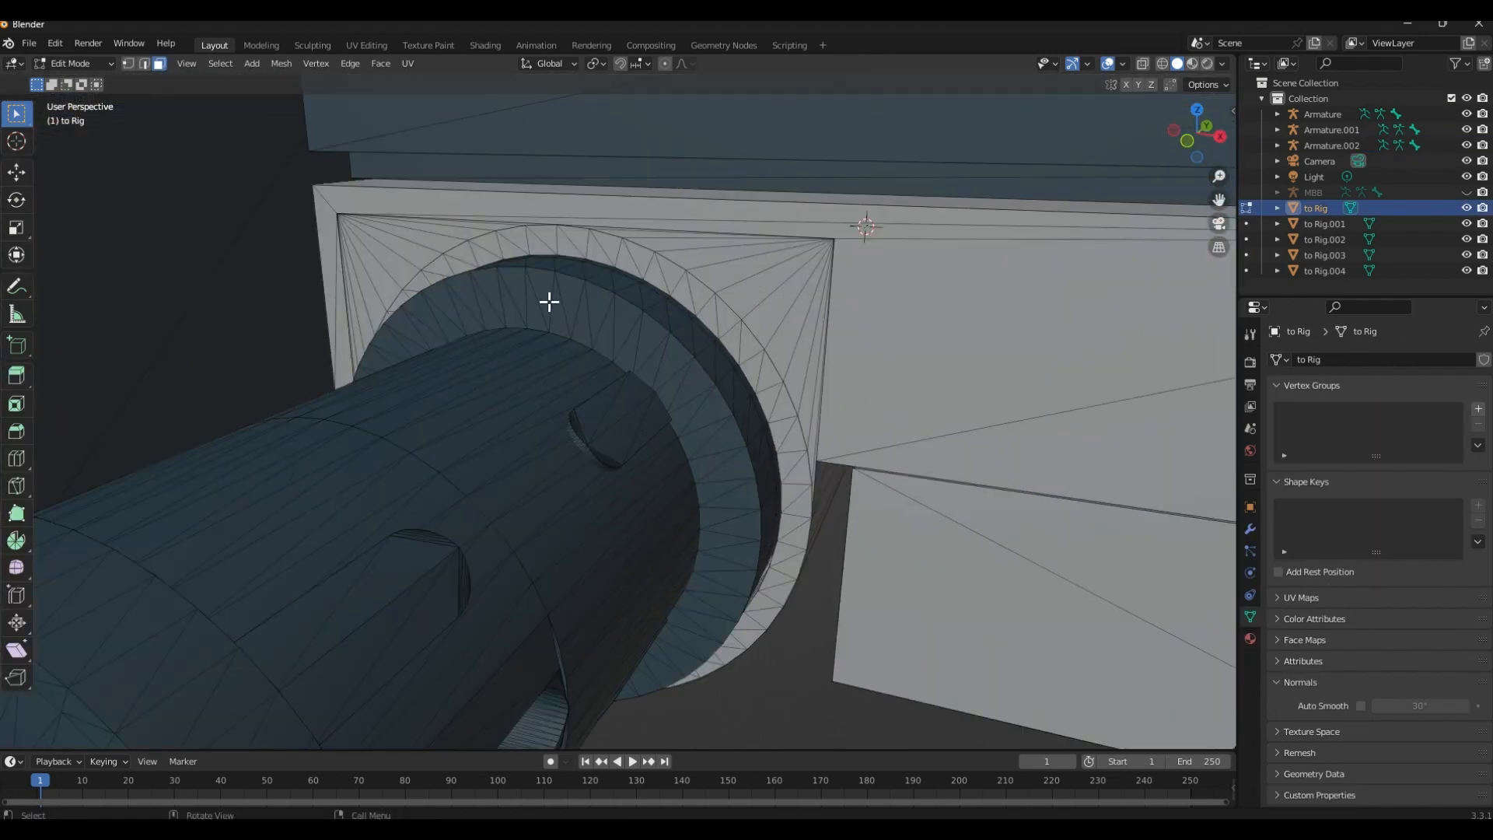
pyautogui.click(547, 301)
pyautogui.scroll(-8, 580, 346)
pyautogui.keyDown('ctrl'); pyautogui.click(596, 346); pyautogui.keyUp('ctrl')
pyautogui.scroll(7, 593, 347)
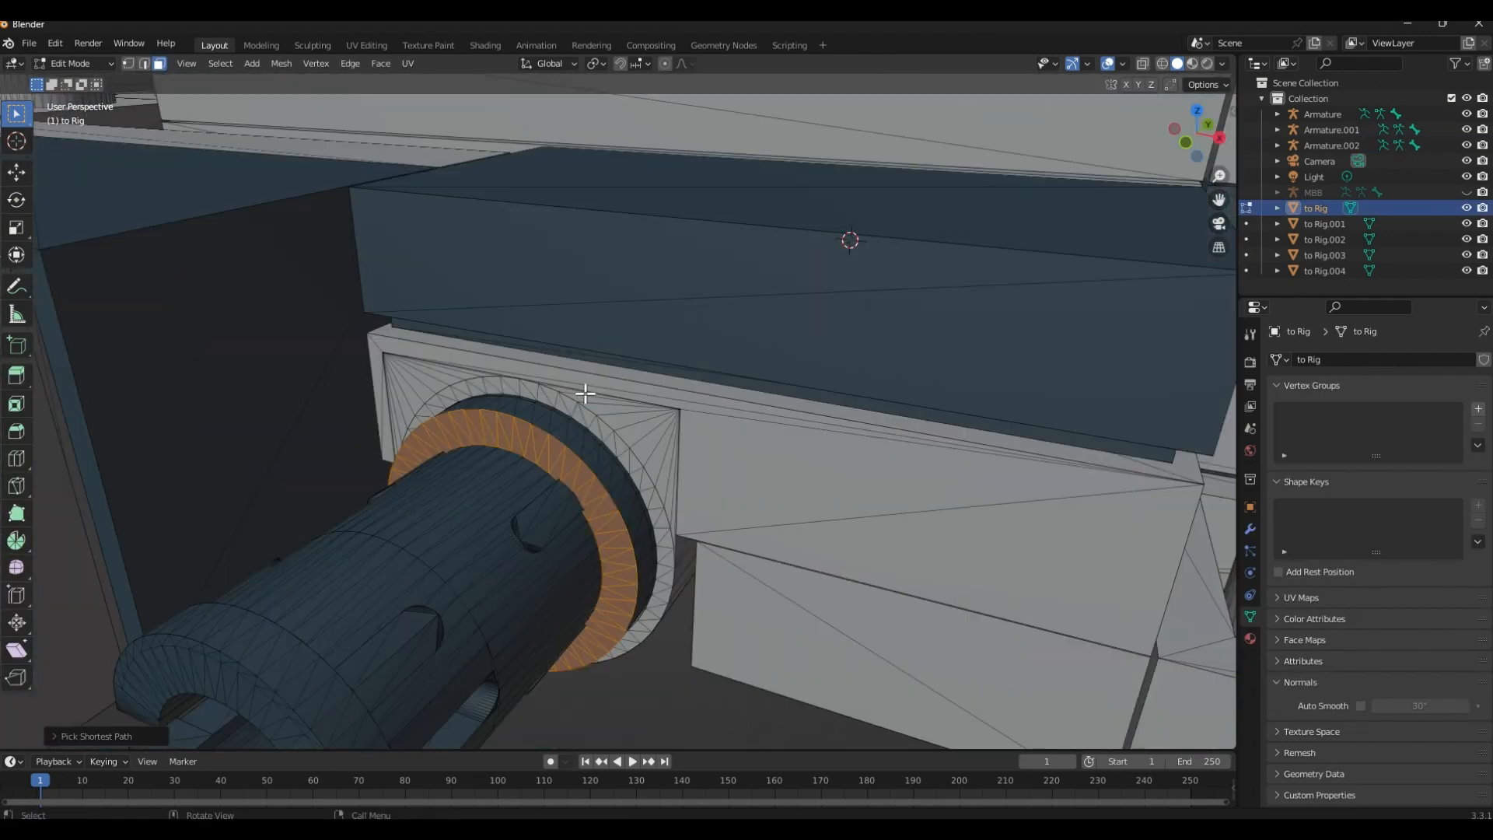
# Snap the 3D cursor to the selected flange faces and add an armature there in Object Mode
pyautogui.hotkey('shift', 's')
pyautogui.click(581, 483)
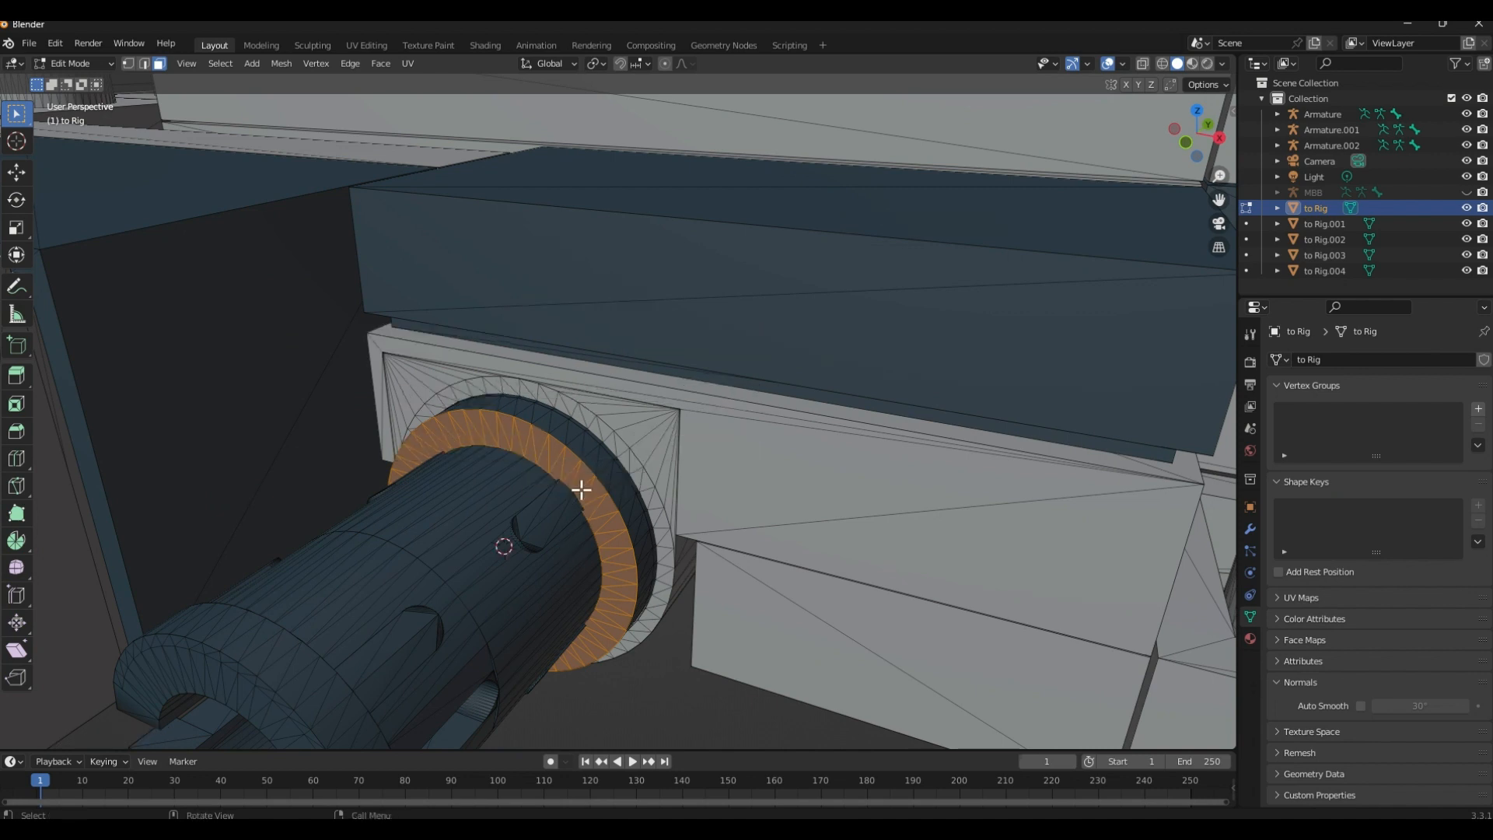
pyautogui.press('Tab')
pyautogui.scroll(-5, 666, 641)
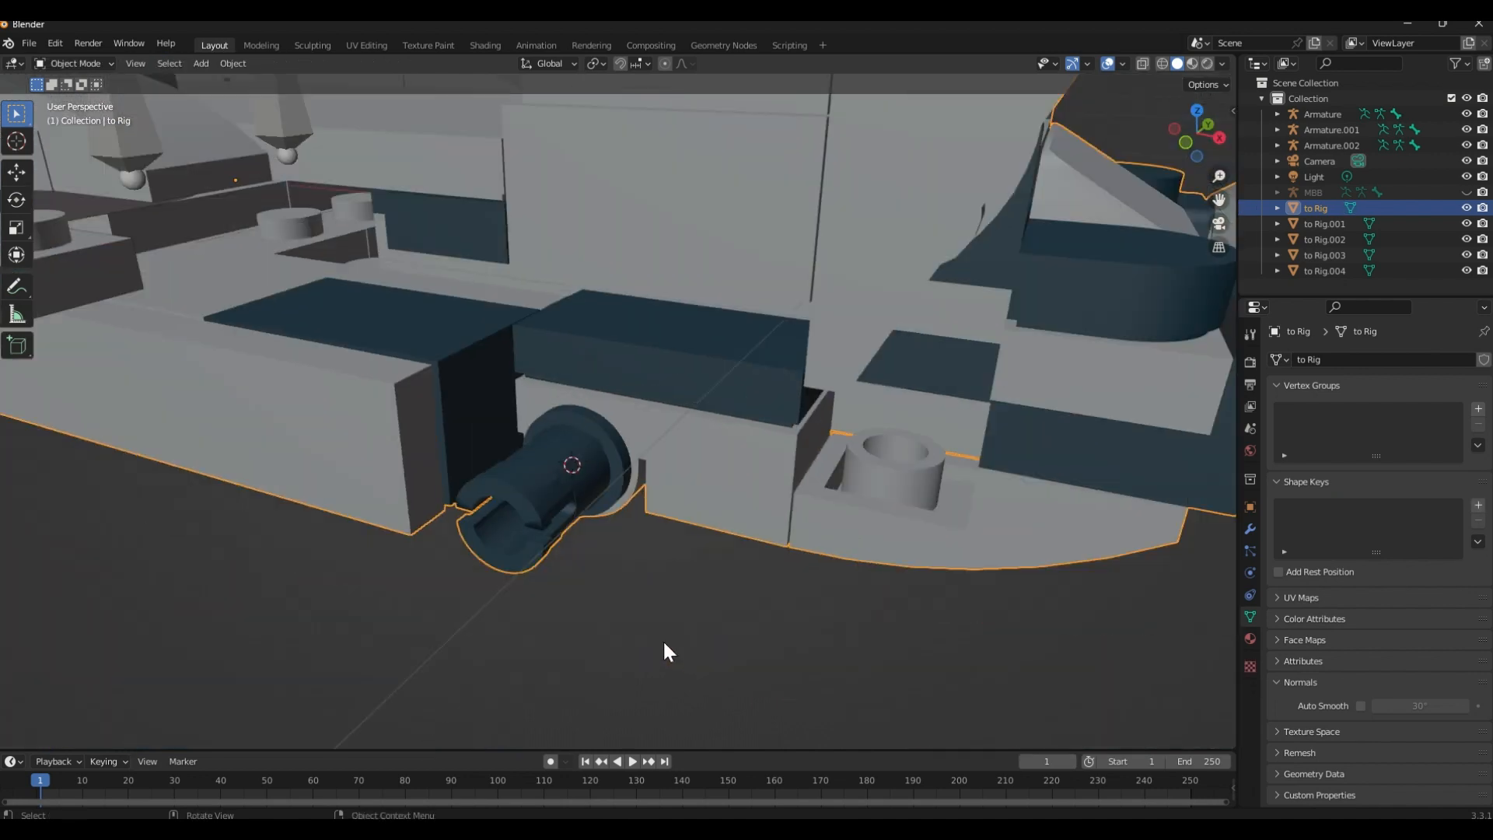
pyautogui.click(662, 639)
pyautogui.hotkey('shift', 'a')
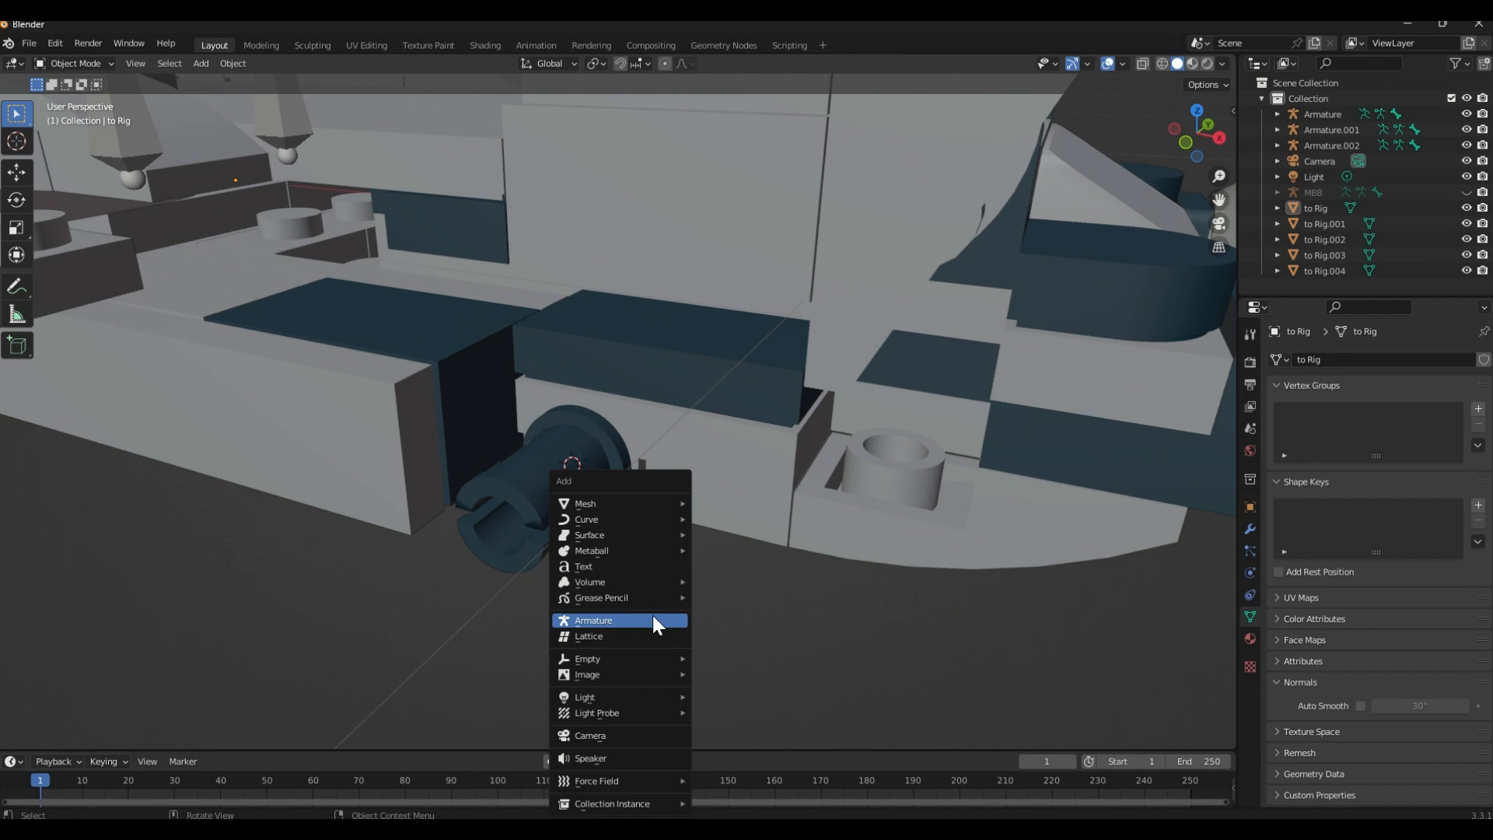
pyautogui.click(653, 620)
pyautogui.scroll(-10, 570, 616)
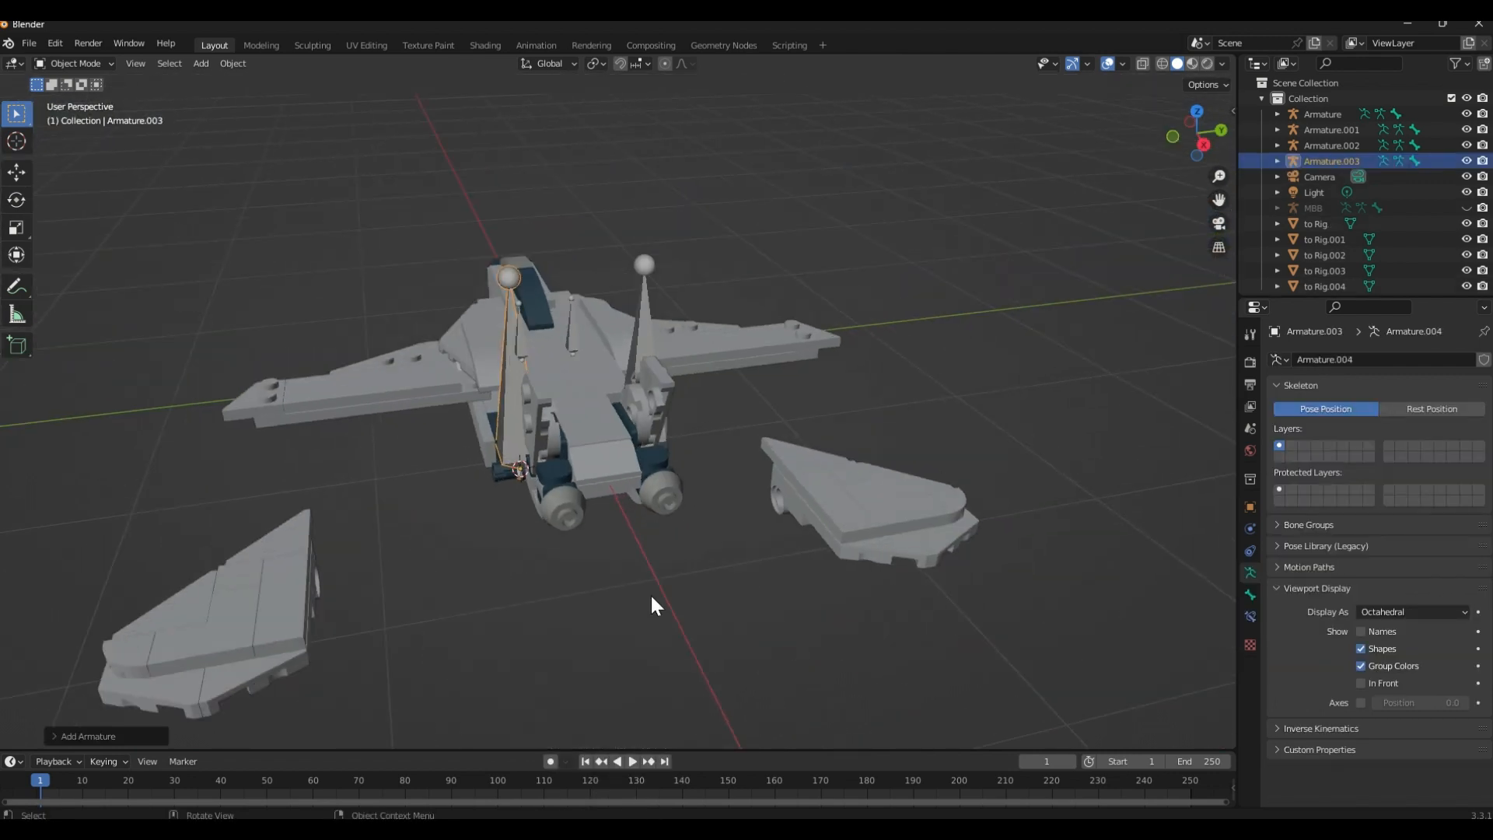
# Enable In Front display for both tall armatures on the rear pegs, Armature.003 and Armature.002
pyautogui.scroll(2, 602, 507)
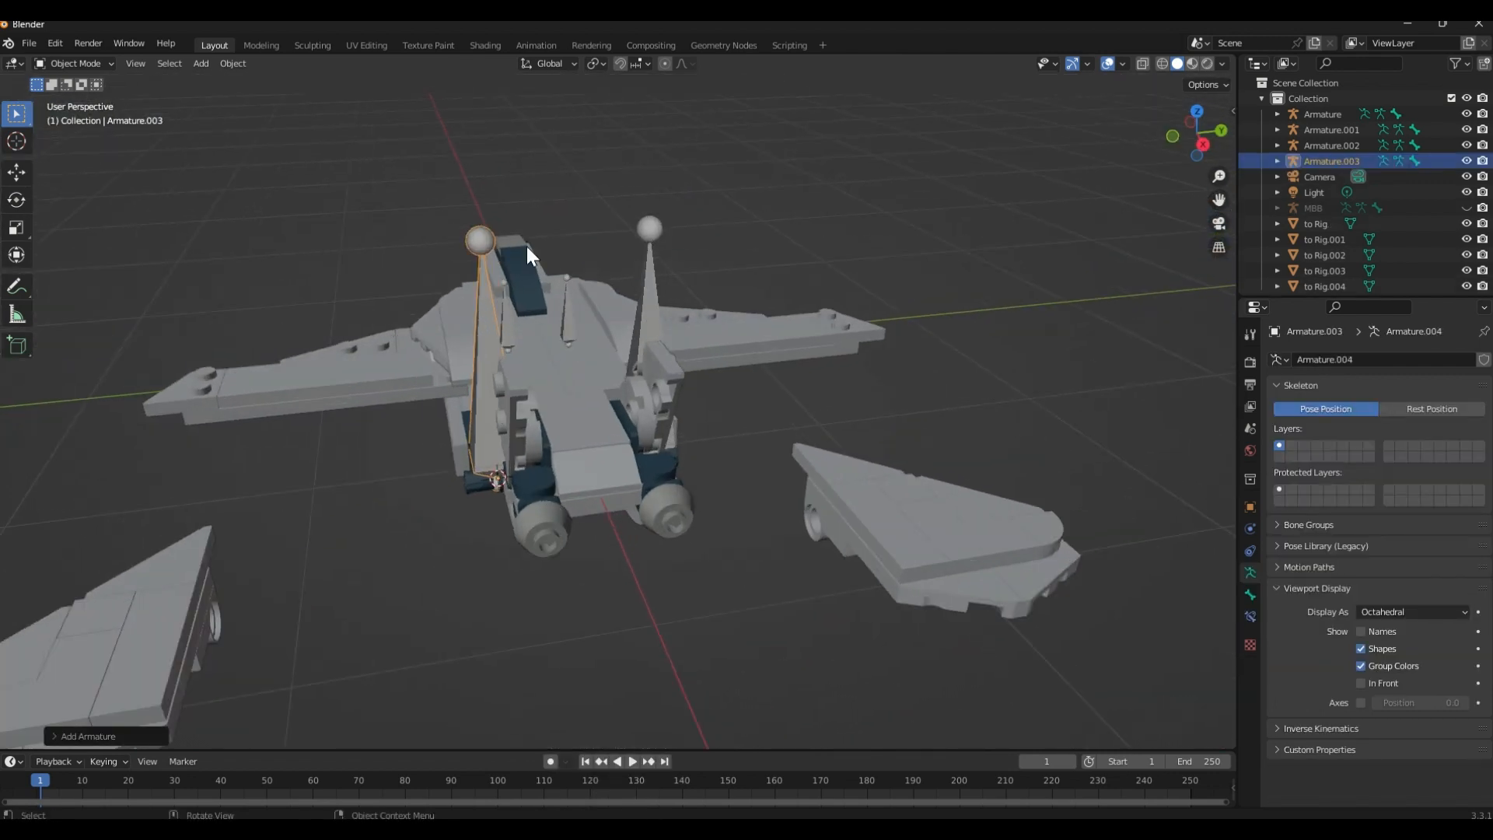
pyautogui.moveTo(706, 381); pyautogui.dragTo(705, 417, button='middle')
pyautogui.scroll(2, 683, 364)
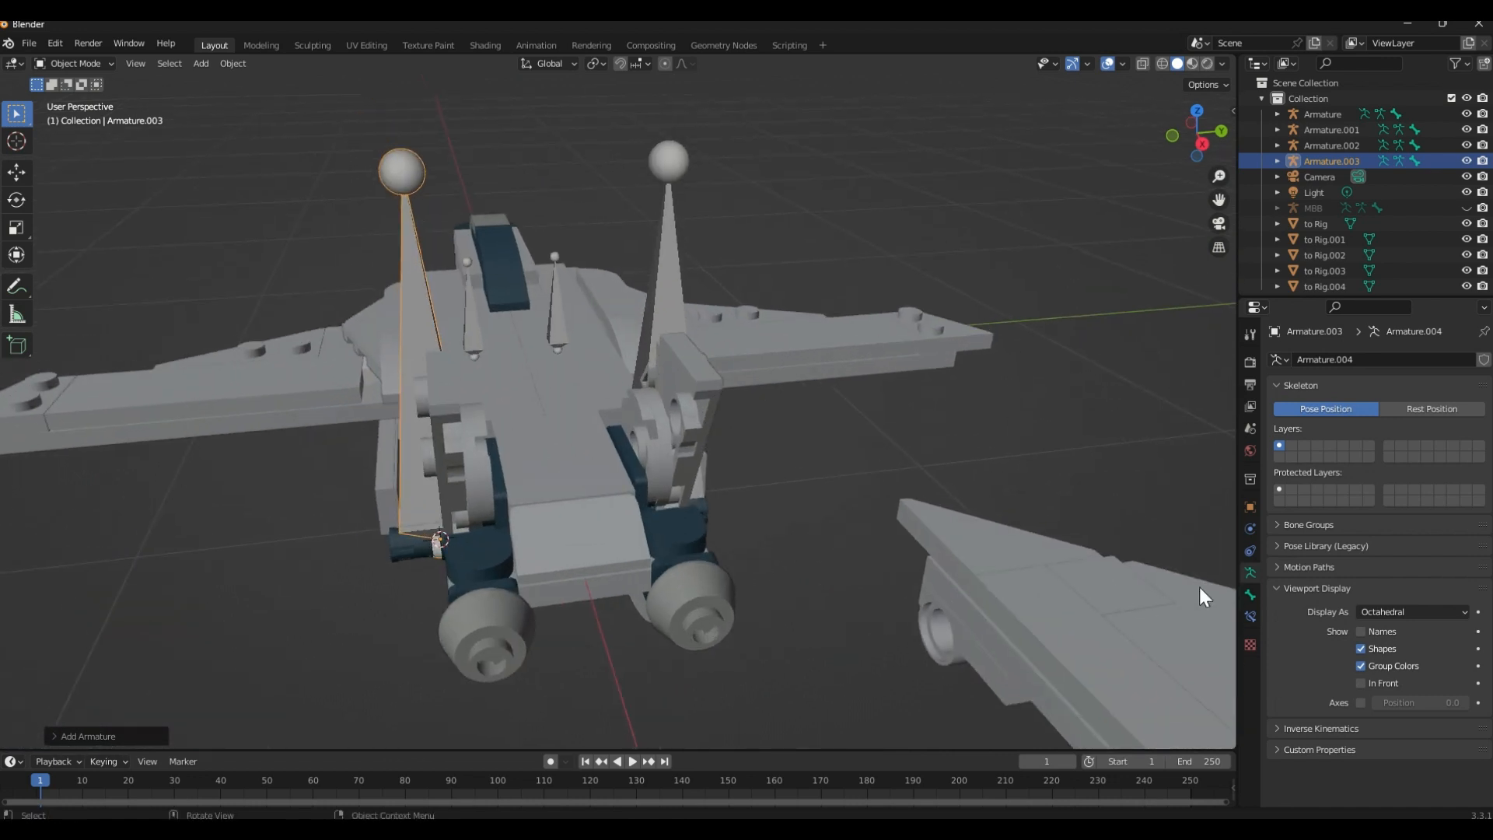
pyautogui.click(1362, 683)
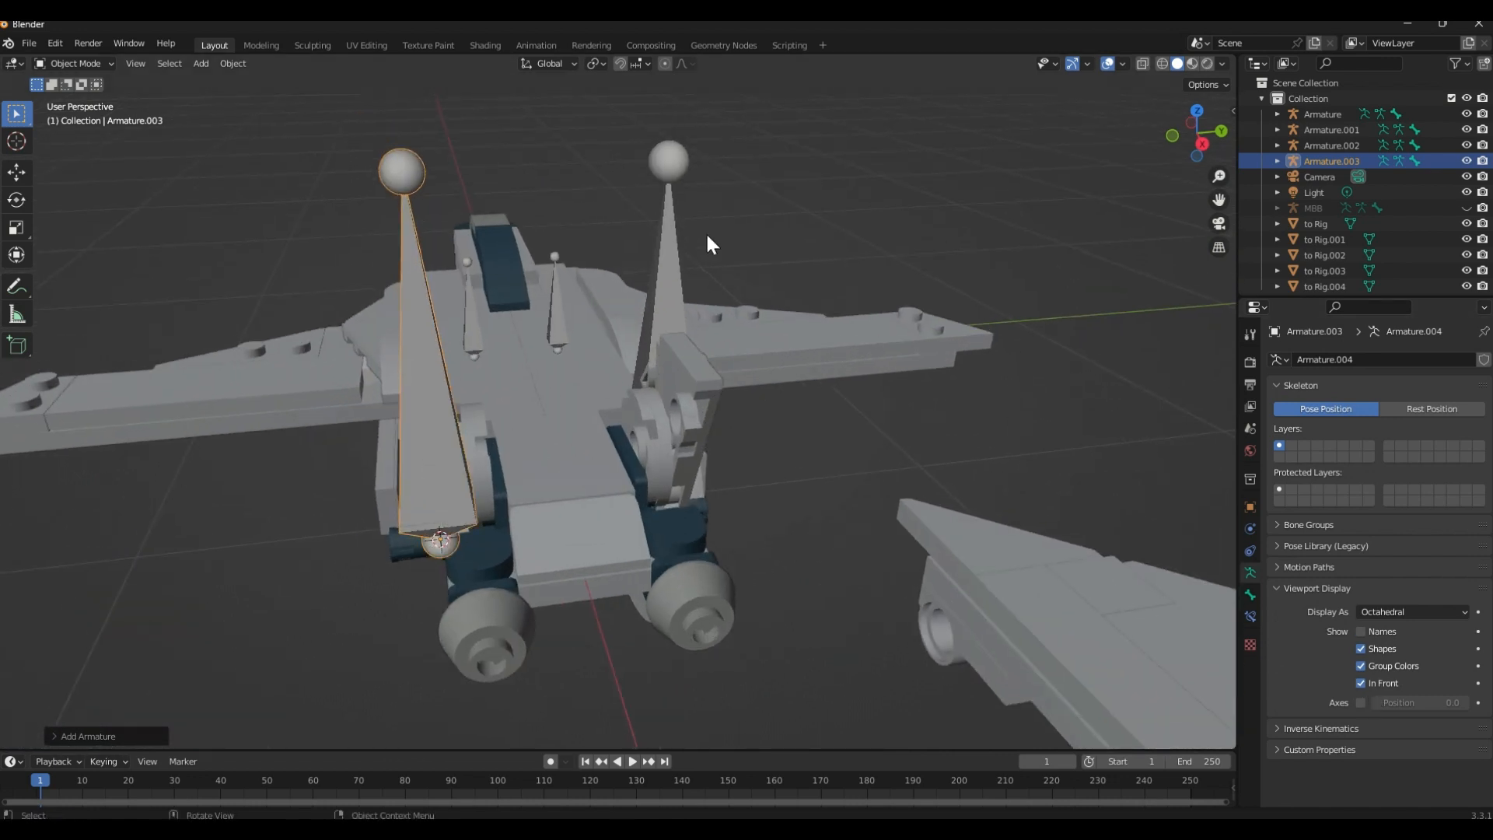
pyautogui.click(665, 268)
pyautogui.click(1362, 684)
pyautogui.moveTo(989, 473)
pyautogui.mouseDown(button='middle')
pyautogui.moveTo(927, 416)
pyautogui.moveTo(924, 450)
pyautogui.moveTo(873, 433)
pyautogui.moveTo(922, 424)
pyautogui.mouseUp(button='middle')
pyautogui.click(924, 450)
# Select the small Armature.001 wing armature on the far side of the body and open its name for editing
pyautogui.moveTo(580, 321); pyautogui.dragTo(800, 317, button='middle')
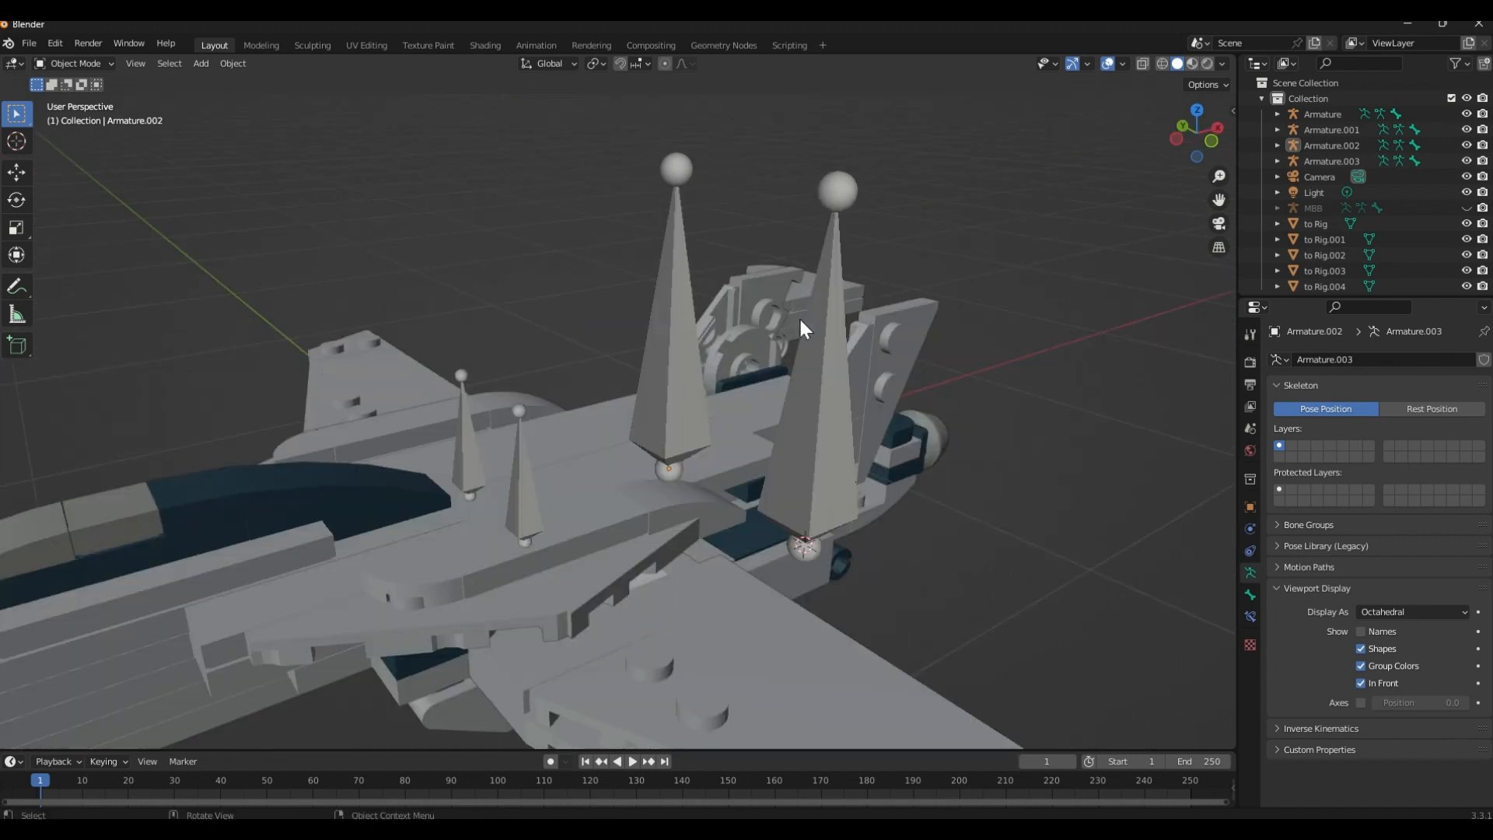
pyautogui.scroll(2, 794, 321)
pyautogui.moveTo(636, 349); pyautogui.dragTo(670, 336, button='middle')
pyautogui.click(590, 511)
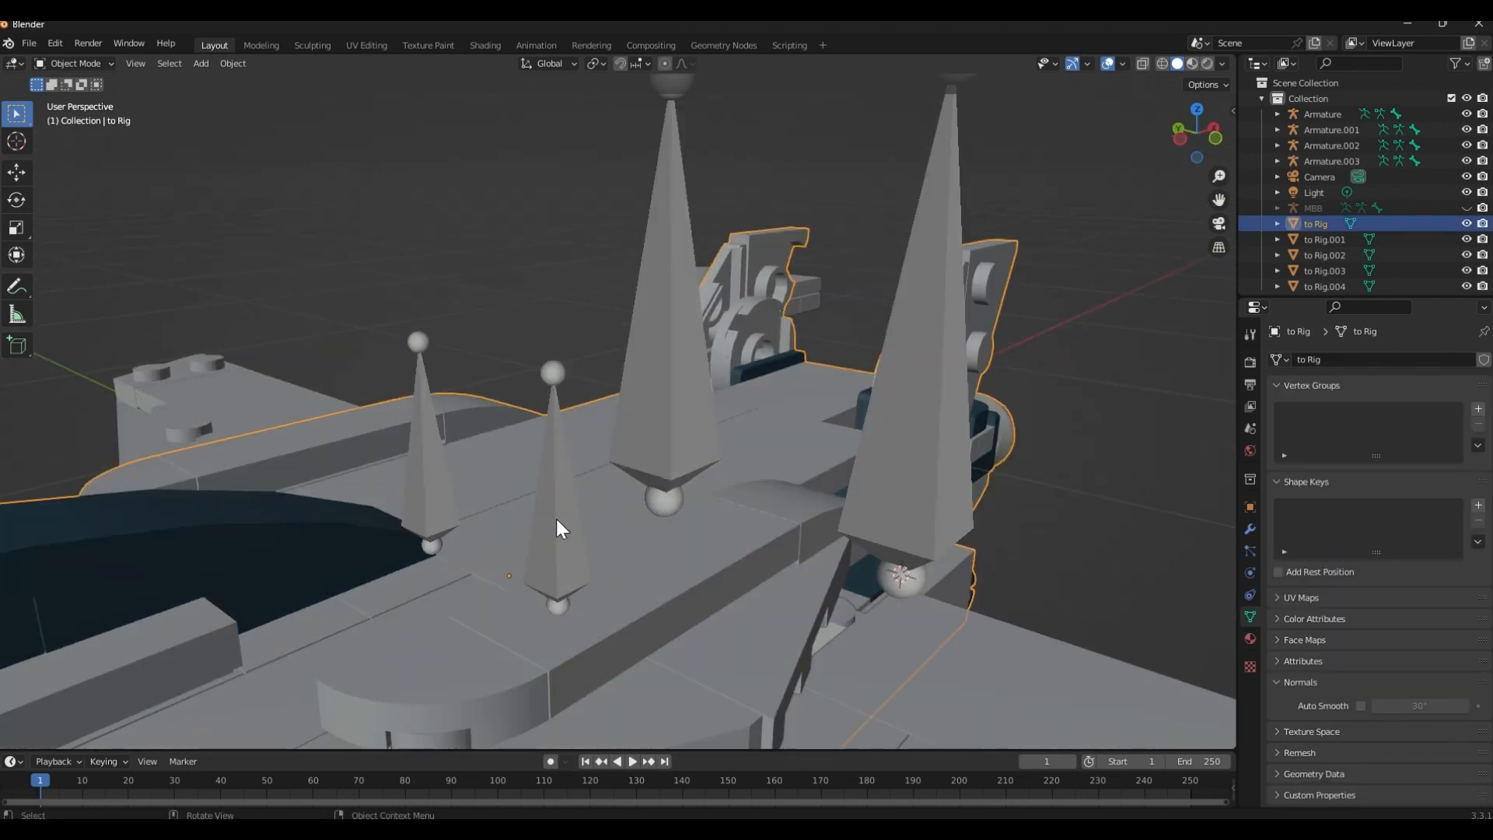
pyautogui.click(448, 498)
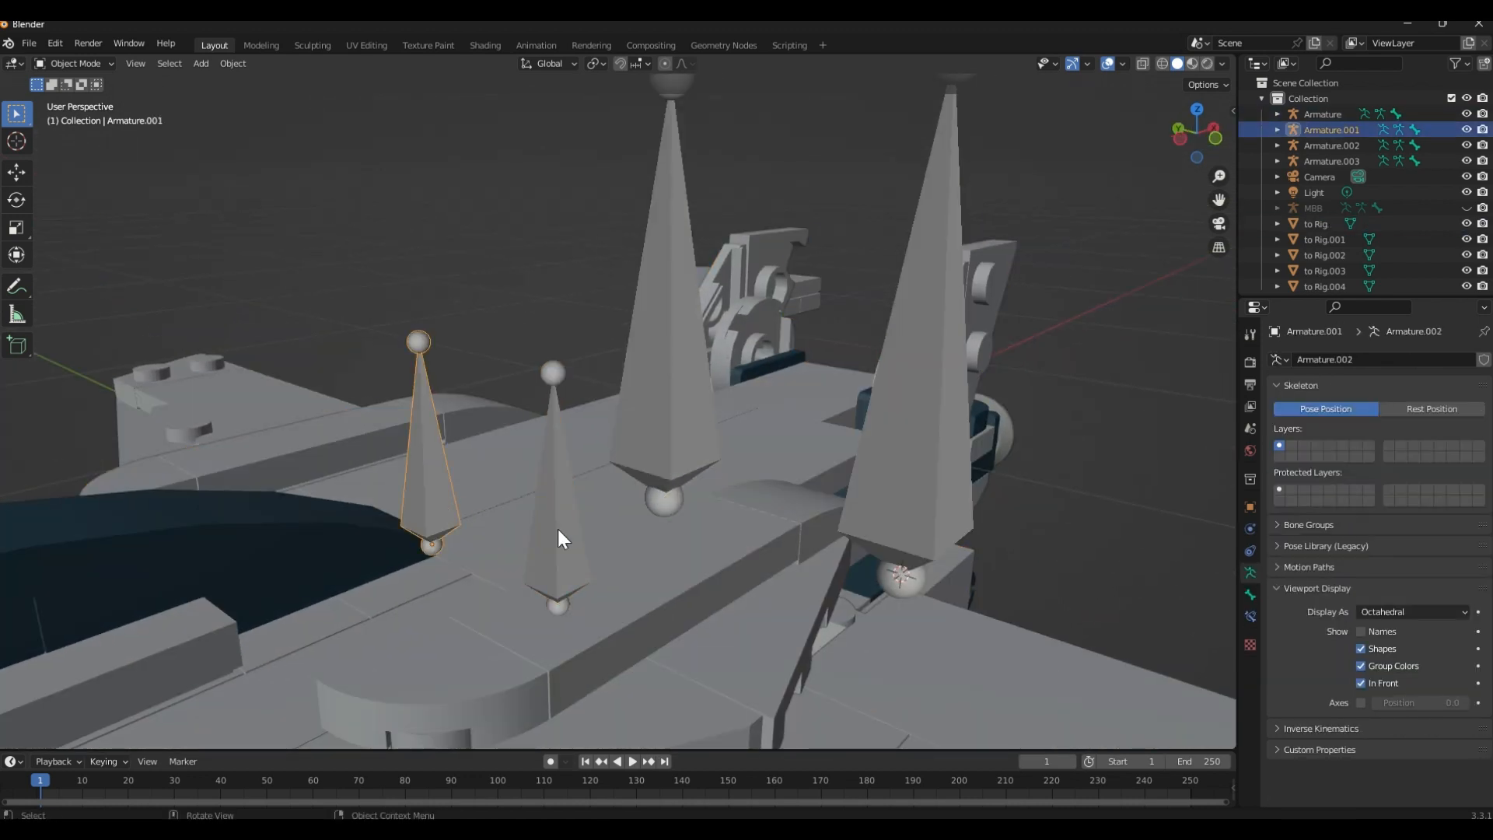
pyautogui.doubleClick(1321, 129)
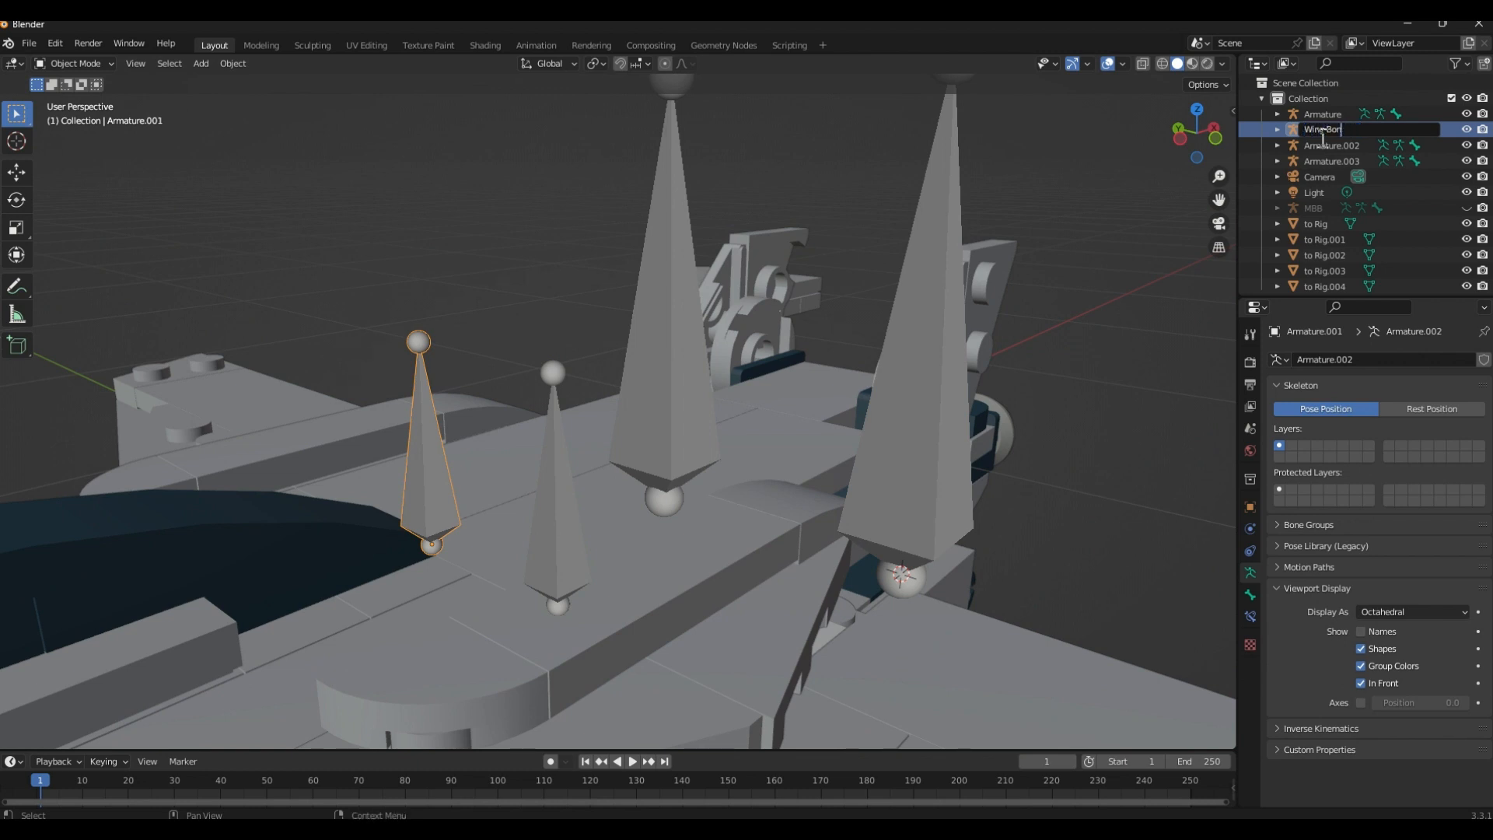
# Name the far wing armature "Wing Bone Right" and rename the other small wing armature to "Wing Bone Left"
pyautogui.write('Wing Bone Right')
pyautogui.press('Return')
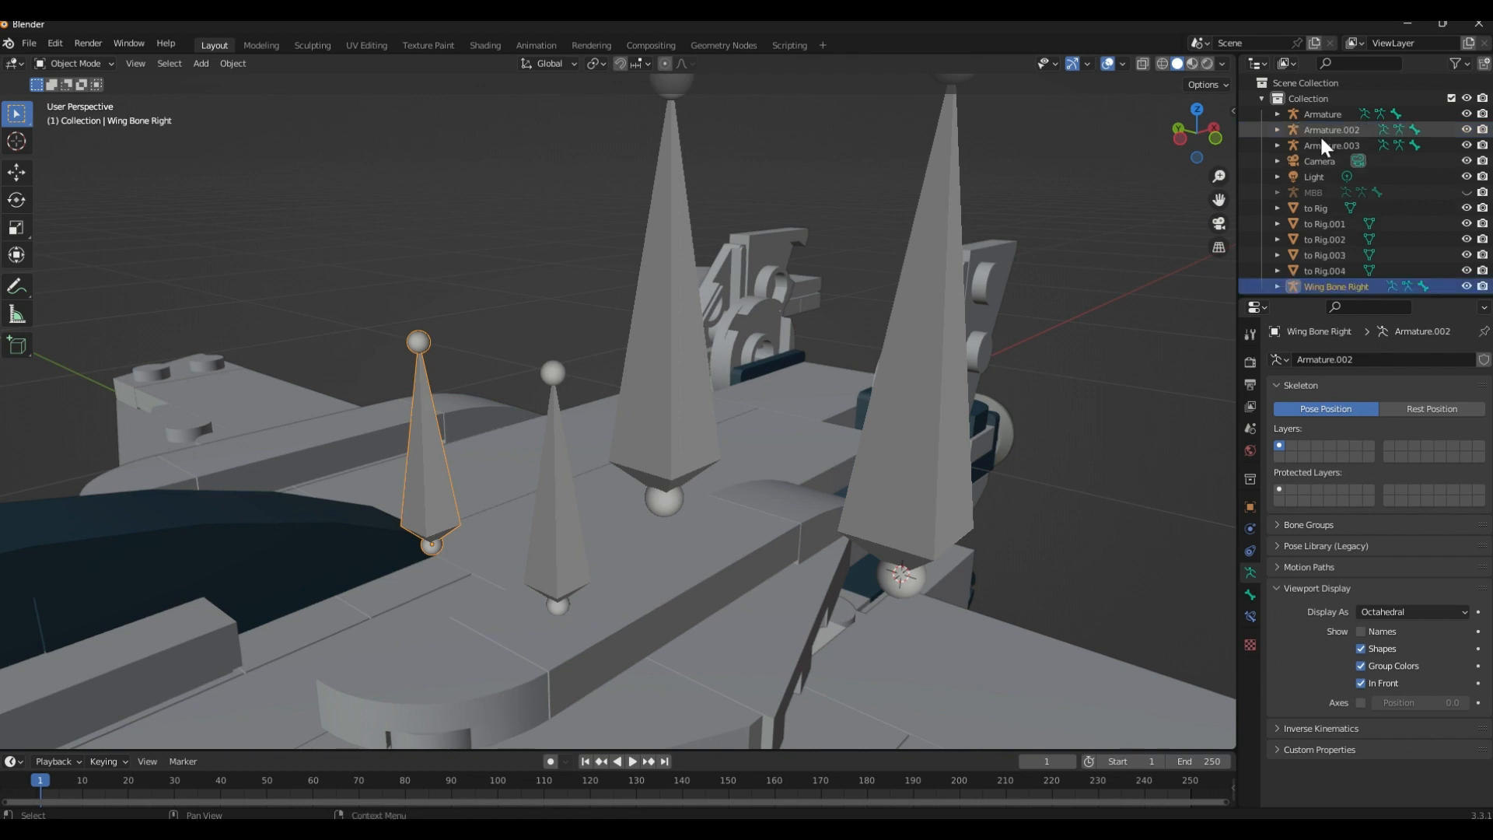
pyautogui.click(554, 551)
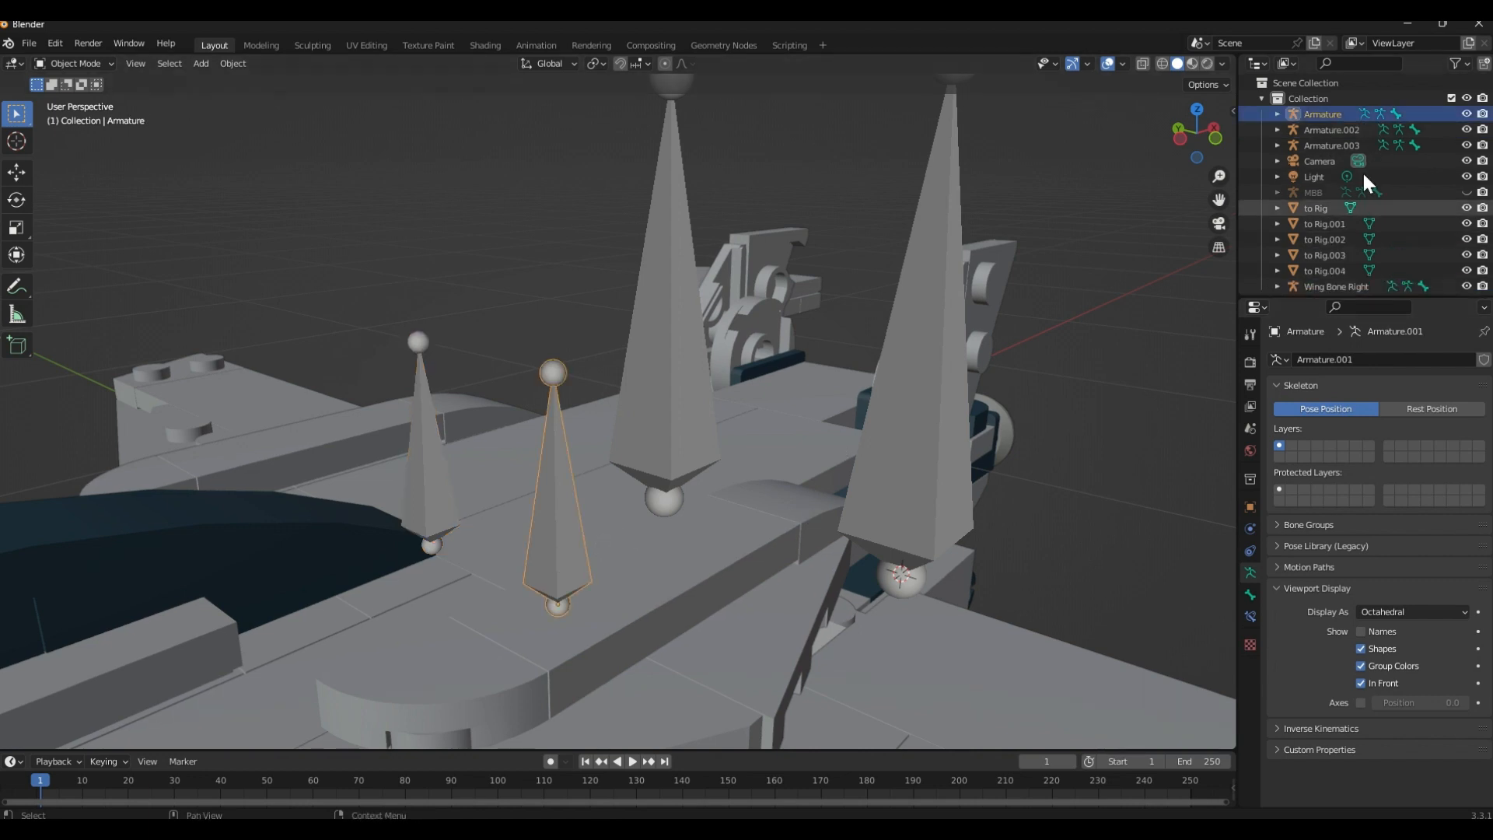
pyautogui.doubleClick(1334, 113)
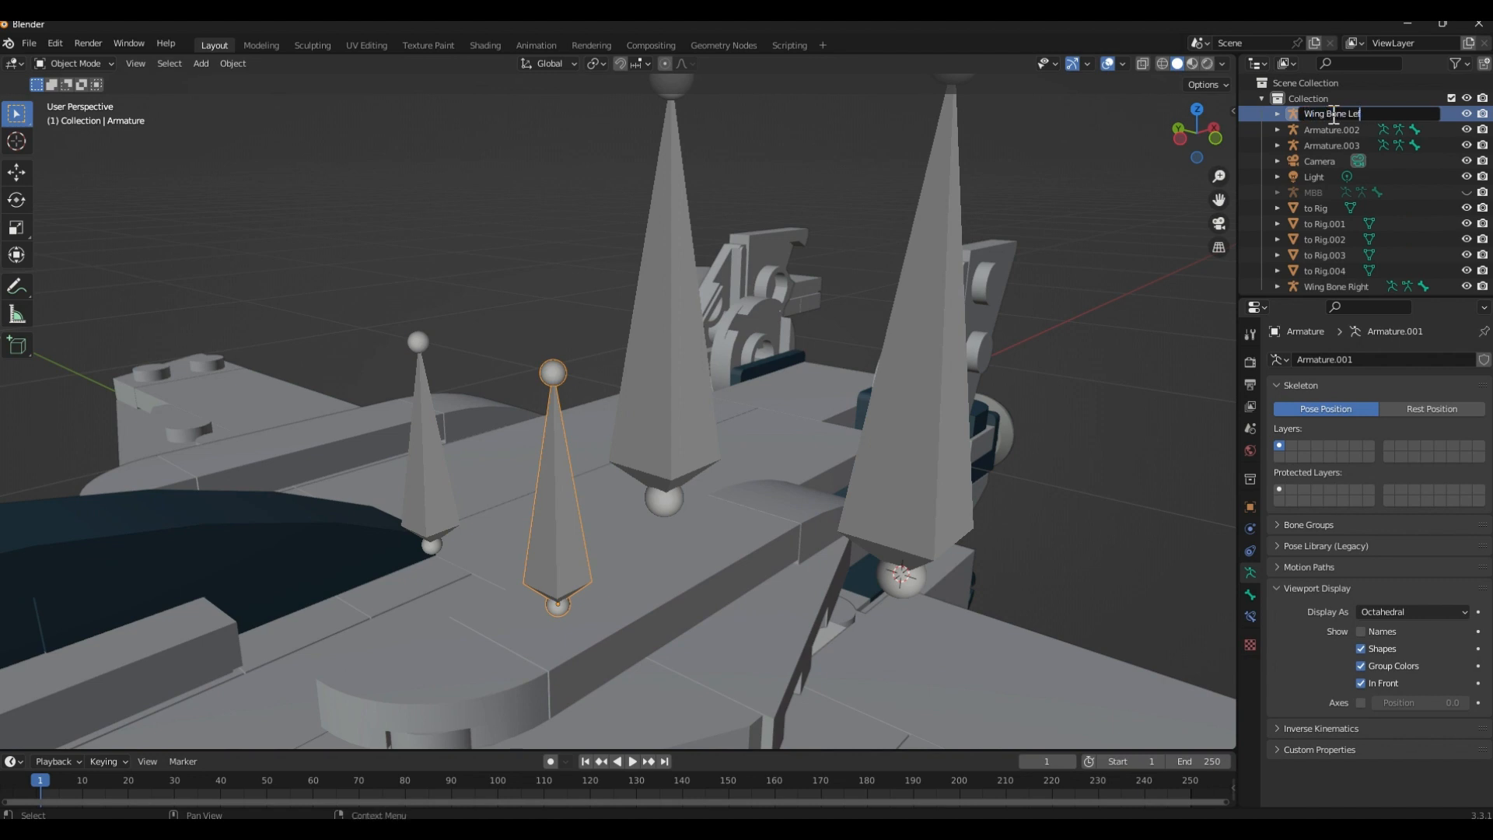
pyautogui.write('Wing Bone Left')
pyautogui.press('Return')
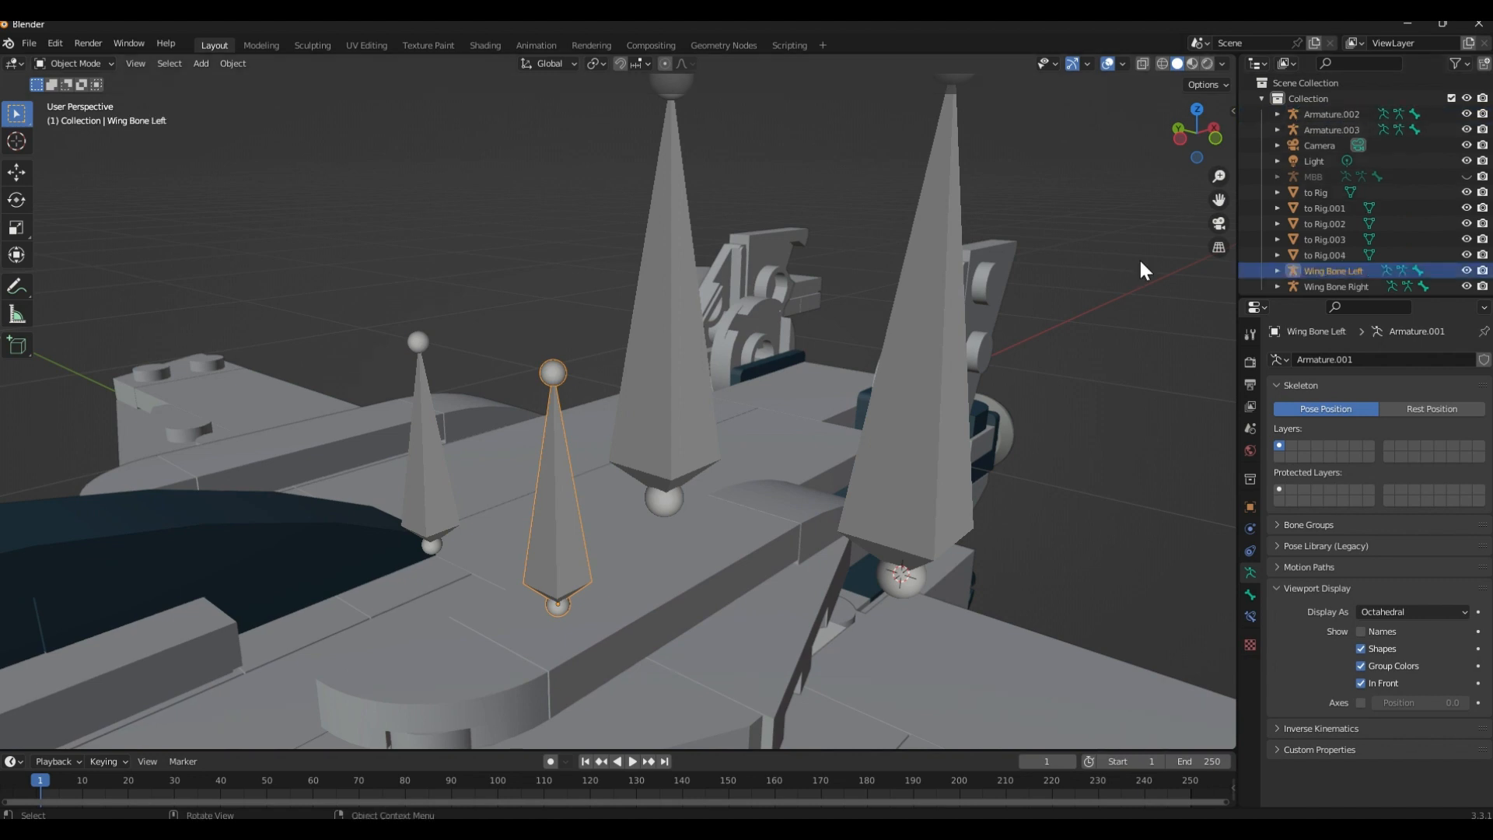
# Hide both wing armatures, Wing Bone Left and Wing Bone Right, in the viewport
pyautogui.press('h')
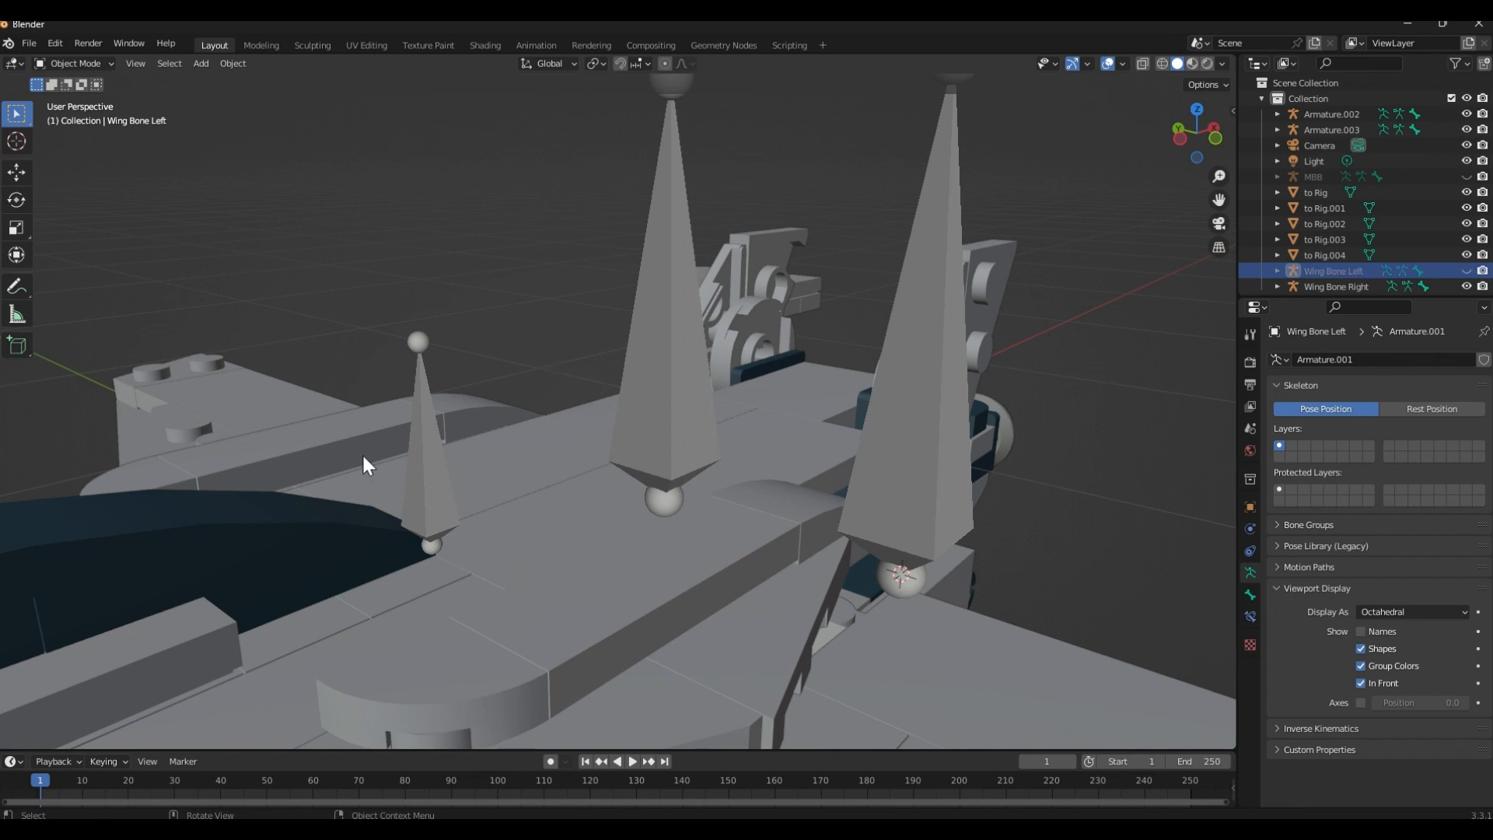
pyautogui.click(417, 475)
pyautogui.press('h')
# Select both tall rear armatures, Armature.003 and Armature.002, and enter Edit Mode on them together
pyautogui.moveTo(436, 298); pyautogui.dragTo(383, 377, button='middle')
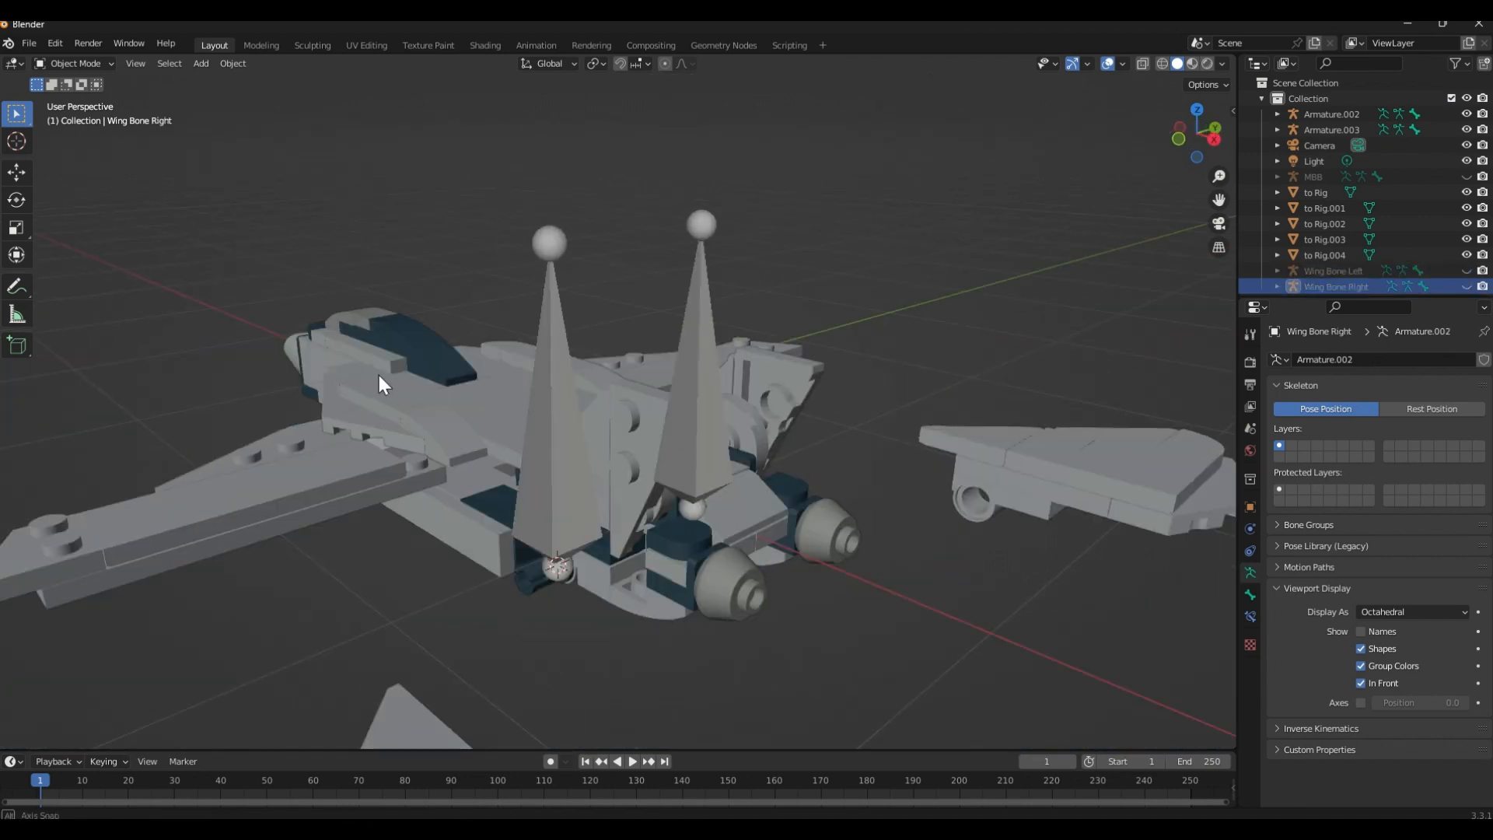
pyautogui.click(521, 402)
pyautogui.moveTo(740, 394); pyautogui.dragTo(748, 351, button='middle')
pyautogui.click(484, 320)
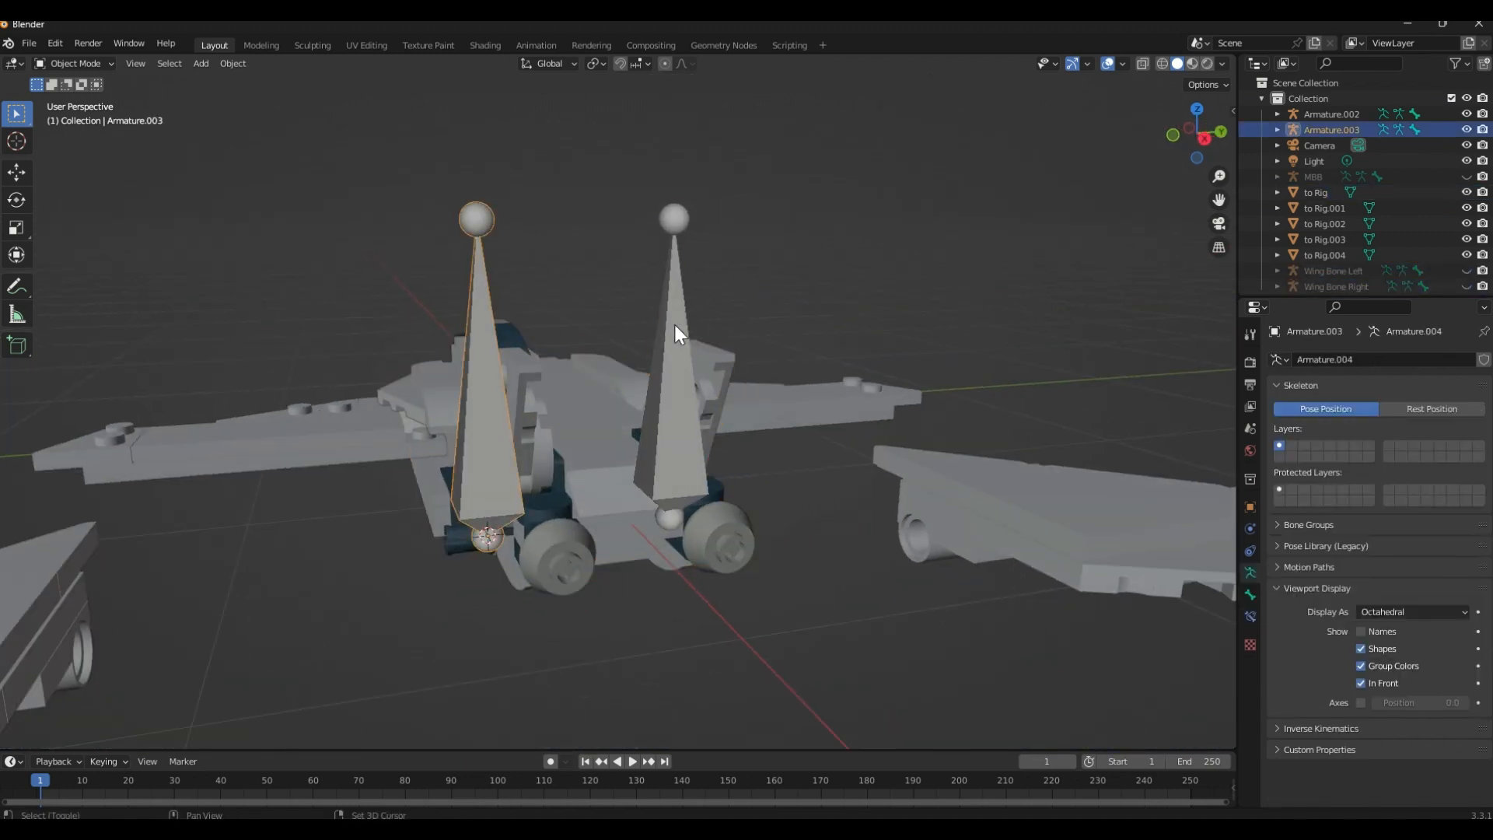
pyautogui.keyDown('shift'); pyautogui.click(674, 324); pyautogui.keyUp('shift')
pyautogui.scroll(5, 781, 479)
pyautogui.press('Tab')
pyautogui.scroll(-4, 754, 437)
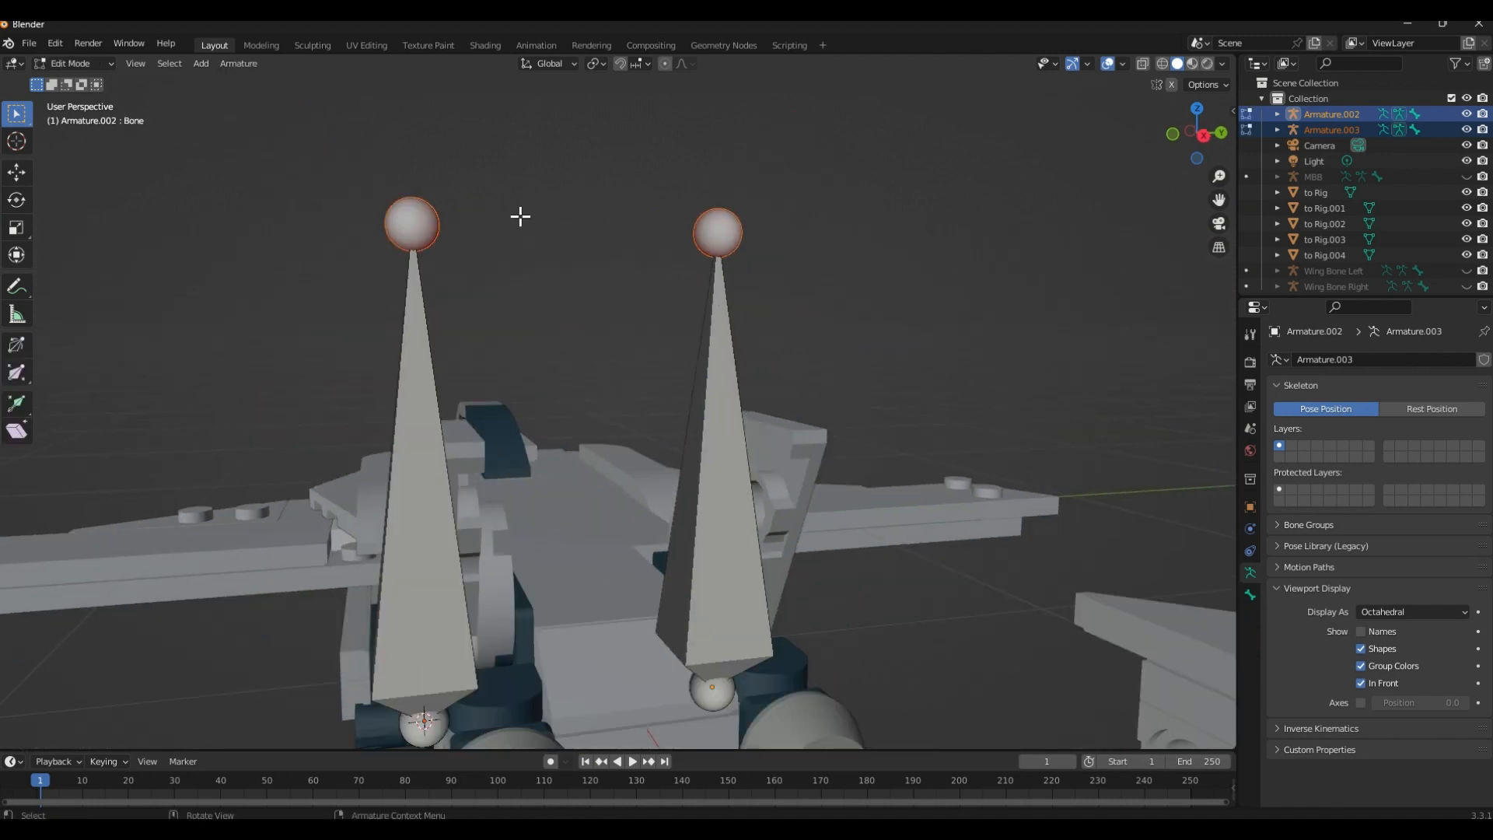
# Shorten both rear bones by lowering their tips about 0.6 m along global Z, and return to Object Mode
pyautogui.press('g')
pyautogui.press('z')
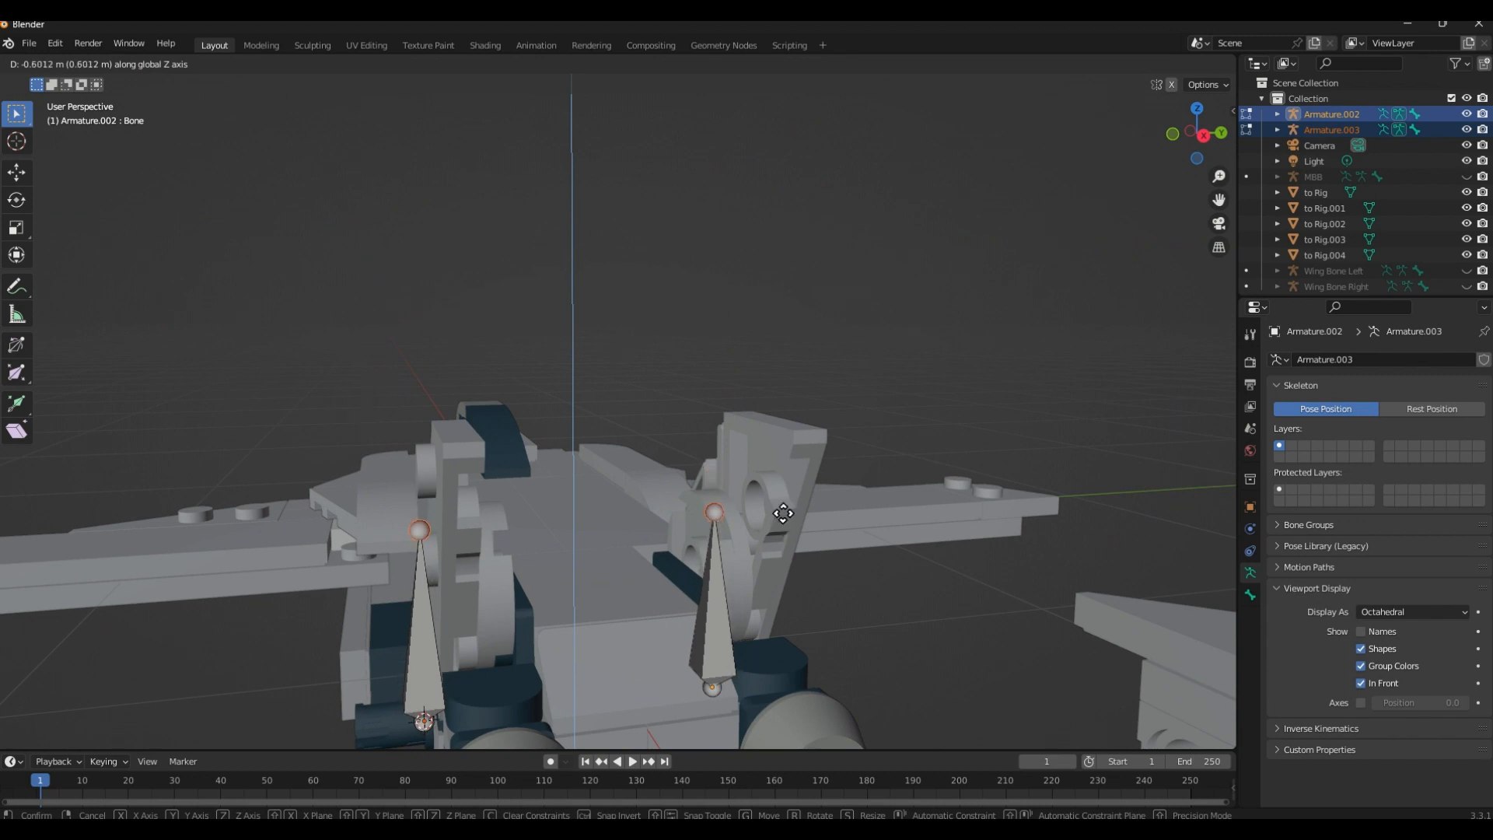
pyautogui.click(781, 520)
pyautogui.moveTo(763, 507); pyautogui.dragTo(908, 502, button='middle')
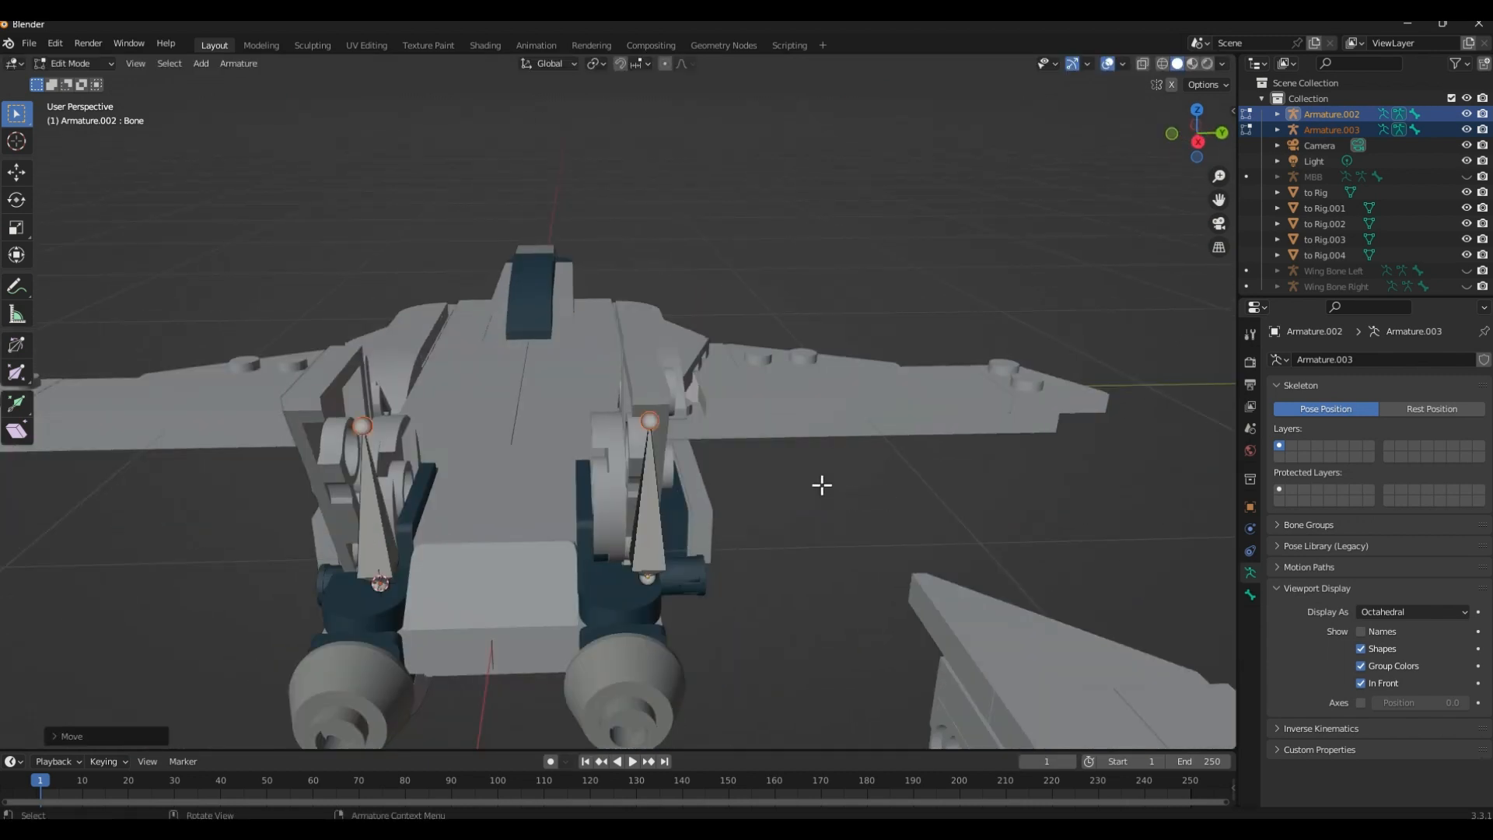
pyautogui.moveTo(822, 485)
pyautogui.mouseDown(button='middle')
pyautogui.moveTo(852, 515)
pyautogui.moveTo(814, 511)
pyautogui.mouseUp(button='middle')
pyautogui.press('Tab')
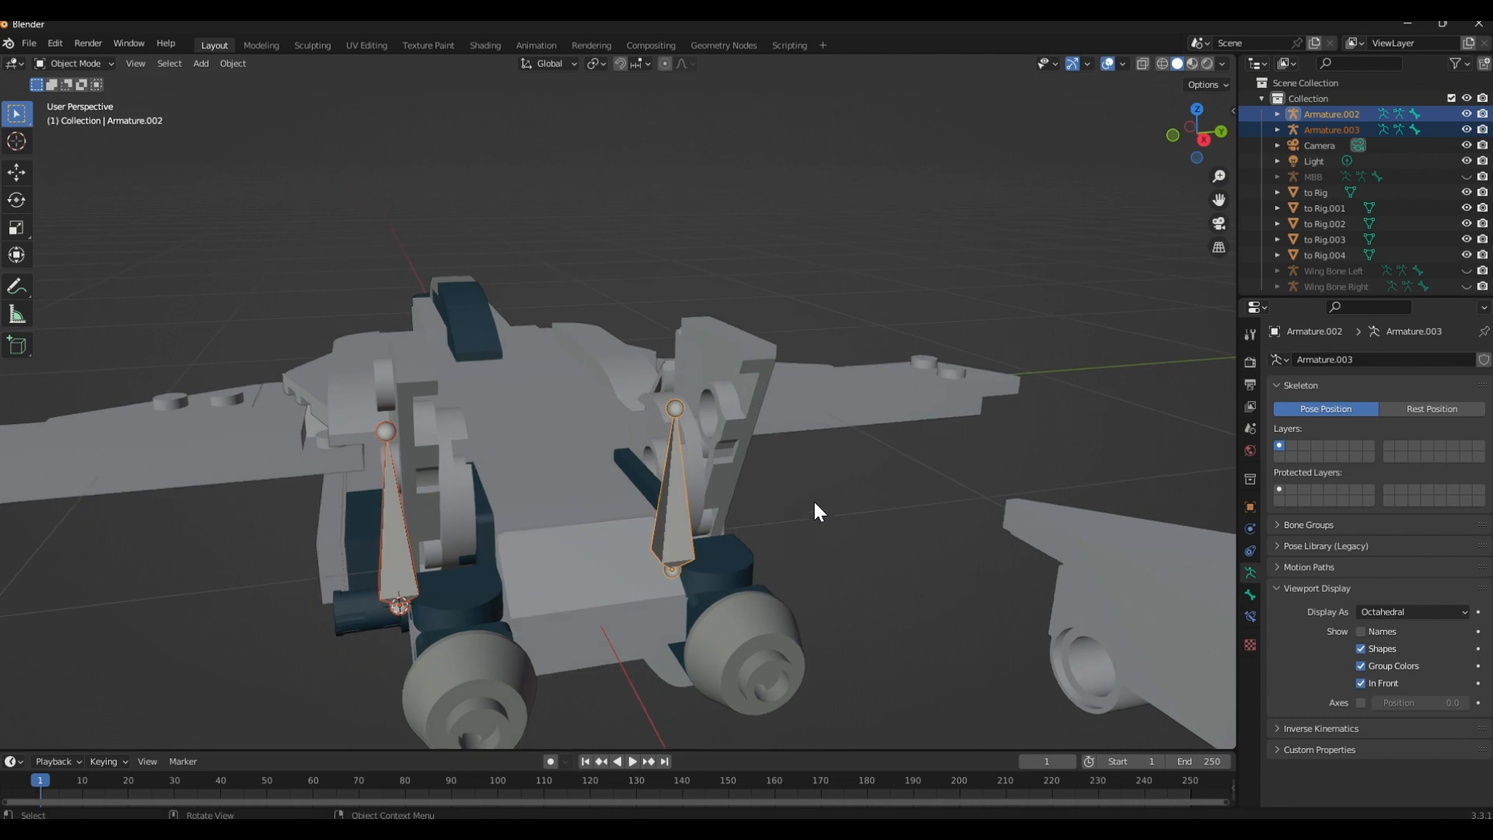
# Try rotating Armature.003 by -90° around the global X axis
pyautogui.click(383, 445)
pyautogui.moveTo(382, 445); pyautogui.dragTo(464, 417, button='middle')
pyautogui.press('r')
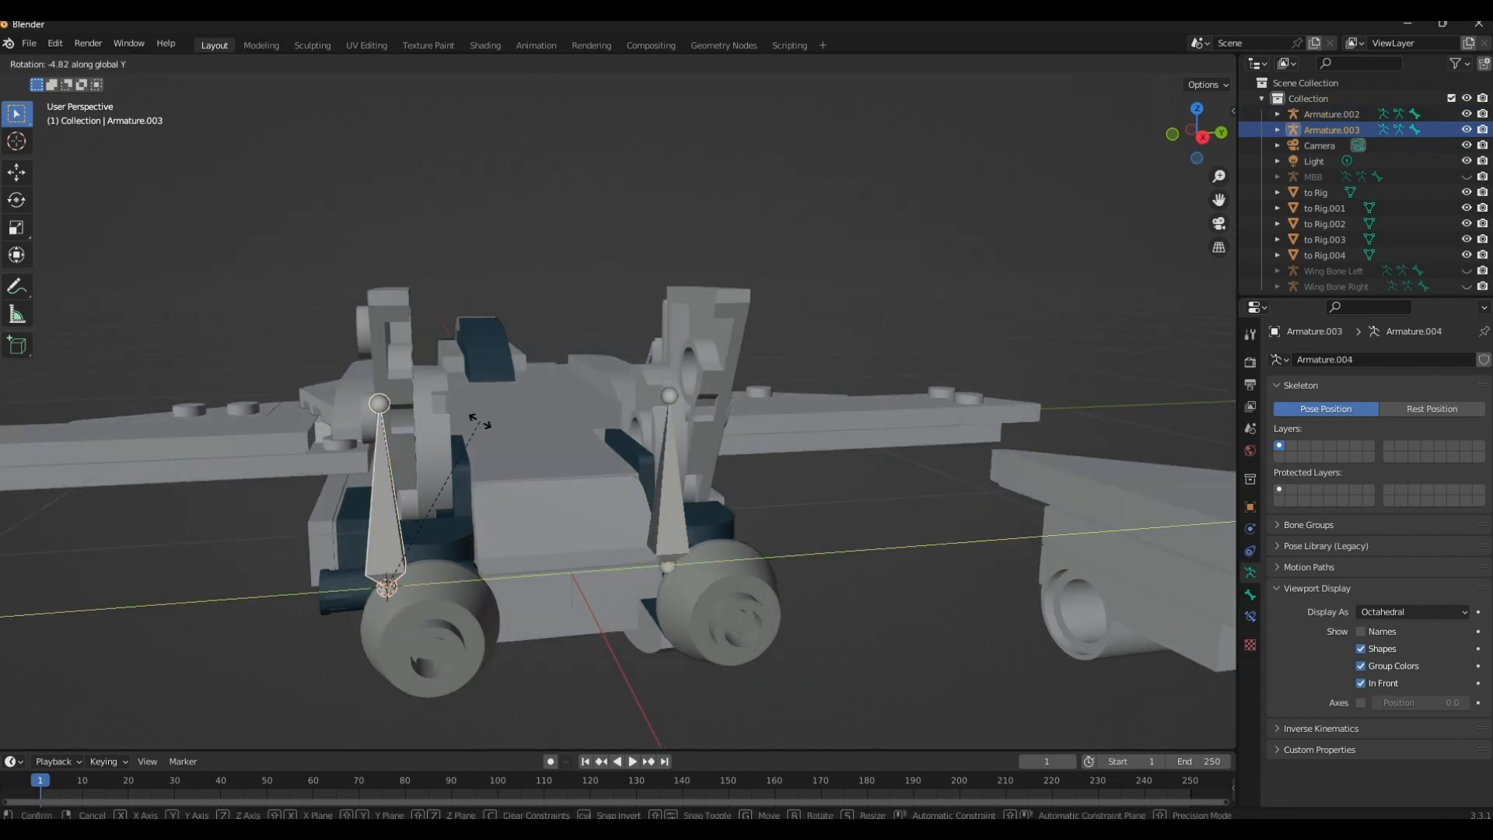
pyautogui.press('x')
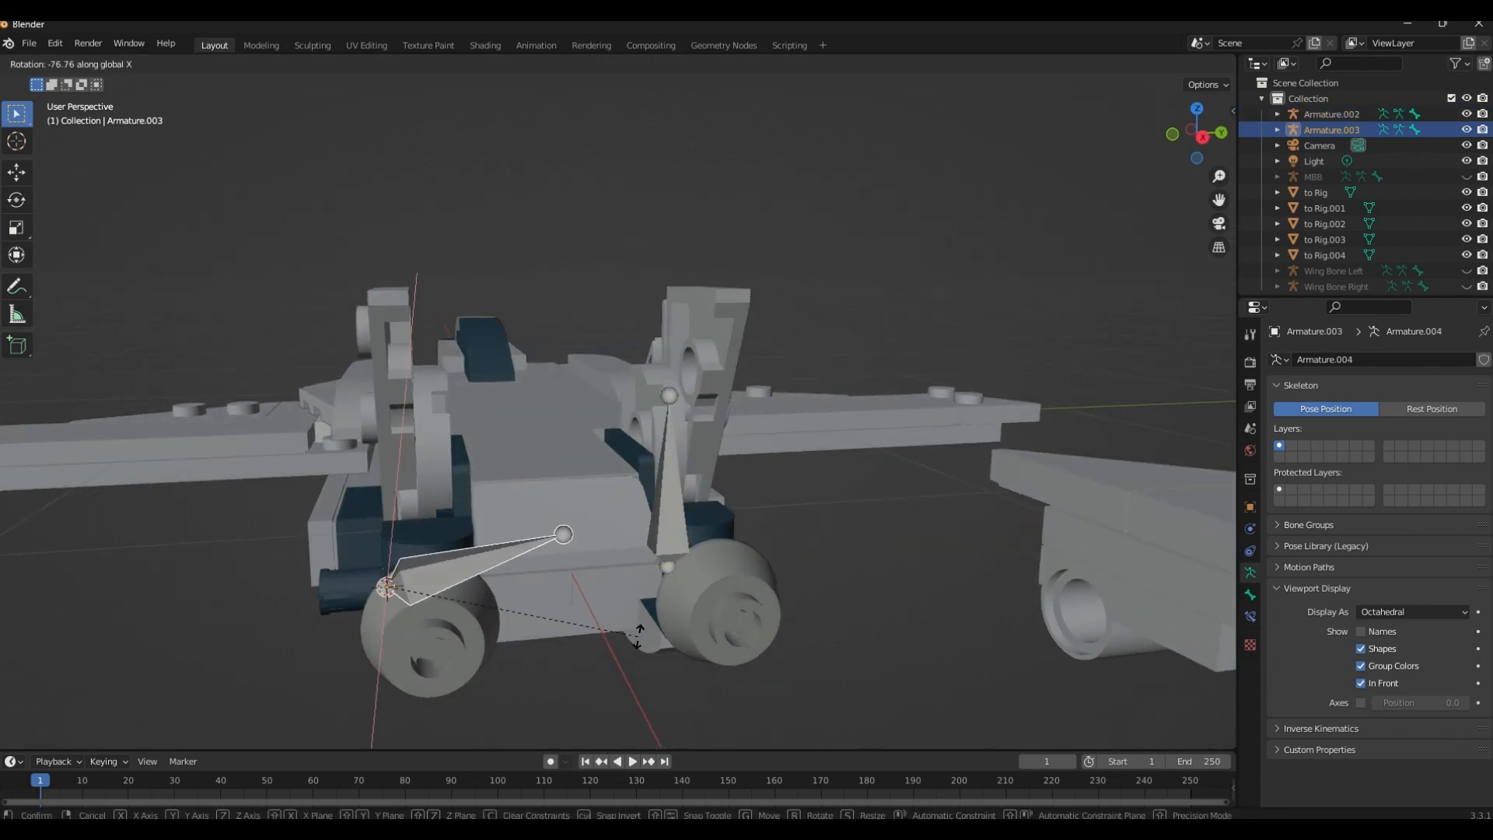
pyautogui.write('-90')
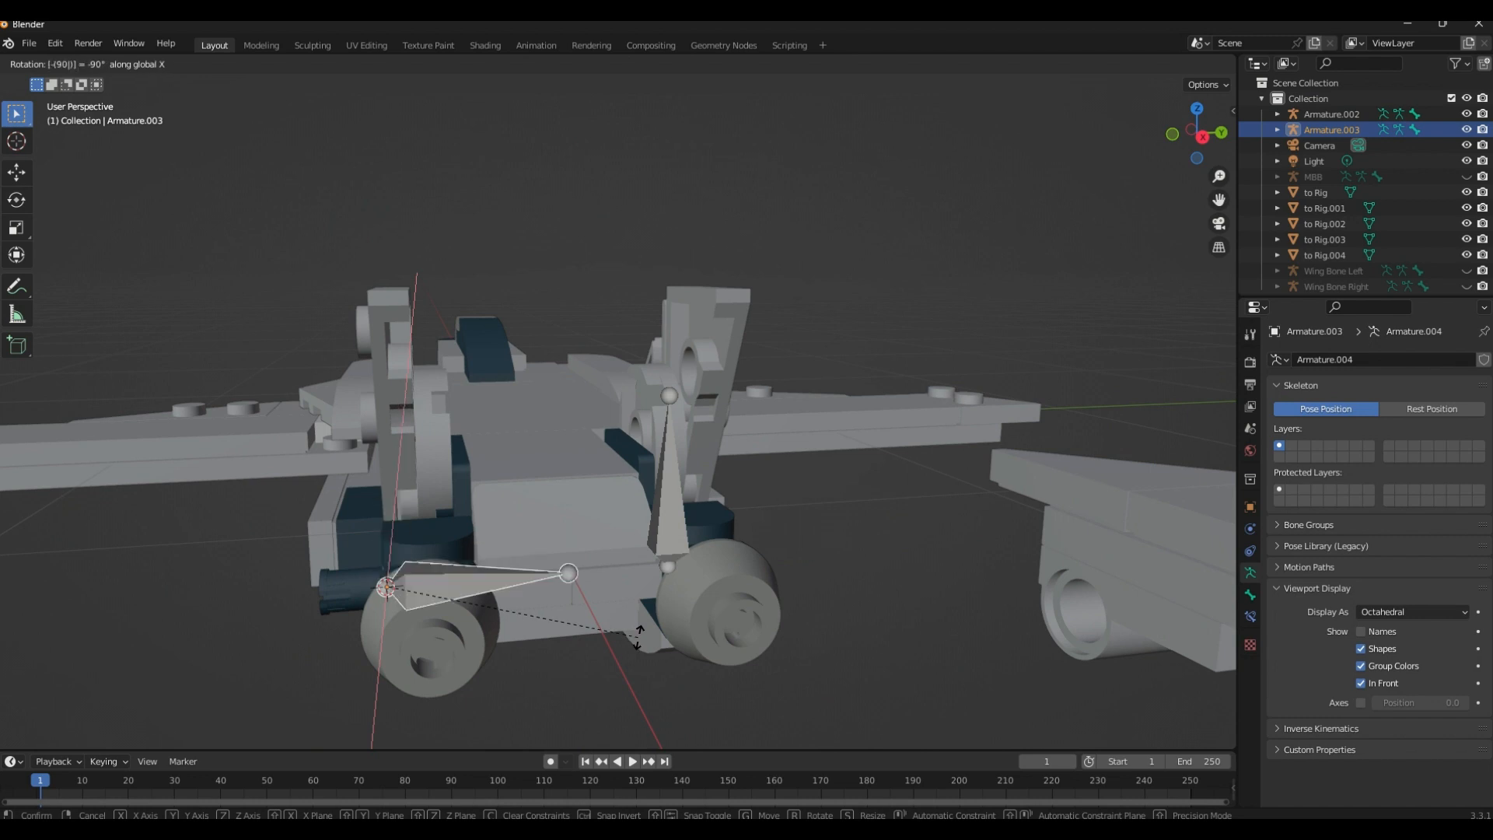
pyautogui.press('Return')
# Try rotating Armature.002 by 90° around the global X axis
pyautogui.click(669, 537)
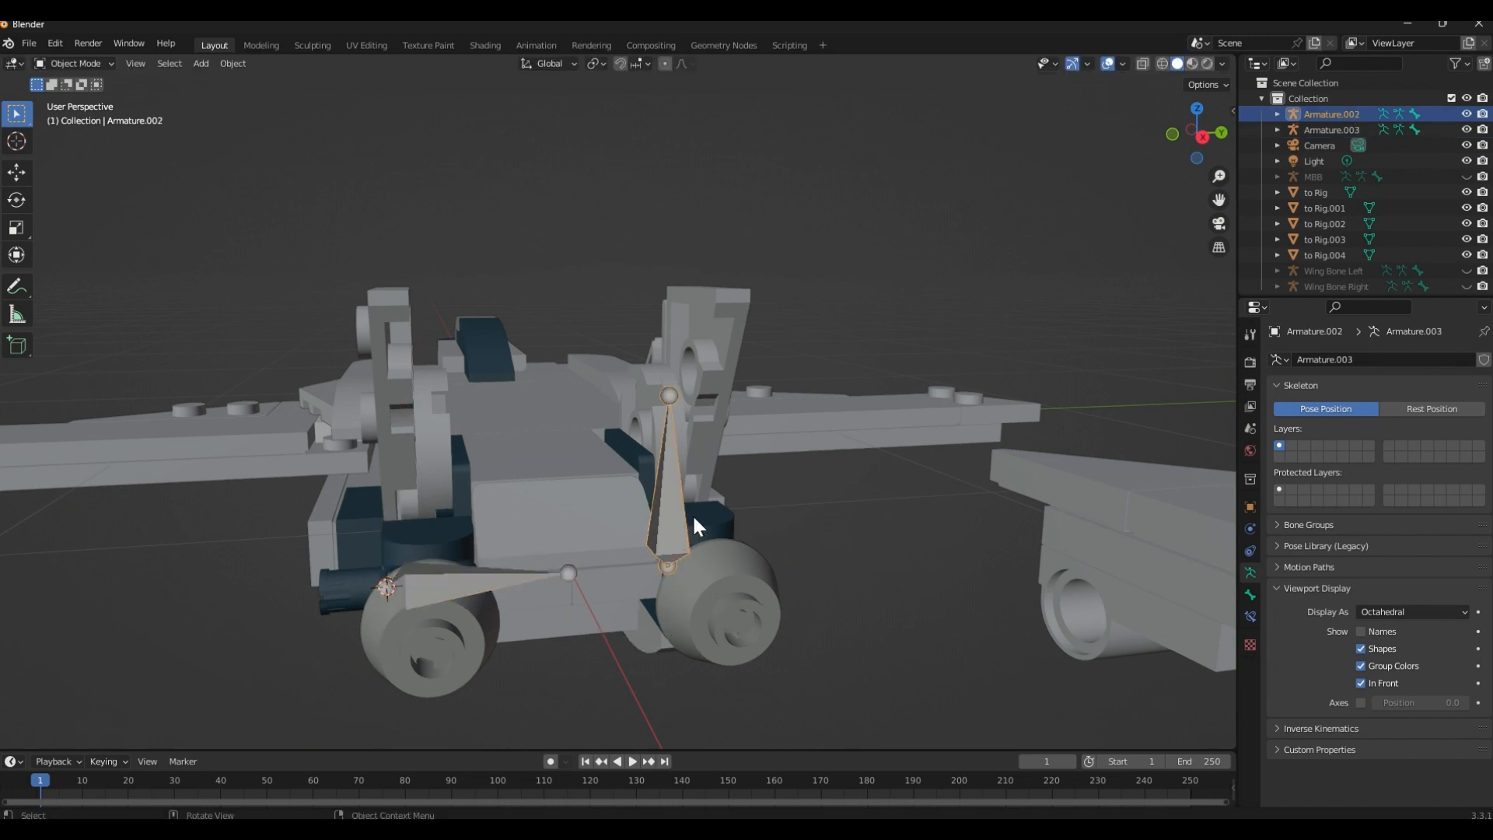
pyautogui.press('r')
pyautogui.write('x')
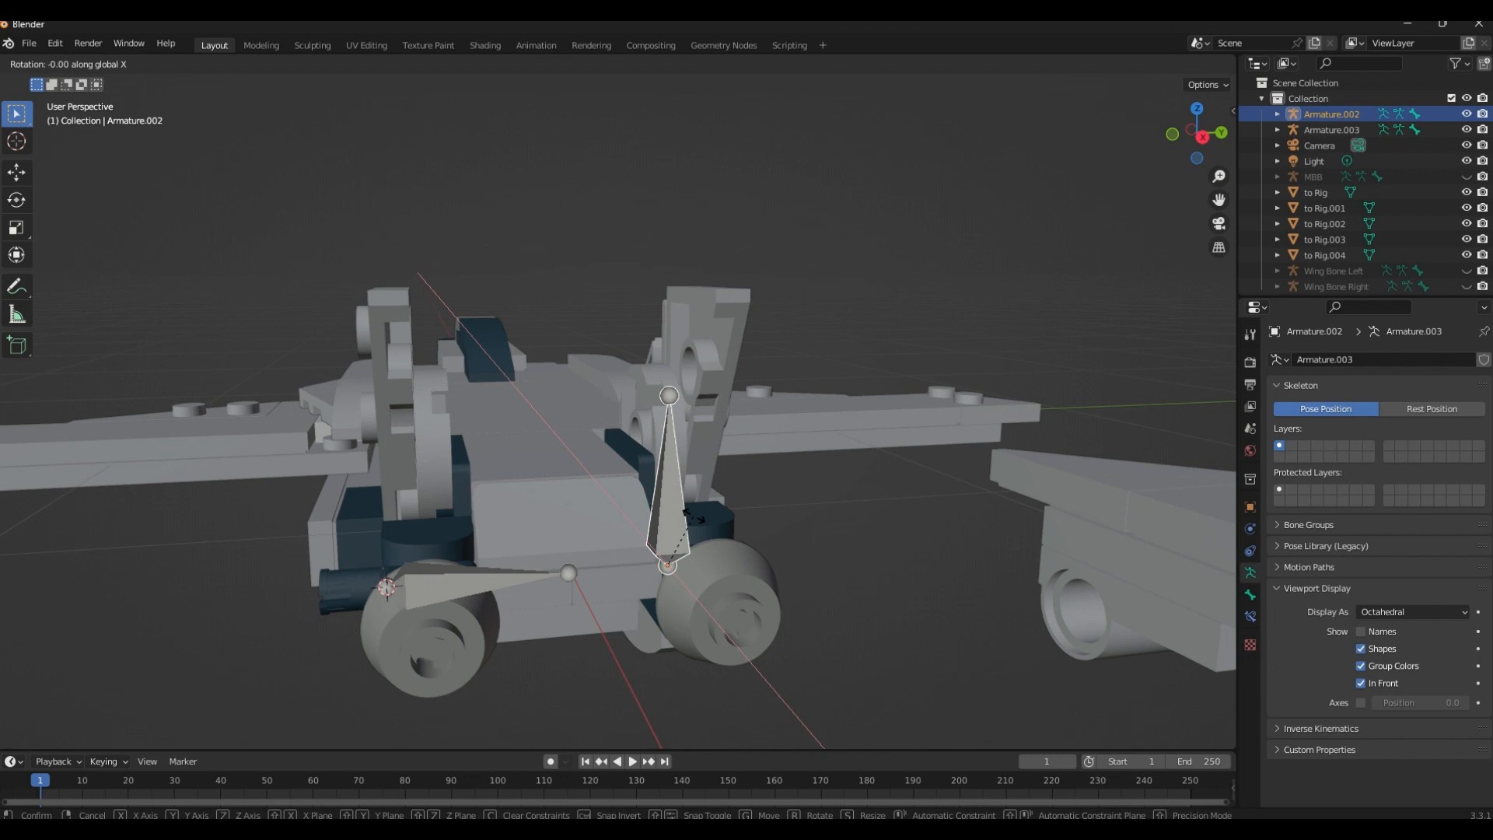
pyautogui.write('90')
pyautogui.press('Return')
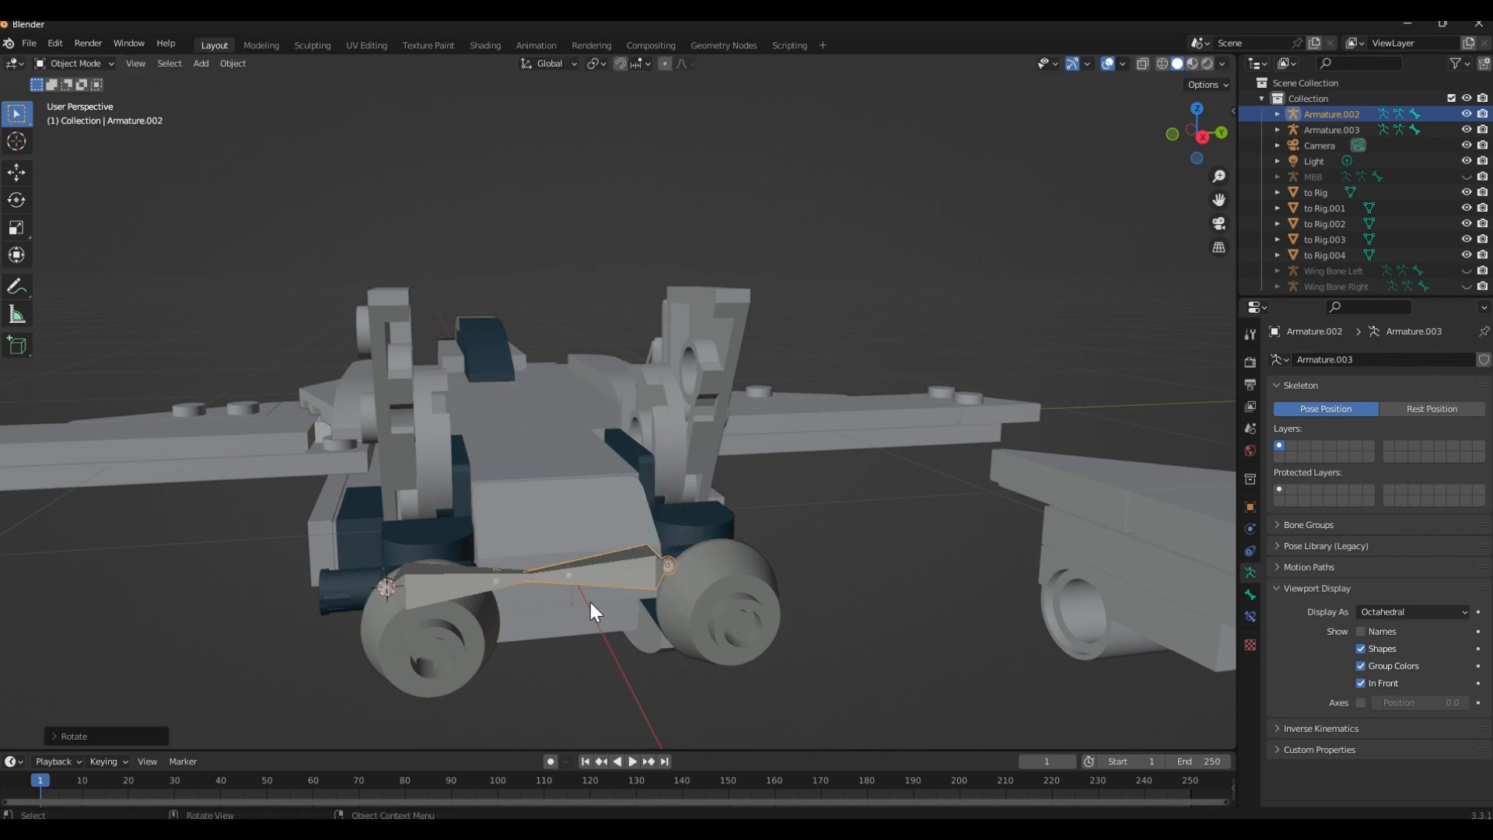
# Undo the rotations of both rear armatures, back to Armature.003 being selected
pyautogui.hotkey('ctrl', 'z')
pyautogui.hotkey('ctrl', 'z')
pyautogui.hotkey('ctrl', 'z')
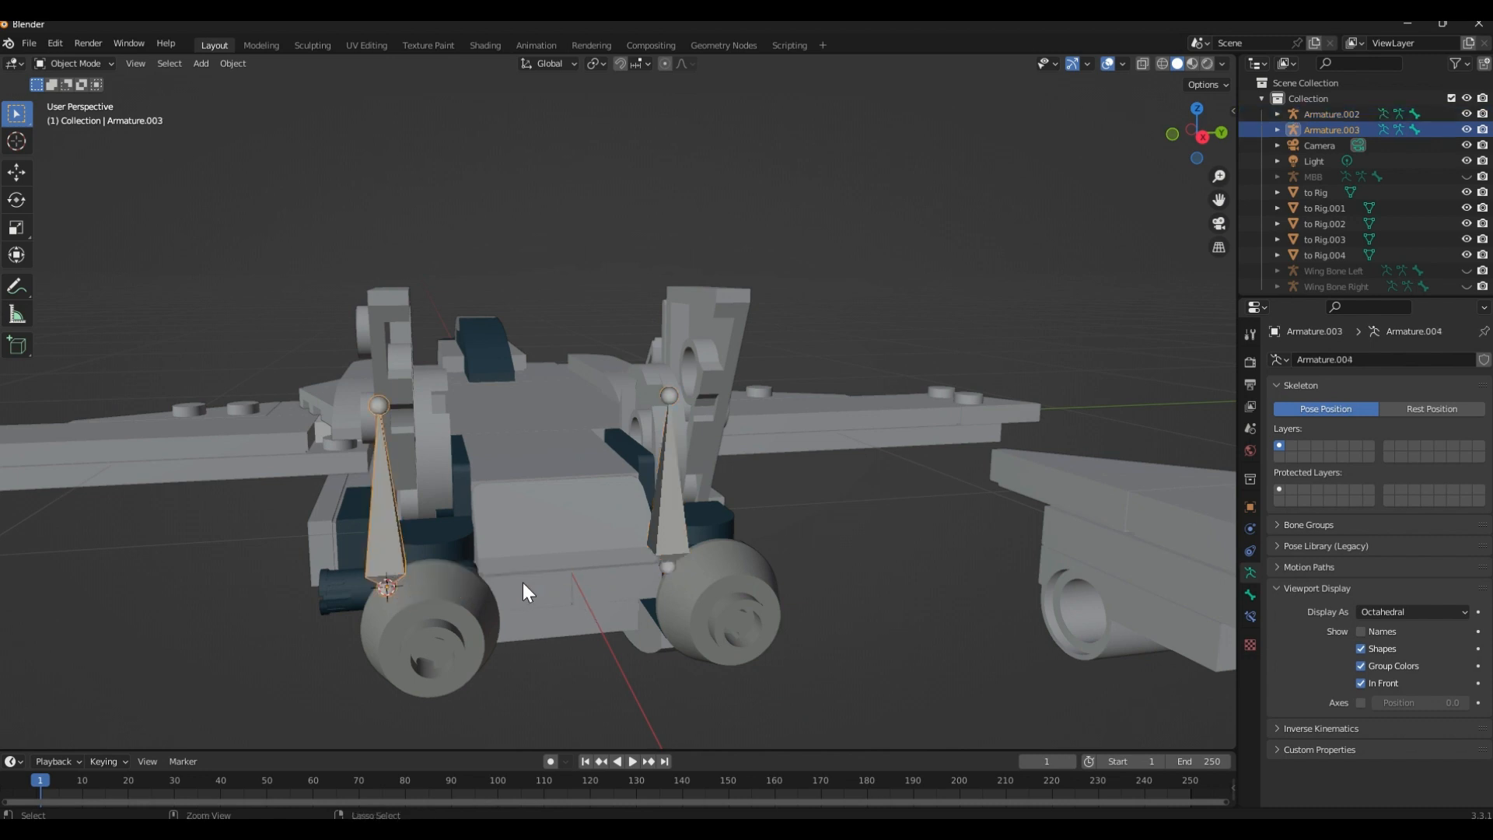
# Rotate Armature.003 by 90° around the global X axis so it points outward from the body
pyautogui.press('r')
pyautogui.write('x')
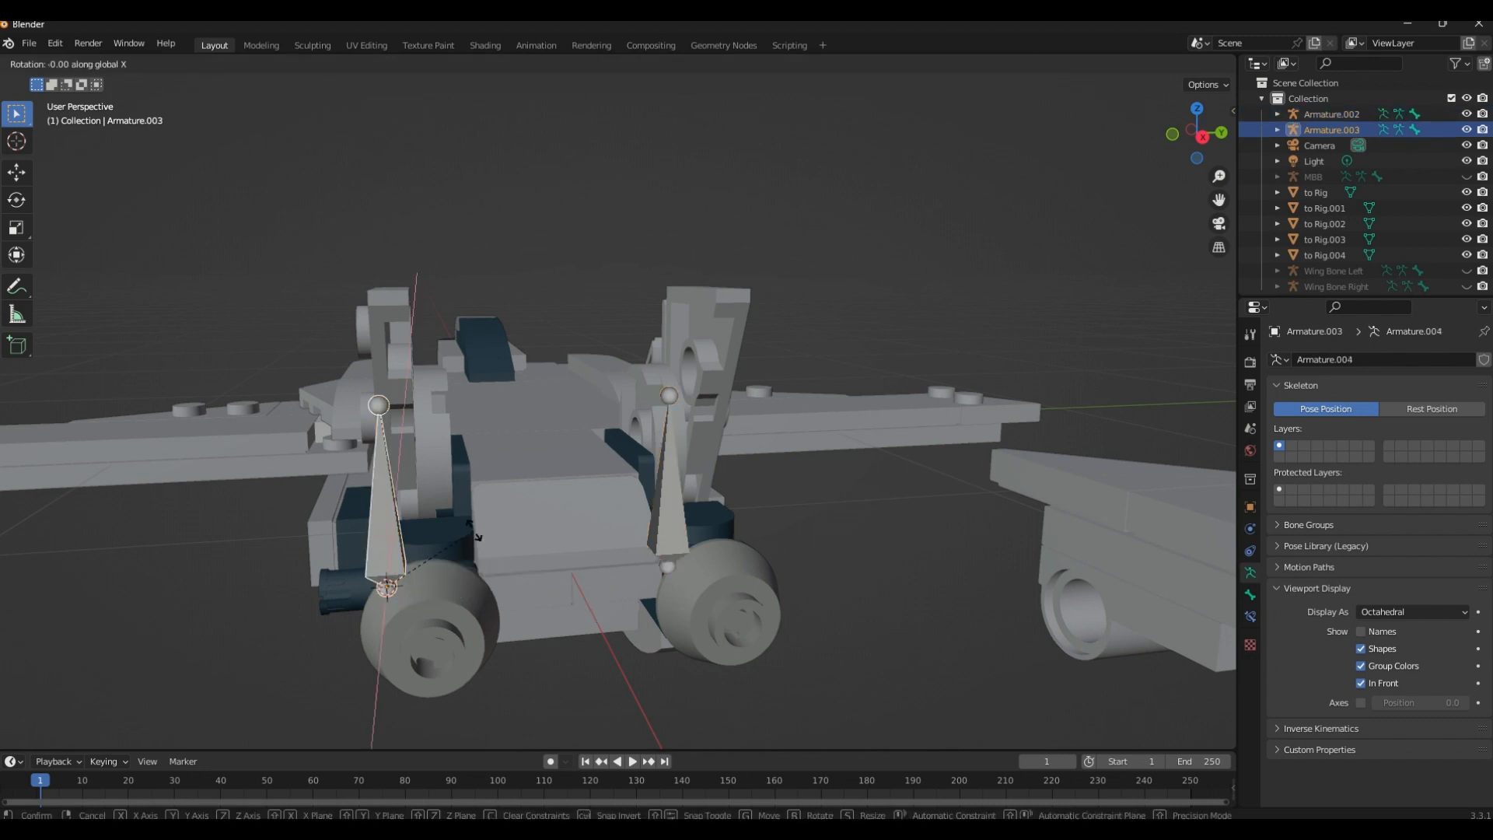
pyautogui.write('90')
pyautogui.press('Return')
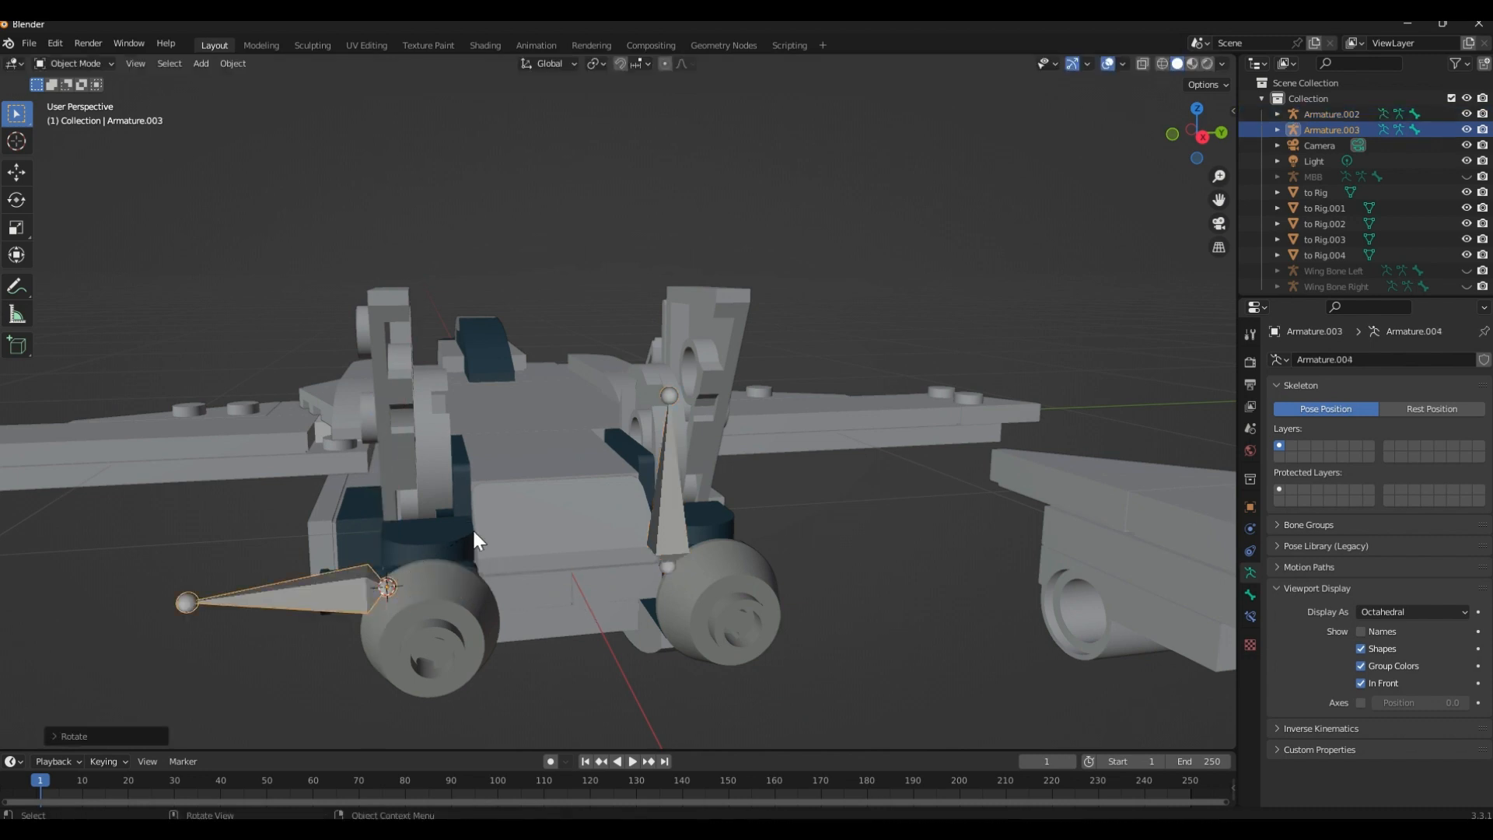
# Rotate Armature.002 by -90° around the global X axis so it points outward from the body
pyautogui.click(684, 520)
pyautogui.press('r')
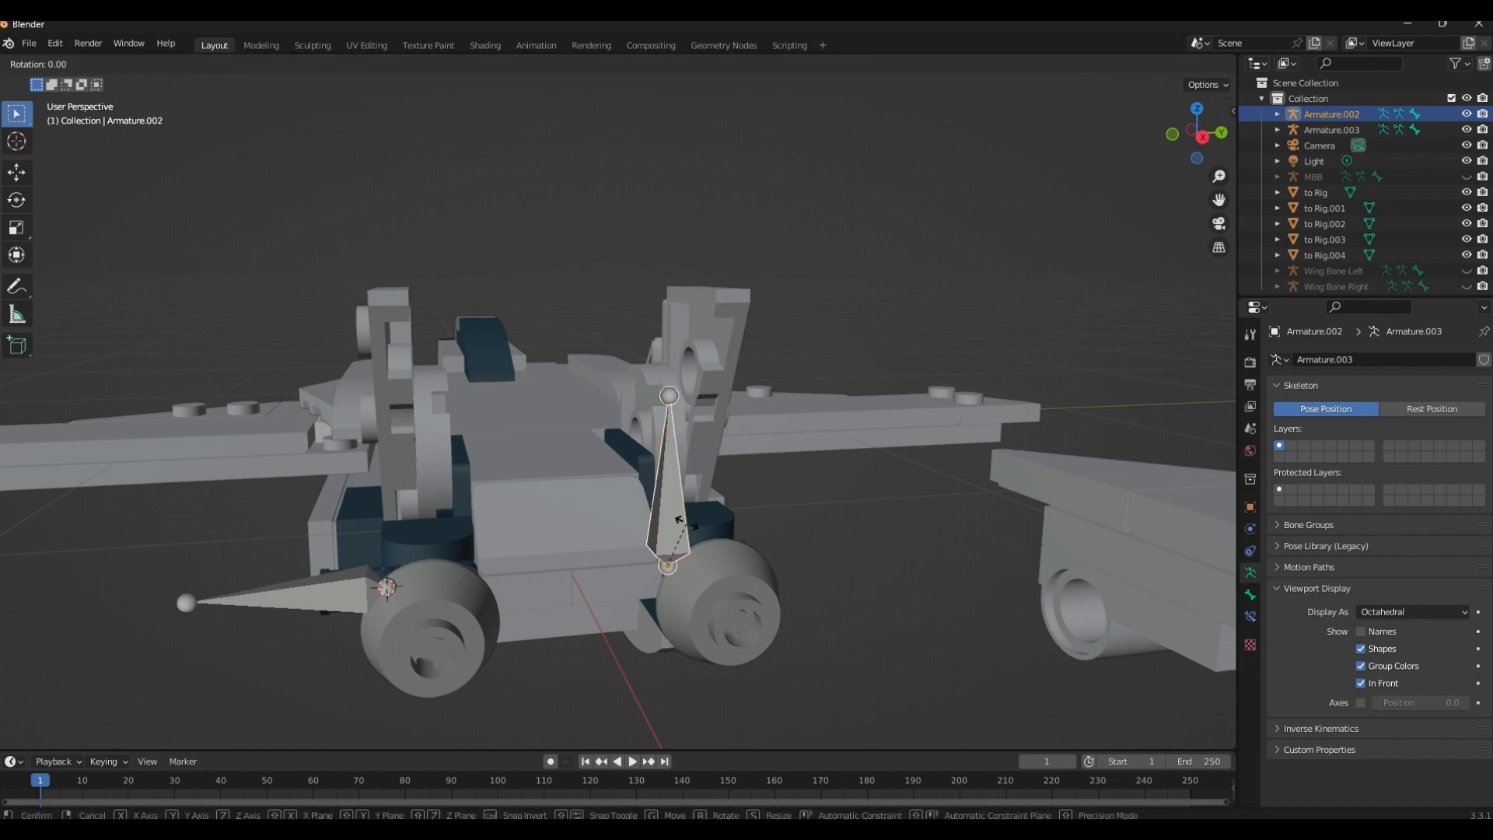
pyautogui.write('x')
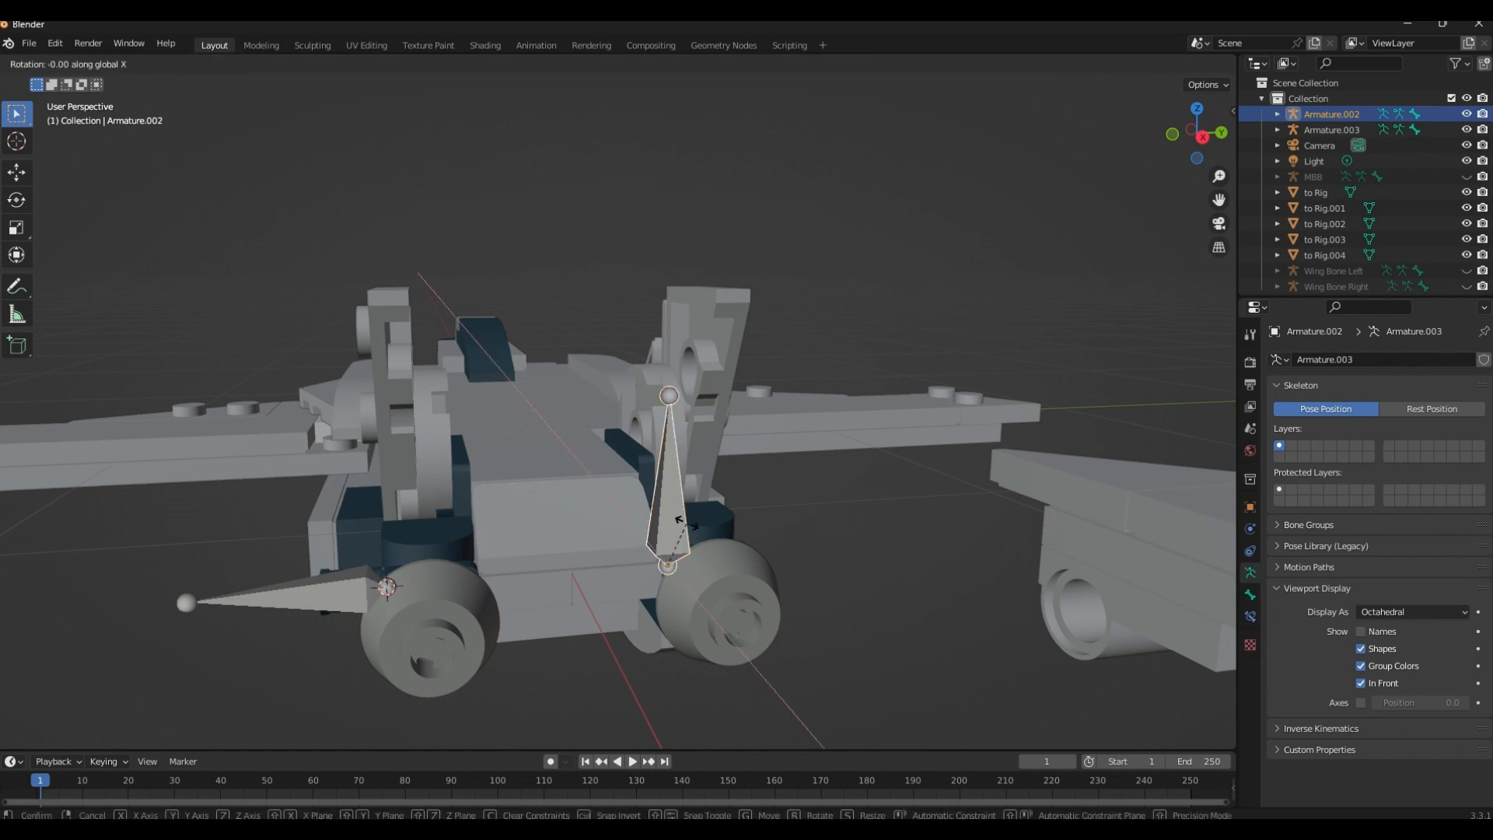
pyautogui.write('-90')
pyautogui.press('Return')
pyautogui.click(811, 470)
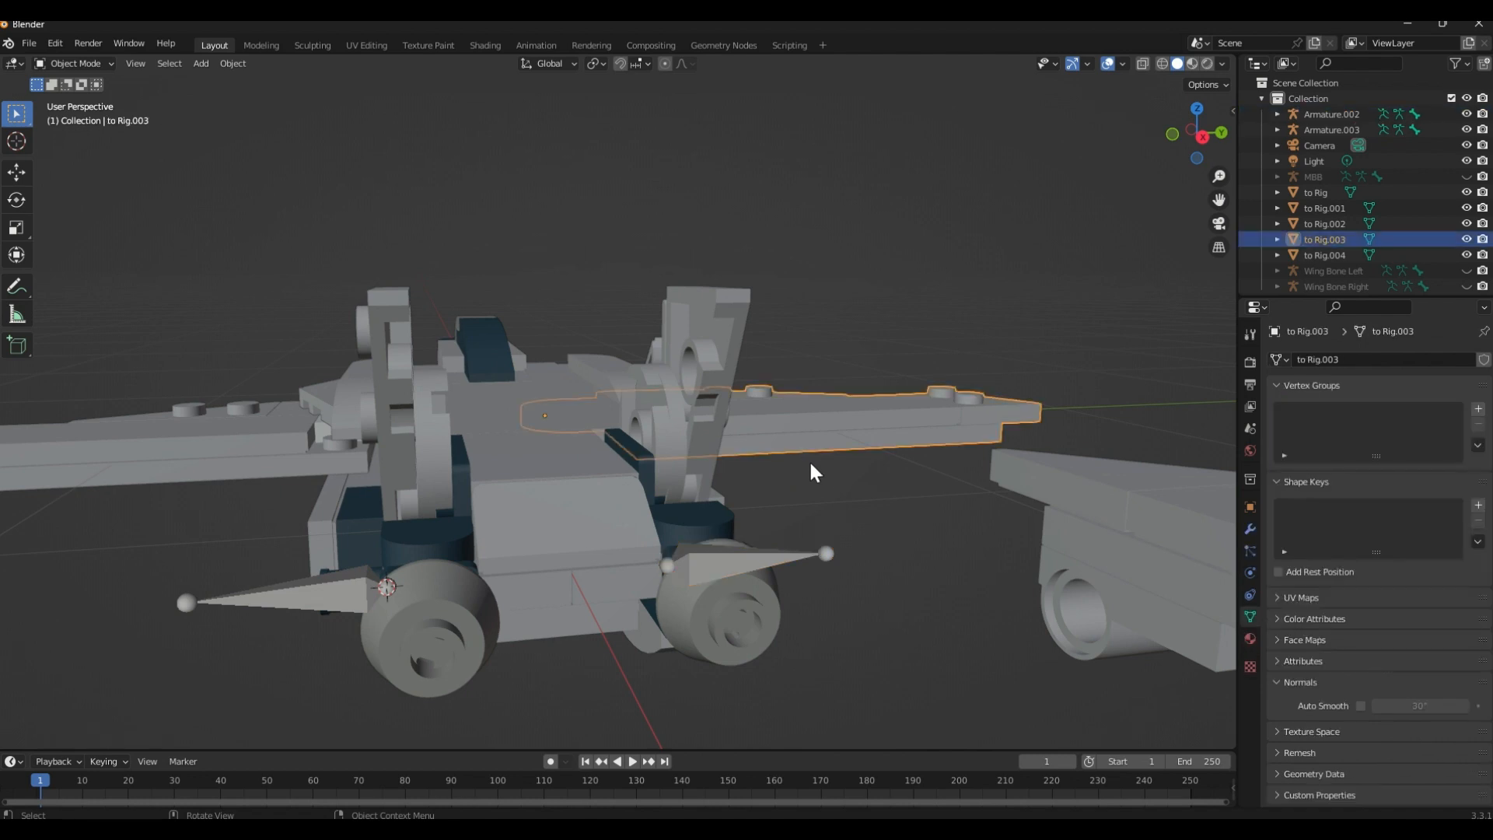
pyautogui.moveTo(812, 465); pyautogui.dragTo(540, 375, button='middle')
pyautogui.click(539, 374)
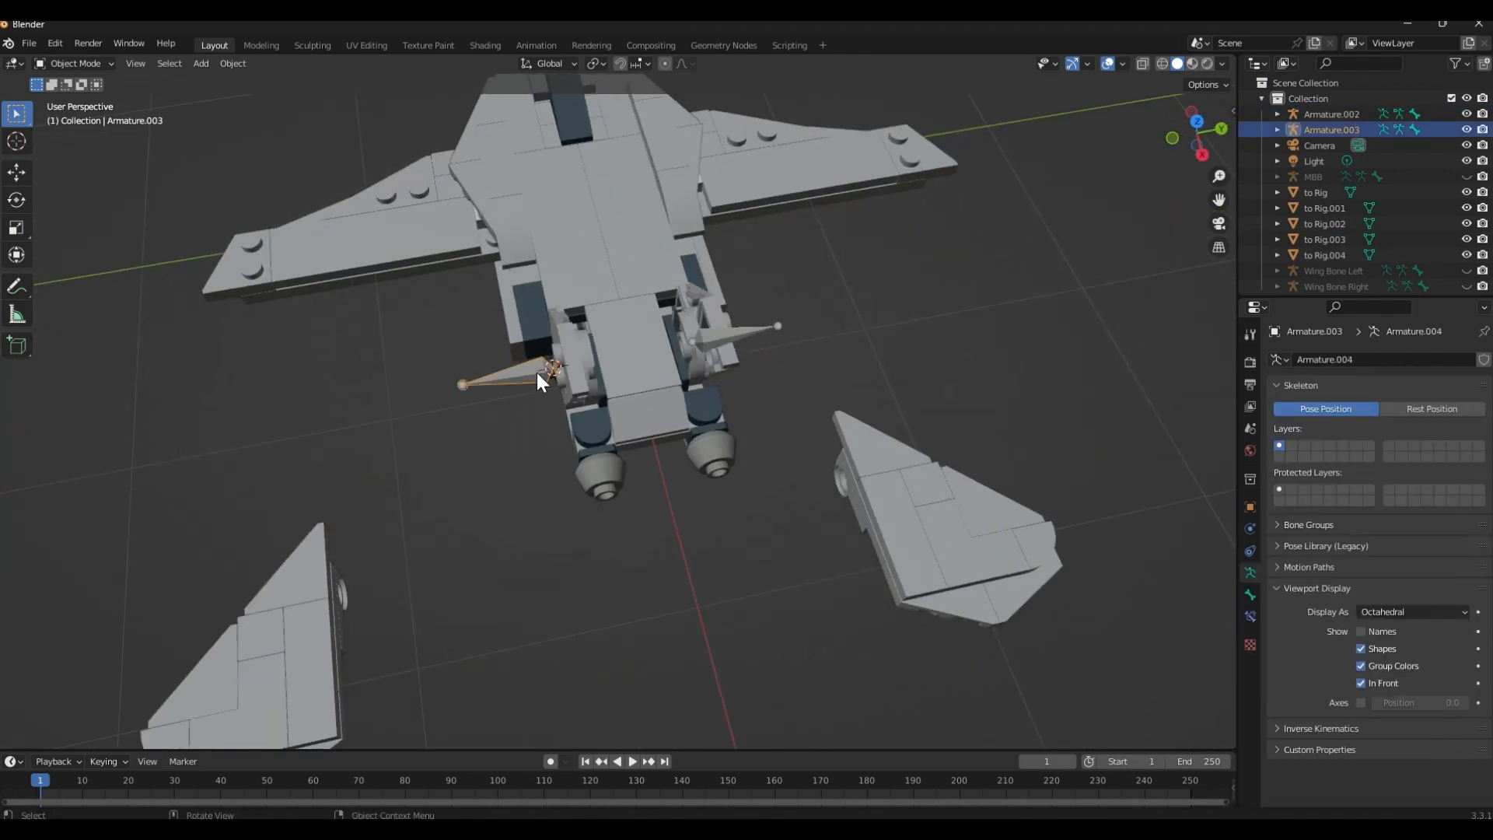
pyautogui.press('Tab')
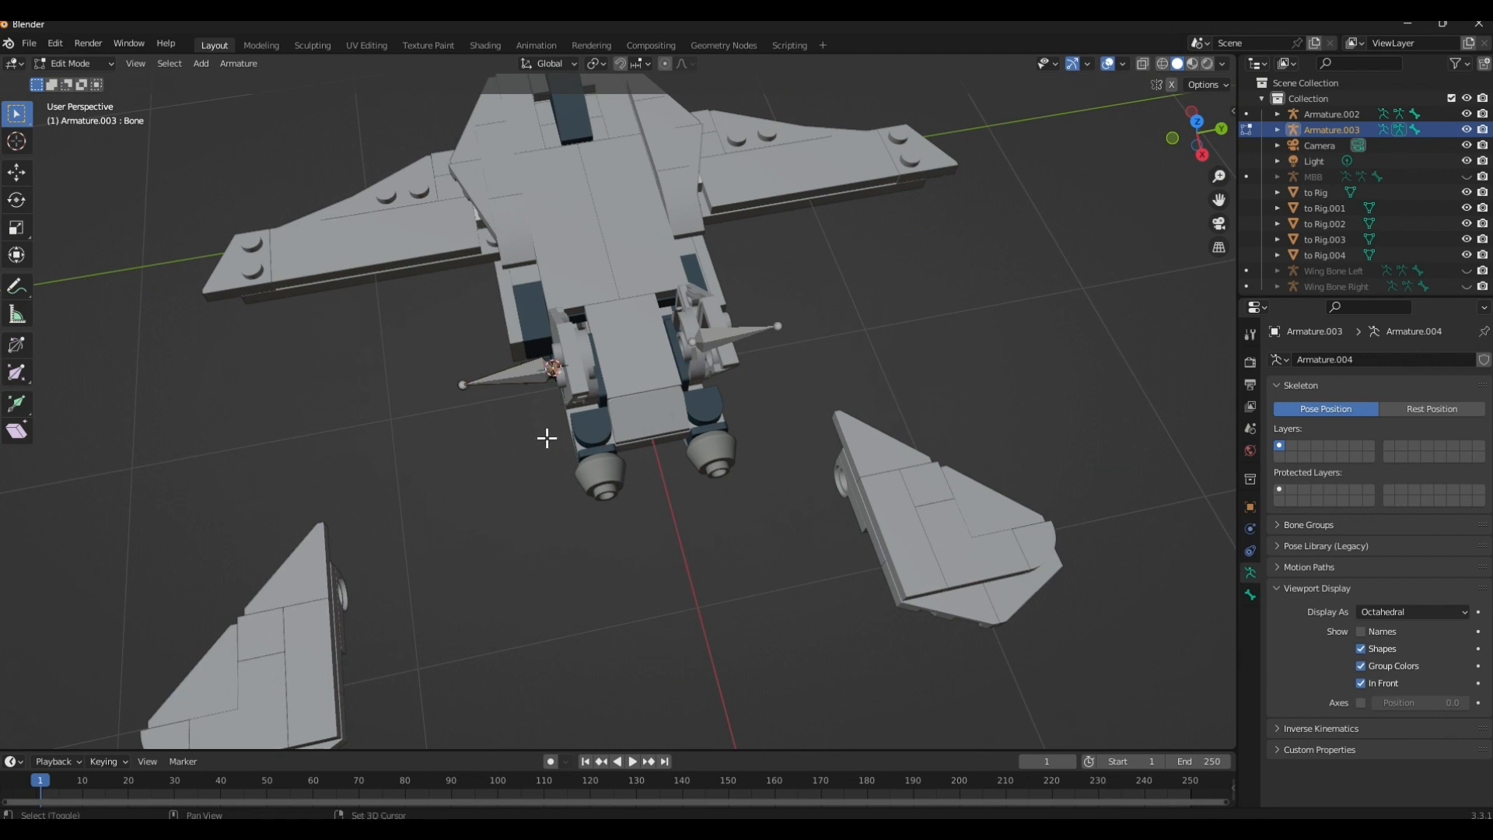
pyautogui.hotkey('ctrl', 'Tab')
pyautogui.click(544, 516)
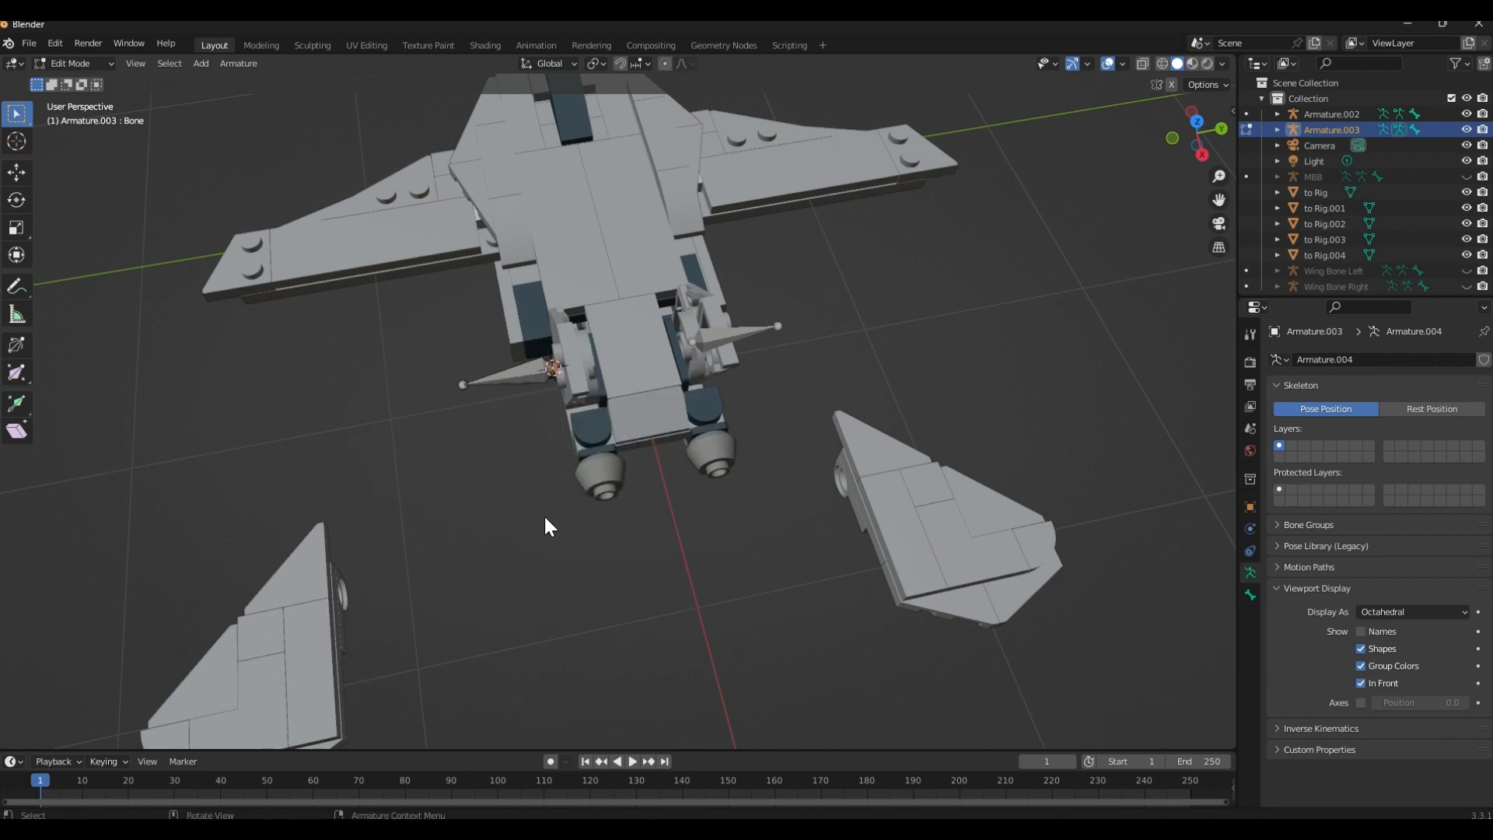
# Snap the loose fin to Rig.002 to the 3D cursor at Armature.003's base and check its fit on the peg
pyautogui.click(333, 618)
pyautogui.keyDown('shift'); pyautogui.moveTo(575, 370); pyautogui.dragTo(609, 343, button='middle'); pyautogui.keyUp('shift')
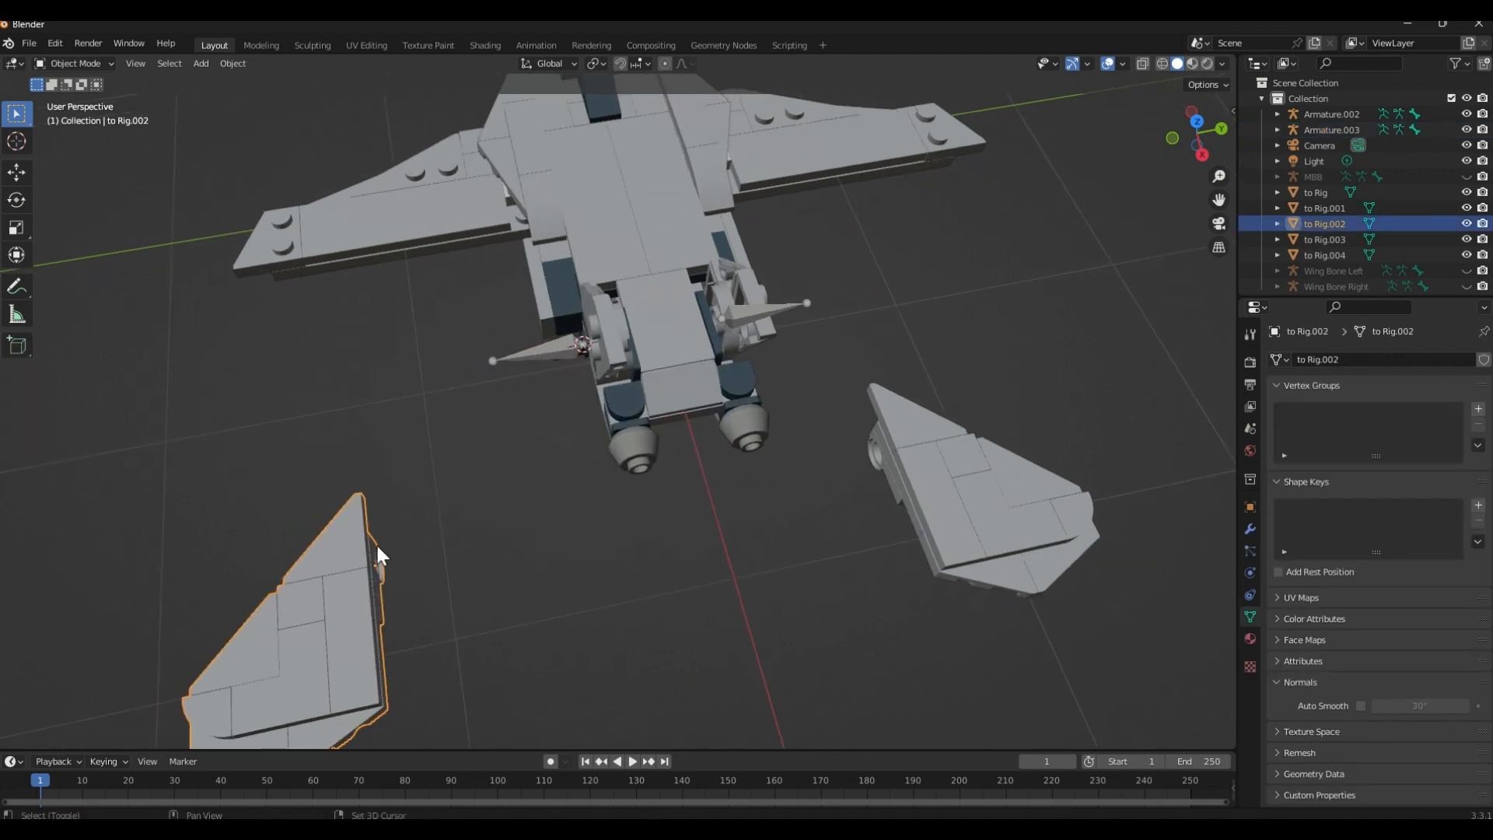
pyautogui.moveTo(375, 543); pyautogui.dragTo(397, 497, button='middle')
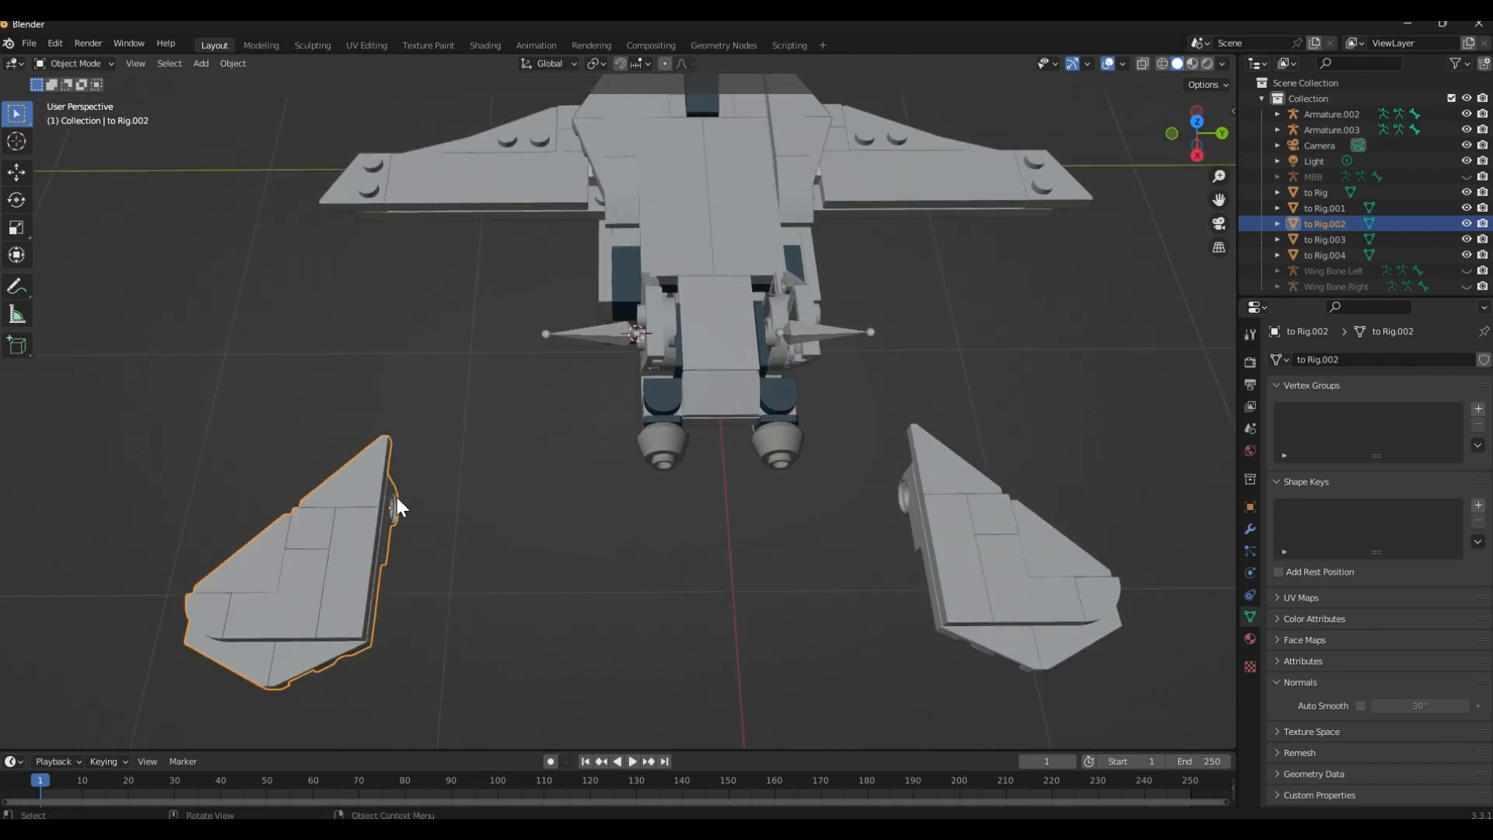
pyautogui.hotkey('shift', 's')
pyautogui.click(437, 403)
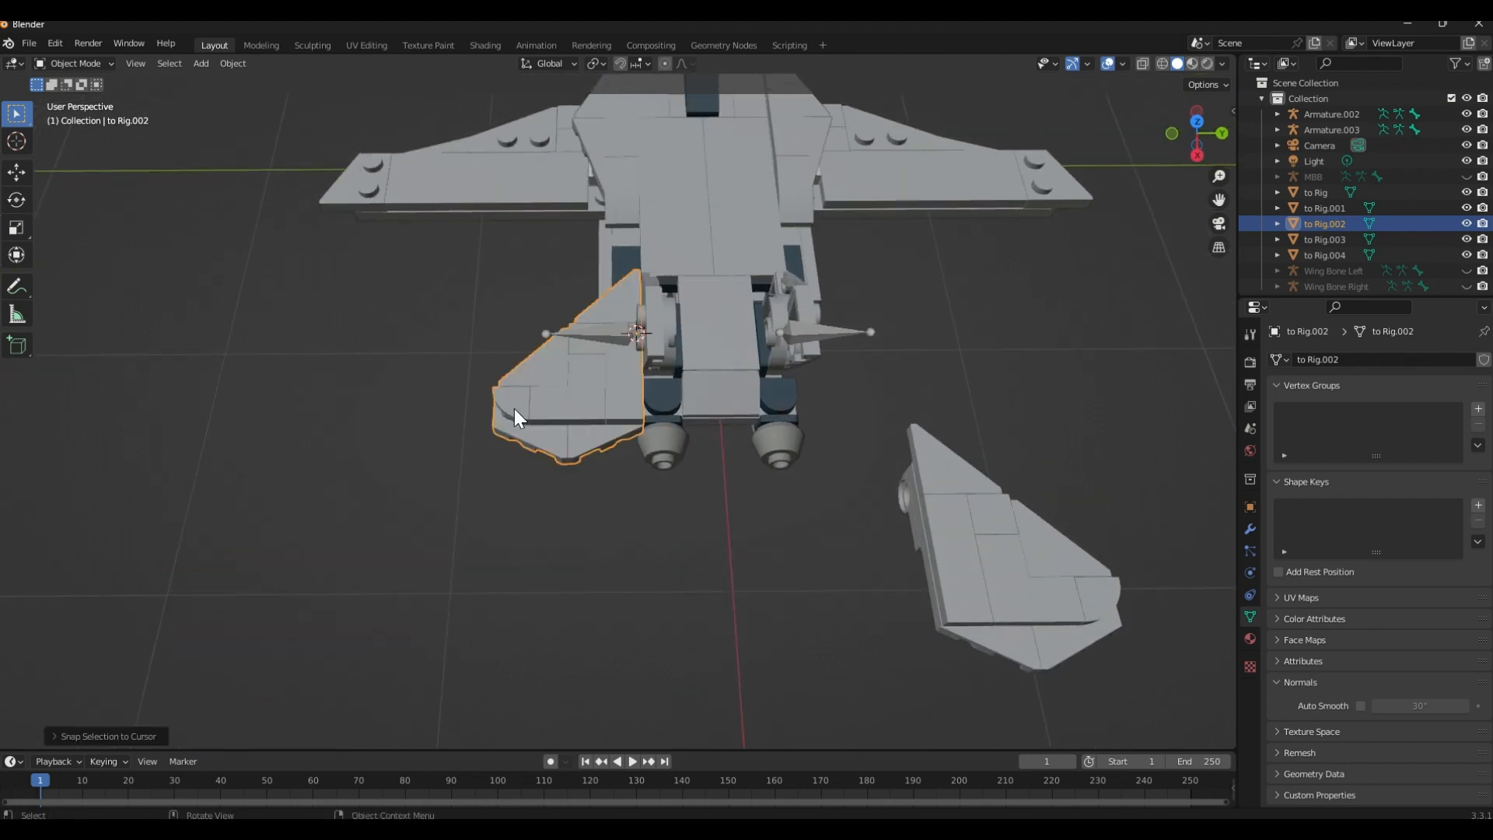
pyautogui.moveTo(513, 412); pyautogui.dragTo(437, 452, button='middle')
pyautogui.moveTo(595, 509); pyautogui.dragTo(539, 422, button='middle')
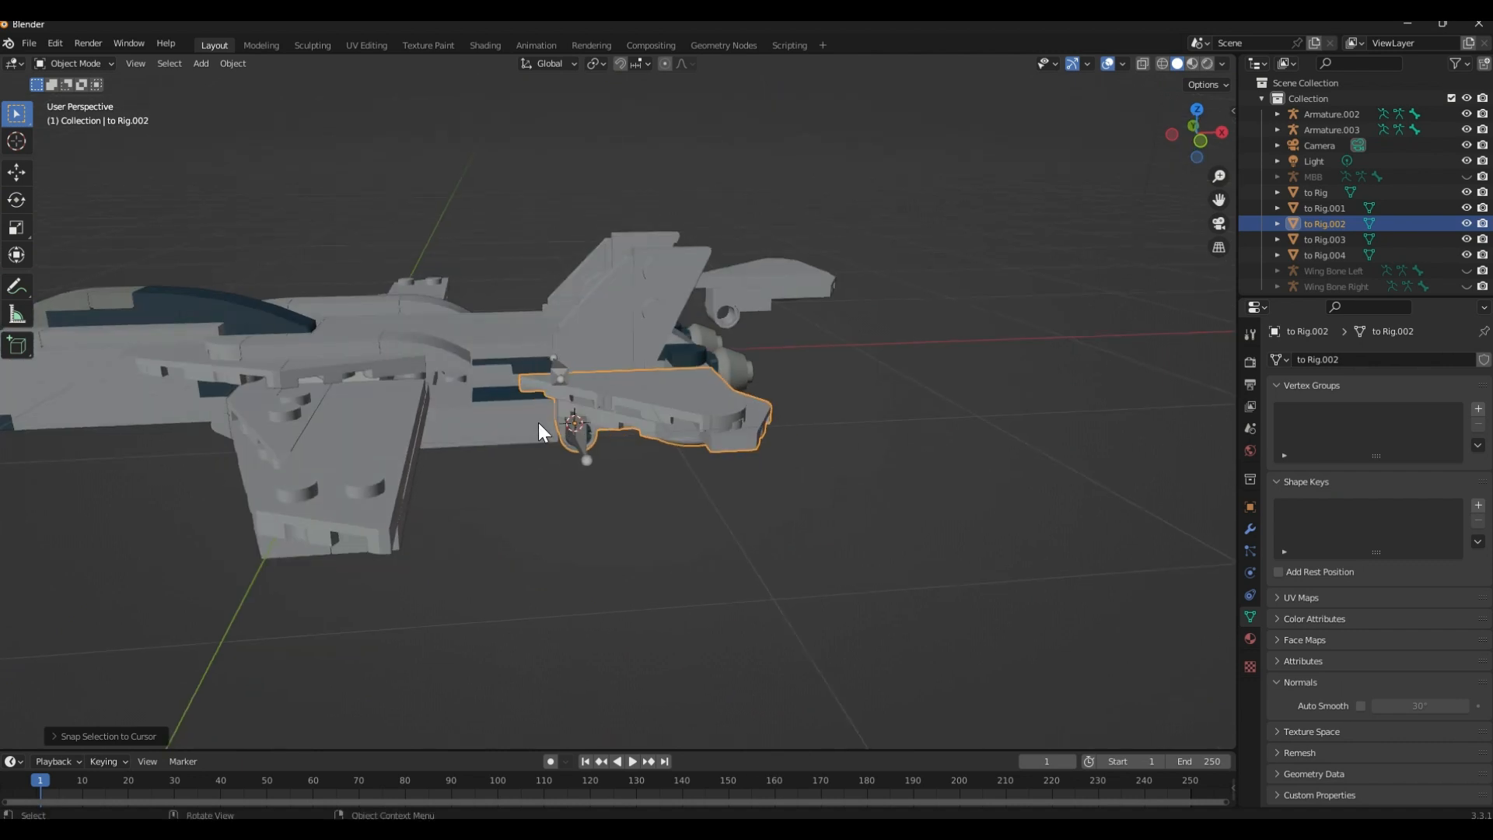
pyautogui.moveTo(594, 463); pyautogui.dragTo(634, 434, button='middle')
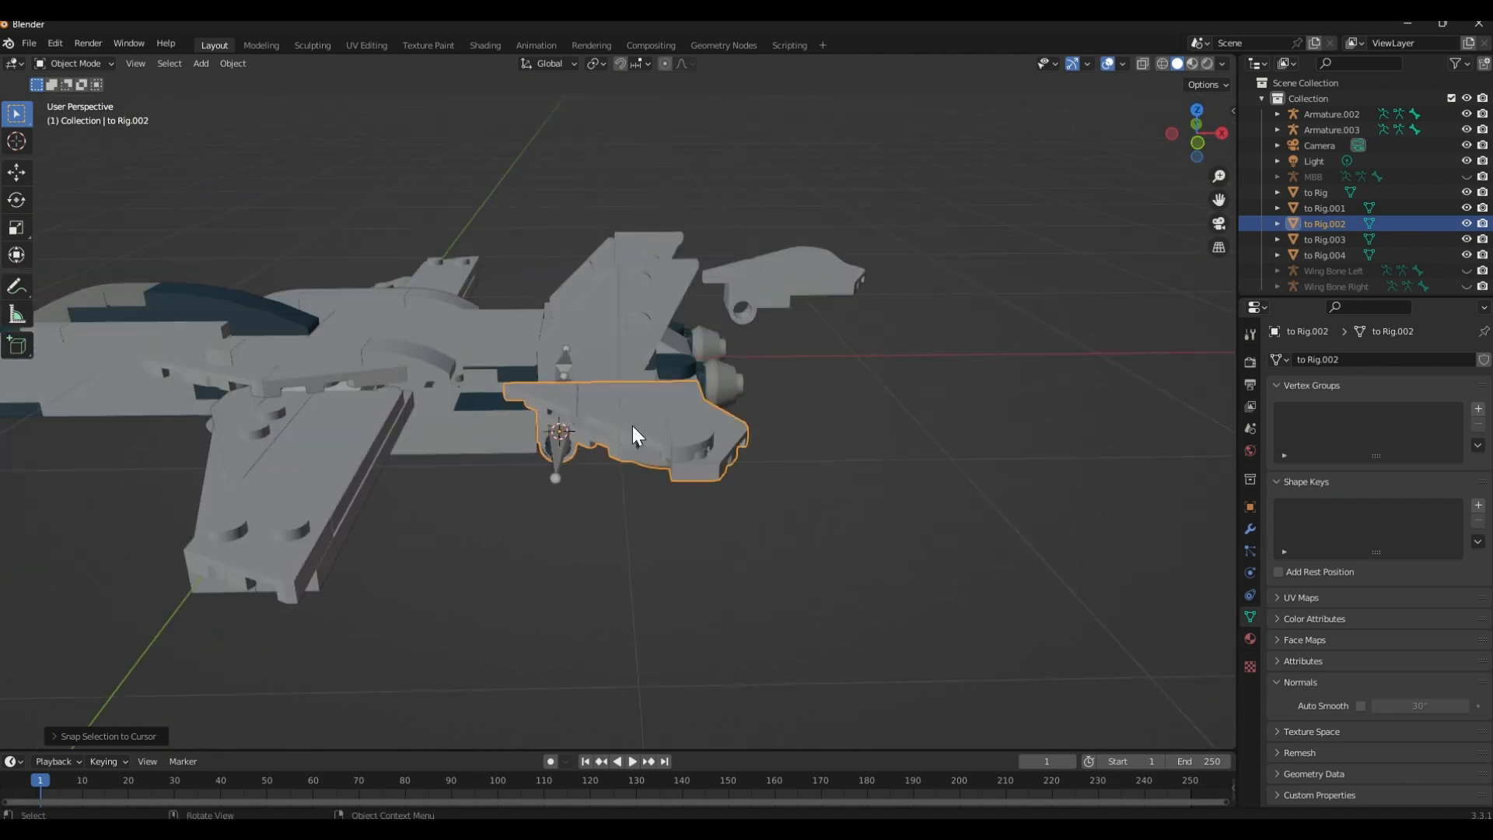
# In Edit Mode, snap the 3D cursor to the base joint of Armature.002, and return to Object Mode
pyautogui.moveTo(557, 389); pyautogui.dragTo(656, 535, button='middle')
pyautogui.moveTo(701, 413); pyautogui.dragTo(665, 403, button='middle')
pyautogui.click(678, 413)
pyautogui.press('Tab')
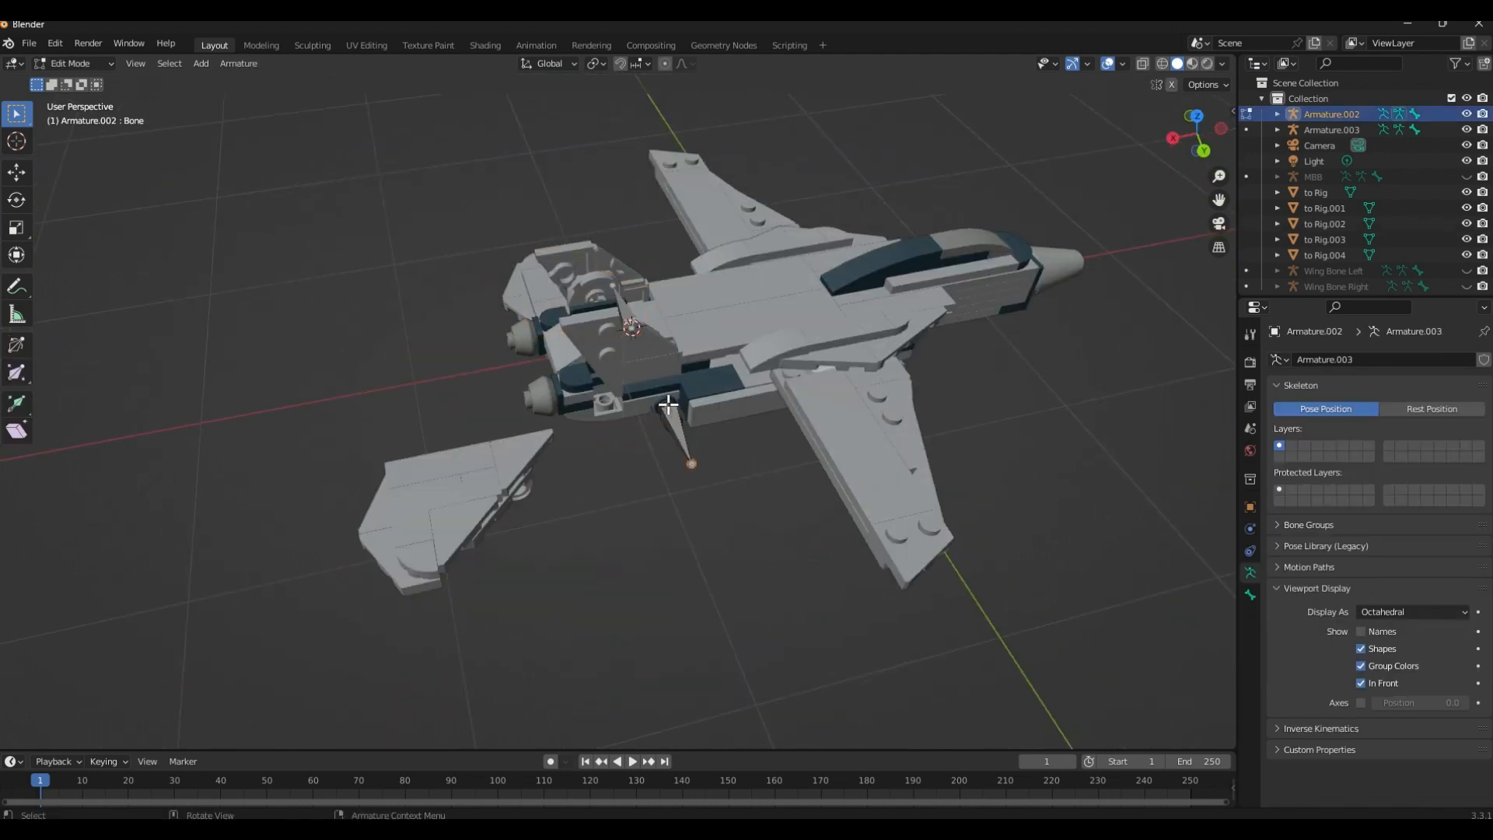
pyautogui.moveTo(690, 473); pyautogui.dragTo(565, 372, button='middle')
pyautogui.scroll(3, 565, 372)
pyautogui.hotkey('shift', 's')
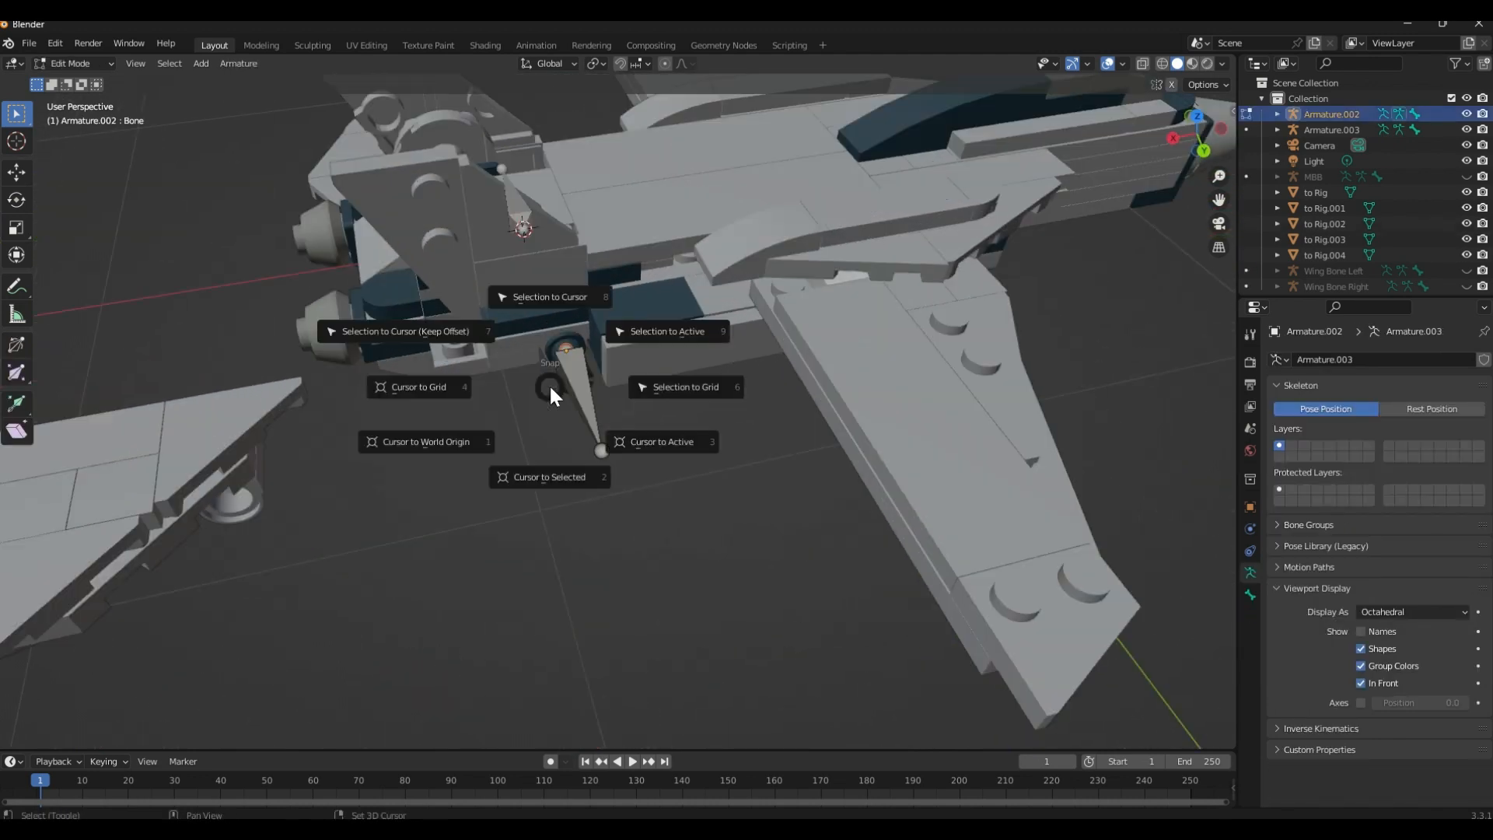
pyautogui.click(550, 463)
pyautogui.keyDown('shift'); pyautogui.moveTo(534, 461); pyautogui.dragTo(551, 460, button='middle'); pyautogui.keyUp('shift')
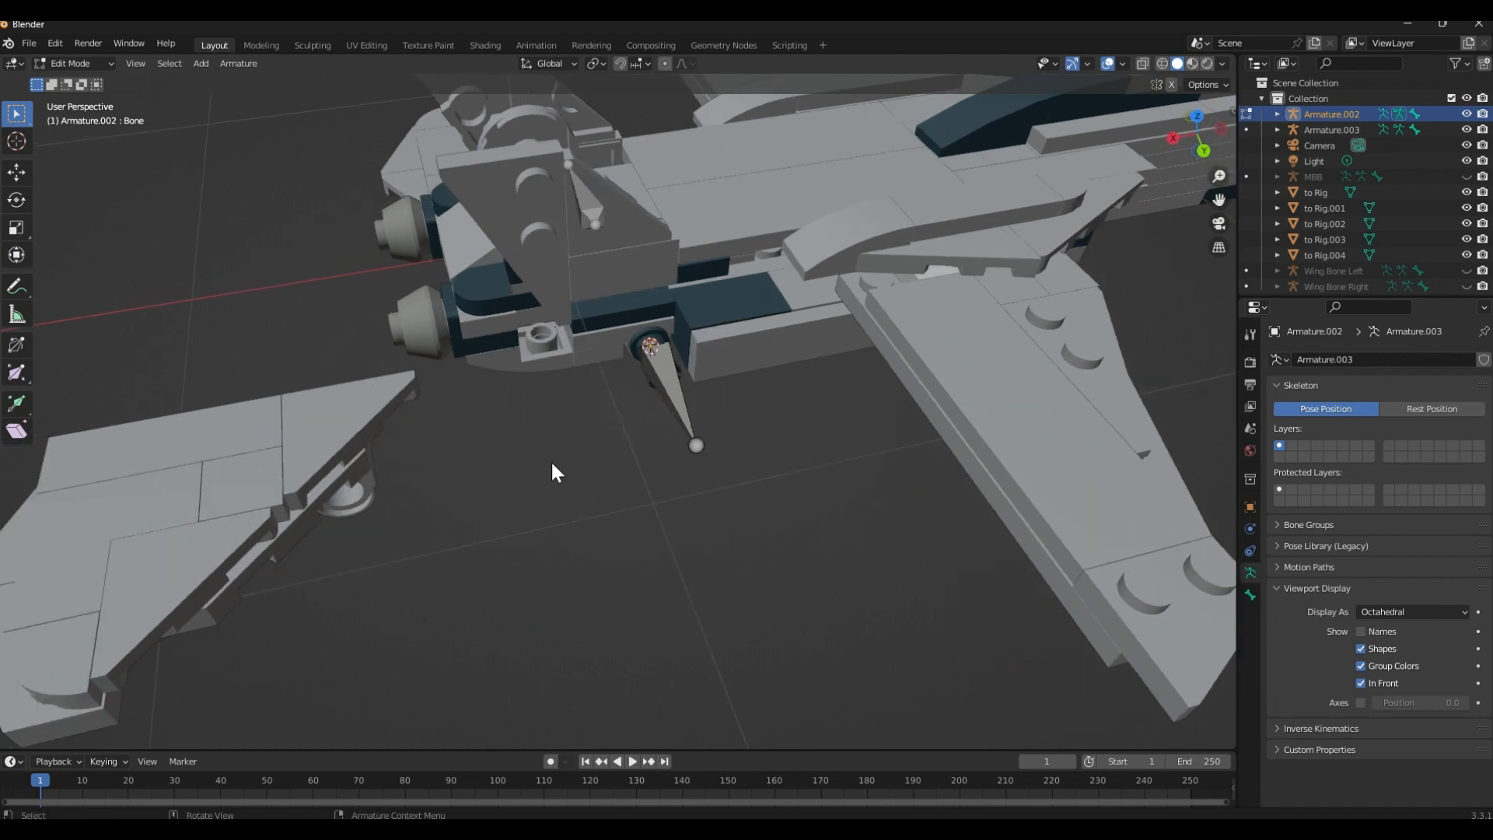
pyautogui.press('Tab')
# Snap the loose fin mesh to Rig.001 to the 3D cursor at Armature.002's base
pyautogui.click(325, 473)
pyautogui.hotkey('shift', 's')
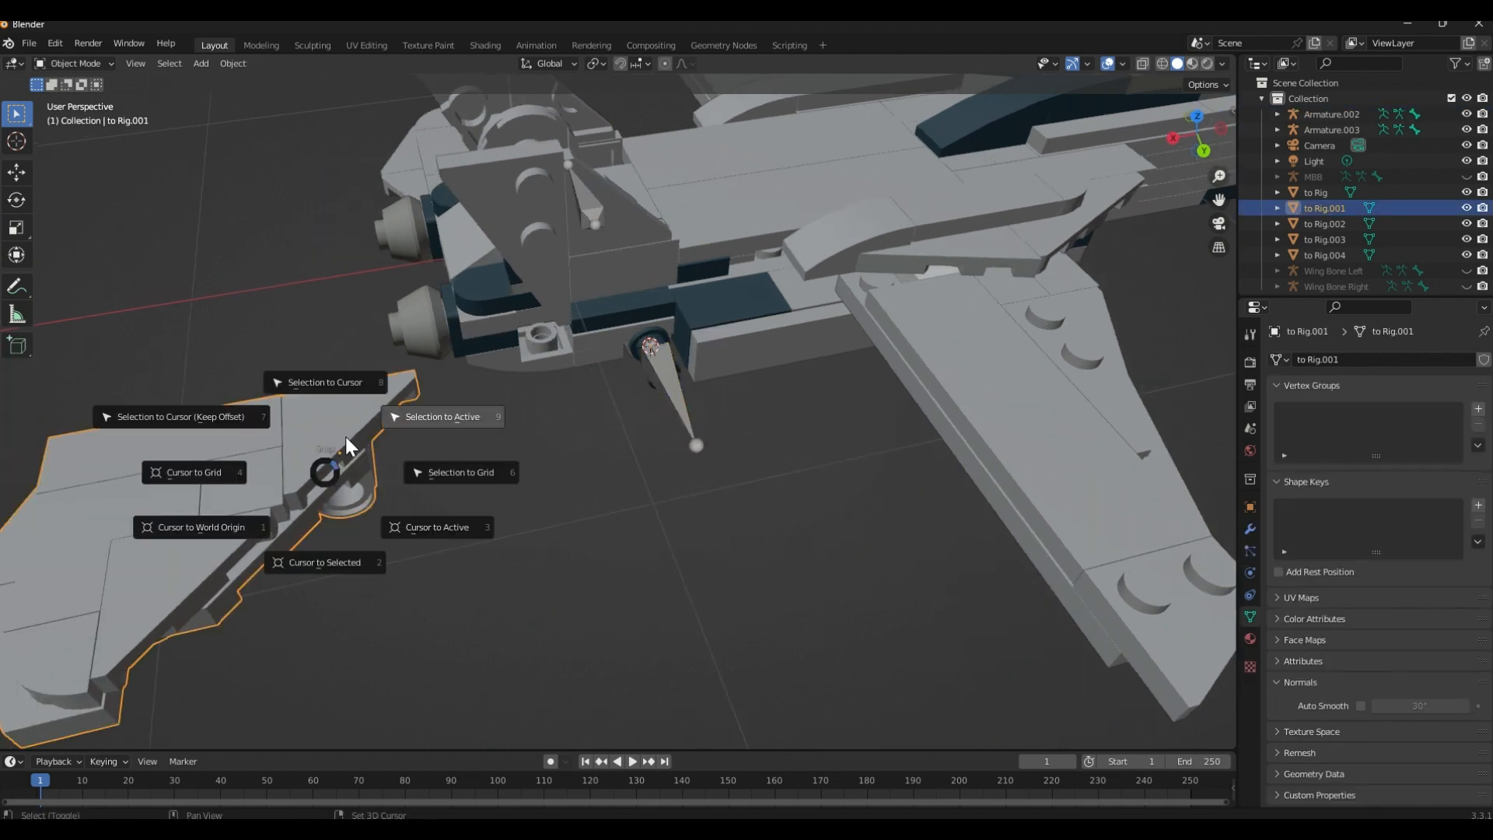
pyautogui.click(348, 388)
pyautogui.click(692, 442)
pyautogui.moveTo(692, 442); pyautogui.dragTo(869, 362, button='middle')
pyautogui.moveTo(734, 467); pyautogui.dragTo(745, 431, button='middle')
# Examine the fit of both tail fins against the body from below, in wireframe and solid shading
pyautogui.click(441, 319)
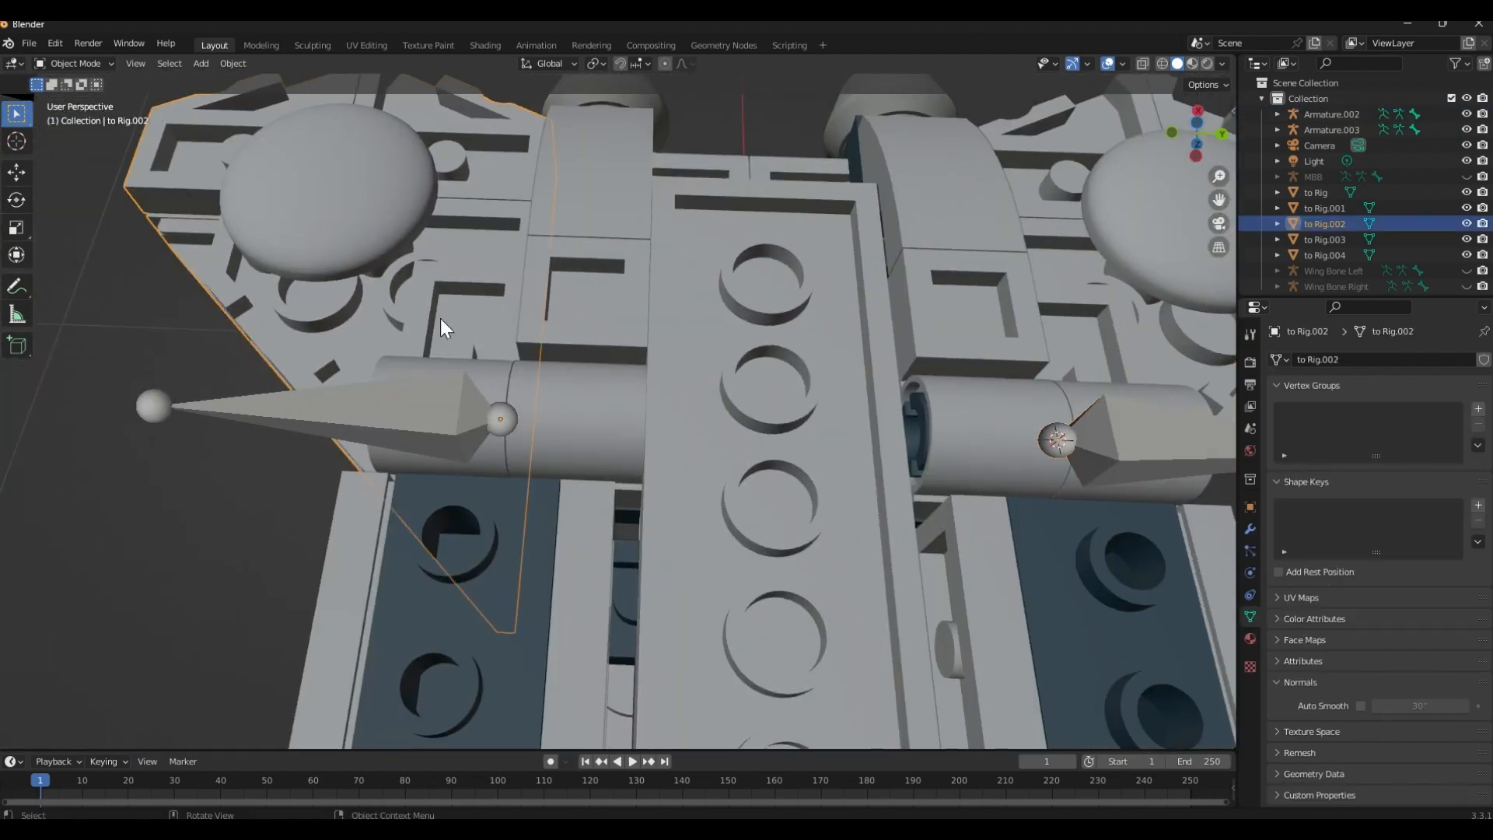
pyautogui.hotkey('alt', 'z')
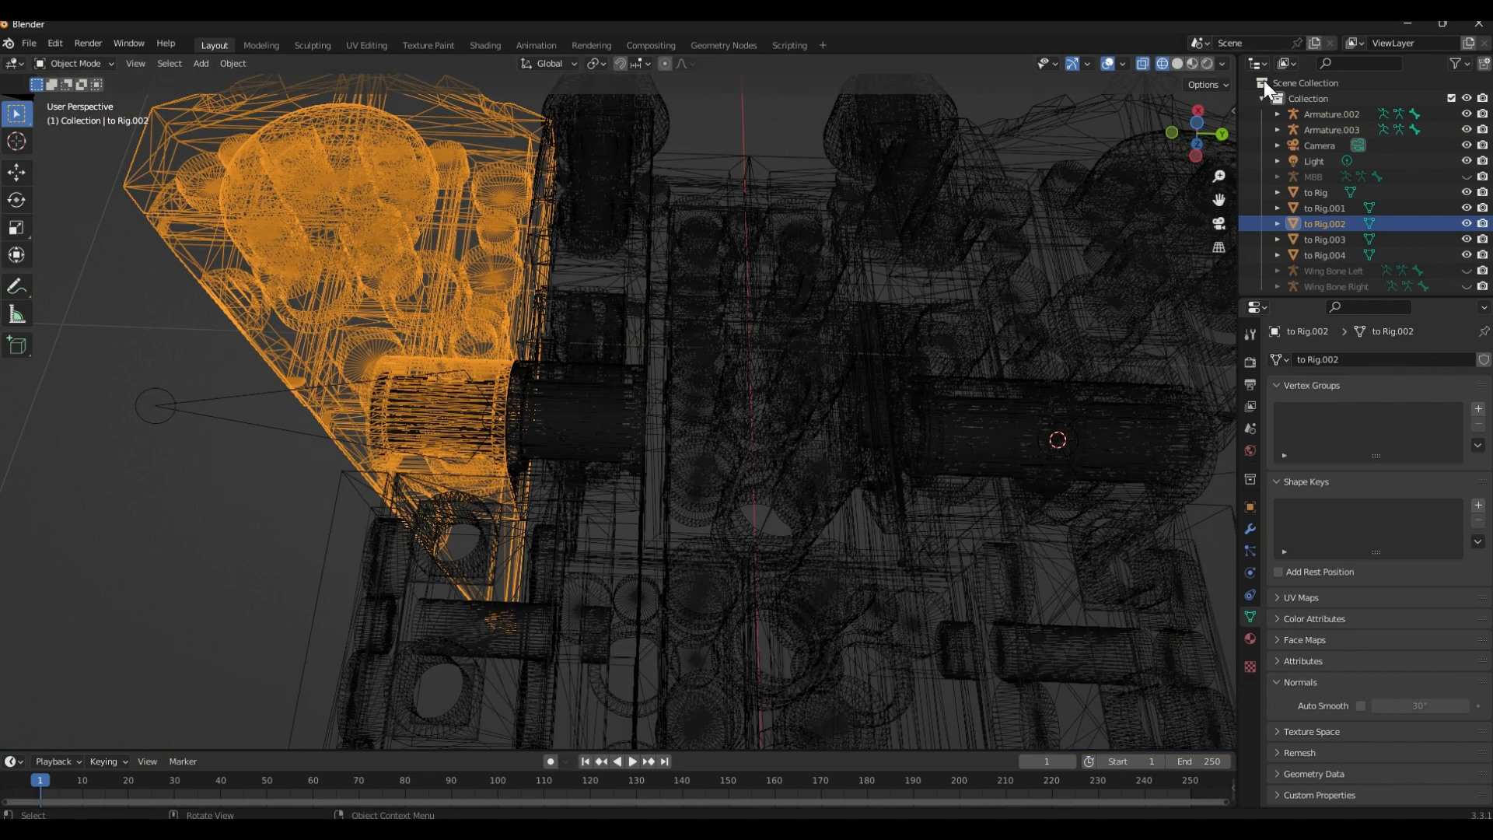
pyautogui.click(1205, 123)
pyautogui.scroll(2, 723, 303)
pyautogui.scroll(6, 680, 364)
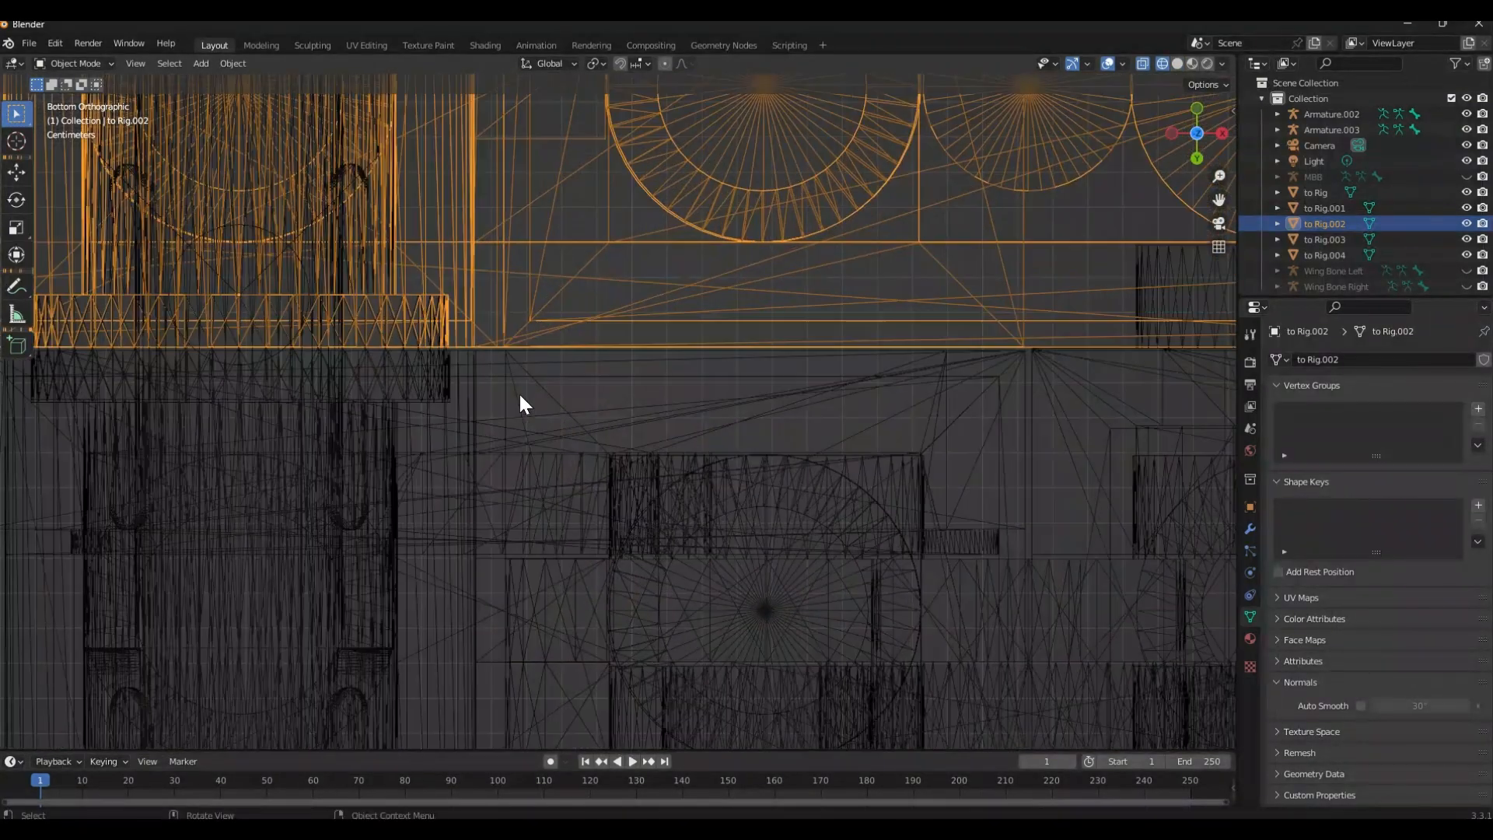
pyautogui.hotkey('alt', 'z')
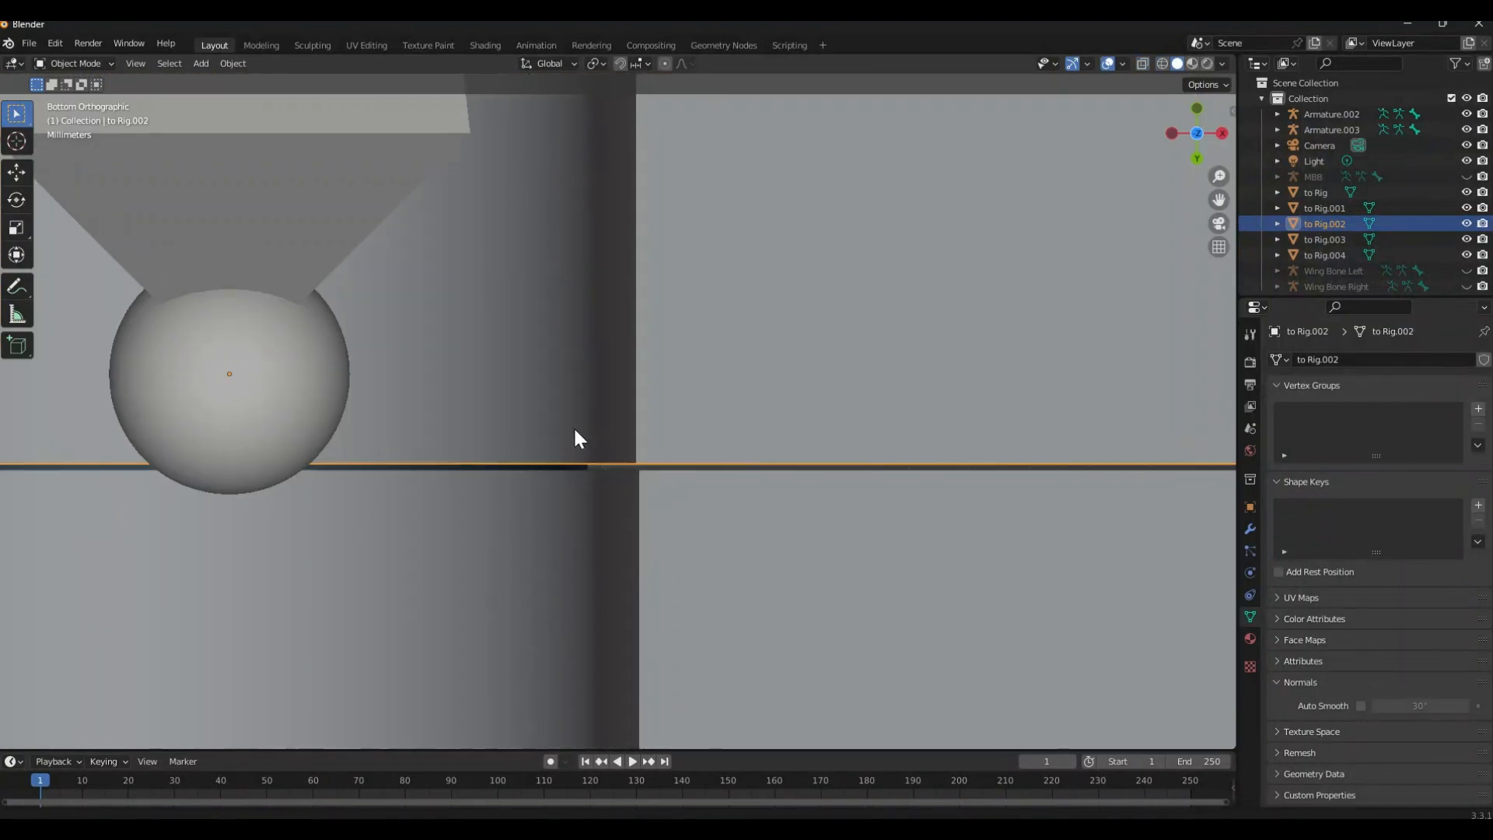
pyautogui.scroll(-3, 639, 417)
pyautogui.keyDown('shift'); pyautogui.moveTo(656, 599); pyautogui.dragTo(426, 159, button='middle'); pyautogui.keyUp('shift')
pyautogui.scroll(-3, 614, 506)
pyautogui.scroll(-4, 466, 233)
pyautogui.keyDown('shift'); pyautogui.moveTo(597, 519); pyautogui.dragTo(567, 246, button='middle'); pyautogui.keyUp('shift')
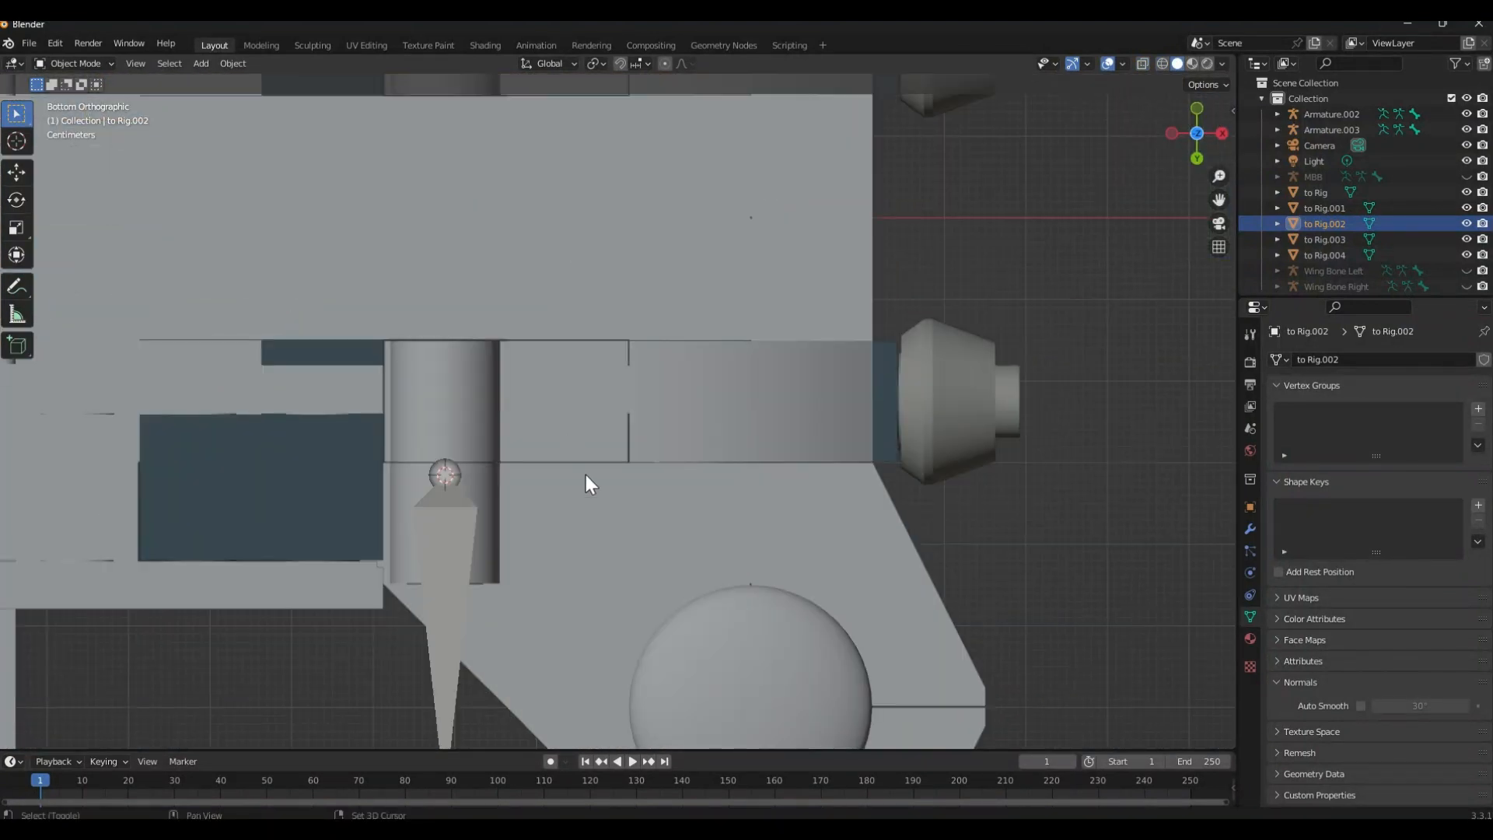
pyautogui.scroll(3, 548, 389)
pyautogui.keyDown('shift'); pyautogui.moveTo(585, 474); pyautogui.dragTo(560, 387, button='middle'); pyautogui.keyUp('shift')
pyautogui.scroll(4, 661, 350)
# Shift the fin to Rig.001 about 0.004 m along the global Y axis and deselect it
pyautogui.click(648, 243)
pyautogui.scroll(-3, 653, 256)
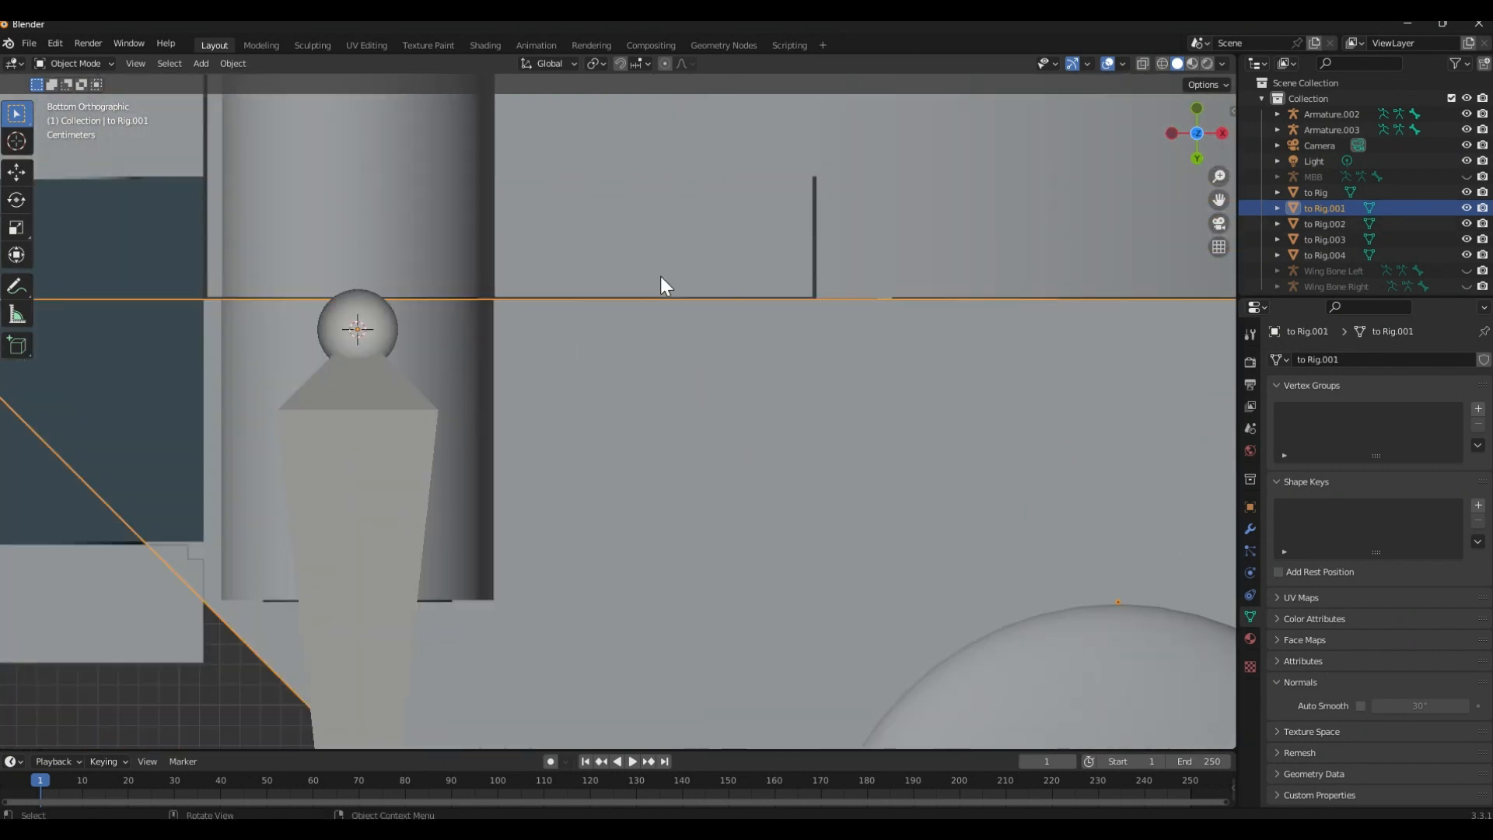
pyautogui.press('g')
pyautogui.press('y')
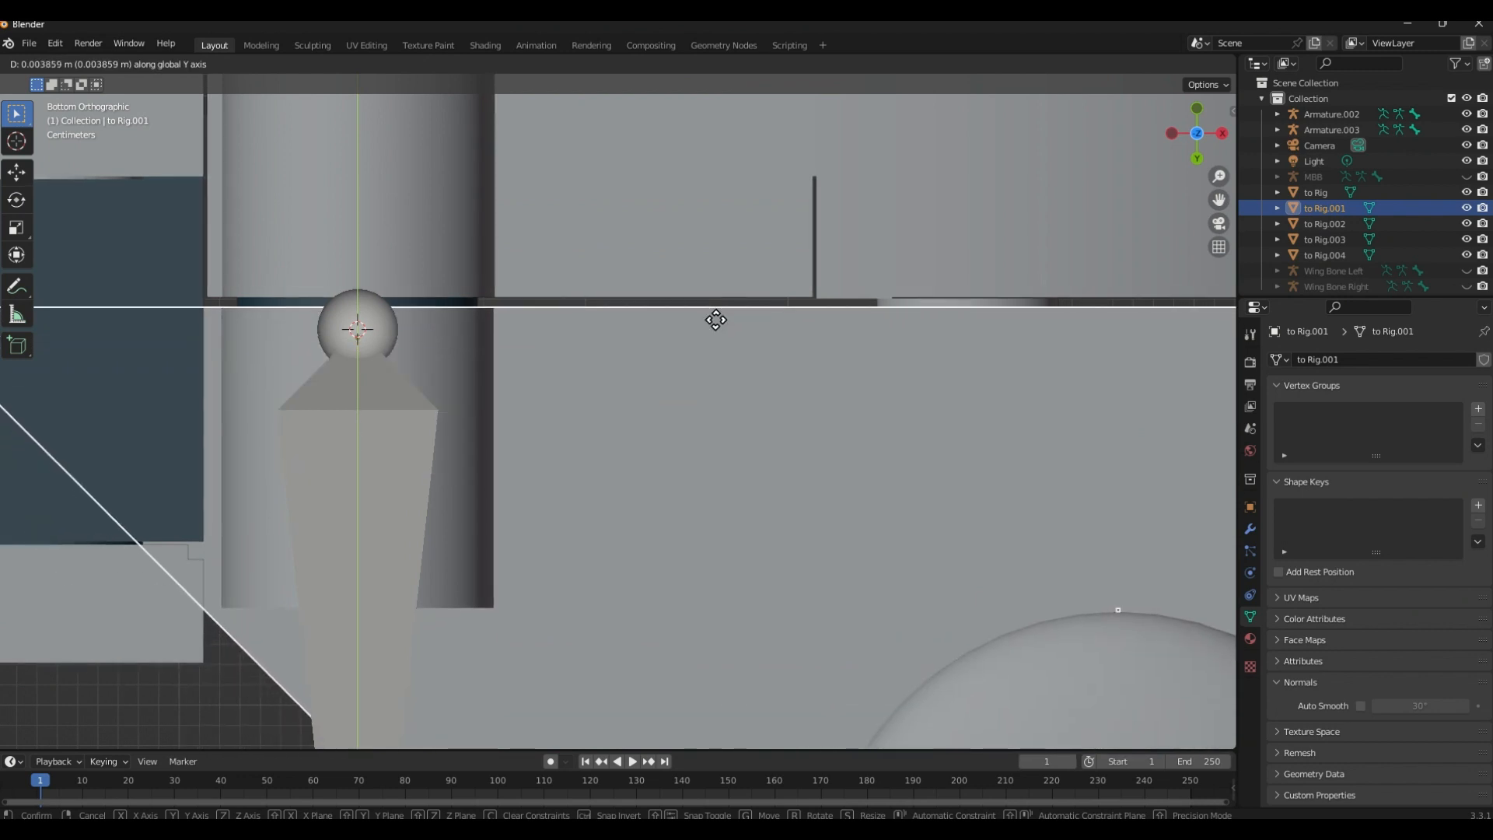
pyautogui.click(713, 320)
pyautogui.scroll(4, 650, 351)
pyautogui.scroll(-3, 941, 361)
pyautogui.click(1087, 328)
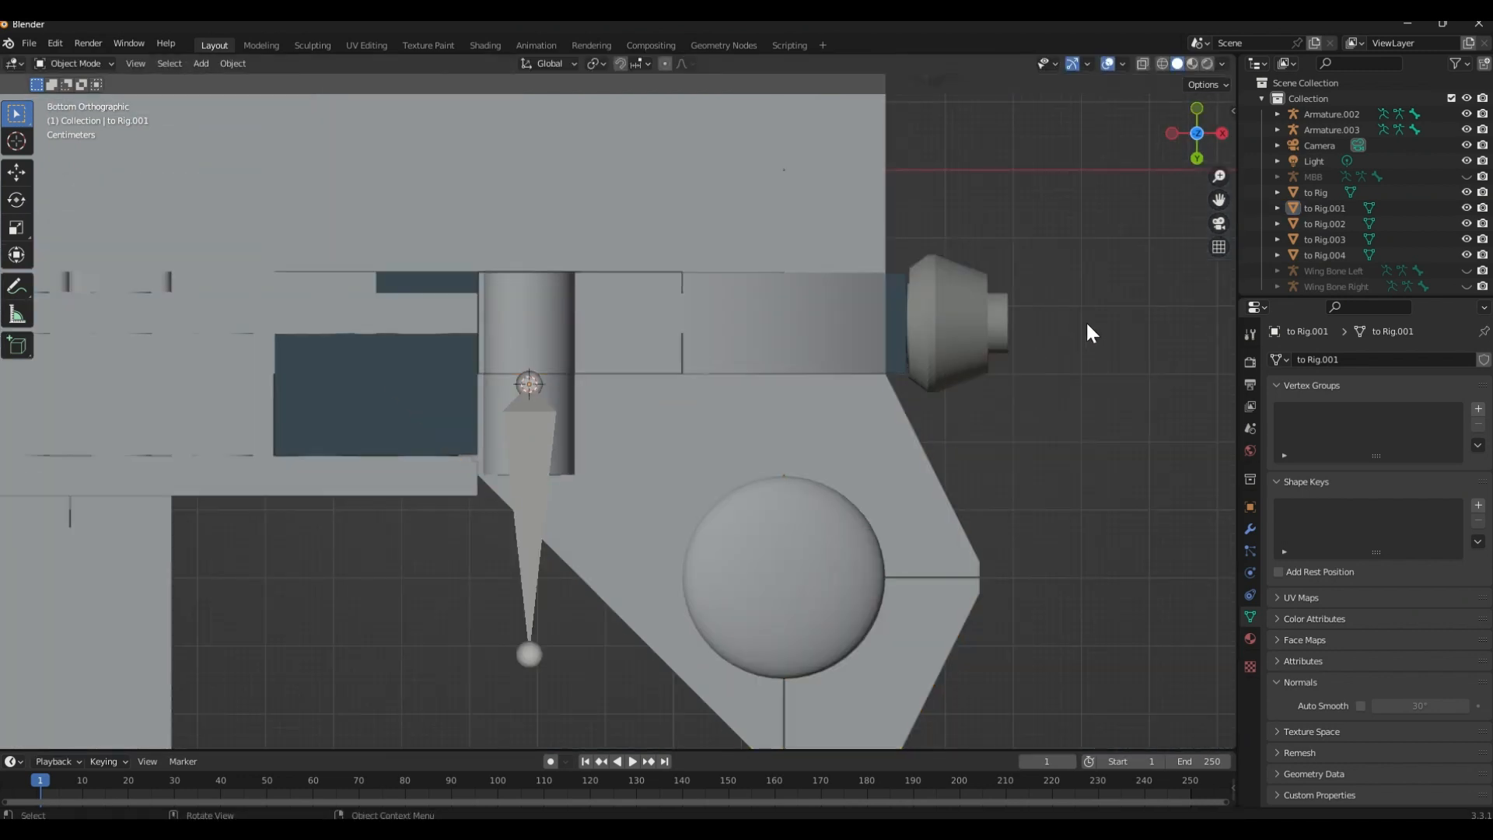
# Unhide the MBB, Wing Bone Left and Wing Bone Right armatures
pyautogui.moveTo(1088, 328); pyautogui.dragTo(811, 406, button='middle')
pyautogui.scroll(-4, 651, 423)
pyautogui.moveTo(650, 423); pyautogui.dragTo(825, 323, button='middle')
pyautogui.scroll(2, 711, 358)
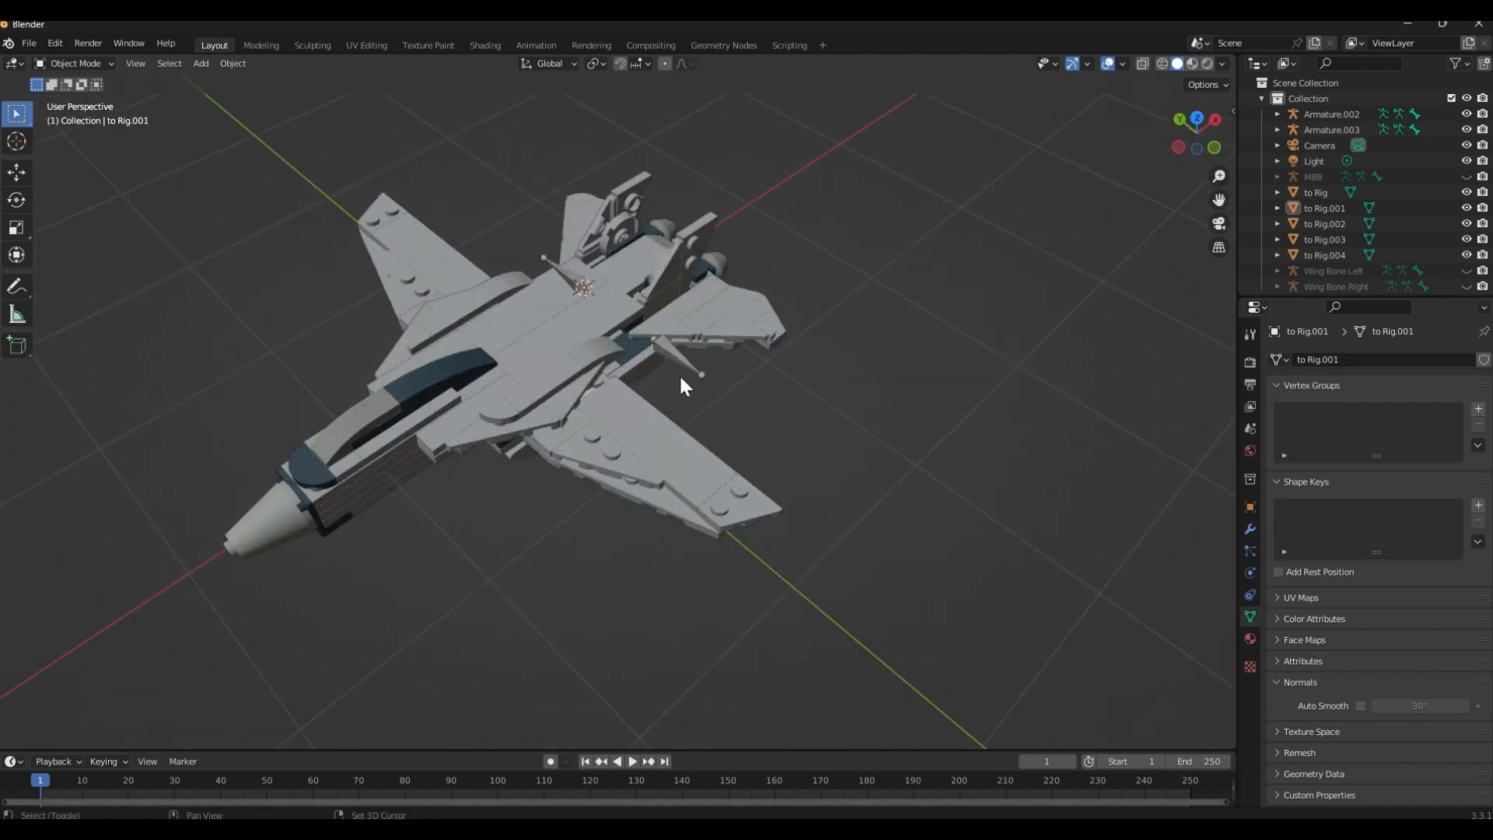
pyautogui.keyDown('shift'); pyautogui.moveTo(679, 375); pyautogui.dragTo(773, 352, button='middle'); pyautogui.keyUp('shift')
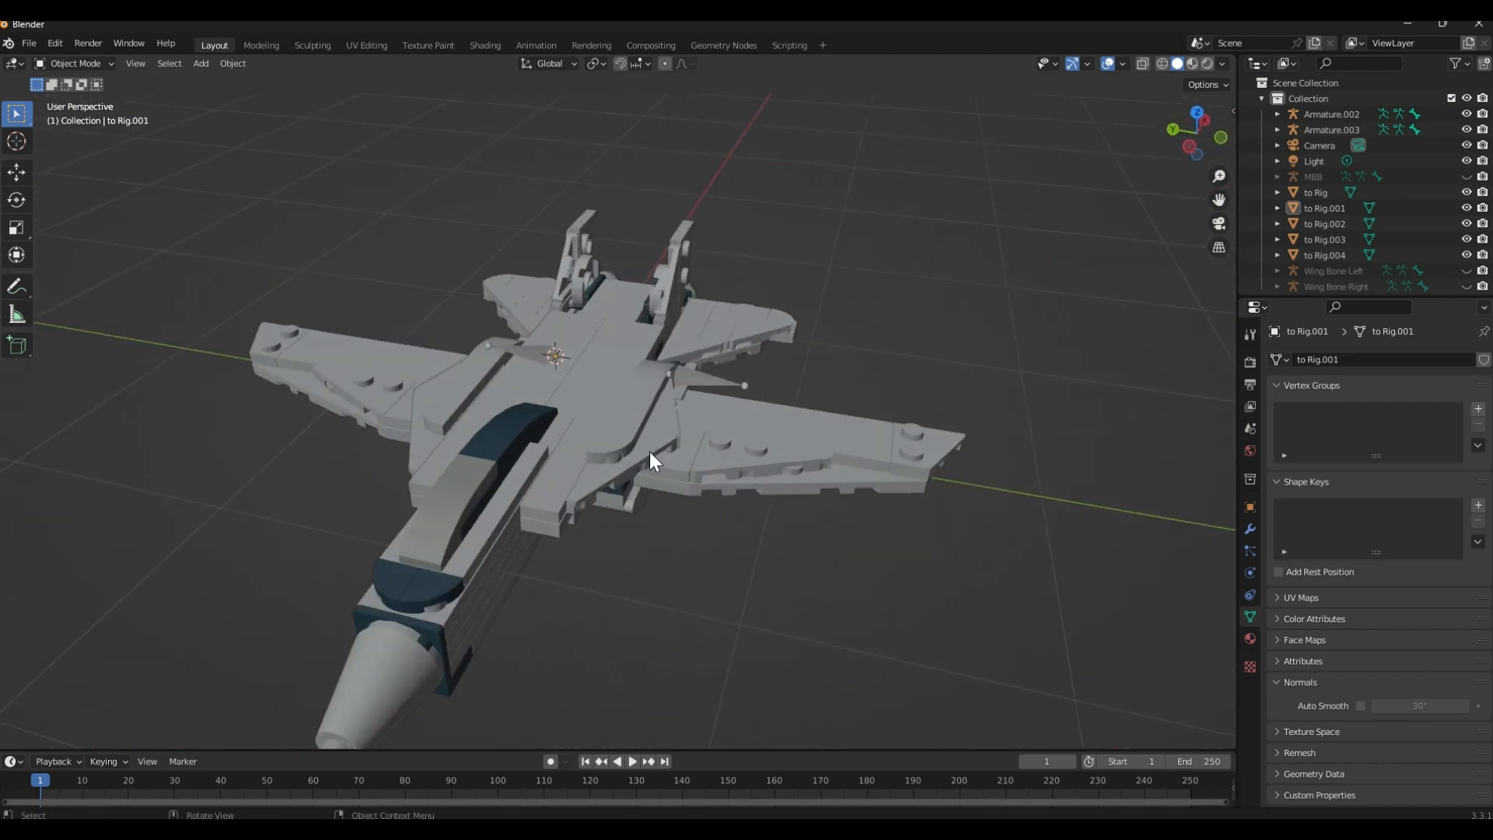
pyautogui.moveTo(650, 451); pyautogui.dragTo(507, 547, button='middle')
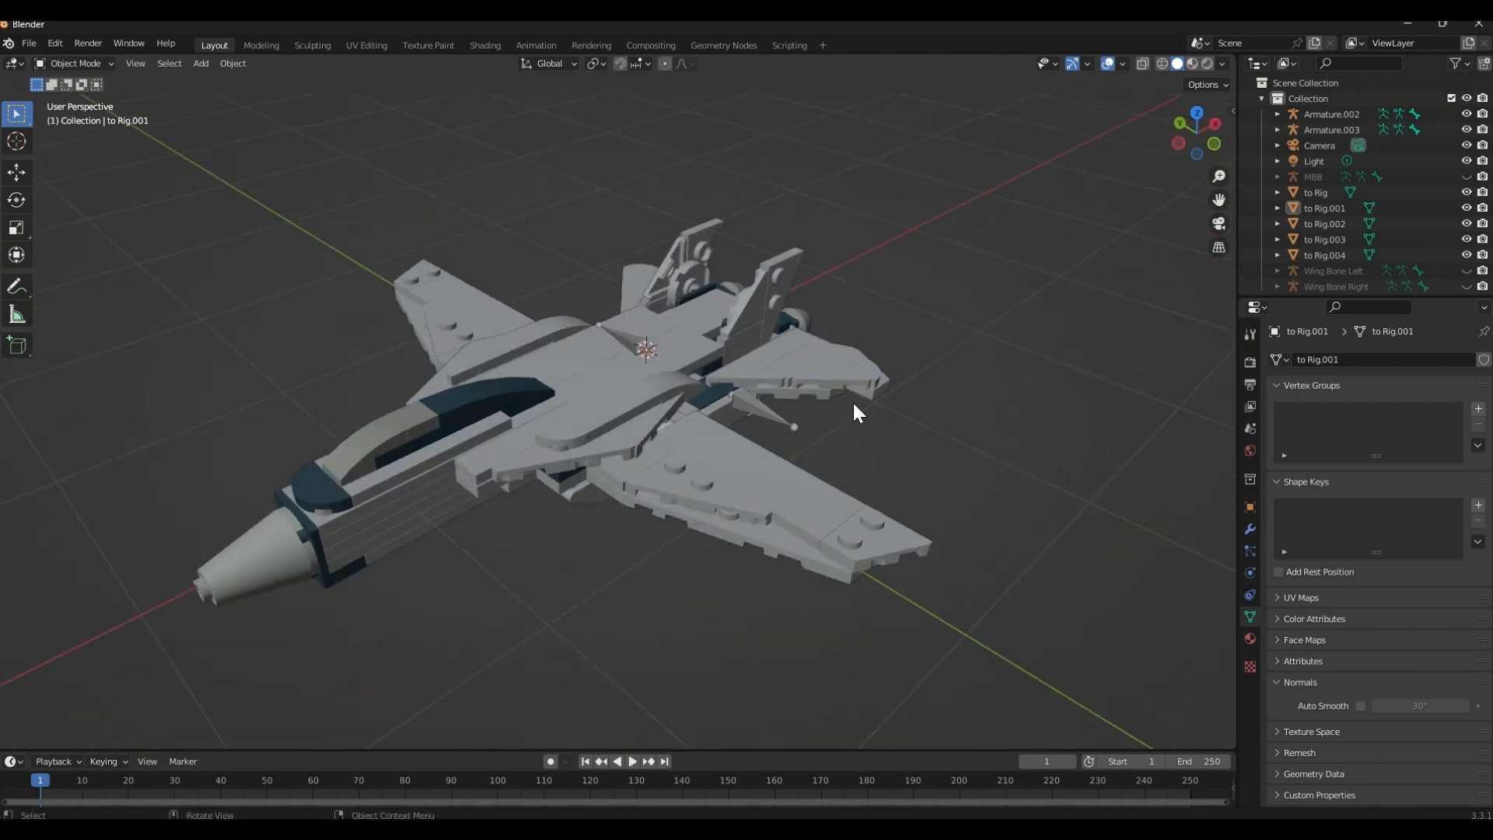
pyautogui.moveTo(854, 405); pyautogui.dragTo(770, 459, button='middle')
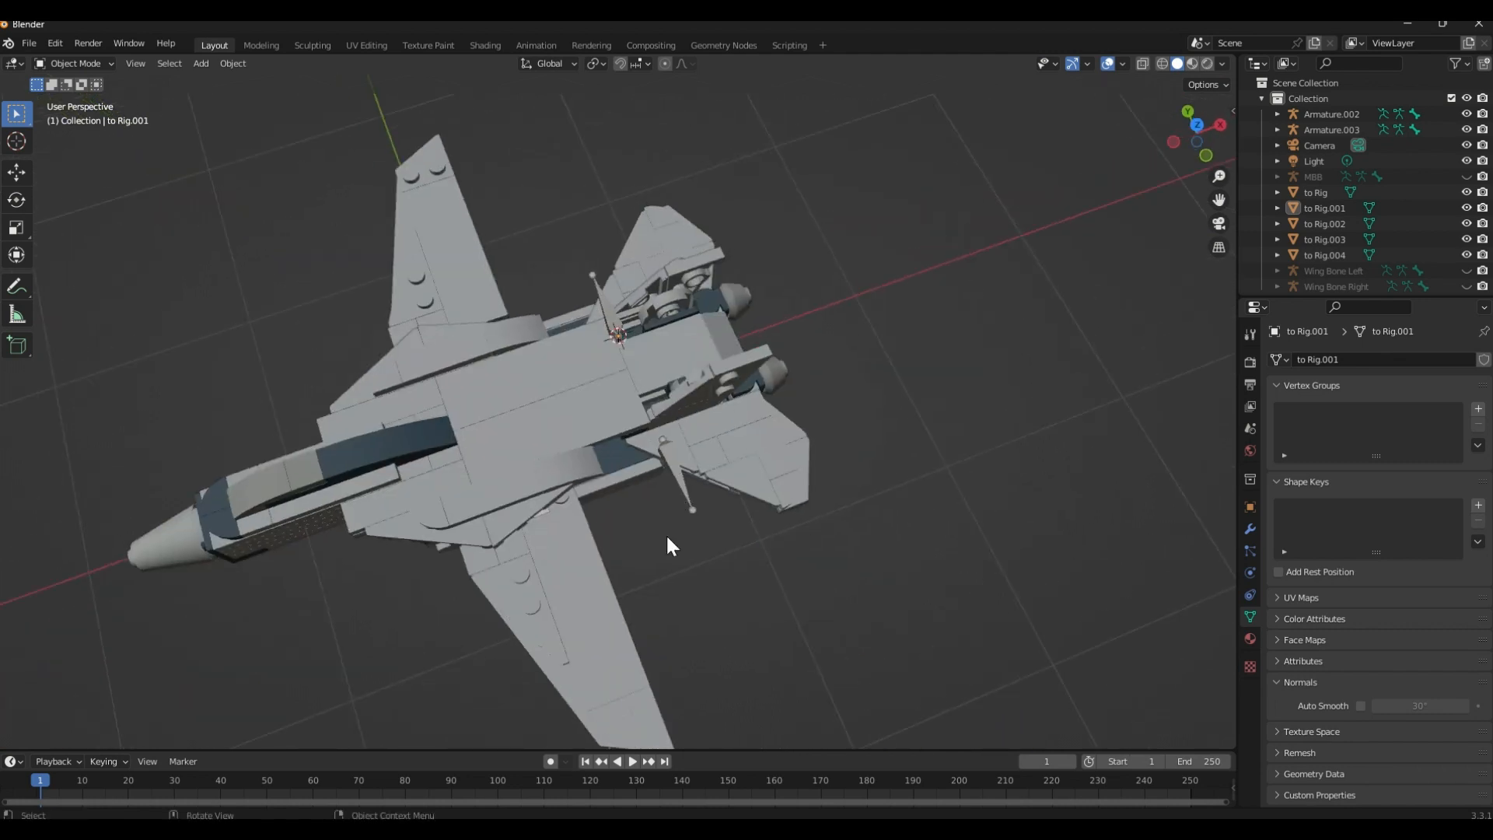
pyautogui.click(1467, 176)
pyautogui.scroll(-1, 1439, 276)
pyautogui.click(1466, 264)
pyautogui.click(1467, 279)
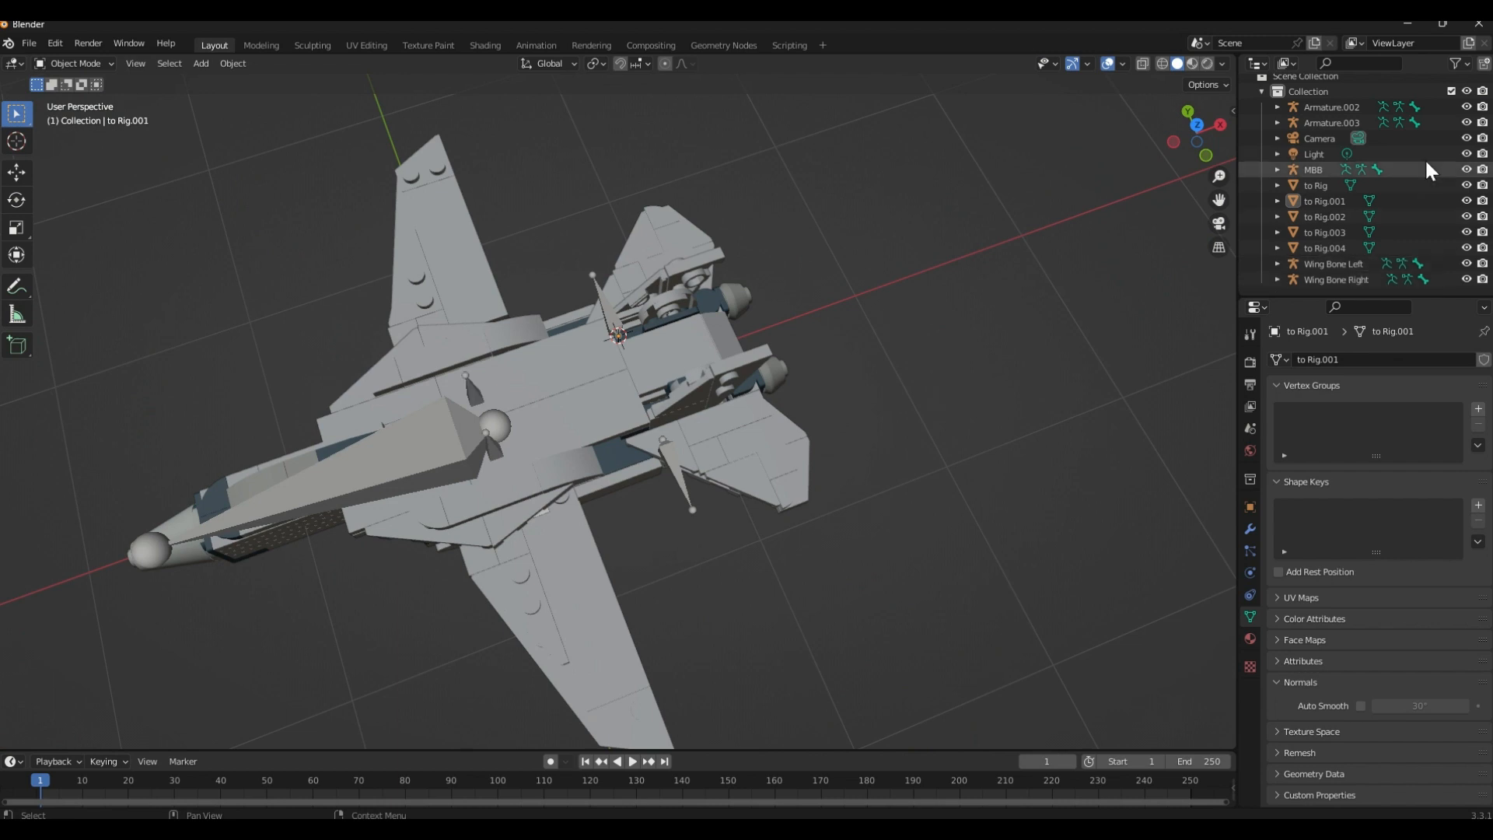
# Examine the wing mesh to Rig.004, Wing Bone Left and both tail fin armatures by selecting them one after another
pyautogui.moveTo(976, 347); pyautogui.dragTo(763, 267, button='middle')
pyautogui.scroll(5, 666, 333)
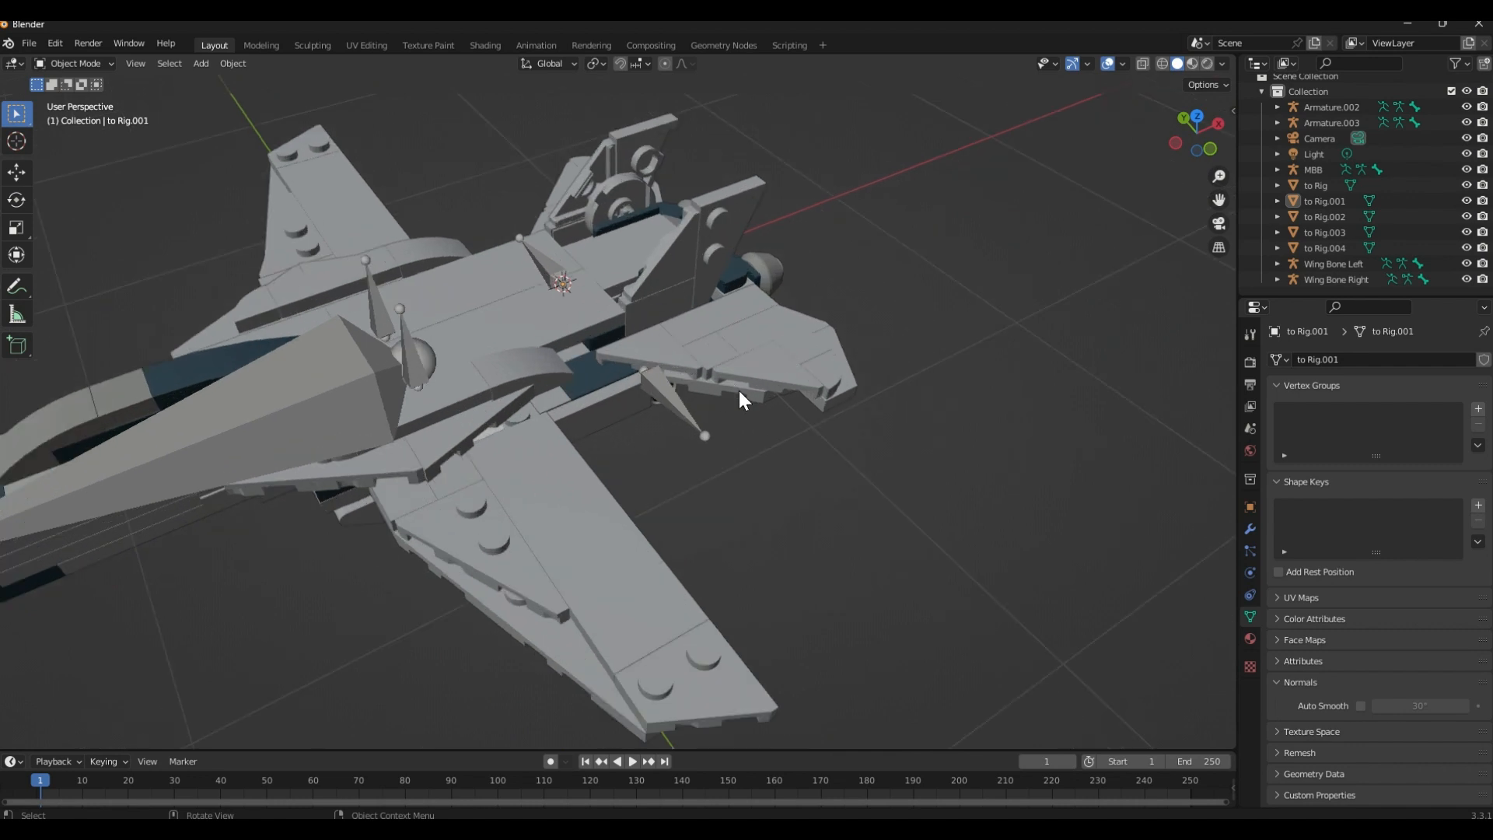
pyautogui.moveTo(703, 548); pyautogui.dragTo(853, 500, button='middle')
pyautogui.click(704, 490)
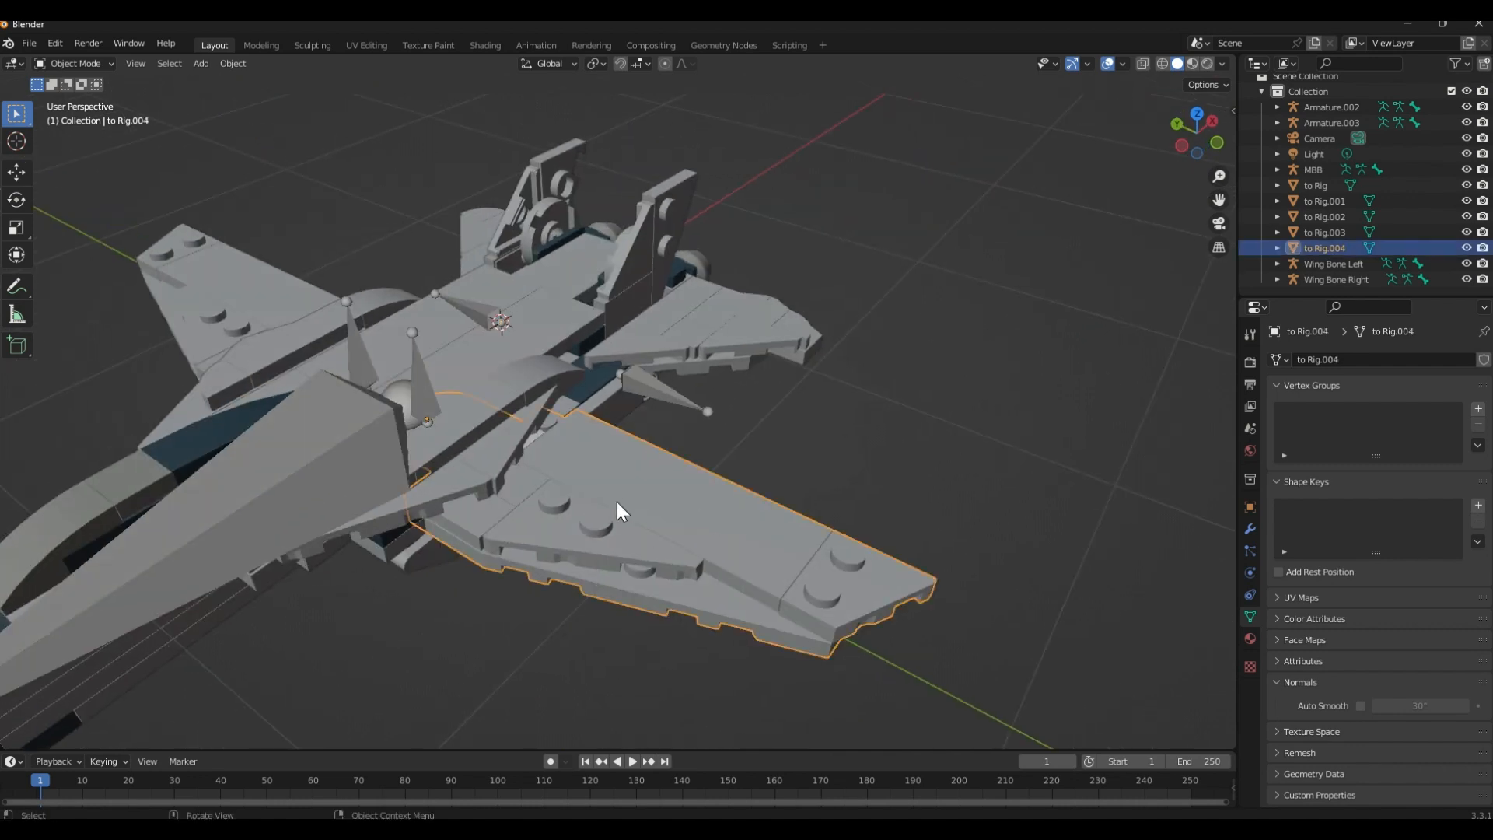
pyautogui.click(416, 386)
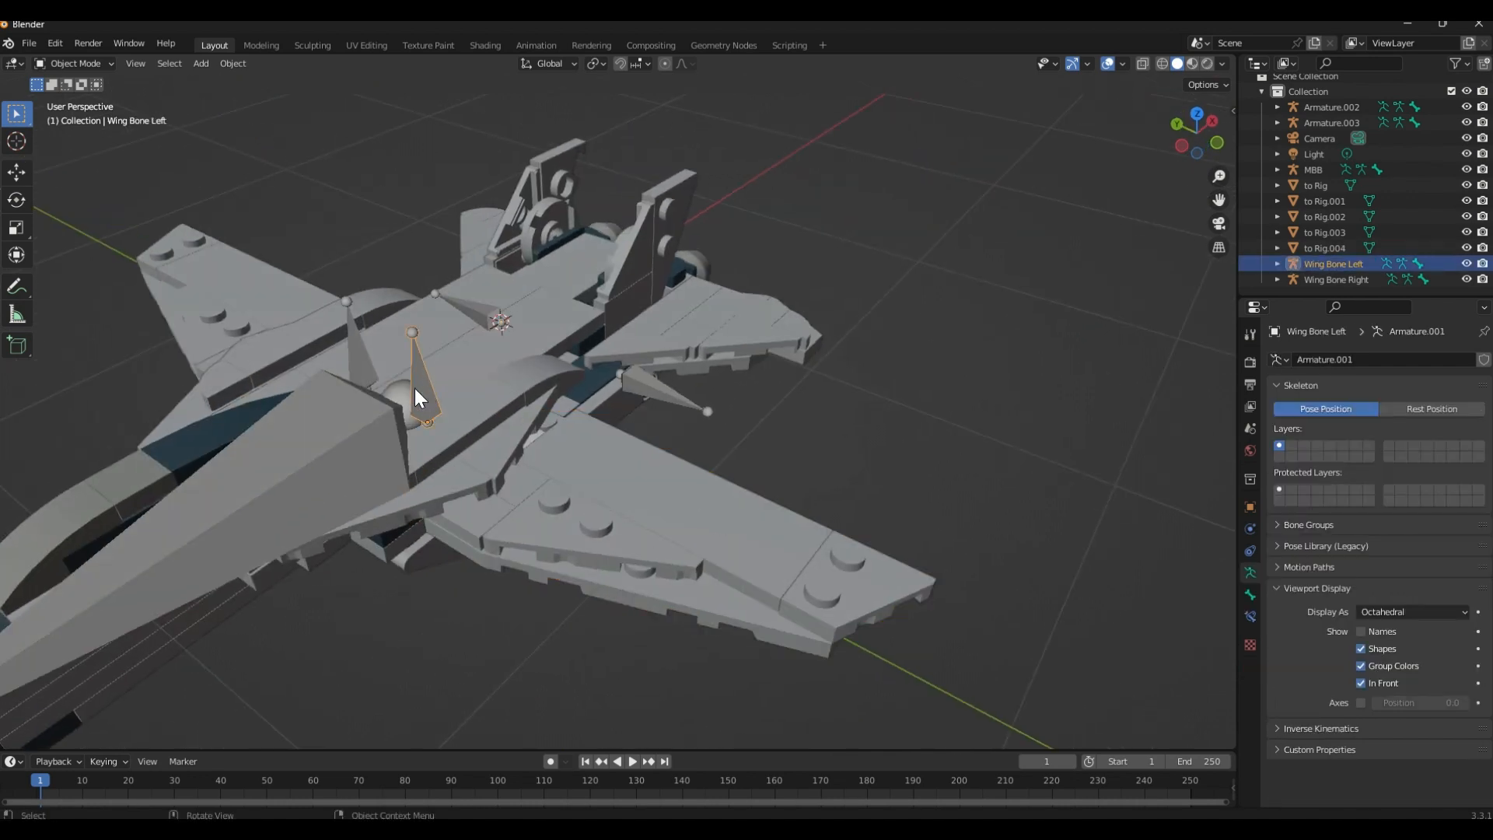
pyautogui.moveTo(421, 386); pyautogui.dragTo(533, 310, button='middle')
pyautogui.click(513, 296)
pyautogui.click(582, 277)
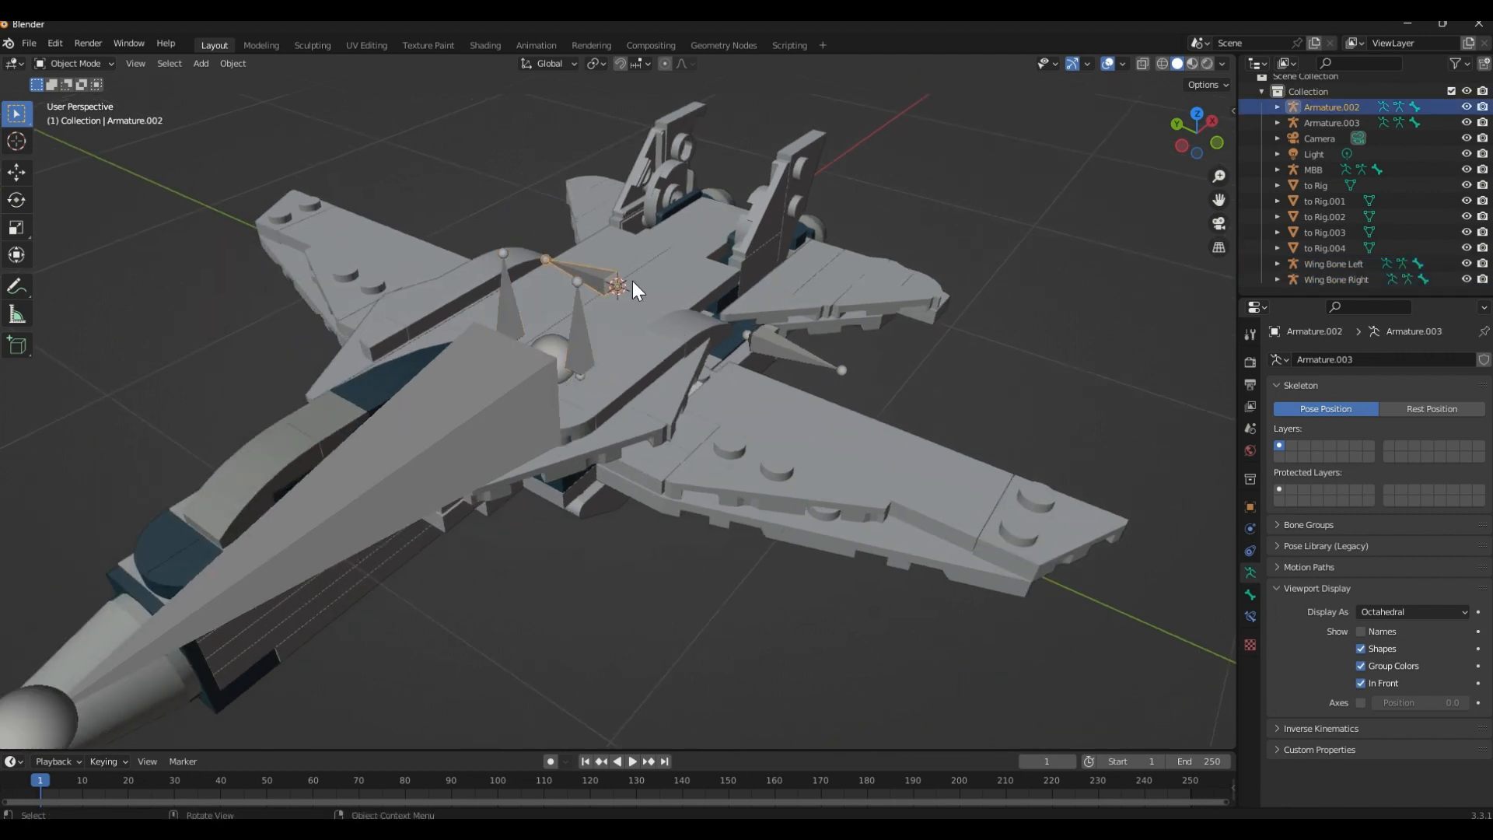
pyautogui.click(767, 340)
# Compare the main body bone MBB with the fuselage mesh to Rig by selecting each in turn
pyautogui.click(424, 438)
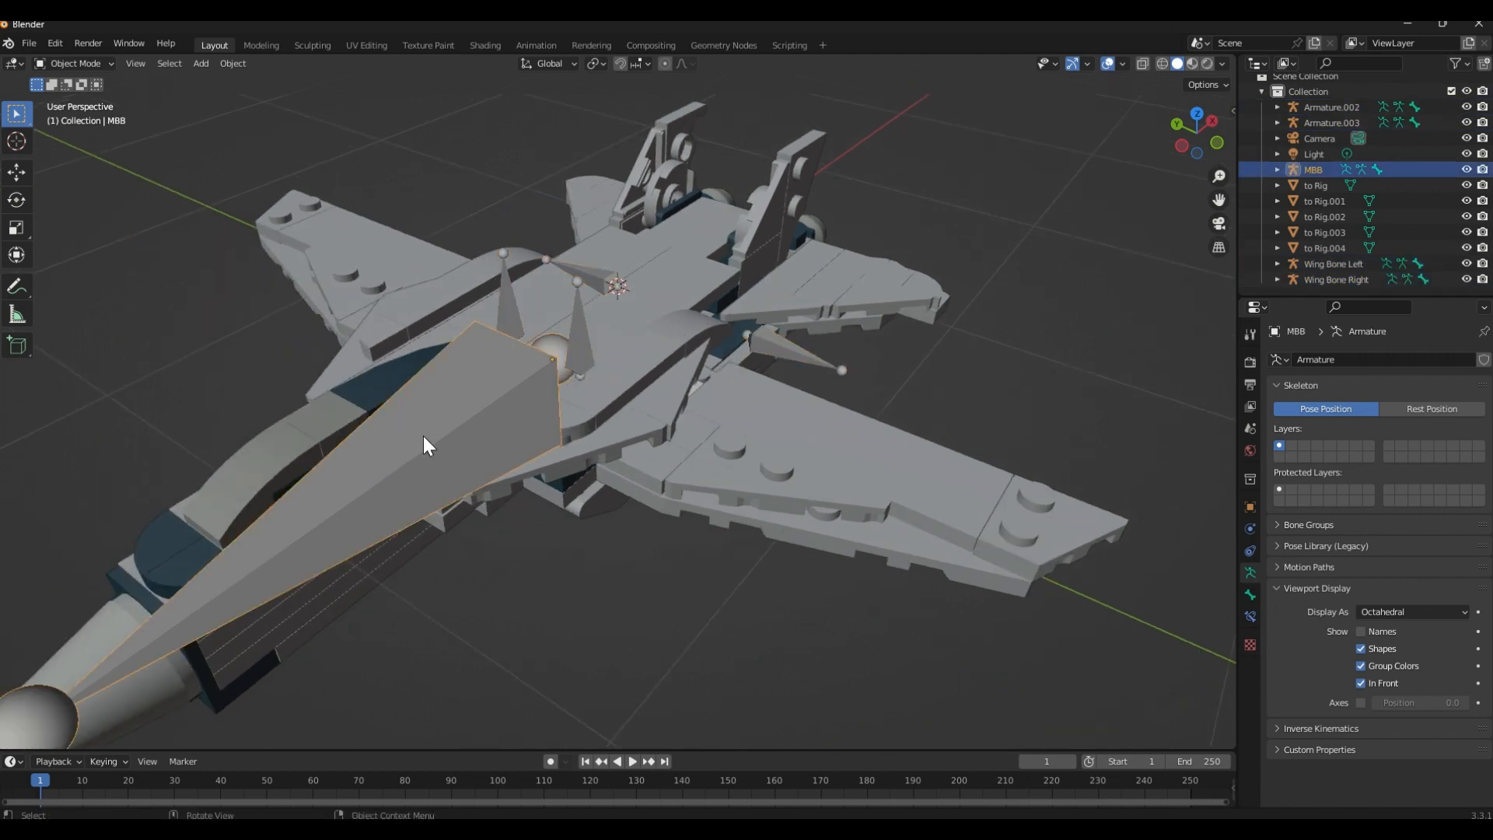
pyautogui.click(471, 317)
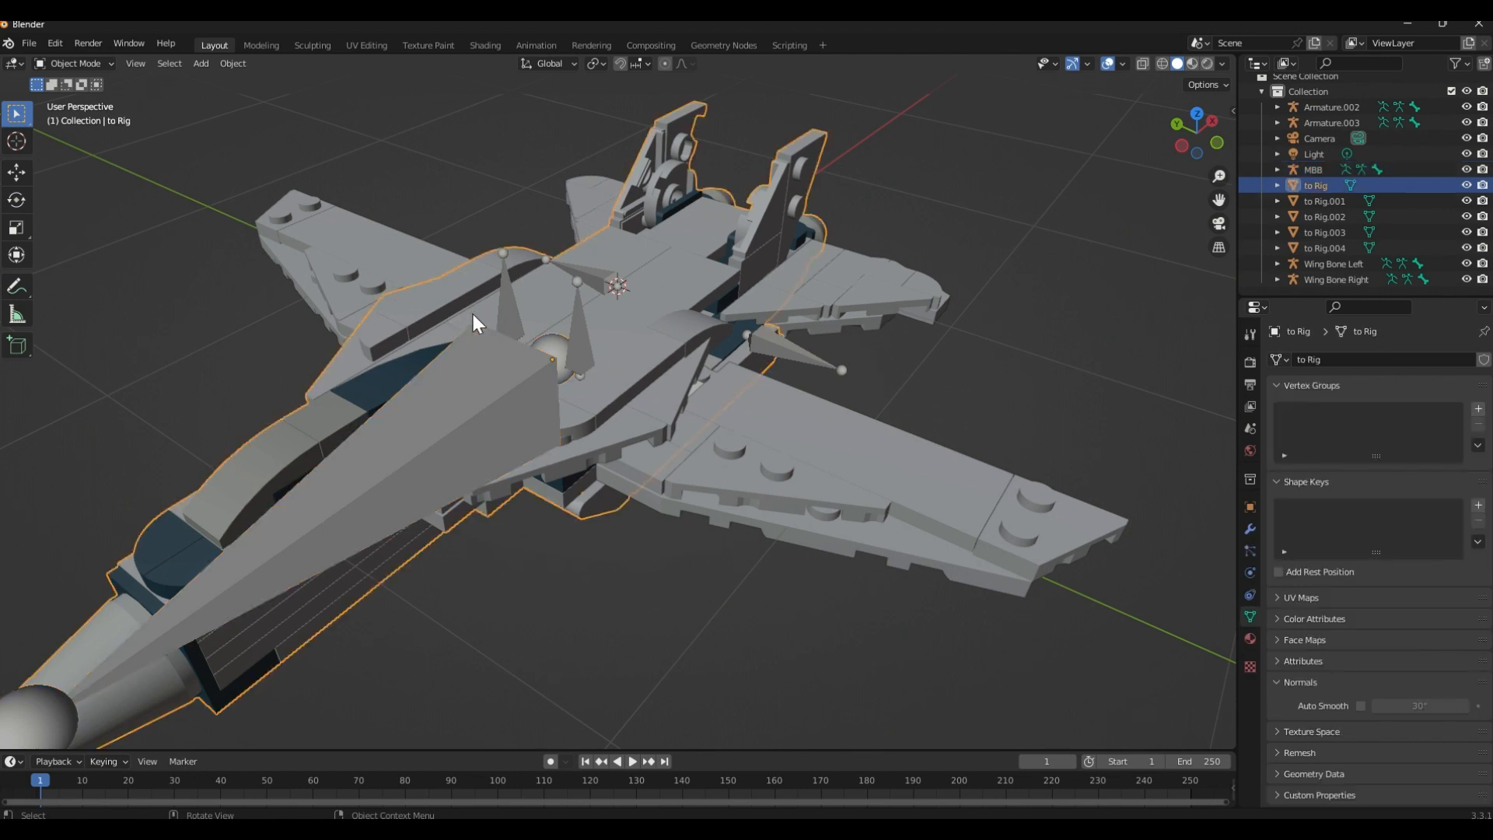
pyautogui.click(445, 411)
pyautogui.scroll(-3, 545, 482)
pyautogui.moveTo(585, 534); pyautogui.dragTo(497, 390, button='middle')
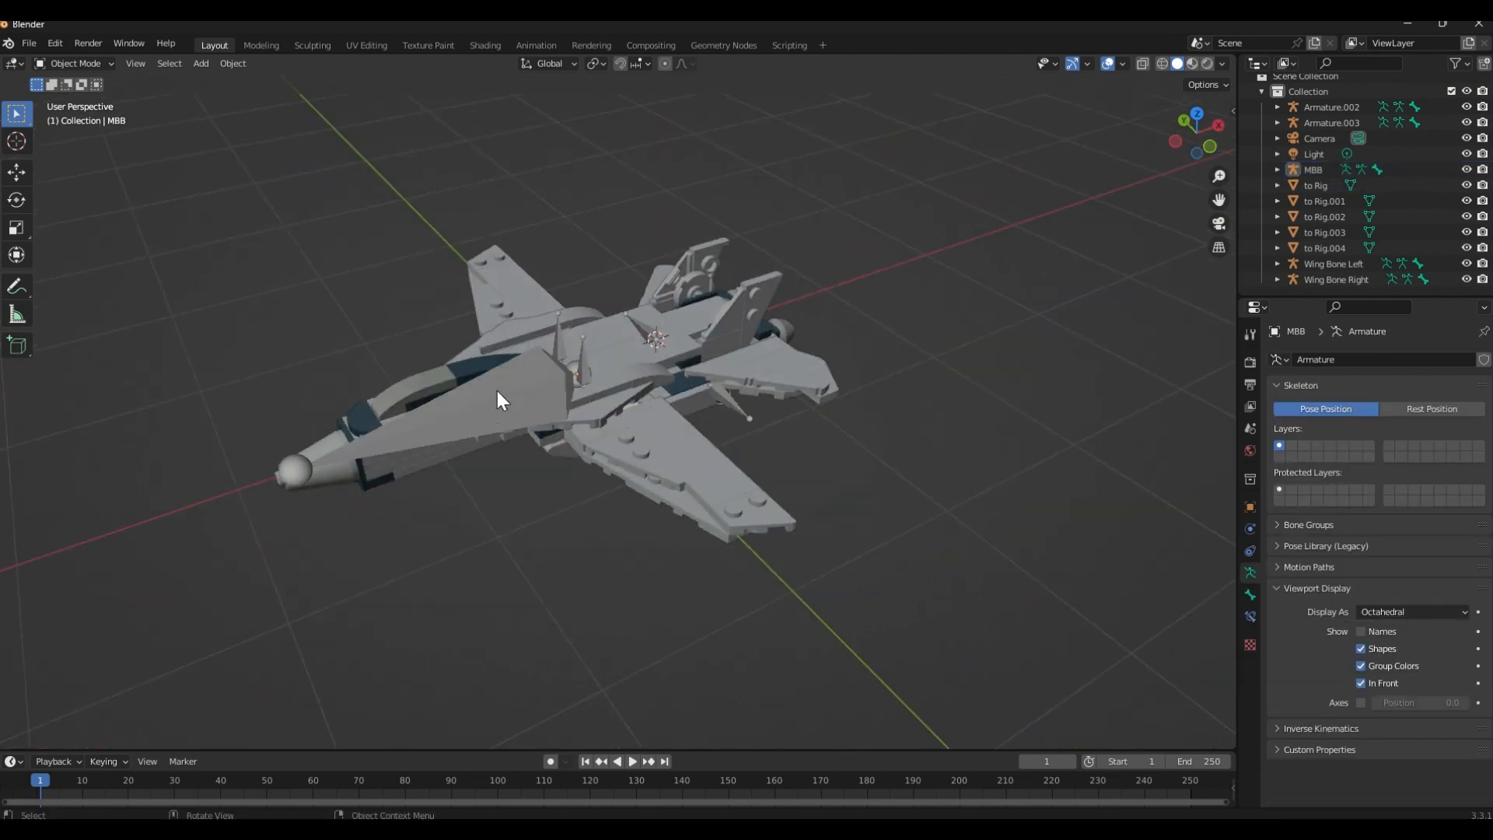
pyautogui.click(497, 390)
# Review the wing and fin armatures around the main body bone once more, including Wing Bone Right, and clear the selection
pyautogui.scroll(3, 513, 381)
pyautogui.click(535, 292)
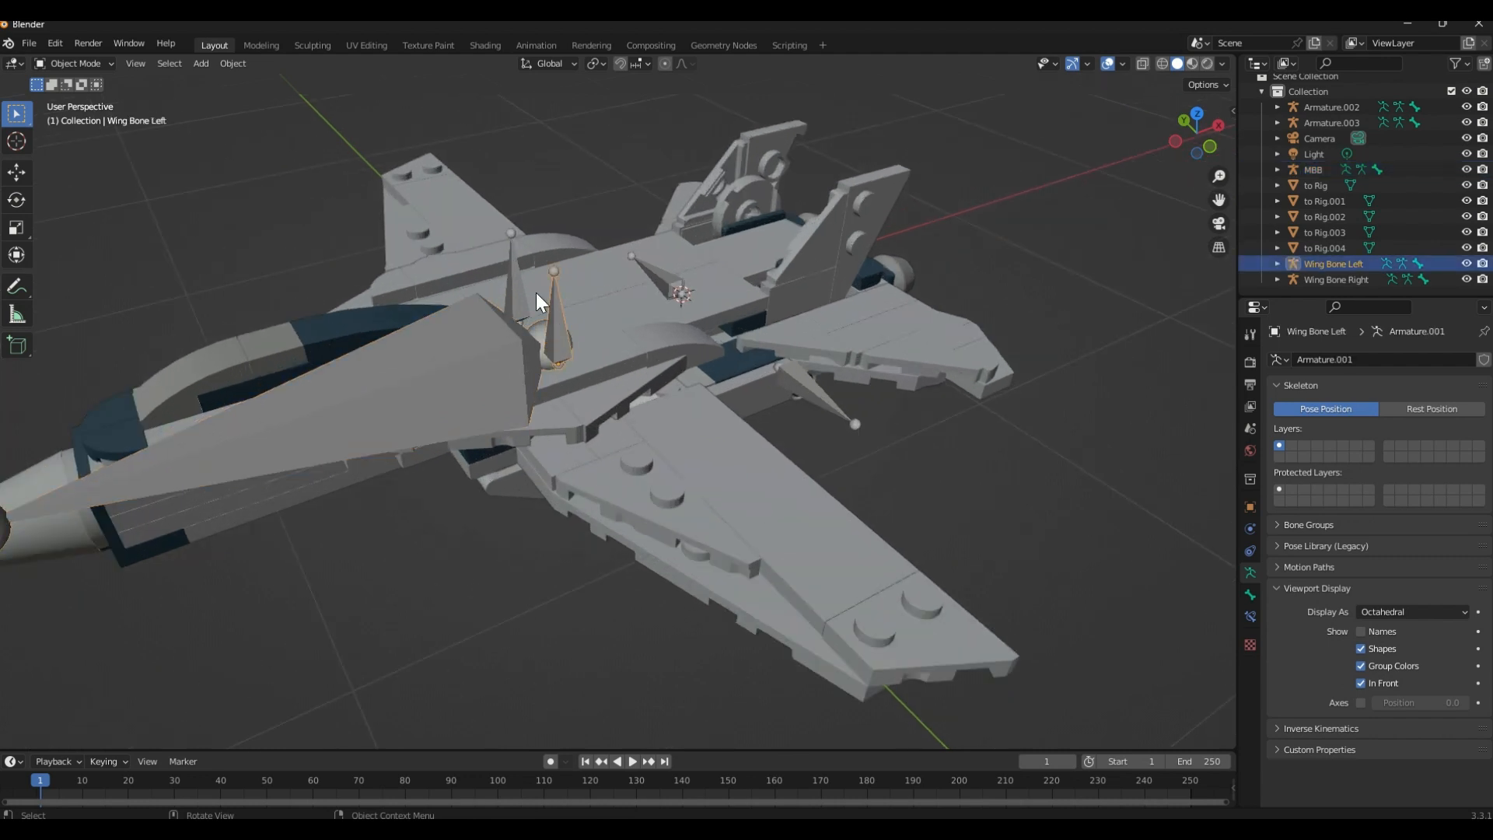
pyautogui.click(651, 278)
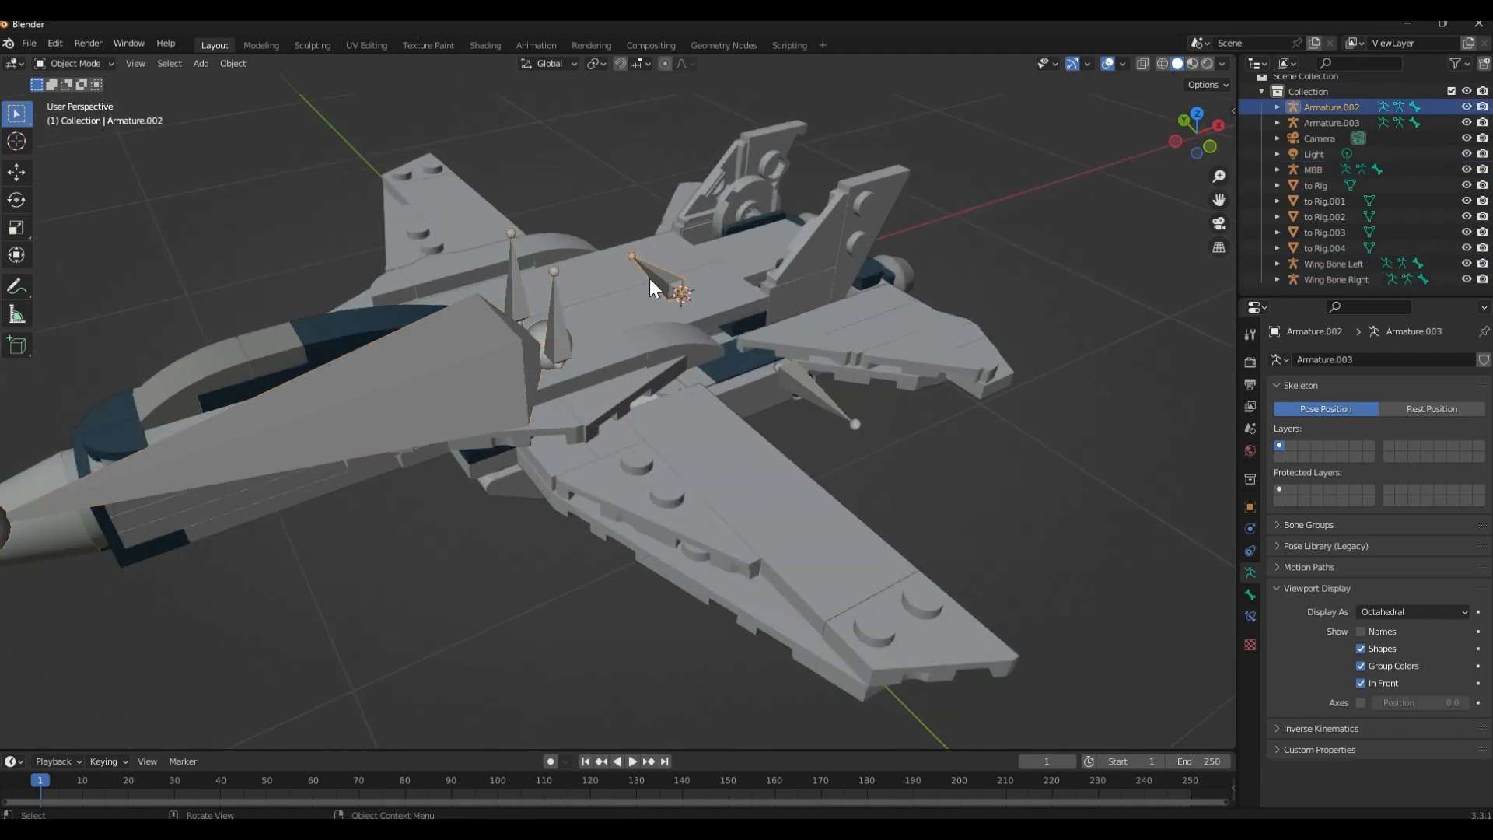
pyautogui.click(781, 367)
pyautogui.click(667, 448)
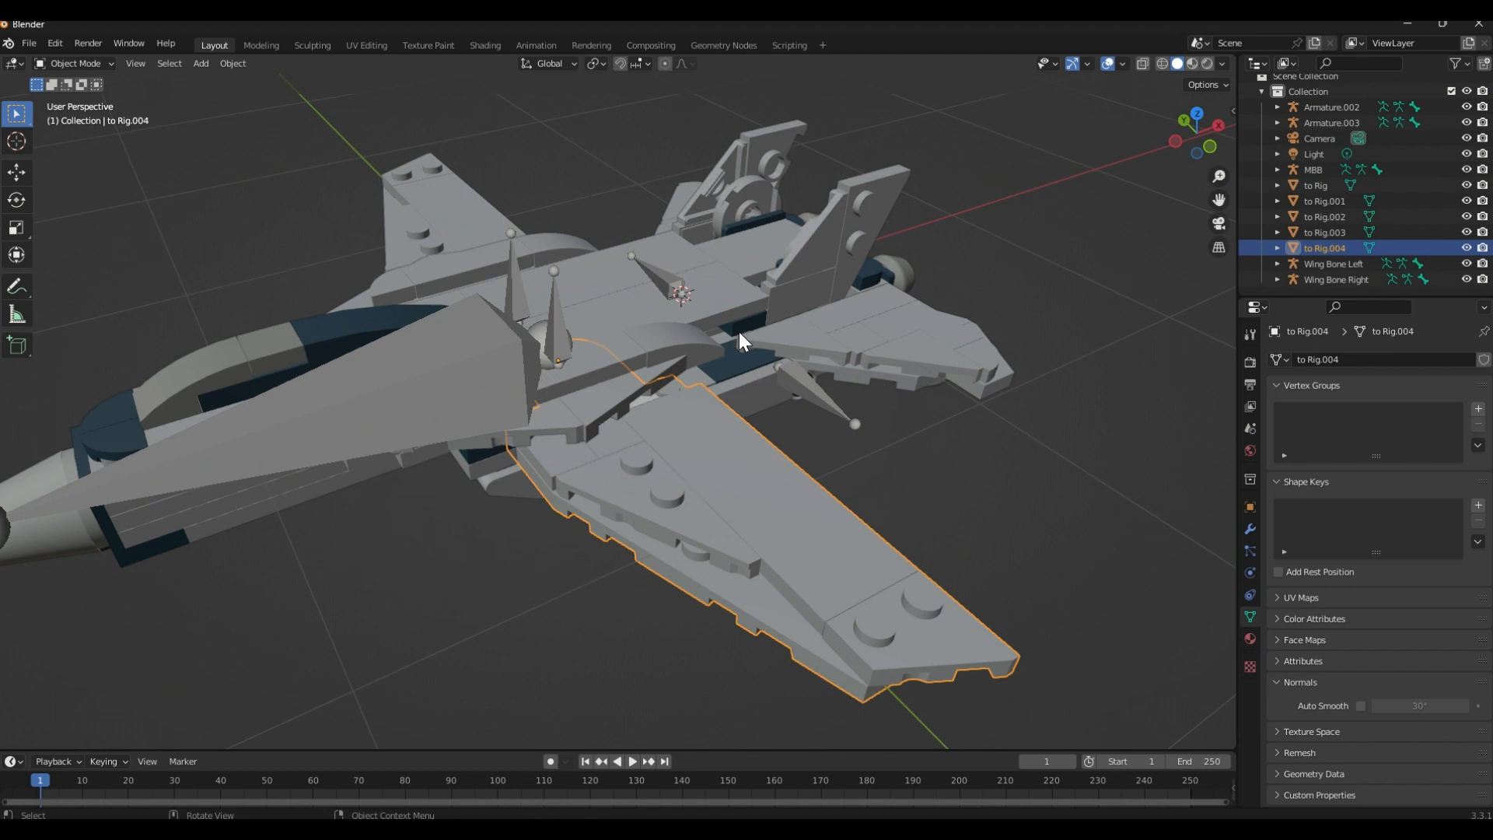
pyautogui.click(809, 389)
pyautogui.click(669, 283)
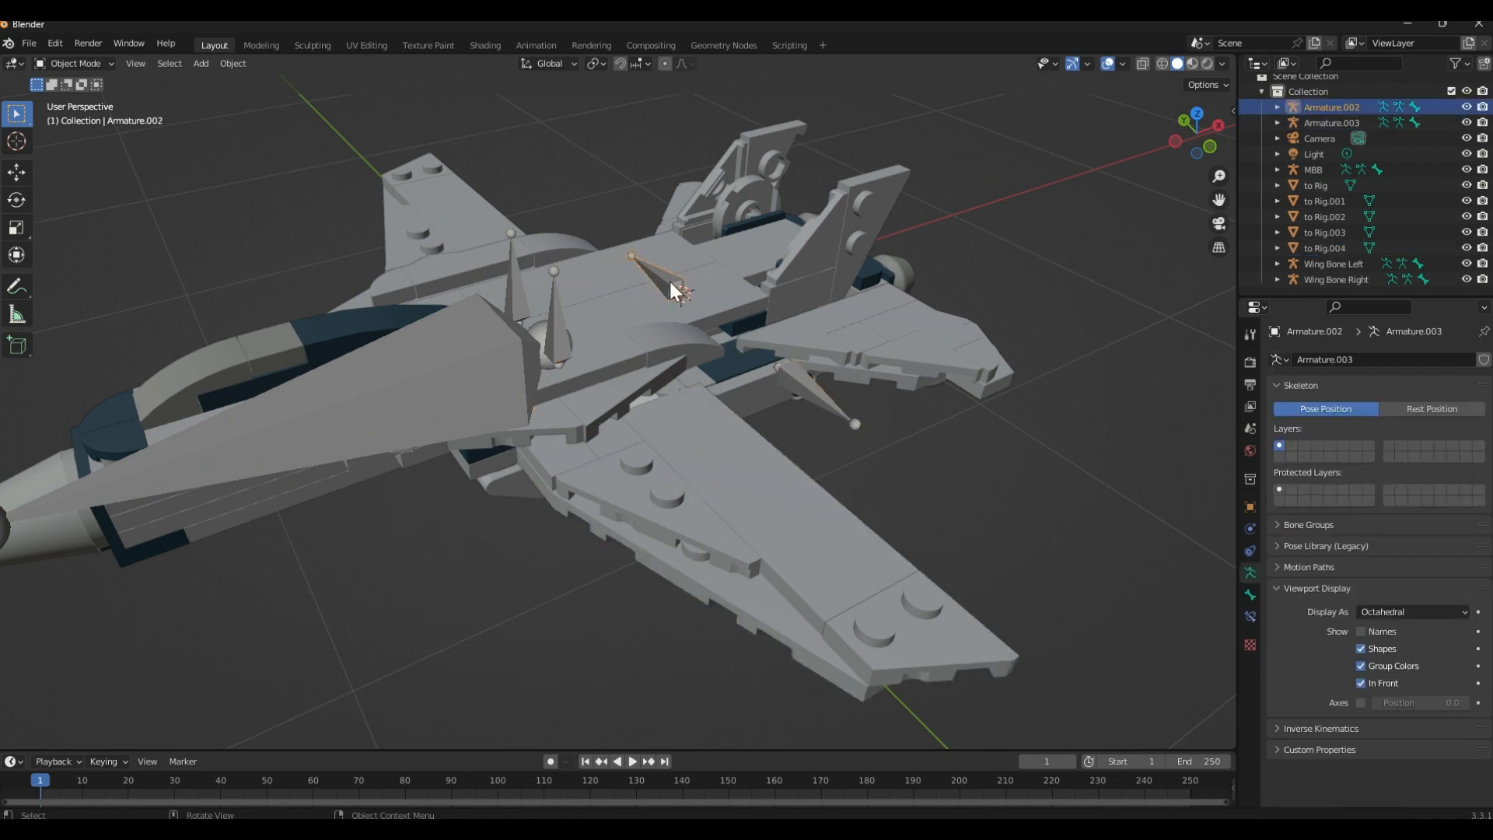
pyautogui.click(563, 349)
pyautogui.click(503, 295)
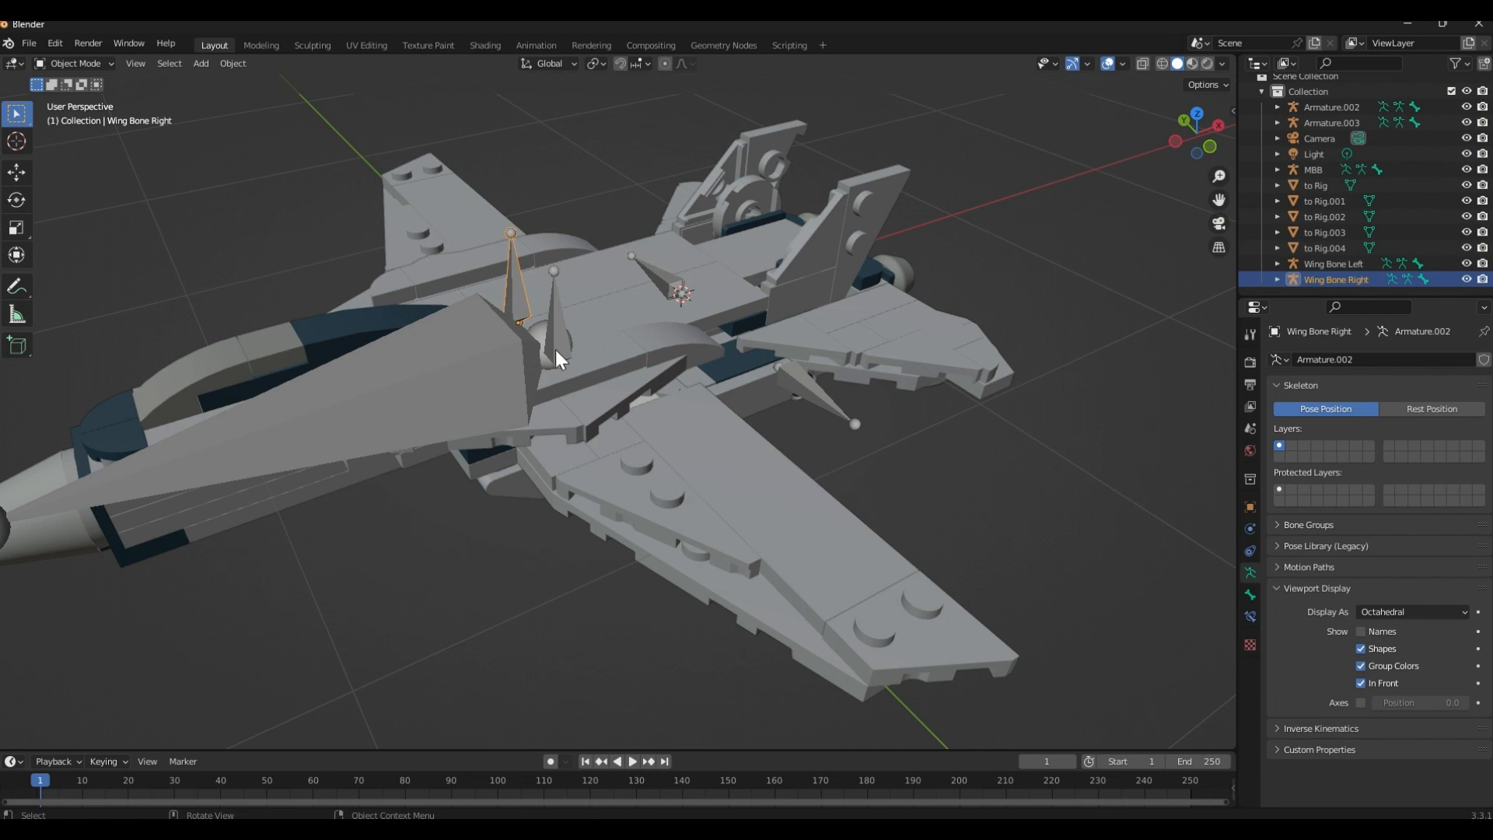
pyautogui.moveTo(371, 414); pyautogui.dragTo(421, 398, button='middle')
pyautogui.click(554, 535)
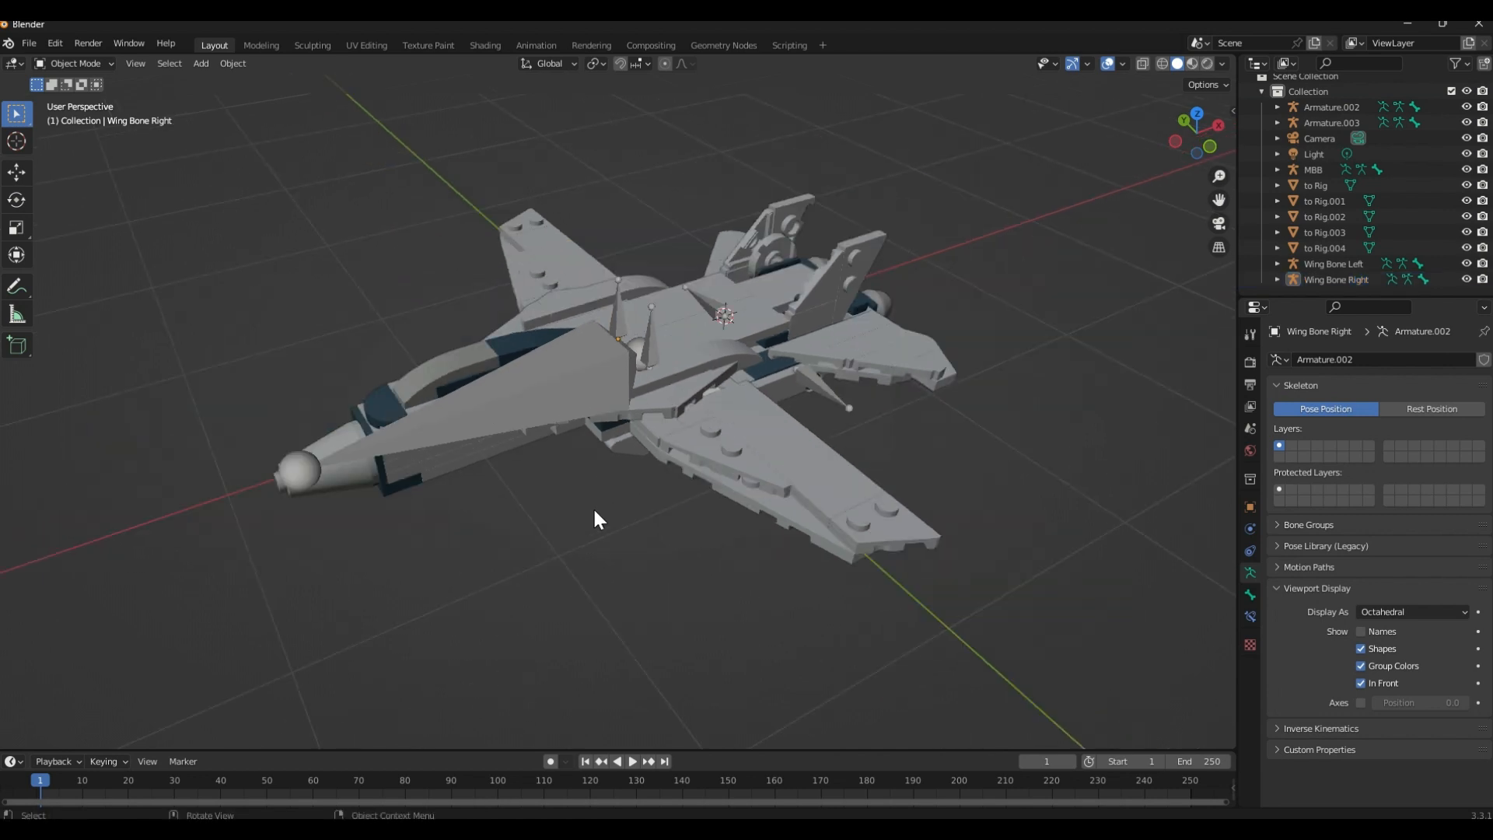
# Parent the wing mesh to Rig.004 to Wing Bone Left using Object (Keep Transform), and clear the selection
pyautogui.moveTo(594, 516); pyautogui.dragTo(715, 382, button='middle')
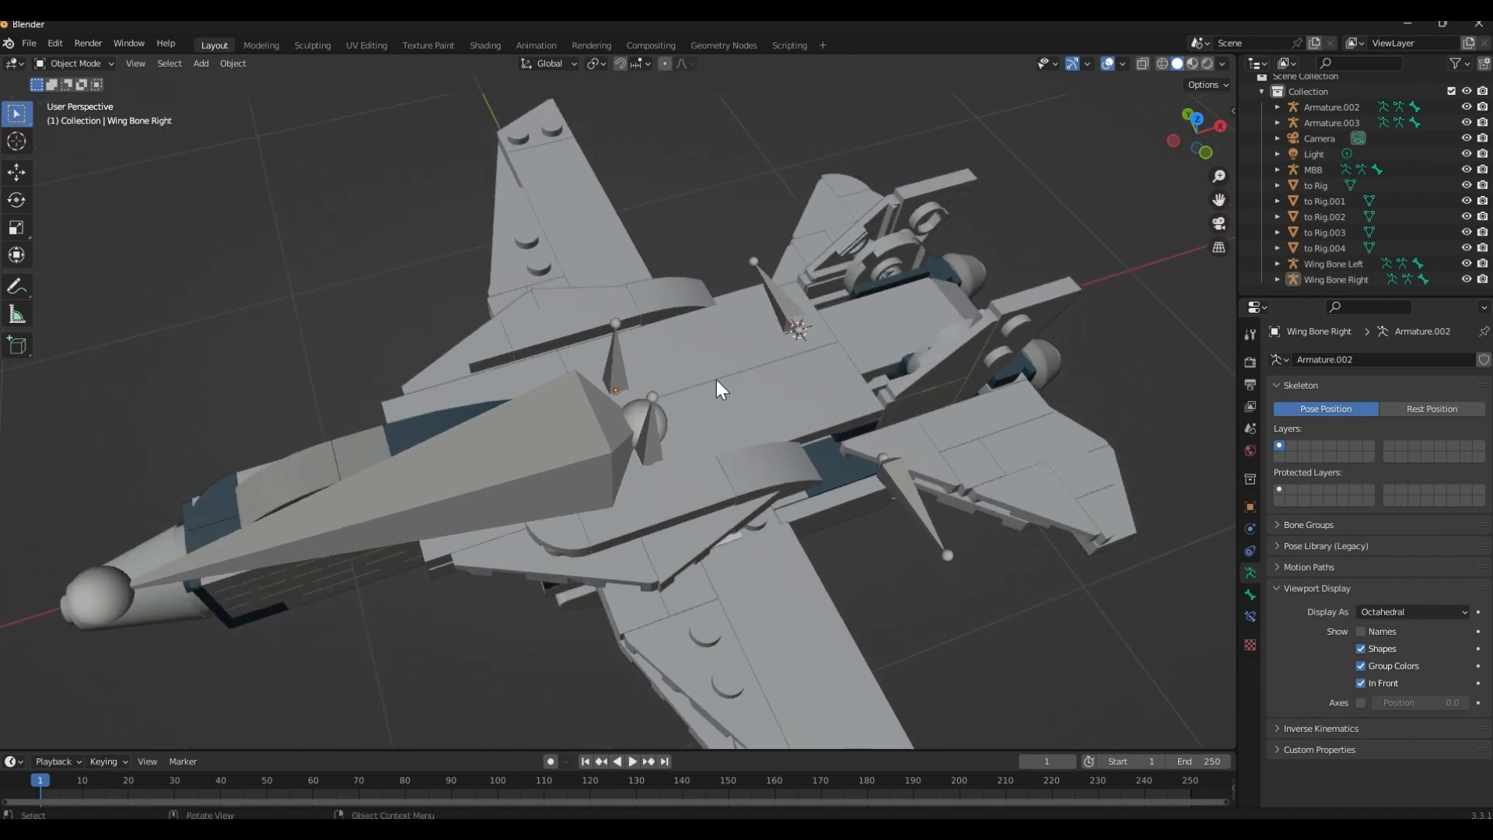
pyautogui.moveTo(679, 432); pyautogui.dragTo(698, 406, button='middle')
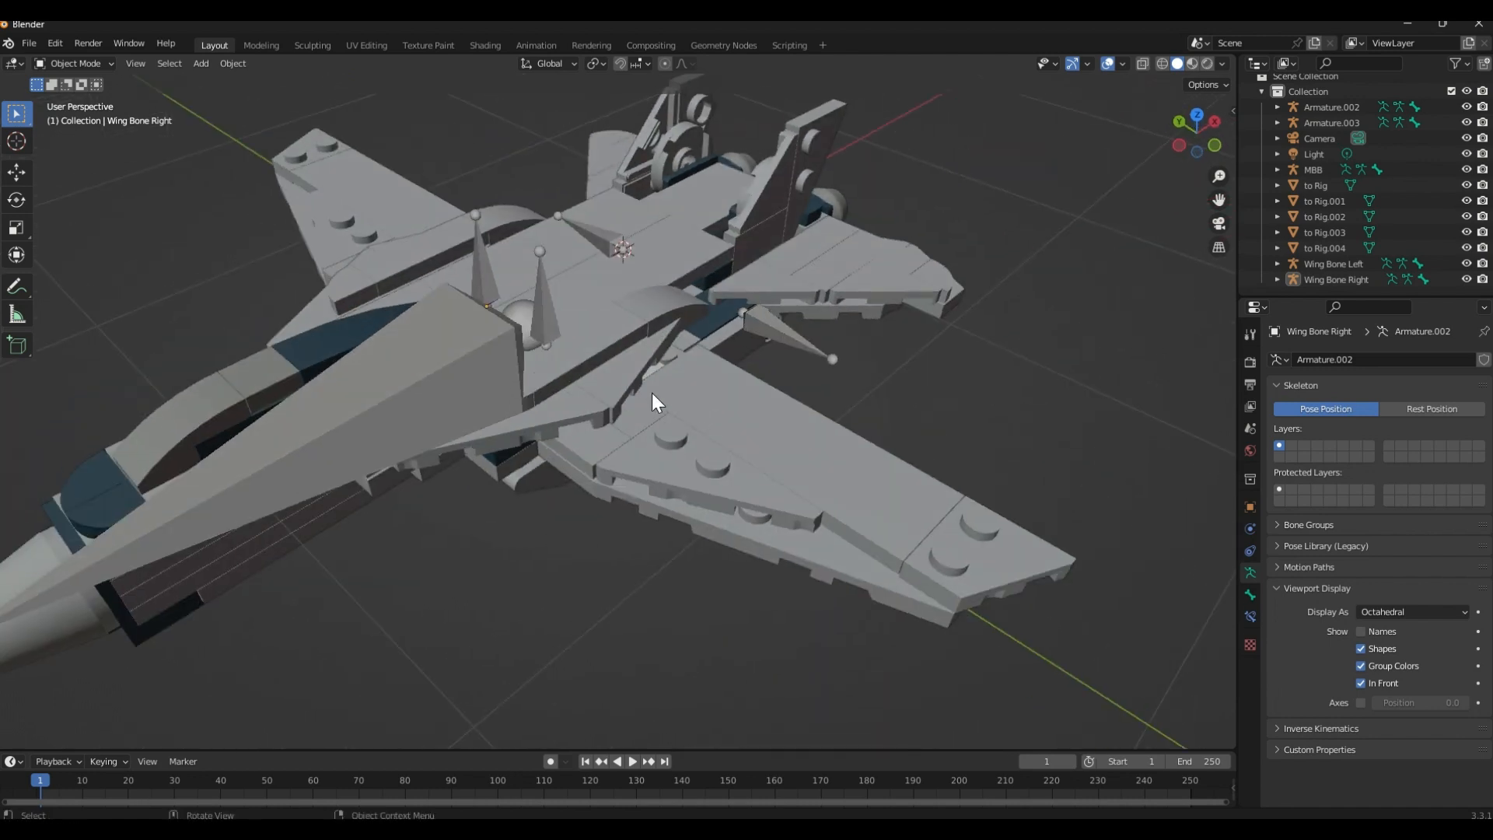
pyautogui.moveTo(578, 361); pyautogui.dragTo(697, 404, button='middle')
pyautogui.click(919, 489)
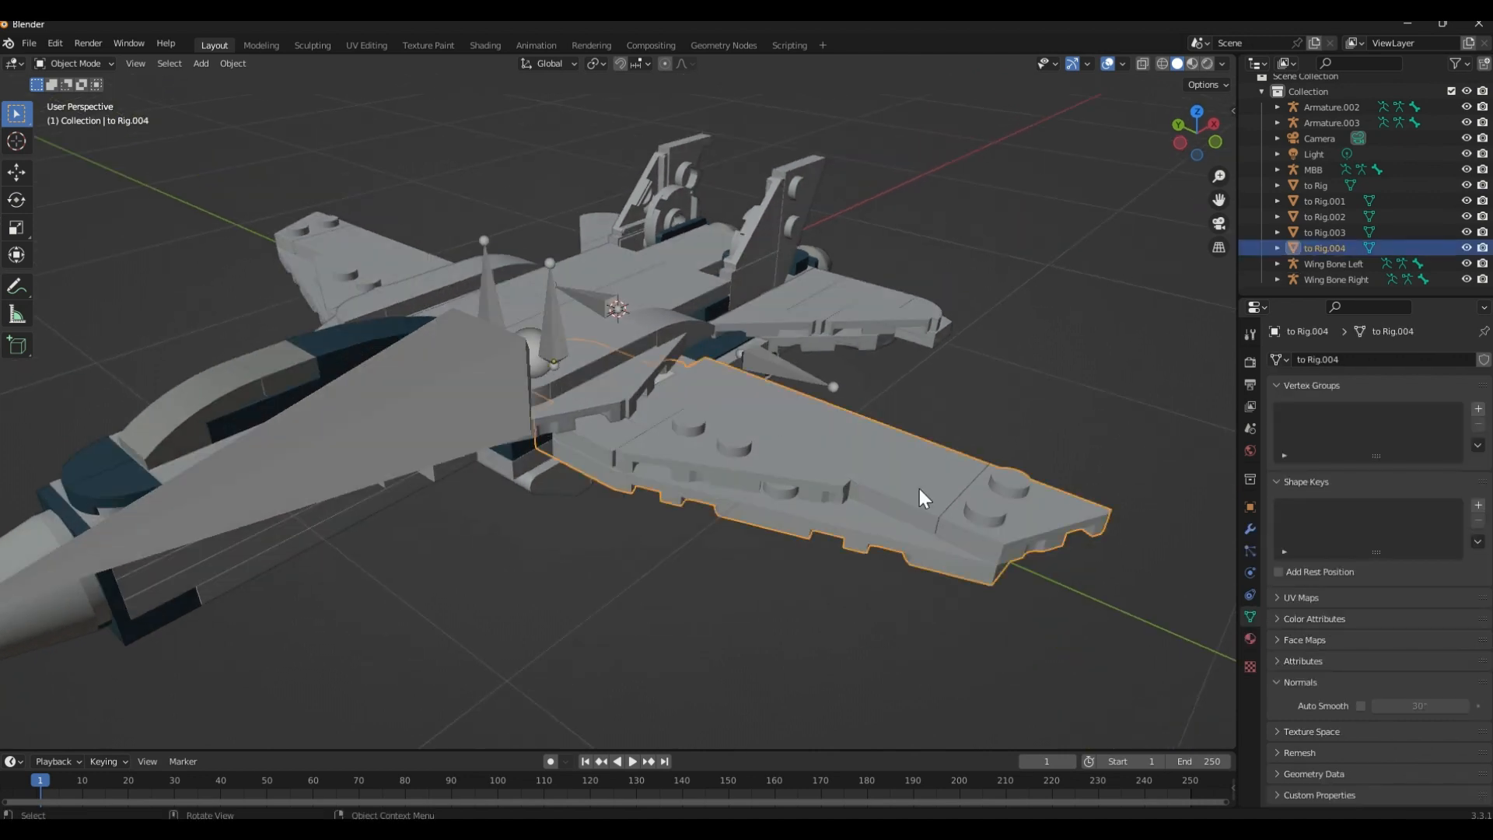
pyautogui.keyDown('shift'); pyautogui.click(563, 334); pyautogui.keyUp('shift')
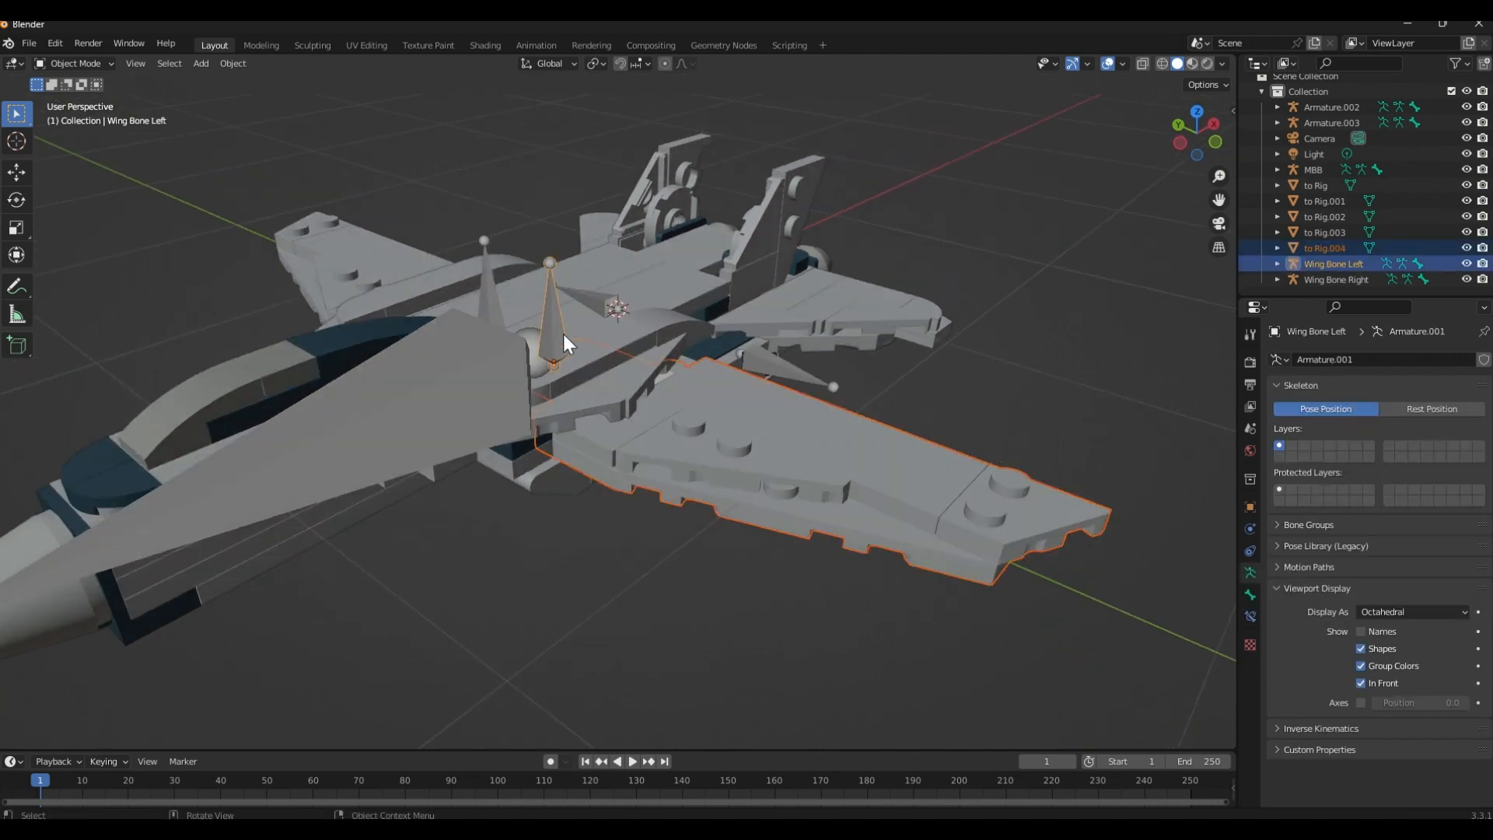
pyautogui.hotkey('ctrl', 'p')
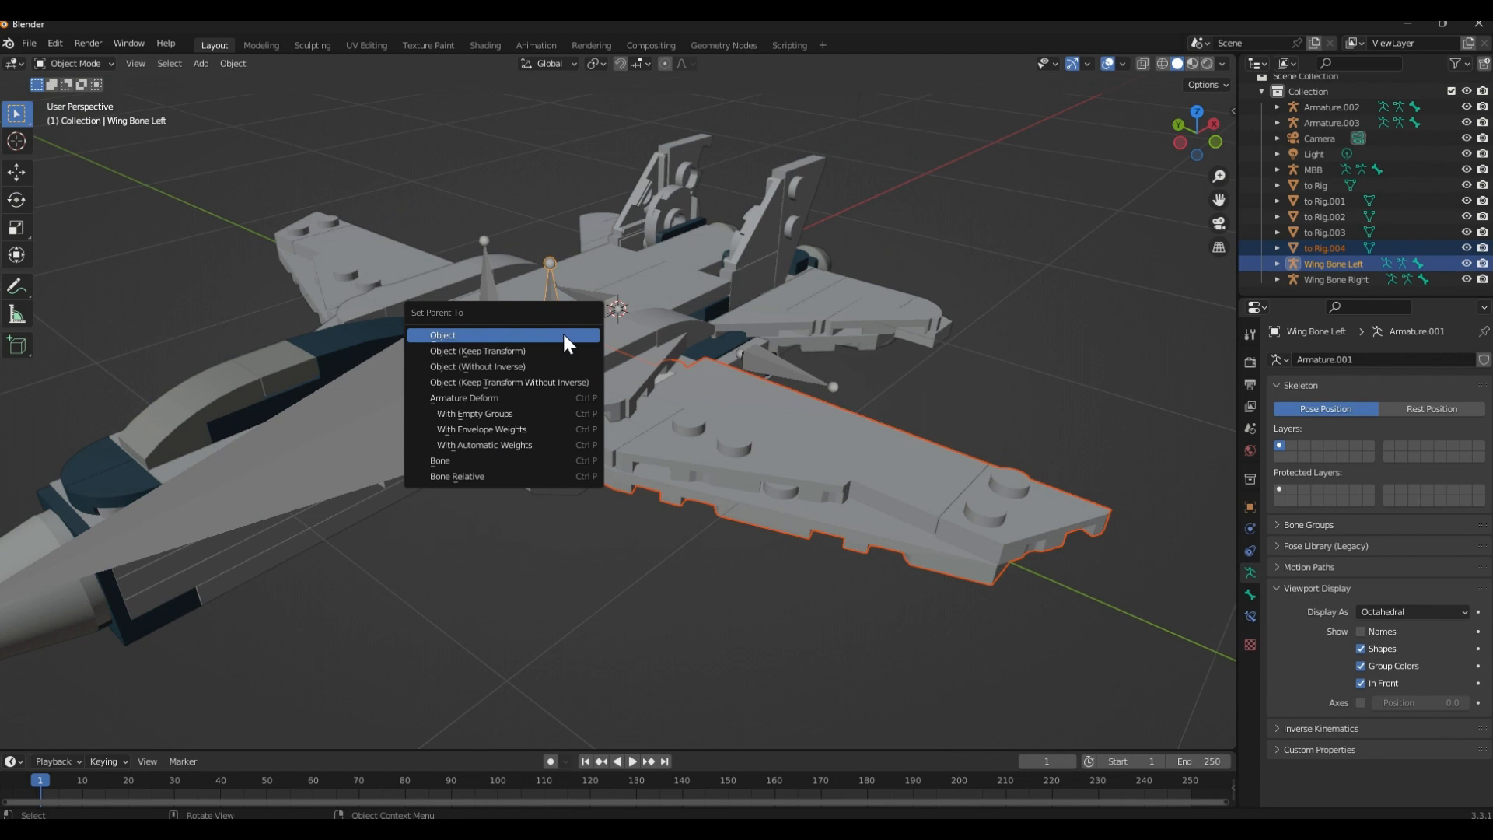
pyautogui.press('Down')
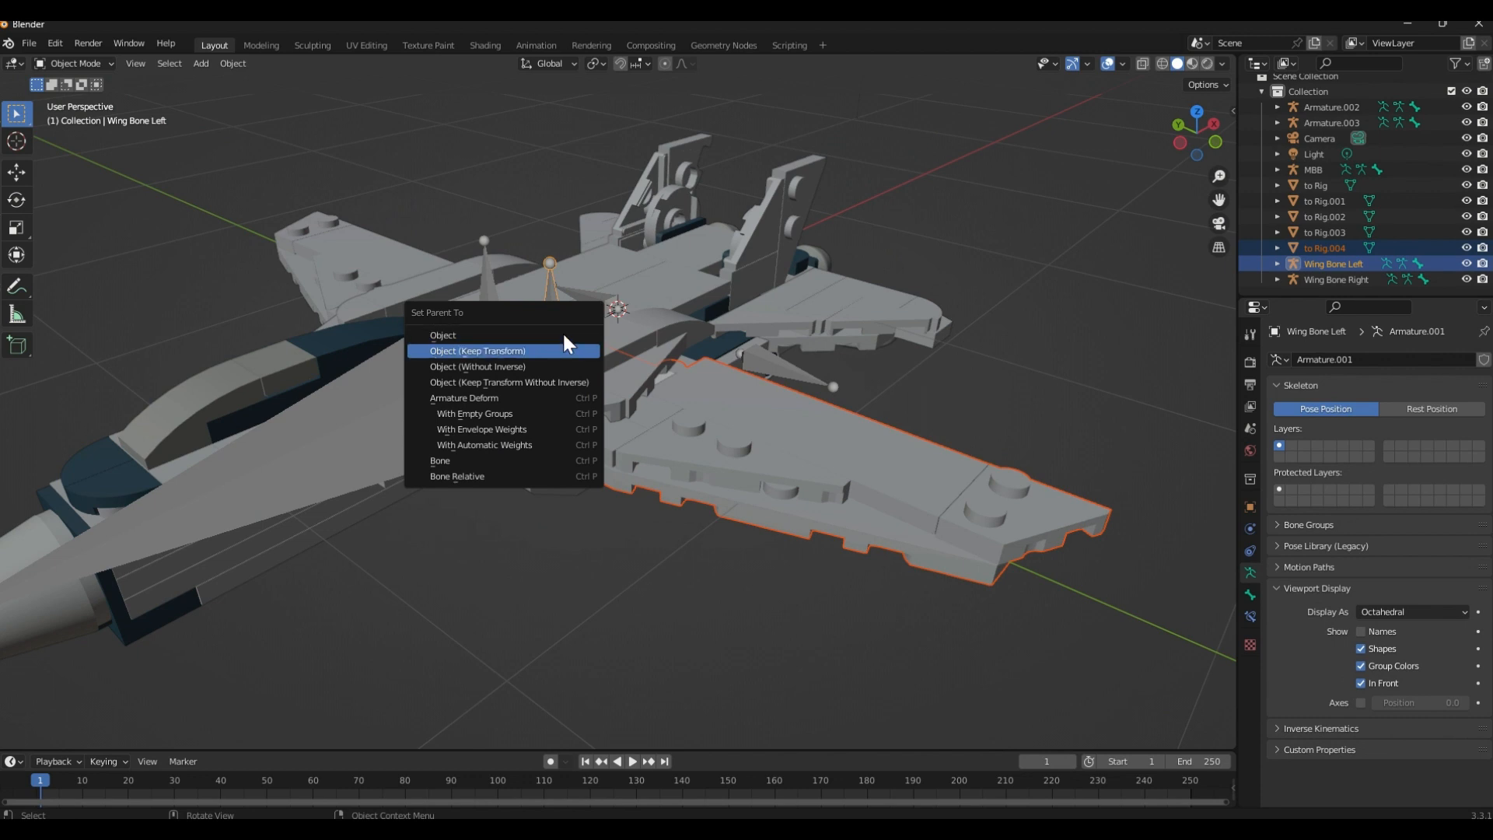
pyautogui.press('Return')
pyautogui.click(859, 237)
# Parent the wing mesh to Rig.003 to Wing Bone Right using Object (Keep Transform)
pyautogui.moveTo(651, 364); pyautogui.dragTo(760, 381, button='middle')
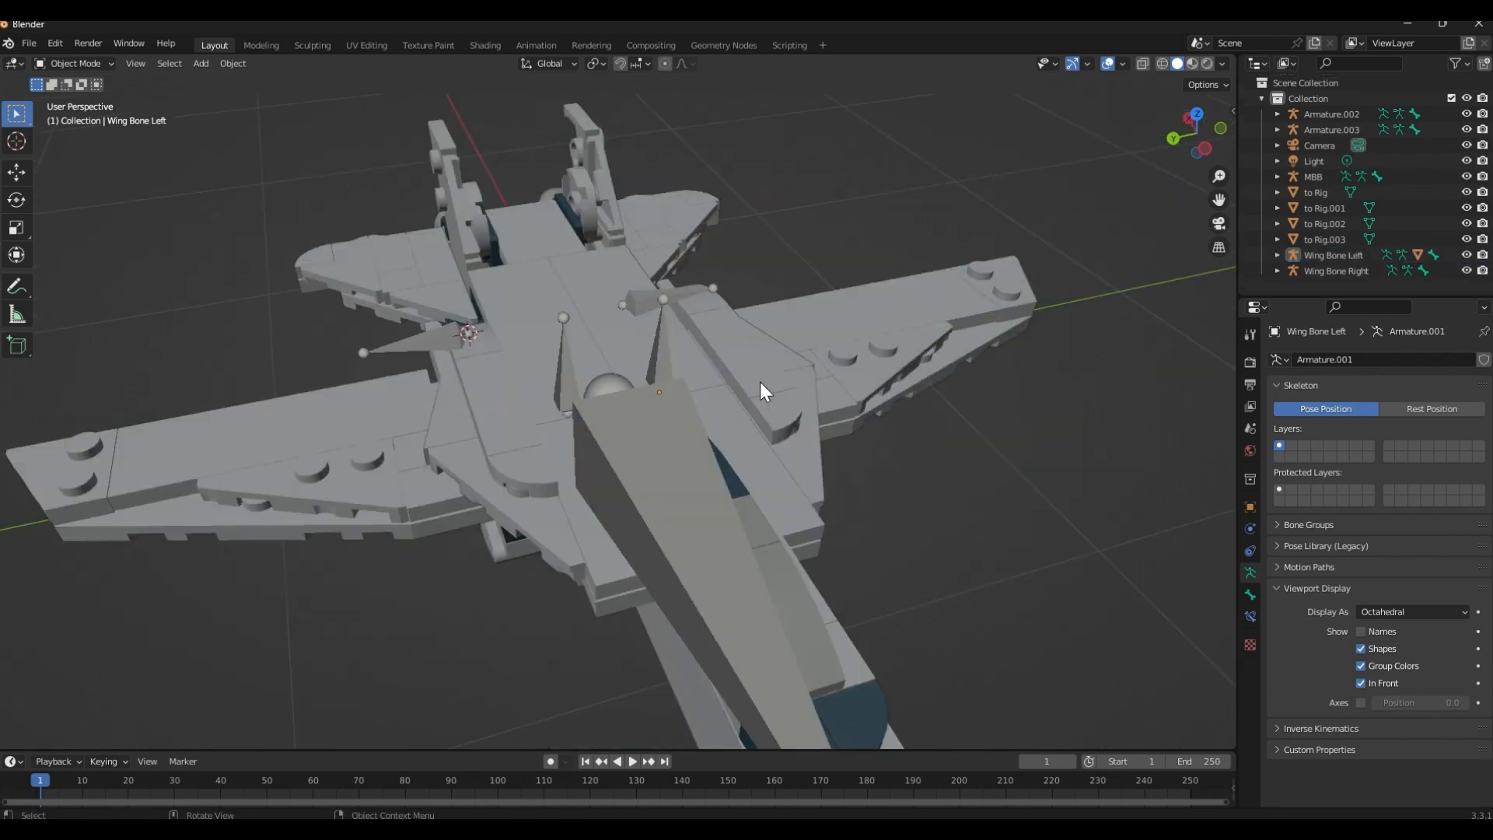
pyautogui.click(352, 462)
pyautogui.keyDown('shift'); pyautogui.click(561, 384); pyautogui.keyUp('shift')
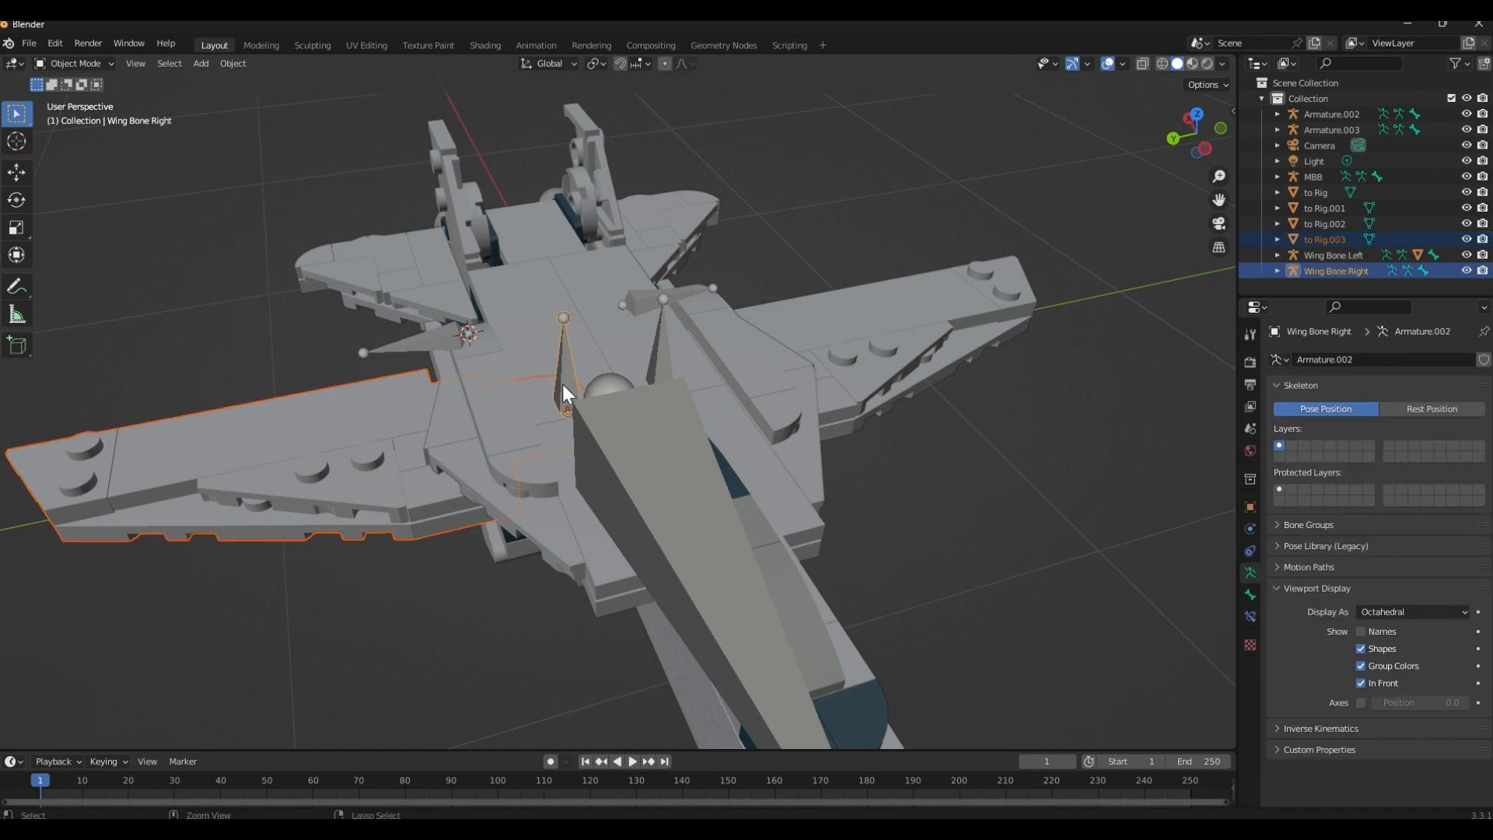
pyautogui.hotkey('ctrl', 'p')
pyautogui.click(562, 384)
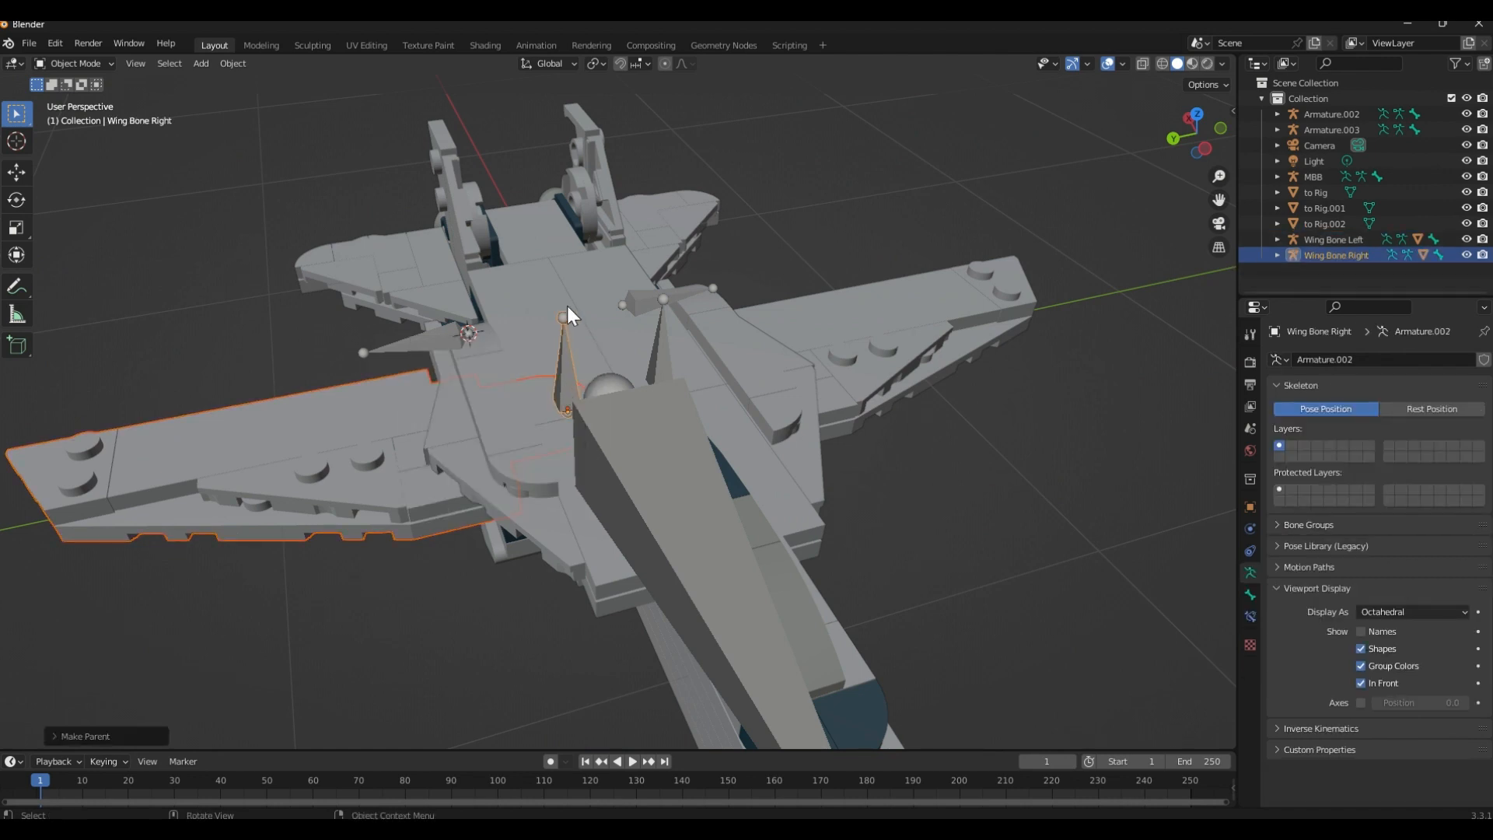
# Parent the tail fin mesh to Rig.001 to Armature.002 using Object (Keep Transform)
pyautogui.moveTo(567, 307); pyautogui.dragTo(434, 436, button='middle')
pyautogui.click(417, 469)
pyautogui.keyDown('shift'); pyautogui.click(439, 482); pyautogui.keyUp('shift')
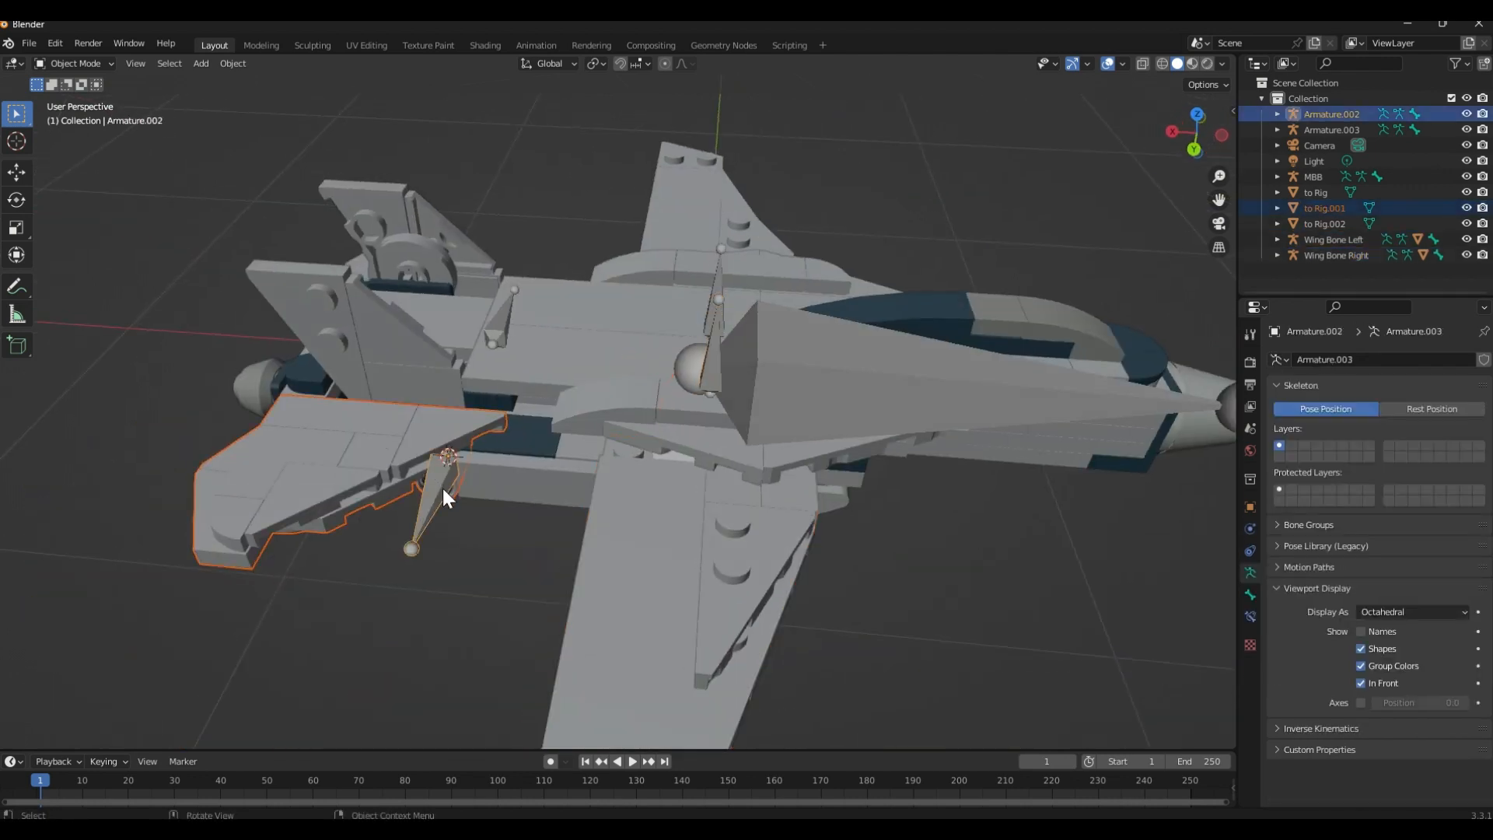
pyautogui.hotkey('ctrl', 'p')
pyautogui.click(444, 492)
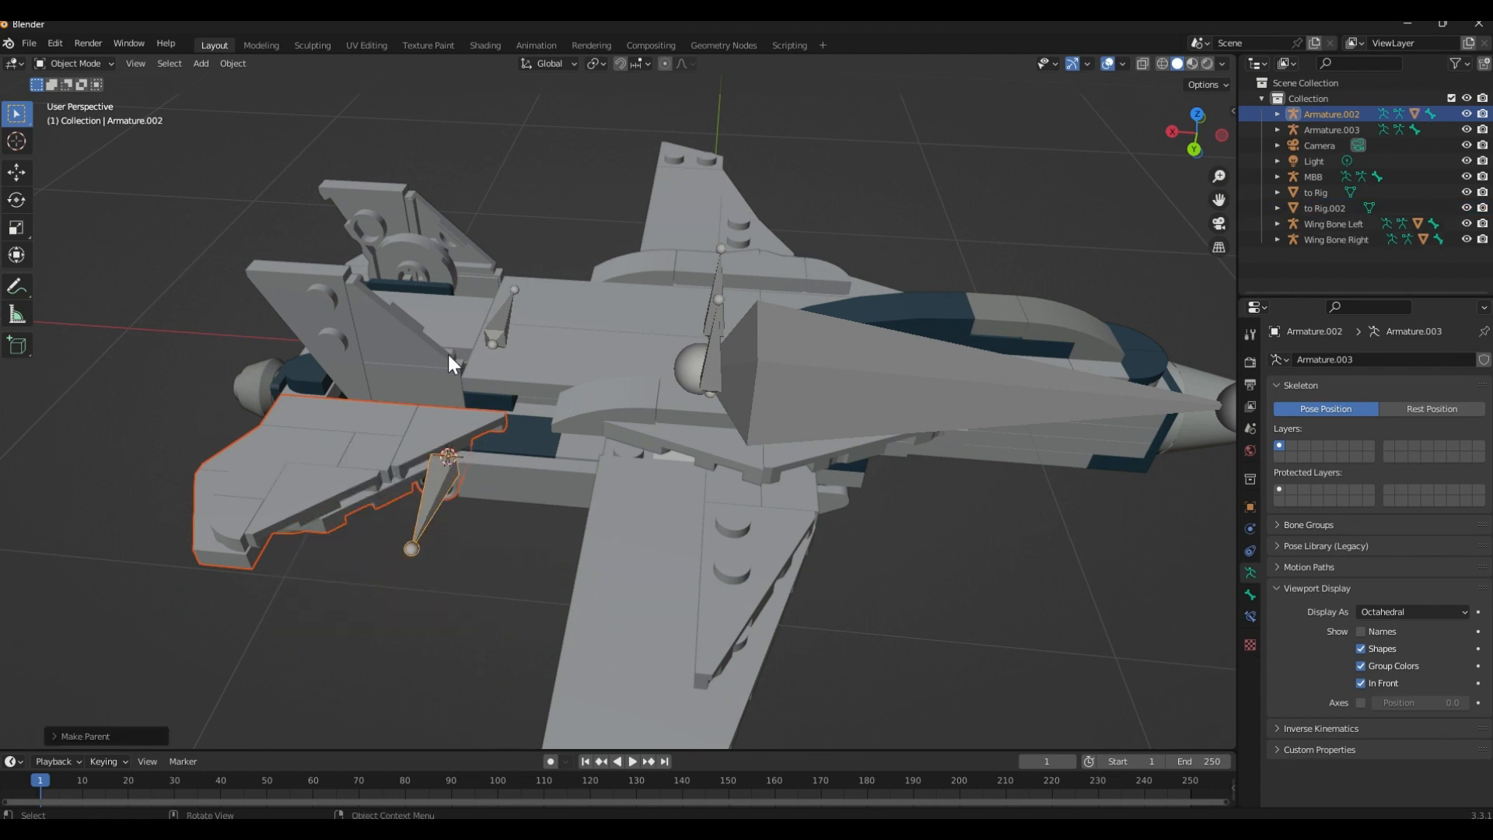
# Parent the other tail fin mesh, to Rig.002, to Armature.003 using Object (Keep Transform), and clear the selection
pyautogui.moveTo(449, 355); pyautogui.dragTo(550, 450, button='middle')
pyautogui.click(431, 445)
pyautogui.keyDown('shift'); pyautogui.click(454, 442); pyautogui.keyUp('shift')
pyautogui.hotkey('ctrl', 'p')
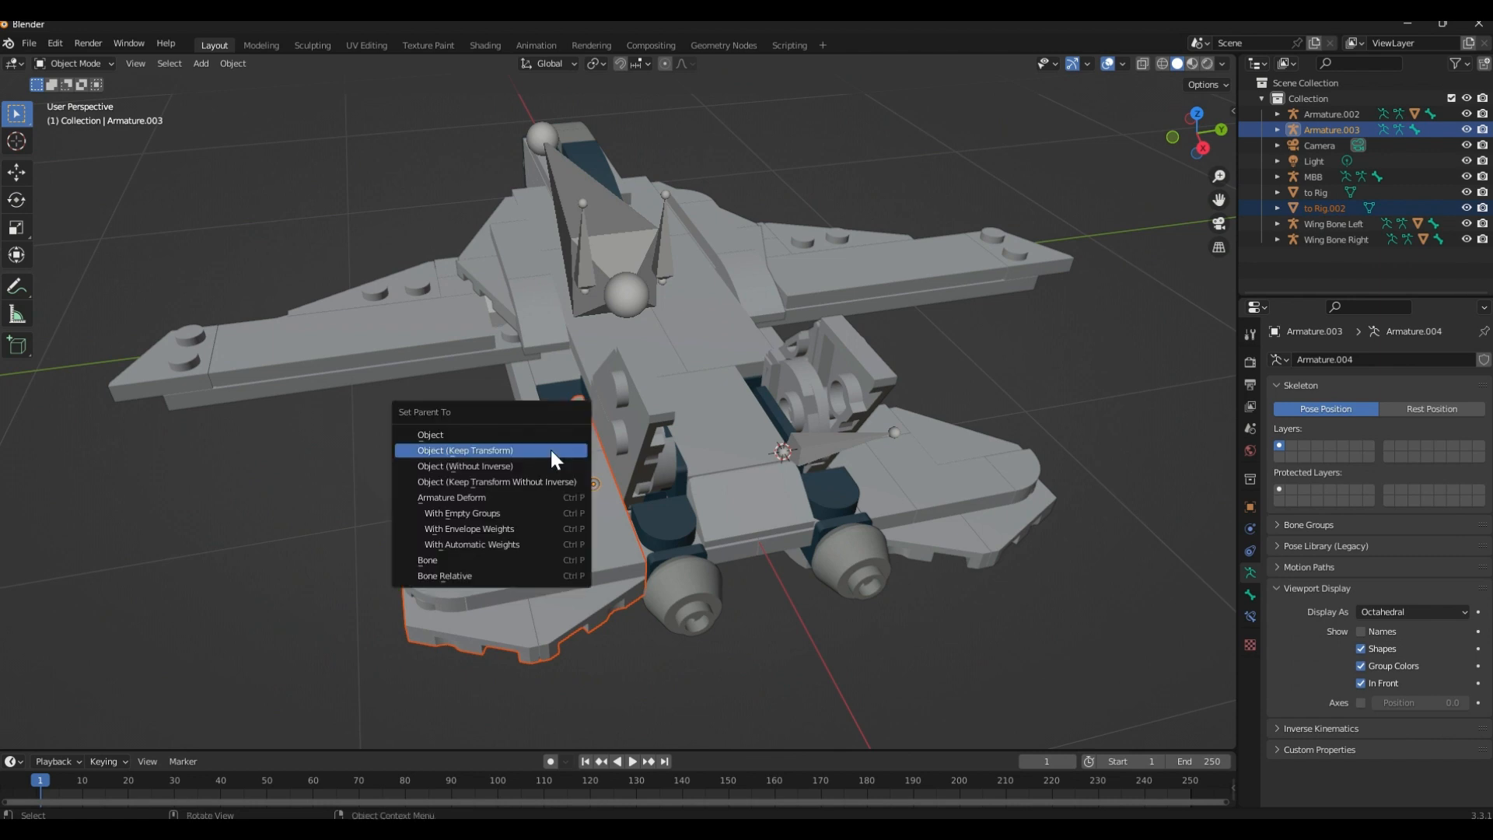
pyautogui.click(551, 449)
pyautogui.hotkey('alt', 'a')
# Try rotating Wing Bone Left freely to test its parented wing, cancel the rotation, and clear the selection
pyautogui.moveTo(426, 392); pyautogui.dragTo(537, 354, button='middle')
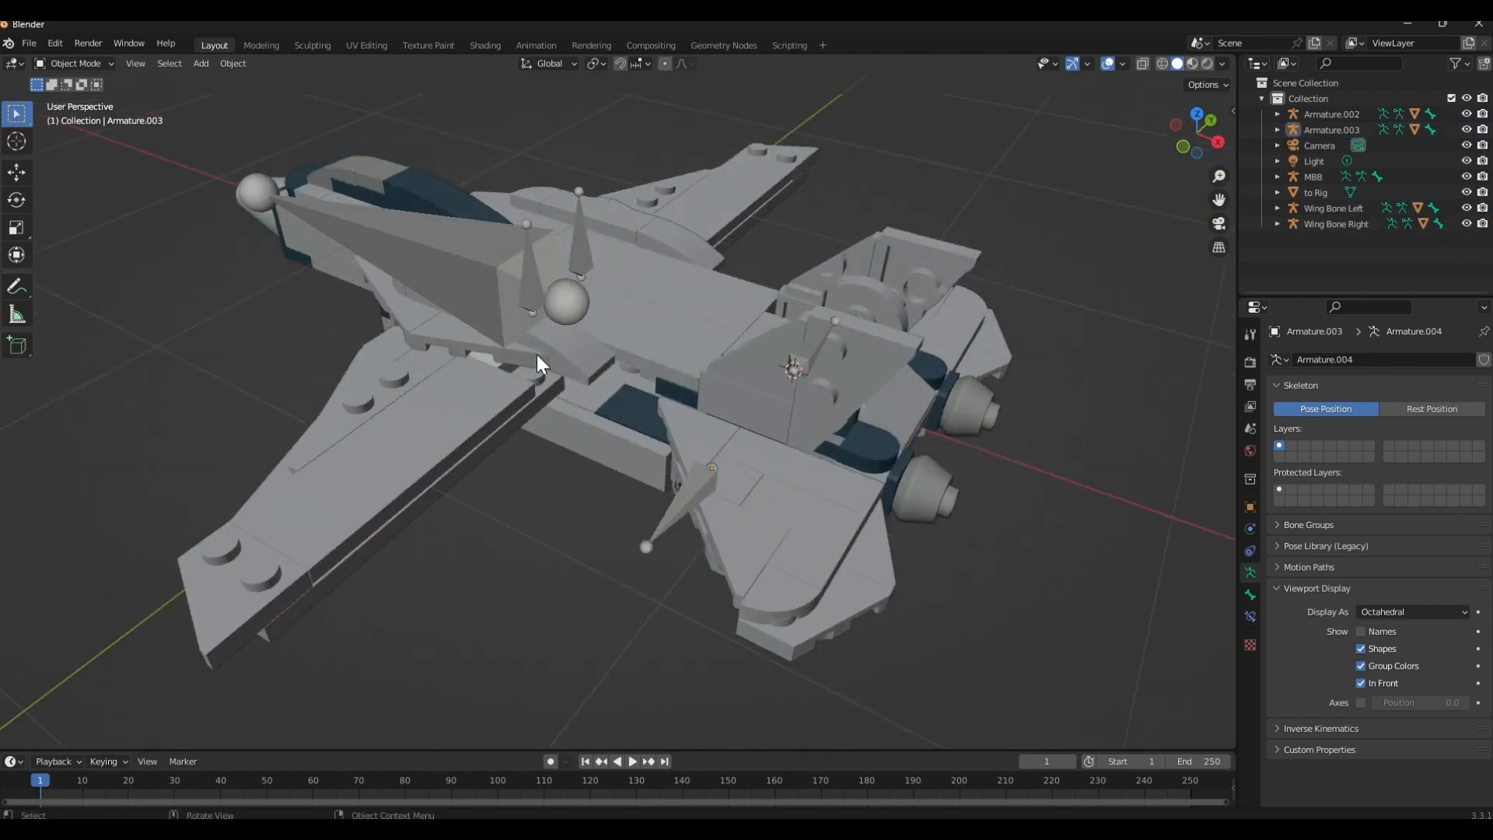
pyautogui.click(533, 304)
pyautogui.press('r')
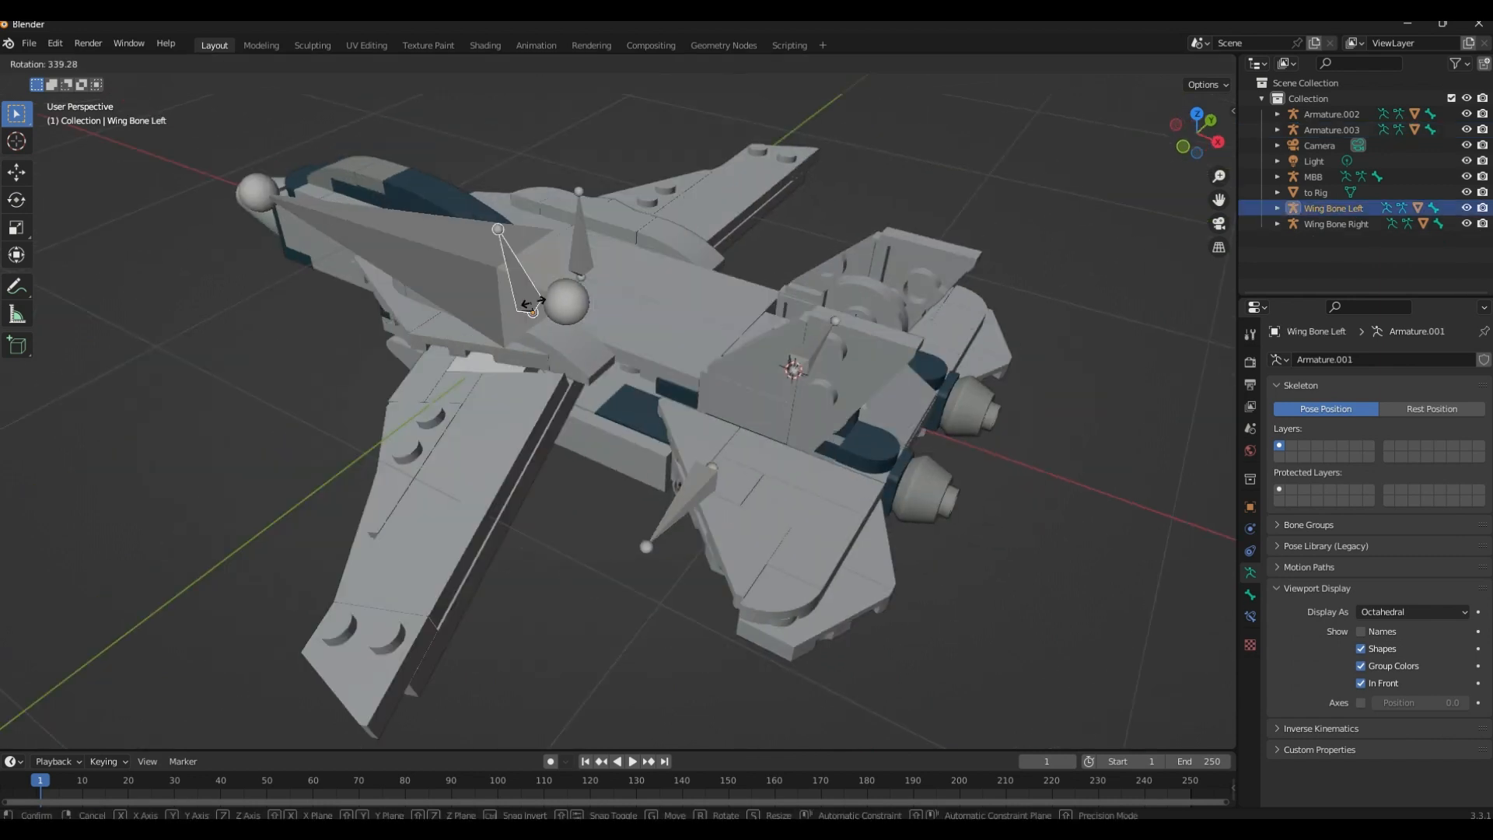
pyautogui.click(568, 488)
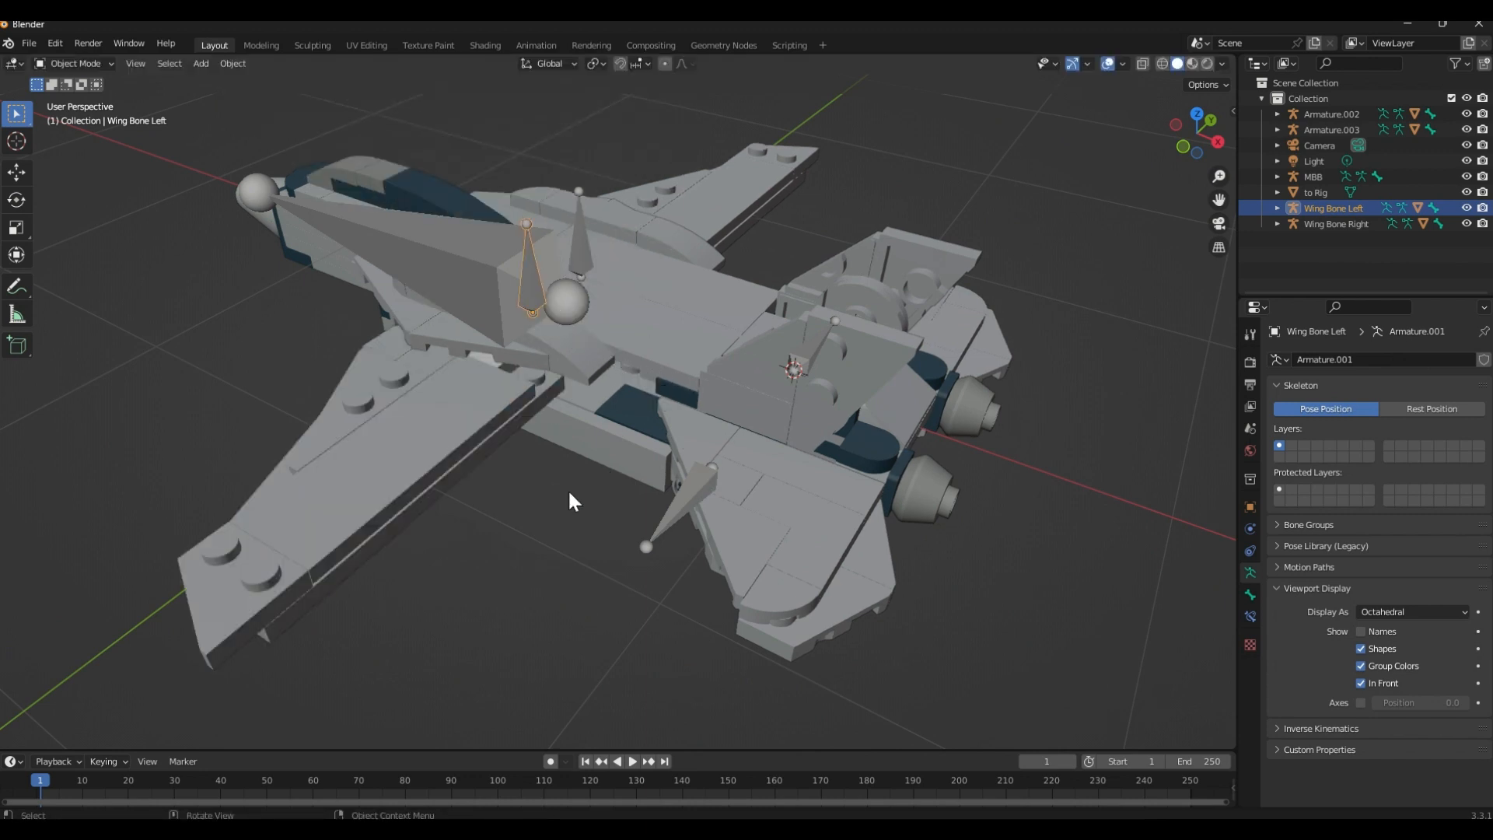
pyautogui.moveTo(568, 488); pyautogui.dragTo(661, 541, button='middle')
pyautogui.click(654, 566)
# Try rotating Wing Bone Left about the global Z axis to test the wing's sweep, and cancel the rotation
pyautogui.moveTo(654, 439); pyautogui.dragTo(603, 511, button='middle')
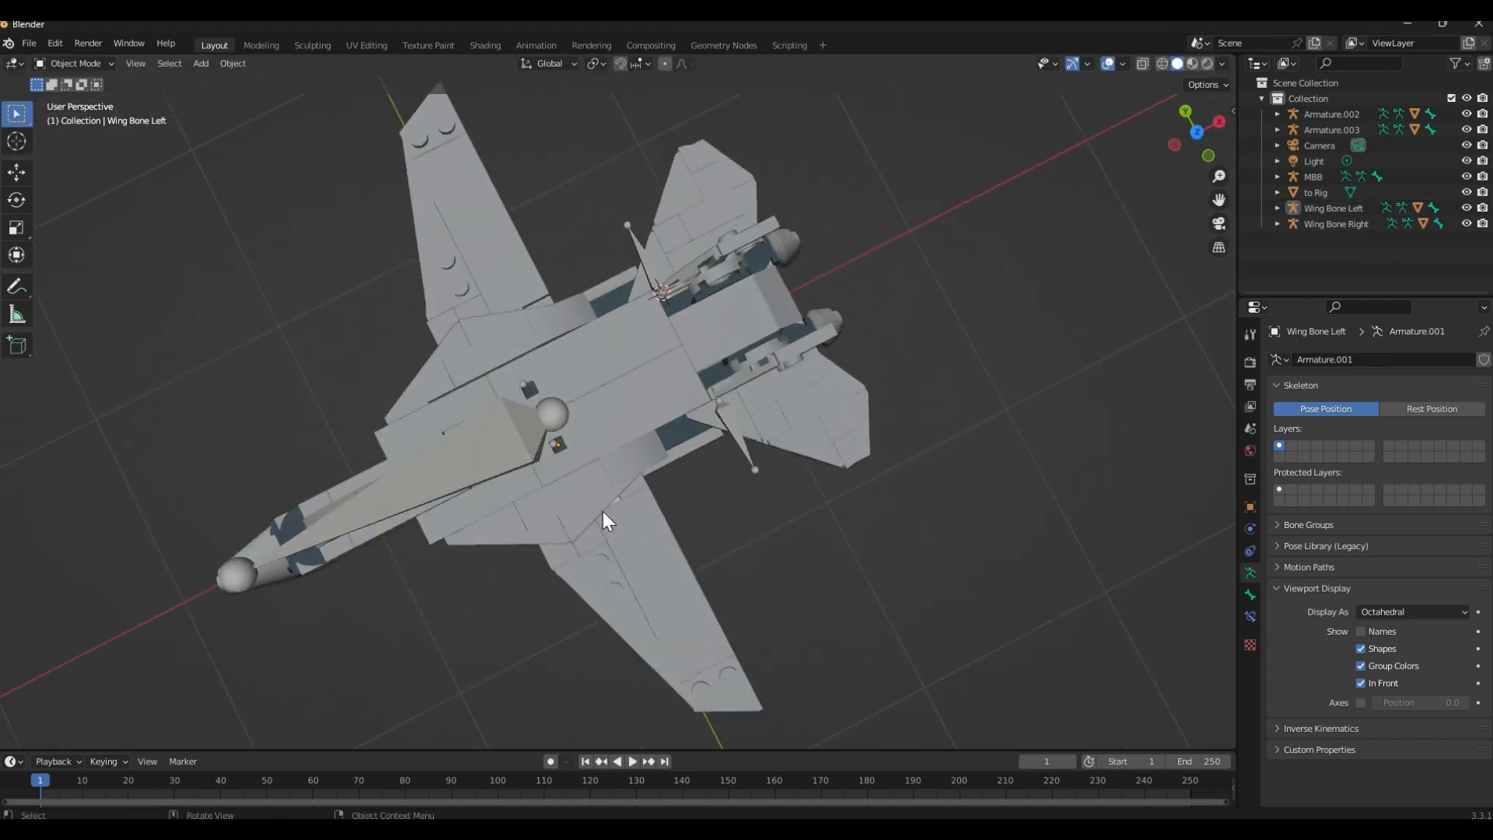
pyautogui.moveTo(628, 610); pyautogui.dragTo(607, 435, button='middle')
pyautogui.click(566, 384)
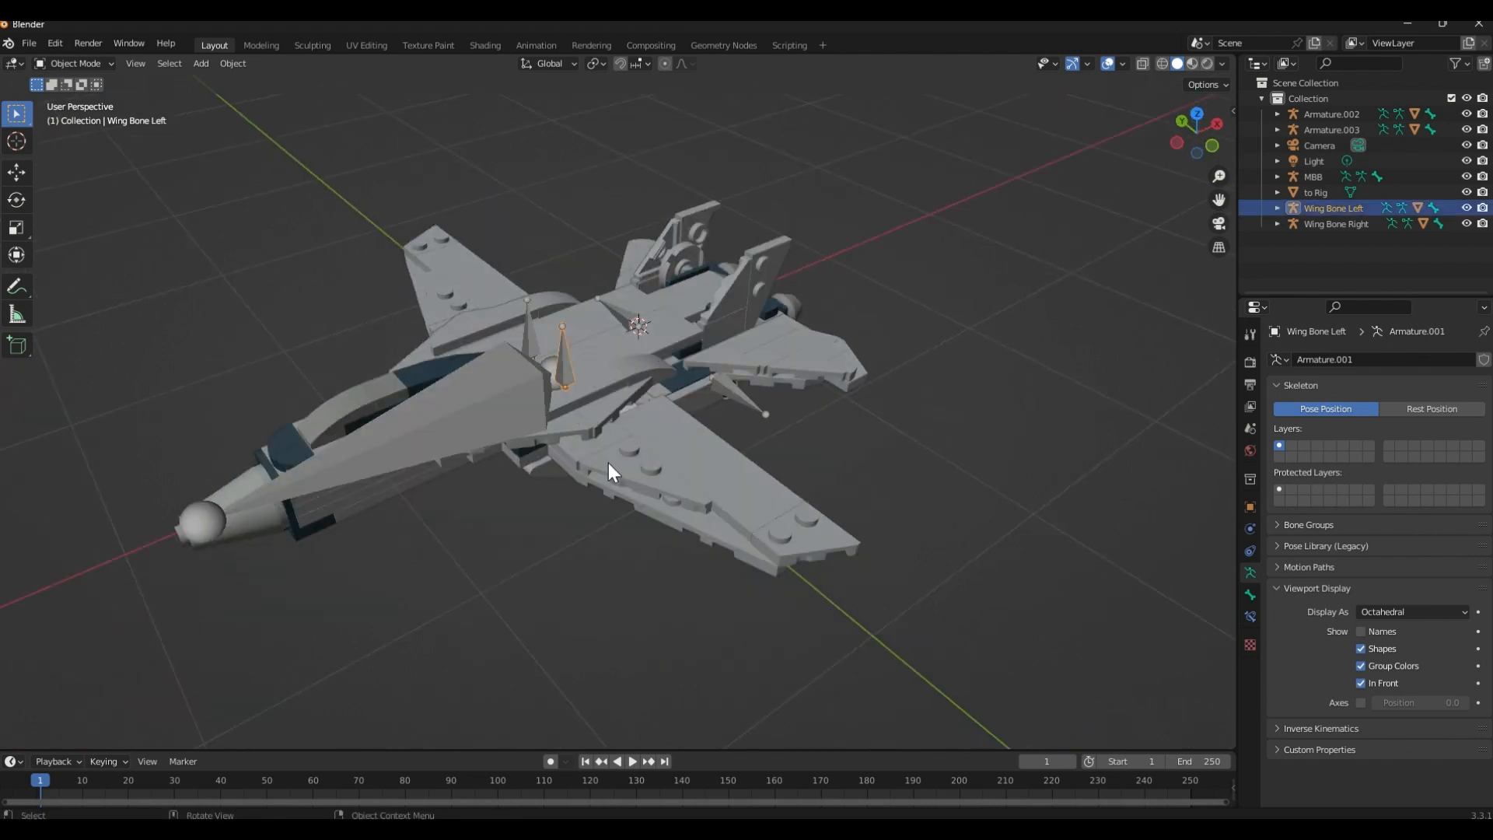
pyautogui.press('r')
pyautogui.press('z')
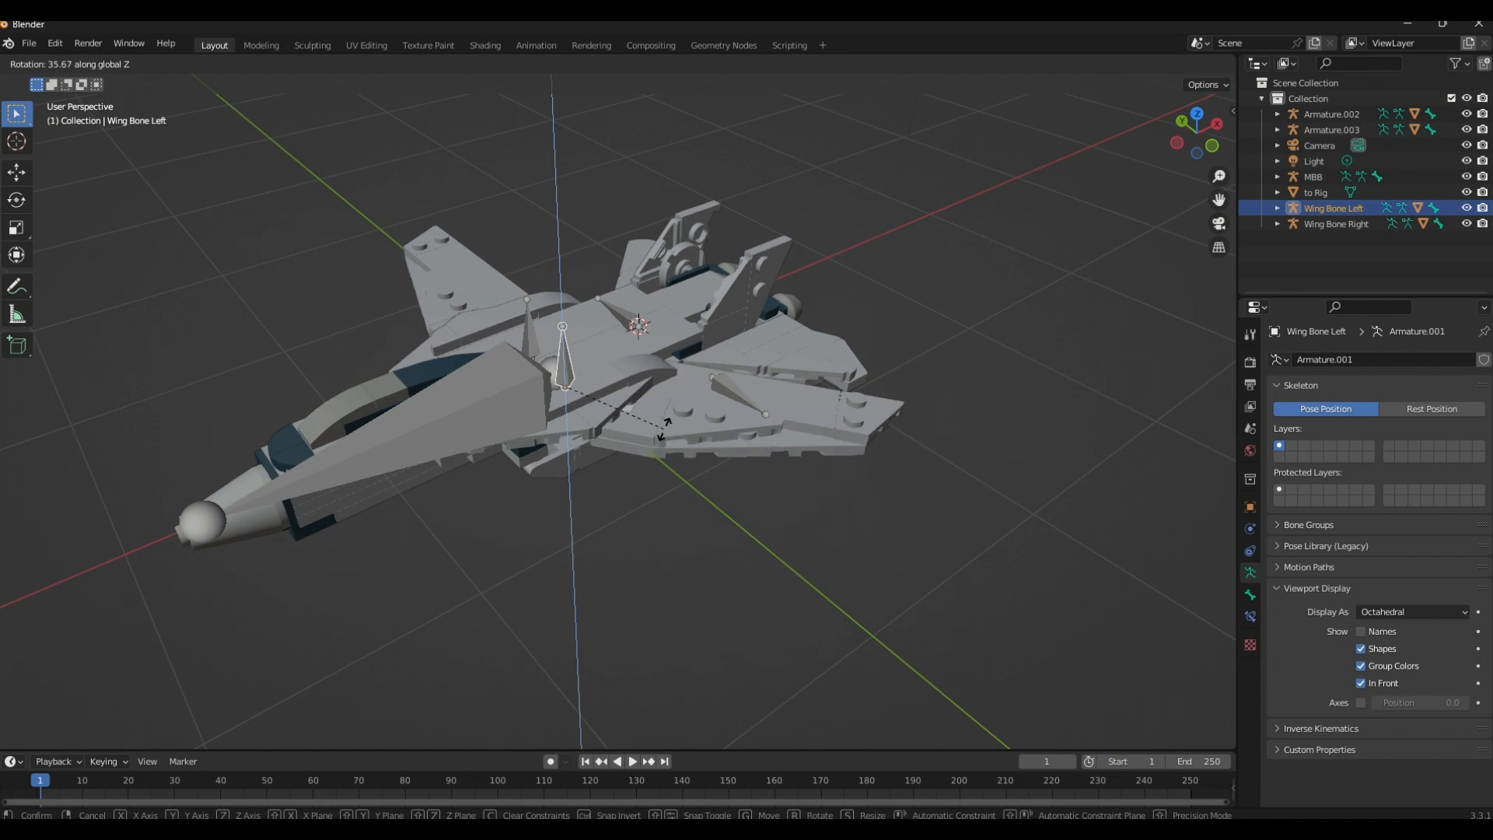
pyautogui.click(616, 484)
# Examine the wings, bones and tail fins of the jet from several angles, including the fin mesh to Rig.002
pyautogui.moveTo(616, 483); pyautogui.dragTo(604, 426, button='middle')
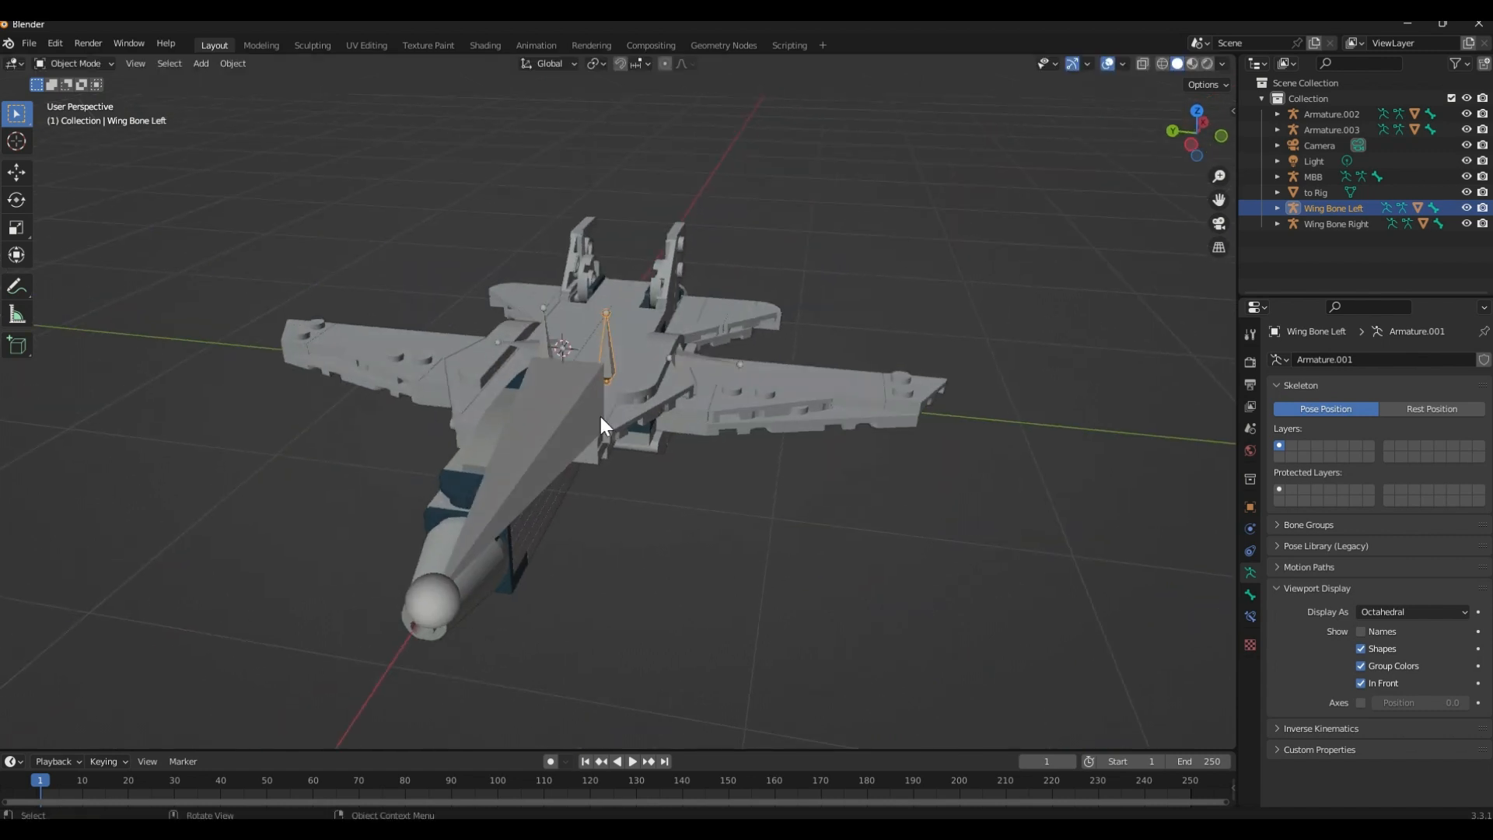
pyautogui.moveTo(355, 273); pyautogui.dragTo(752, 476)
pyautogui.moveTo(752, 476); pyautogui.dragTo(642, 540, button='middle')
pyautogui.click(720, 545)
pyautogui.moveTo(916, 439); pyautogui.dragTo(557, 467, button='middle')
pyautogui.scroll(6, 703, 467)
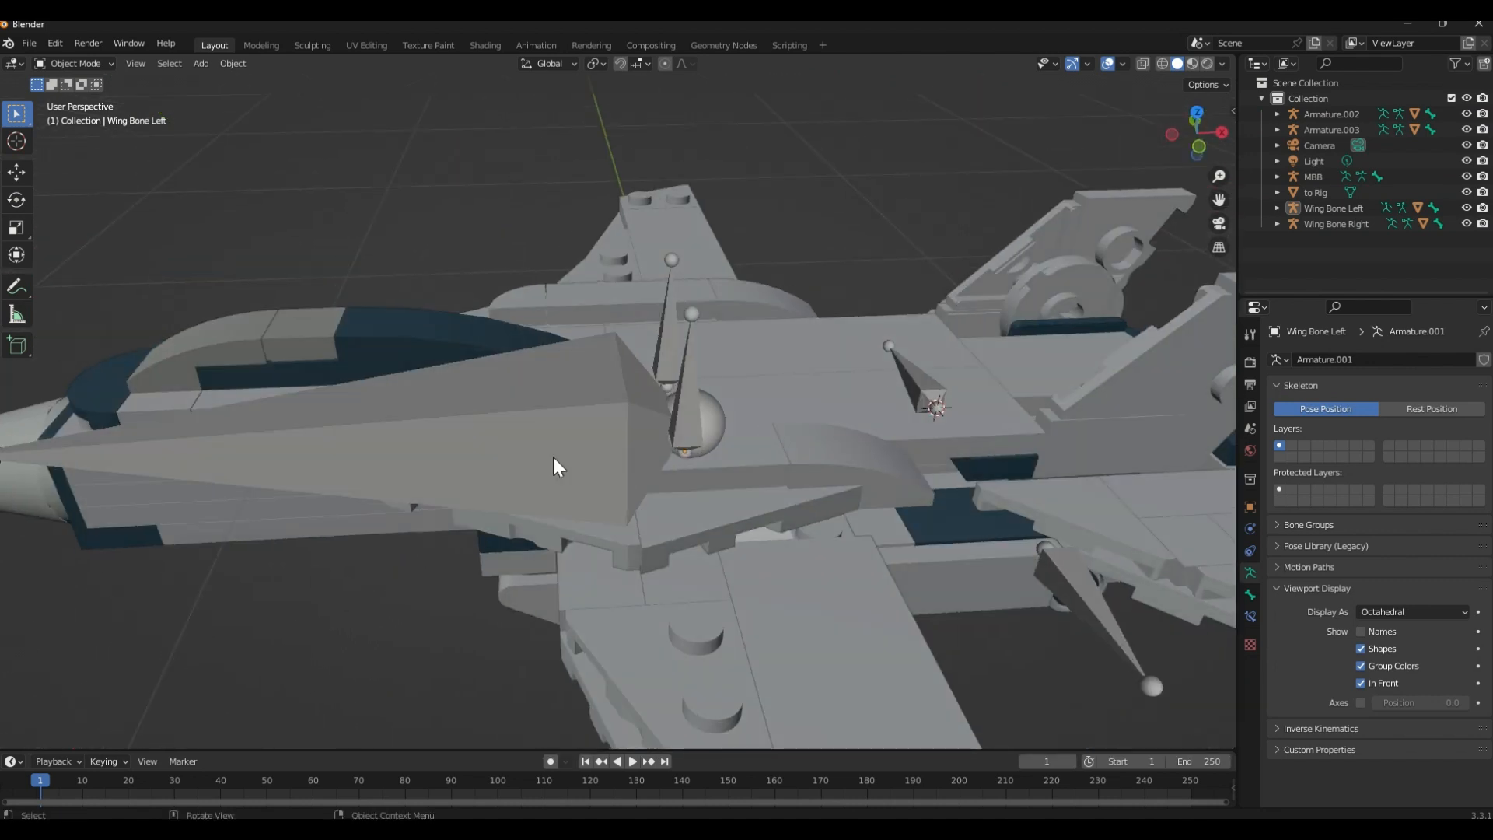
pyautogui.scroll(-6, 647, 432)
pyautogui.moveTo(824, 514); pyautogui.dragTo(846, 530, button='middle')
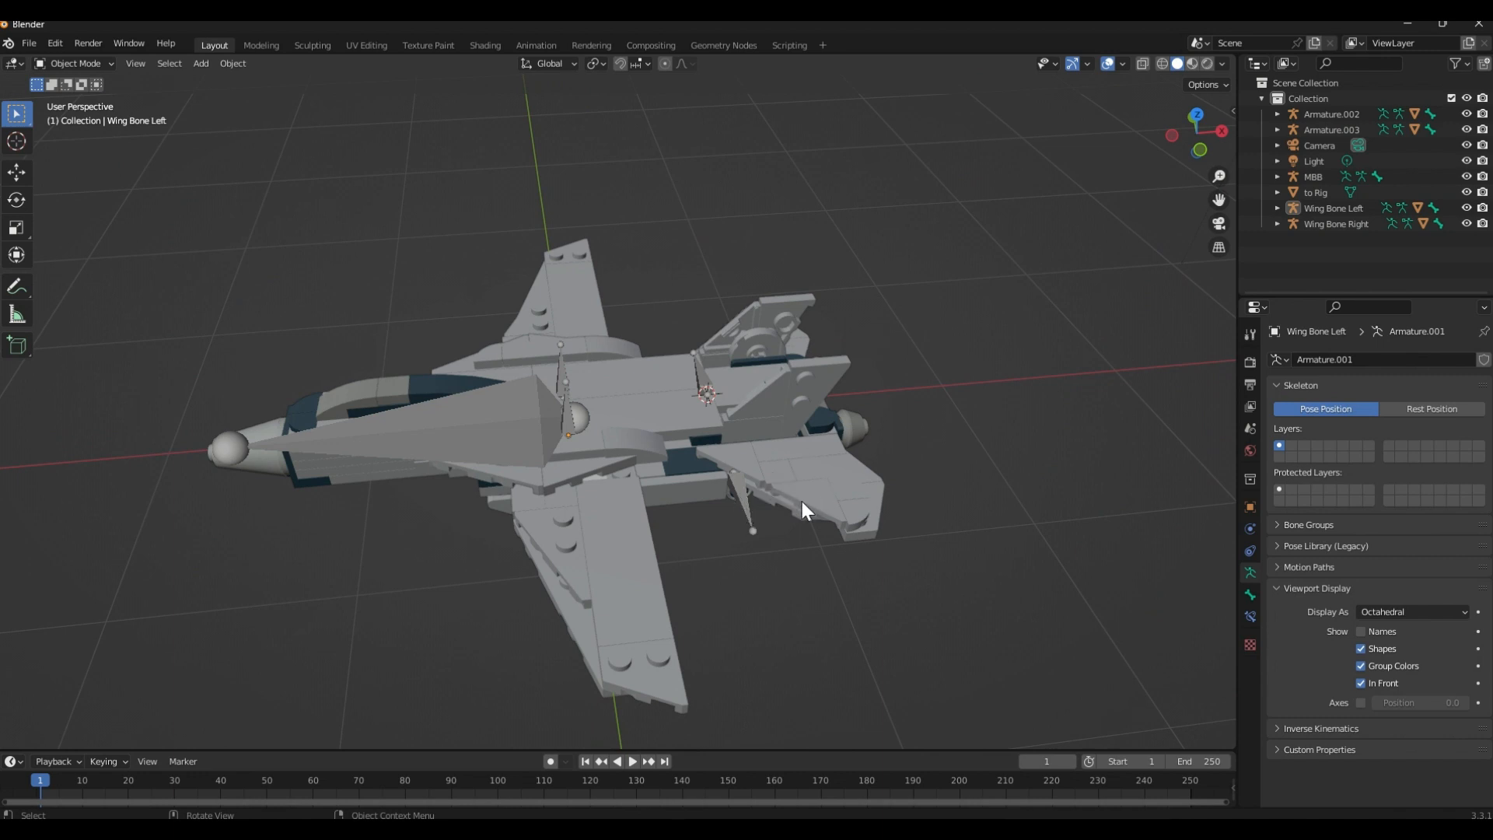
pyautogui.click(832, 482)
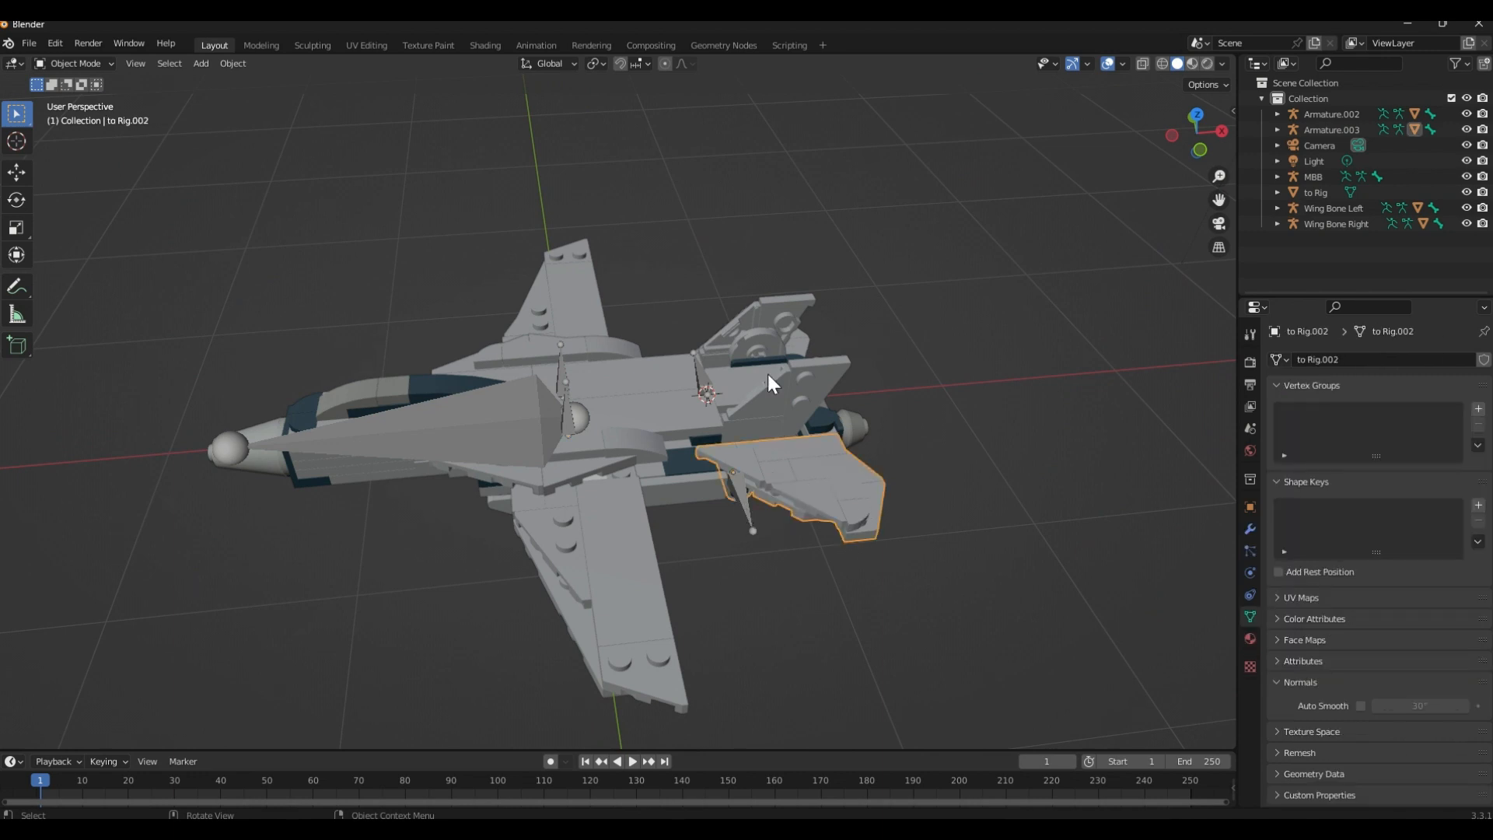
# Parent the fuselage mesh to Rig to the main body bone MBB using Object (Keep Transform), and clear the selection
pyautogui.moveTo(692, 316); pyautogui.dragTo(652, 320, button='middle')
pyautogui.scroll(4, 638, 342)
pyautogui.click(688, 404)
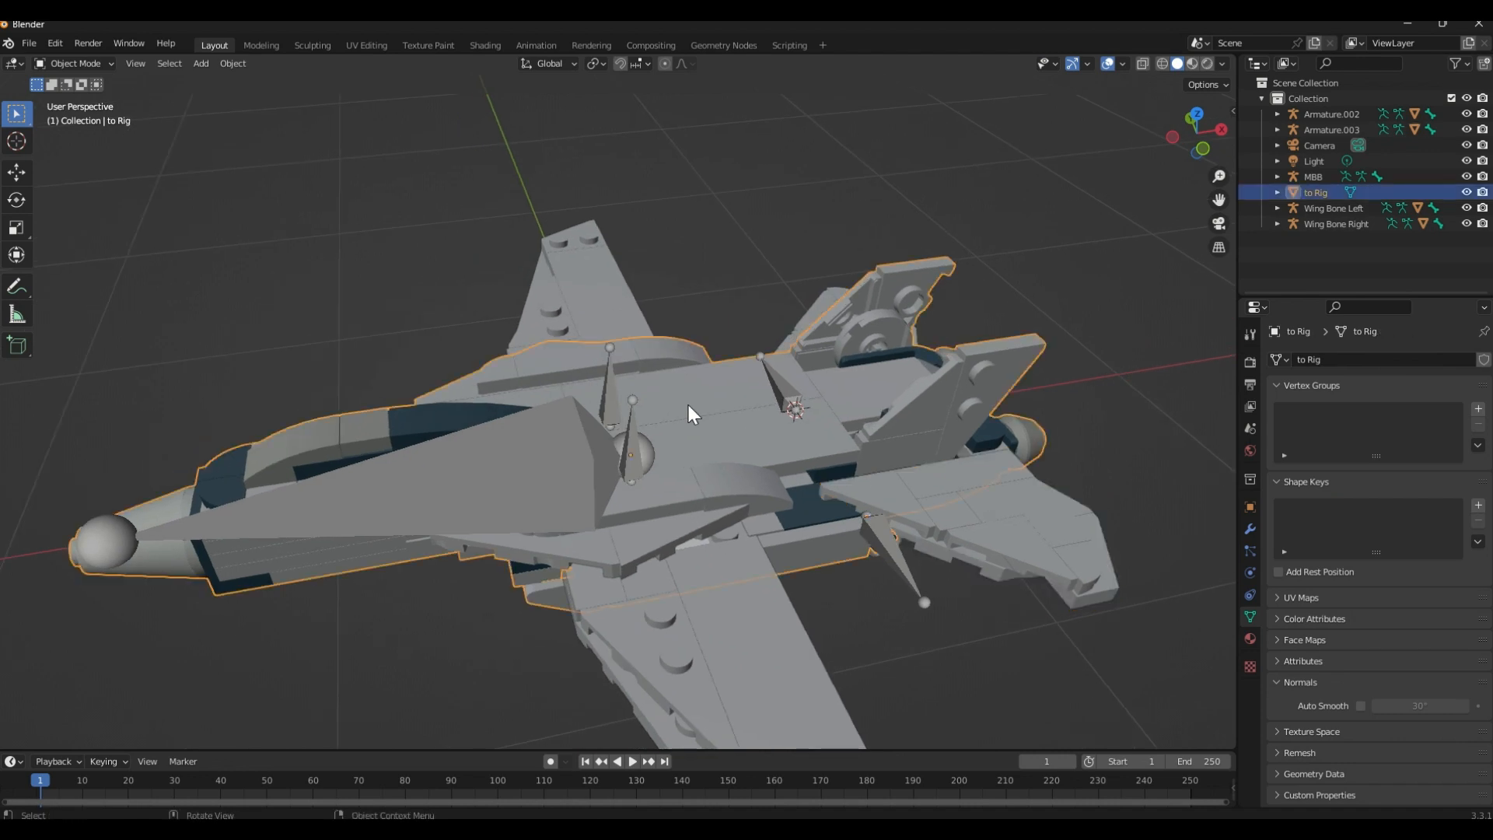
pyautogui.keyDown('shift'); pyautogui.click(543, 451); pyautogui.keyUp('shift')
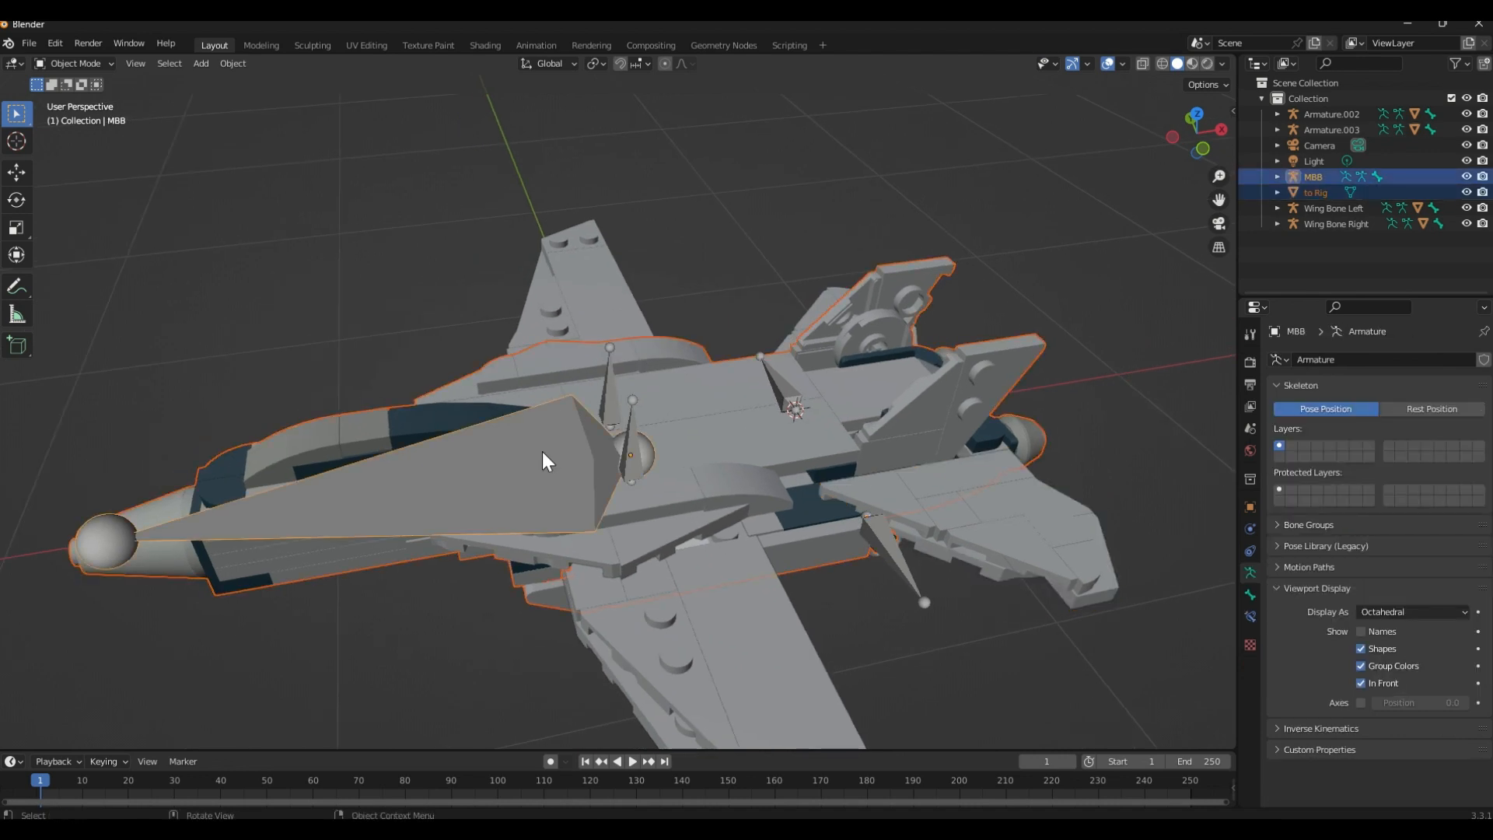
pyautogui.hotkey('ctrl', 'p')
pyautogui.click(542, 451)
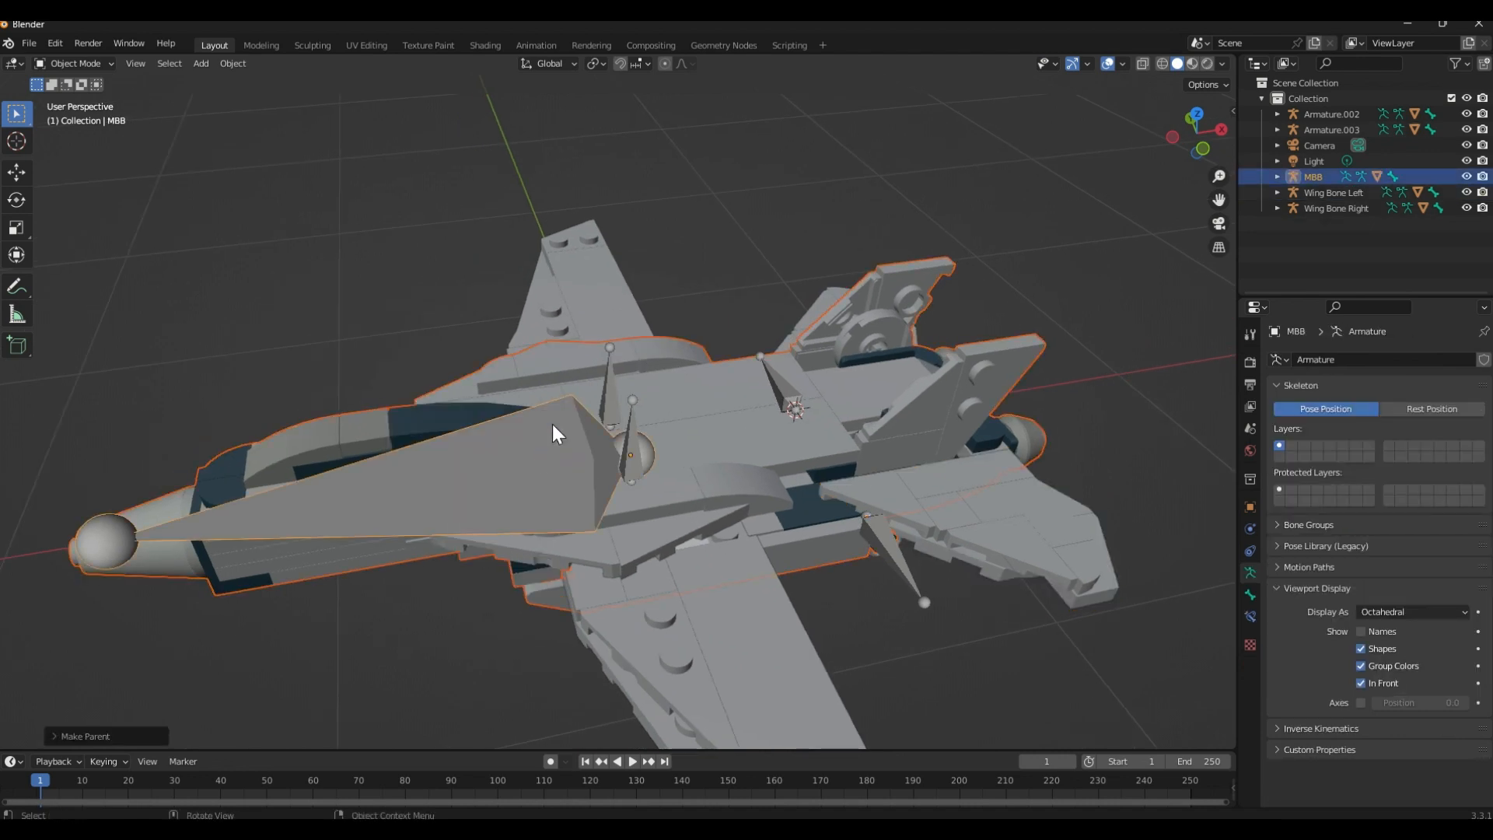
pyautogui.click(464, 298)
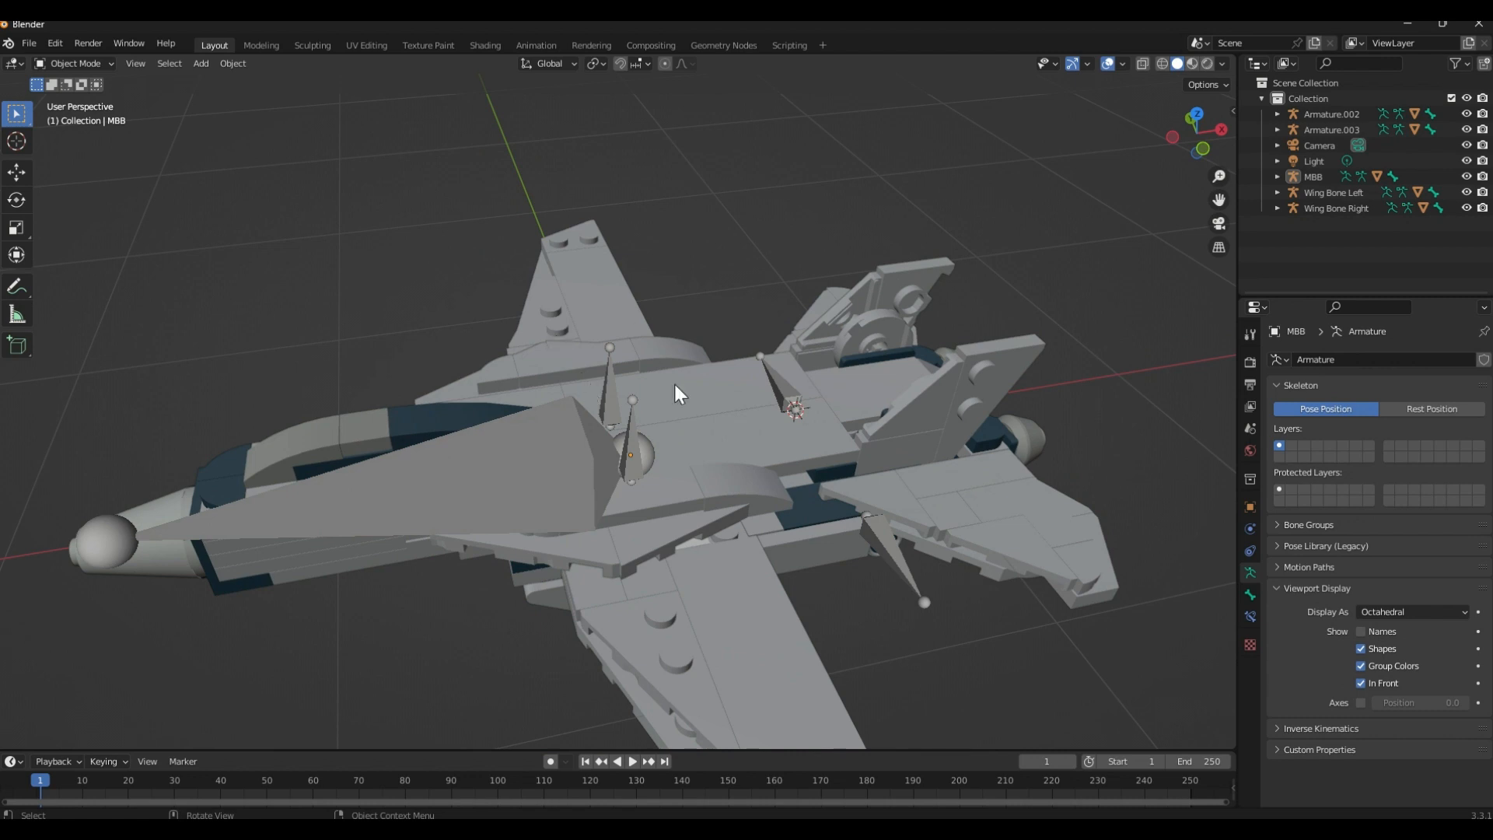
# Parent Wing Bone Right and Wing Bone Left, one after the other, to MBB using Object (Keep Transform)
pyautogui.click(614, 384)
pyautogui.click(772, 388)
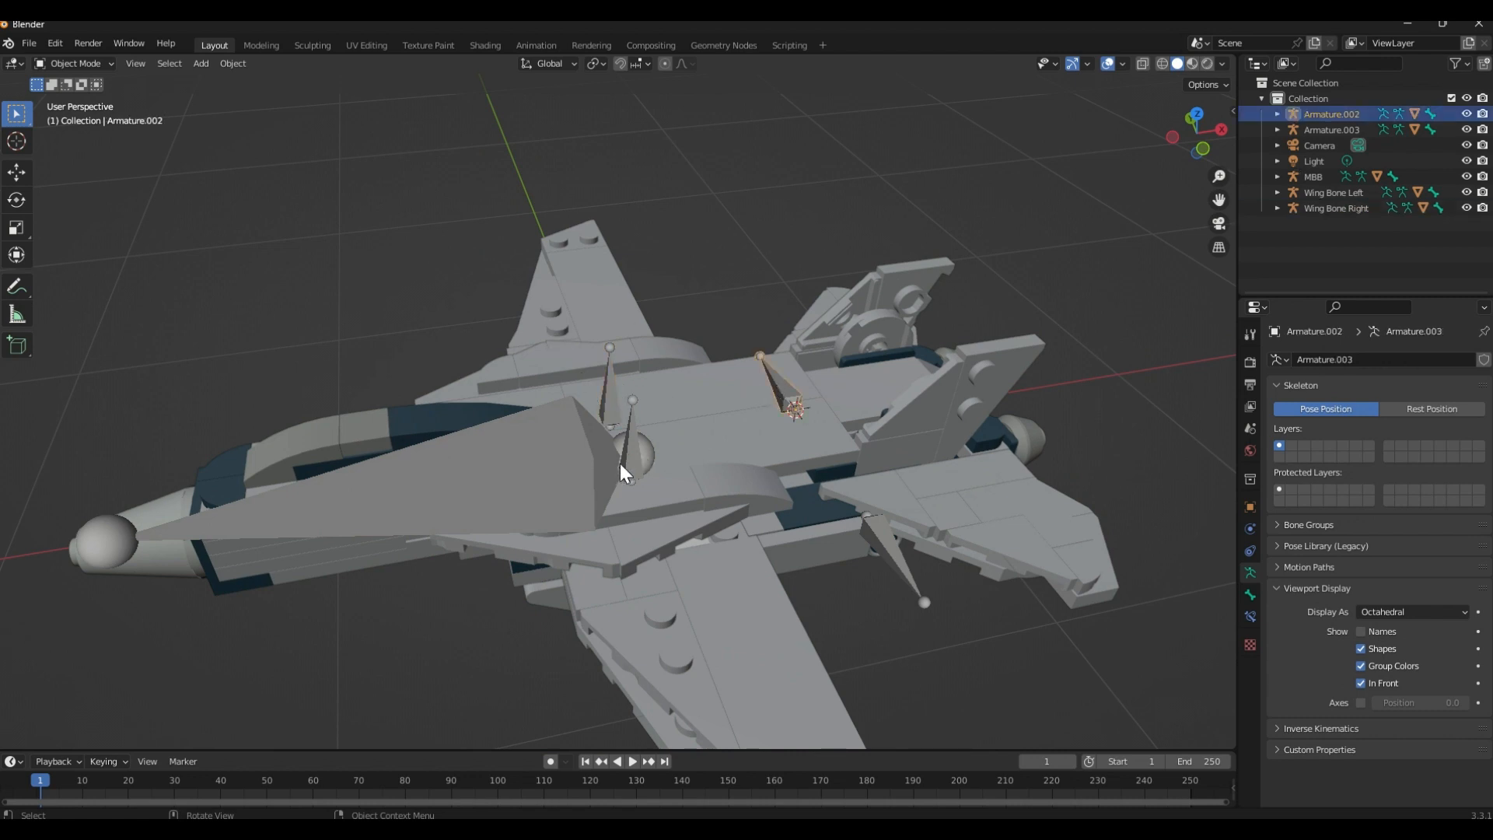
pyautogui.click(607, 389)
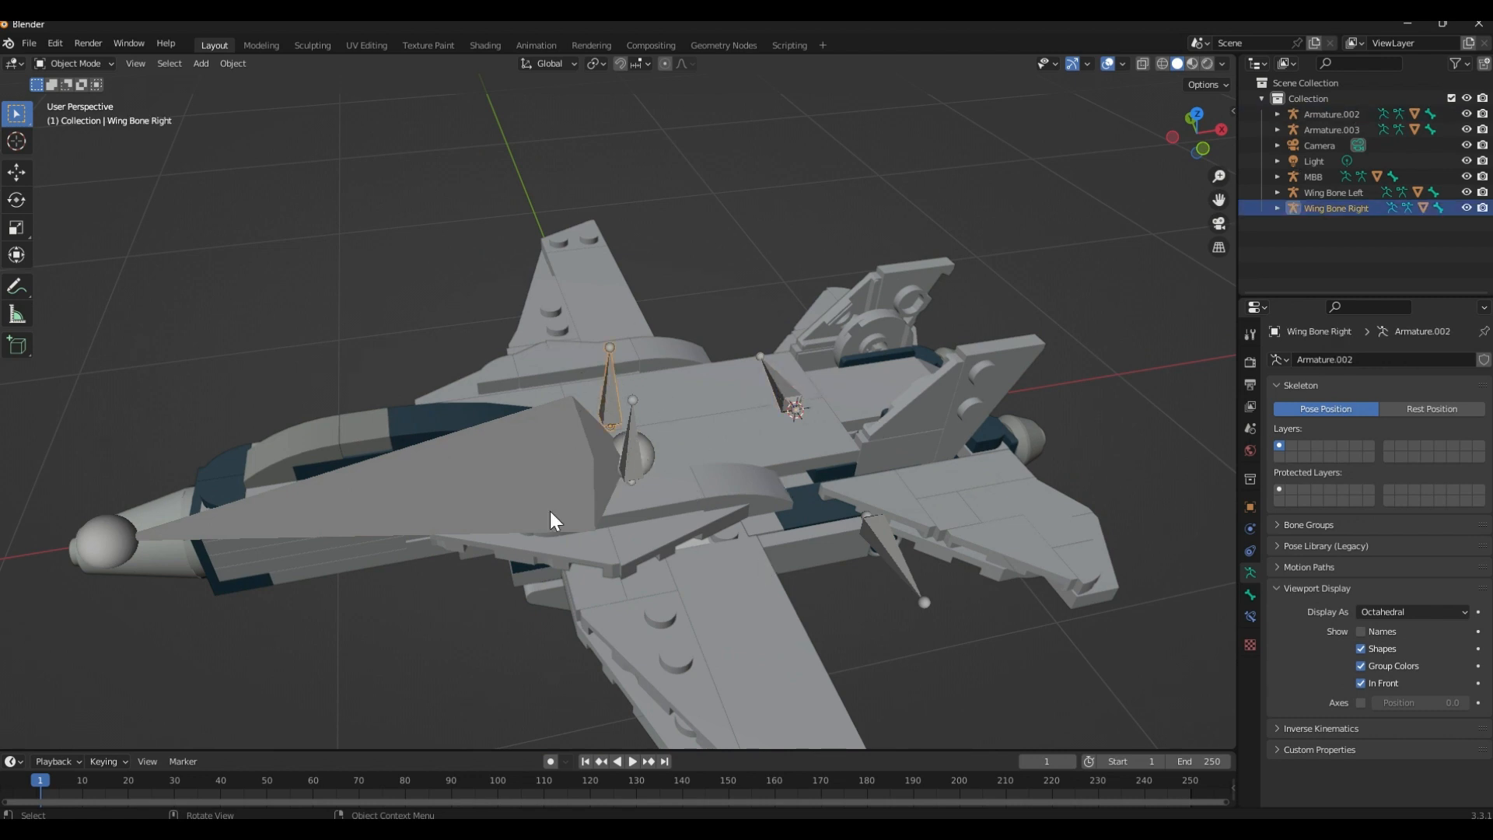
pyautogui.keyDown('shift'); pyautogui.click(565, 432); pyautogui.keyUp('shift')
pyautogui.hotkey('ctrl', 'p')
pyautogui.click(564, 433)
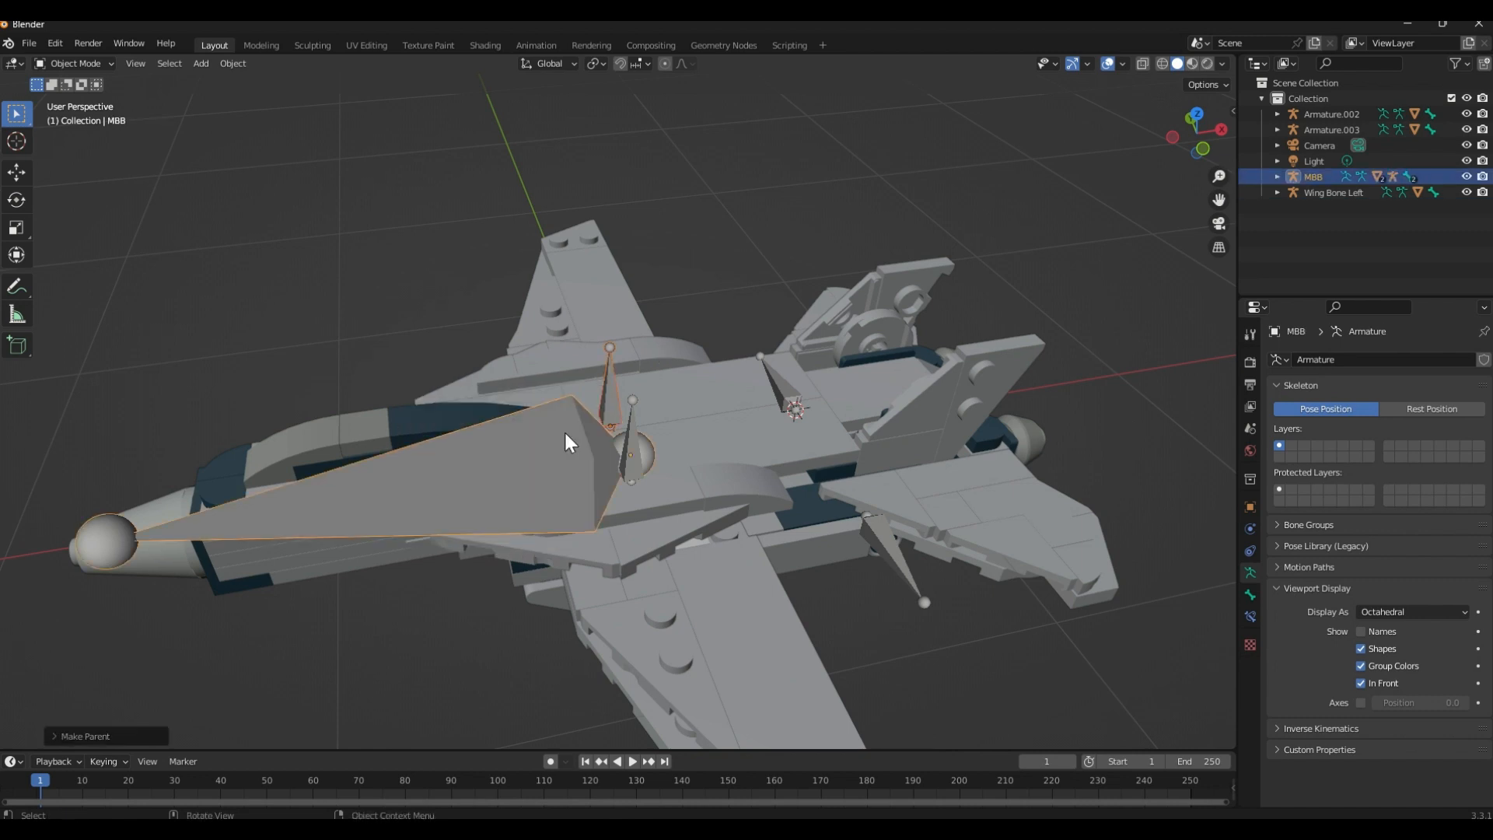
pyautogui.keyDown('shift'); pyautogui.click(575, 477); pyautogui.keyUp('shift')
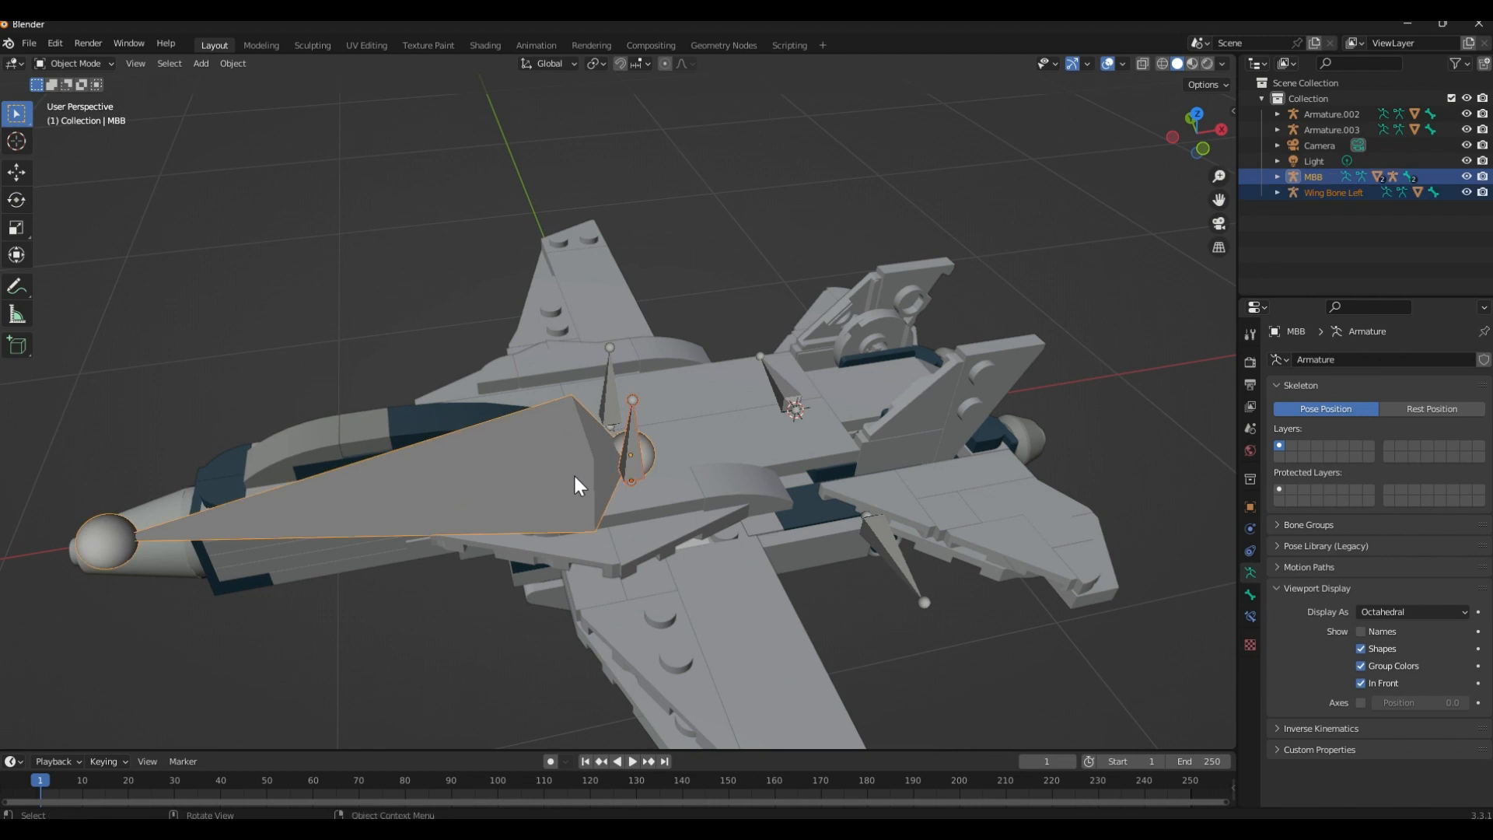
pyautogui.hotkey('ctrl', 'p')
pyautogui.click(575, 477)
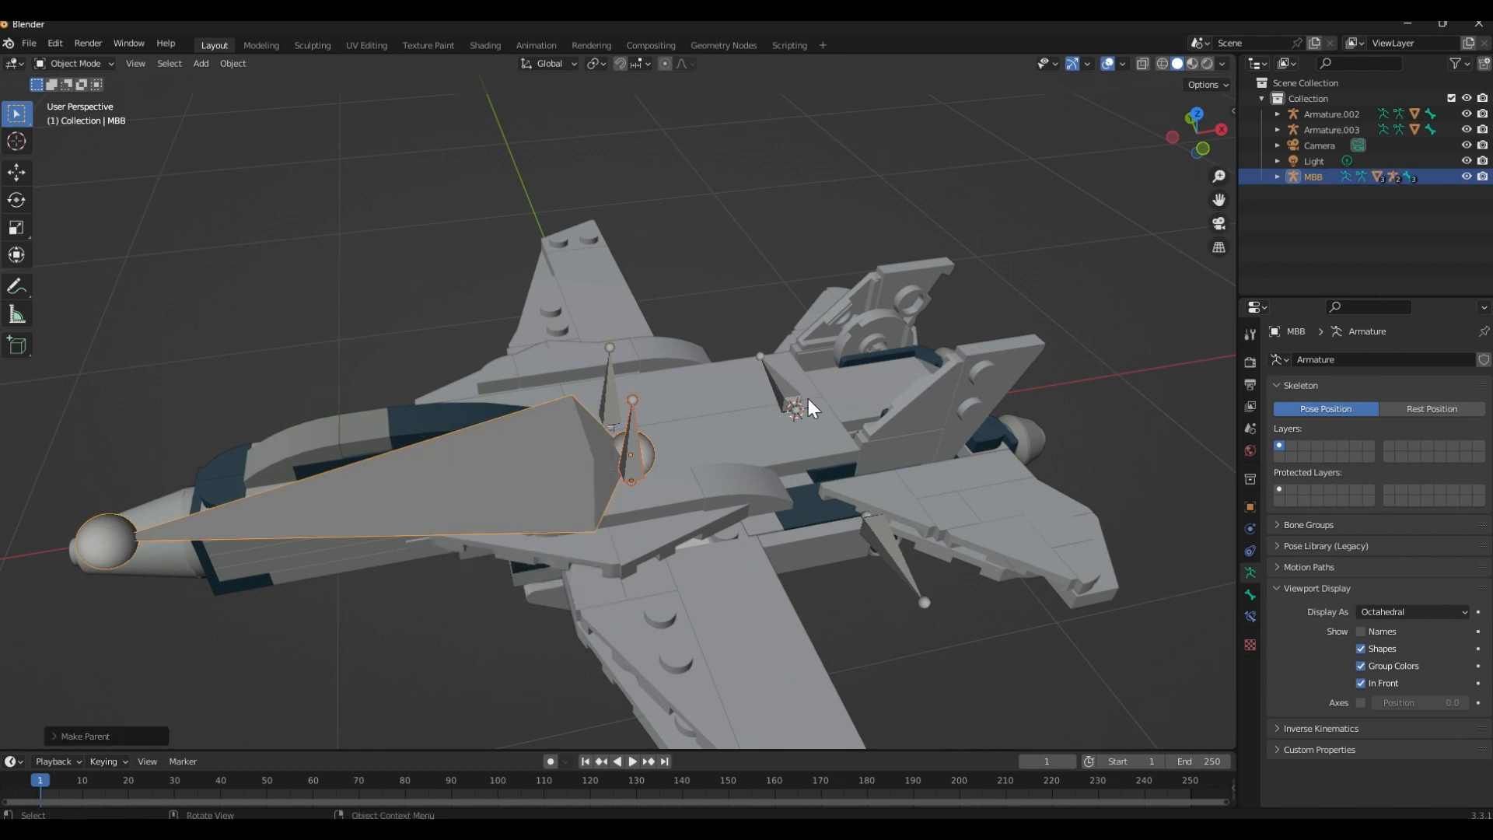
# Parent the tail fin armatures Armature.002 and Armature.003 individually to MBB using Object (Keep Transform)
pyautogui.click(792, 409)
pyautogui.keyDown('shift'); pyautogui.click(526, 476); pyautogui.keyUp('shift')
pyautogui.hotkey('ctrl', 'p')
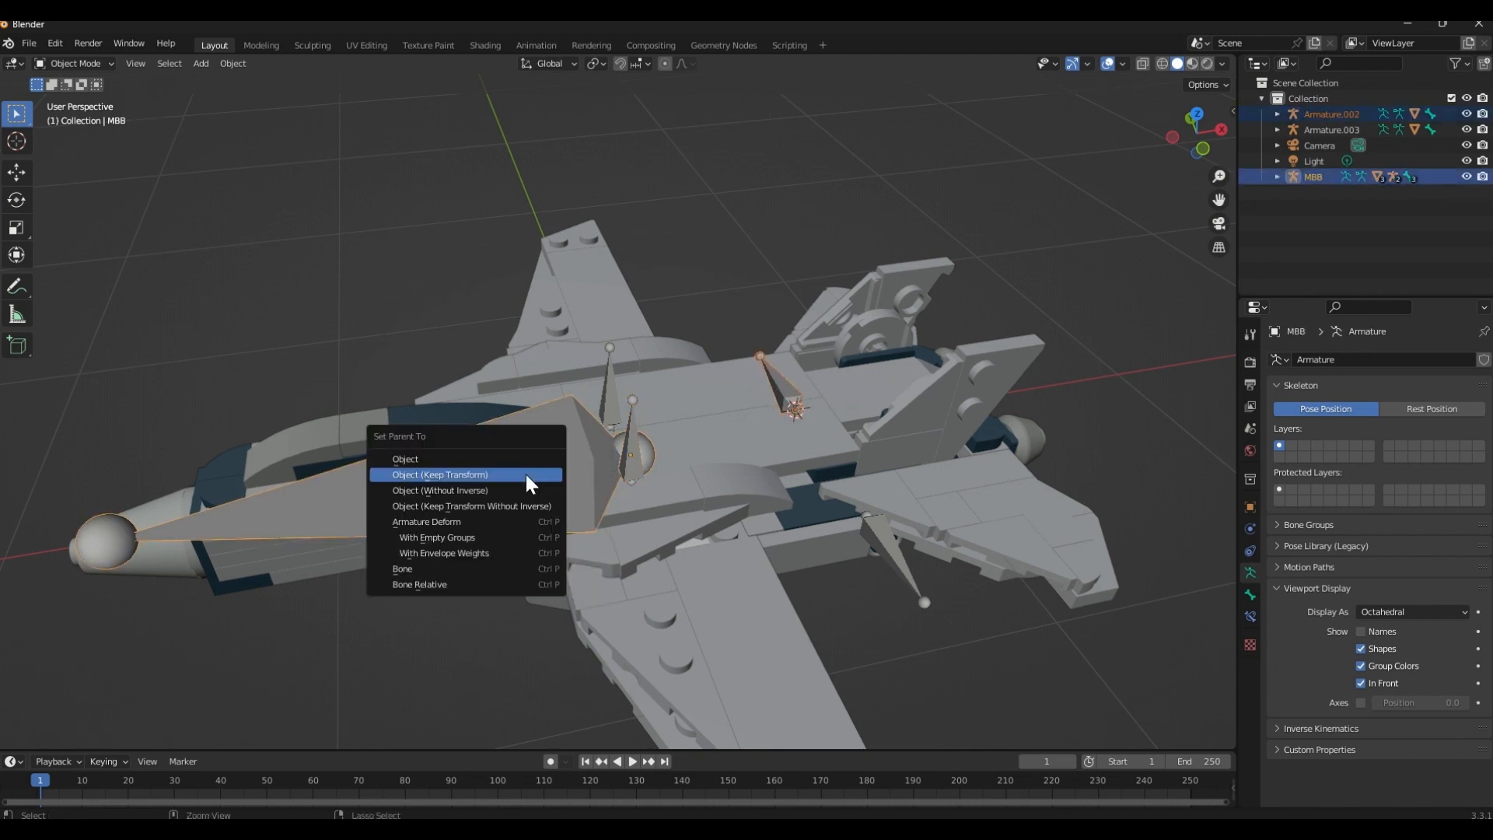
pyautogui.click(527, 476)
pyautogui.click(875, 516)
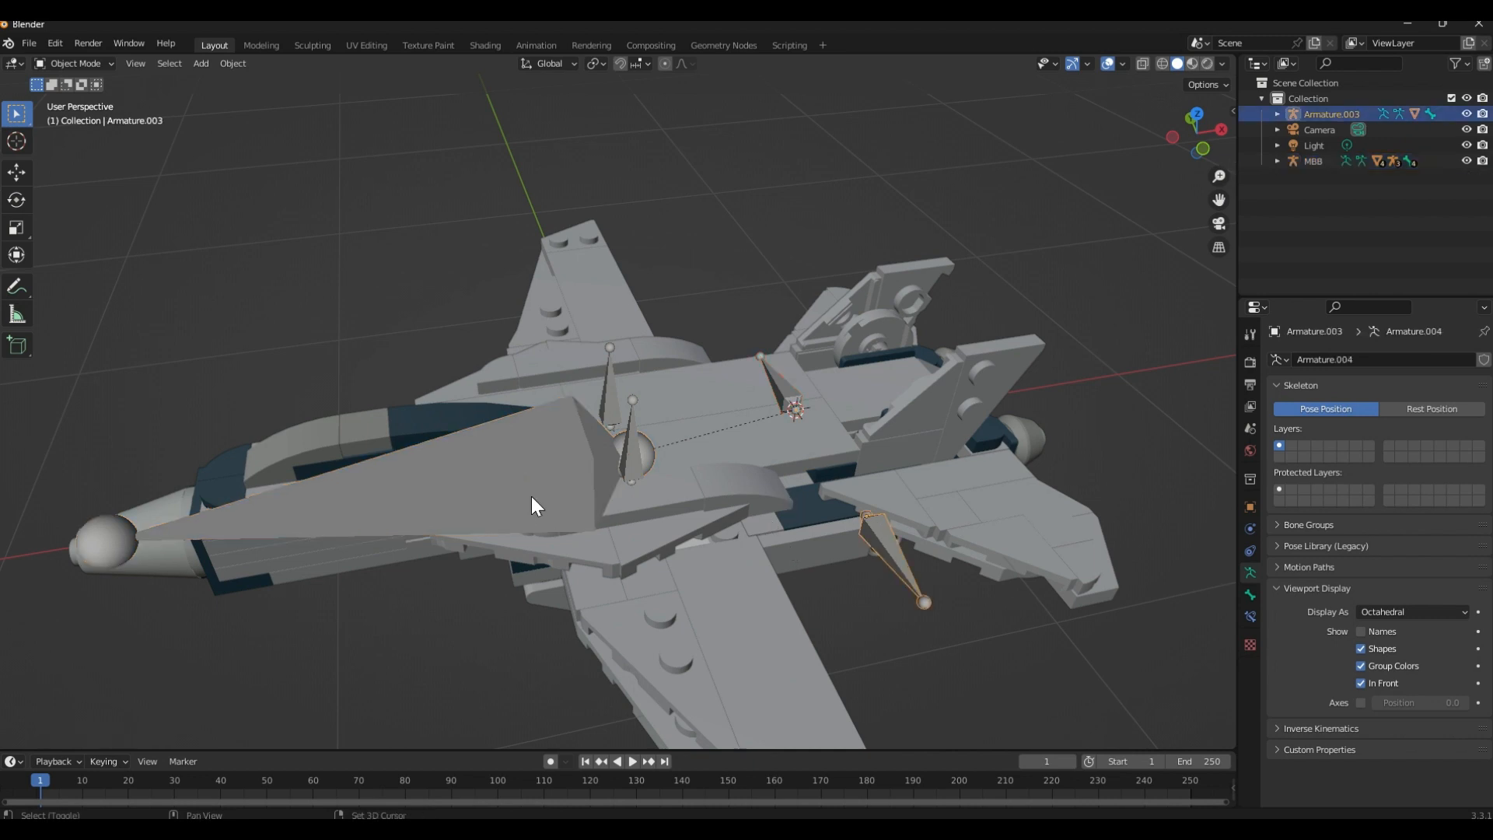
pyautogui.keyDown('shift'); pyautogui.click(535, 493); pyautogui.keyUp('shift')
pyautogui.hotkey('ctrl', 'p')
pyautogui.click(536, 493)
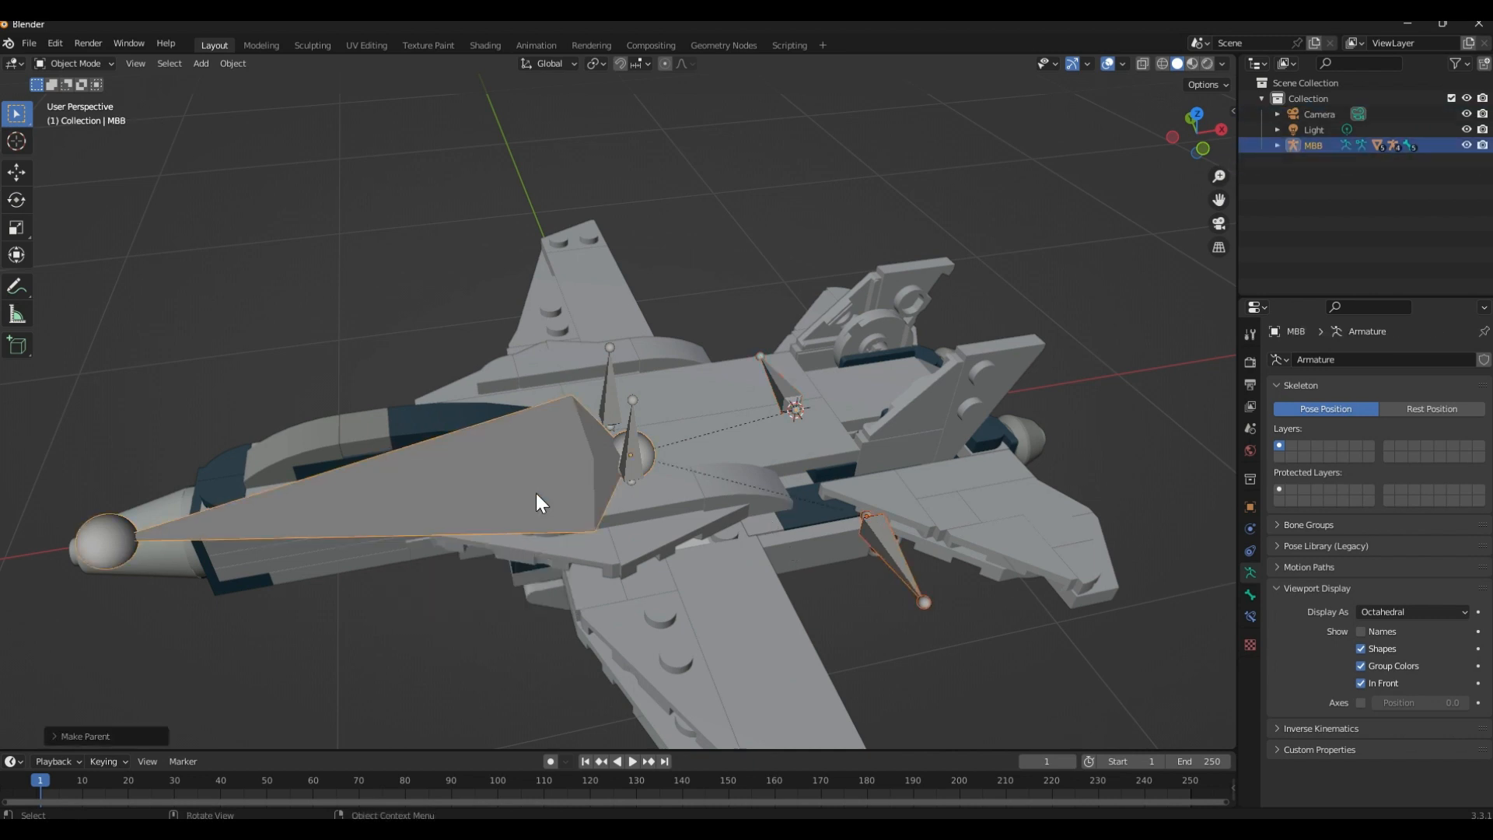
# Review the link between Wing Bone Right and MBB by selecting them together, and clear the selection
pyautogui.scroll(-3, 734, 263)
pyautogui.moveTo(735, 267); pyautogui.dragTo(747, 236, button='middle')
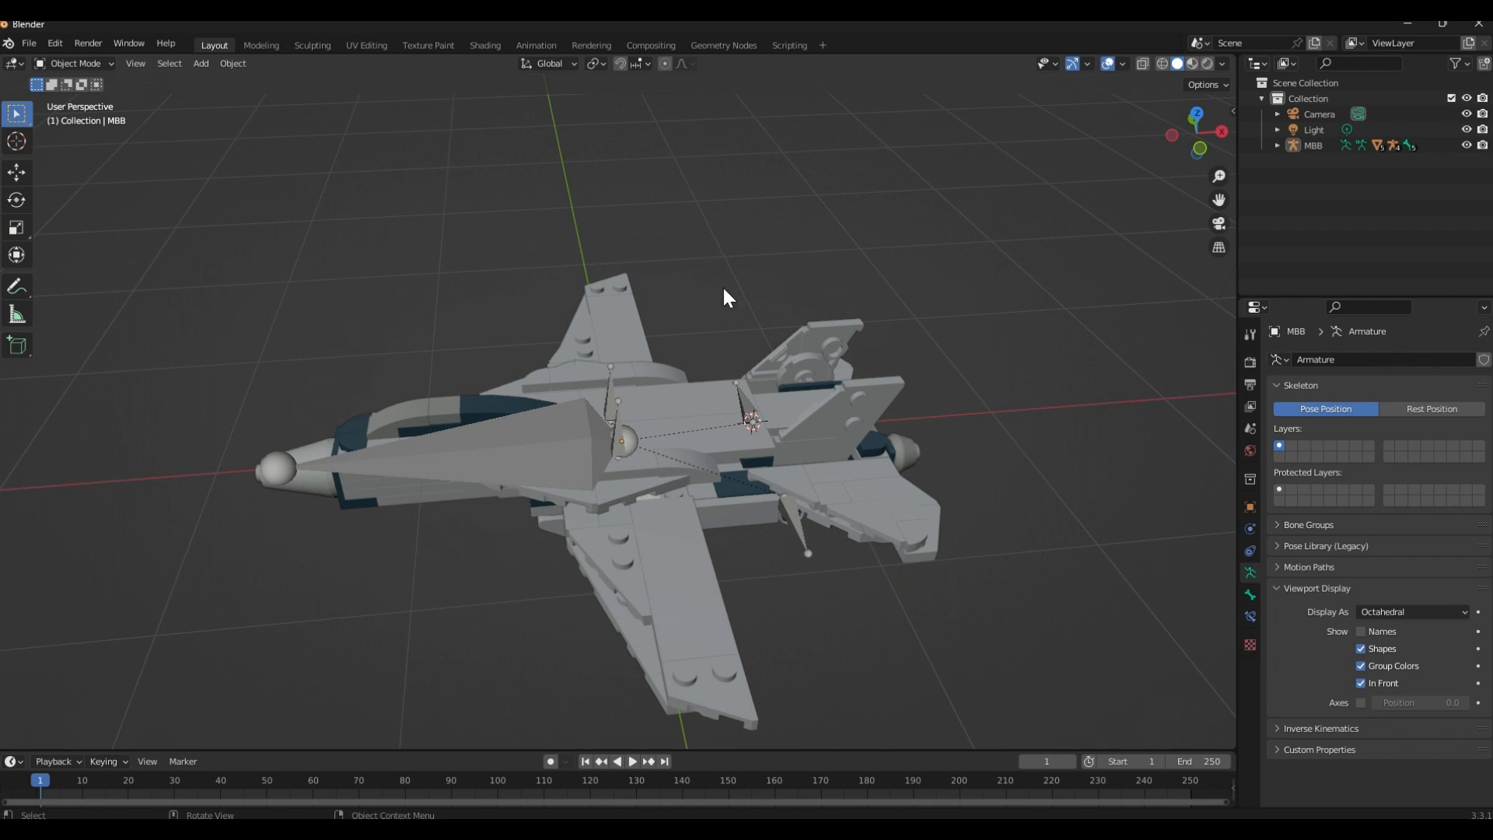
pyautogui.scroll(4, 739, 416)
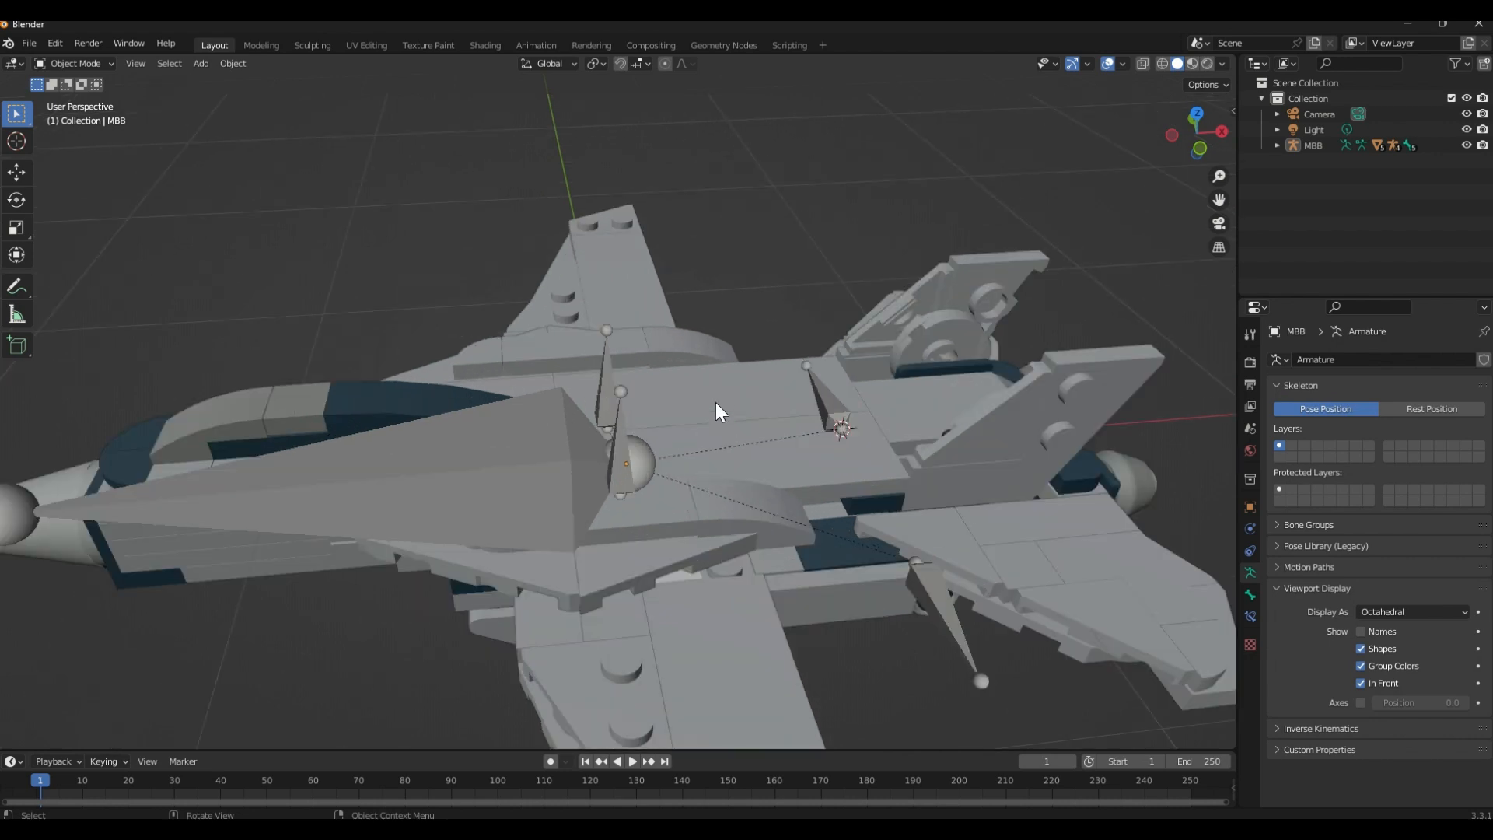
pyautogui.moveTo(724, 395); pyautogui.dragTo(635, 391, button='middle')
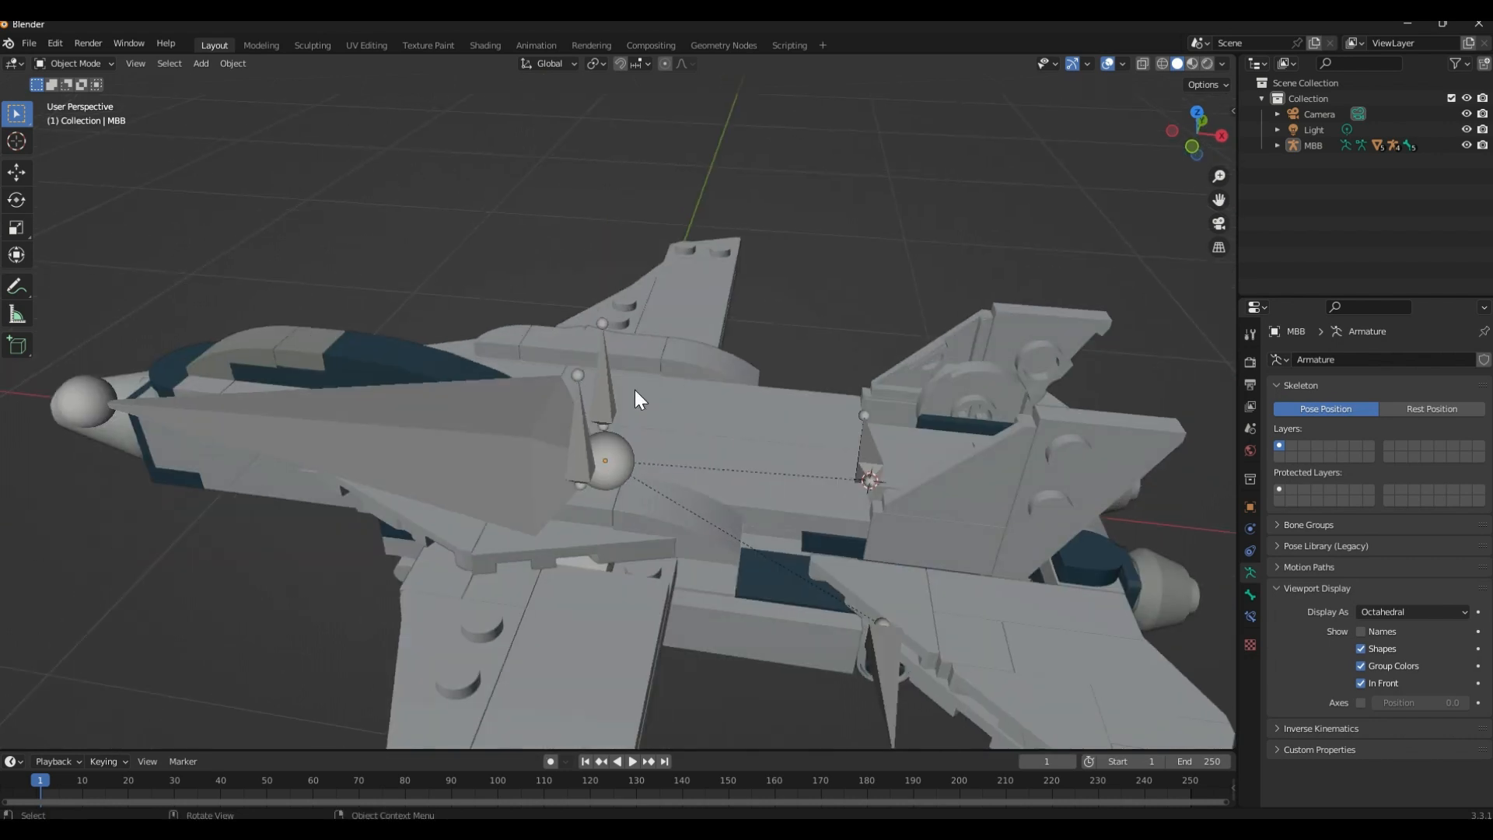
pyautogui.click(527, 414)
pyautogui.hotkey('alt', 'a')
# Try moving the main body bone MBB freely to test that the whole jet follows it
pyautogui.scroll(-7, 563, 423)
pyautogui.moveTo(590, 450); pyautogui.dragTo(683, 515, button='middle')
pyautogui.scroll(5, 631, 465)
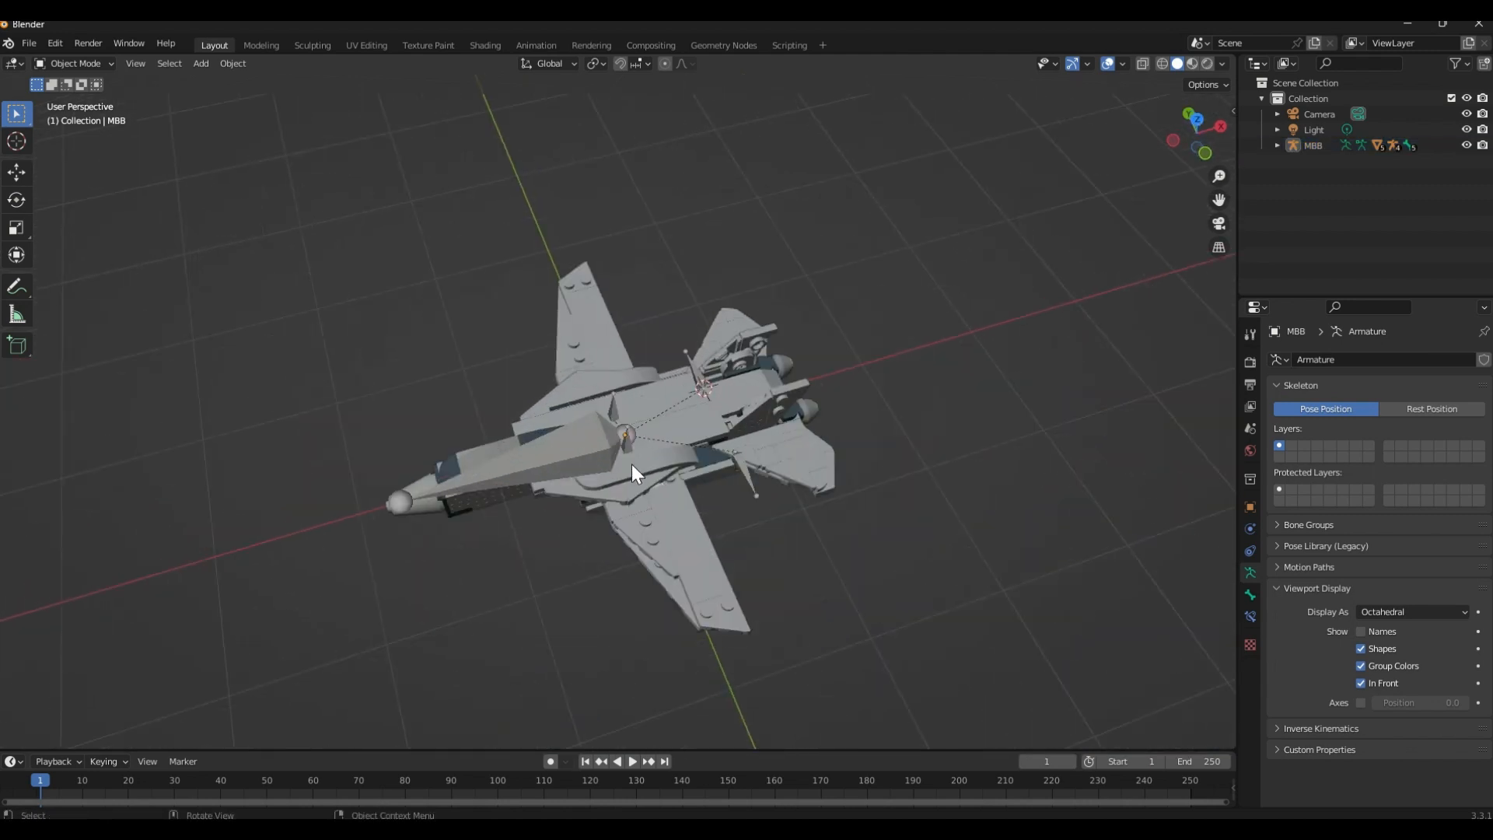
pyautogui.moveTo(632, 464); pyautogui.dragTo(577, 428, button='middle')
pyautogui.scroll(-1, 607, 439)
pyautogui.keyDown('shift'); pyautogui.click(595, 447); pyautogui.keyUp('shift')
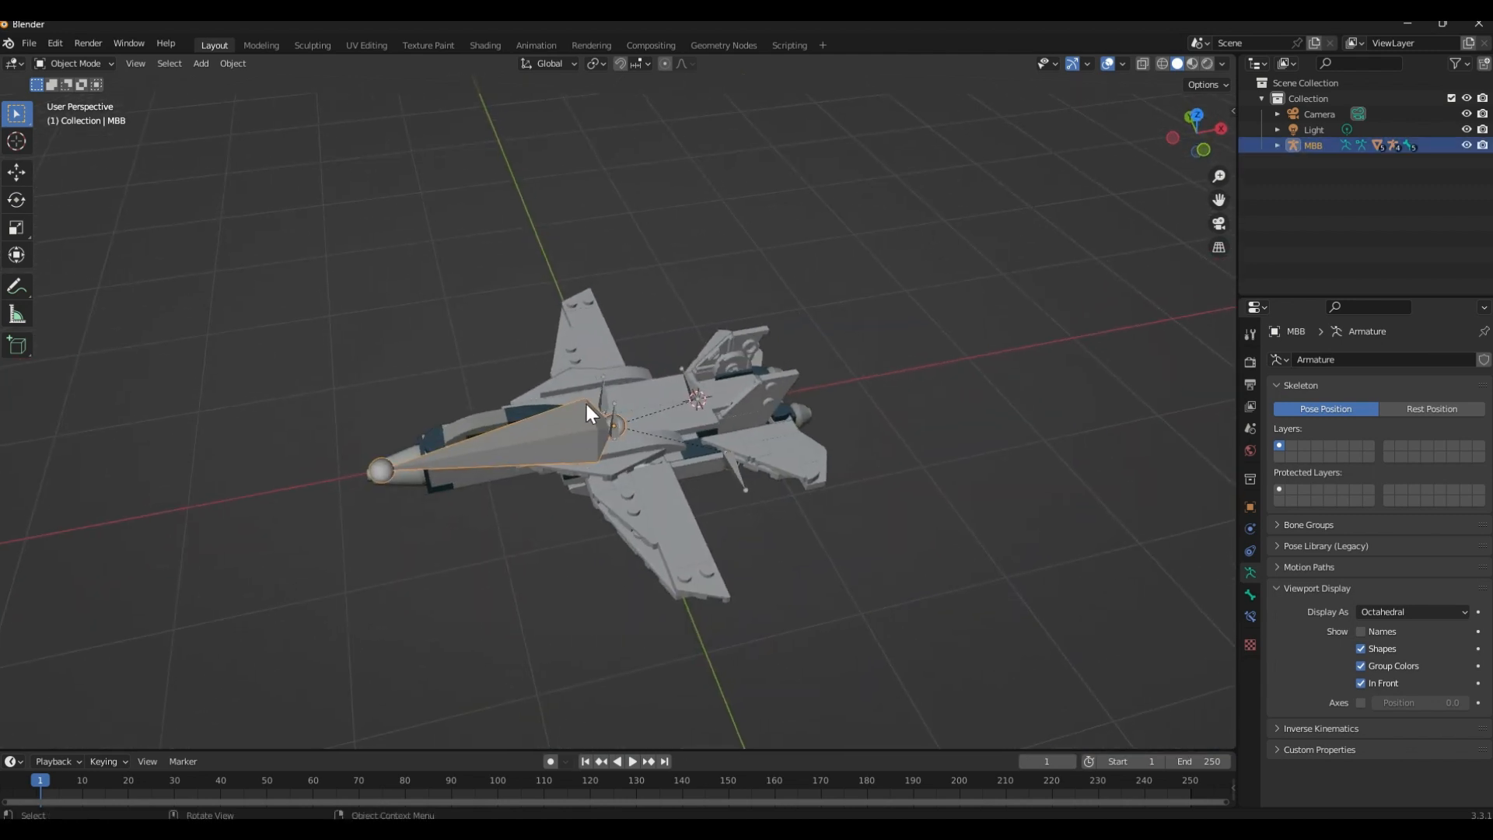
pyautogui.press('g')
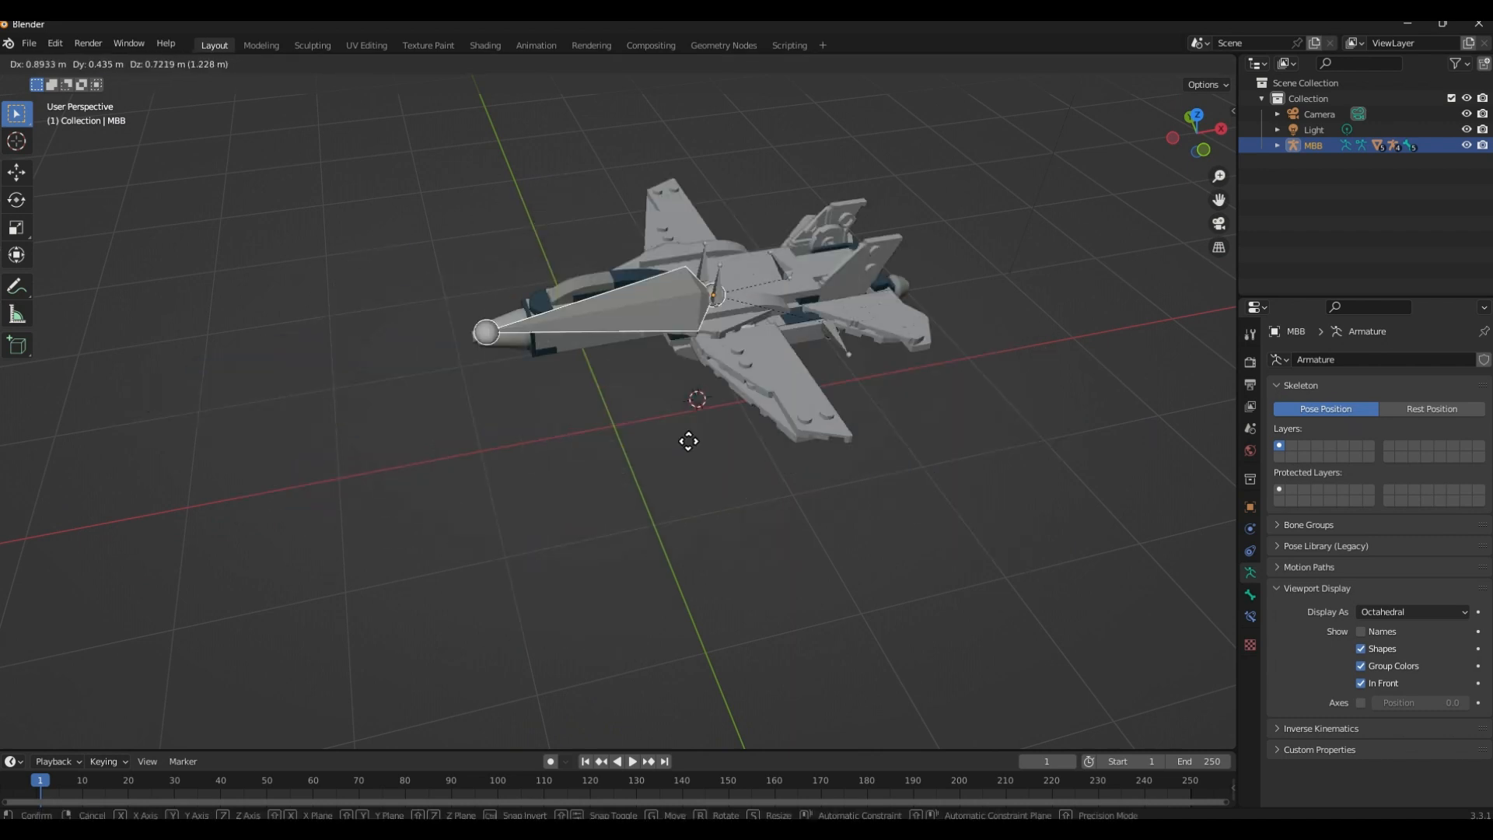
pyautogui.press('r')
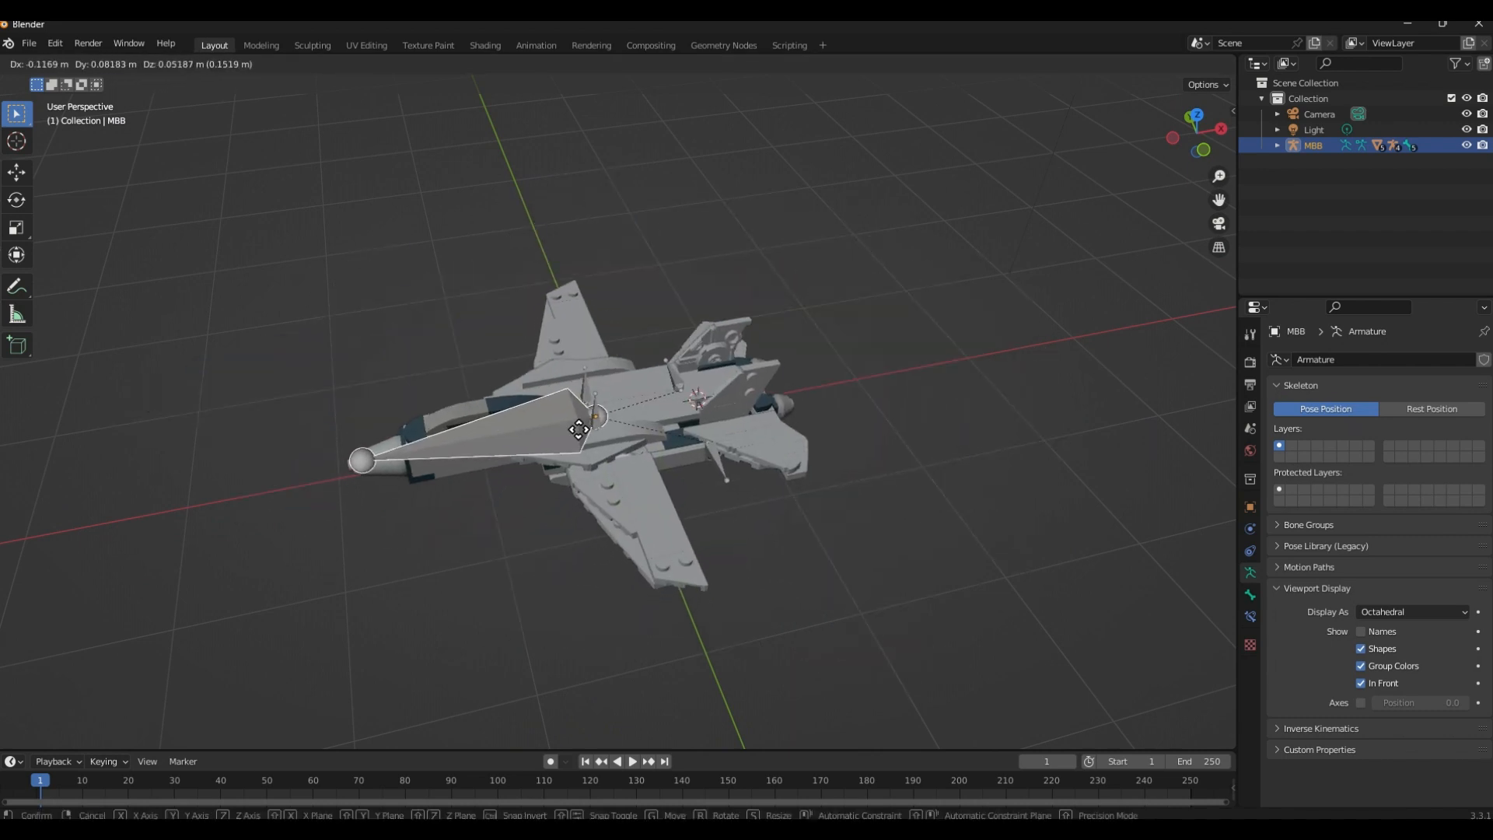
pyautogui.rightClick(566, 381)
pyautogui.moveTo(711, 455); pyautogui.dragTo(567, 422, button='middle')
pyautogui.scroll(4, 567, 422)
pyautogui.moveTo(631, 497); pyautogui.dragTo(608, 179, button='middle')
pyautogui.click(537, 581)
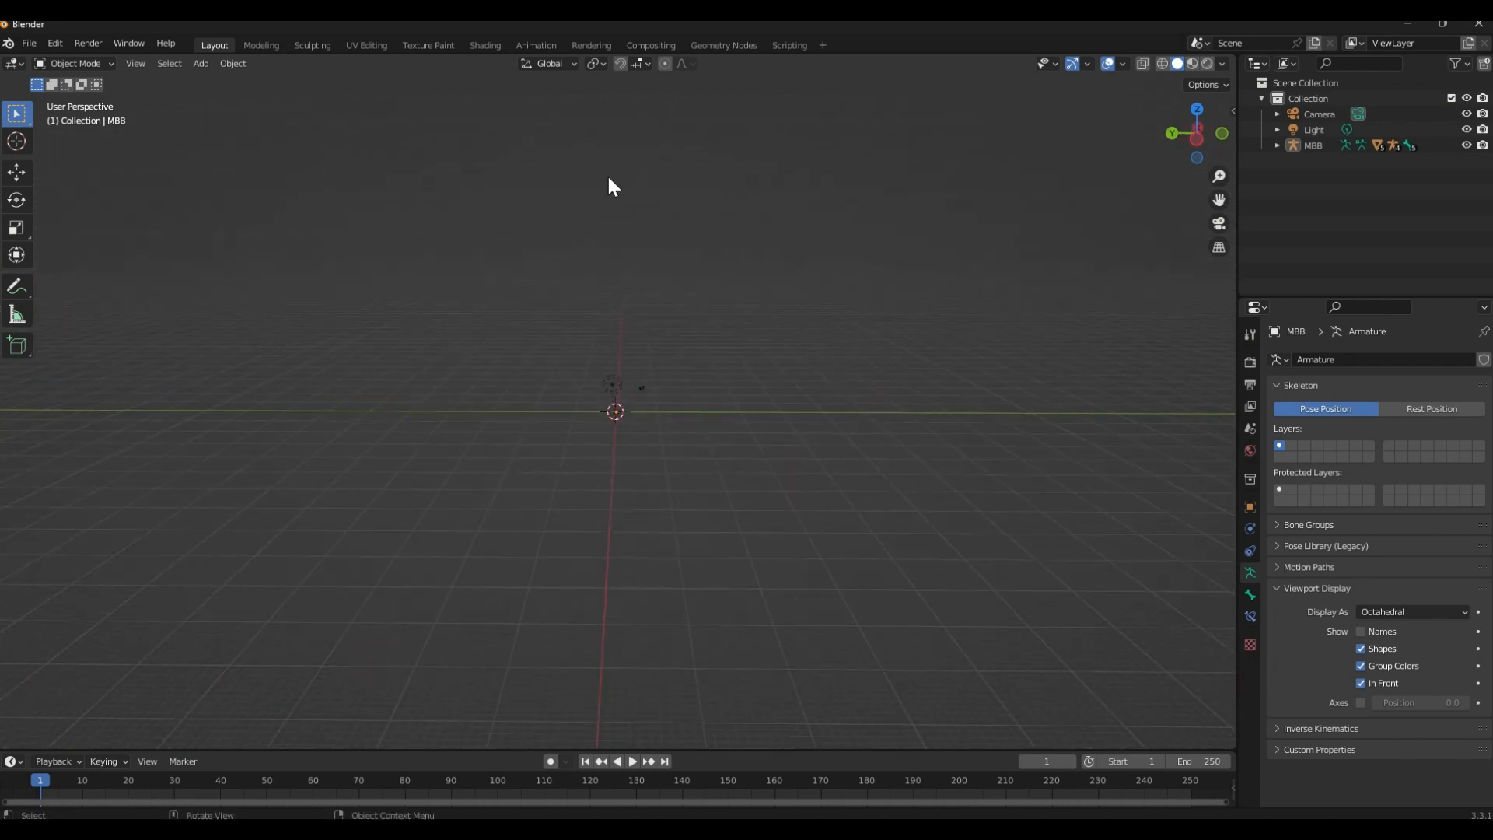
pyautogui.scroll(10, 797, 299)
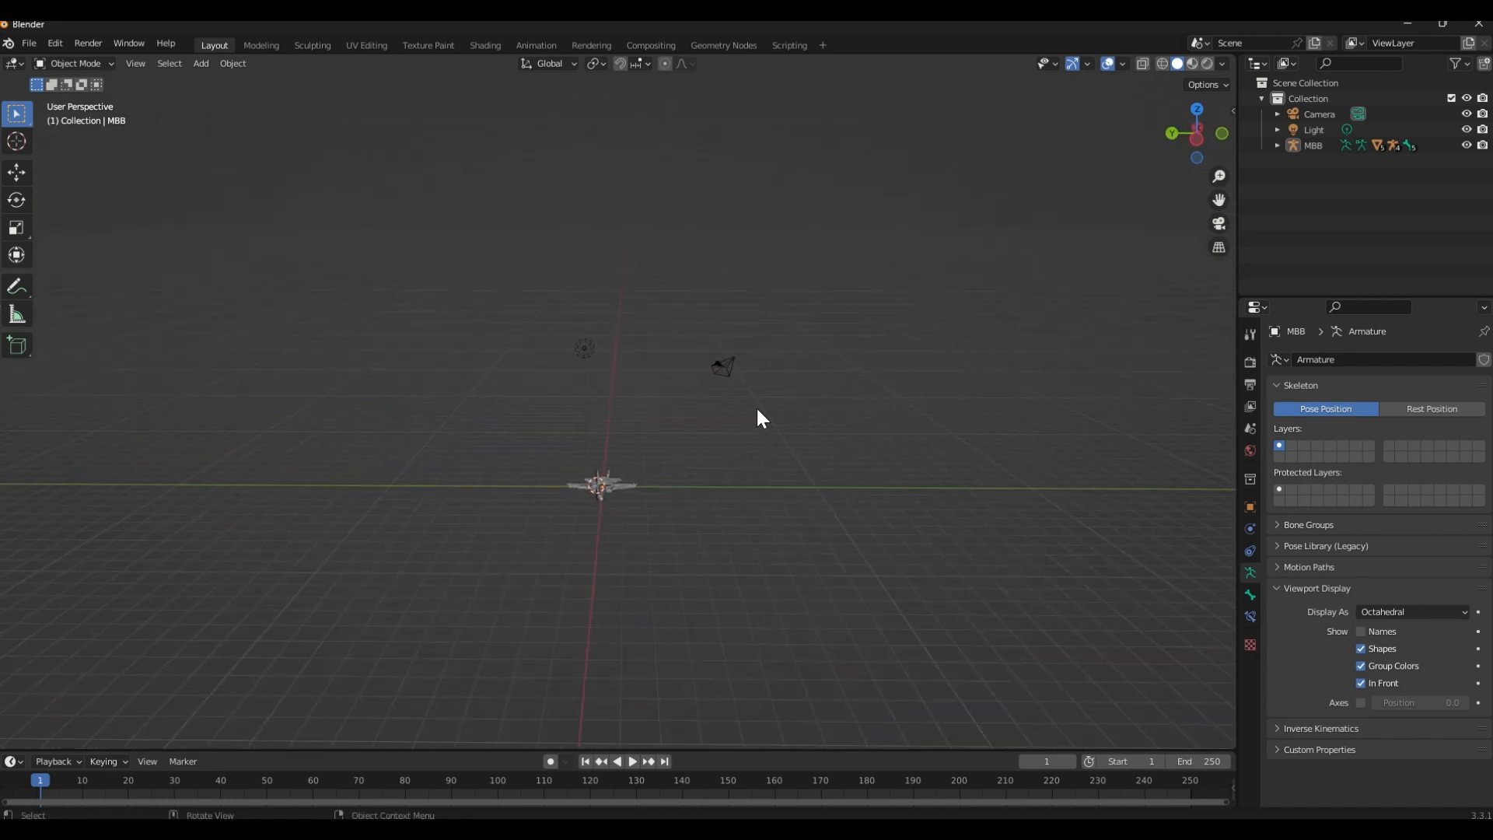
pyautogui.moveTo(739, 552); pyautogui.dragTo(609, 421, button='middle')
pyautogui.scroll(4, 575, 486)
pyautogui.scroll(3, 574, 480)
pyautogui.scroll(3, 627, 435)
pyautogui.scroll(-2, 580, 478)
pyautogui.scroll(3, 610, 422)
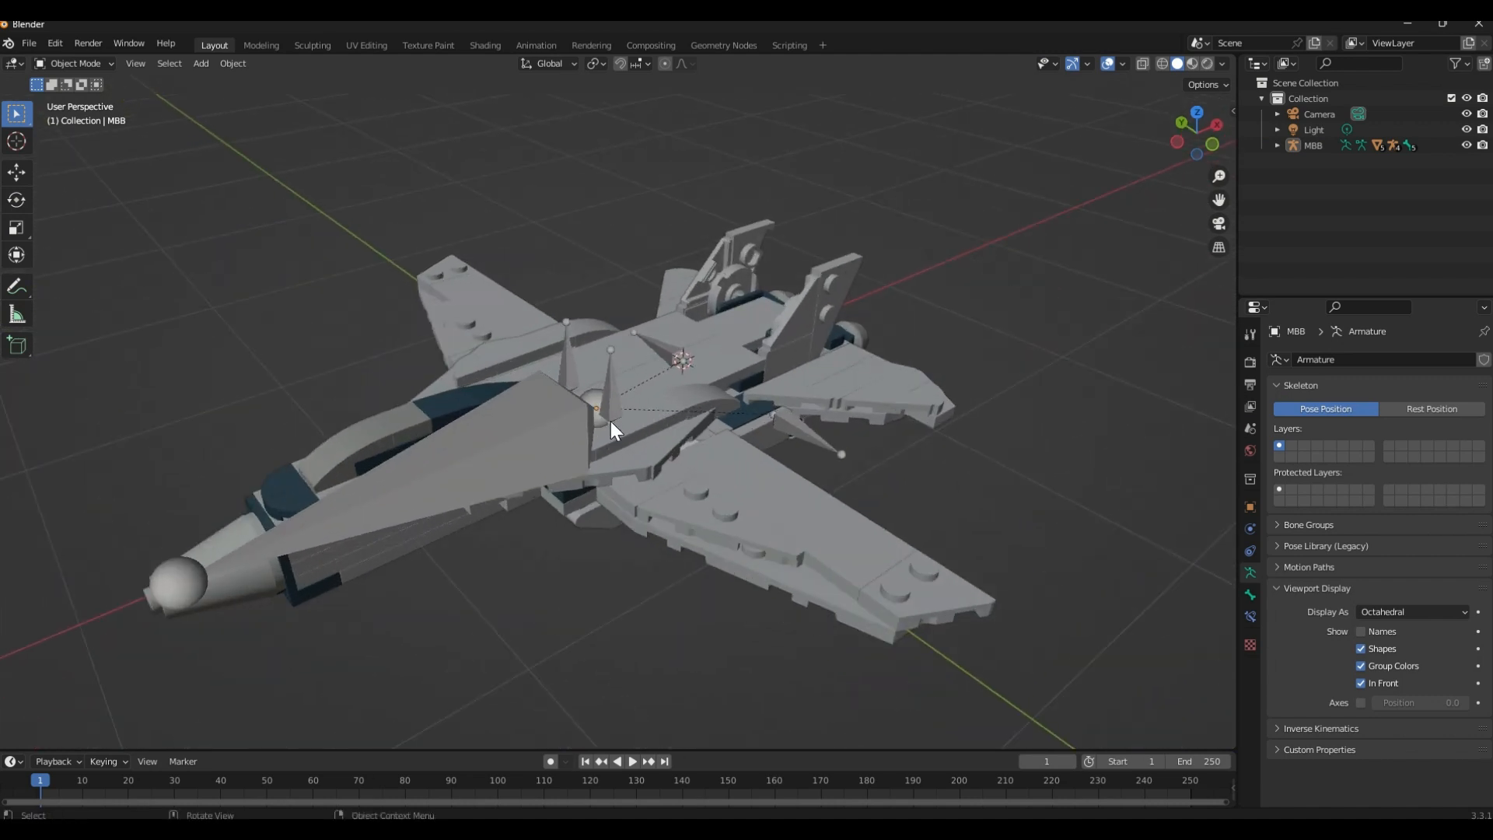
# Check the rig parts by selecting the rear fin's armature, its mesh to Rig.002 and the fuselage mesh in turn
pyautogui.click(567, 363)
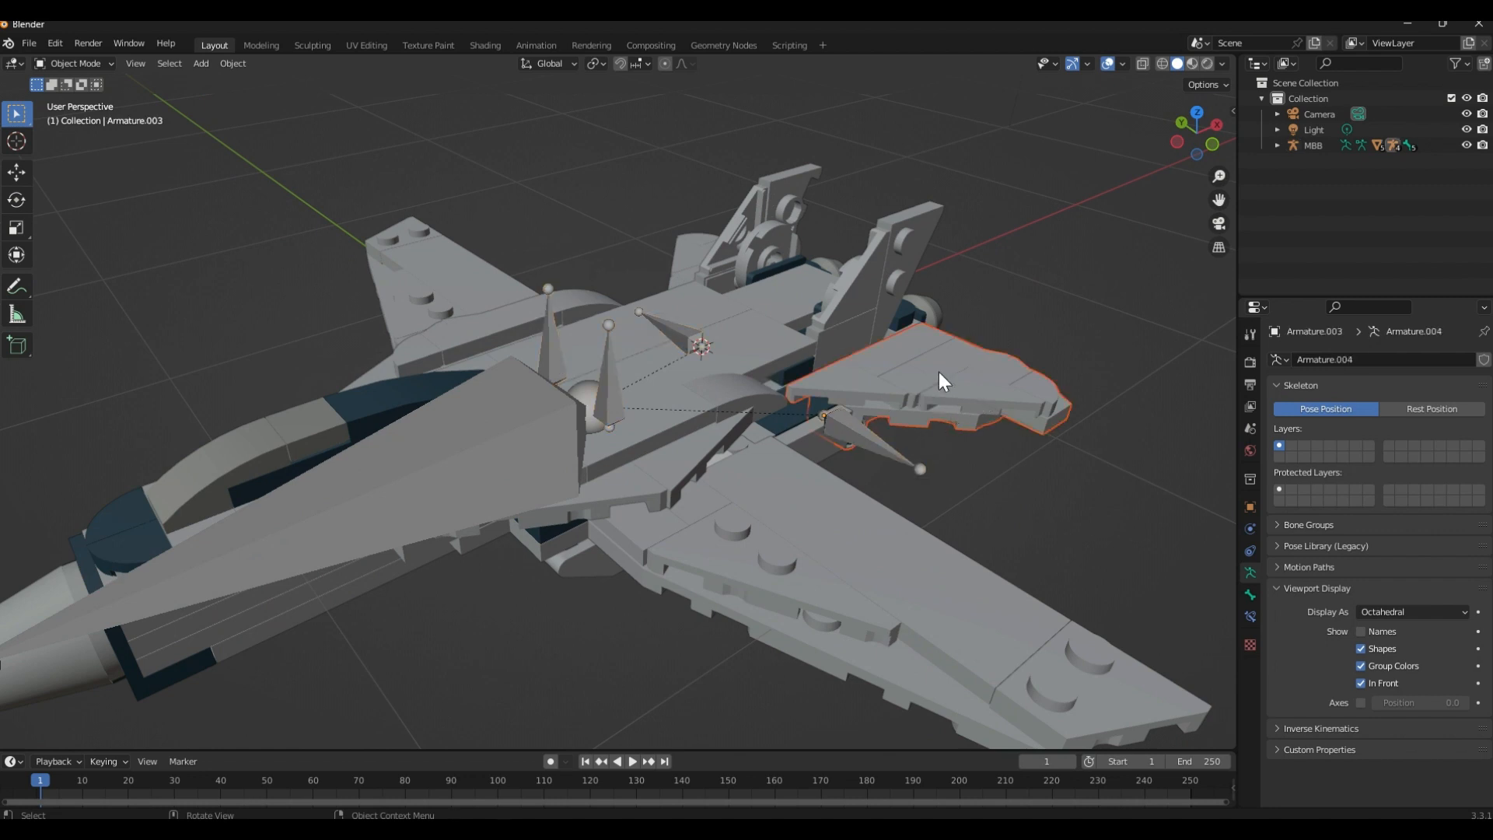
pyautogui.click(748, 282)
pyautogui.click(963, 389)
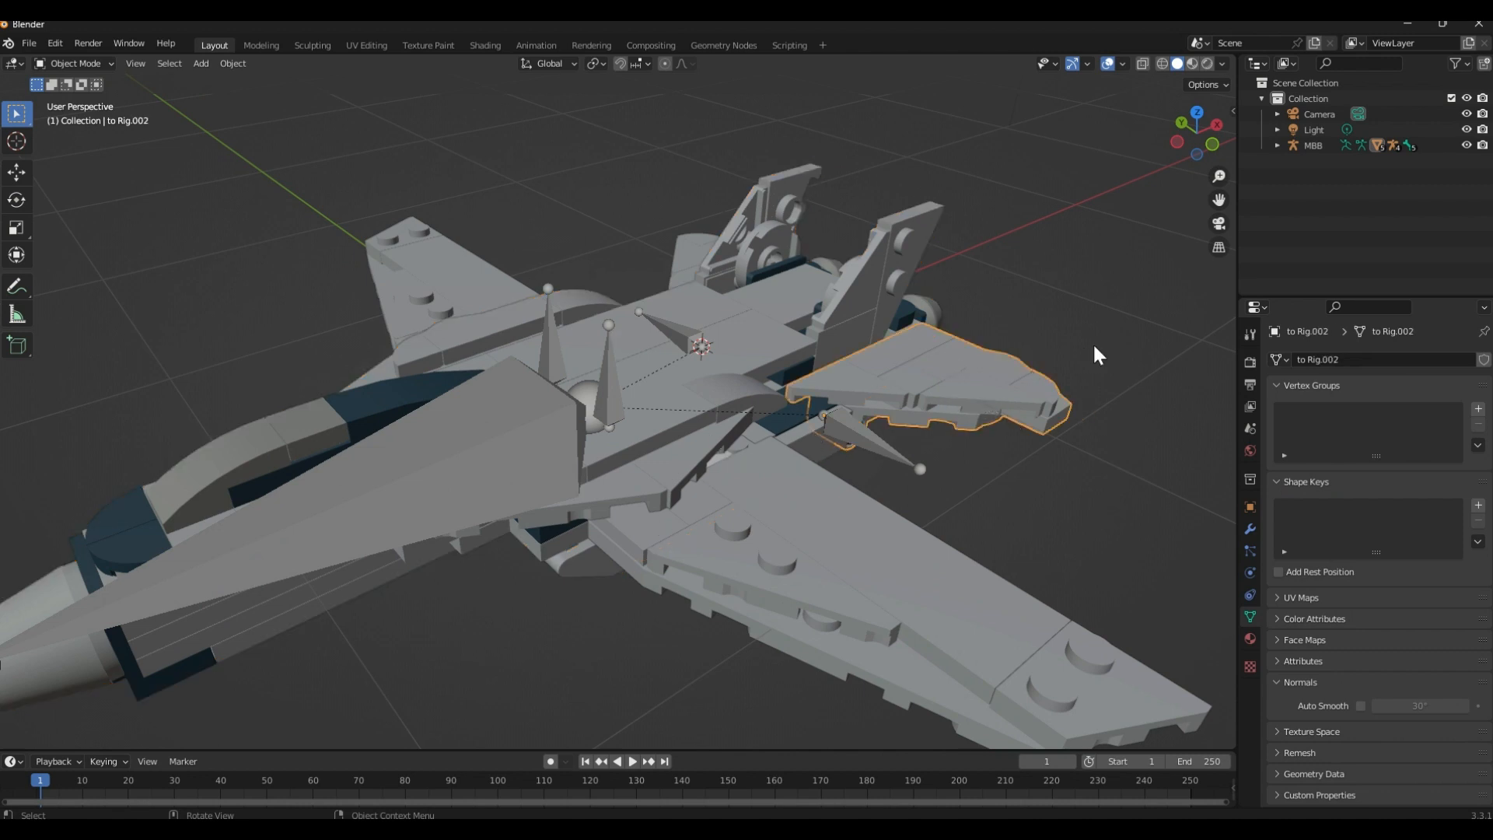
pyautogui.moveTo(1094, 347); pyautogui.dragTo(632, 533, button='middle')
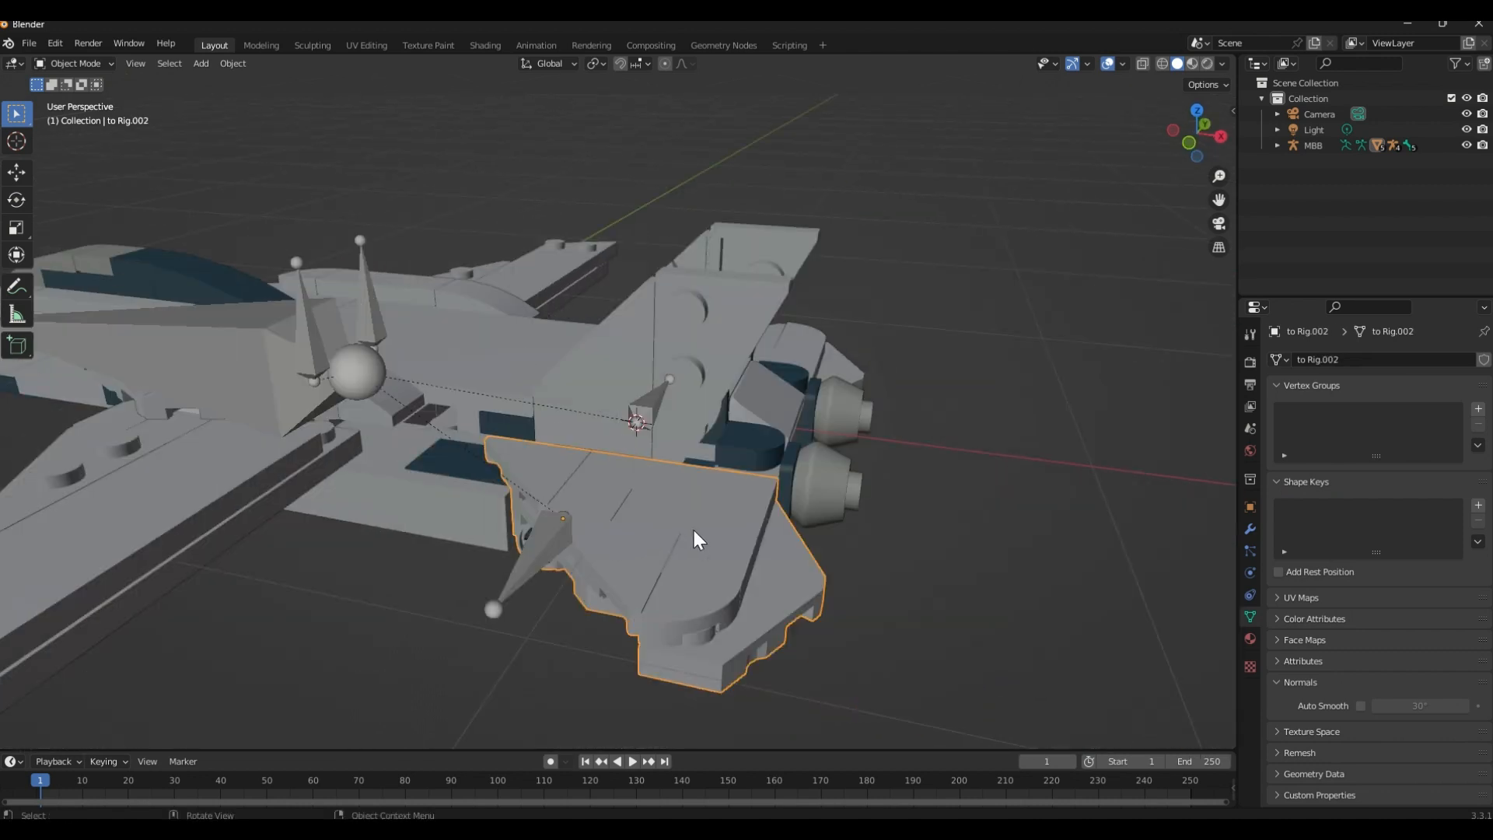
pyautogui.click(514, 358)
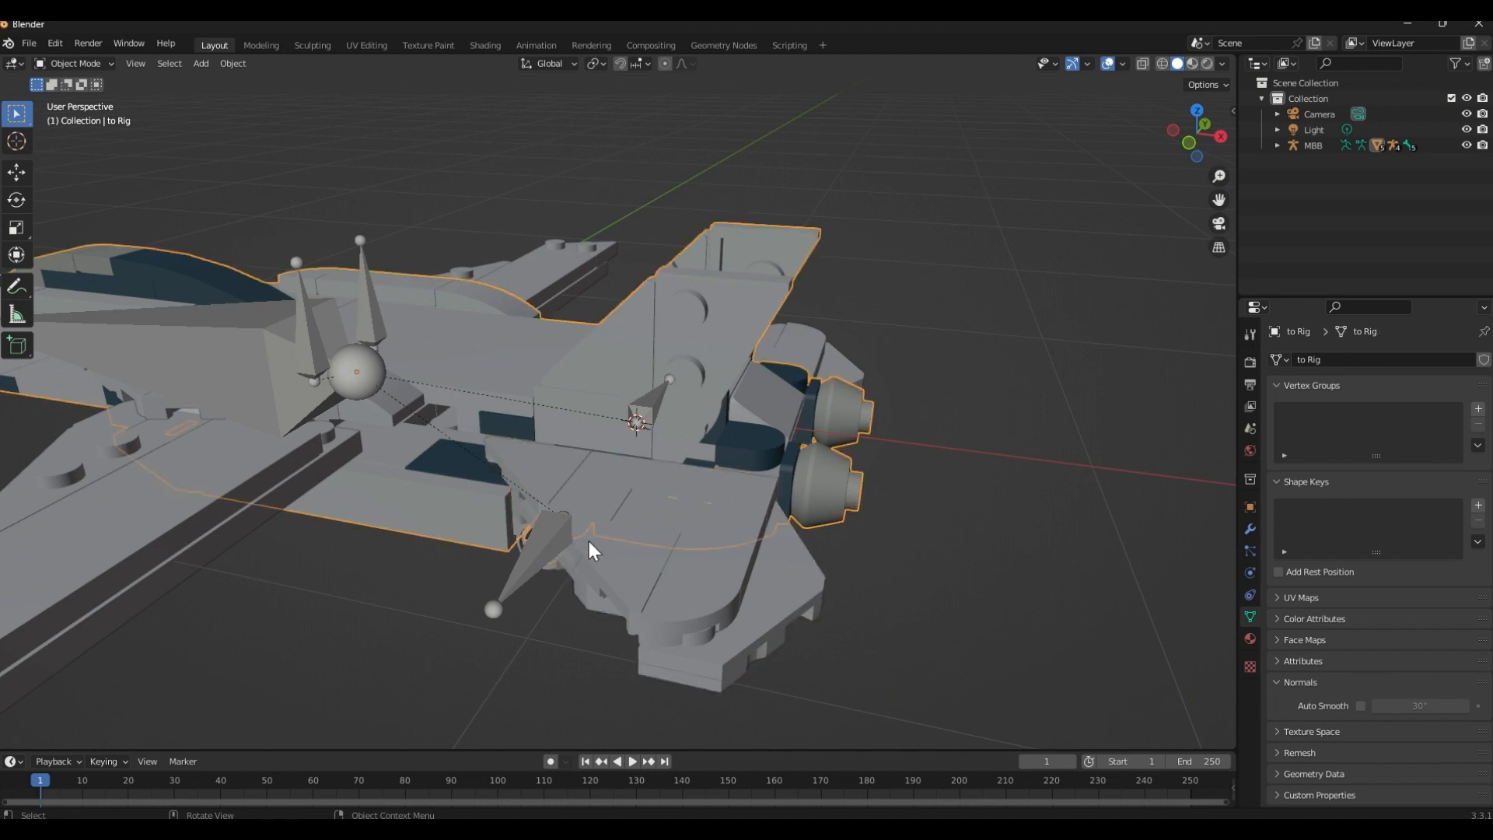
# Try rotating the rear fin mesh to Rig.002 about the global Y axis, and clear the selection
pyautogui.click(597, 550)
pyautogui.press('r')
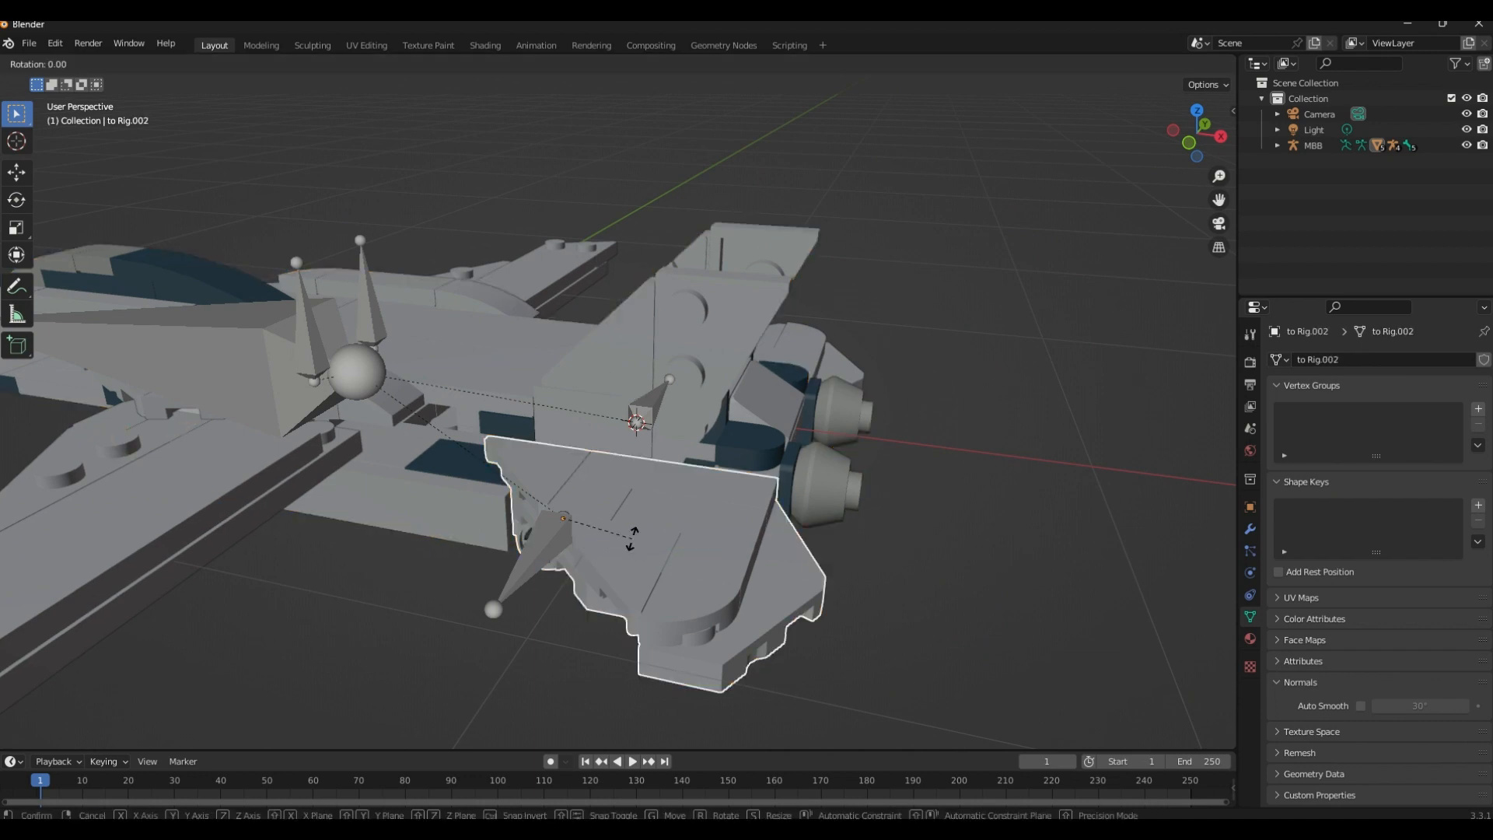
pyautogui.press('z')
pyautogui.press('y')
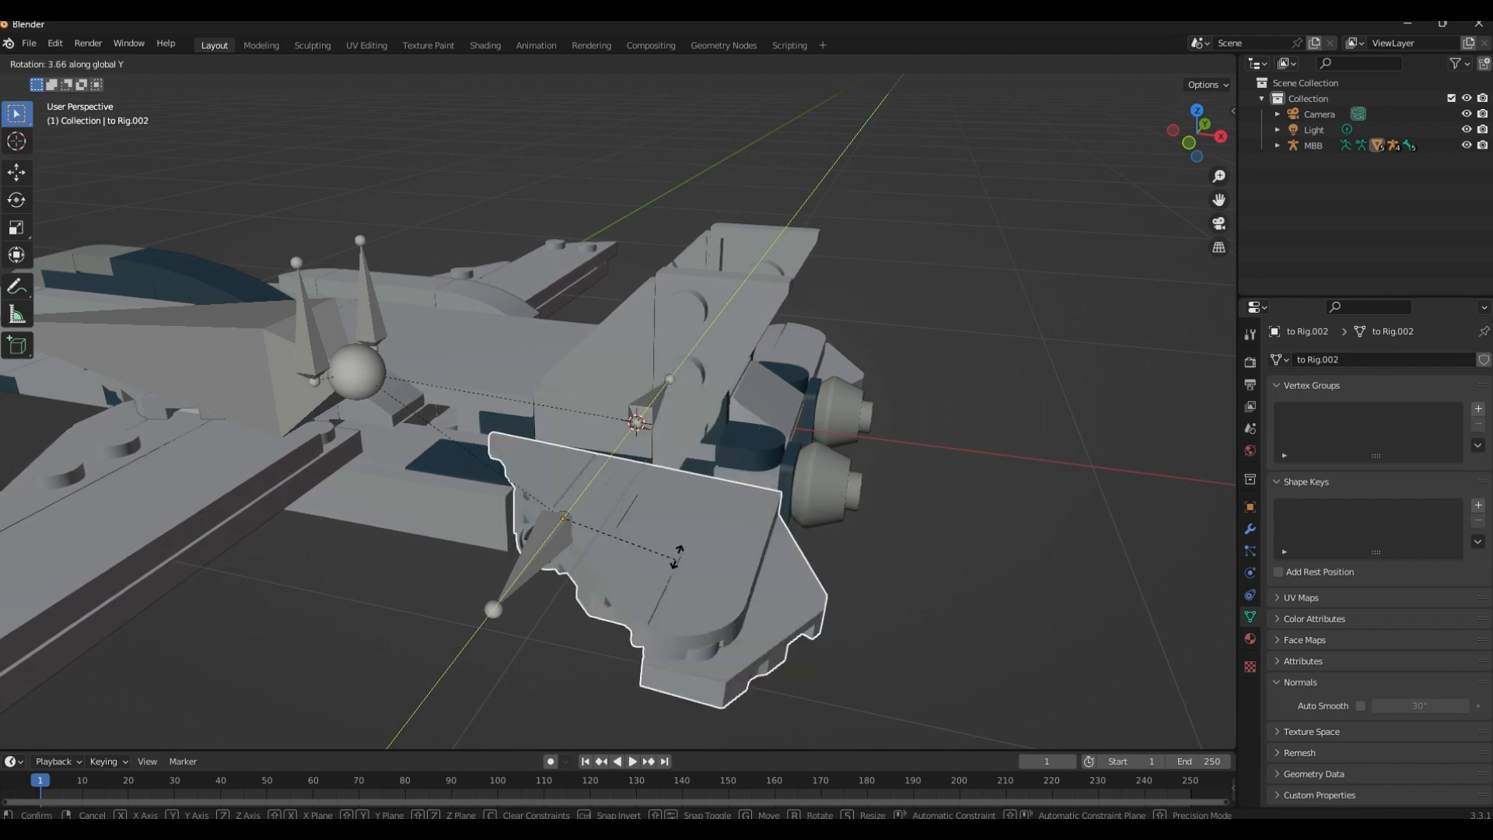
pyautogui.click(530, 600)
# Rotate the main body bone MBB about 21° around the global Y axis to pitch the jet's nose up
pyautogui.scroll(-4, 501, 633)
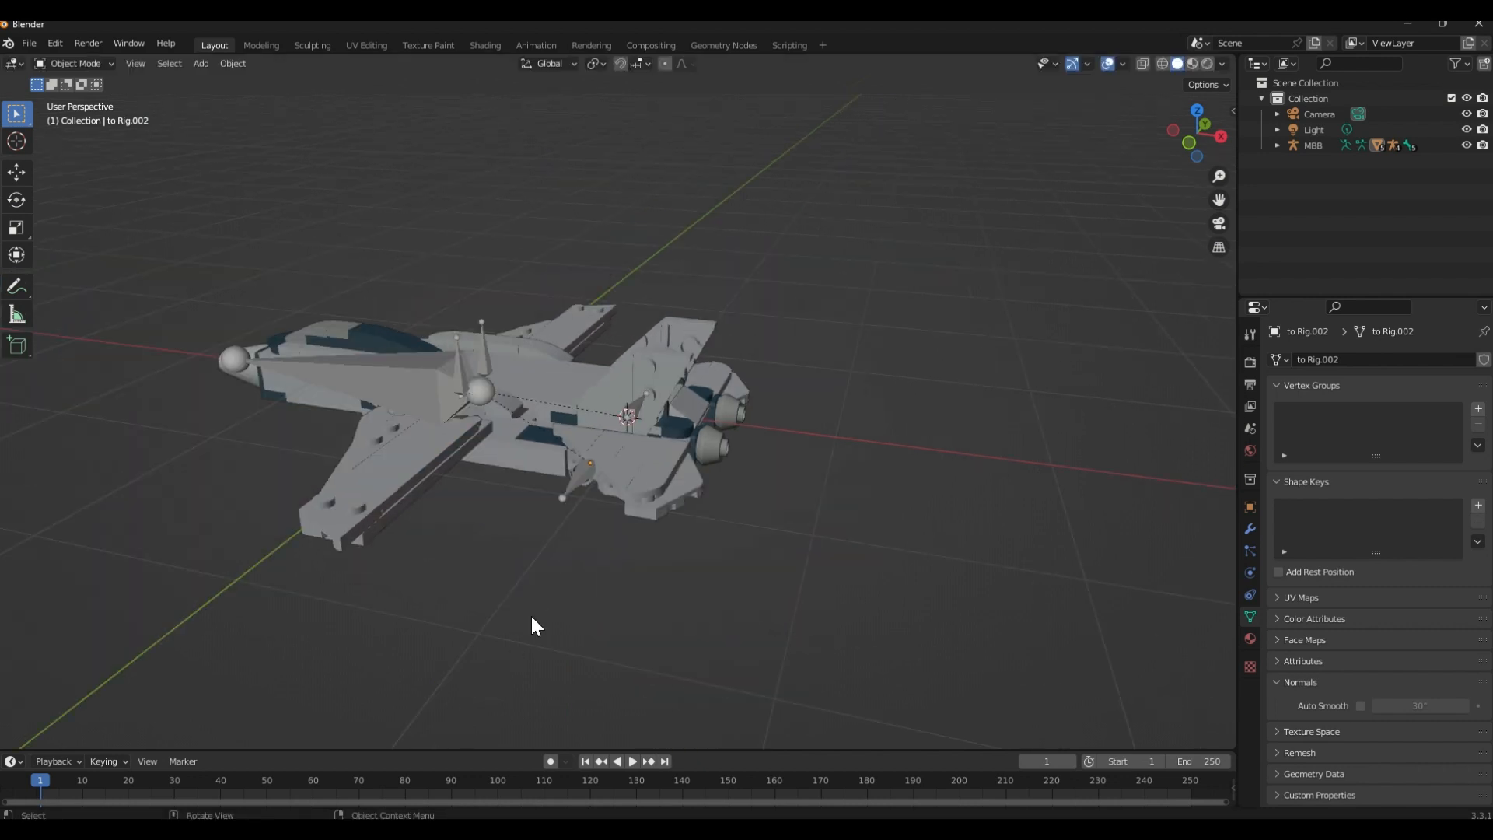
pyautogui.moveTo(534, 623); pyautogui.dragTo(688, 538, button='middle')
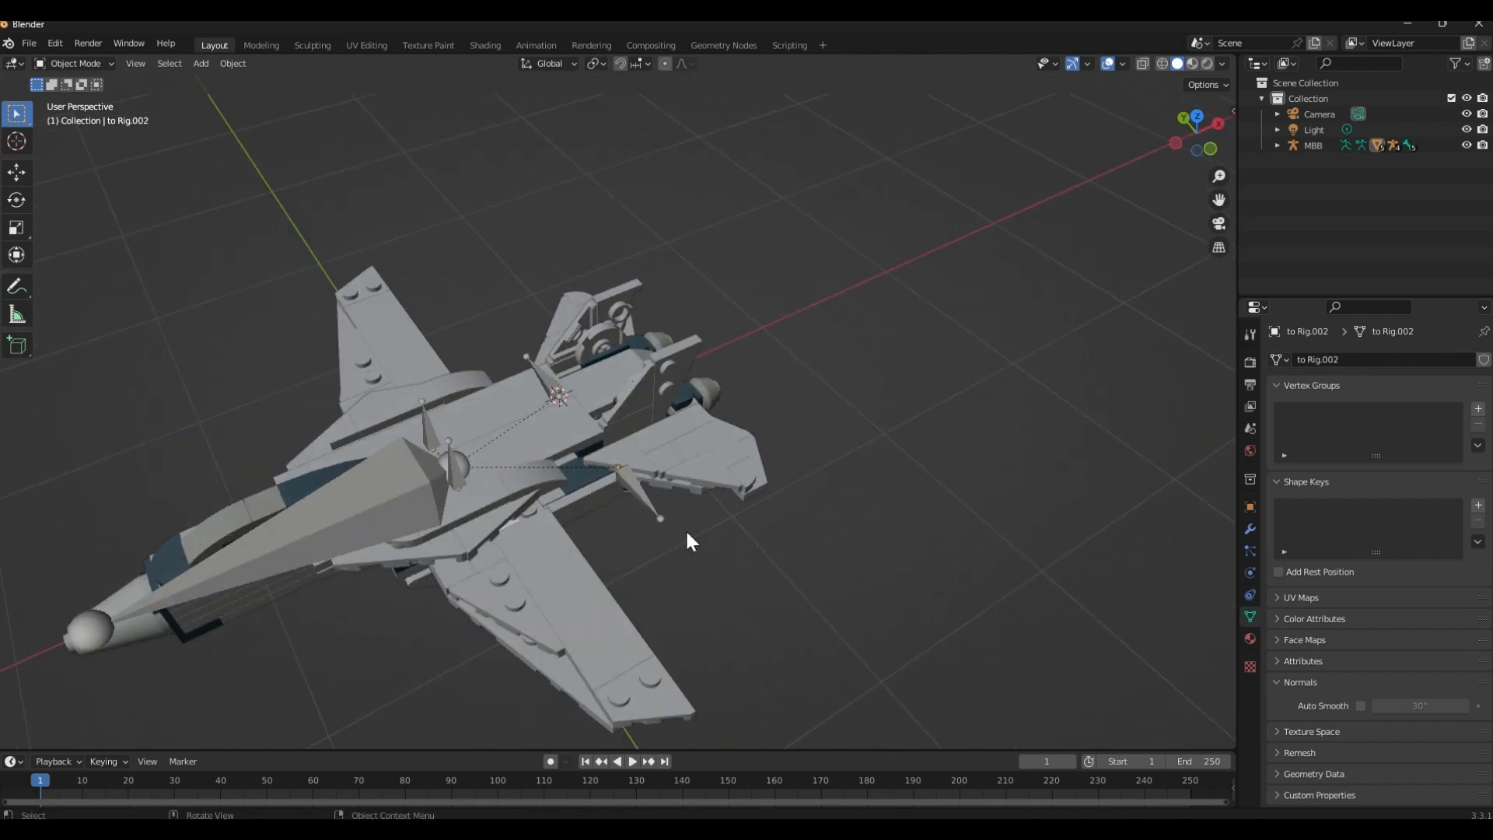
pyautogui.moveTo(543, 567); pyautogui.dragTo(476, 487, button='middle')
pyautogui.scroll(-5, 624, 377)
pyautogui.moveTo(624, 376); pyautogui.dragTo(669, 446, button='middle')
pyautogui.click(562, 484)
pyautogui.scroll(3, 615, 420)
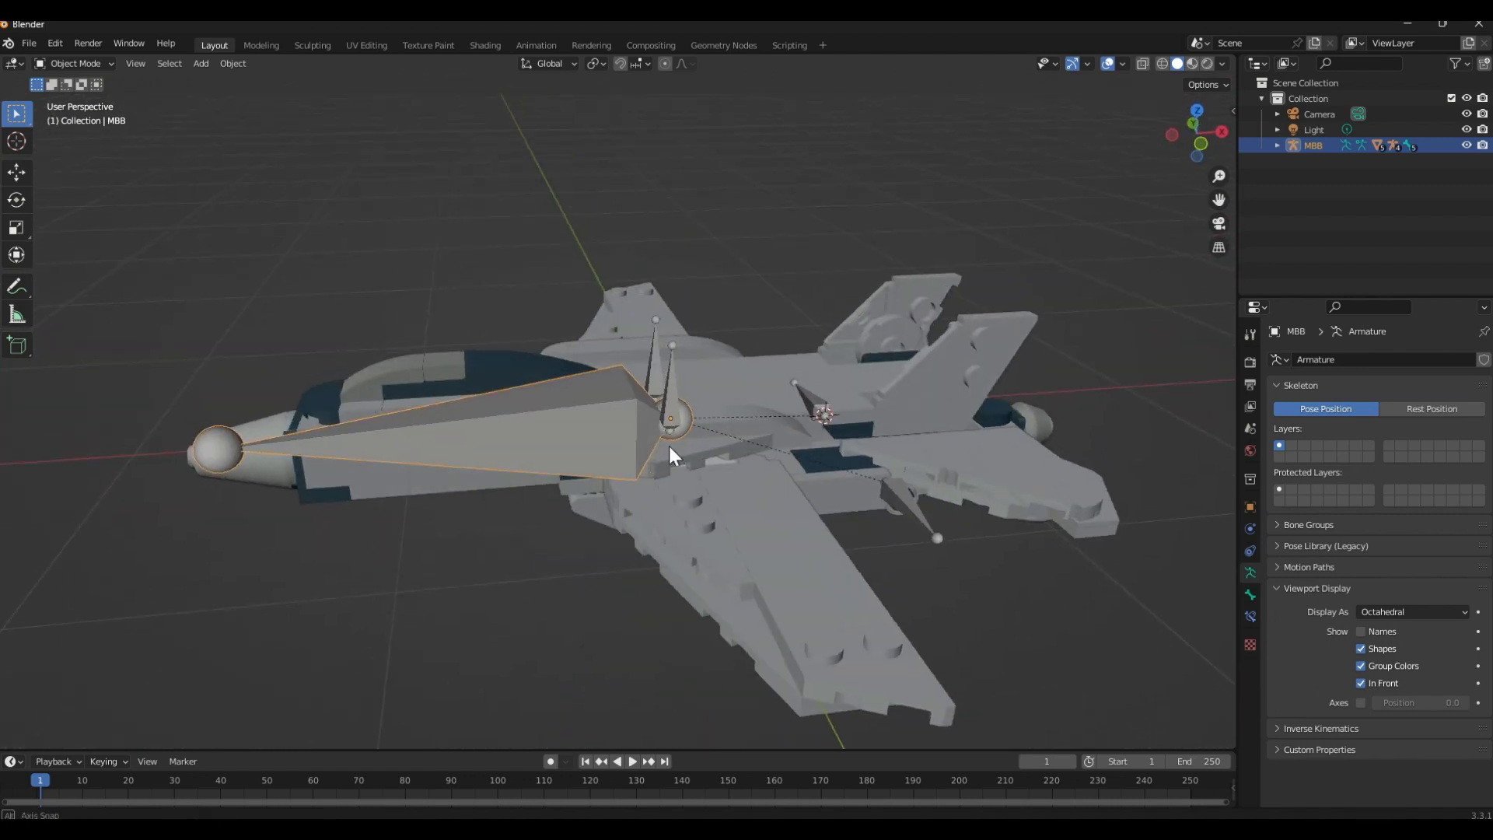
pyautogui.press('r')
pyautogui.press('y')
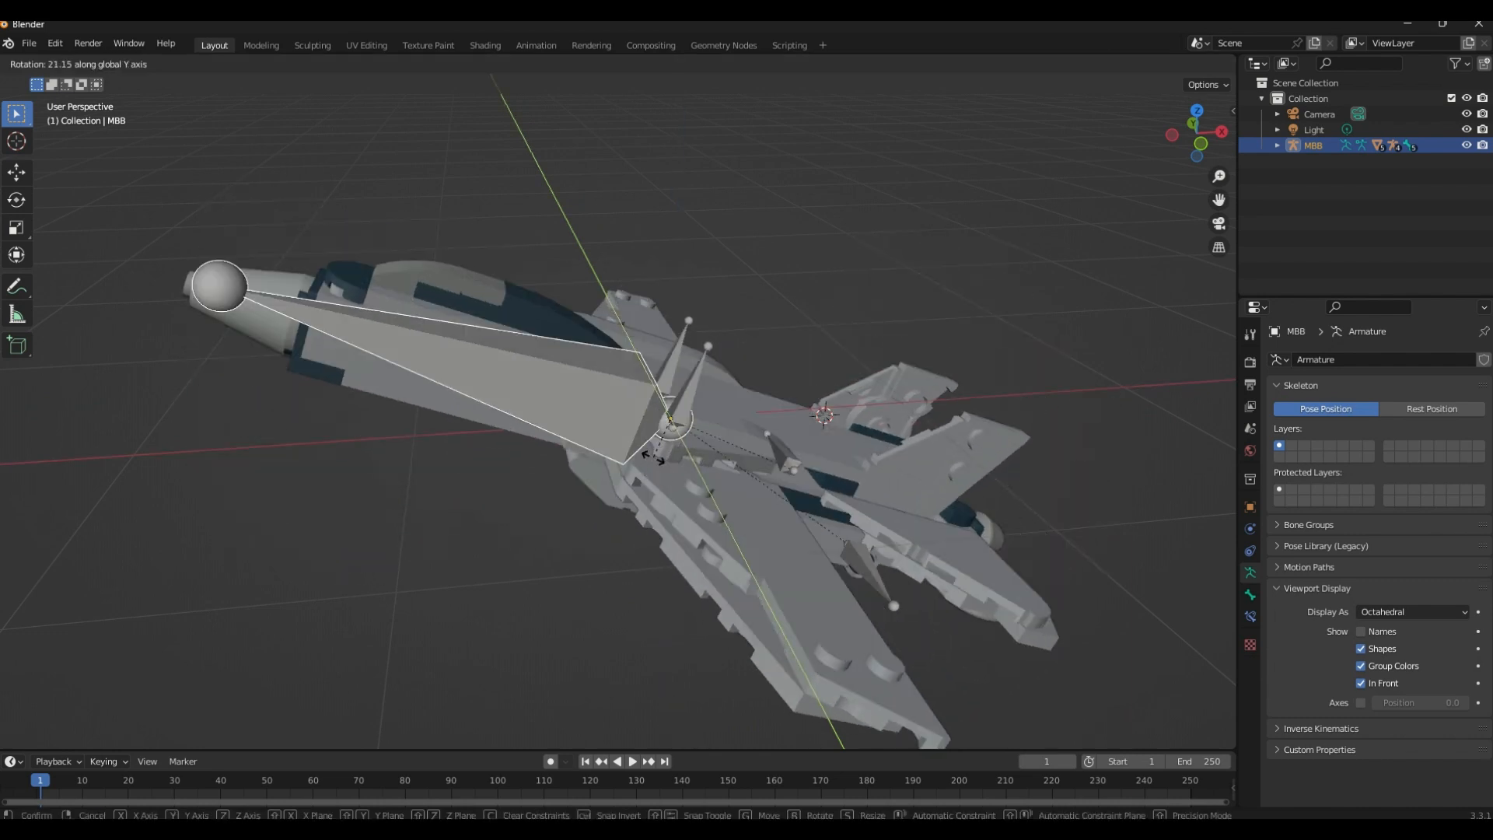
pyautogui.click(647, 468)
# Raise MBB along the global Z axis in two moves, the second about 1.45 m
pyautogui.press('g')
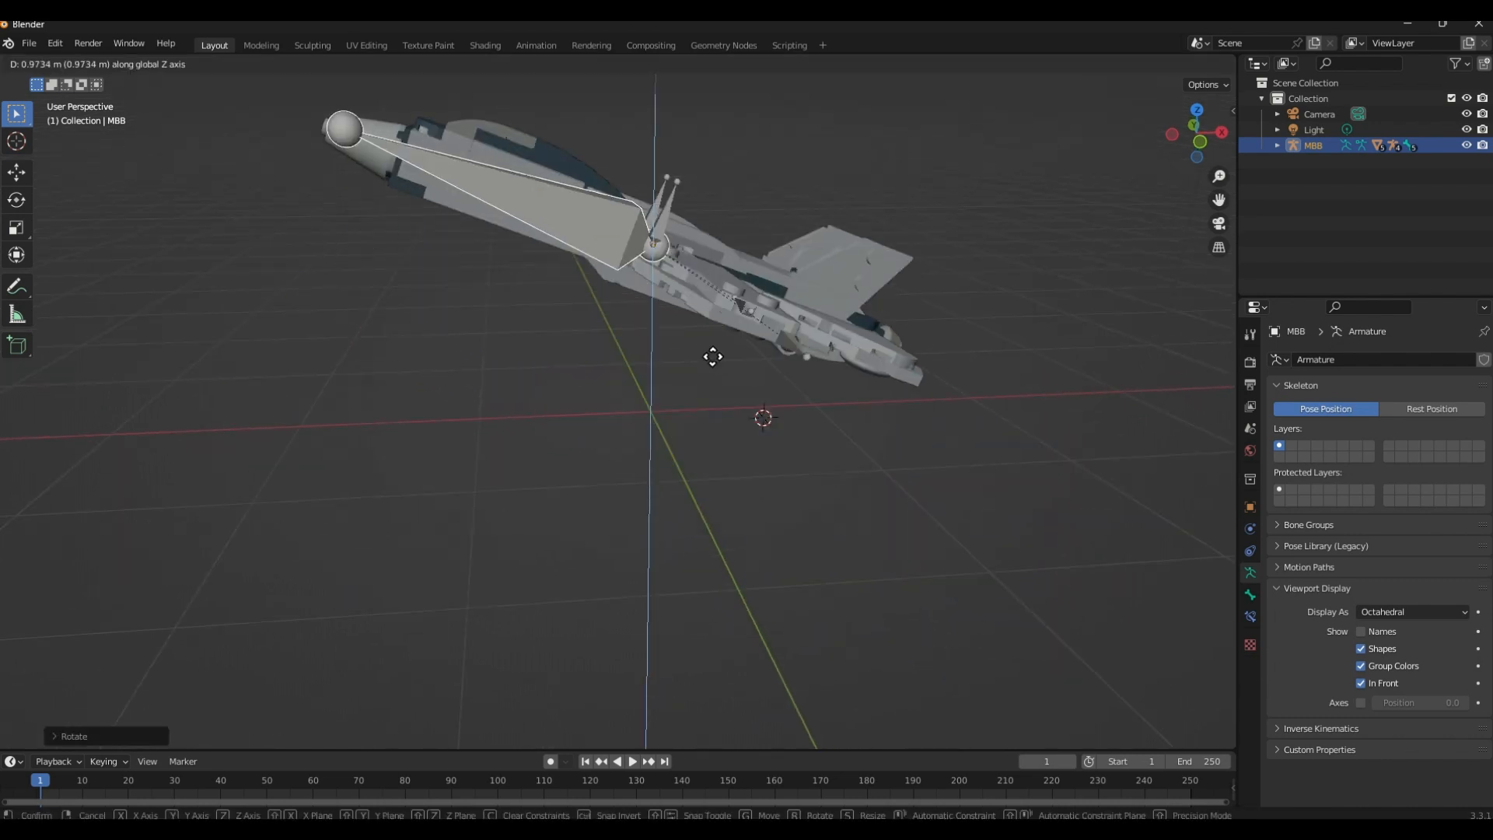
pyautogui.click(715, 315)
pyautogui.keyDown('shift'); pyautogui.moveTo(716, 315); pyautogui.dragTo(694, 525, button='middle'); pyautogui.keyUp('shift')
pyautogui.scroll(-4, 694, 525)
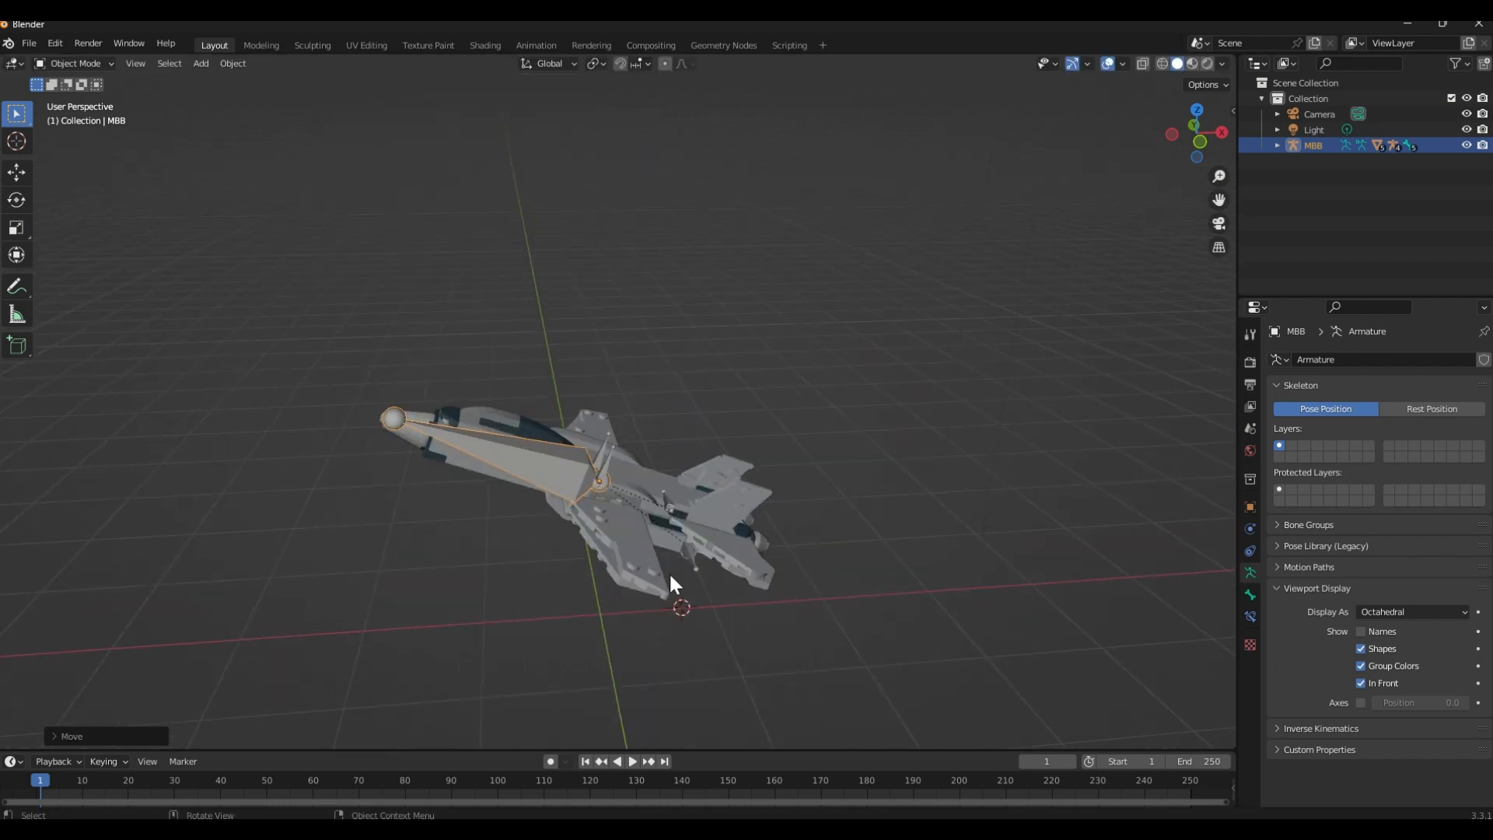
pyautogui.press('g')
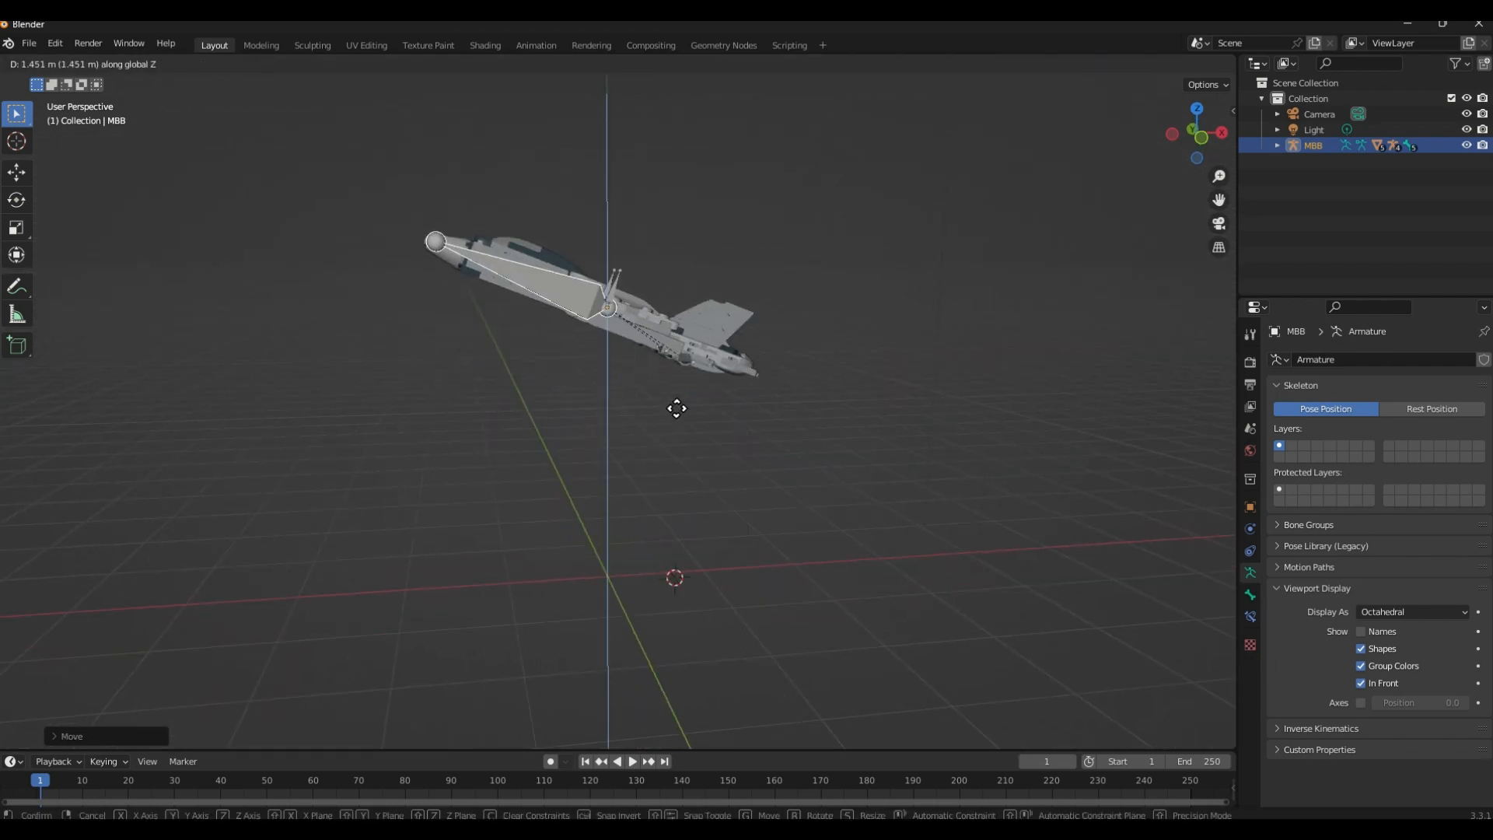
pyautogui.click(677, 407)
# Rotate MBB around the X axis to bank the jet sideways, and clear the selection
pyautogui.moveTo(696, 410); pyautogui.dragTo(799, 443, button='middle')
pyautogui.press('r')
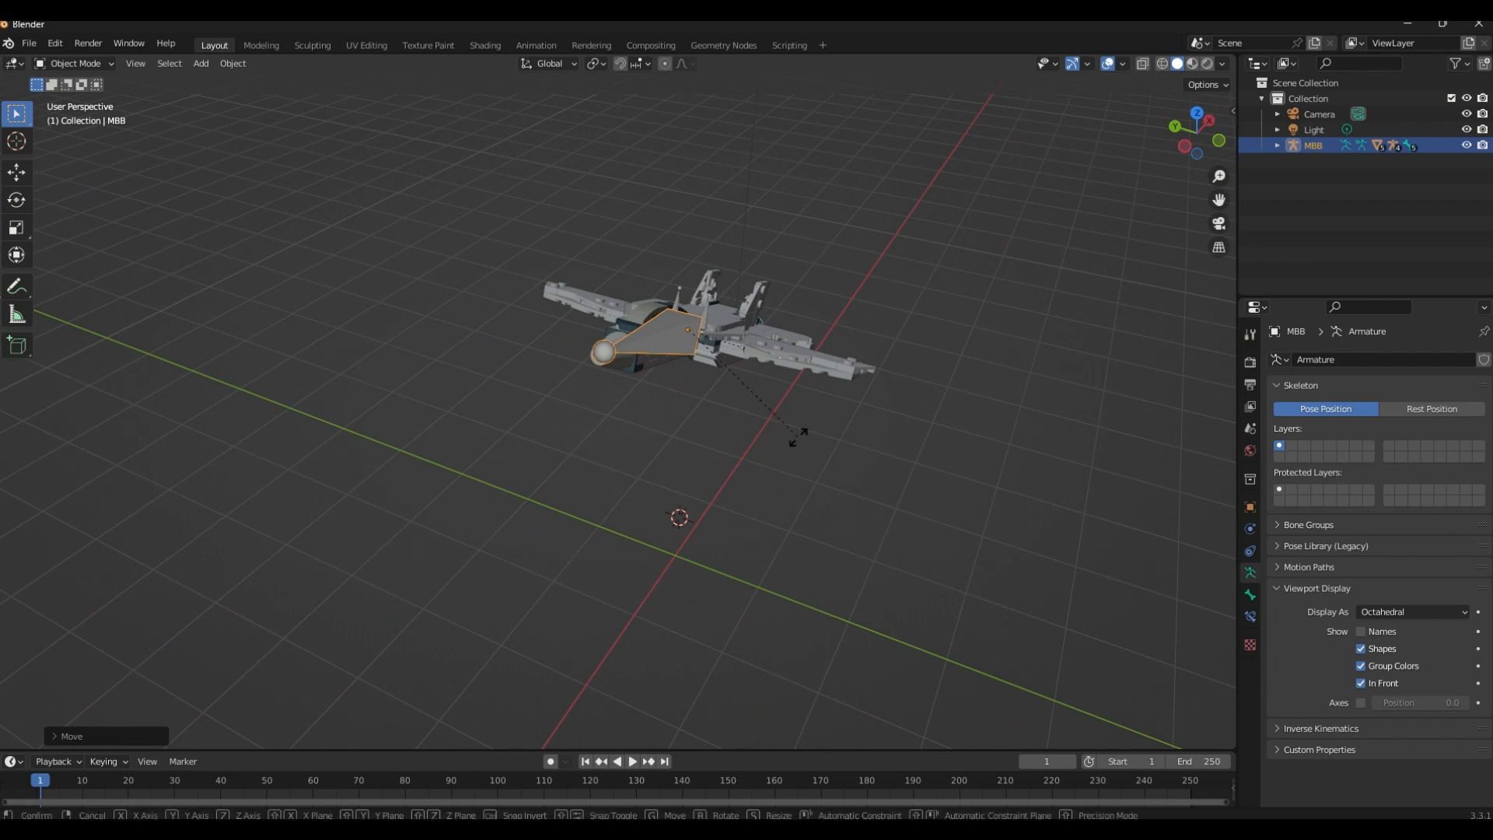
pyautogui.press('x')
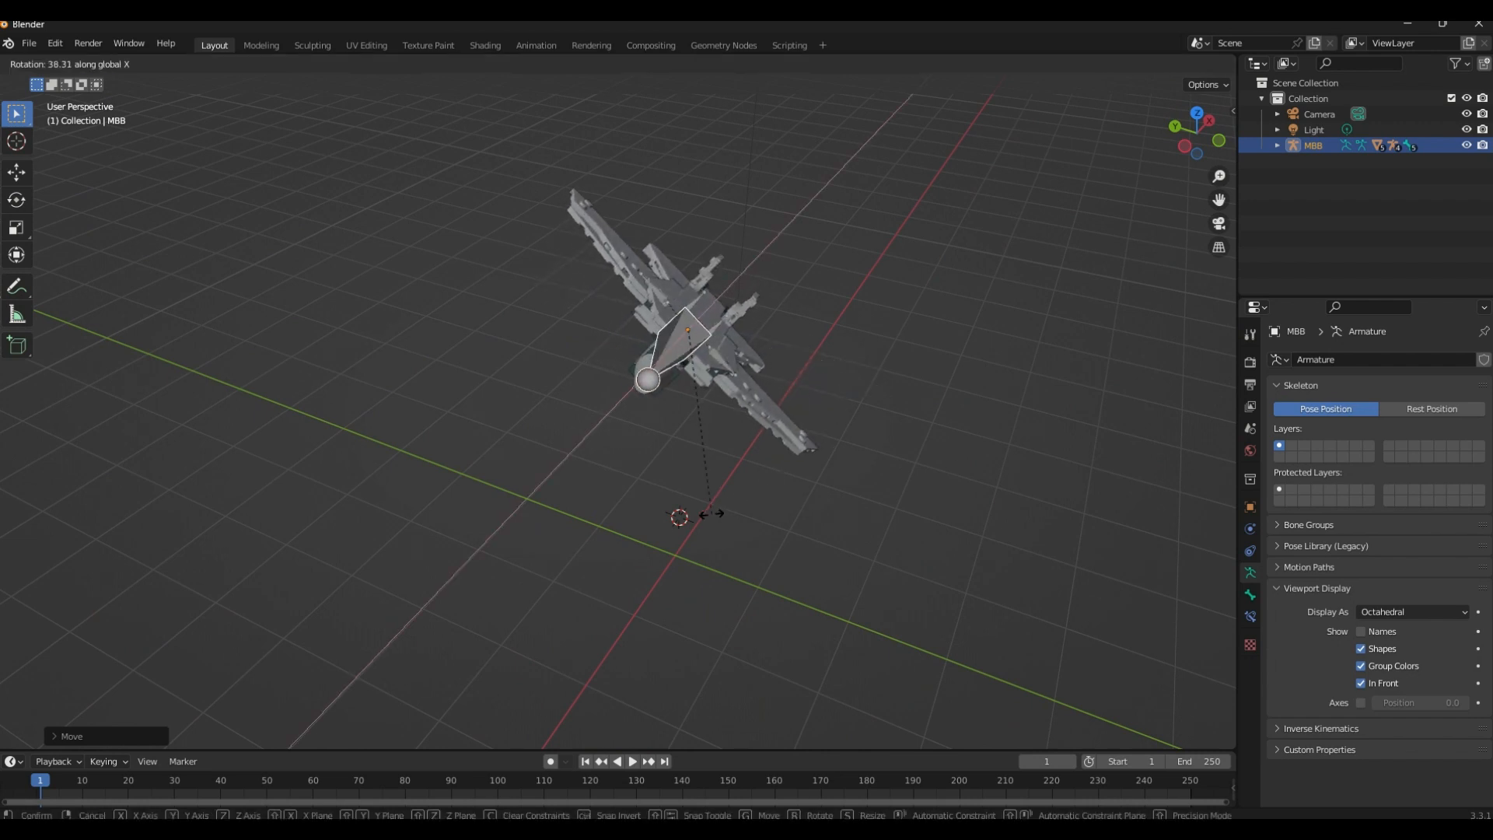
pyautogui.press('x')
pyautogui.press('x')
pyautogui.press('x')
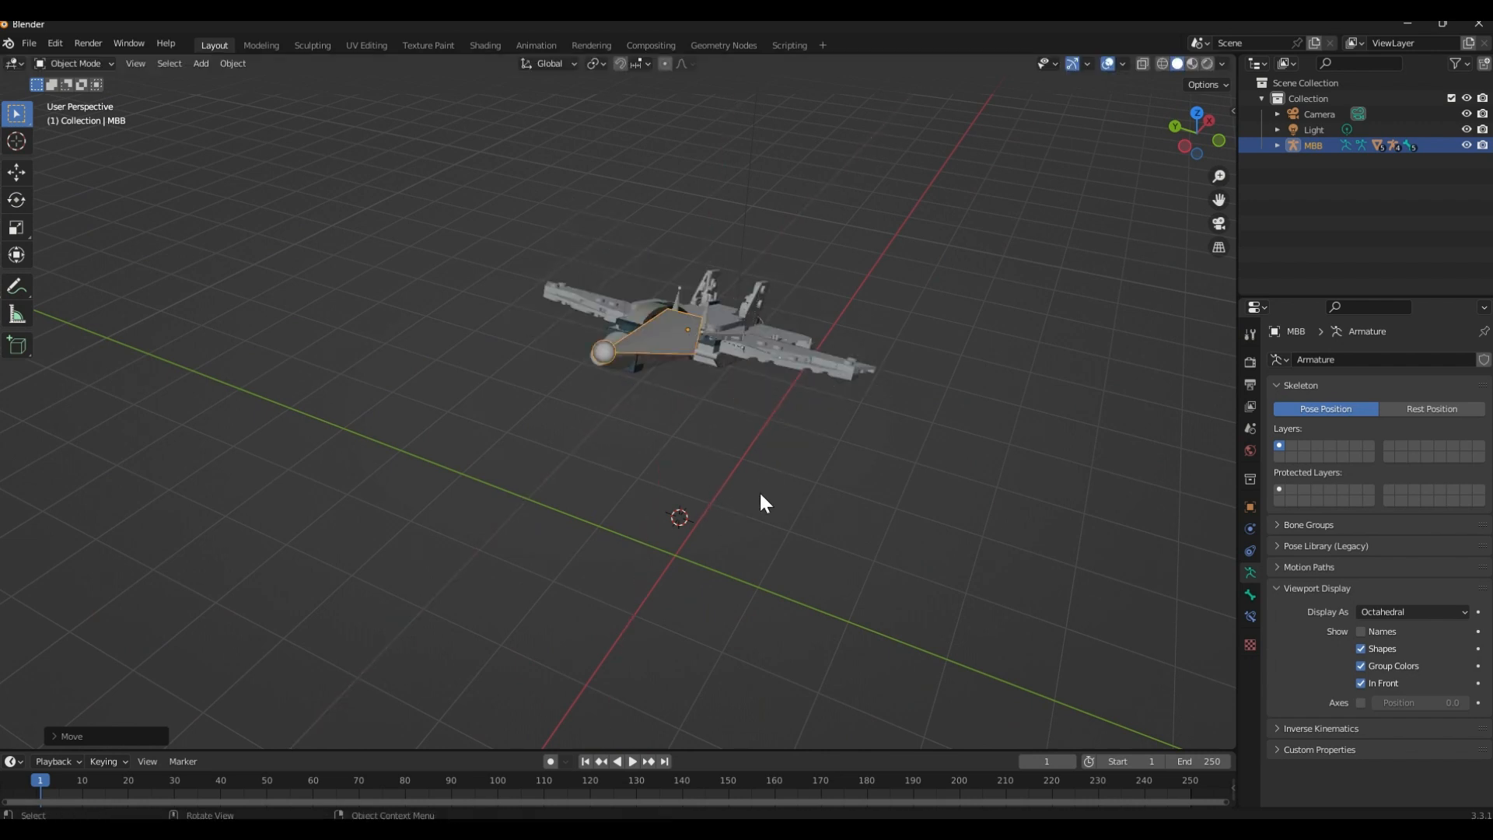
pyautogui.click(651, 593)
pyautogui.moveTo(877, 500); pyautogui.dragTo(634, 272, button='middle')
pyautogui.click(719, 440)
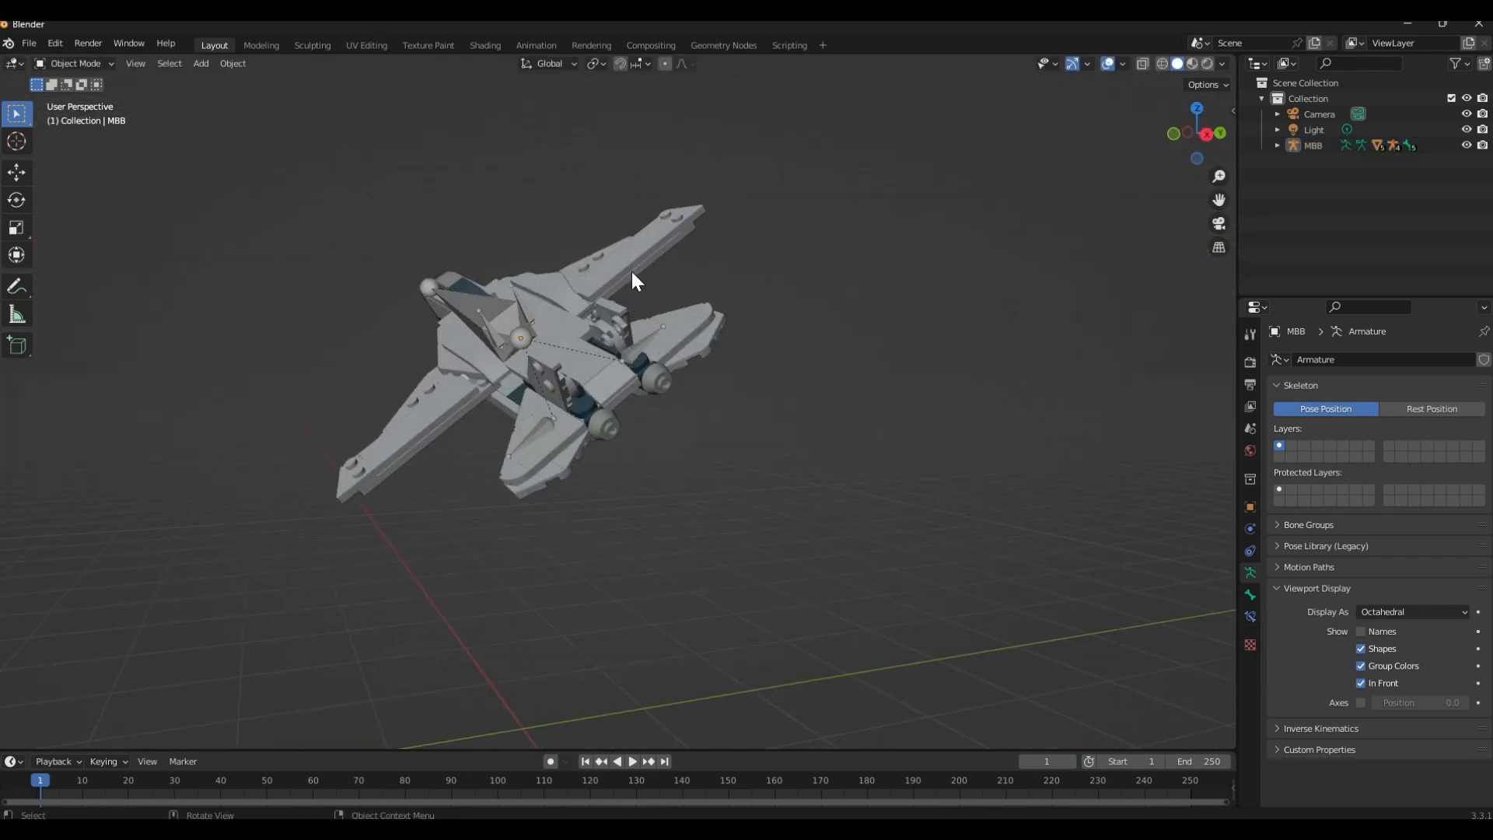
# Try rotating Wing Bone Left around the Z axis, switching from the global to the local orientation
pyautogui.click(633, 272)
pyautogui.click(441, 384)
pyautogui.moveTo(542, 440); pyautogui.dragTo(533, 476, button='middle')
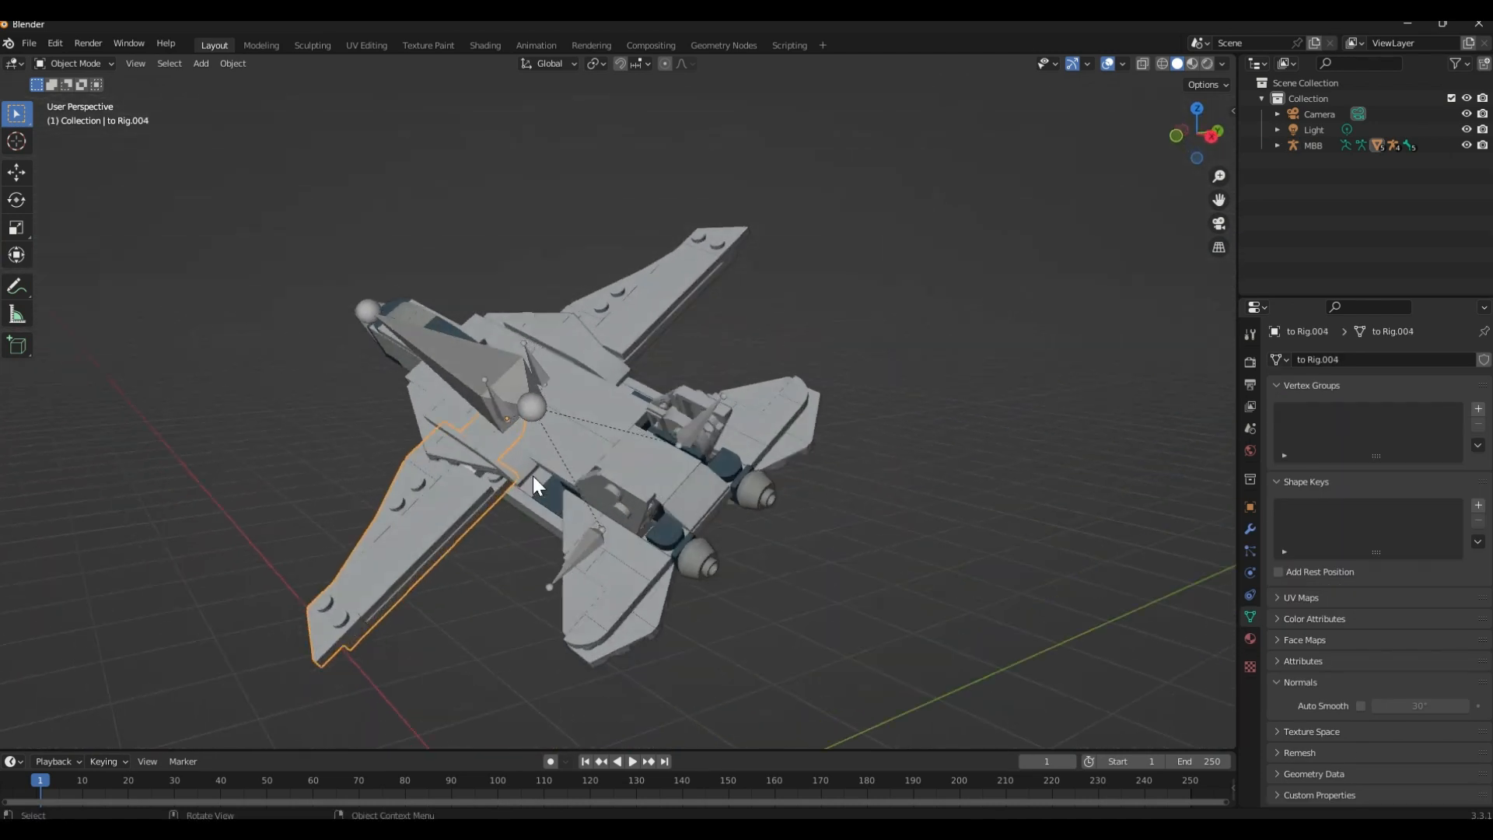
pyautogui.scroll(3, 500, 405)
pyautogui.click(445, 409)
pyautogui.scroll(-1, 447, 413)
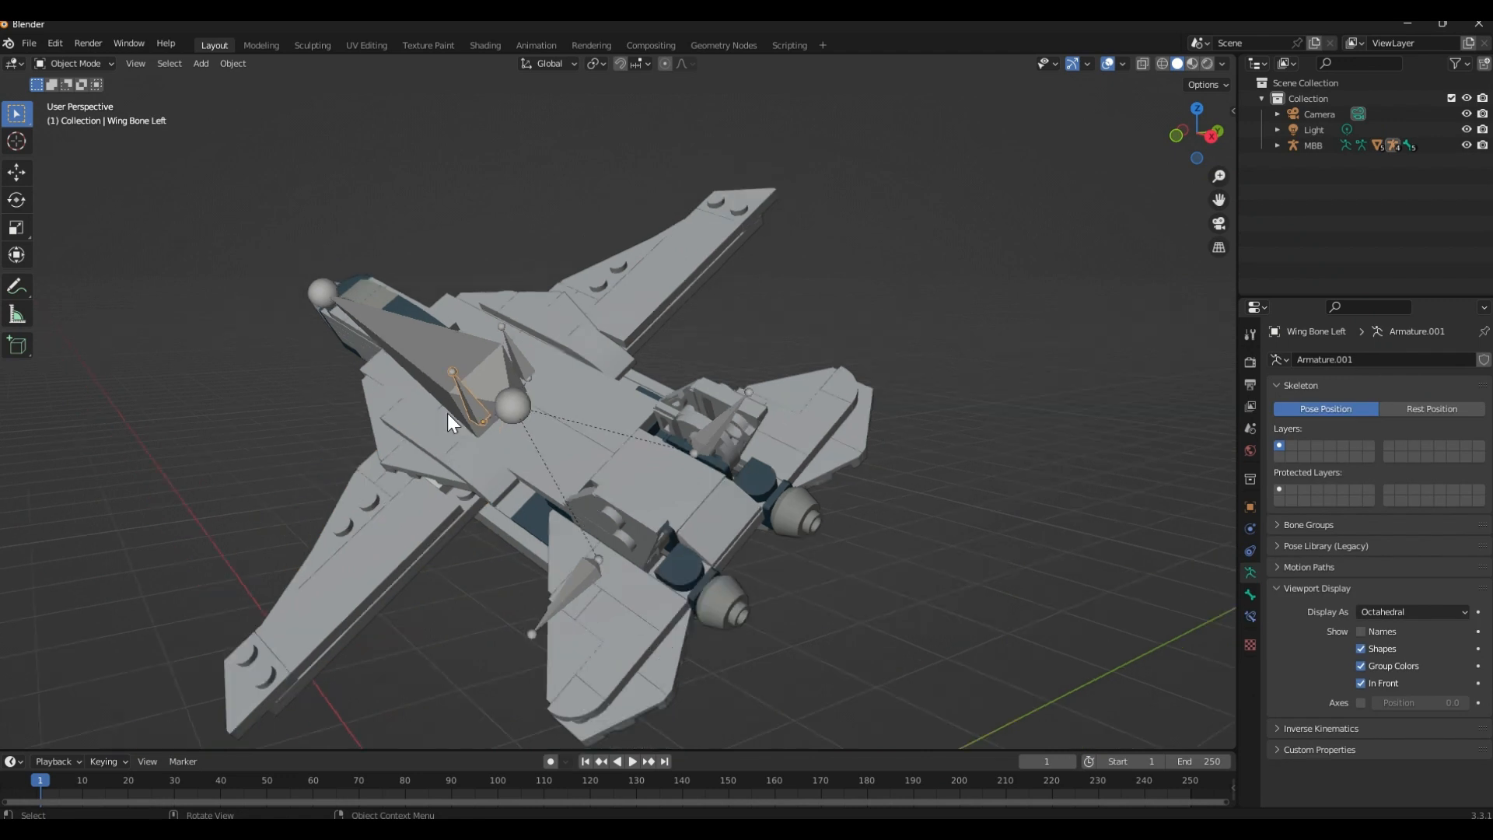
pyautogui.press('r')
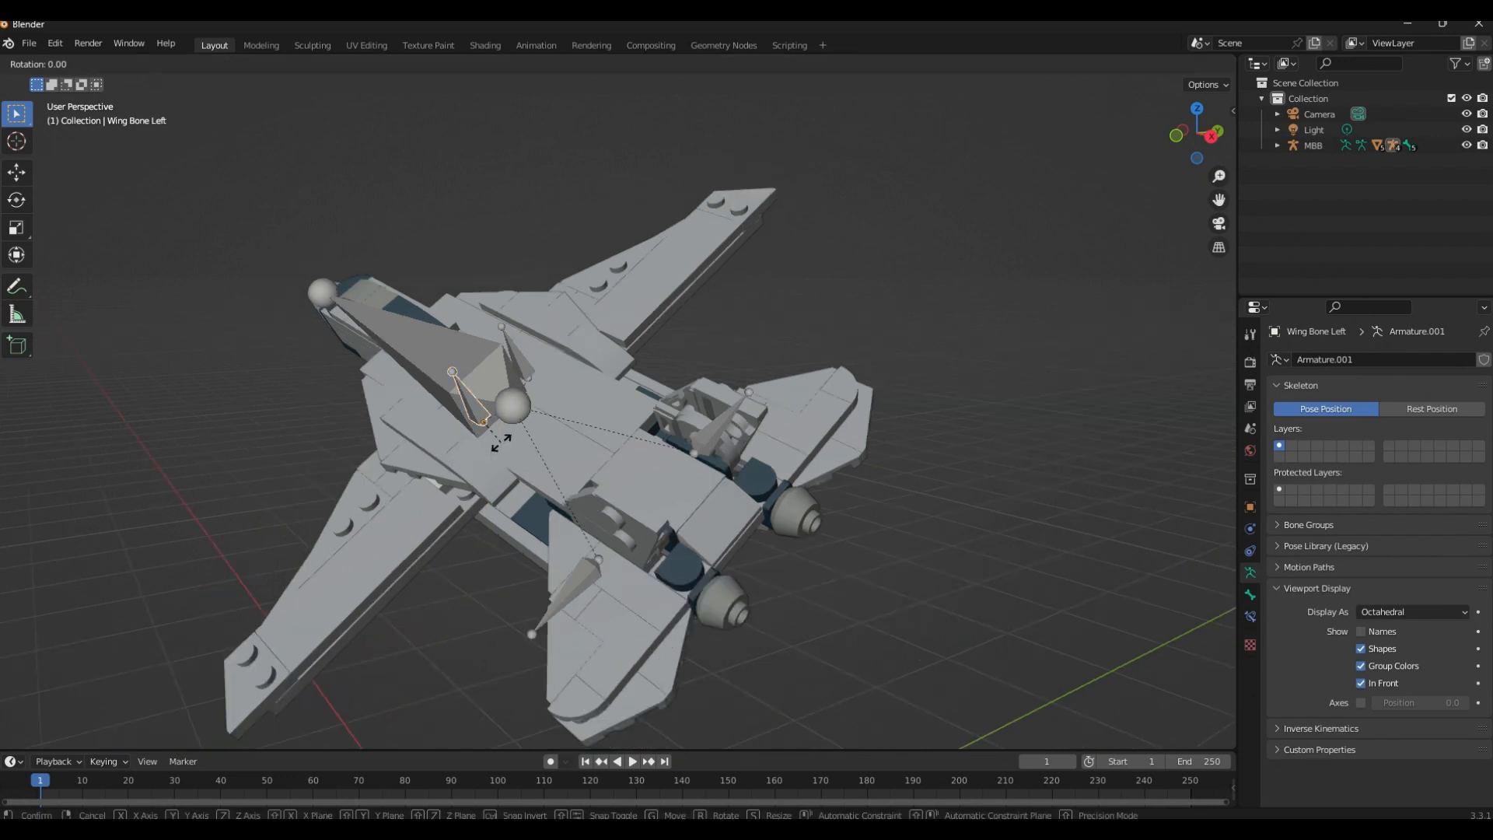
pyautogui.press('z')
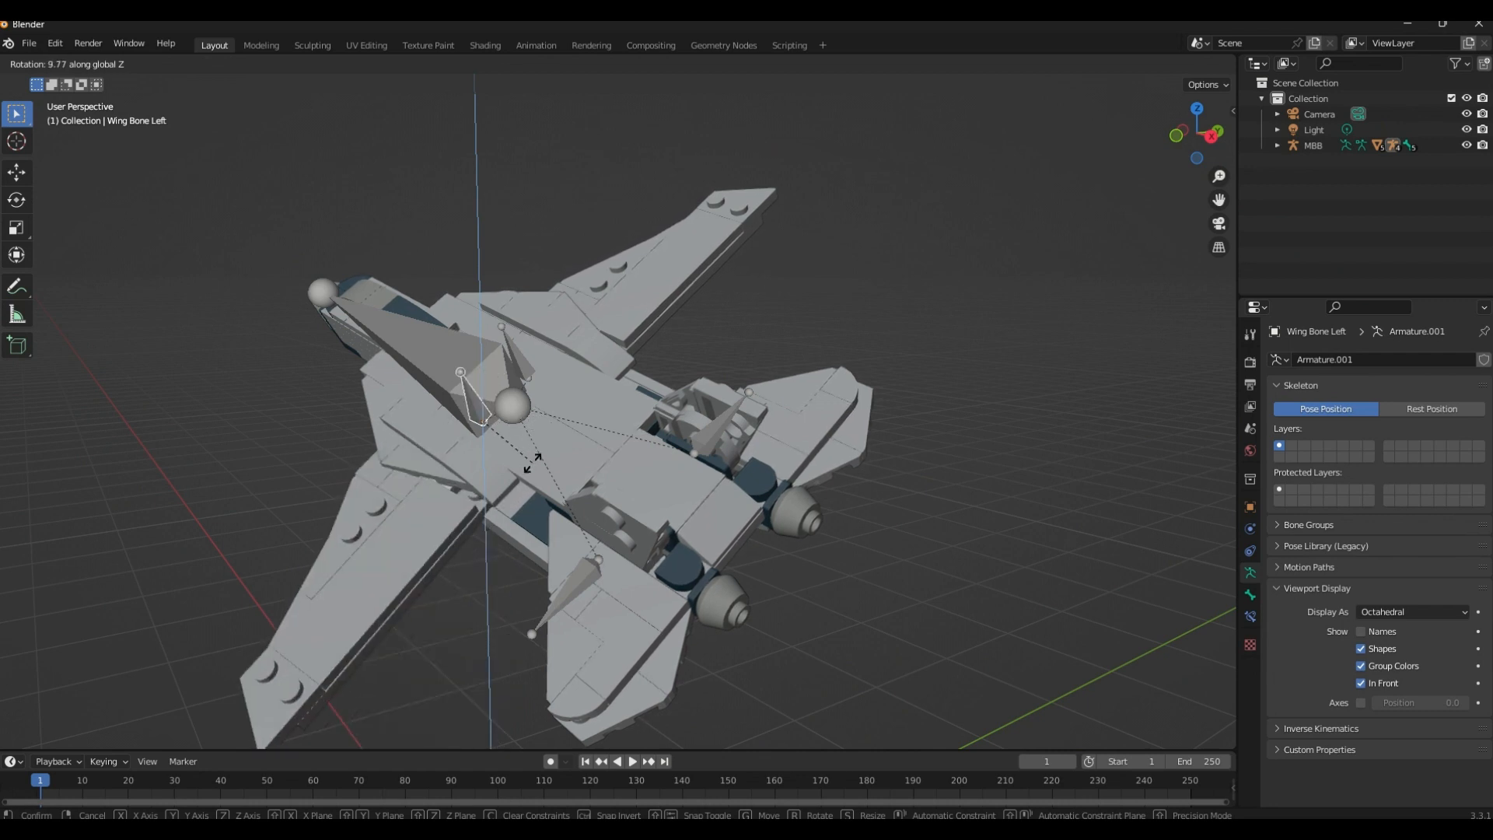
pyautogui.press('z')
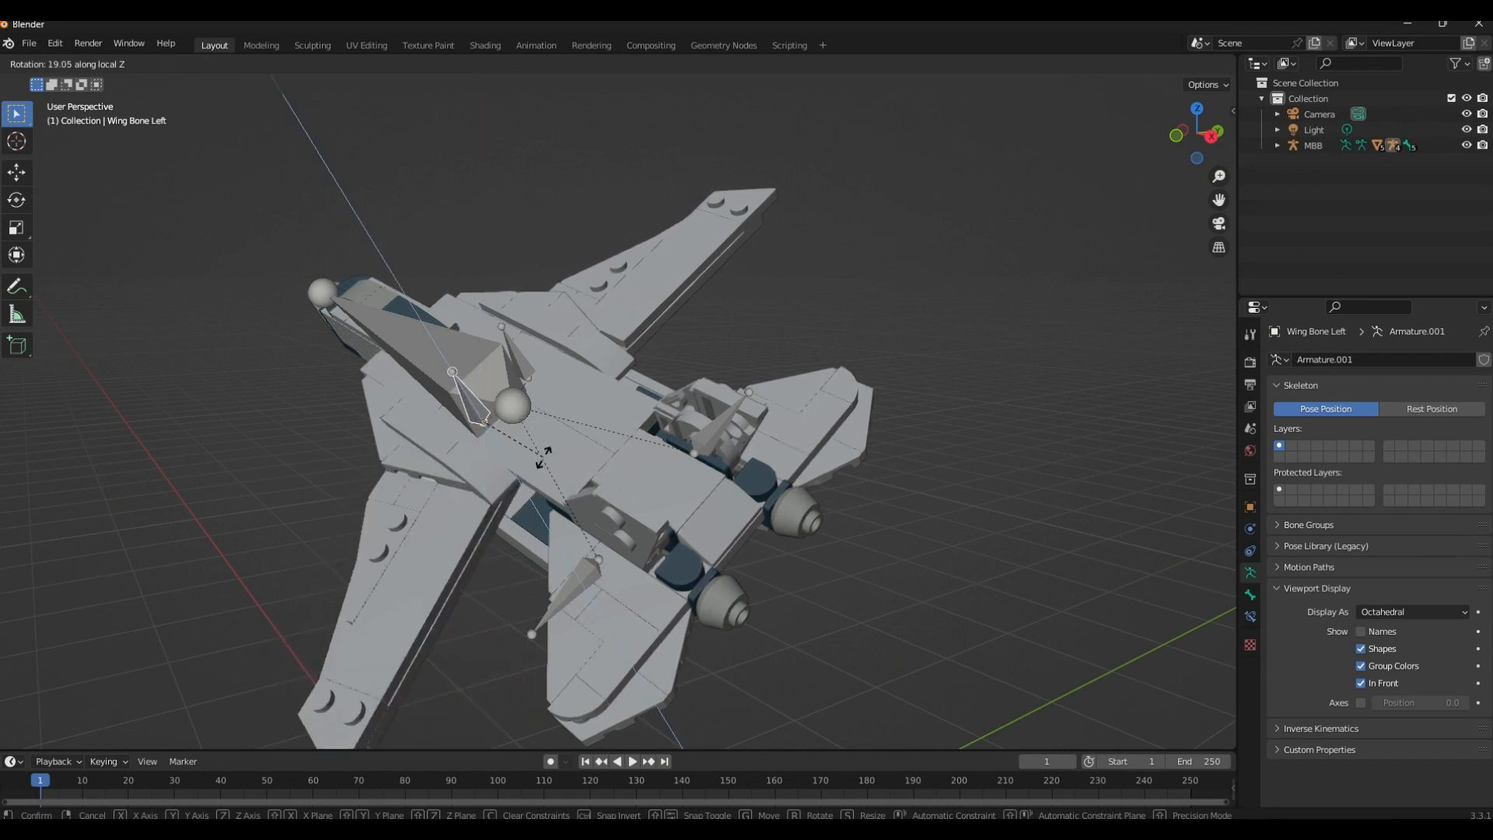
pyautogui.click(541, 468)
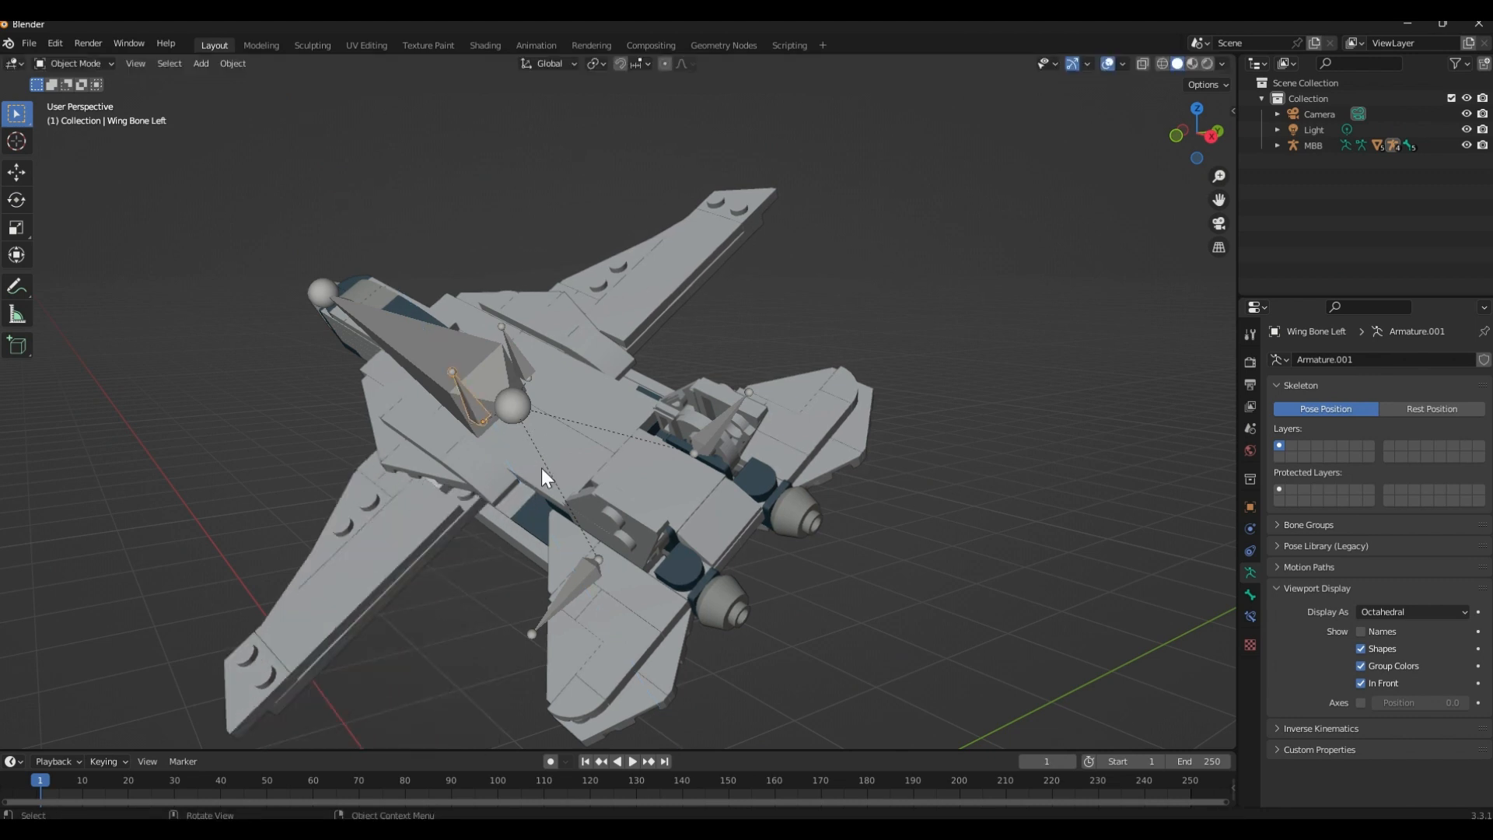
# Rotate Wing Bone Left about 27° around its local Z axis to sweep the left wing back
pyautogui.press('r')
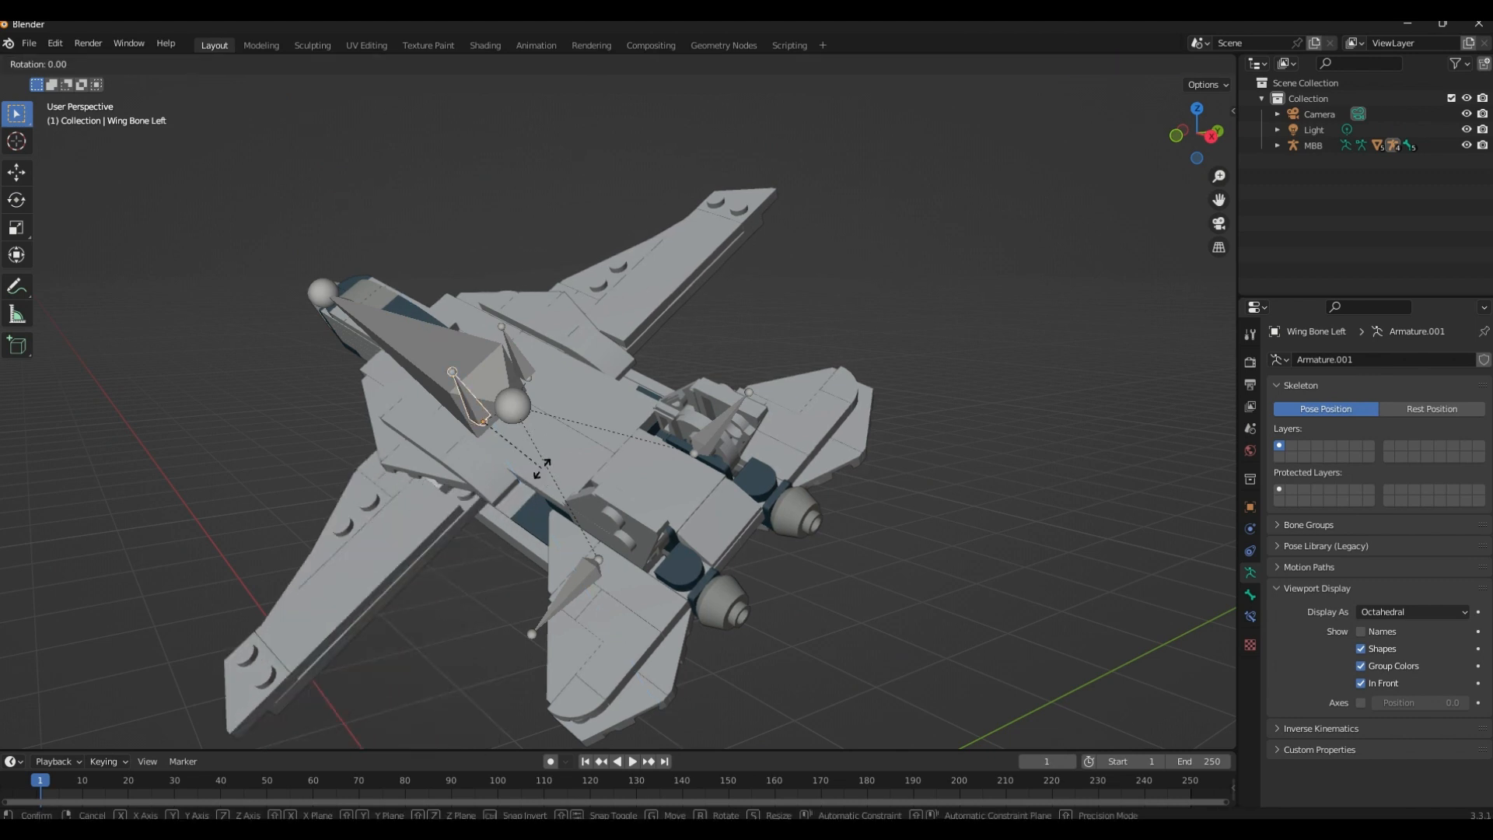
pyautogui.press('z')
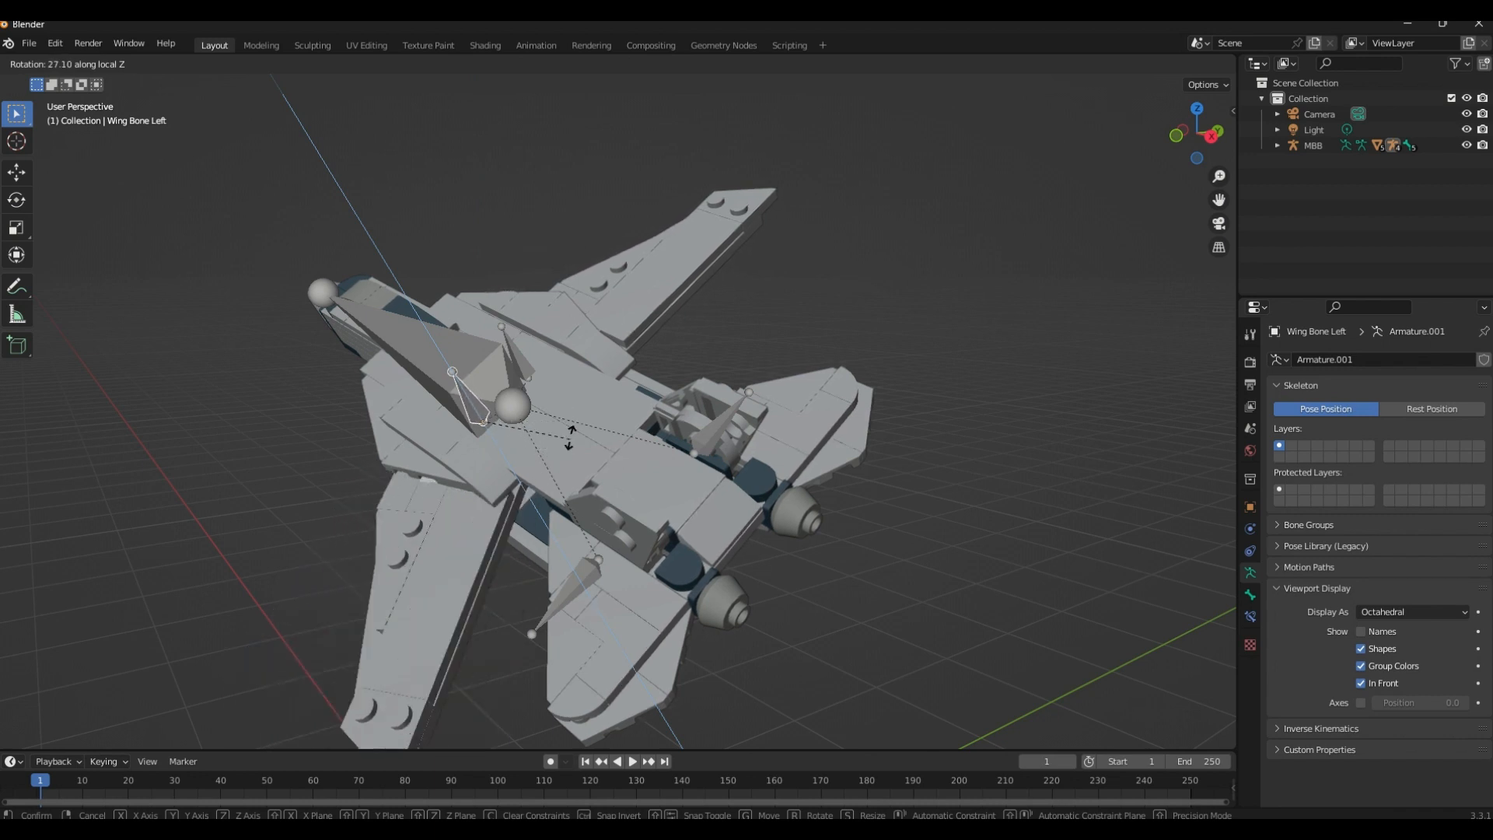
pyautogui.click(576, 436)
pyautogui.moveTo(574, 427); pyautogui.dragTo(623, 419, button='middle')
pyautogui.press('r')
pyautogui.press('z')
pyautogui.press('z')
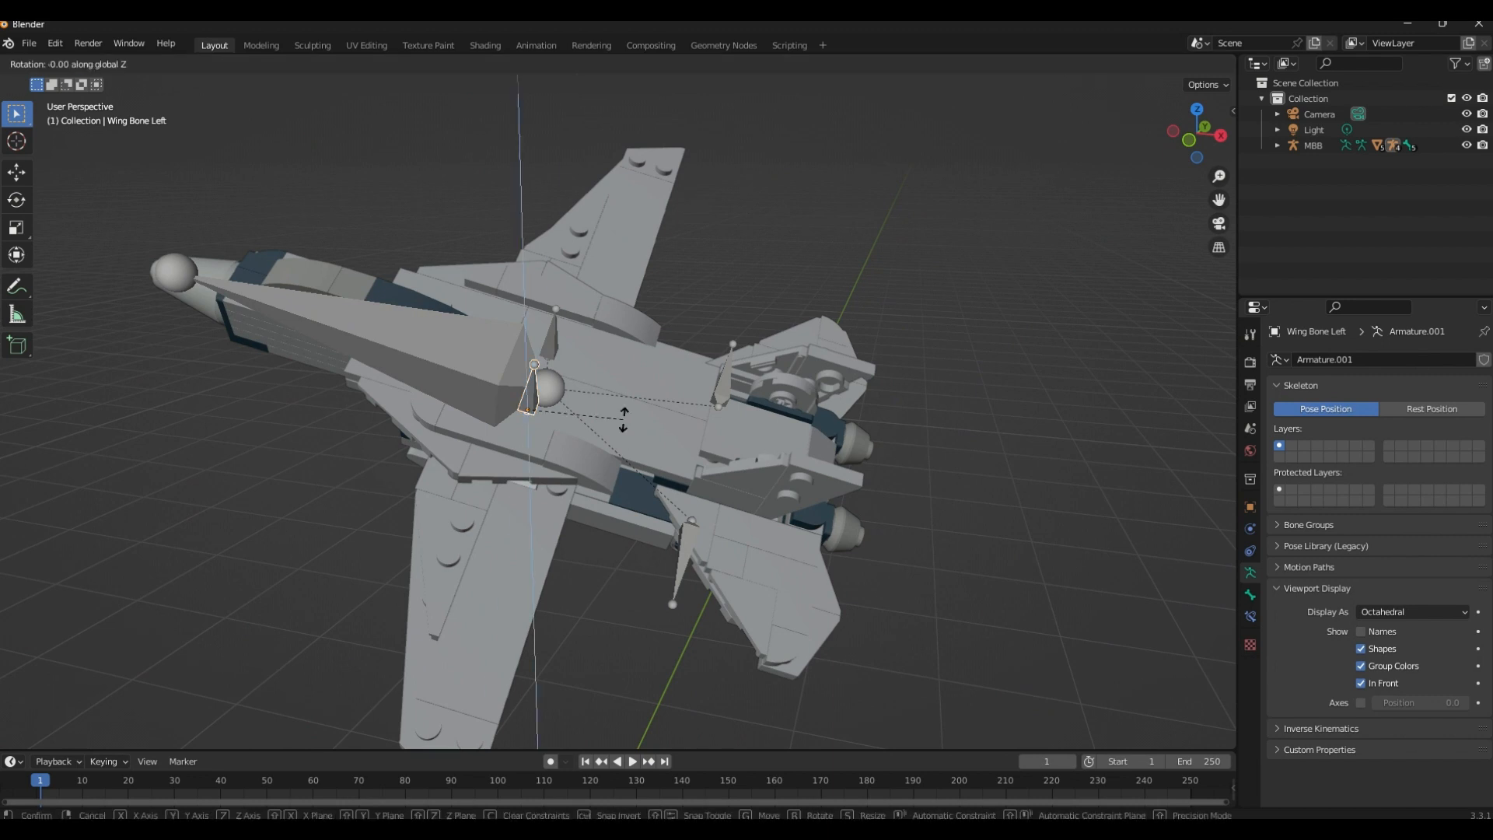
pyautogui.press('z')
pyautogui.rightClick(624, 420)
# Rotate Wing Bone Left a further 45° around its local Z axis
pyautogui.press('r')
pyautogui.press('z')
pyautogui.press('z')
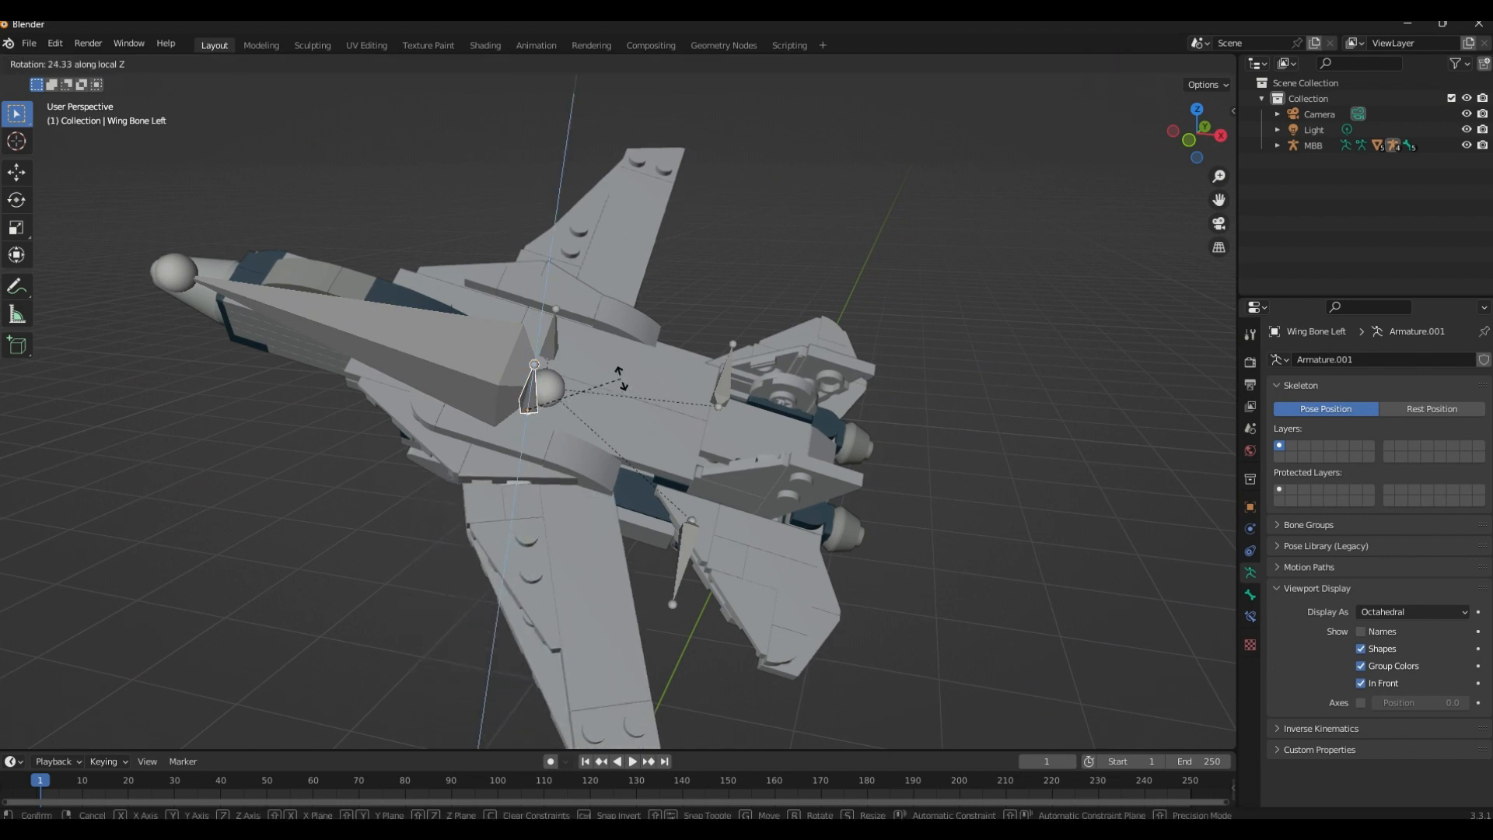
pyautogui.write('45')
pyautogui.press('Return')
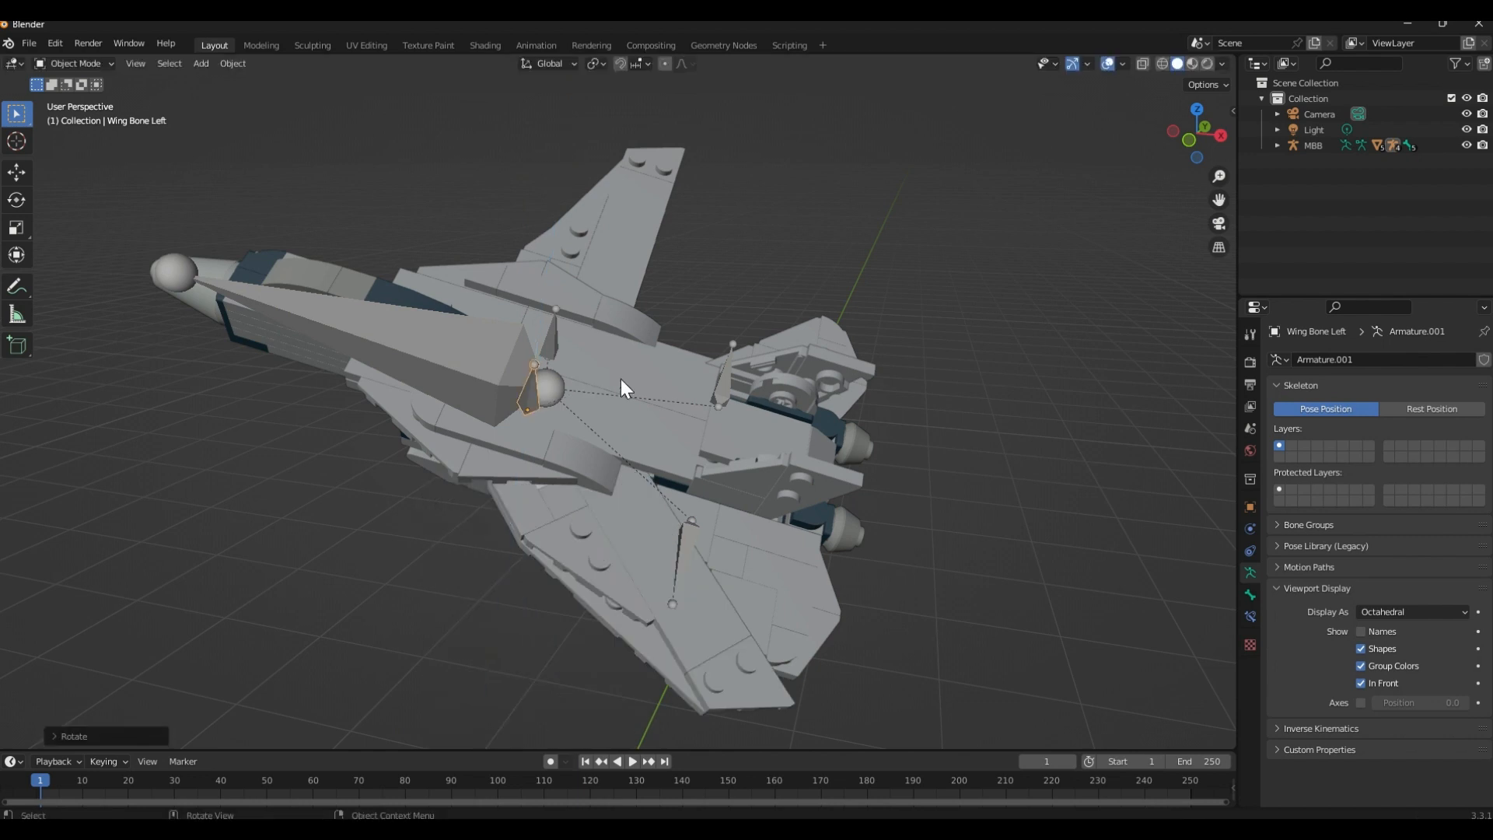
# Undo the last 45° rotation of Wing Bone Left
pyautogui.moveTo(723, 380); pyautogui.dragTo(787, 421, button='middle')
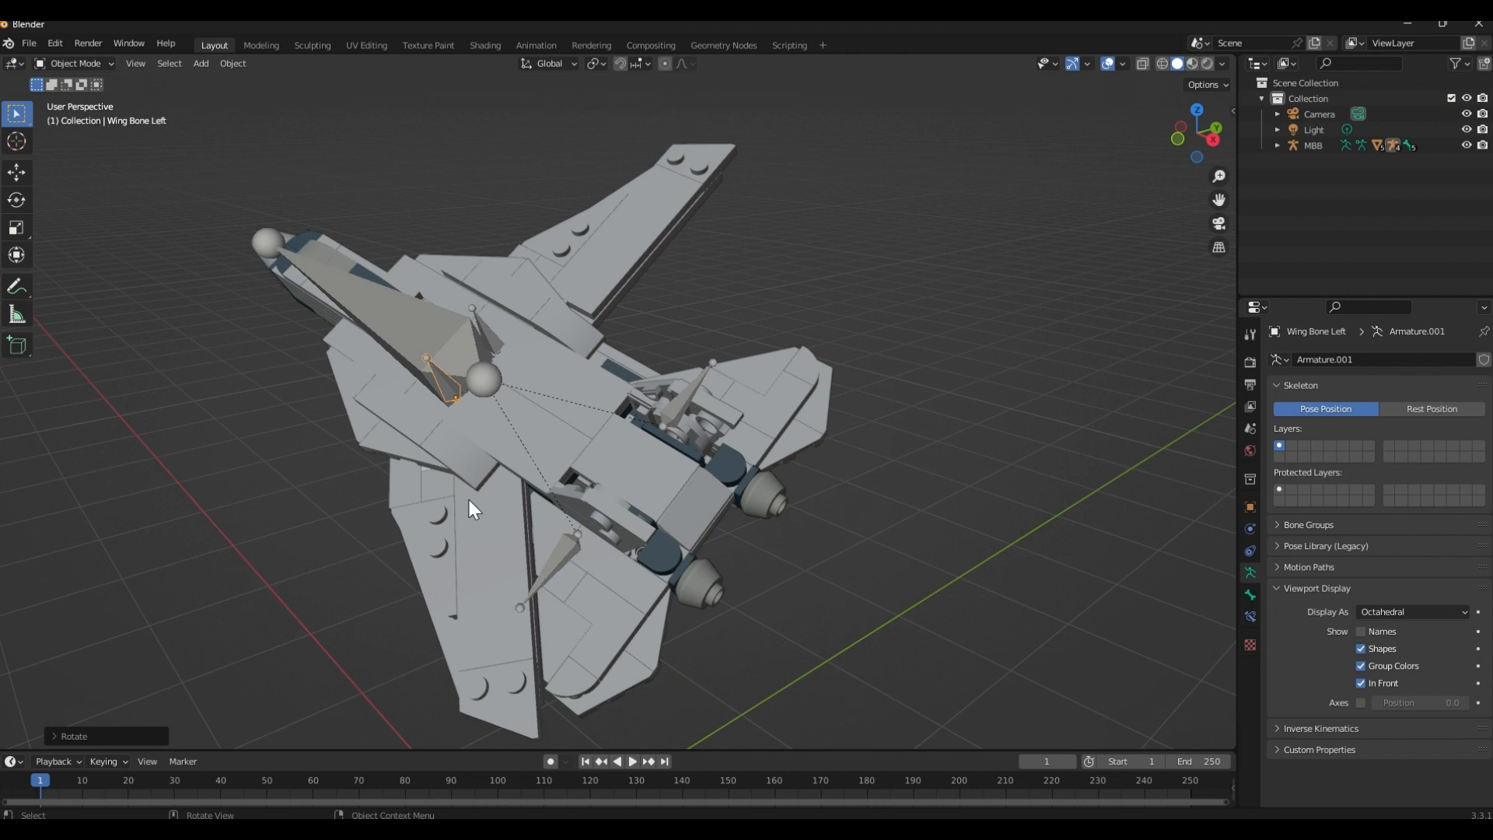
pyautogui.moveTo(469, 502); pyautogui.dragTo(559, 545, button='middle')
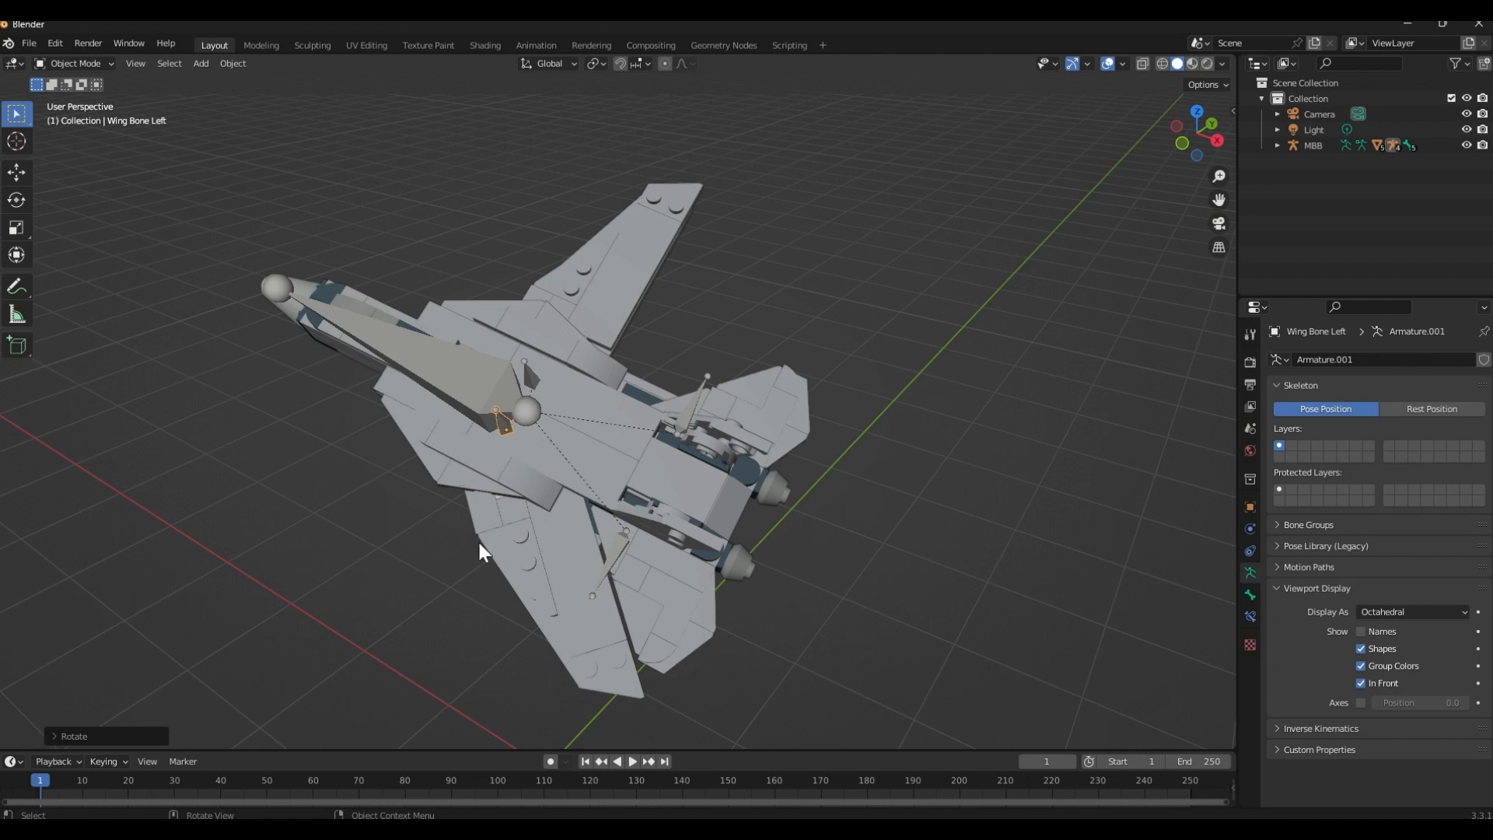
pyautogui.hotkey('ctrl', 'z')
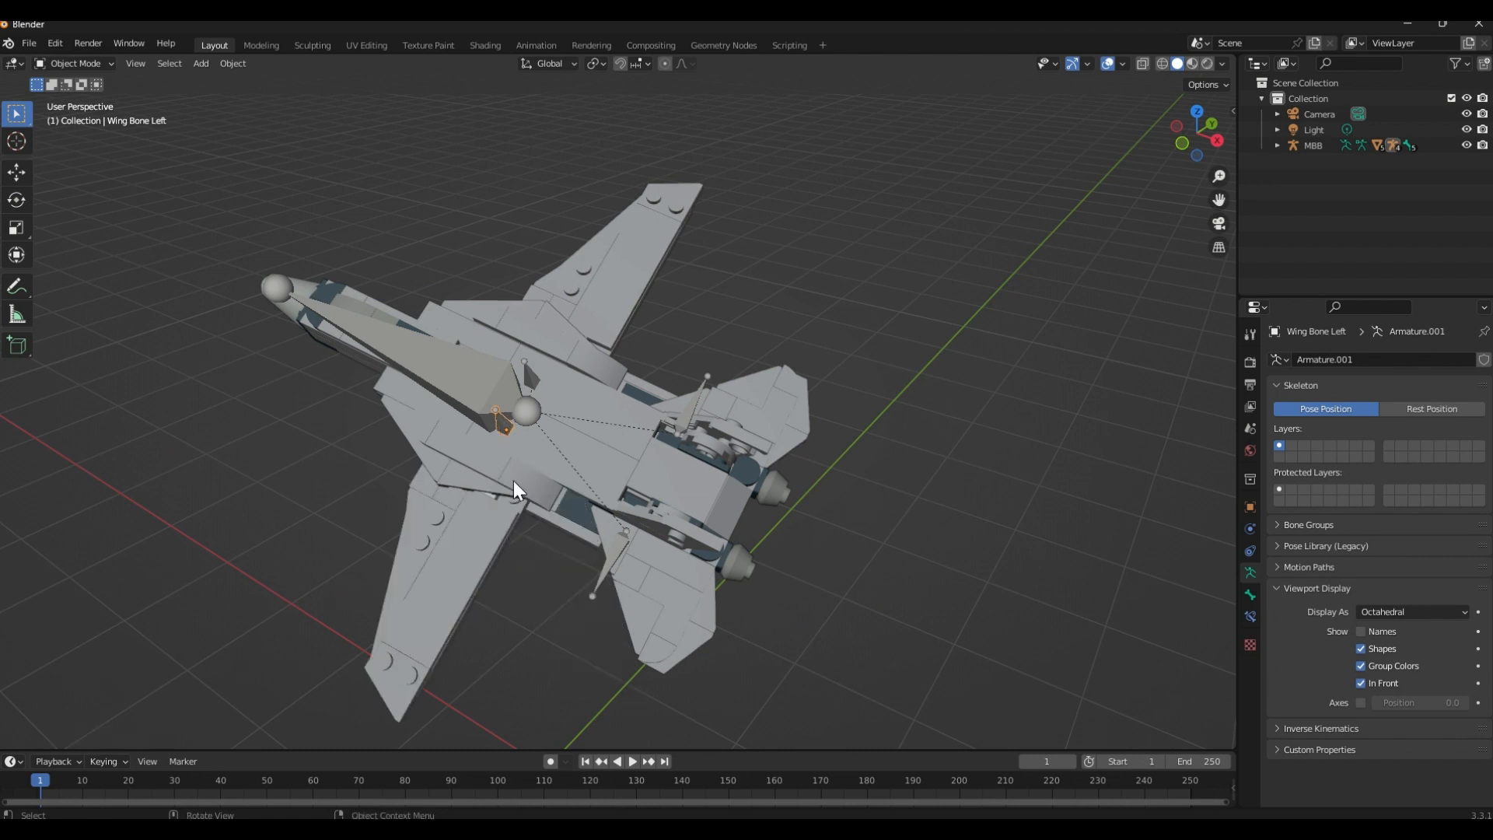
# Try rotating Wing Bone Left slightly around its local Z axis, check the wing, and undo that rotation
pyautogui.press('r')
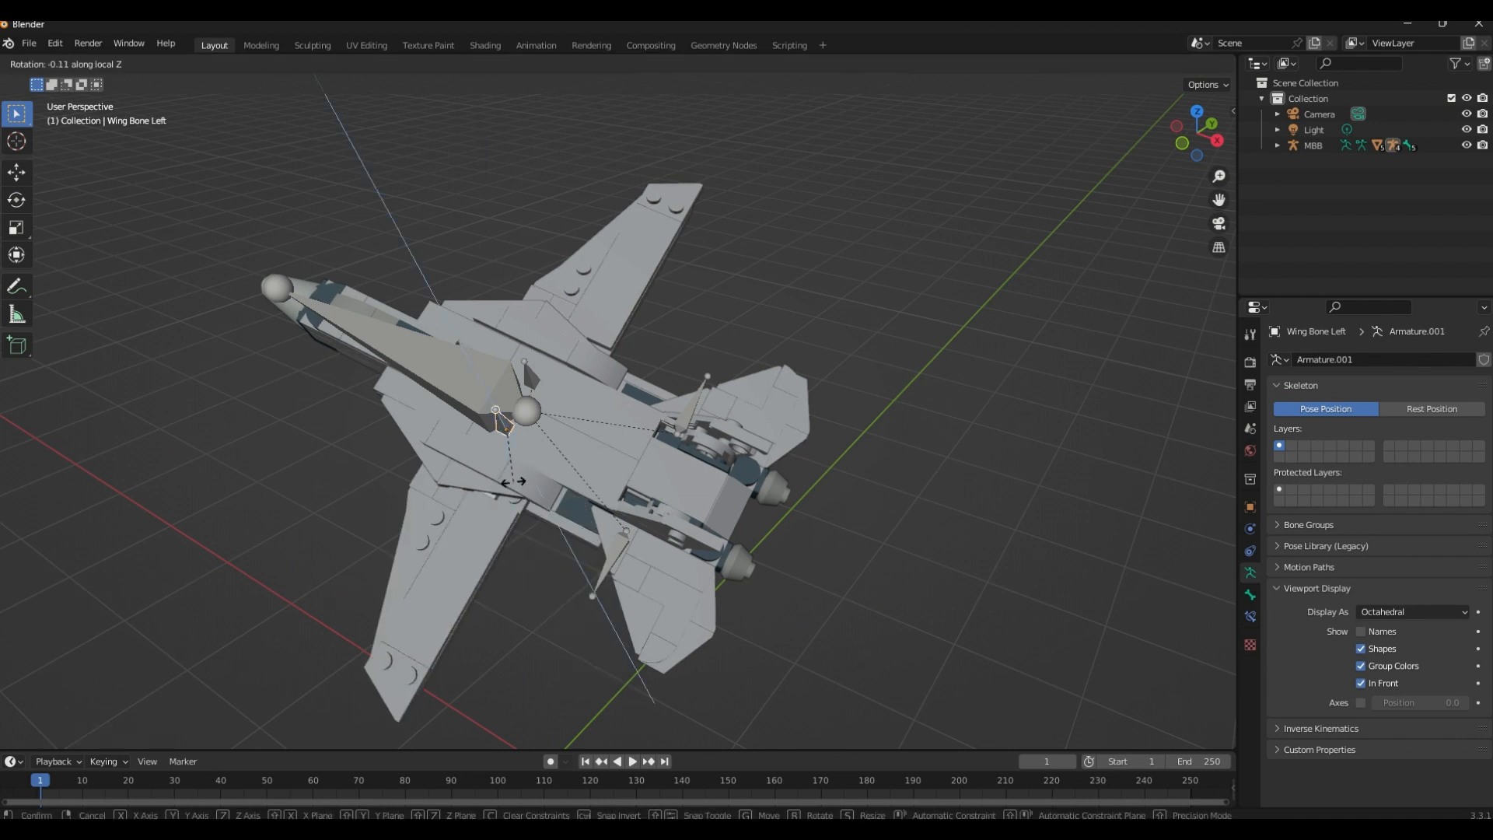
pyautogui.click(513, 482)
pyautogui.moveTo(510, 457); pyautogui.dragTo(578, 457, button='middle')
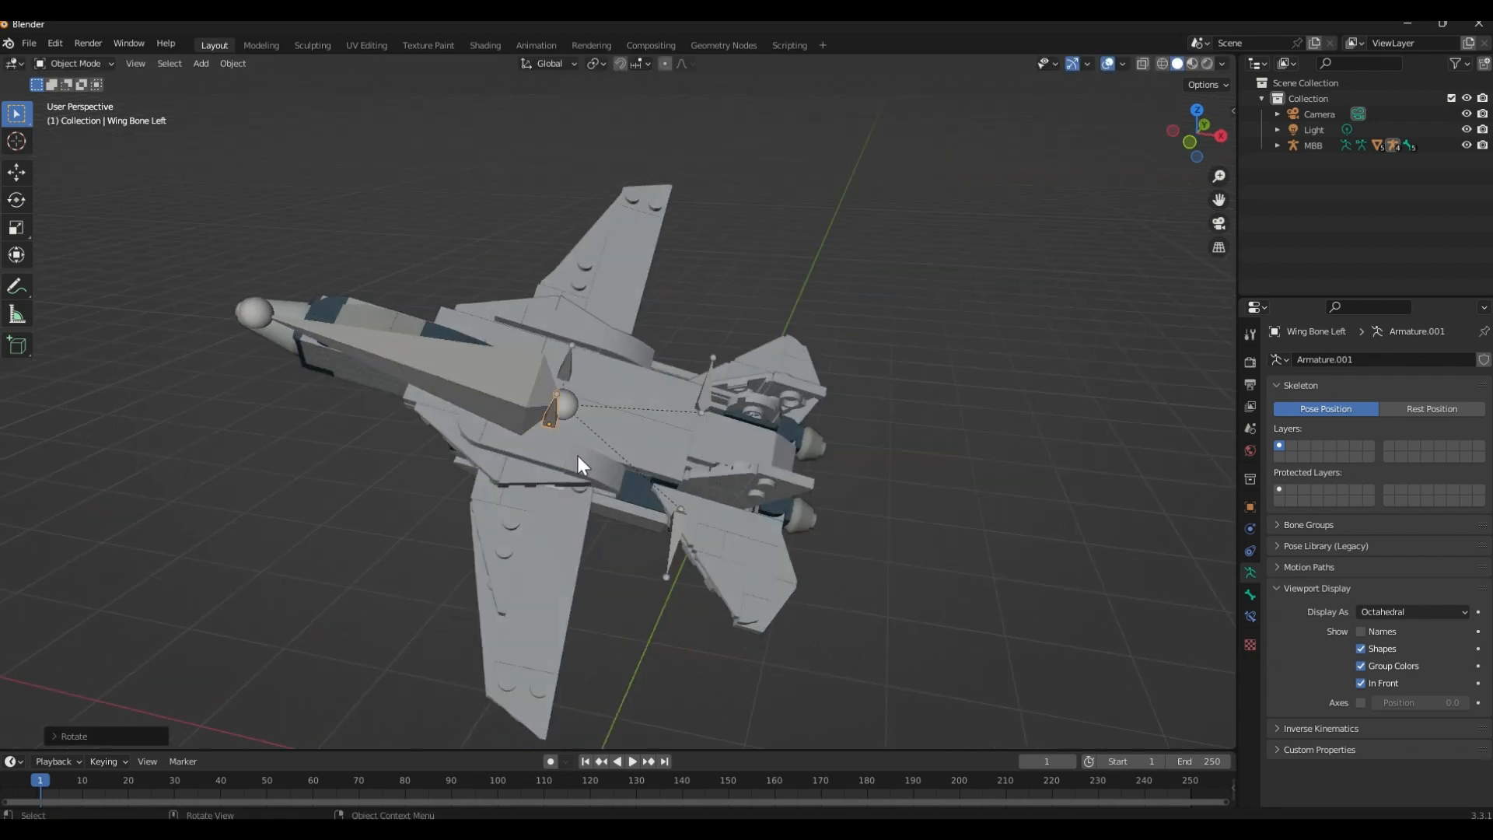
pyautogui.moveTo(557, 552); pyautogui.dragTo(686, 220, button='middle')
pyautogui.moveTo(654, 459); pyautogui.dragTo(640, 390, button='middle')
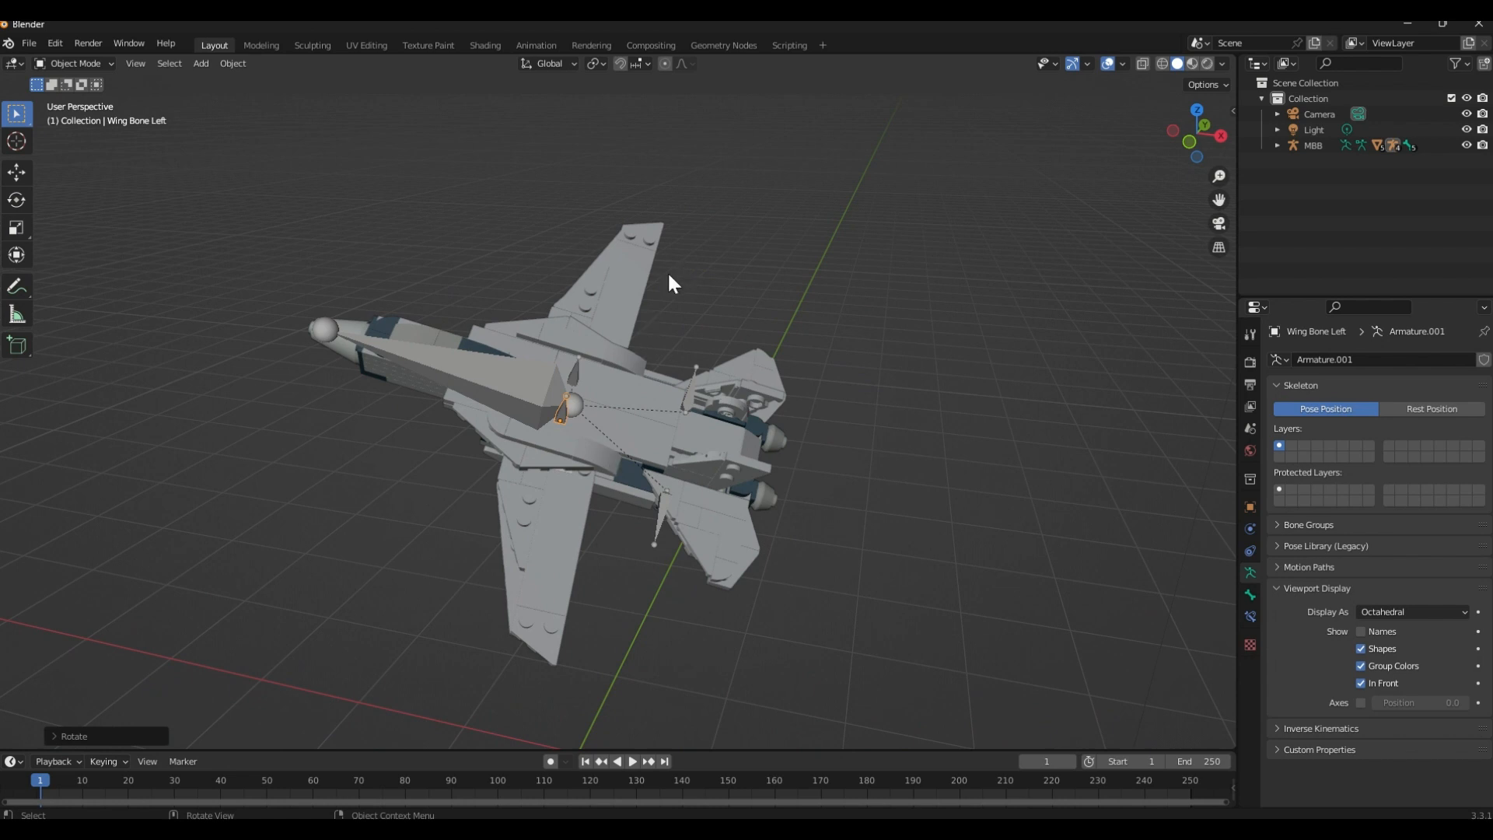
pyautogui.hotkey('ctrl', 'z')
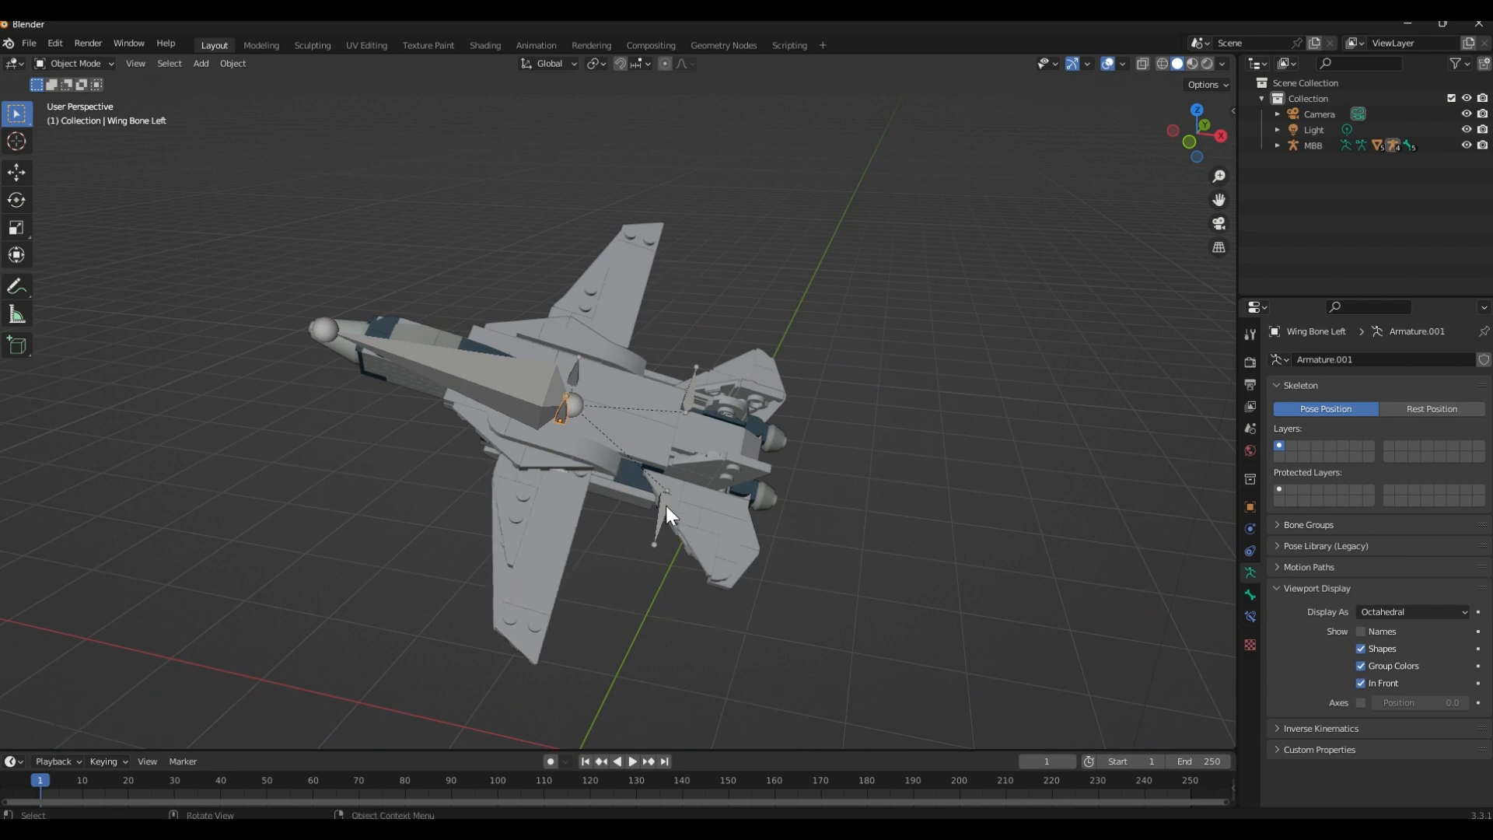
# Rotate Wing Bone Left 45° around its local Z axis to sweep the left wing back
pyautogui.moveTo(666, 505); pyautogui.dragTo(564, 447, button='middle')
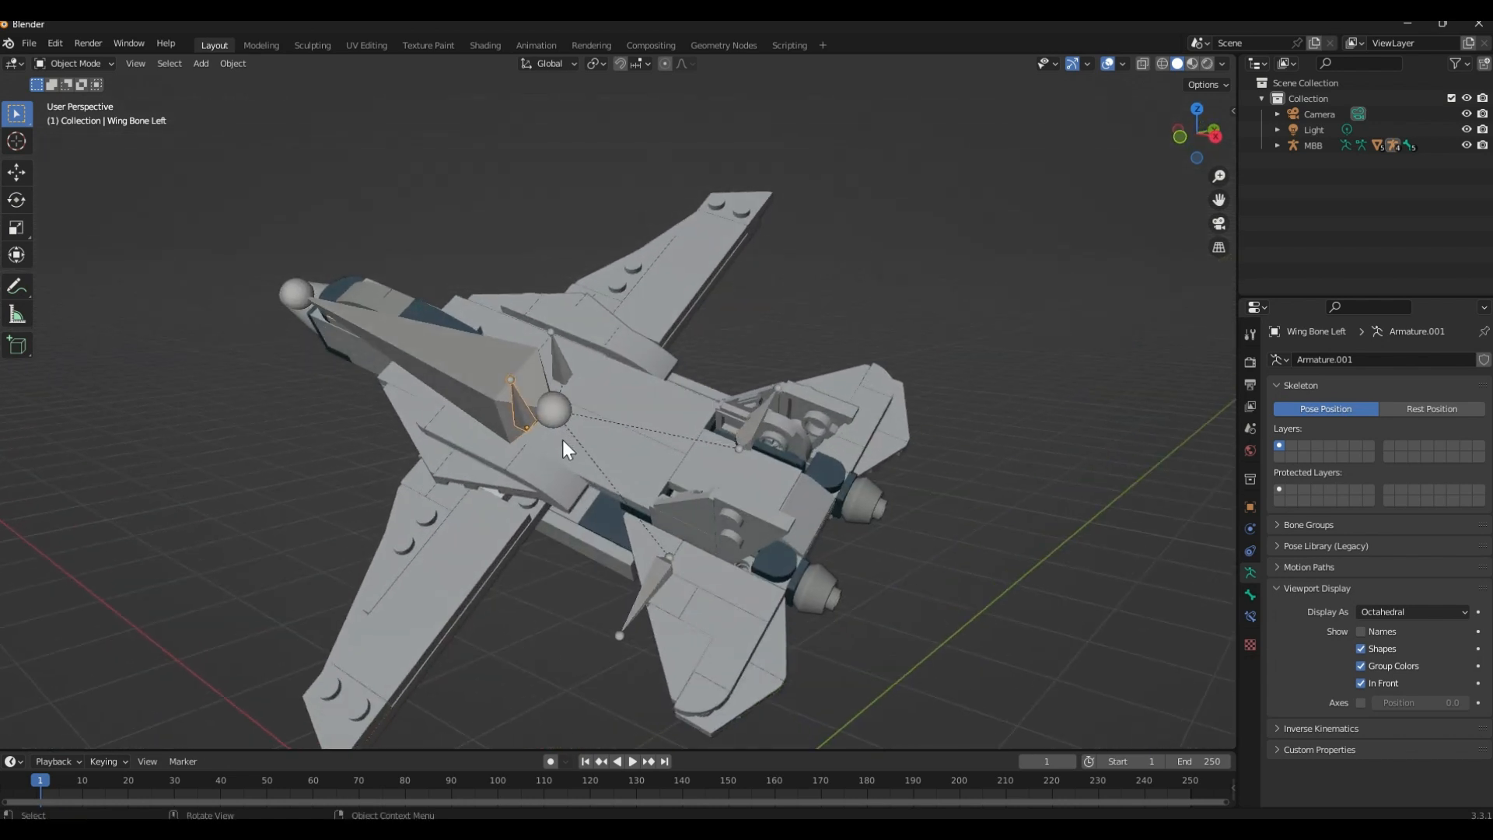
pyautogui.press('r')
pyautogui.write('z')
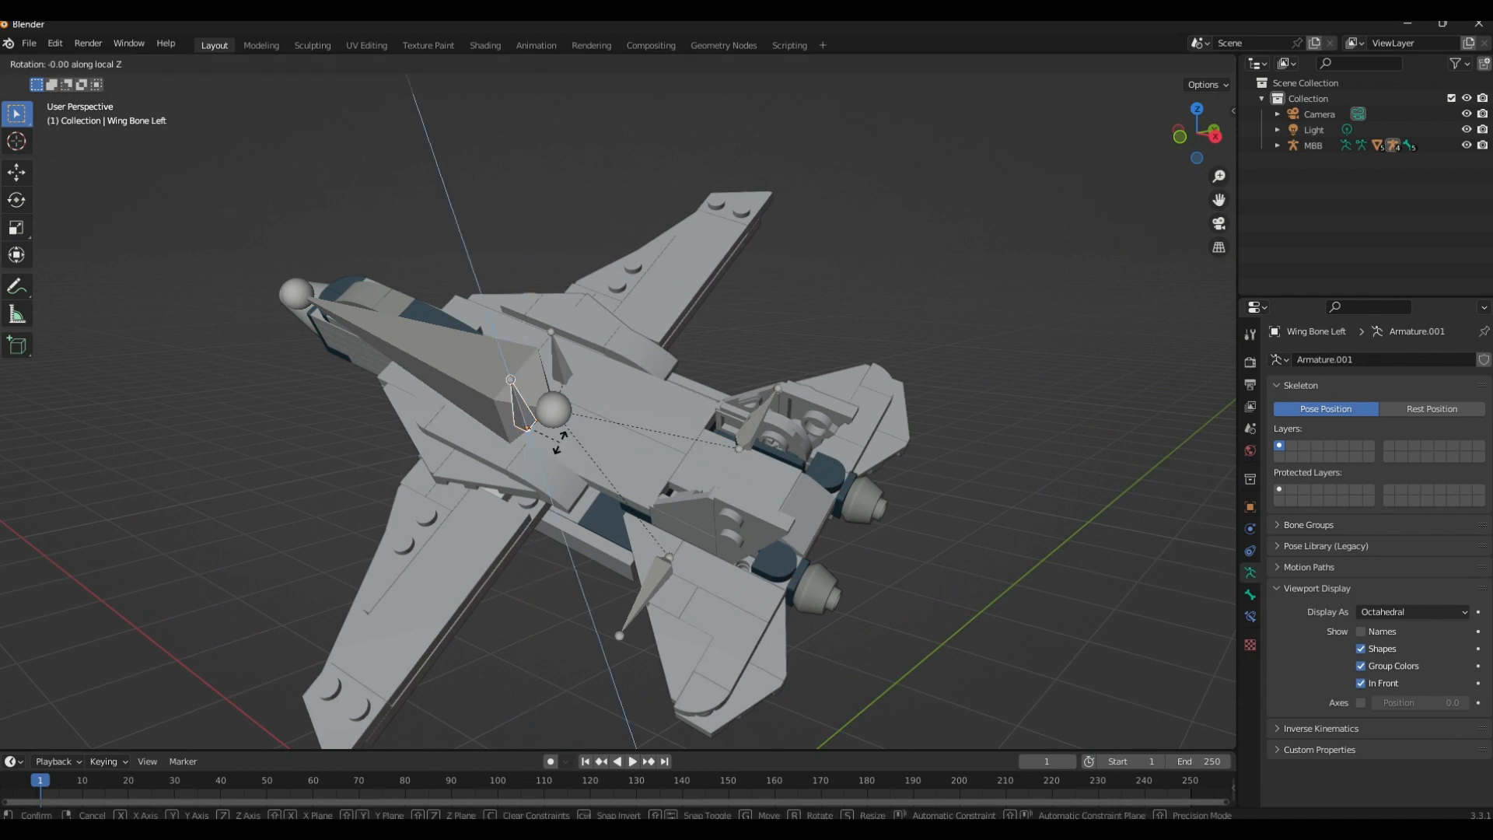
pyautogui.write('45')
pyautogui.press('Return')
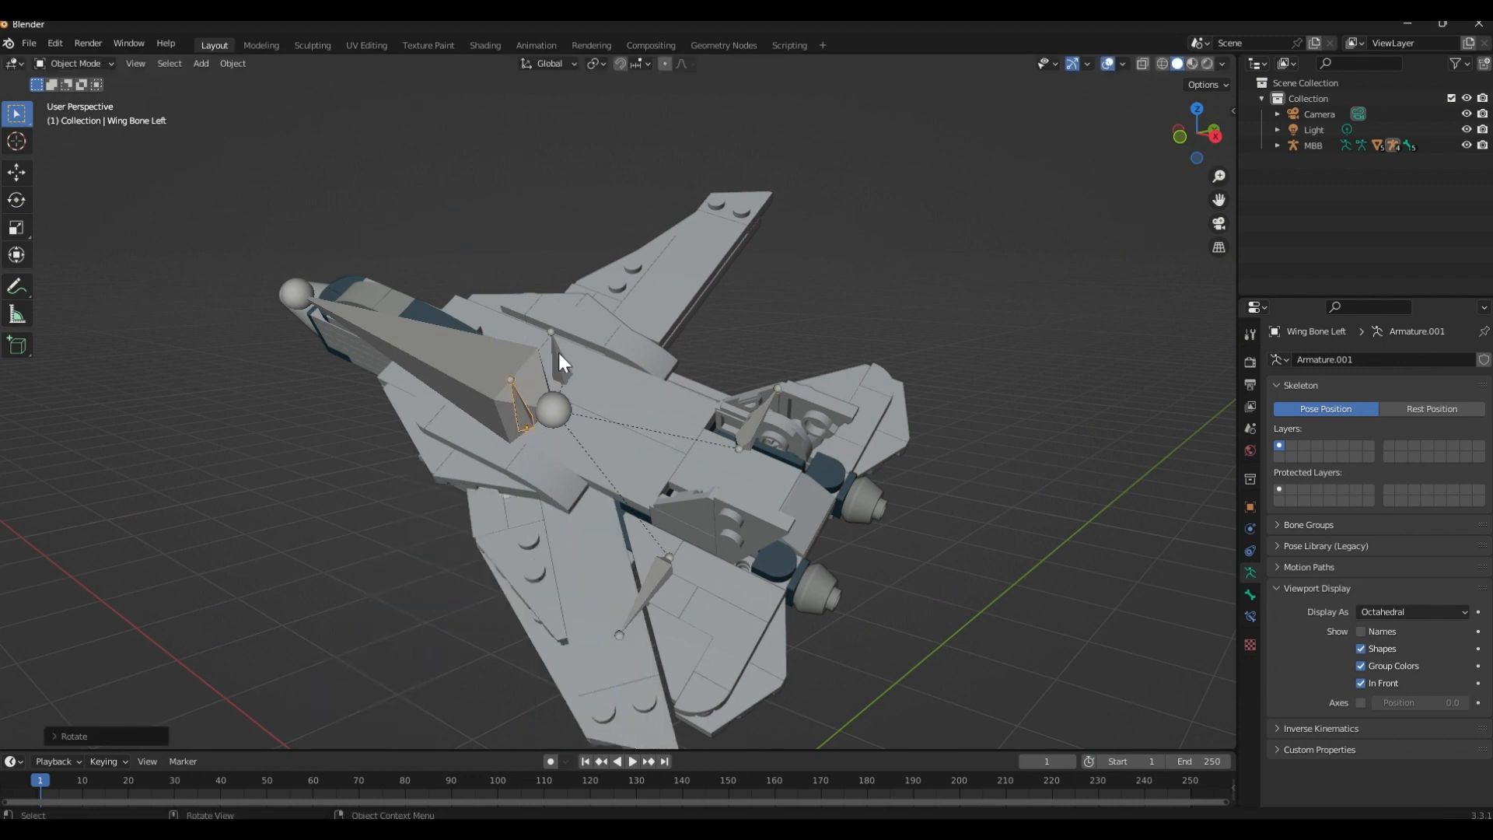
# Rotate Wing Bone Right -45° around its local Z axis to sweep the right wing back
pyautogui.press('r')
pyautogui.press('z')
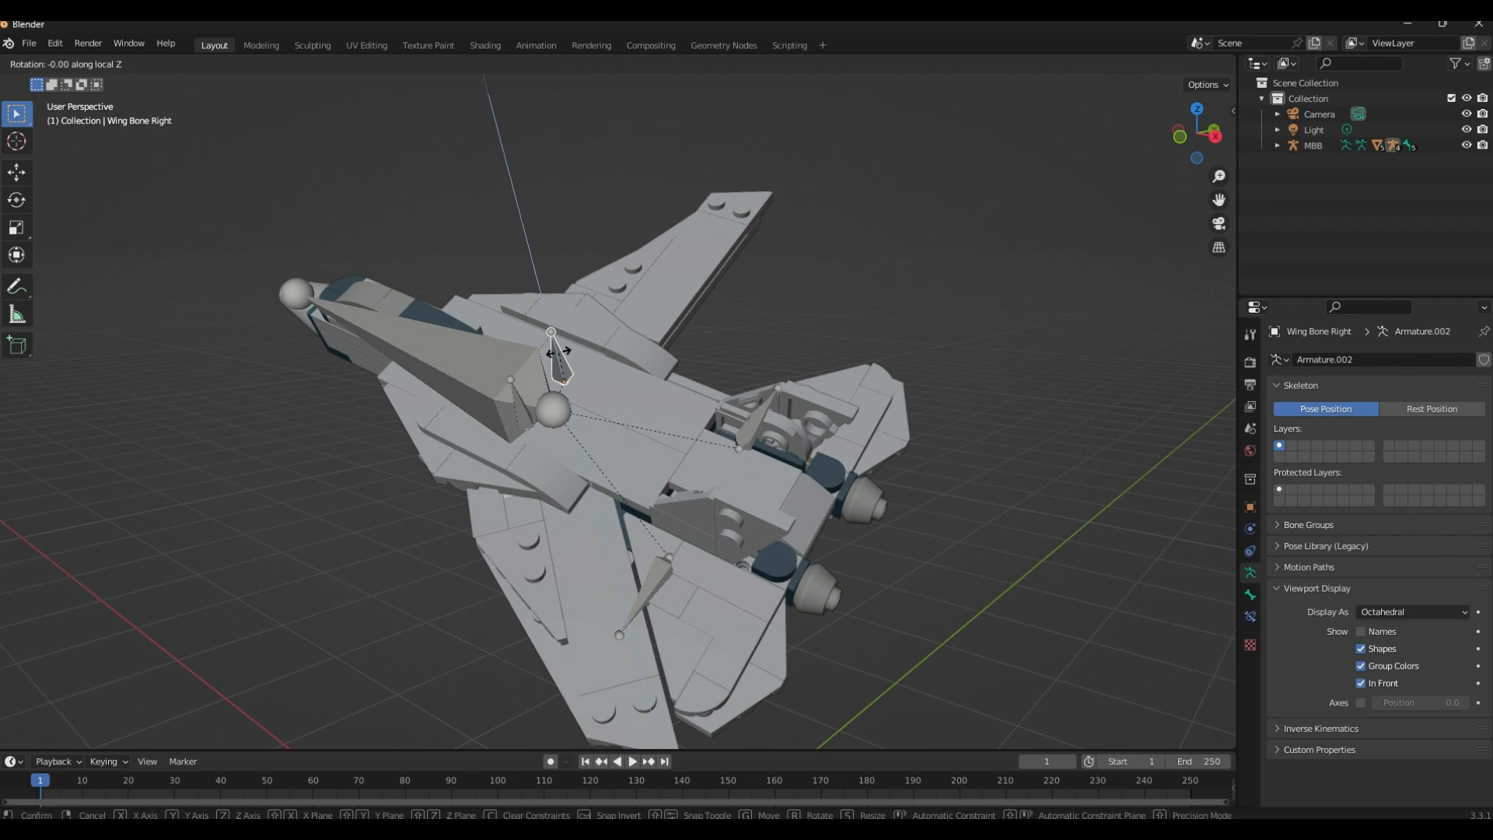
pyautogui.write('-45')
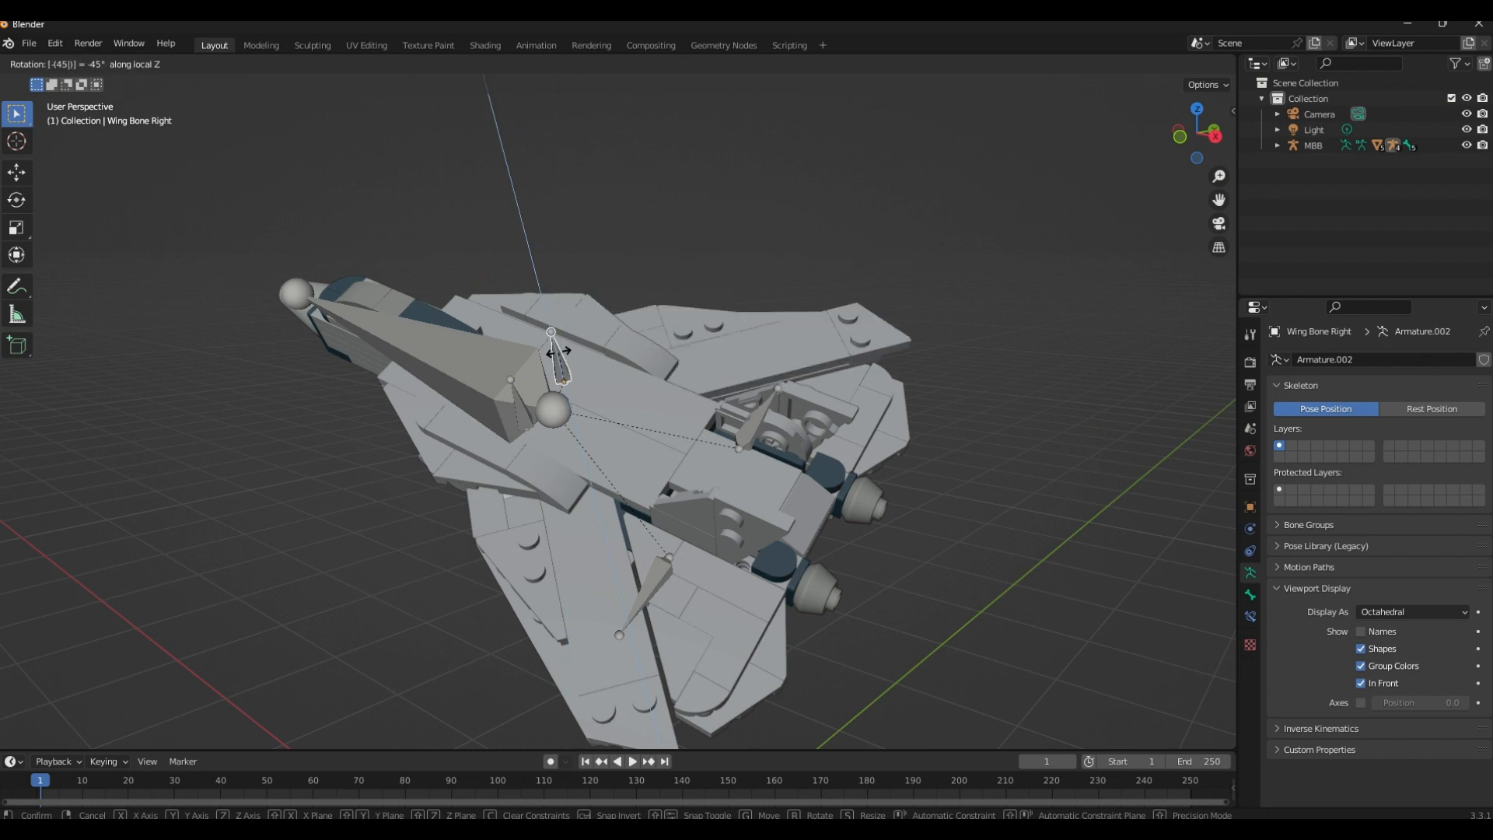
pyautogui.press('Return')
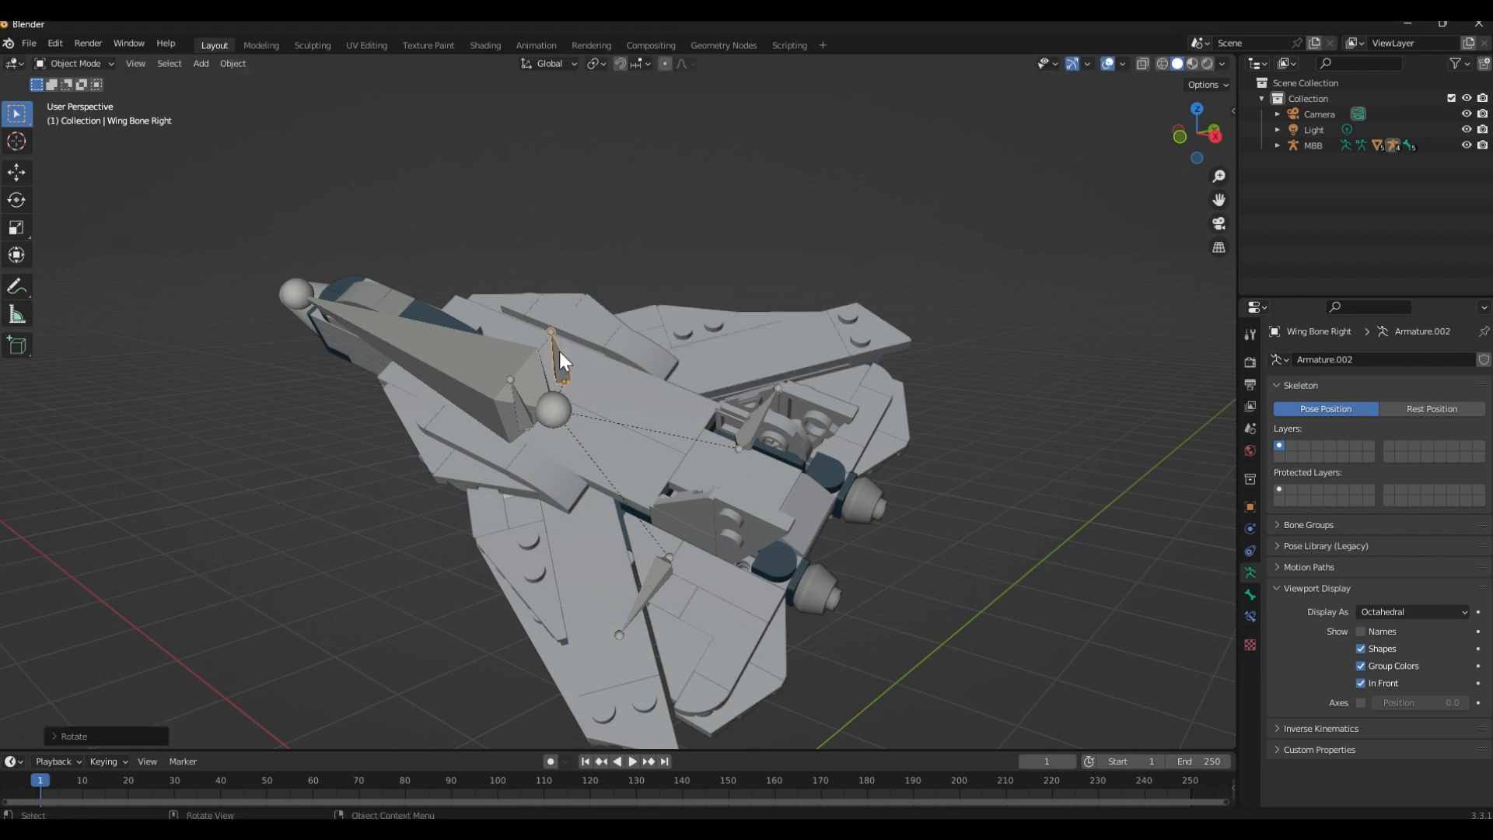
# Examine the swept jet from behind, checking the two rear stabilizer armatures and the meshes attached to them
pyautogui.moveTo(558, 352); pyautogui.dragTo(630, 385, button='middle')
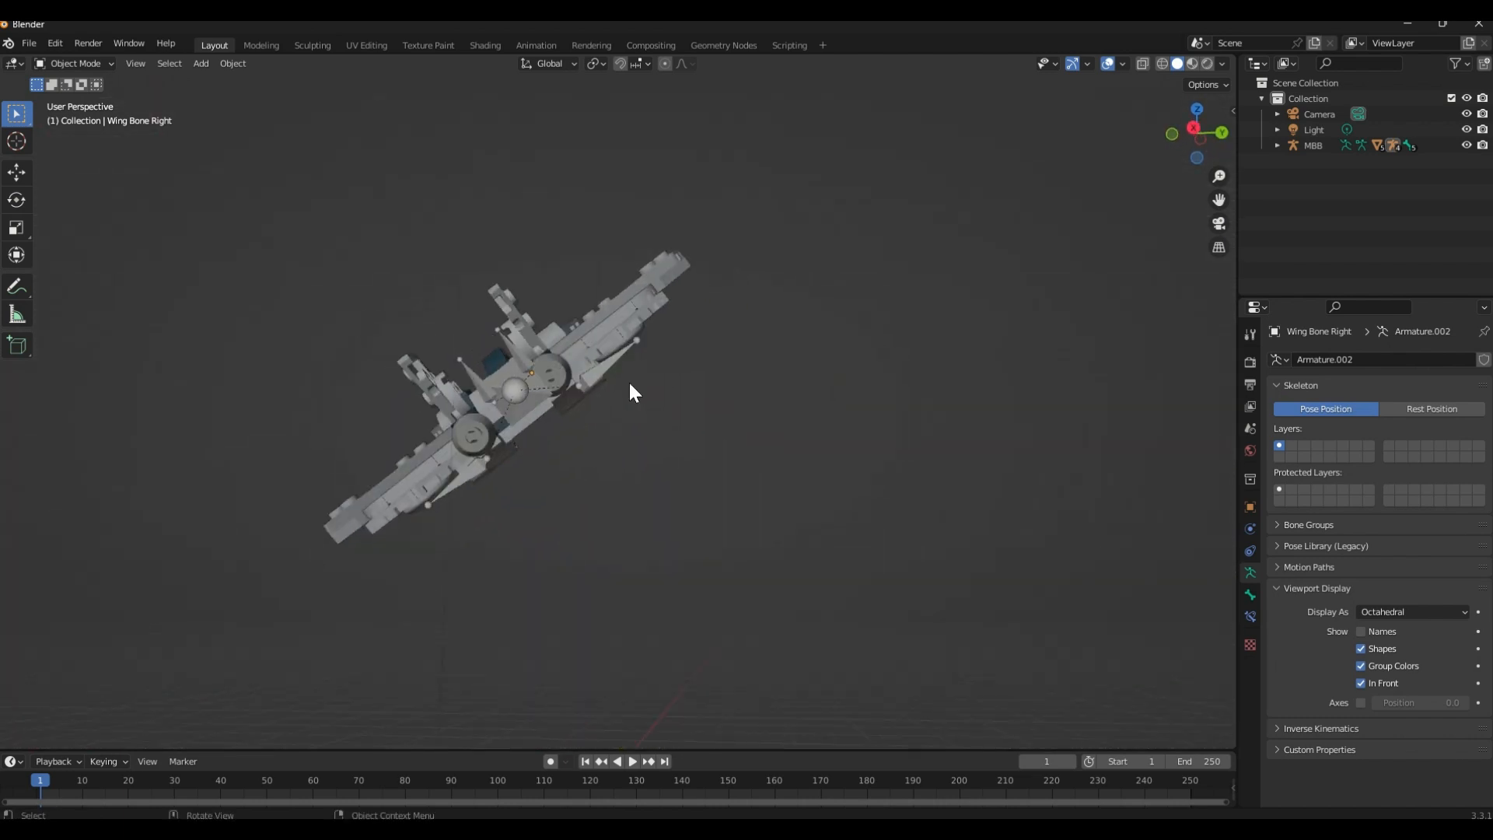
pyautogui.moveTo(396, 502); pyautogui.dragTo(605, 529, button='middle')
pyautogui.scroll(6, 535, 492)
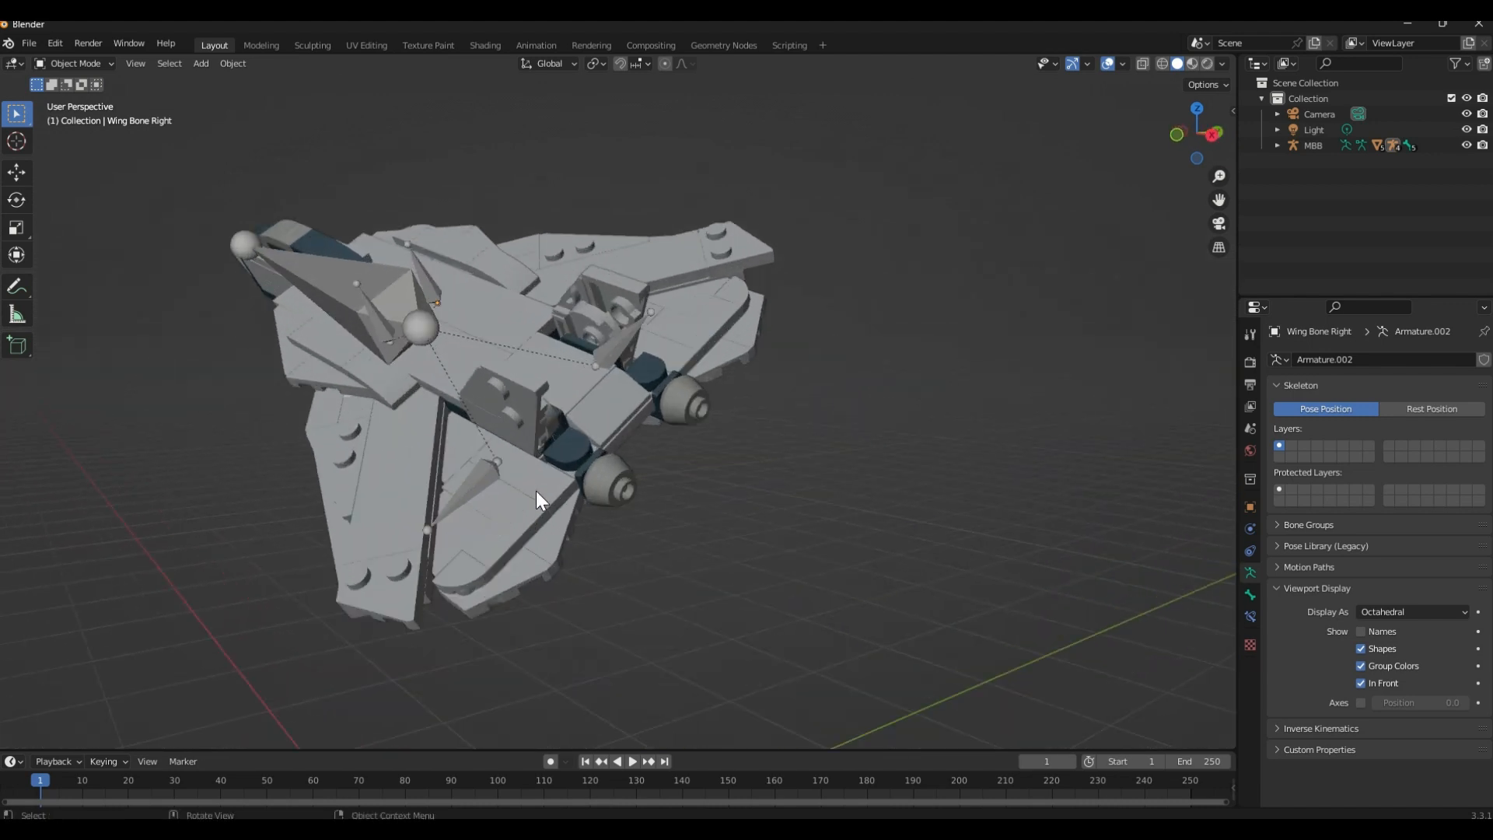
pyautogui.click(462, 497)
pyautogui.moveTo(756, 492); pyautogui.dragTo(1066, 342, button='middle')
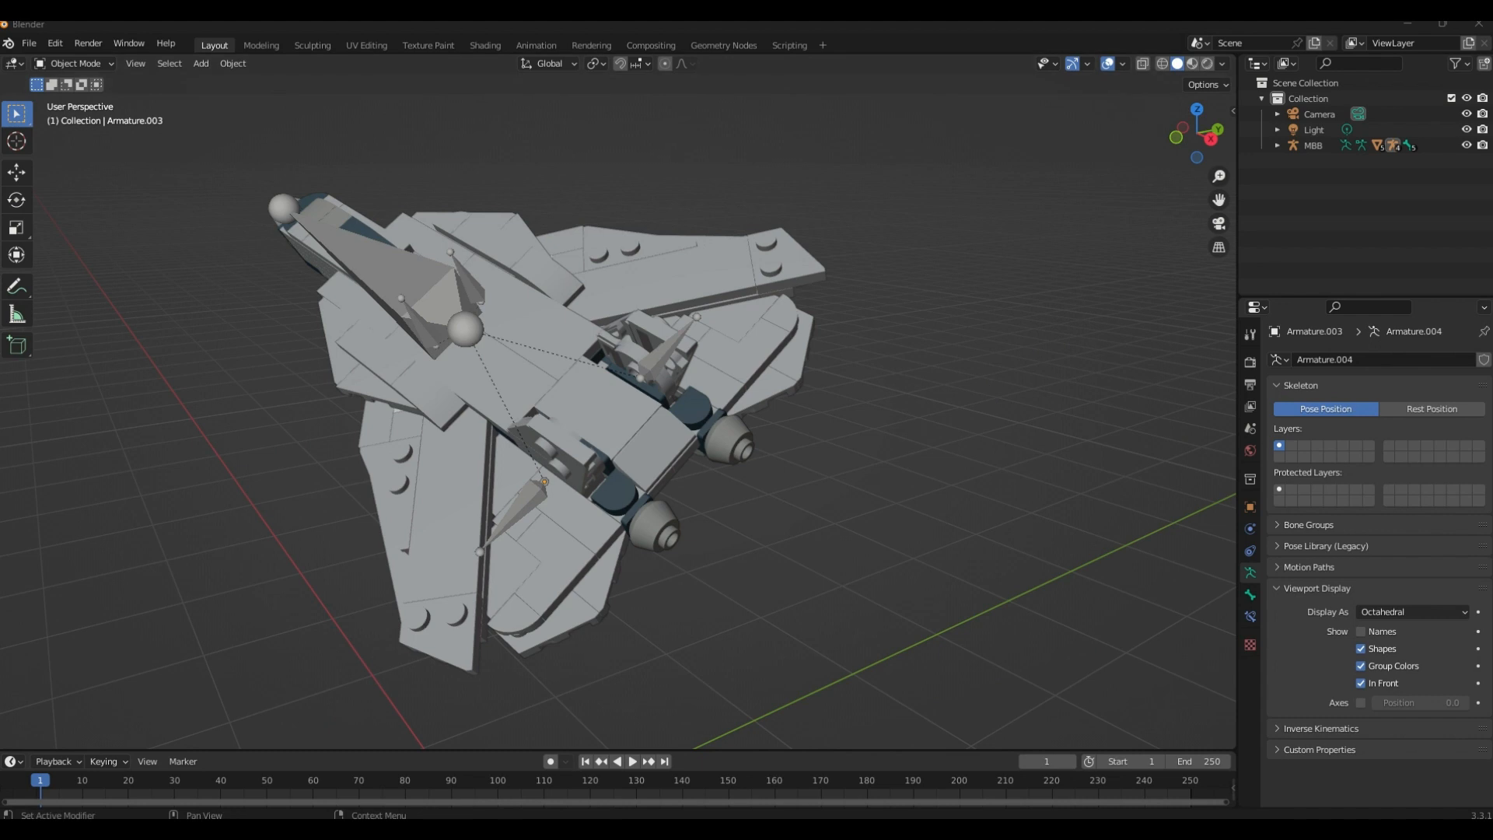
pyautogui.moveTo(893, 528); pyautogui.dragTo(857, 515, button='middle')
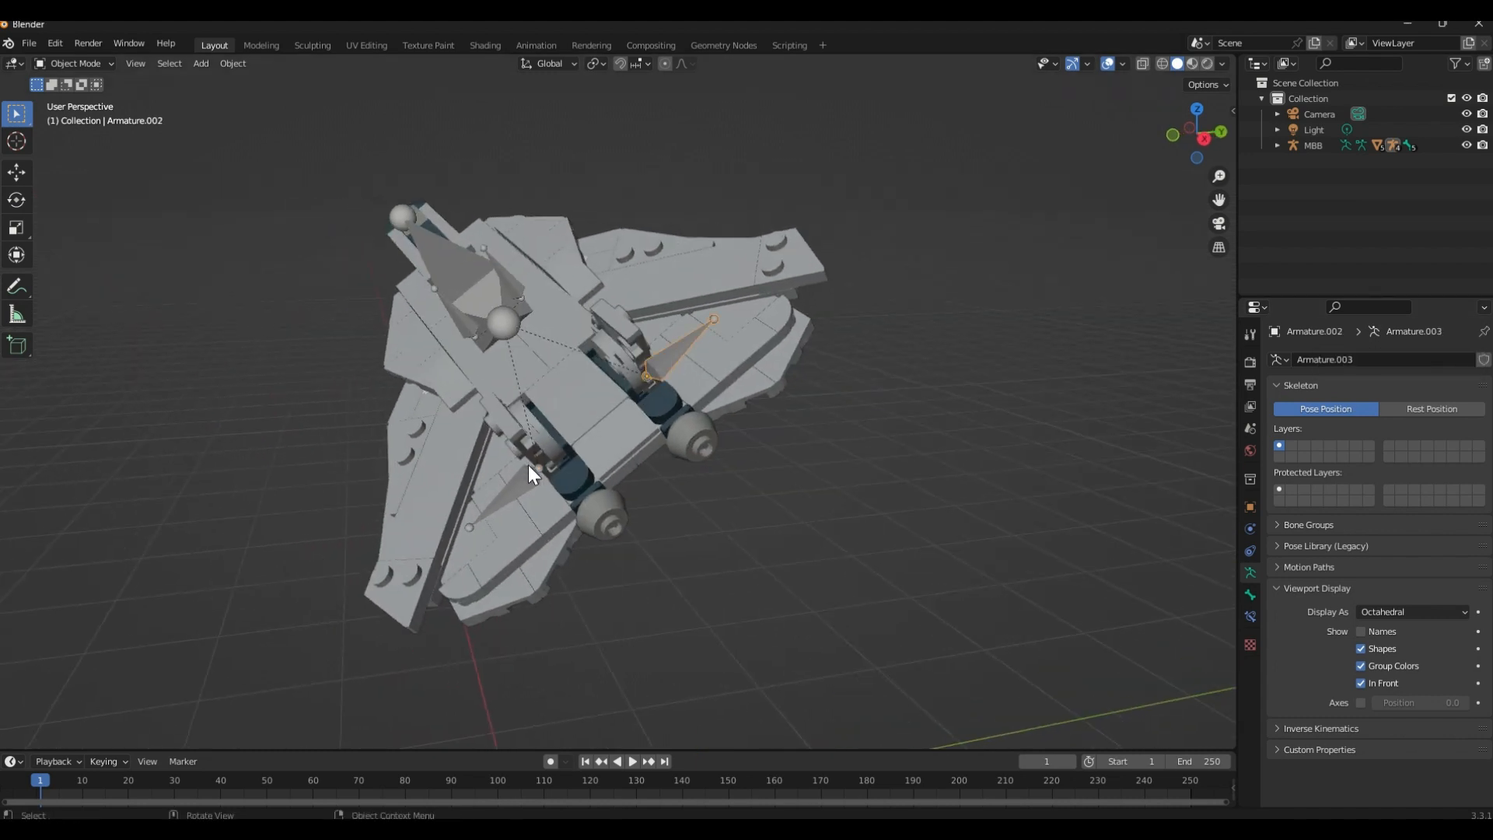
pyautogui.scroll(3, 809, 370)
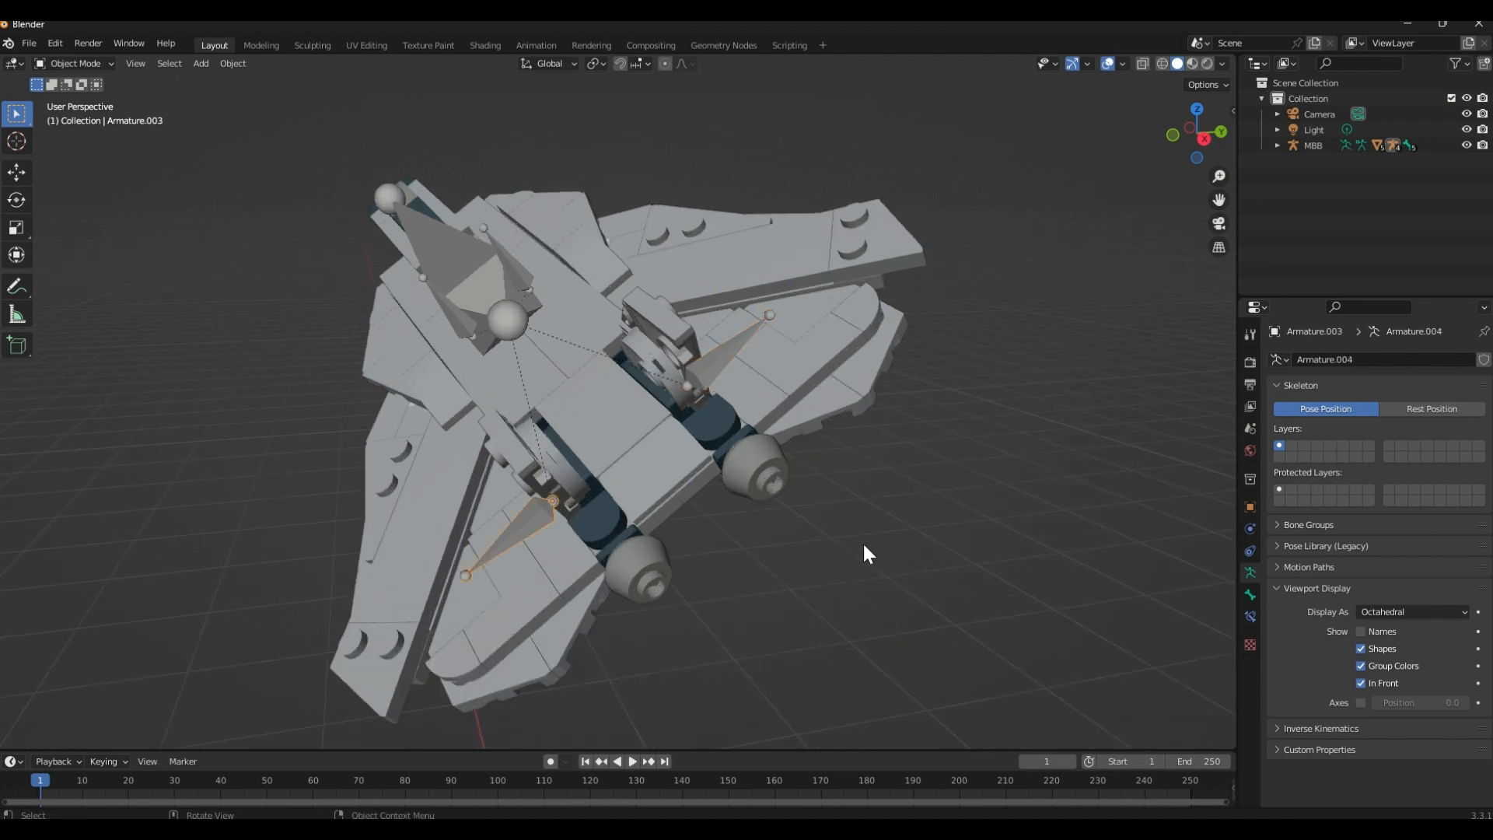
pyautogui.click(752, 406)
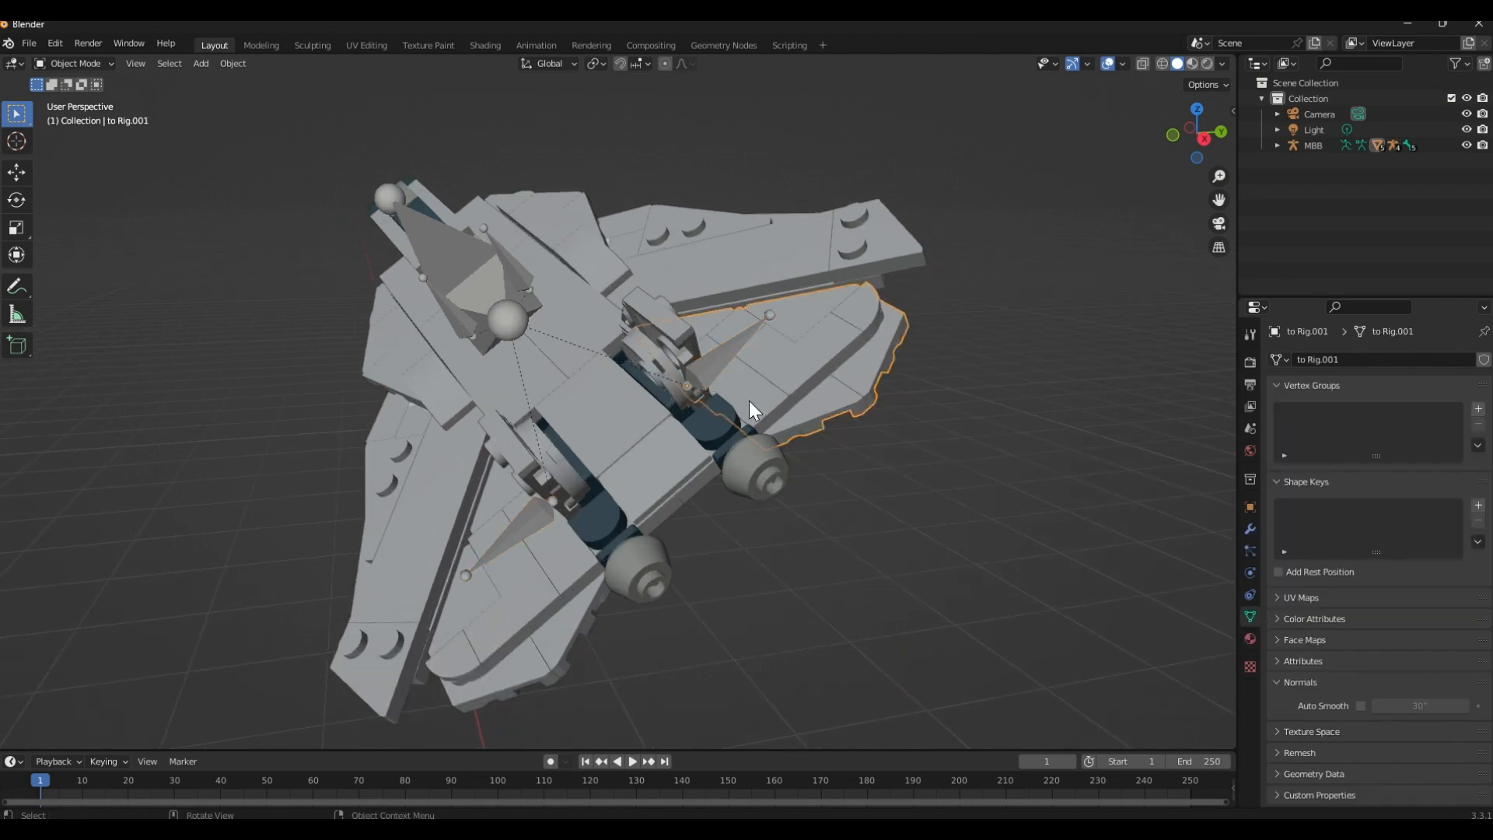
pyautogui.click(561, 581)
pyautogui.click(786, 404)
pyautogui.click(527, 623)
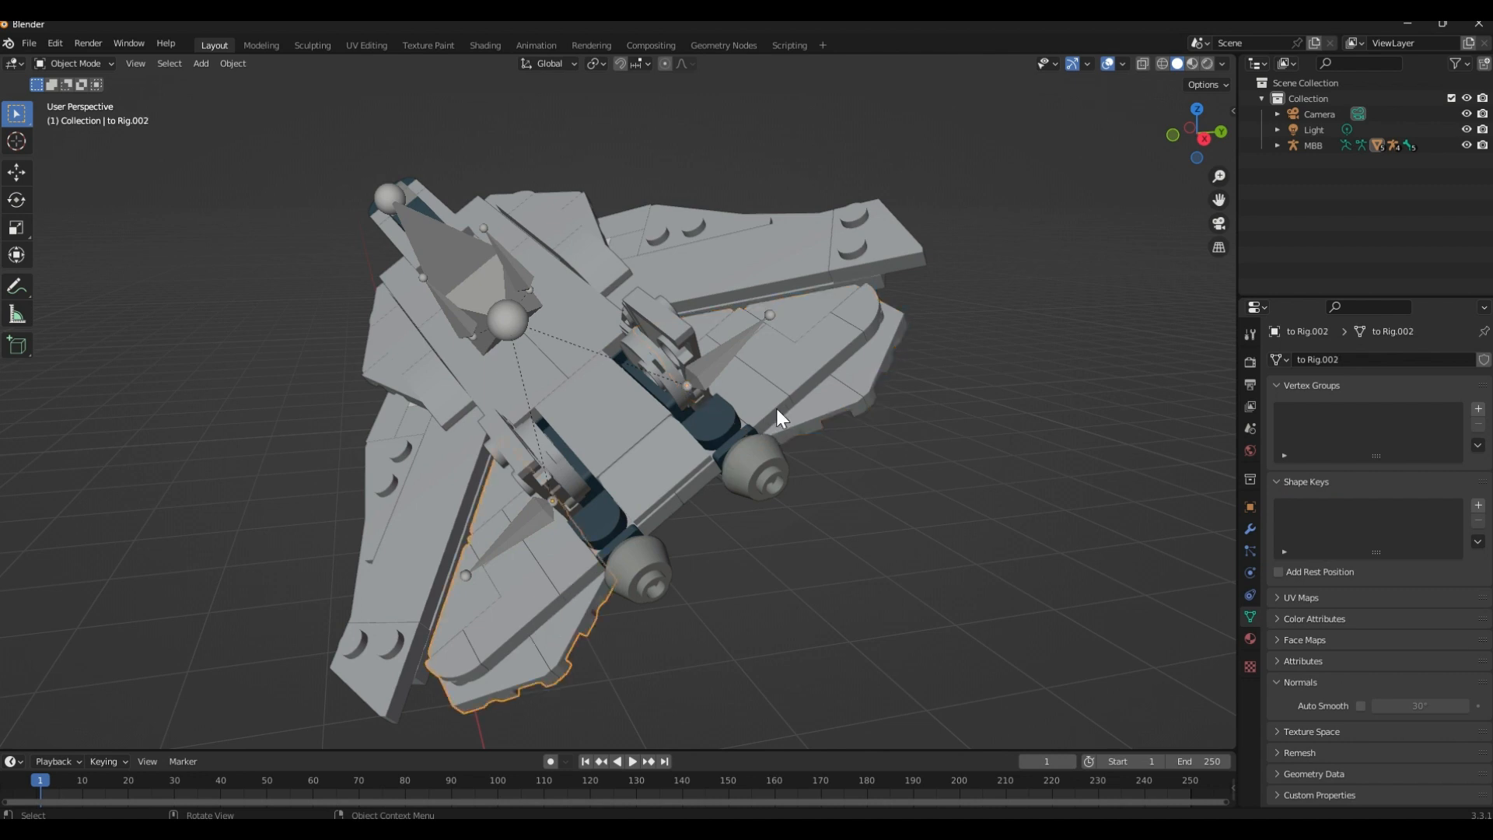
pyautogui.click(776, 409)
# Try rotating Armature.003 and Armature.002 together about 16.5° around their local Z axes to tilt both rear stabilizers
pyautogui.click(557, 504)
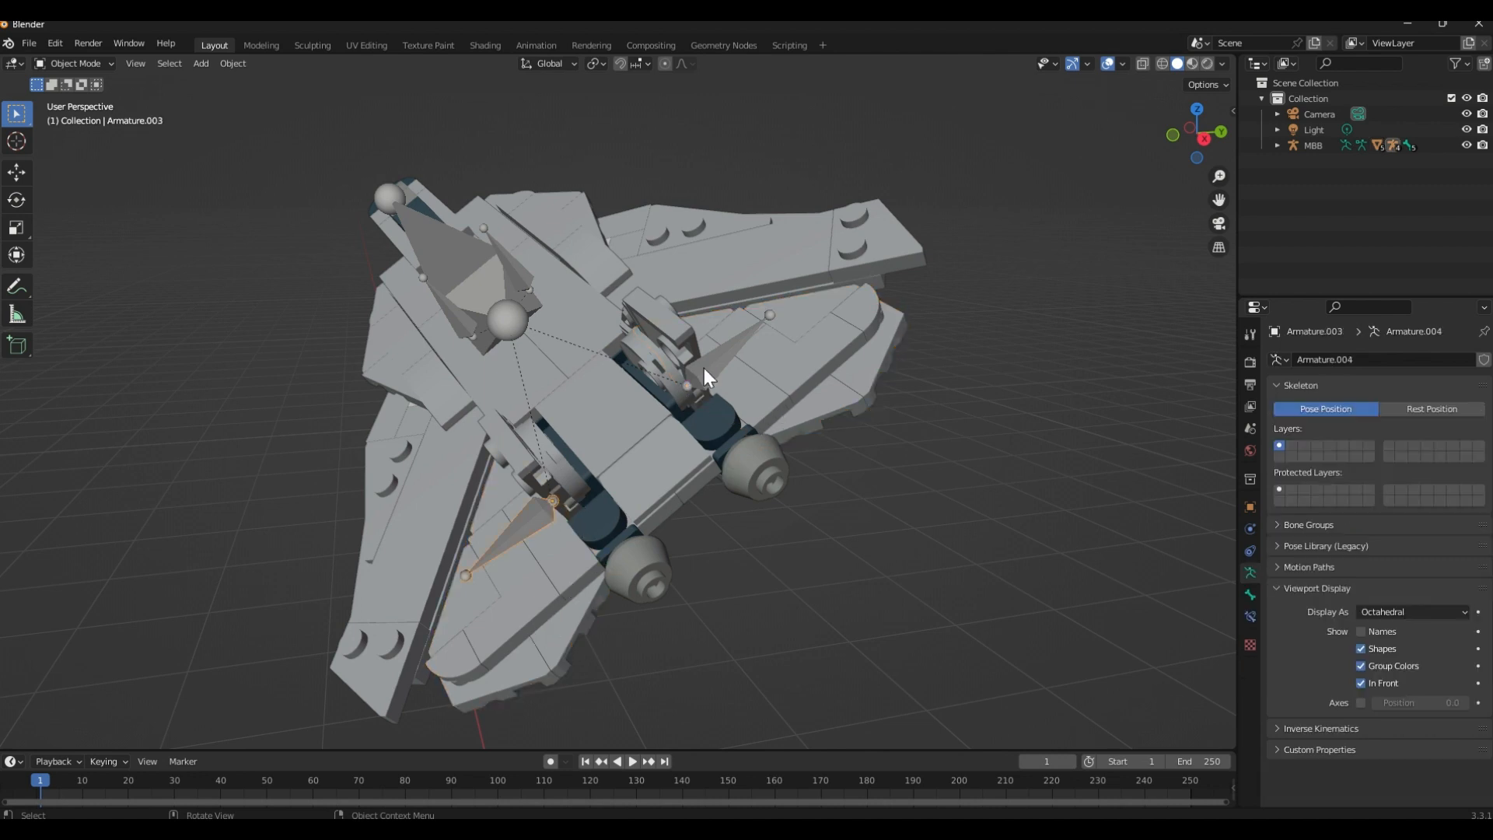
pyautogui.keyDown('shift'); pyautogui.click(705, 368); pyautogui.keyUp('shift')
pyautogui.press('r')
pyautogui.press('z')
pyautogui.press('z')
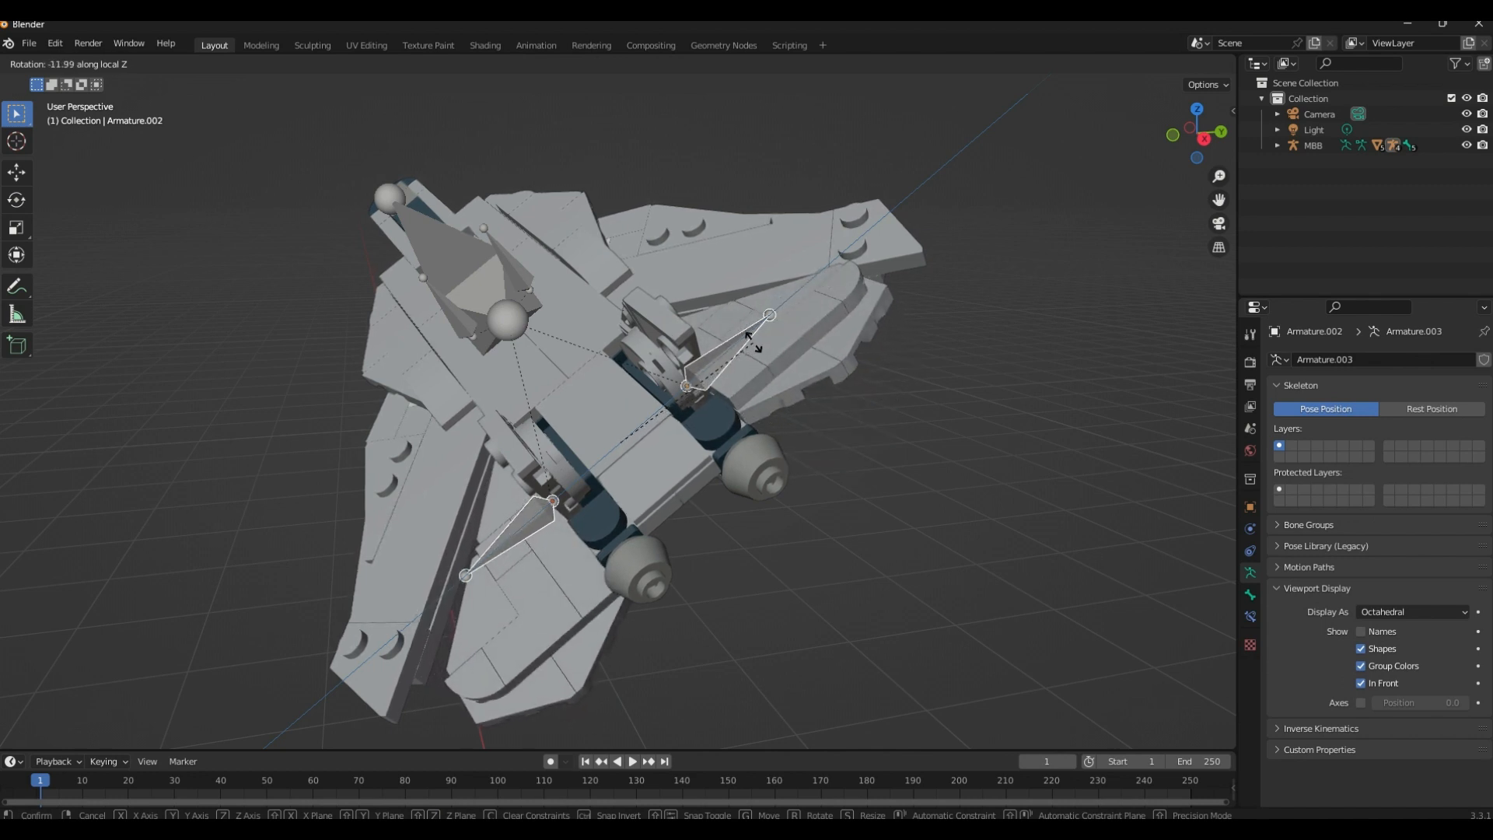
pyautogui.click(784, 418)
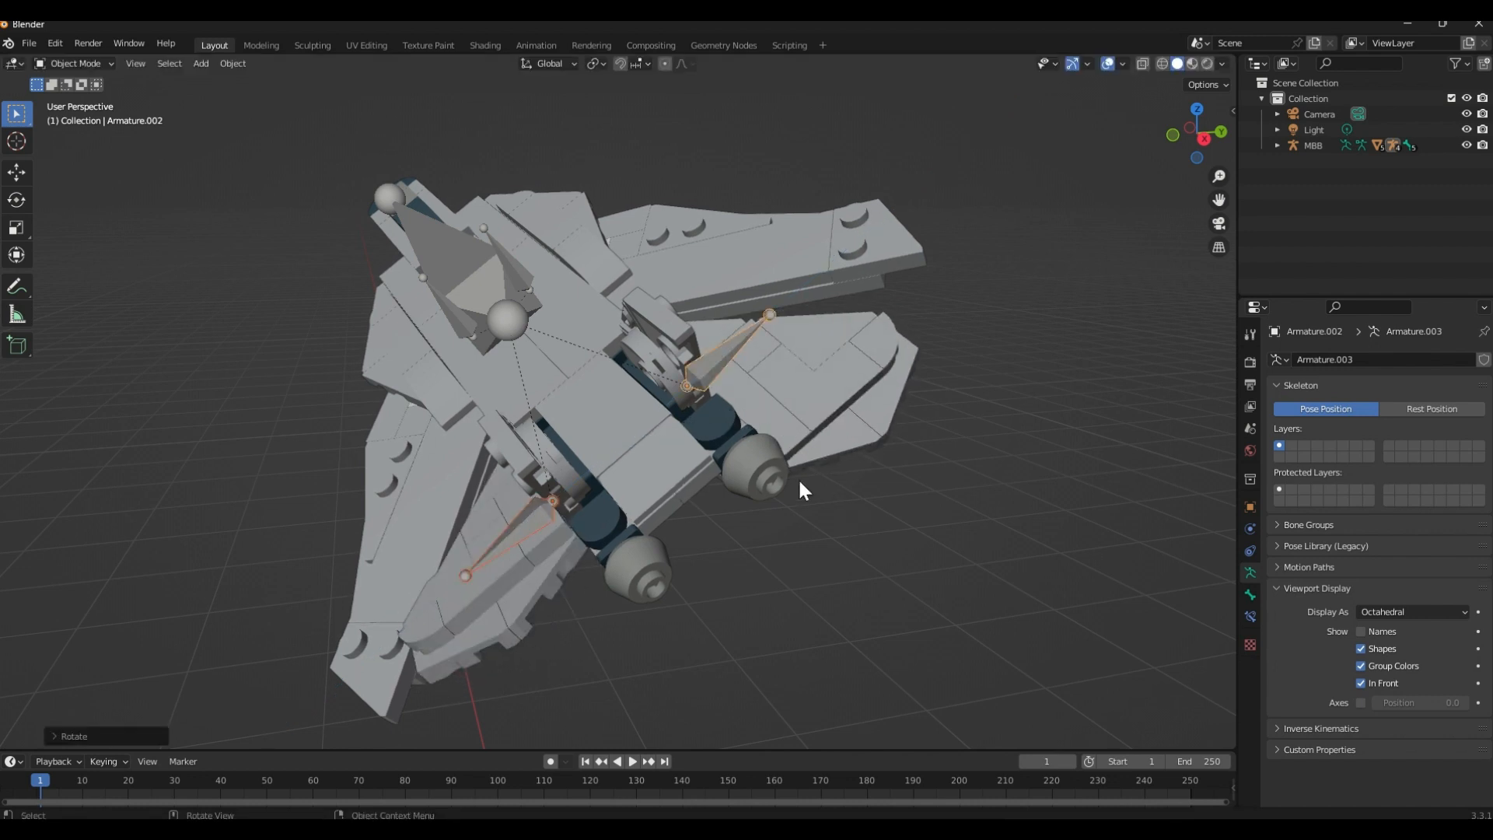
# Try rotating both rear stabilizer armatures together about -33° around their local Z axes
pyautogui.moveTo(812, 528); pyautogui.dragTo(788, 508, button='middle')
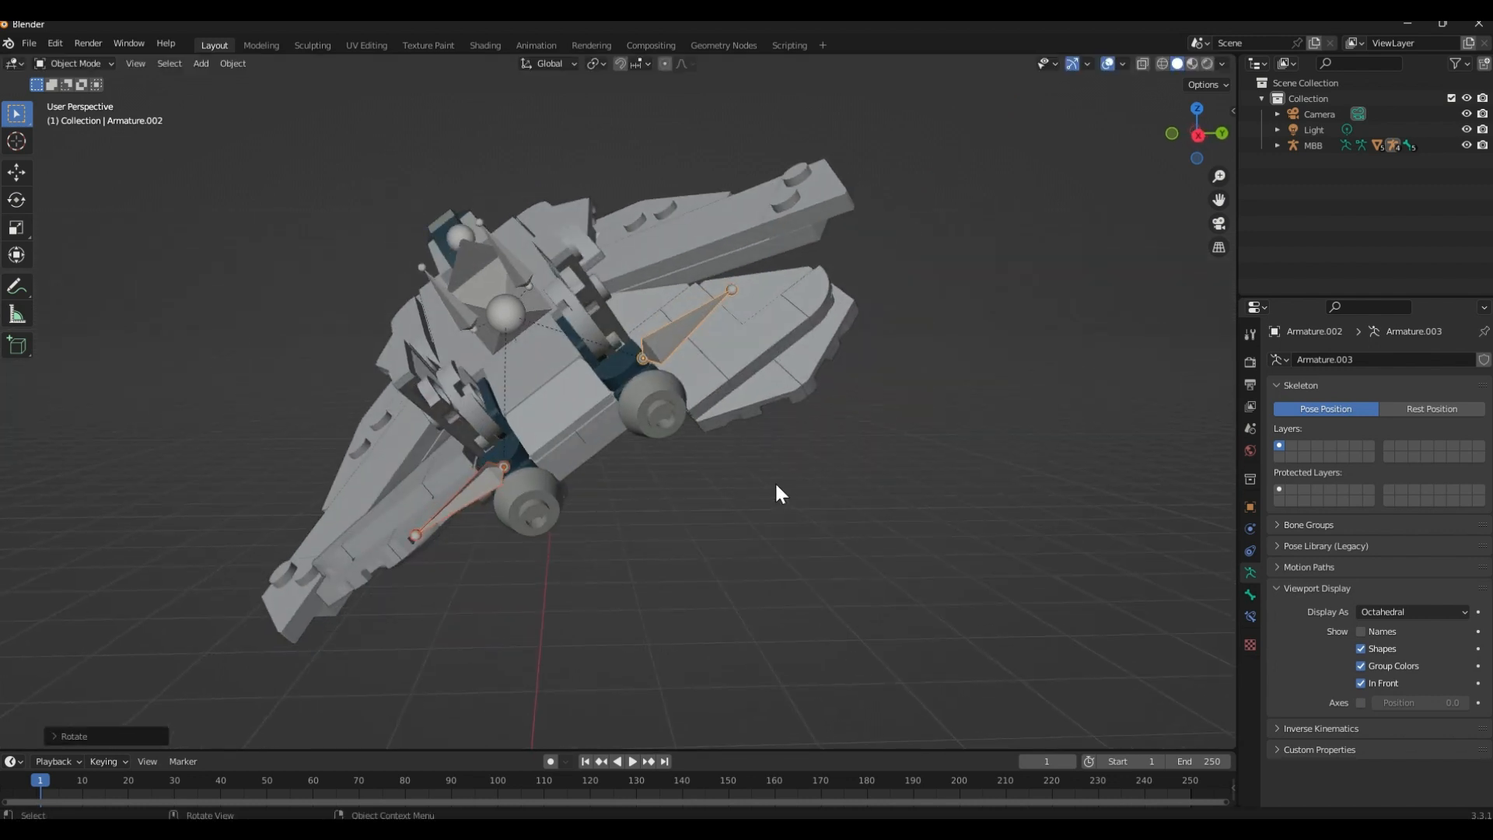
pyautogui.press('r')
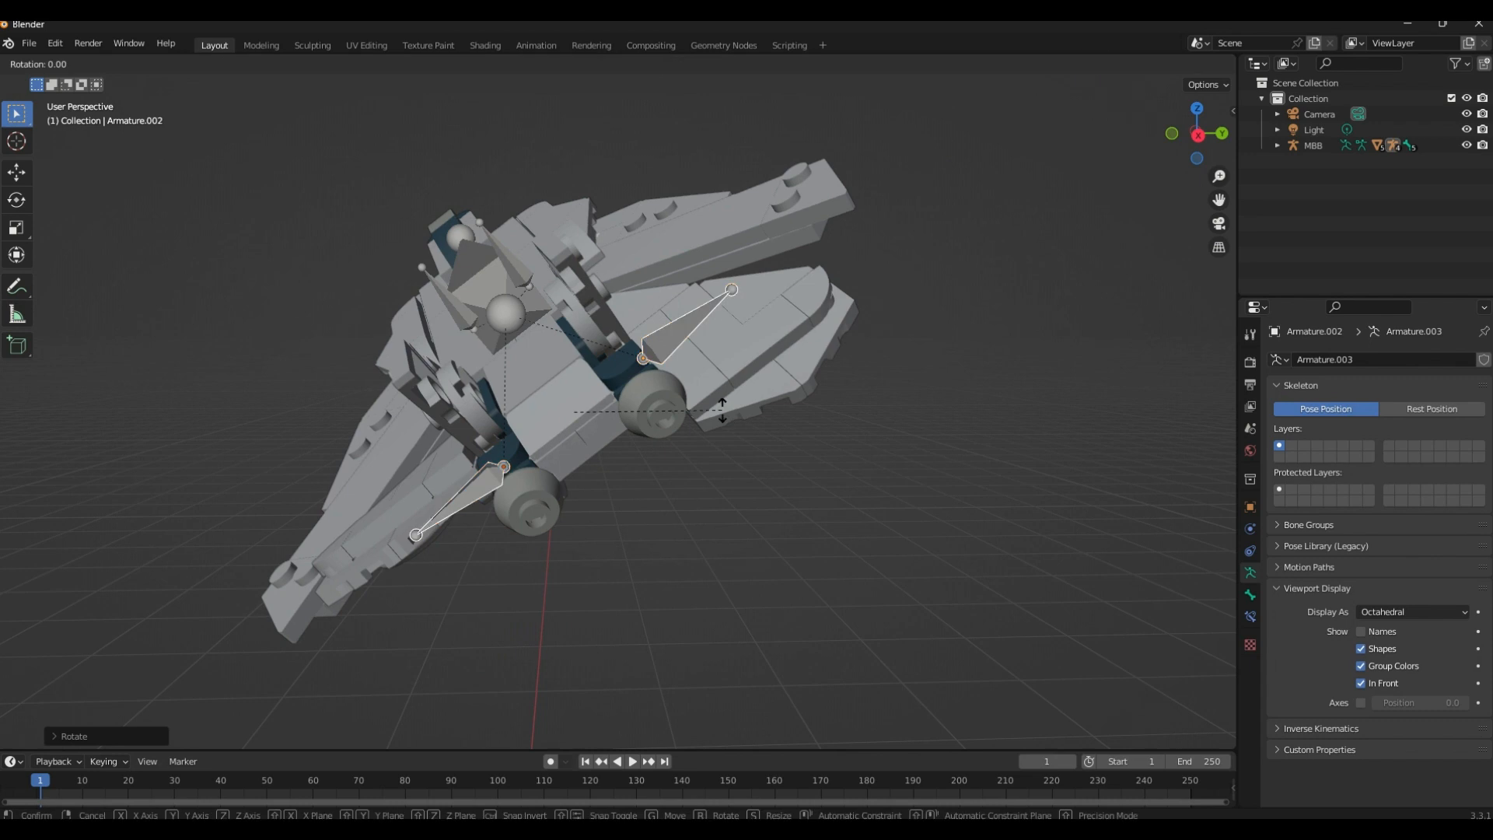
pyautogui.press('z')
pyautogui.press('z')
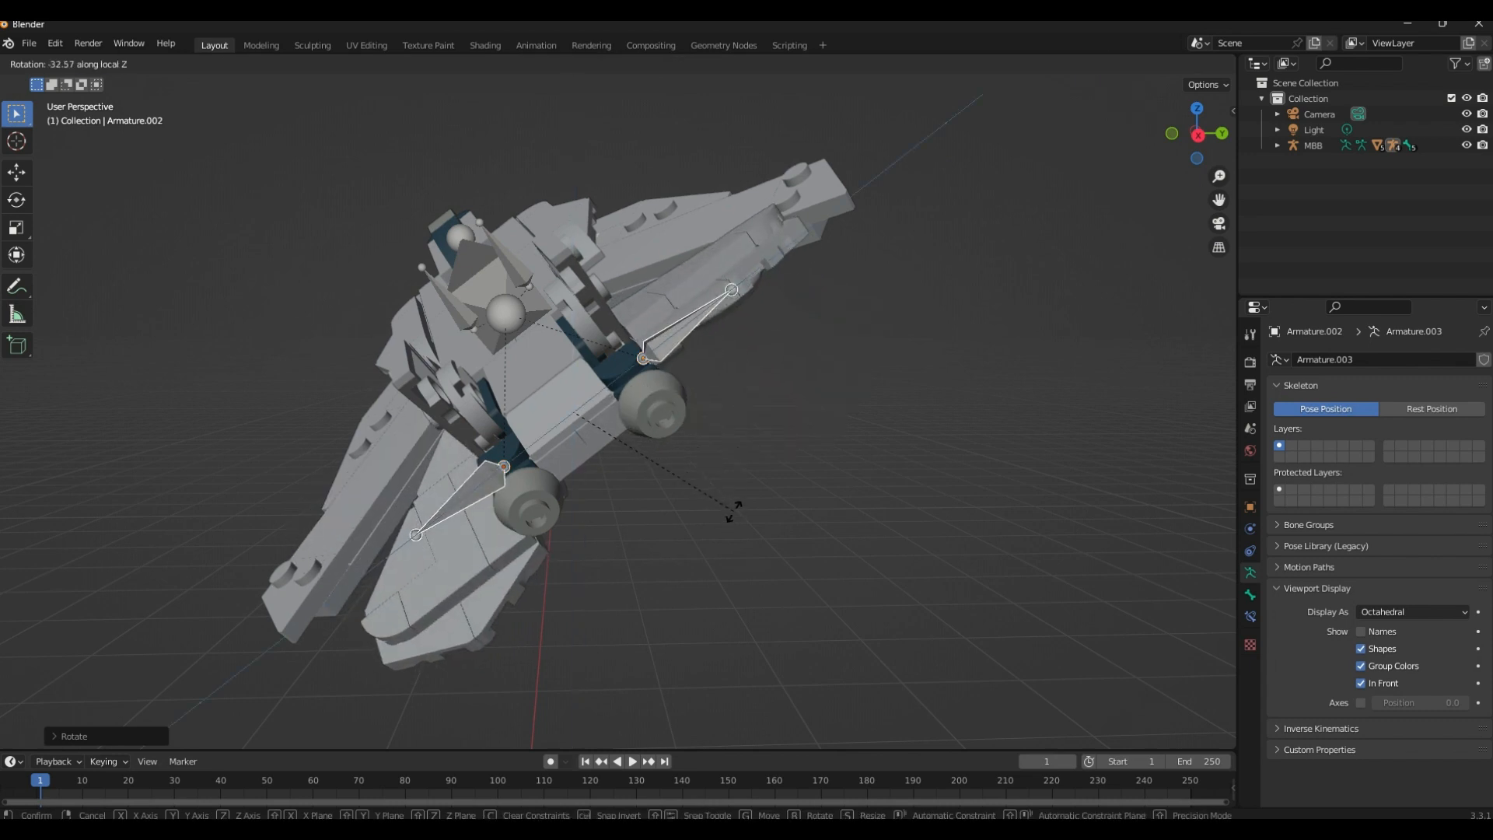
pyautogui.click(736, 515)
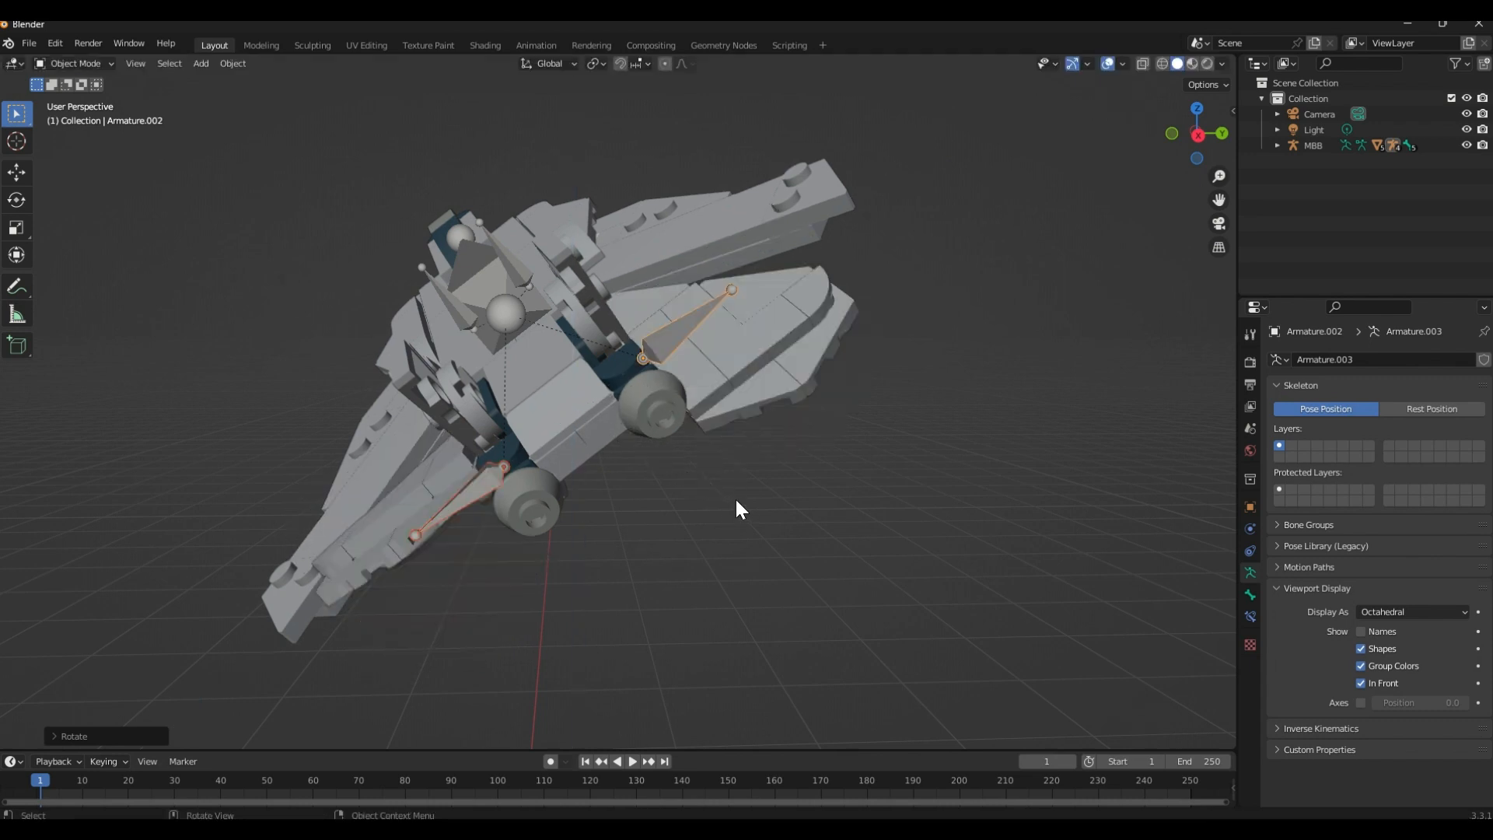
# Rotate only Armature.002 around its local Z axis to tilt the right rear stabilizer
pyautogui.moveTo(737, 500); pyautogui.dragTo(841, 550, button='middle')
pyautogui.moveTo(943, 543); pyautogui.dragTo(746, 464, button='middle')
pyautogui.press('r')
pyautogui.press('z')
pyautogui.press('z')
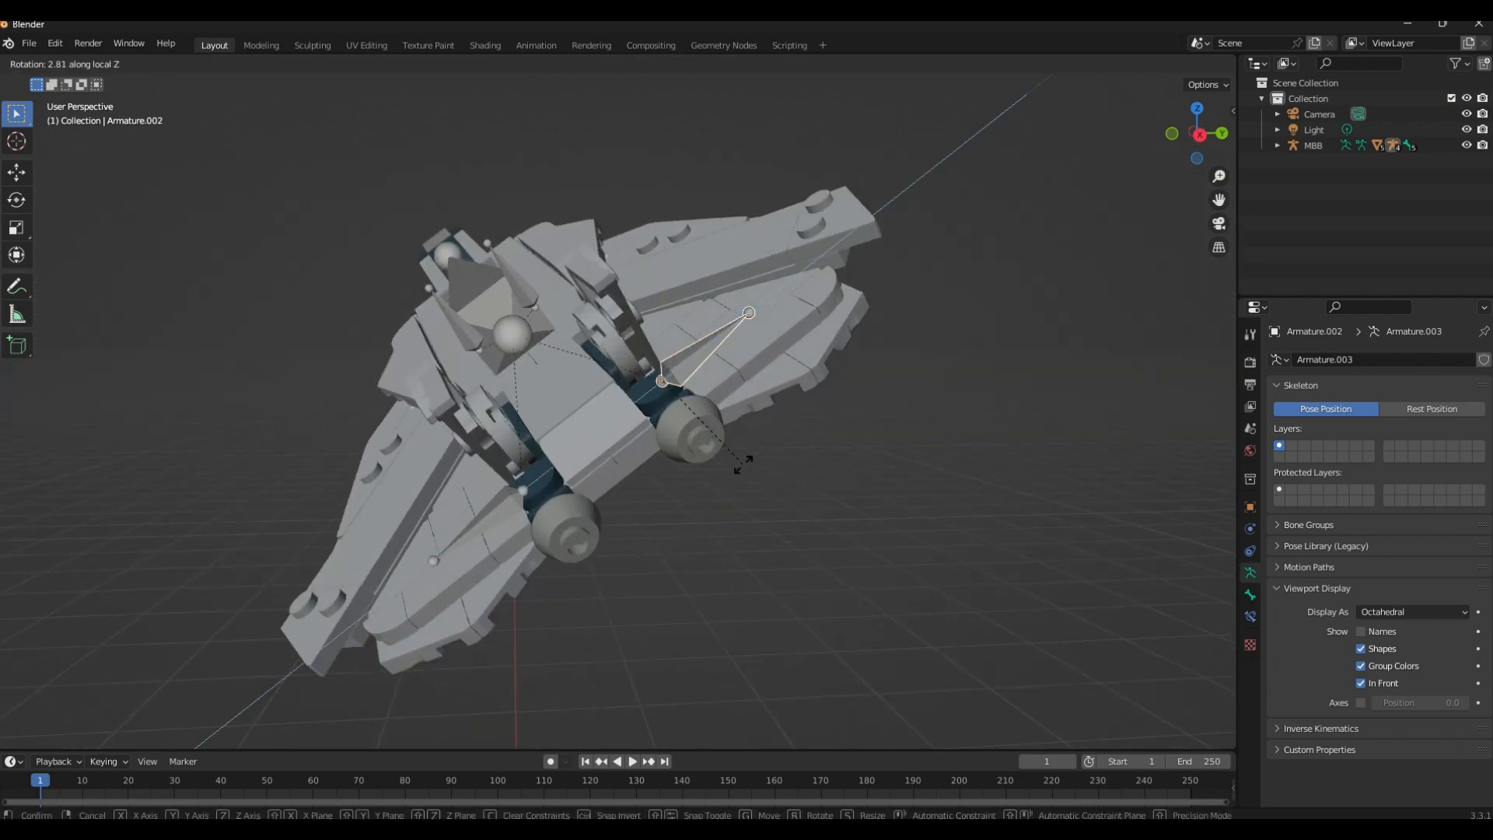
pyautogui.click(739, 507)
# Rotate Armature.003 in the negative direction around its local Z axis to tilt the left rear stabilizer
pyautogui.click(500, 510)
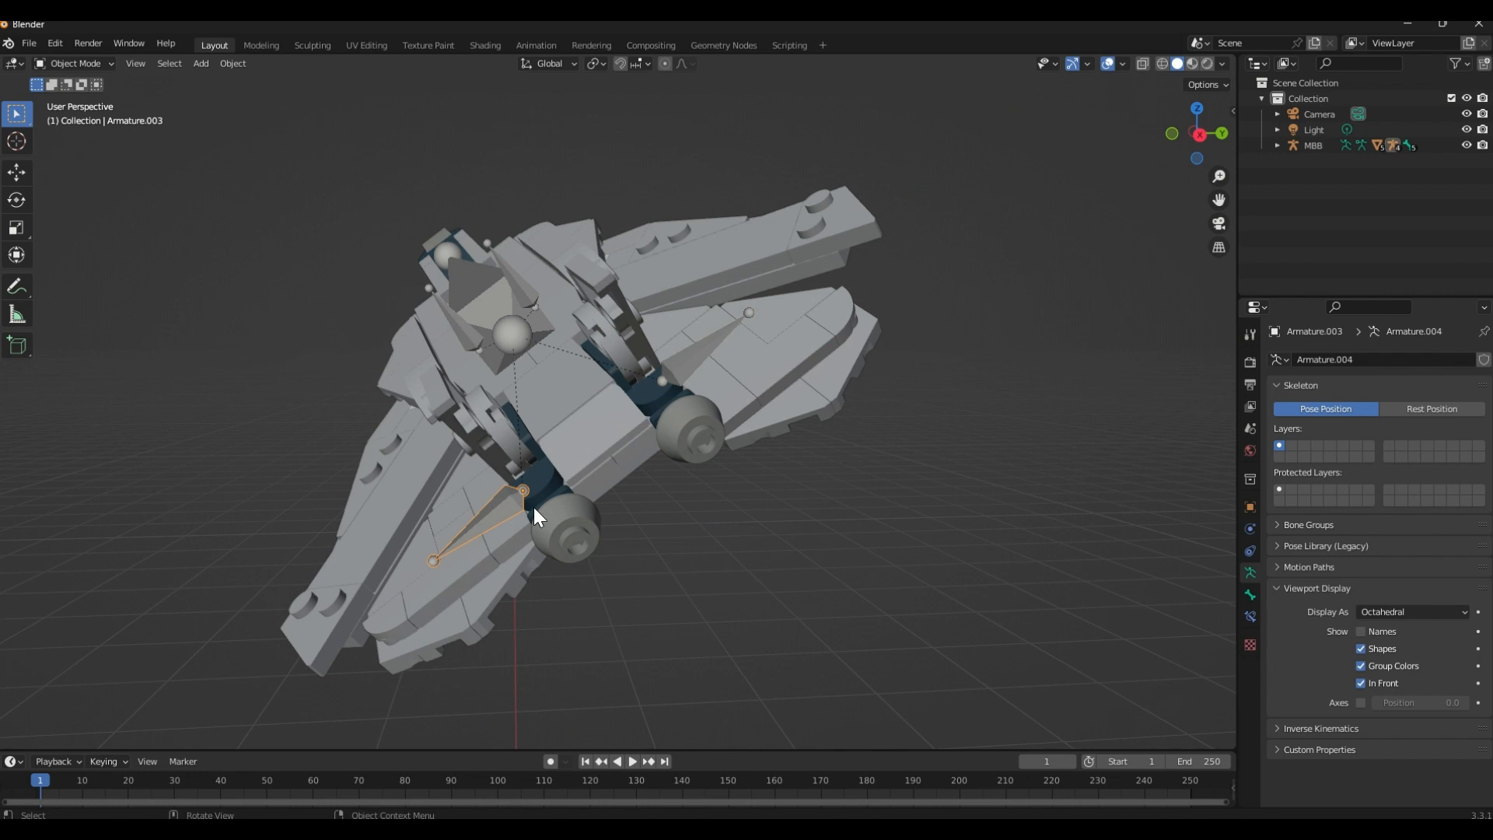
pyautogui.press('r')
pyautogui.press('z')
pyautogui.press('z')
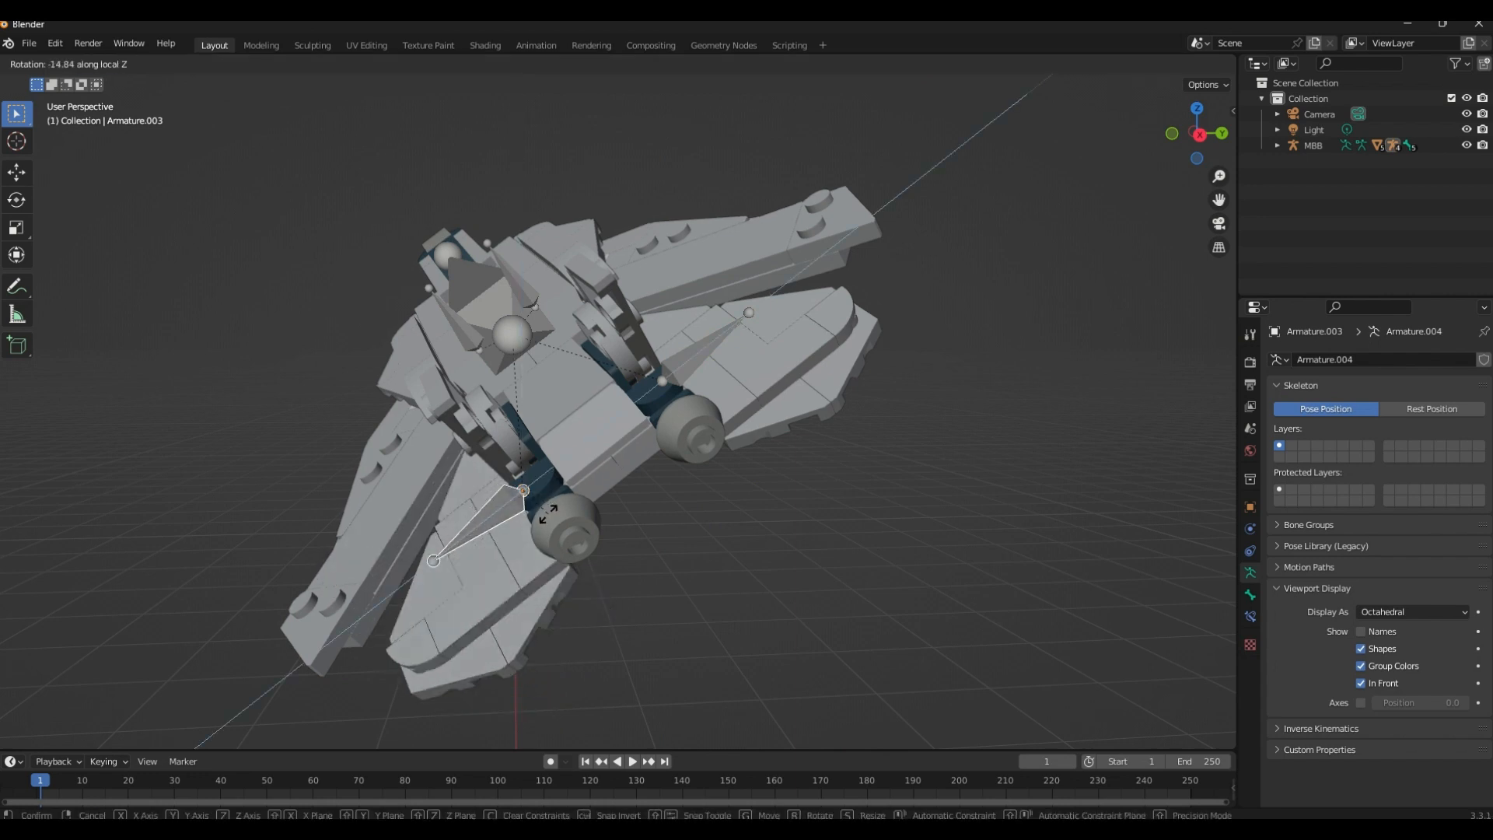
pyautogui.click(549, 511)
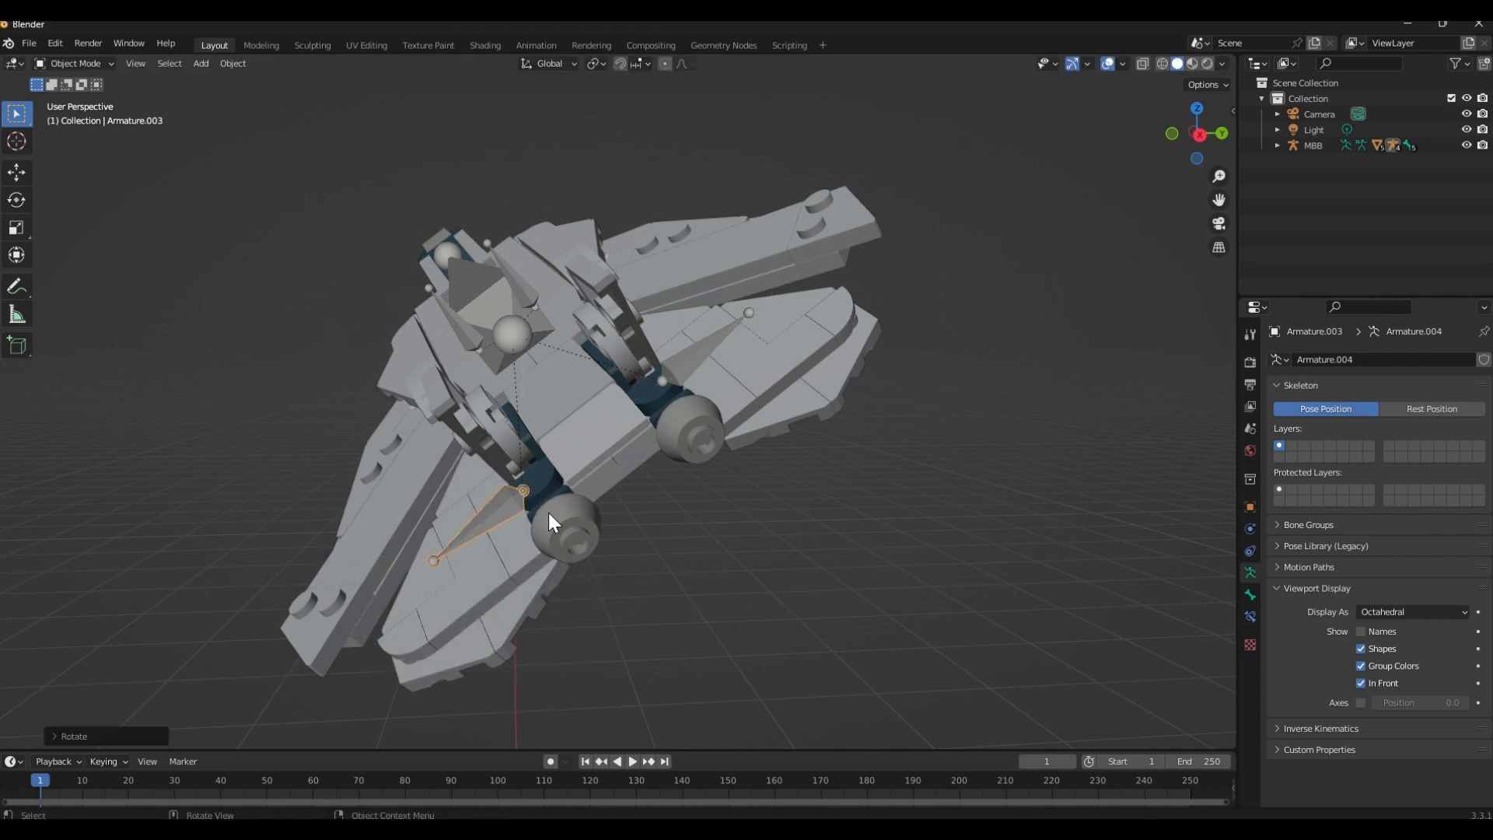
# Undo the separate rotations of Armature.002 and Armature.003
pyautogui.moveTo(548, 512); pyautogui.dragTo(924, 155, button='middle')
pyautogui.hotkey('ctrl', 'z')
pyautogui.hotkey('ctrl', 'z')
pyautogui.hotkey('ctrl', 'z')
pyautogui.hotkey('ctrl', 'z')
# Select Wing Bone Left and enlarge the timeline area, keeping the swept left wing in close view
pyautogui.click(677, 418)
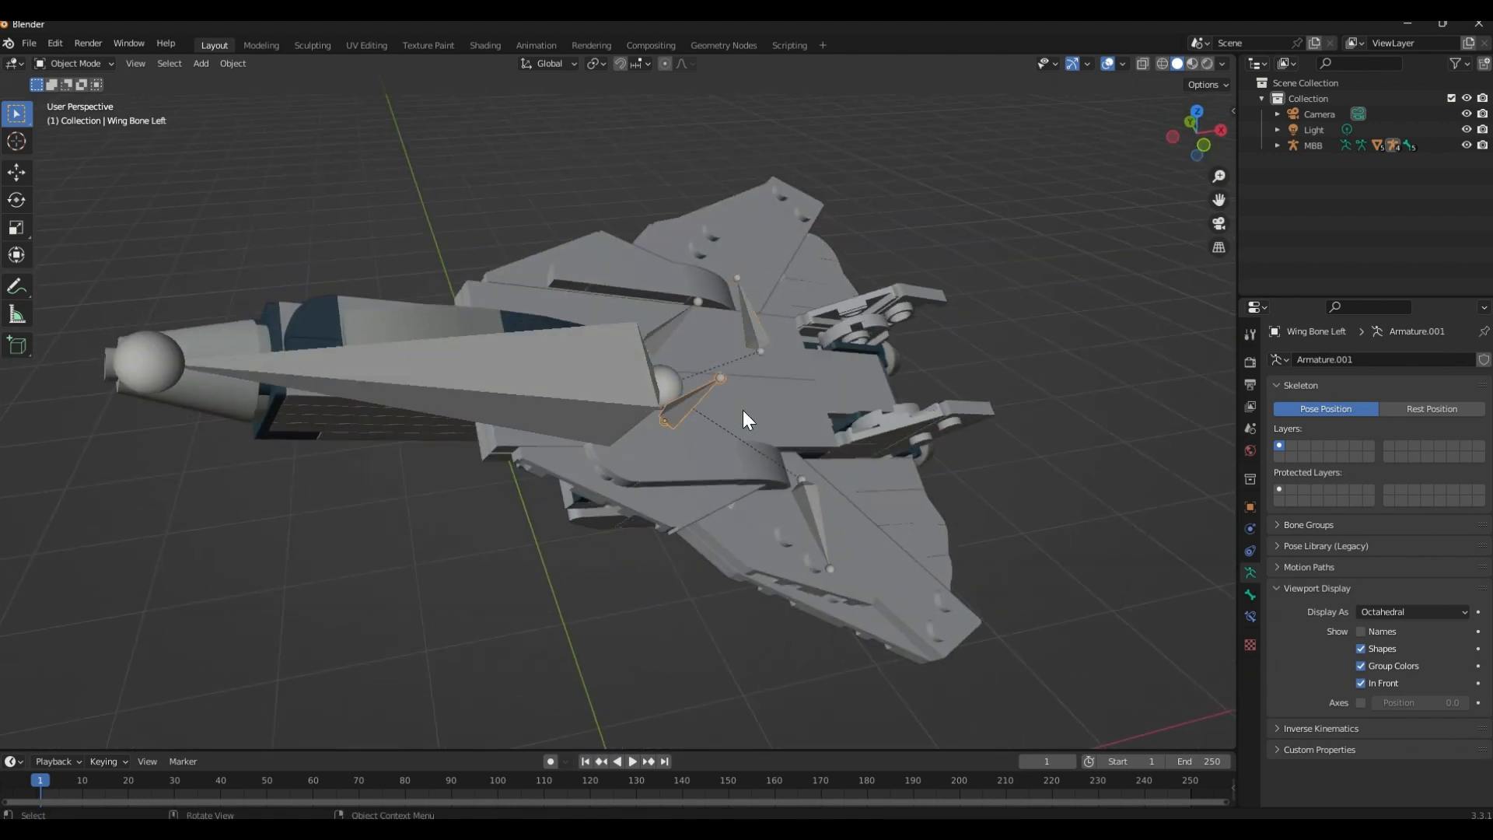
pyautogui.moveTo(707, 501); pyautogui.dragTo(552, 664, button='middle')
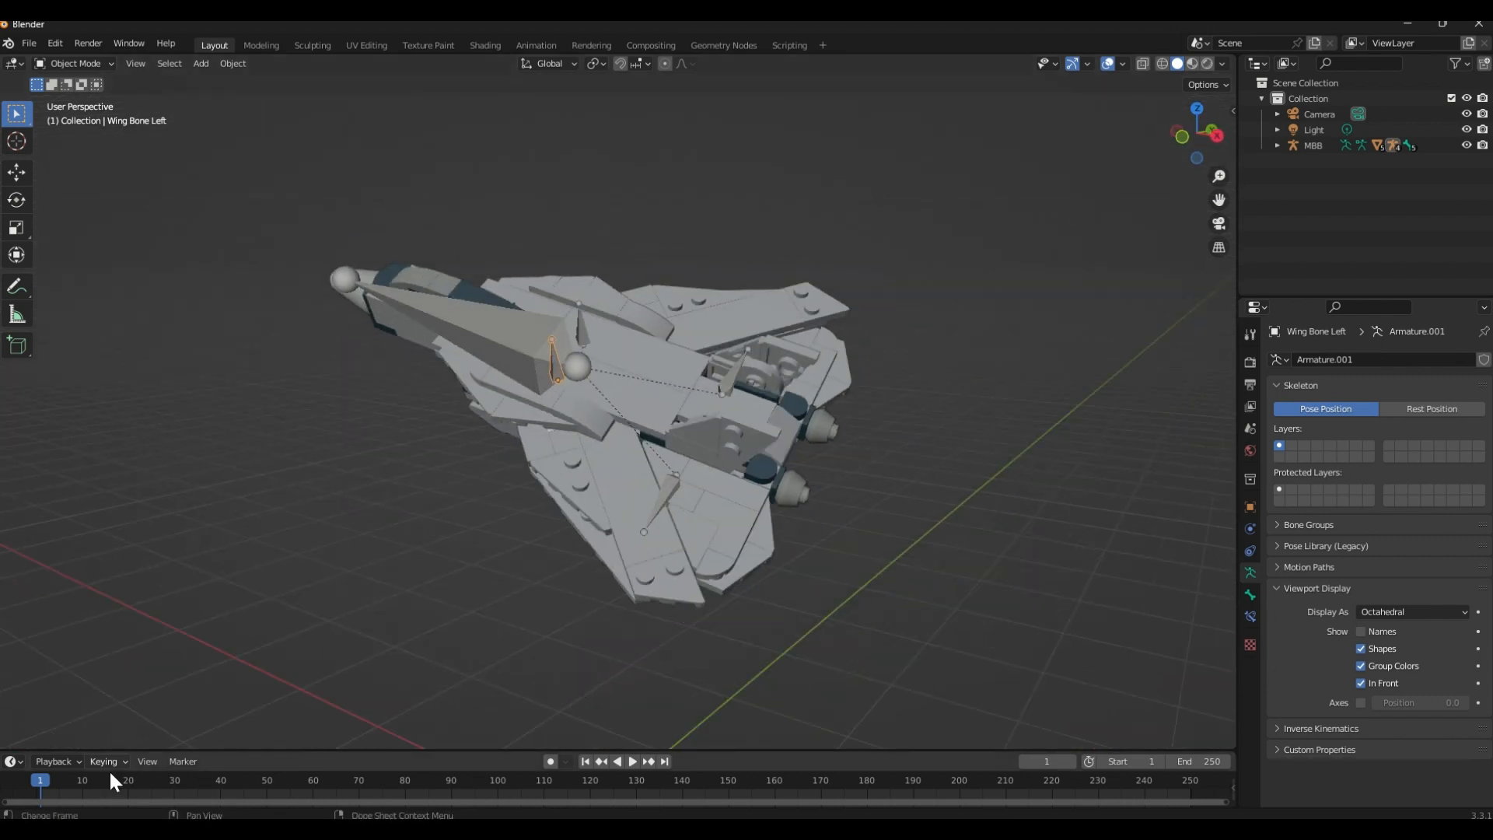
pyautogui.moveTo(347, 751); pyautogui.dragTo(374, 710)
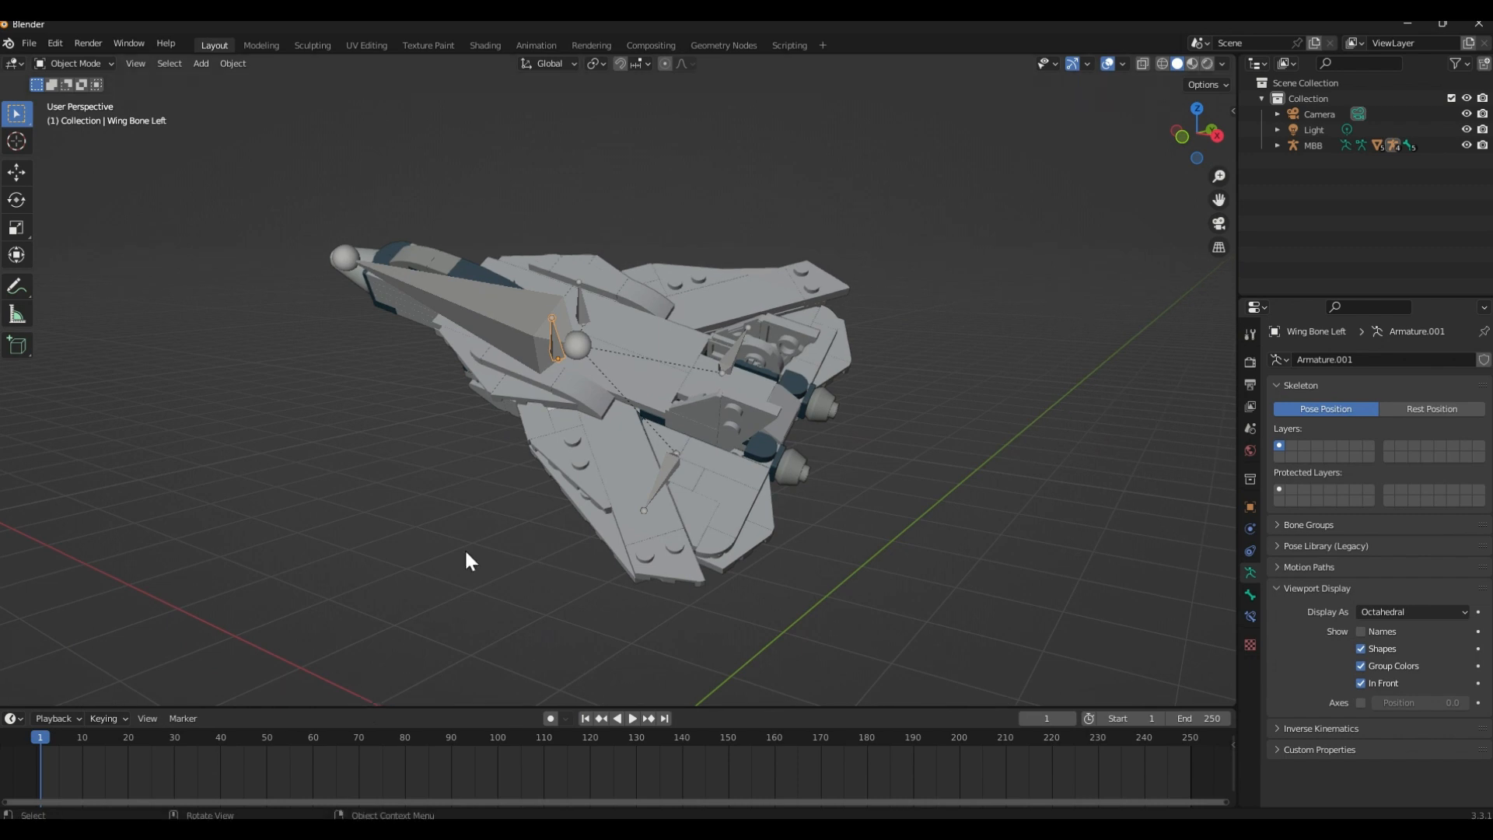
pyautogui.moveTo(465, 548); pyautogui.dragTo(605, 358, button='middle')
pyautogui.scroll(4, 594, 383)
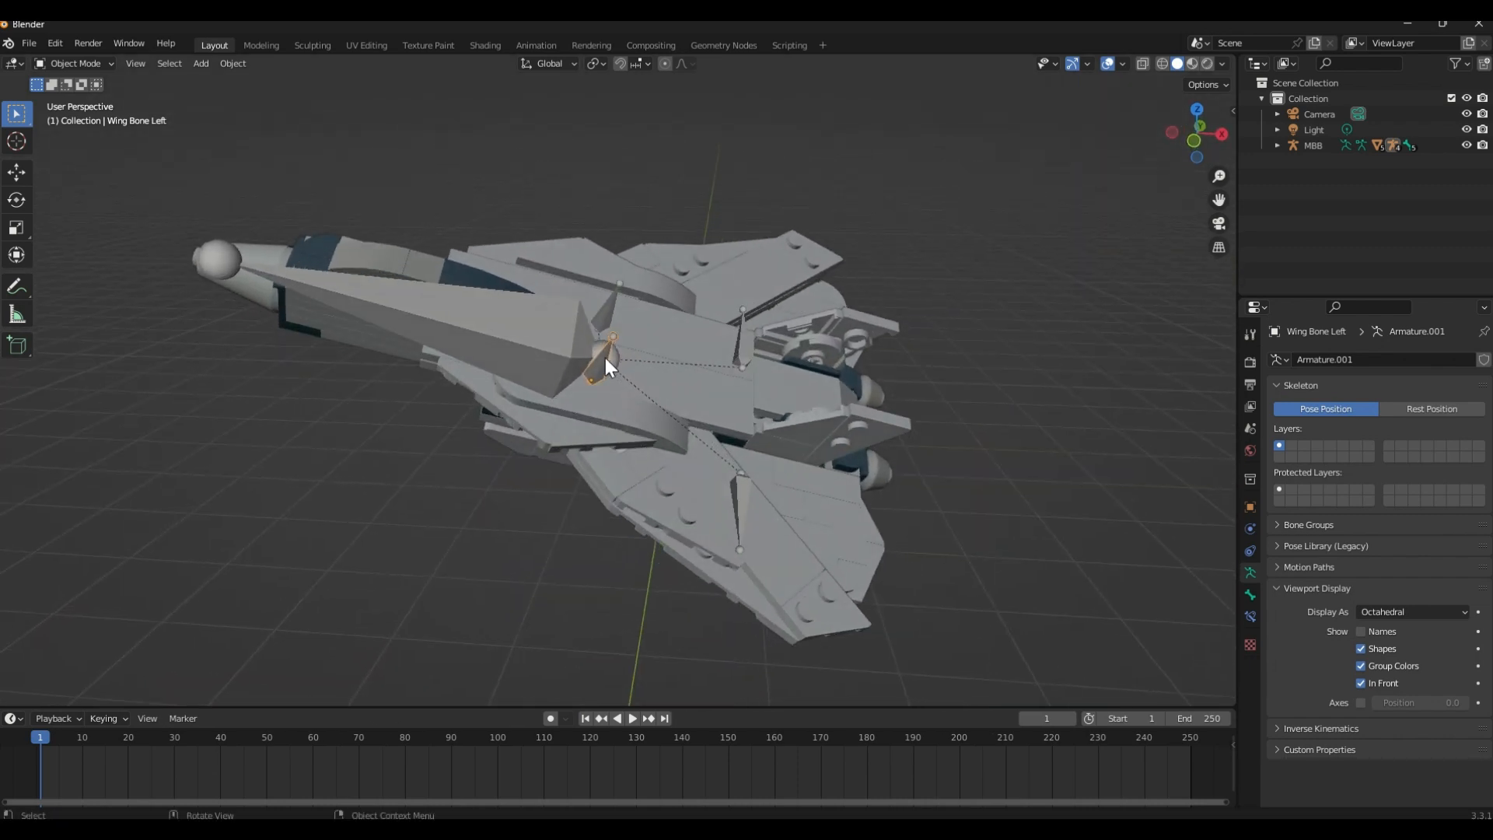
# Add Wing Bone Right to the selection and insert a Location, Rotation & Scale keyframe for both wing bones at frame 1
pyautogui.click(605, 316)
pyautogui.press('i')
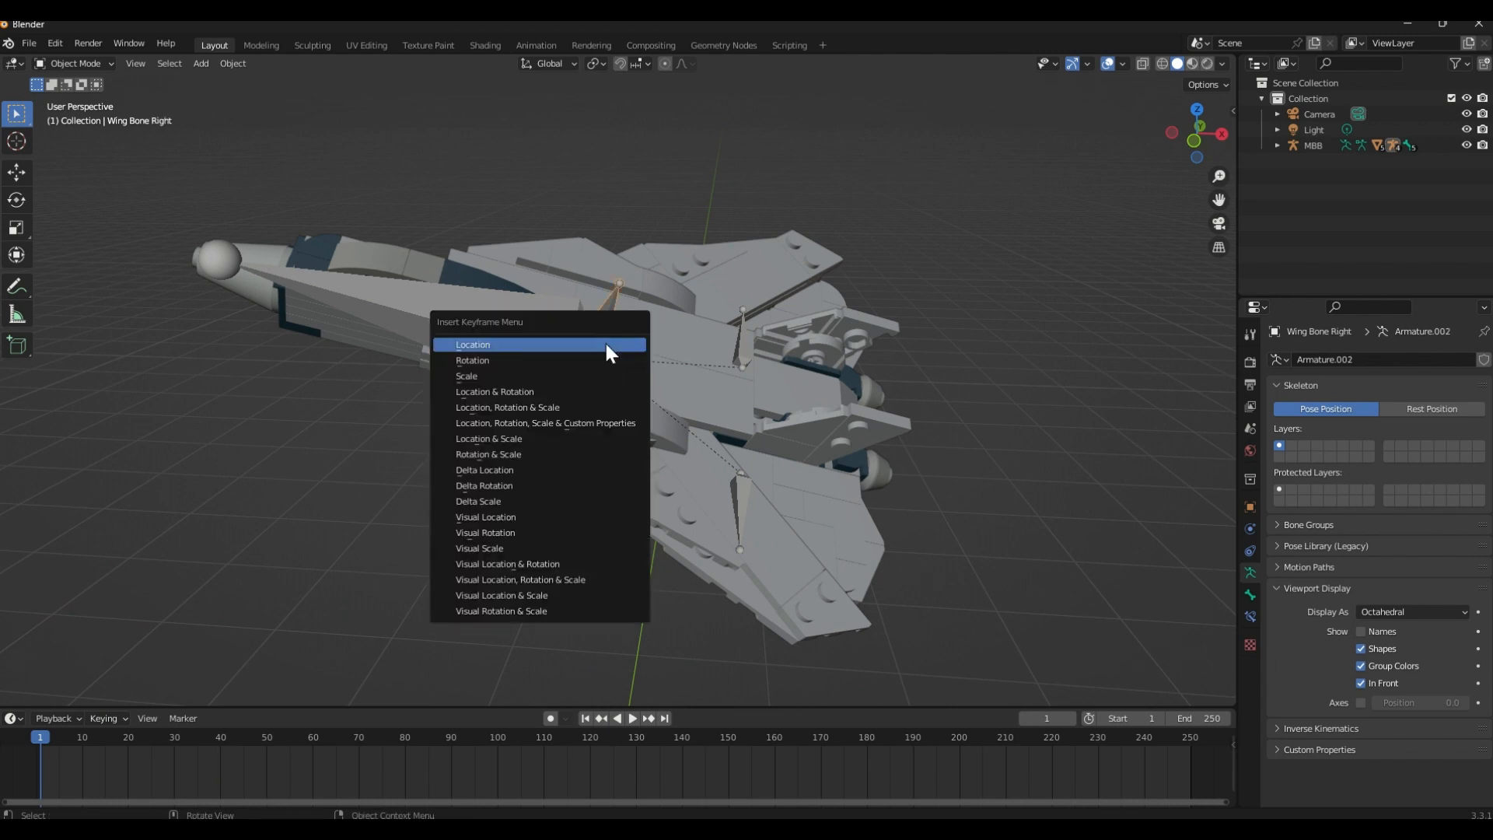
pyautogui.click(604, 408)
pyautogui.press('space')
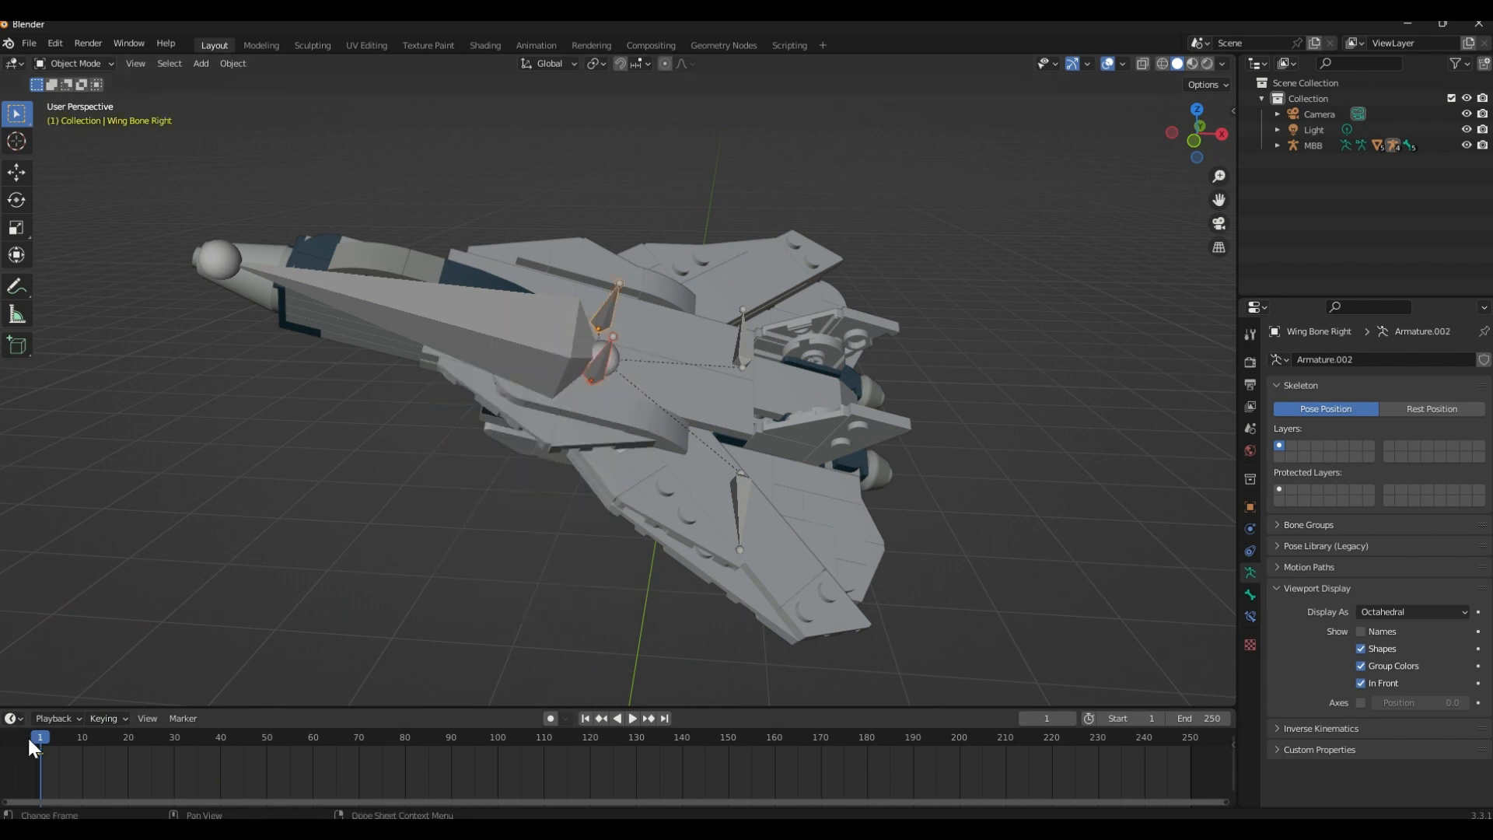
# Go to frame 60 and rotate only Wing Bone Right 41° around its local Z axis to spread the right wing
pyautogui.click(314, 759)
pyautogui.press('space')
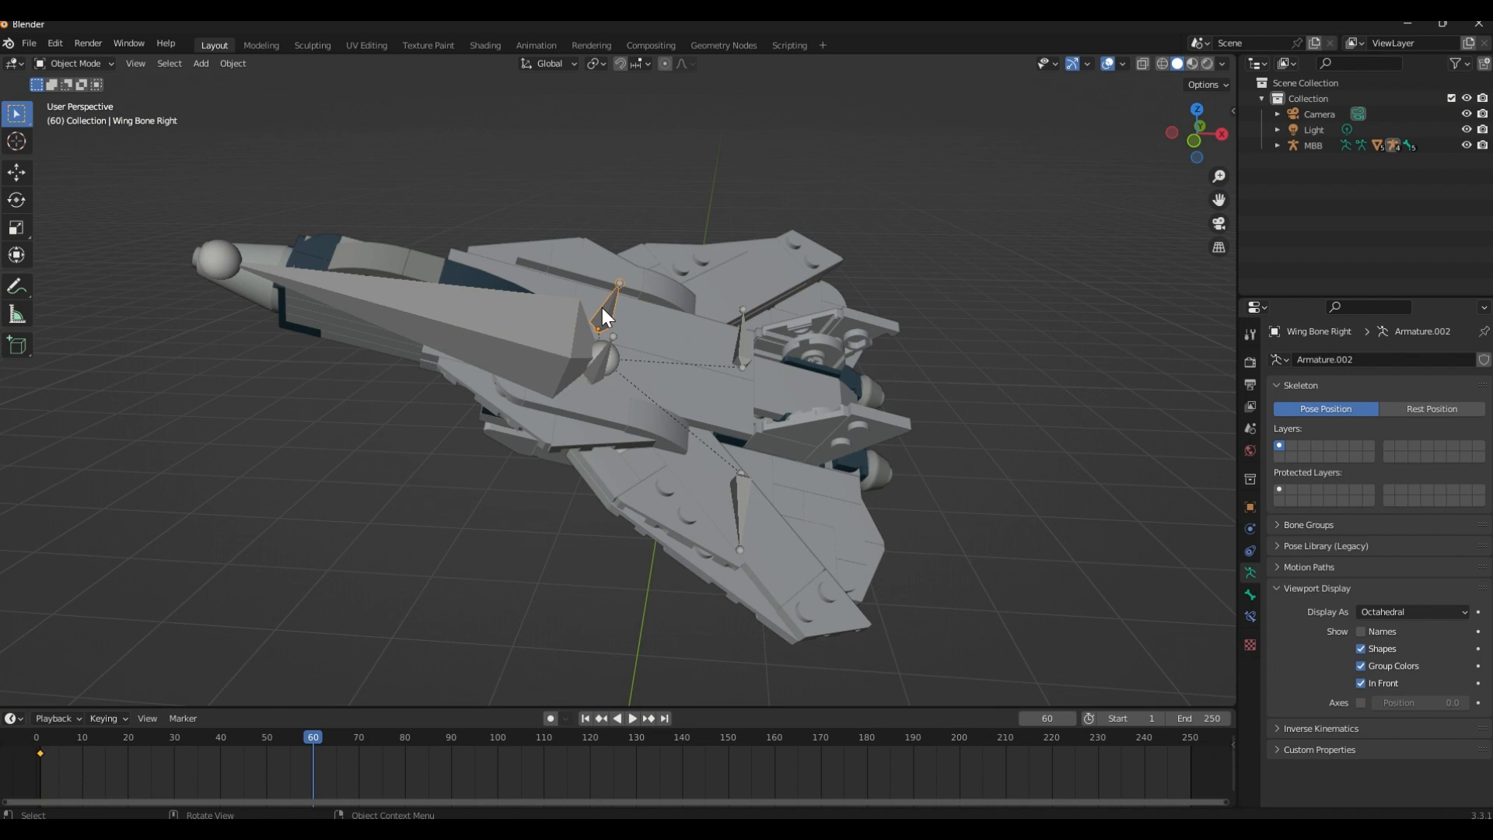
pyautogui.press('r')
pyautogui.press('z')
pyautogui.press('z')
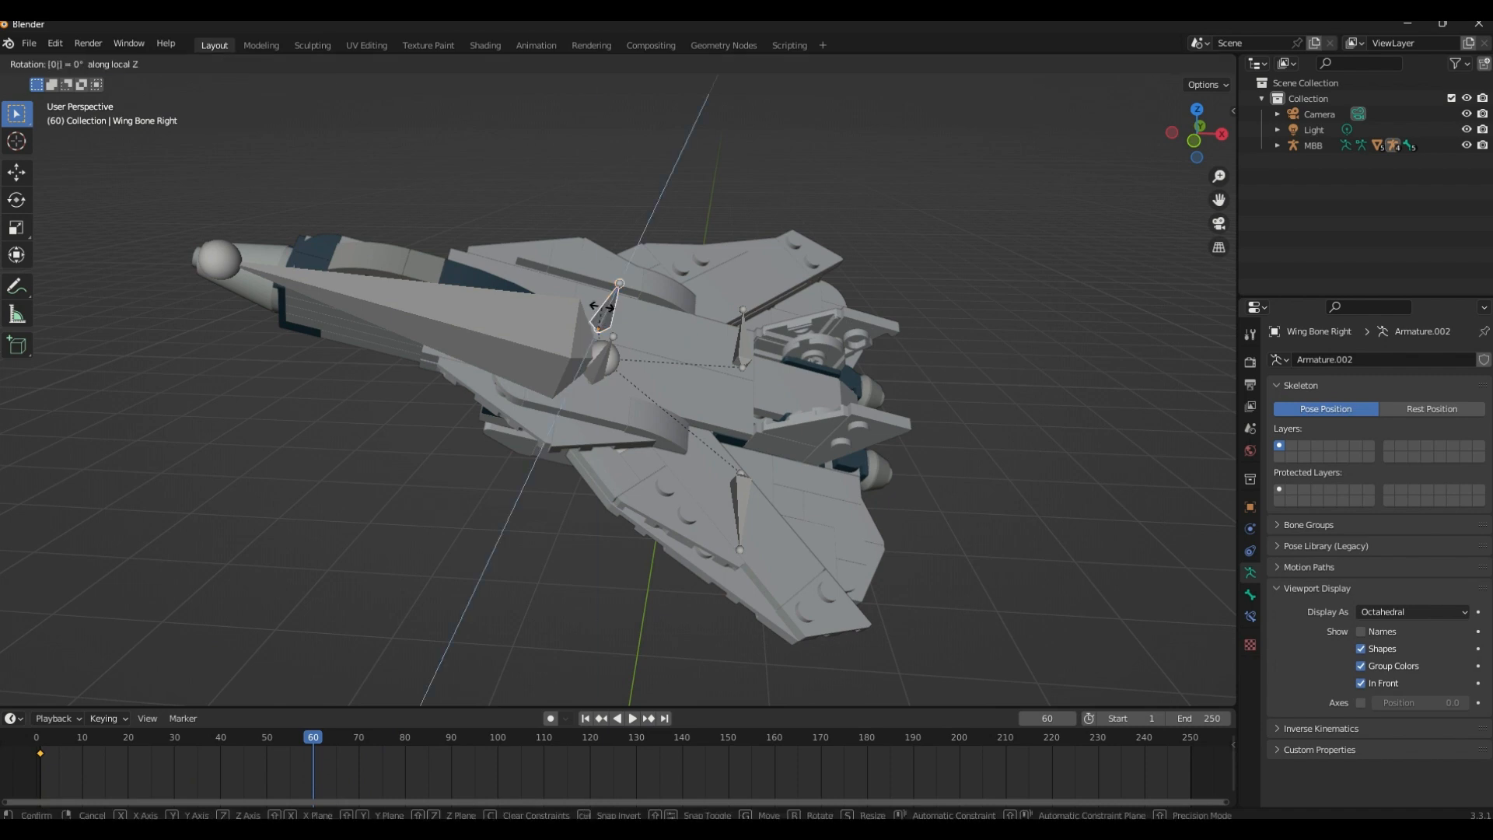
pyautogui.press('BackSpace')
pyautogui.write('45')
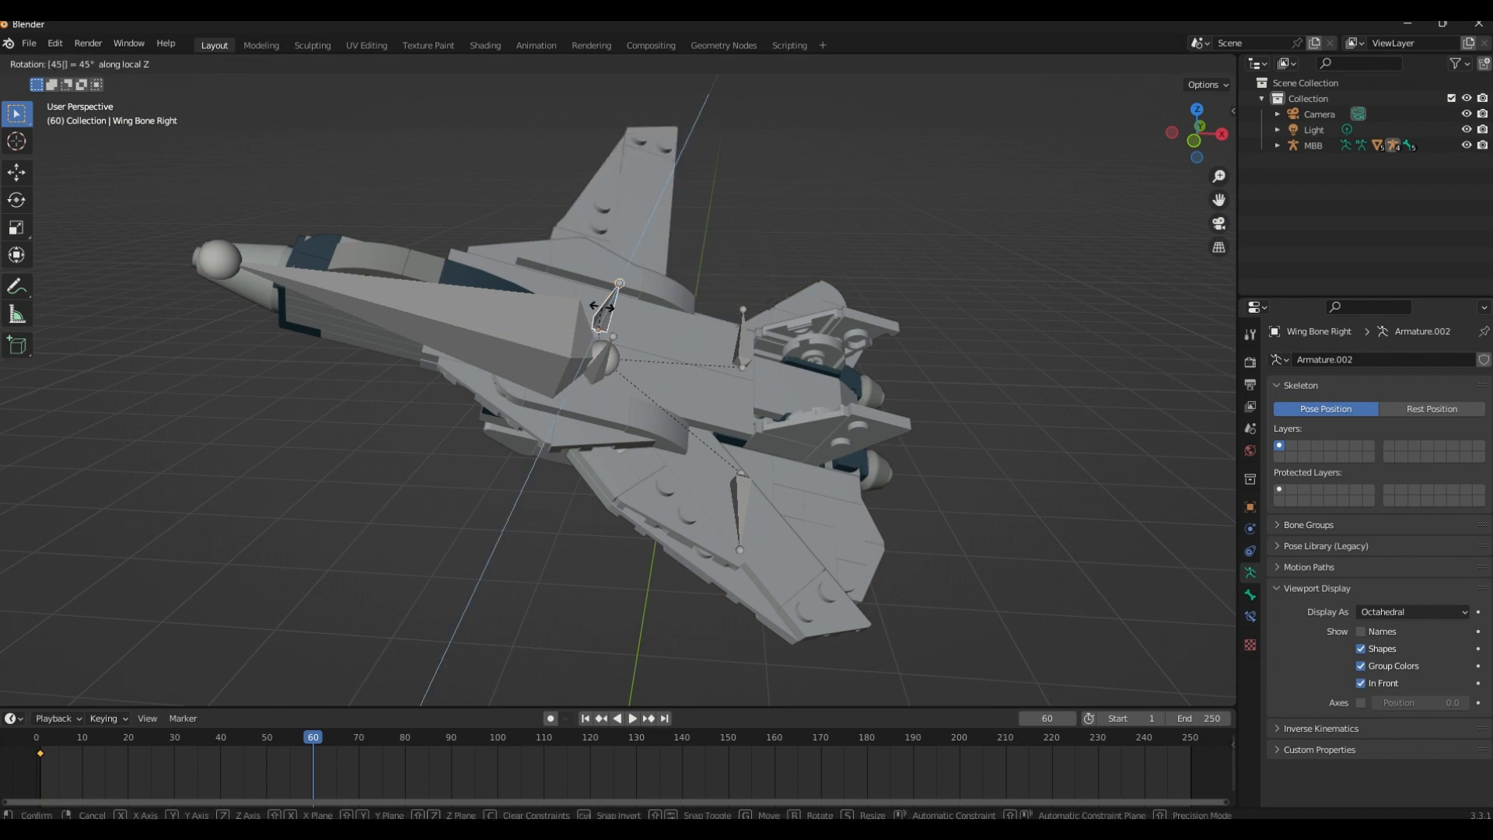
pyautogui.press('BackSpace')
pyautogui.write('1')
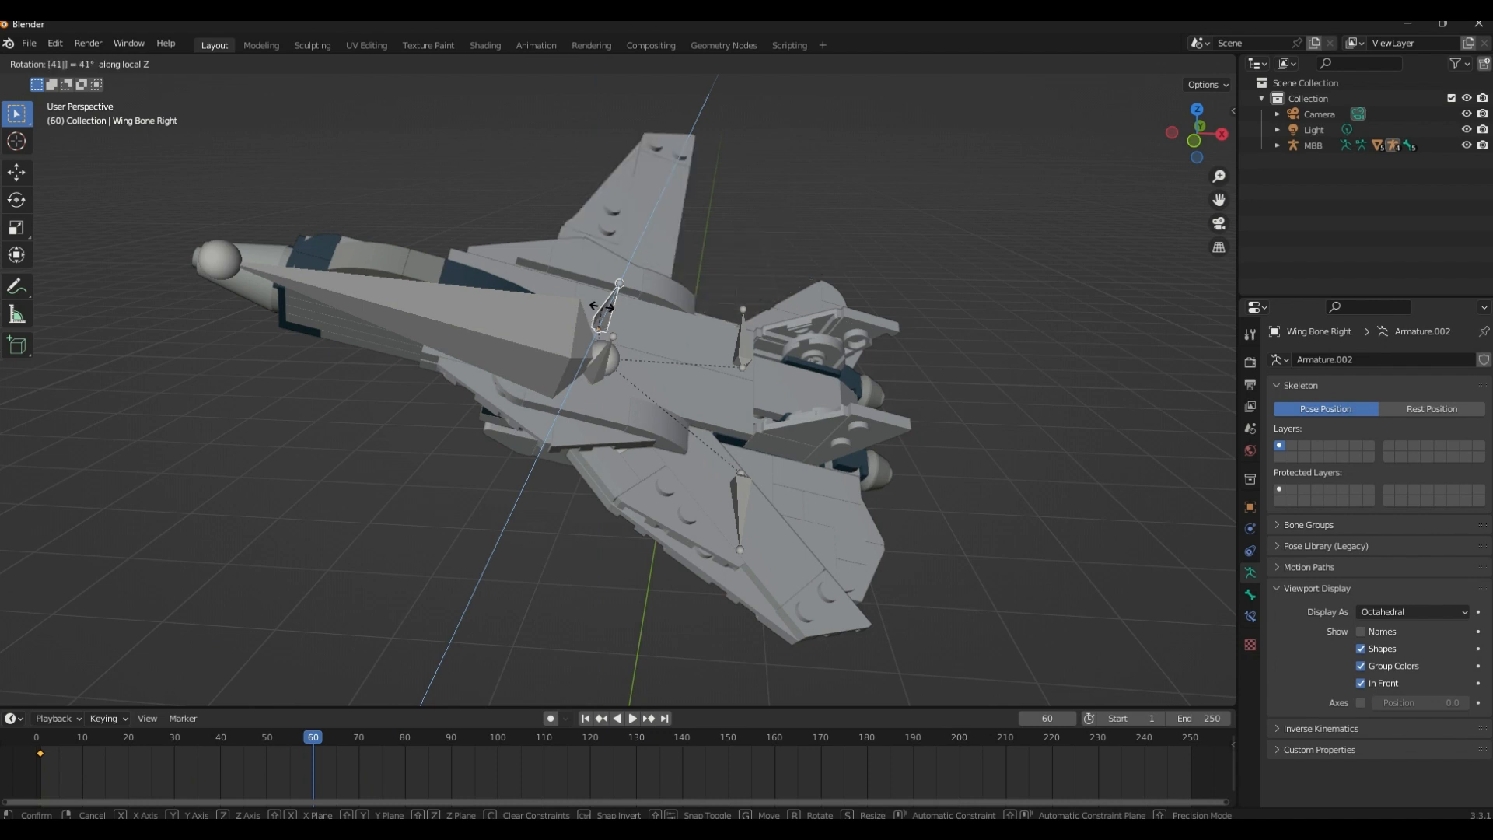
pyautogui.press('Return')
# Rotate Wing Bone Left -41° around its local Z axis at frame 60 to spread the left wing
pyautogui.click(605, 347)
pyautogui.press('r')
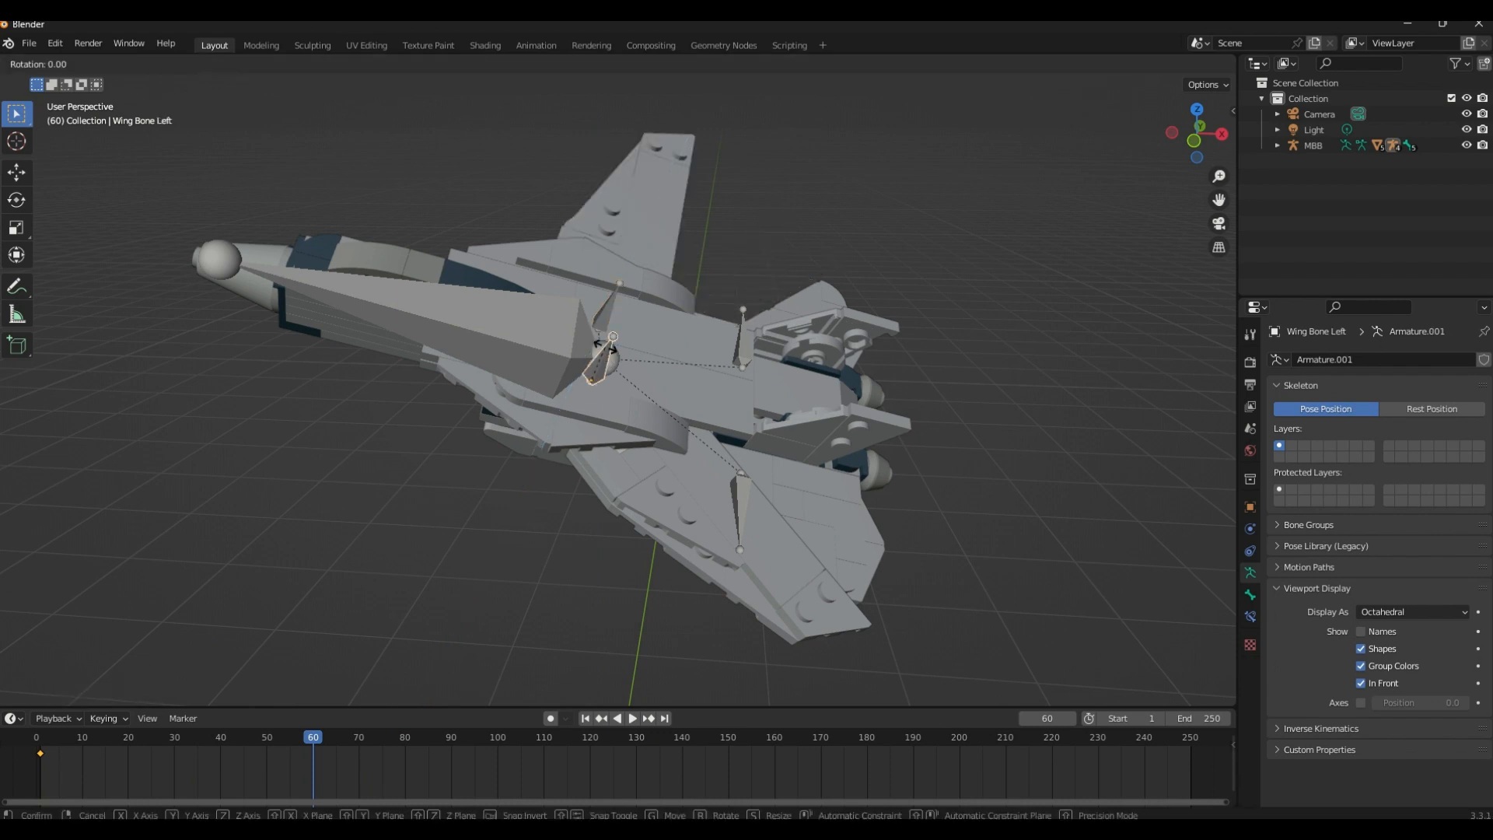
pyautogui.press('z')
pyautogui.press('z')
pyautogui.write('41')
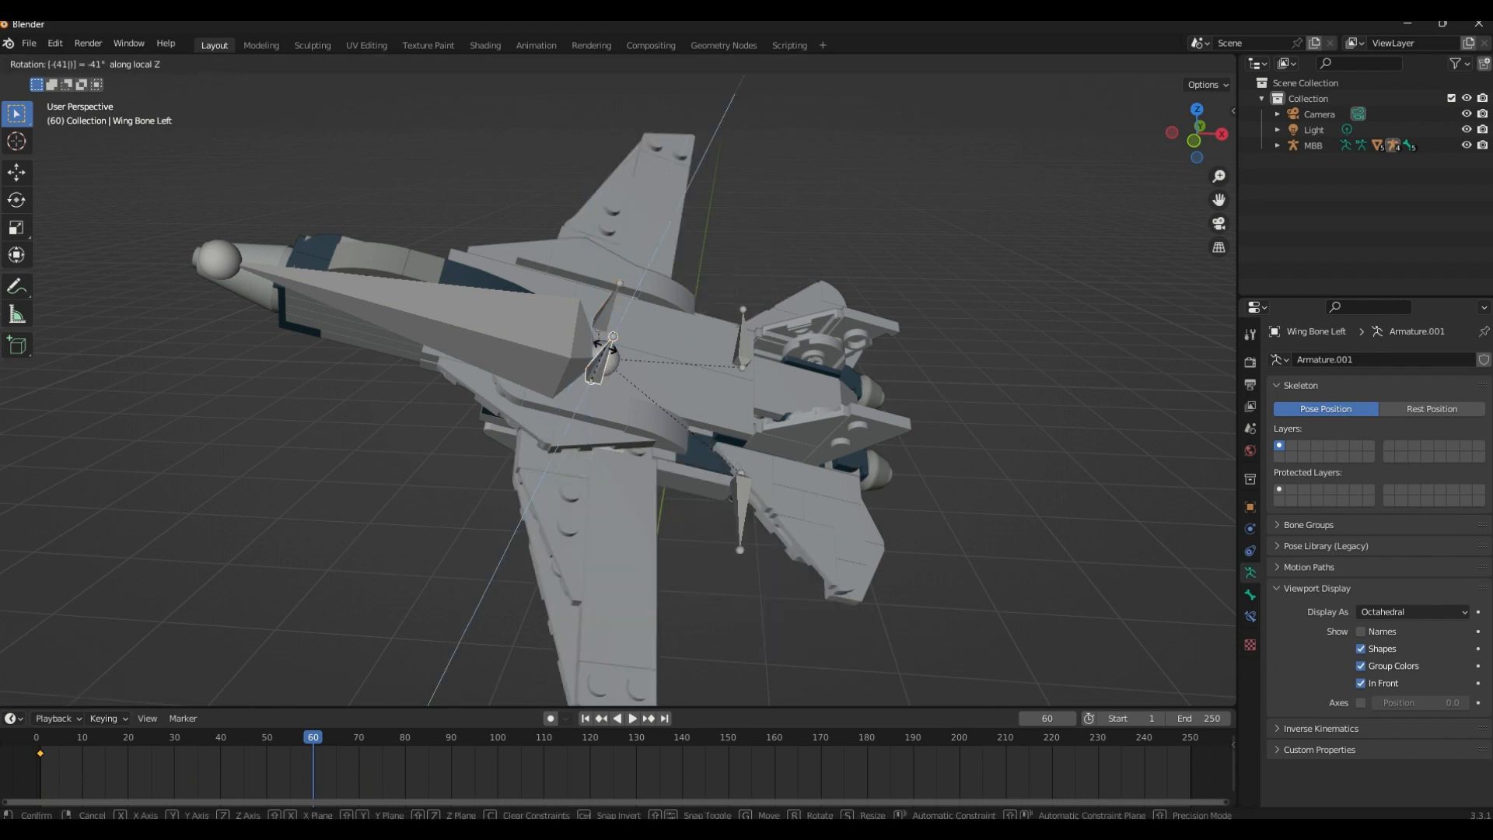
pyautogui.press('Return')
# Insert Location, Rotation & Scale keyframes at frame 60 for Wing Bone Left and Wing Bone Right
pyautogui.press('i')
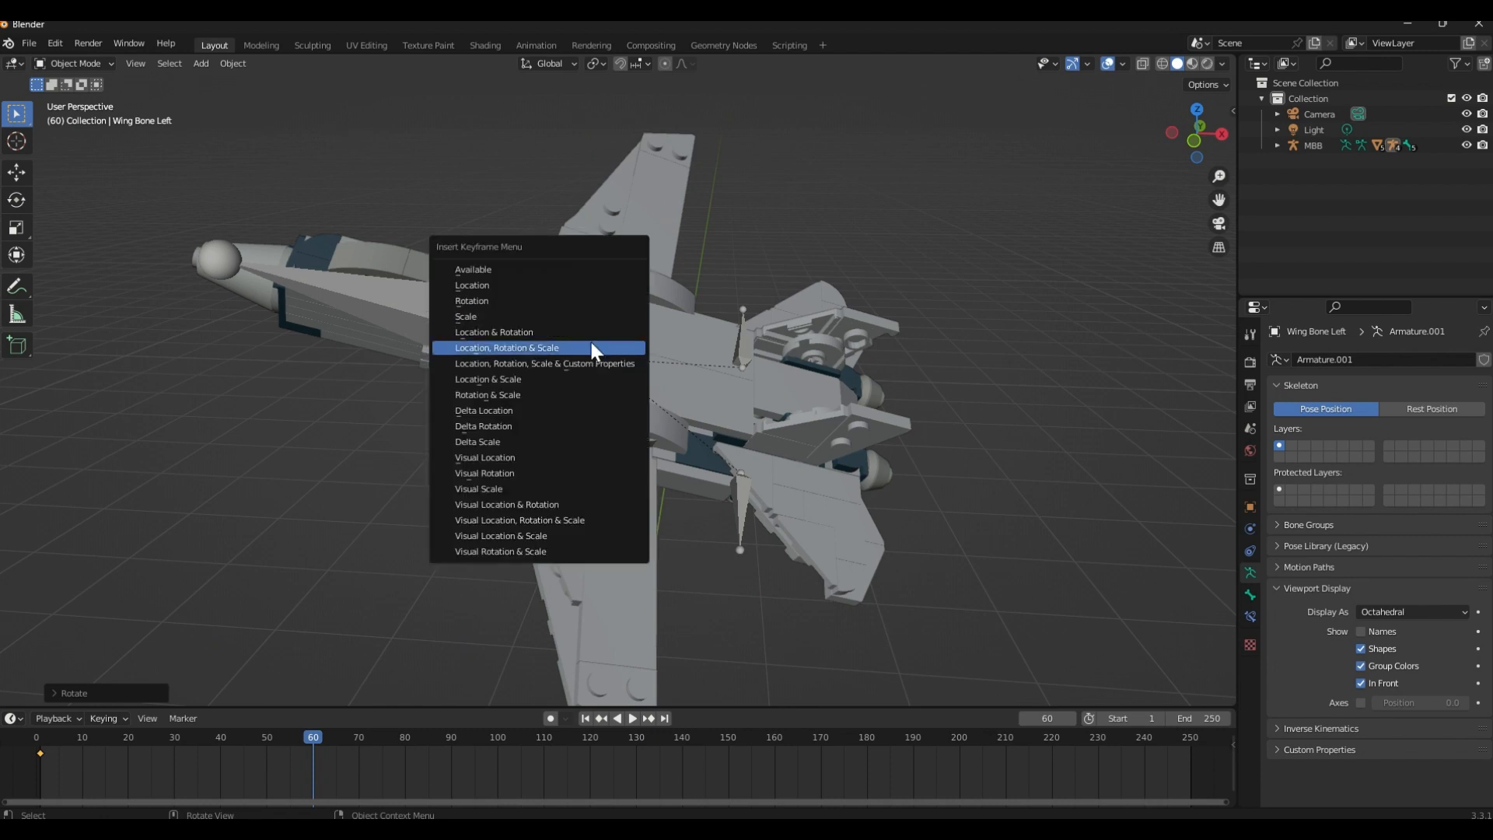
pyautogui.click(590, 345)
pyautogui.click(605, 314)
pyautogui.press('i')
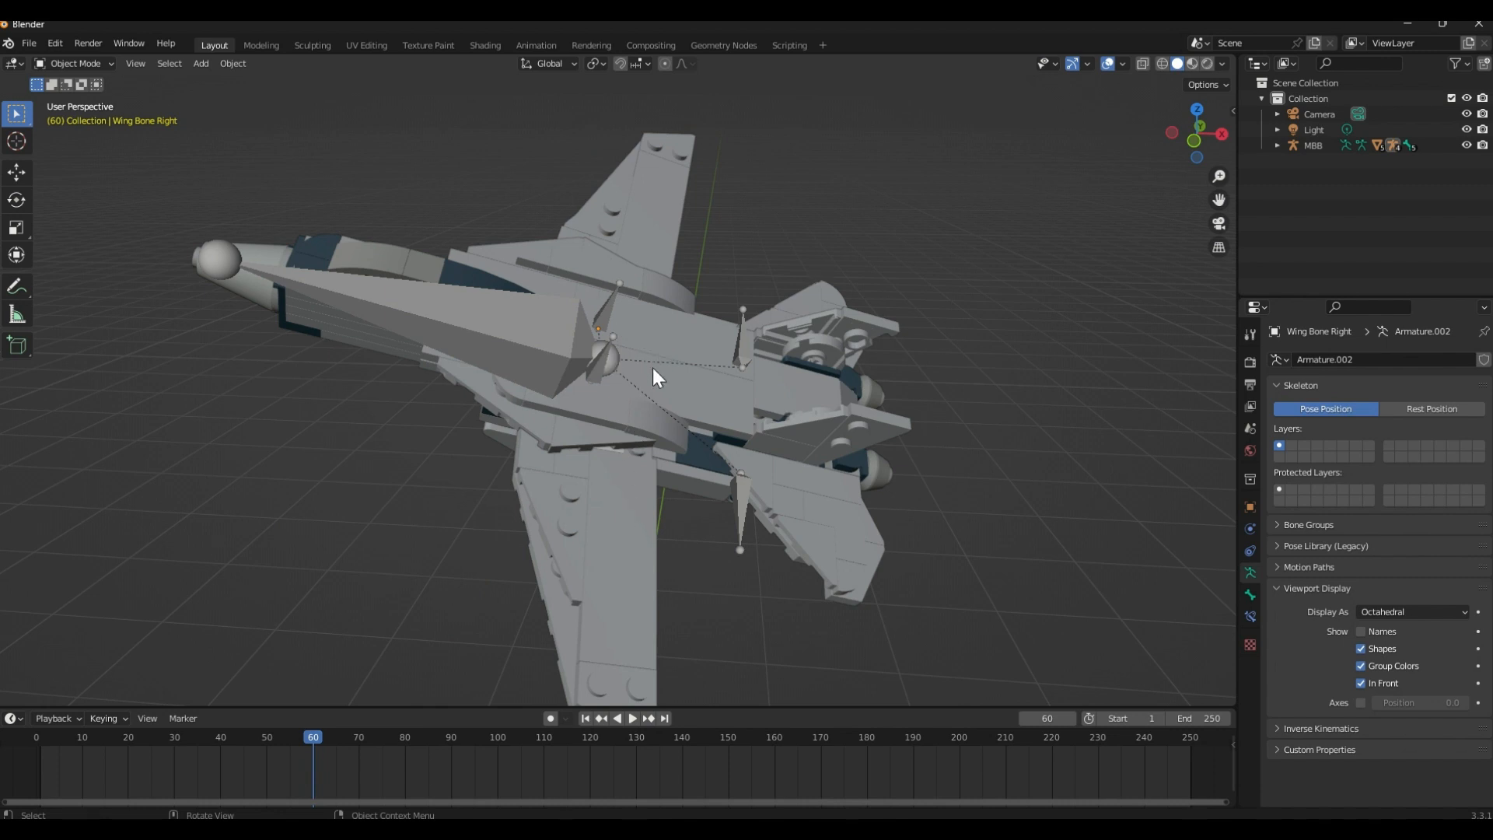
# Play the wing animation from near the start while viewing the jet from behind, and return the playhead to frame 4
pyautogui.moveTo(310, 734); pyautogui.dragTo(52, 750)
pyautogui.press('space')
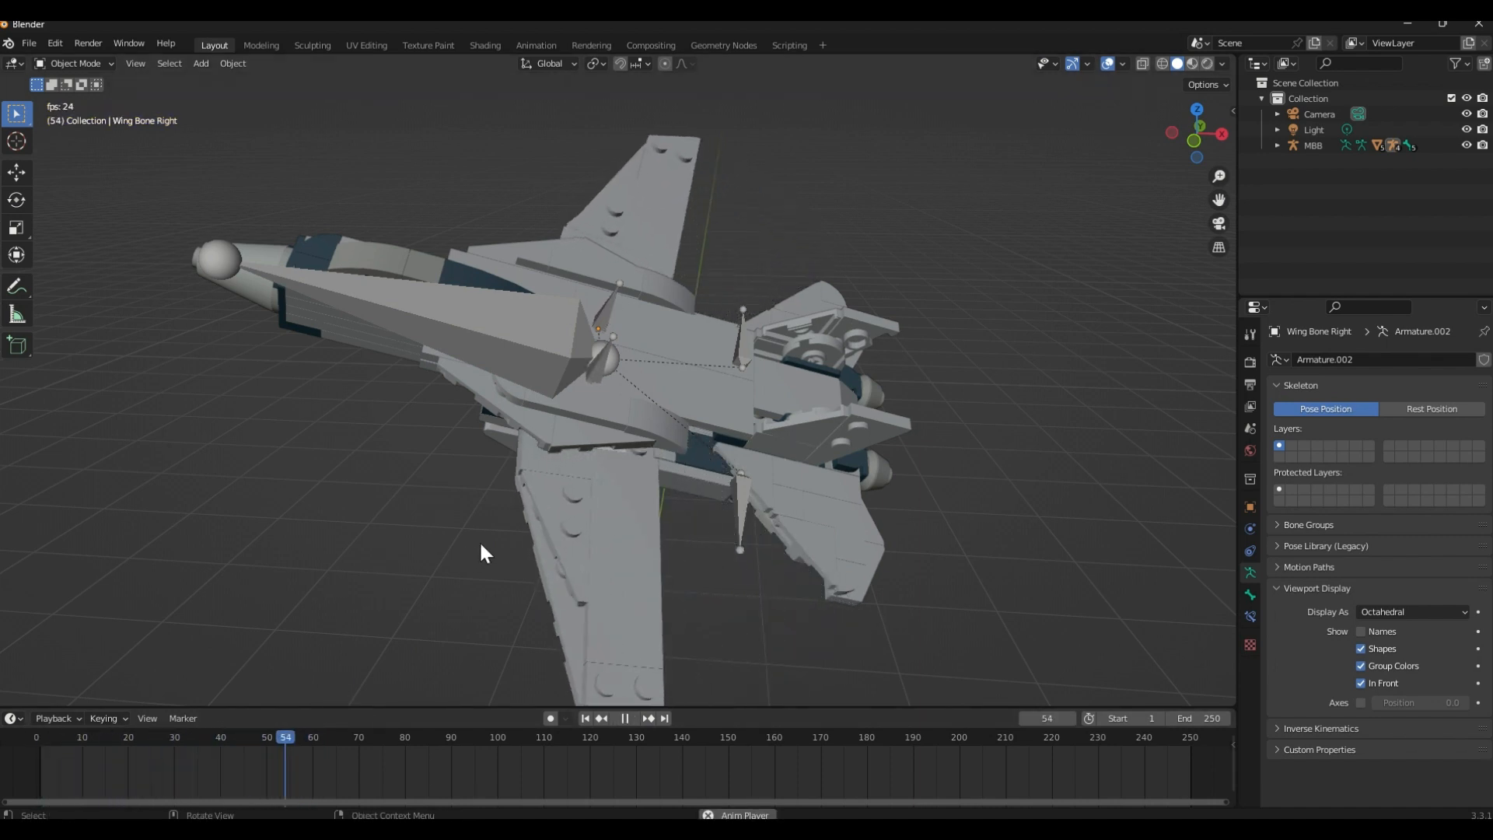
pyautogui.moveTo(479, 540); pyautogui.dragTo(361, 501, button='middle')
pyautogui.press('space')
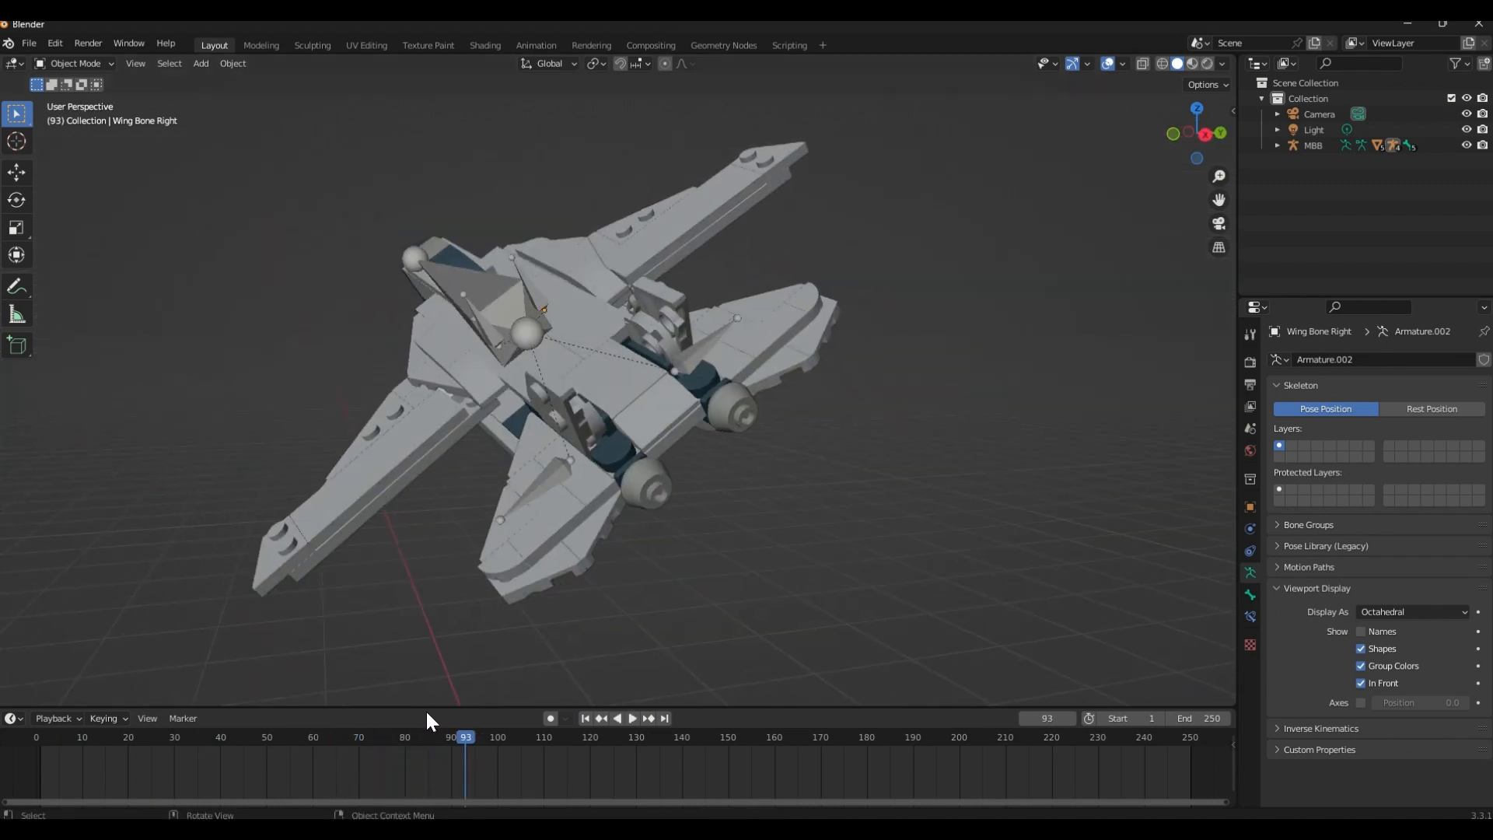
pyautogui.moveTo(462, 737); pyautogui.dragTo(54, 753)
# Select the MBB body bone and then the two wing bones in turn to review the rig's main controls and their keyframes
pyautogui.moveTo(498, 544); pyautogui.dragTo(496, 480, button='middle')
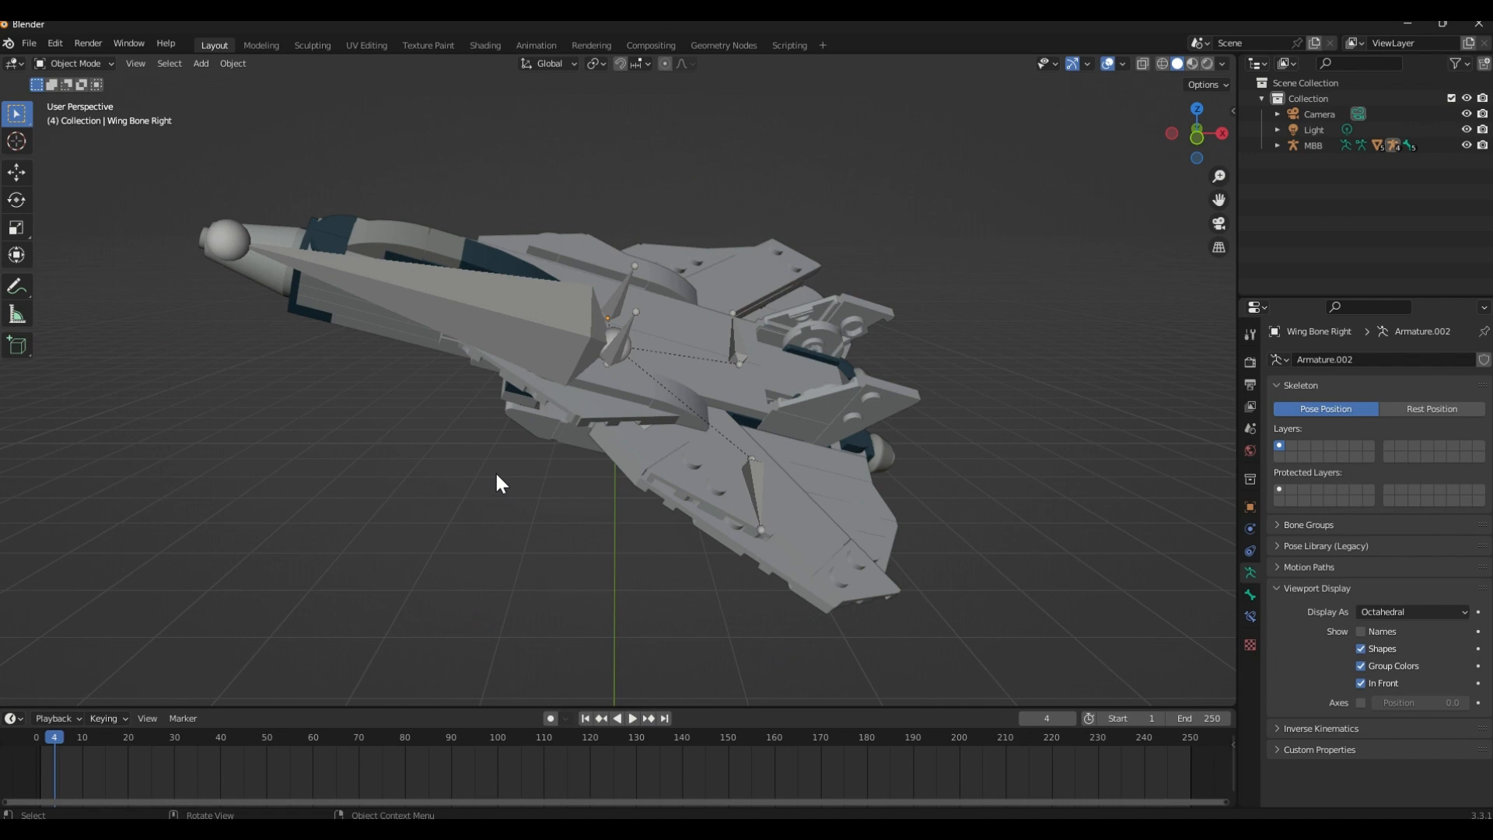
pyautogui.click(580, 311)
pyautogui.scroll(-4, 595, 384)
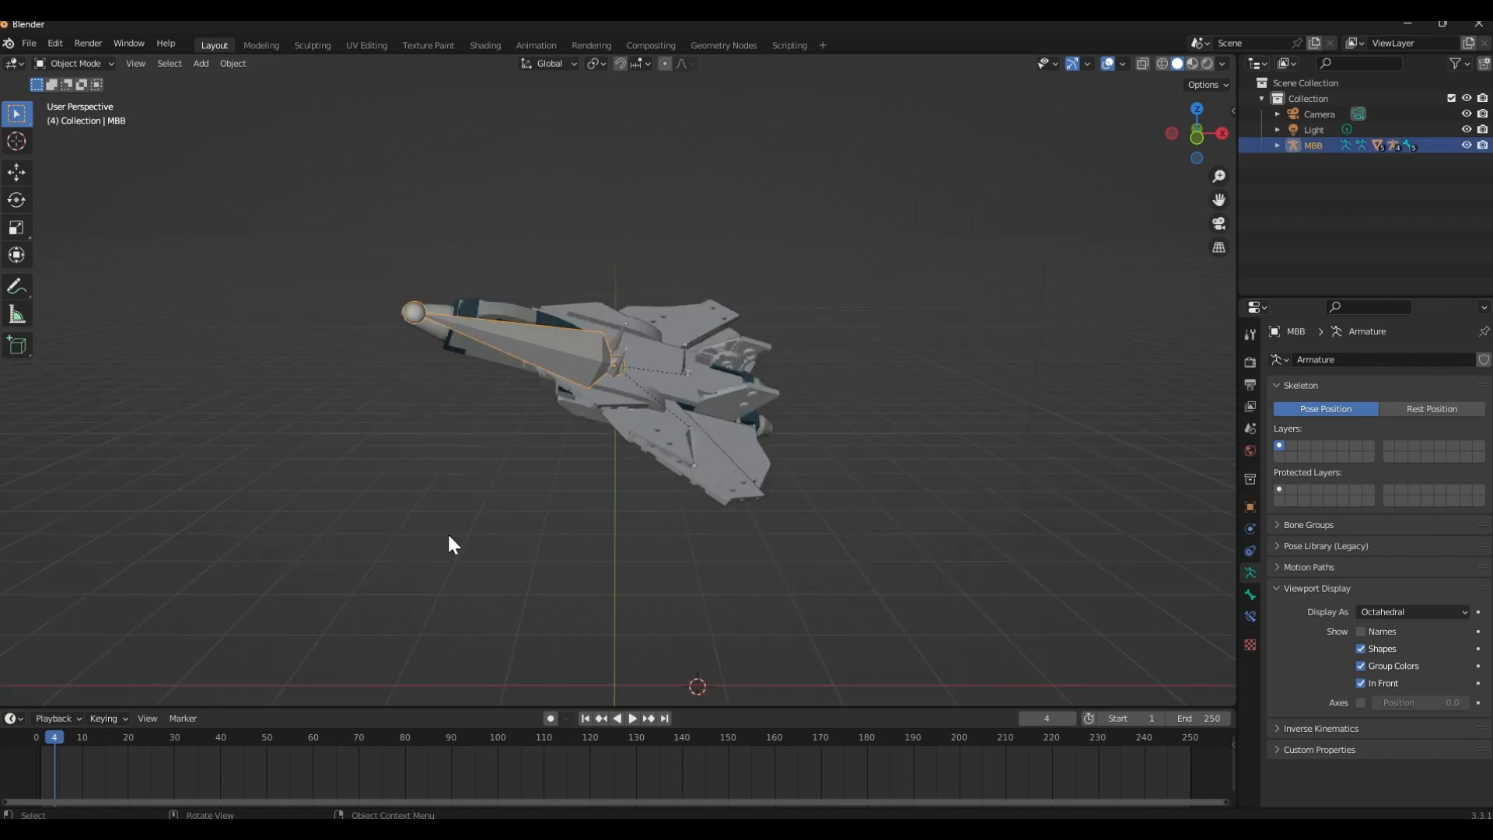
pyautogui.moveTo(750, 390); pyautogui.dragTo(657, 396, button='middle')
pyautogui.scroll(6, 673, 306)
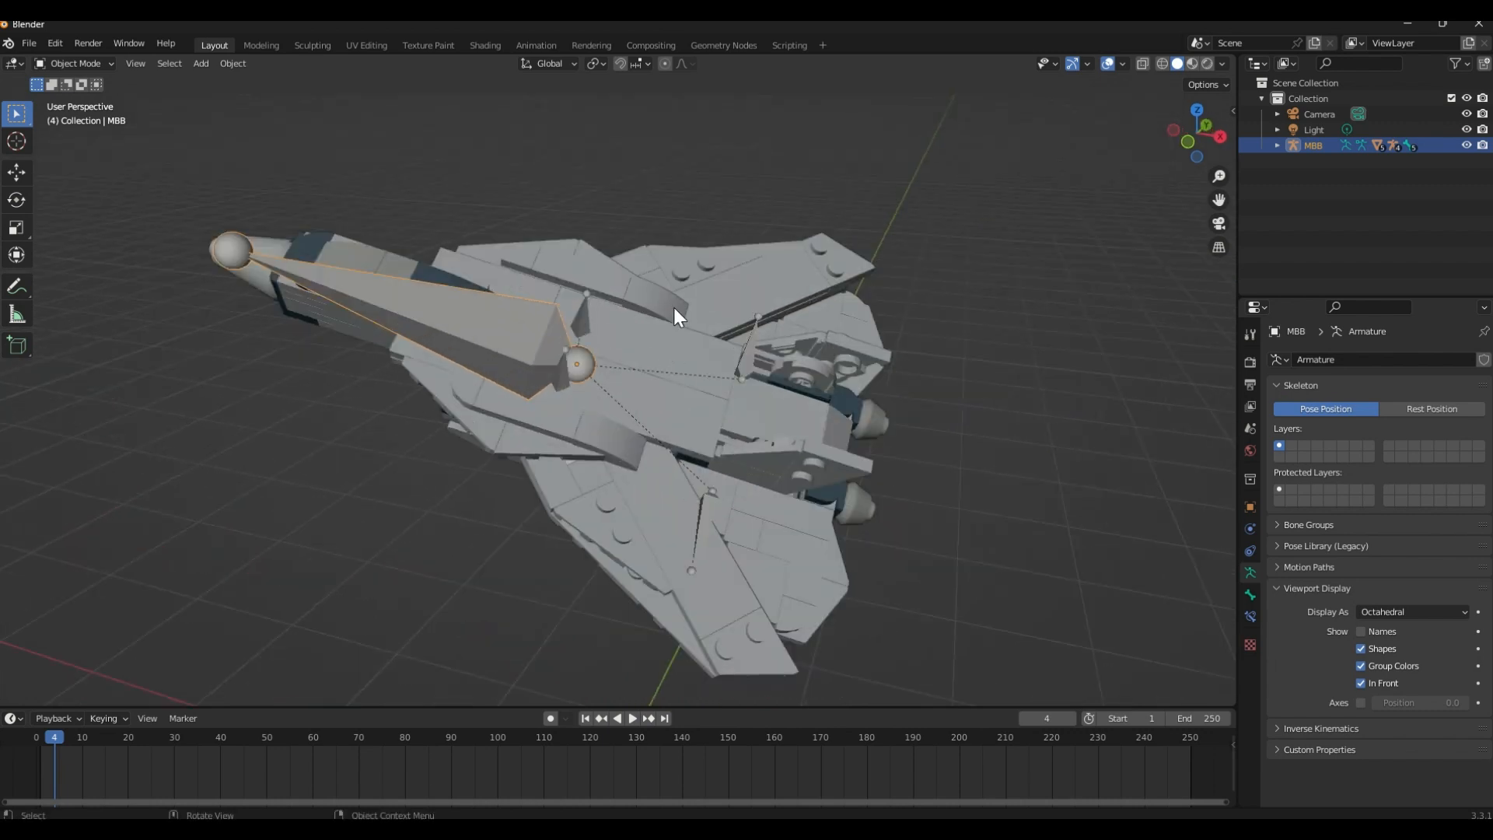
pyautogui.click(582, 339)
pyautogui.click(563, 371)
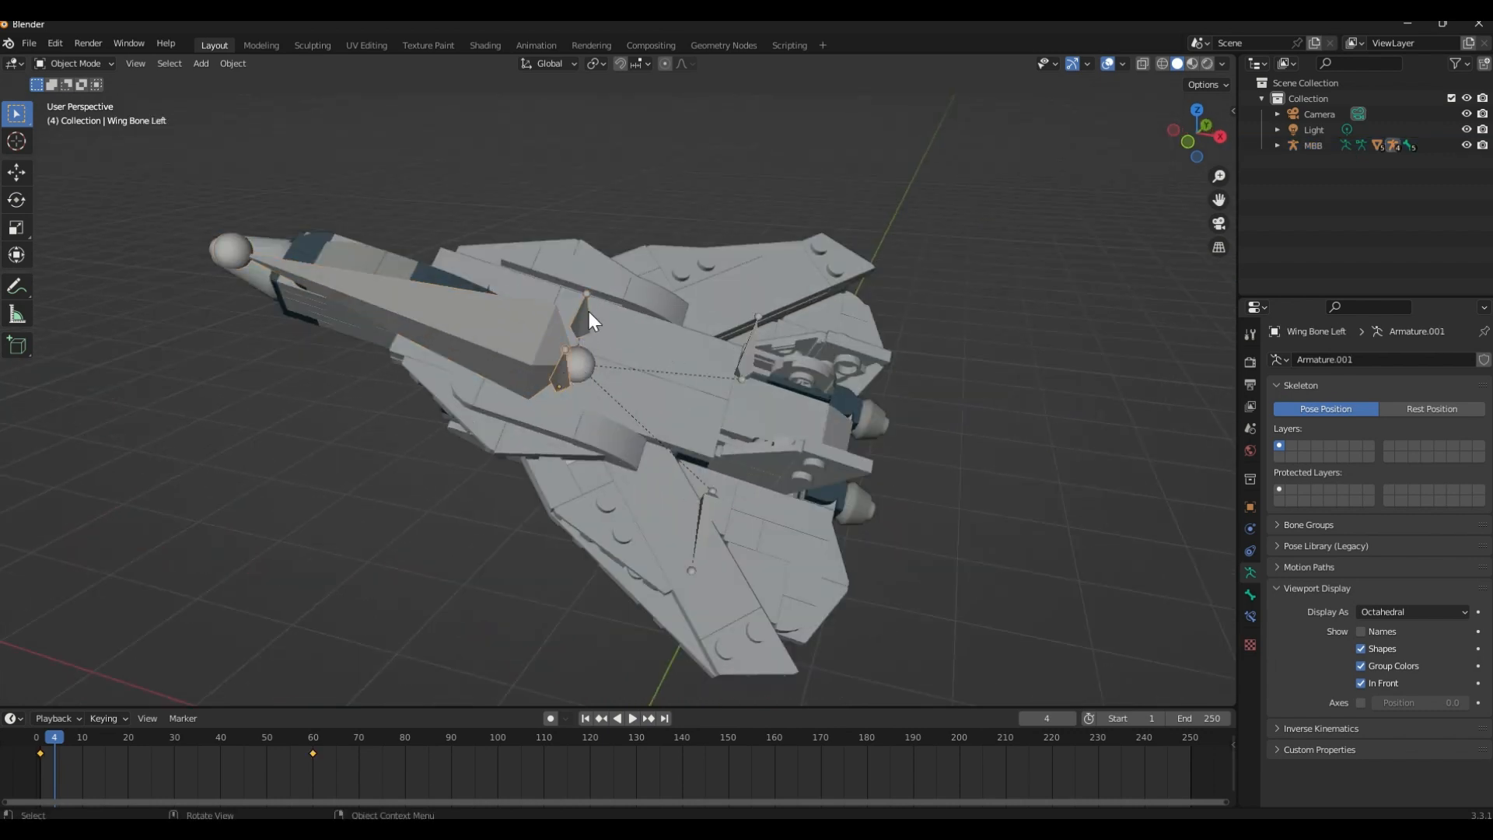
pyautogui.click(581, 337)
pyautogui.click(566, 369)
pyautogui.click(579, 333)
# Select the rear stabilizer bones, ending on Armature.003, and examine the jet from behind, the side and the front
pyautogui.click(746, 347)
pyautogui.moveTo(442, 518); pyautogui.dragTo(397, 409, button='middle')
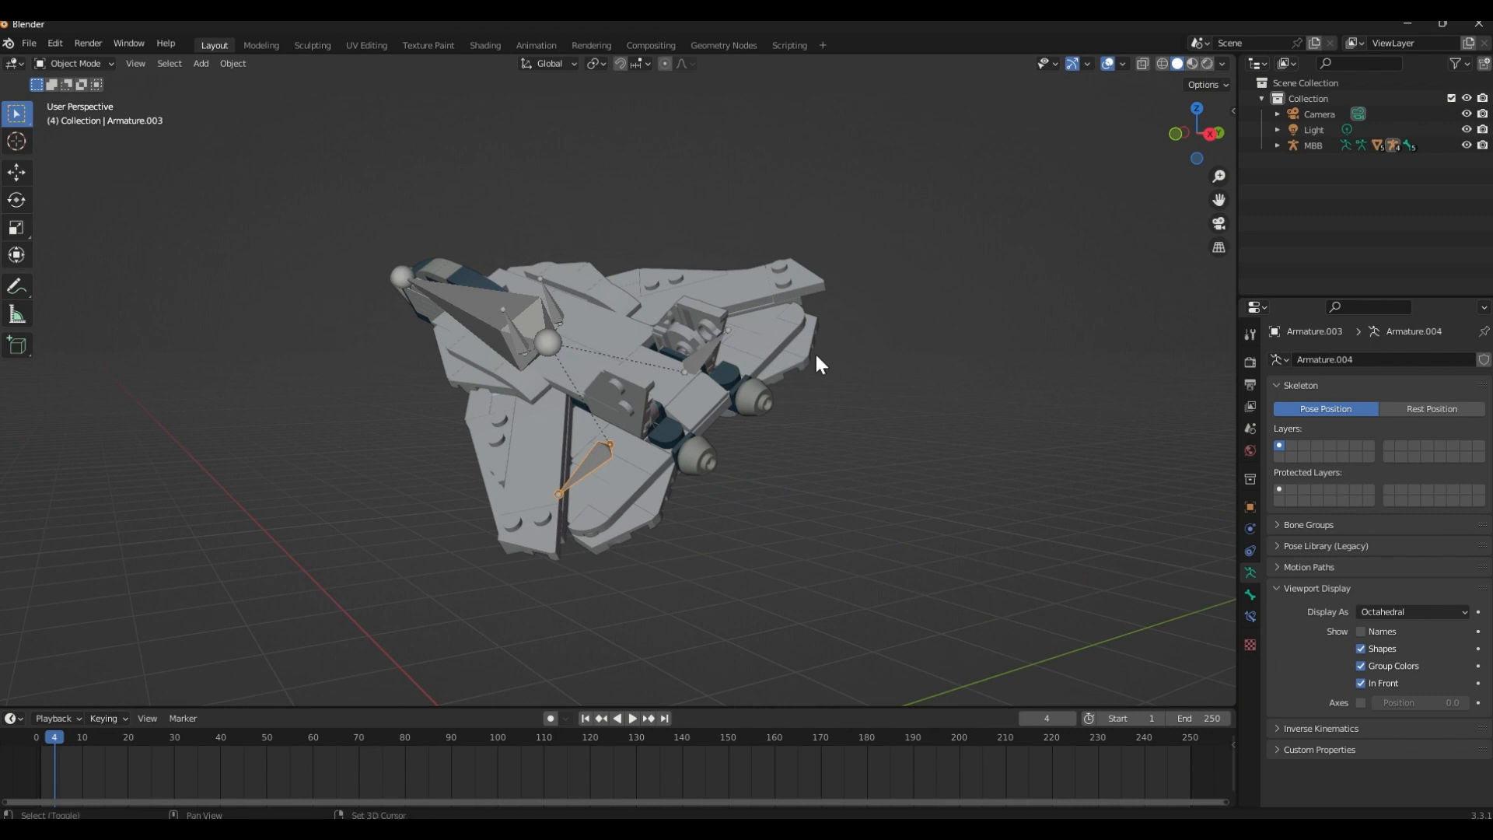
pyautogui.moveTo(815, 352); pyautogui.dragTo(905, 310, button='middle')
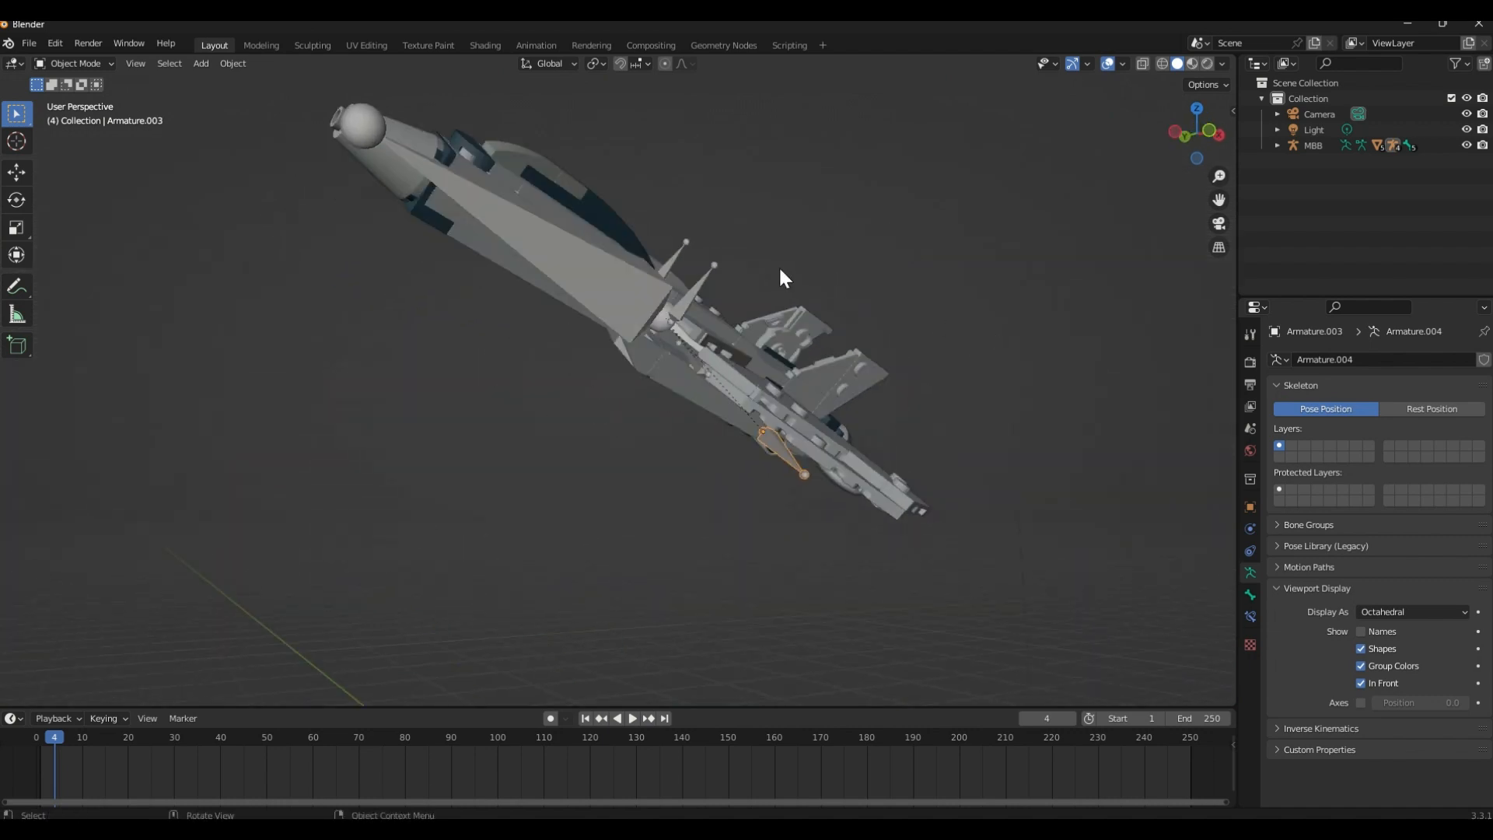
pyautogui.moveTo(894, 300); pyautogui.dragTo(1032, 343, button='middle')
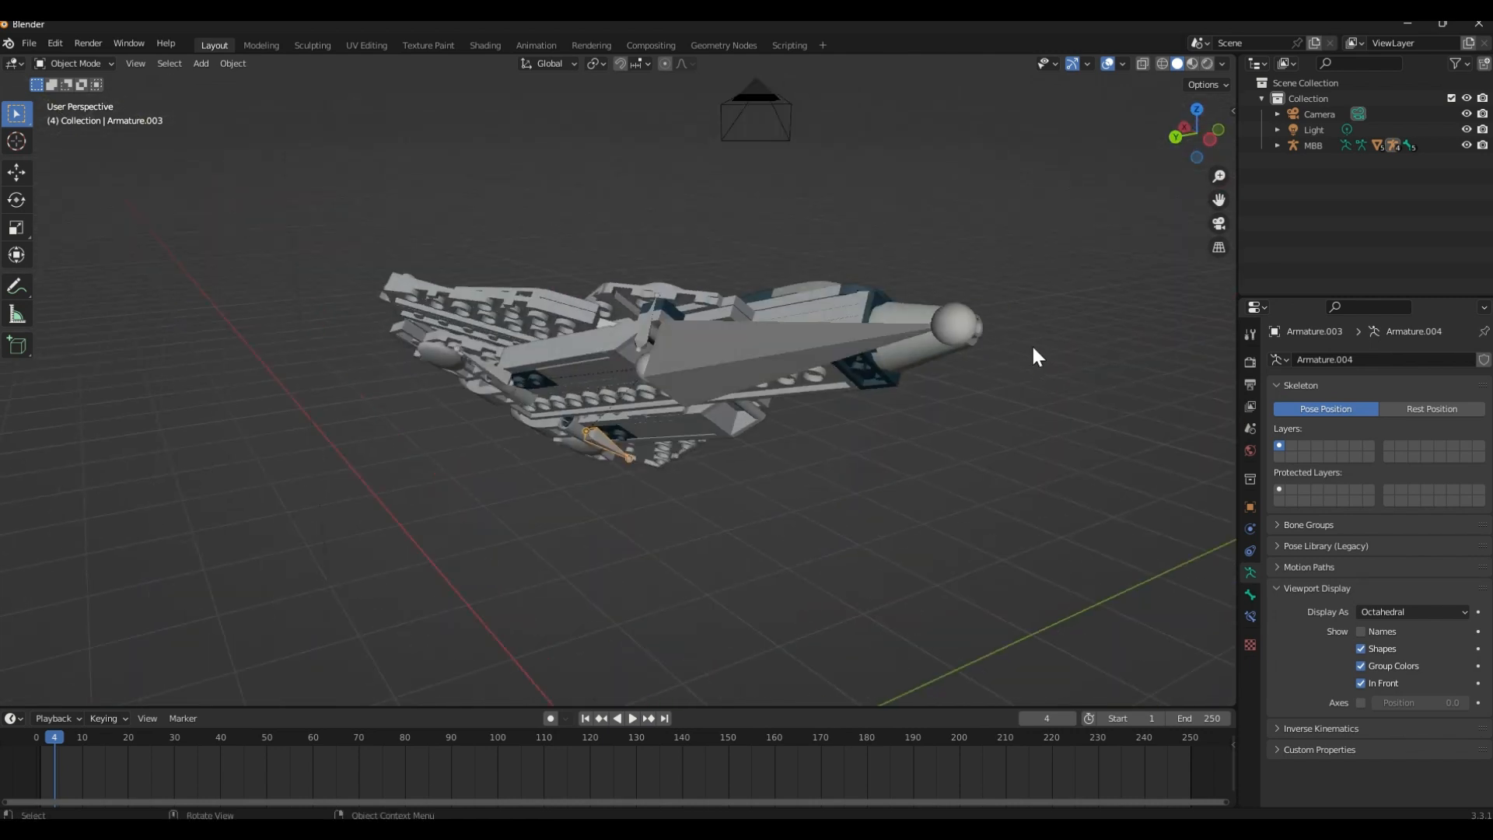